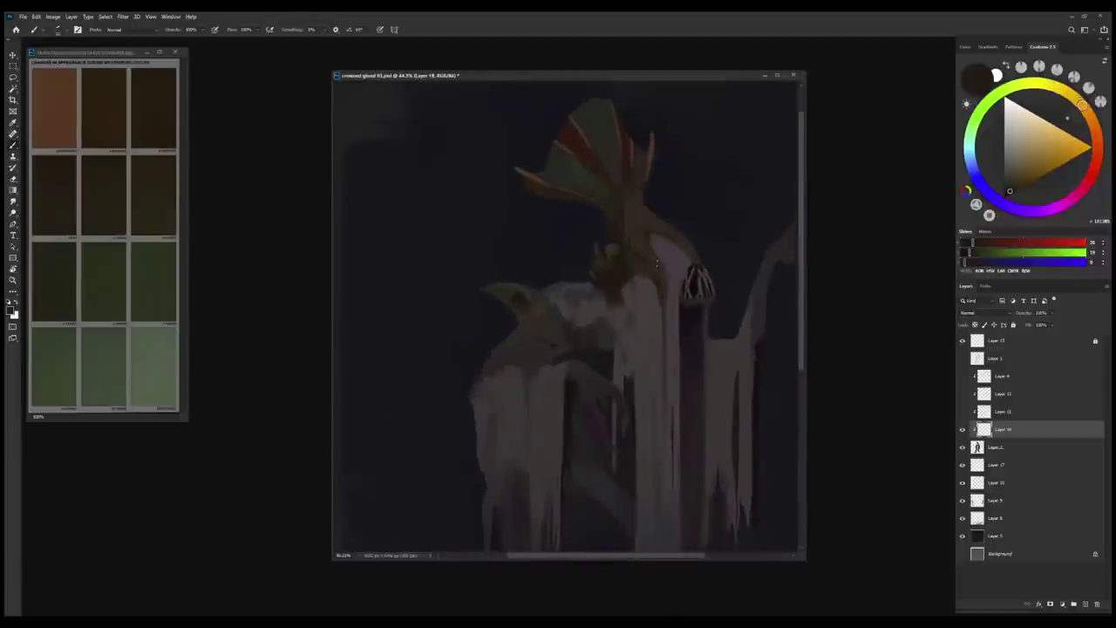
Paint the brown hand and claws at the base of the crowned figure's neck with browns and greys sampled from the canvas.
alt+click(636, 263)
alt+click(633, 272)
alt+click(616, 252)
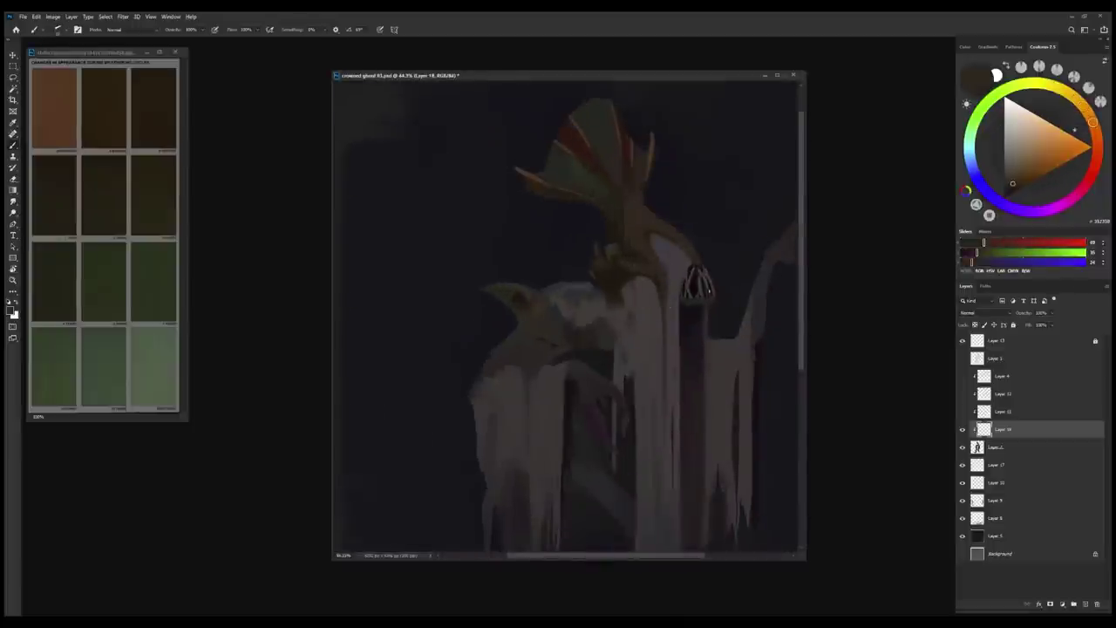
alt+click(602, 276)
alt+click(623, 276)
alt+click(614, 299)
alt+click(616, 298)
alt+click(626, 294)
Paint the mouth and face folds of the crouching horned creature with dark browns sampled from its head.
scroll(626, 295, up, 1)
drag(626, 295, 624, 189)
scroll(594, 324, down, 2)
scroll(614, 323, up, 1)
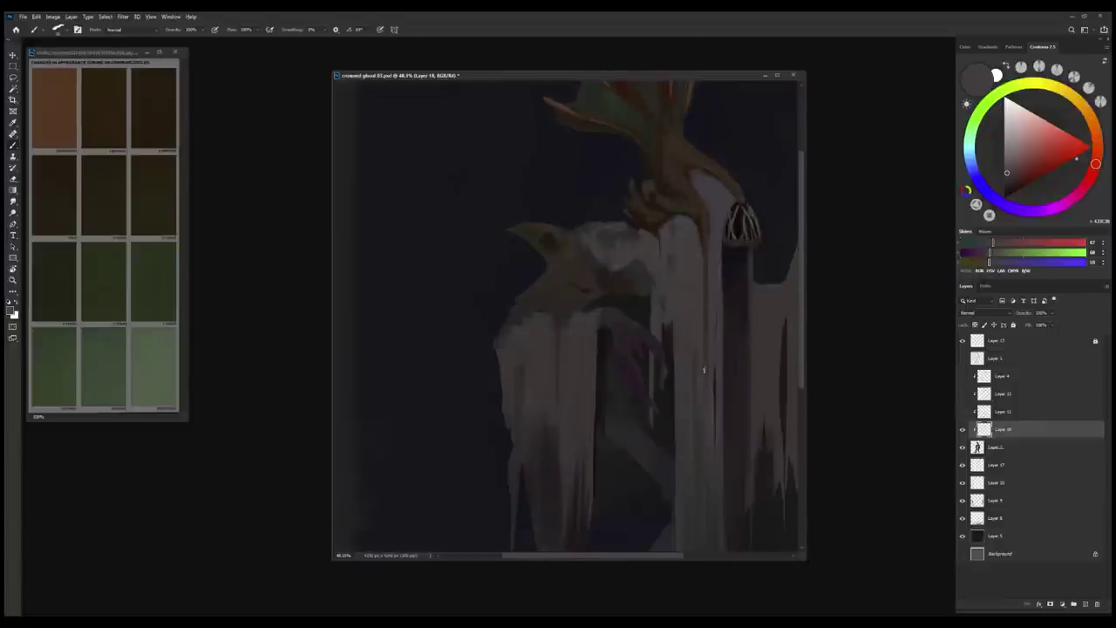
alt+click(592, 310)
alt+click(596, 301)
alt+click(588, 299)
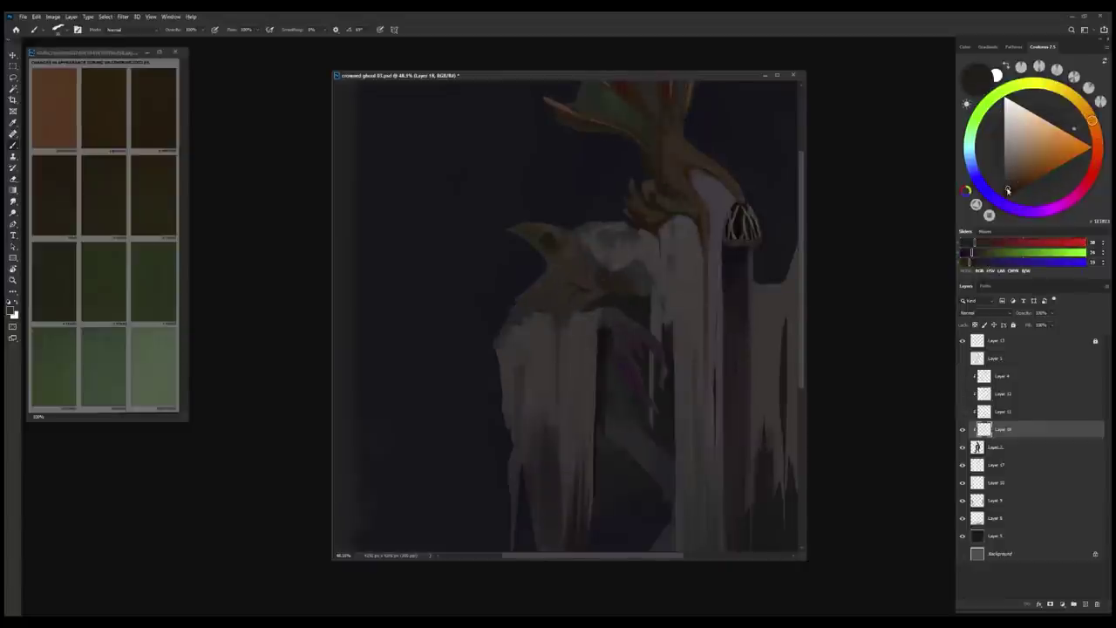
alt+click(602, 272)
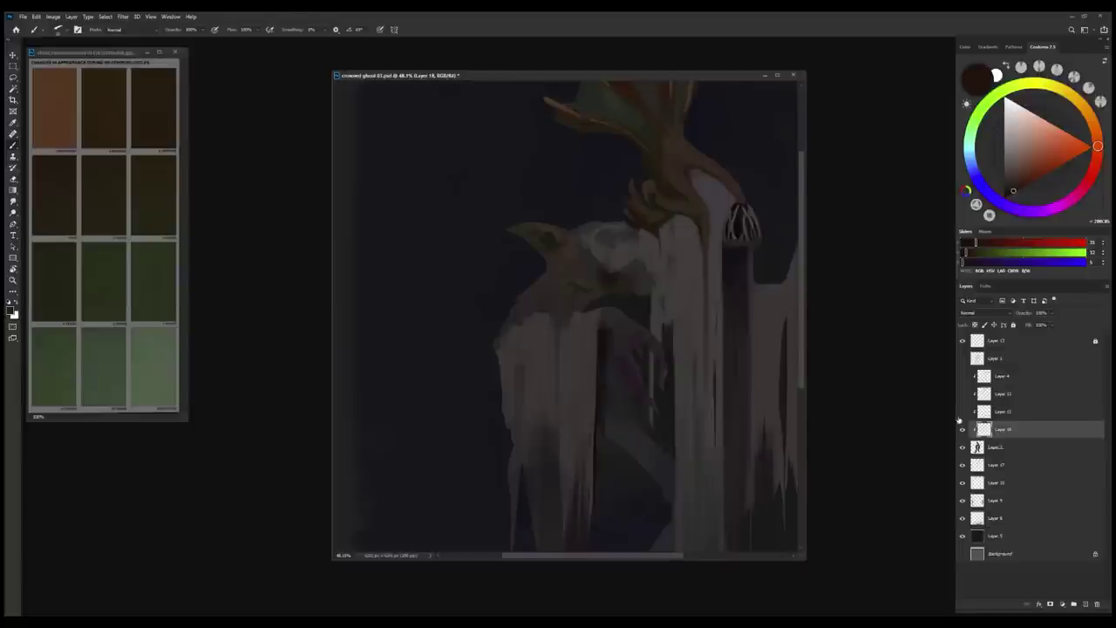
Show the hidden clipped layers above the paint layer to preview the figure's lighting and crown colours.
click(963, 411)
alt+click(602, 270)
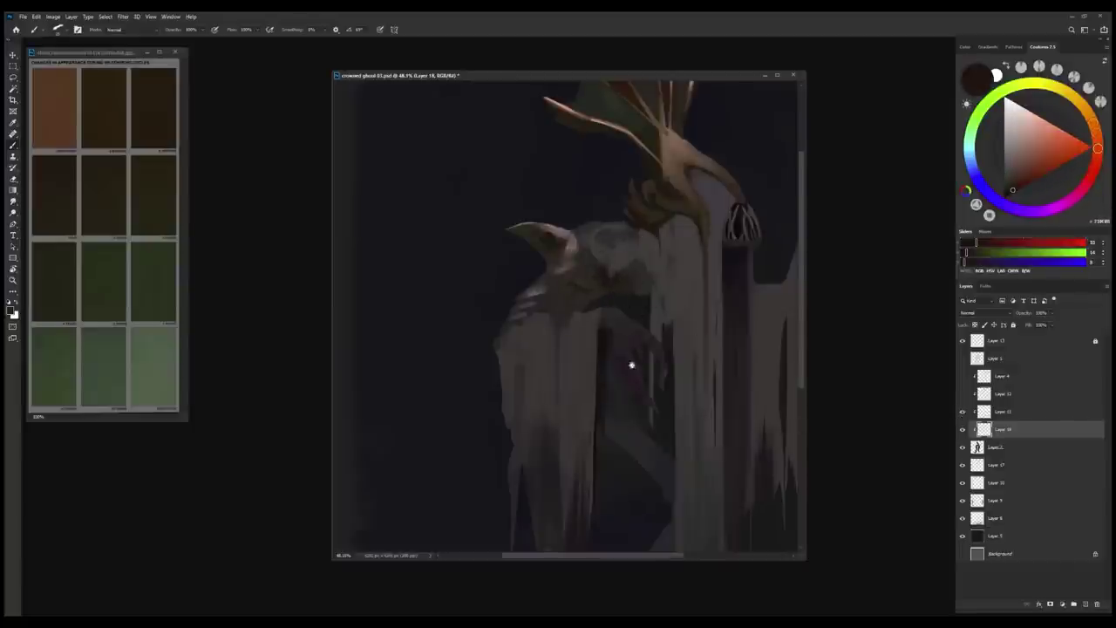
scroll(634, 367, up, 2)
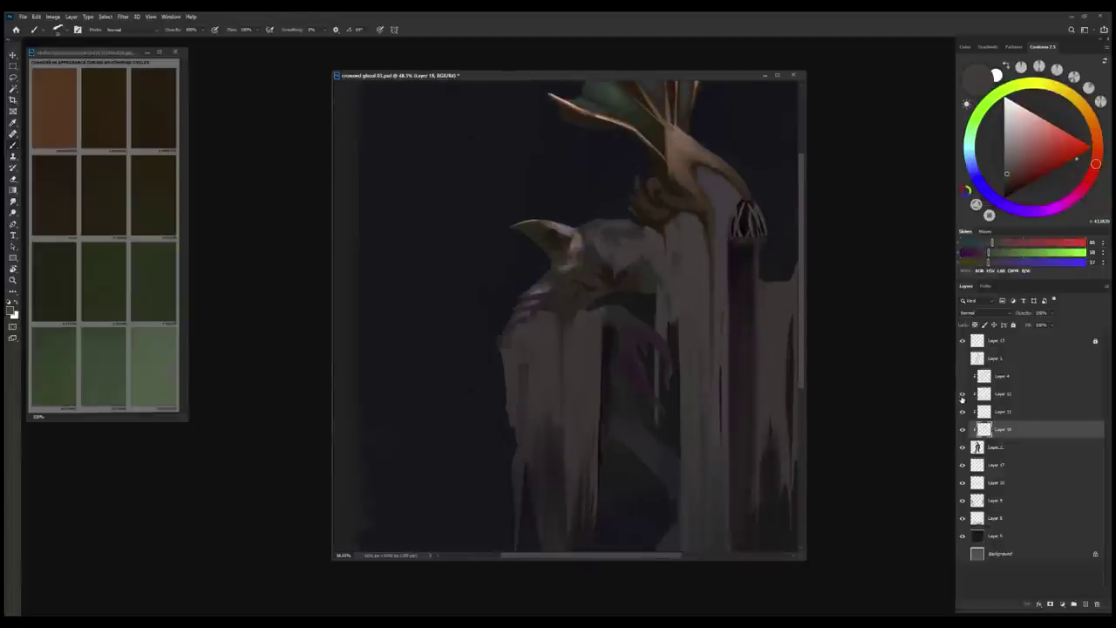
click(963, 393)
Refine the brown folds between the crown base and the hand with warm browns sampled from the canvas.
alt+click(648, 287)
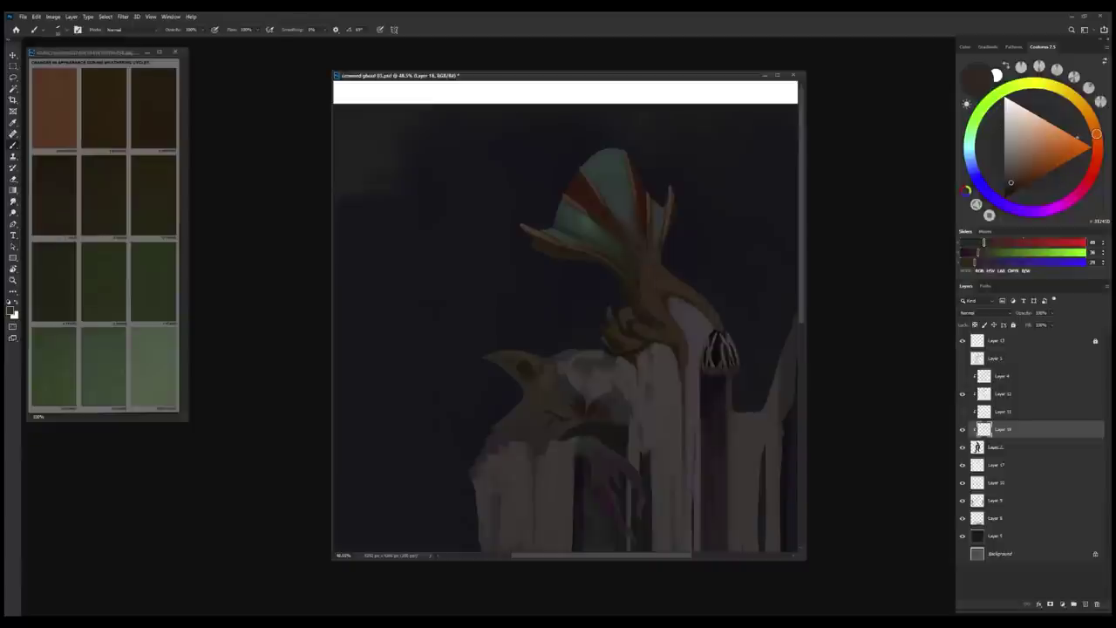
scroll(659, 262, down, 2)
alt+click(643, 231)
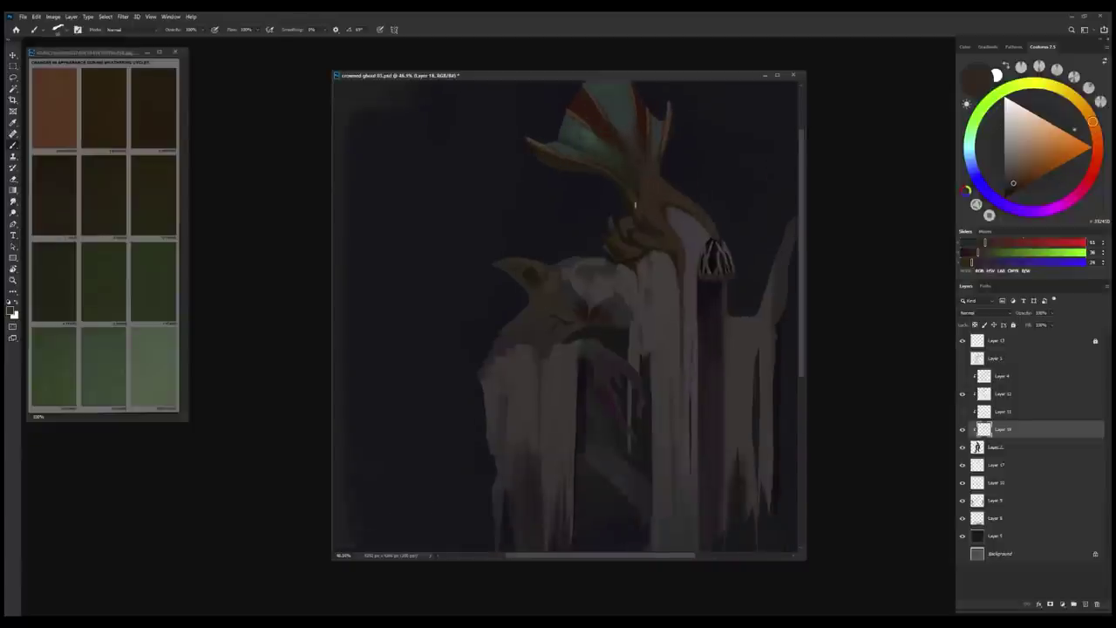
alt+click(642, 231)
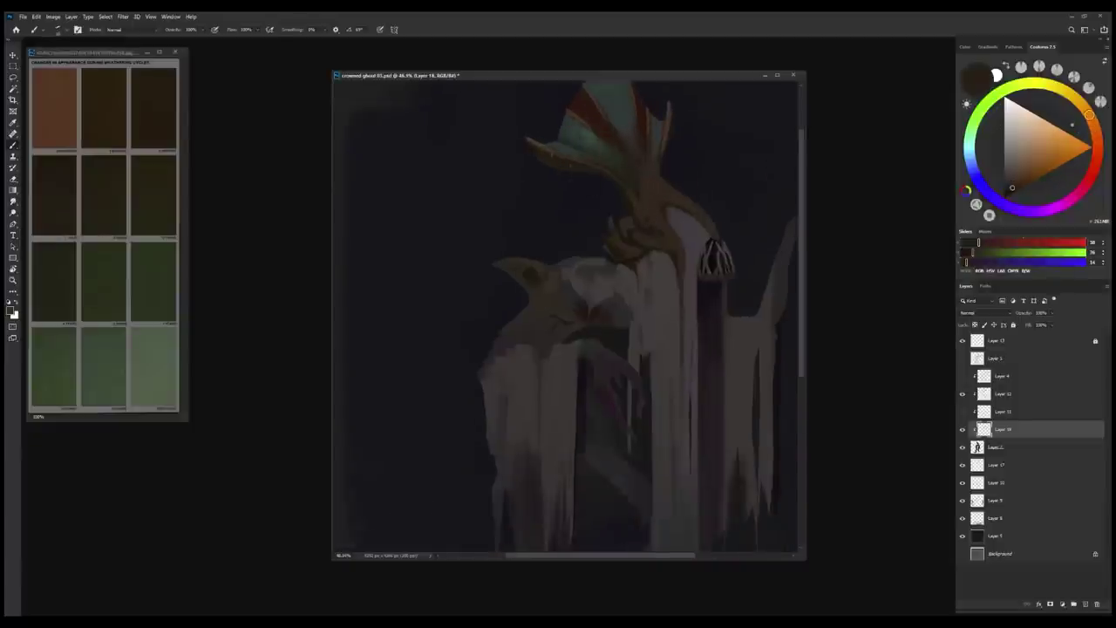
scroll(596, 430, down, 2)
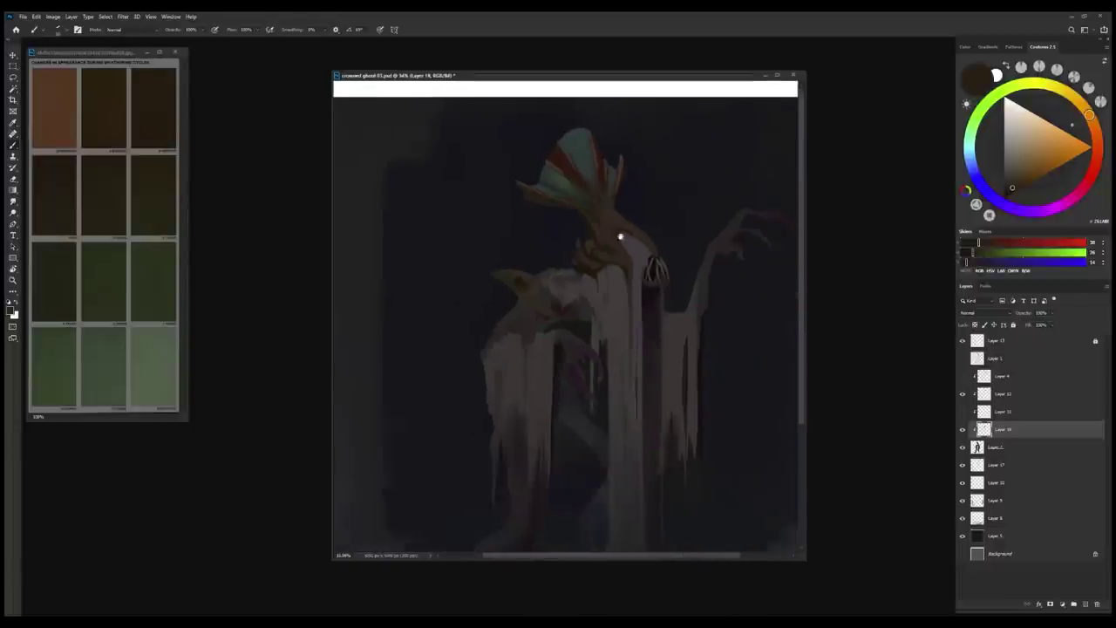
Keep a hidden duplicate of Layer 2 as backup and merge the Vivid Light colour layer and clipped paint layer into Layer 2.
key(l)
drag(976, 405, 986, 421)
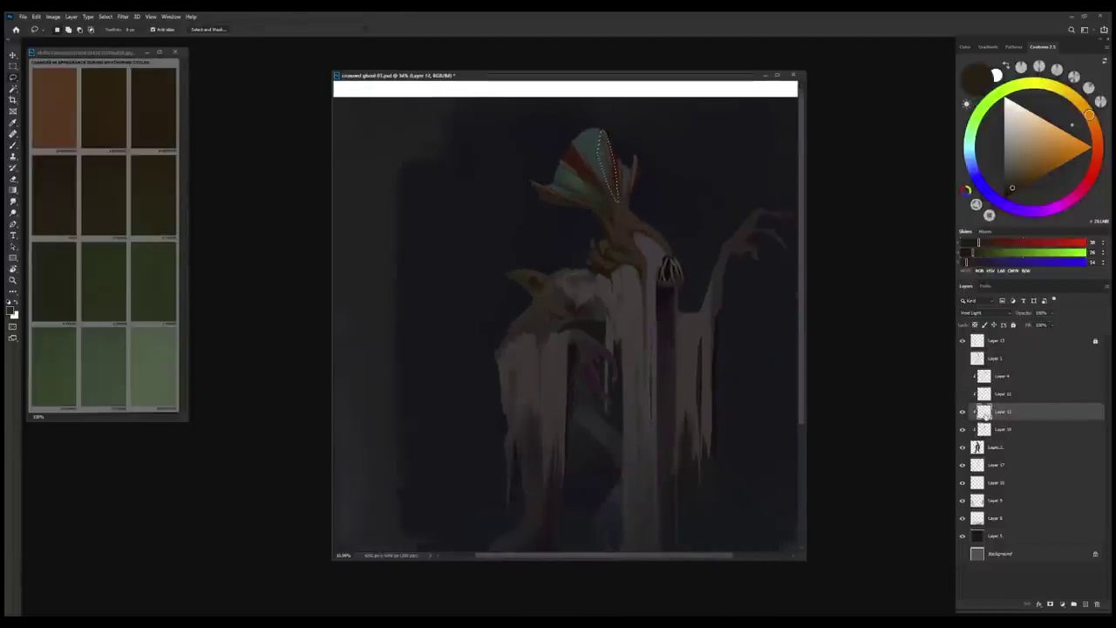
click(986, 447)
key(ctrl+j)
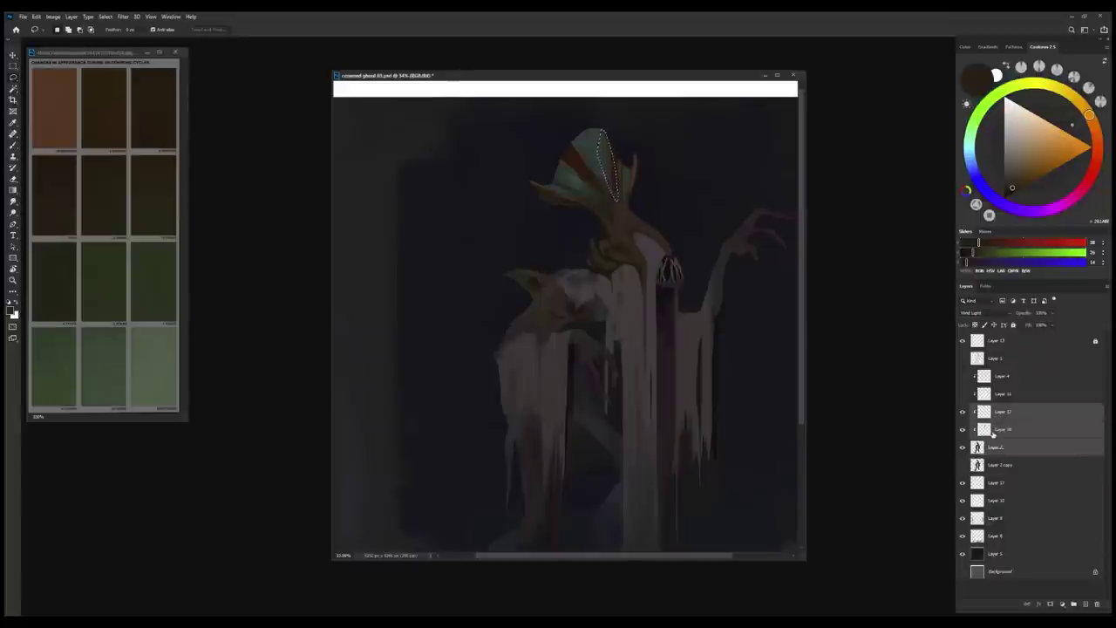
key(ctrl+e)
click(963, 429)
Copy the lassoed crown panel to a new clipped layer, tilt and scale it to reshape the crown, and touch up its edge.
scroll(638, 230, up, 3)
key(b)
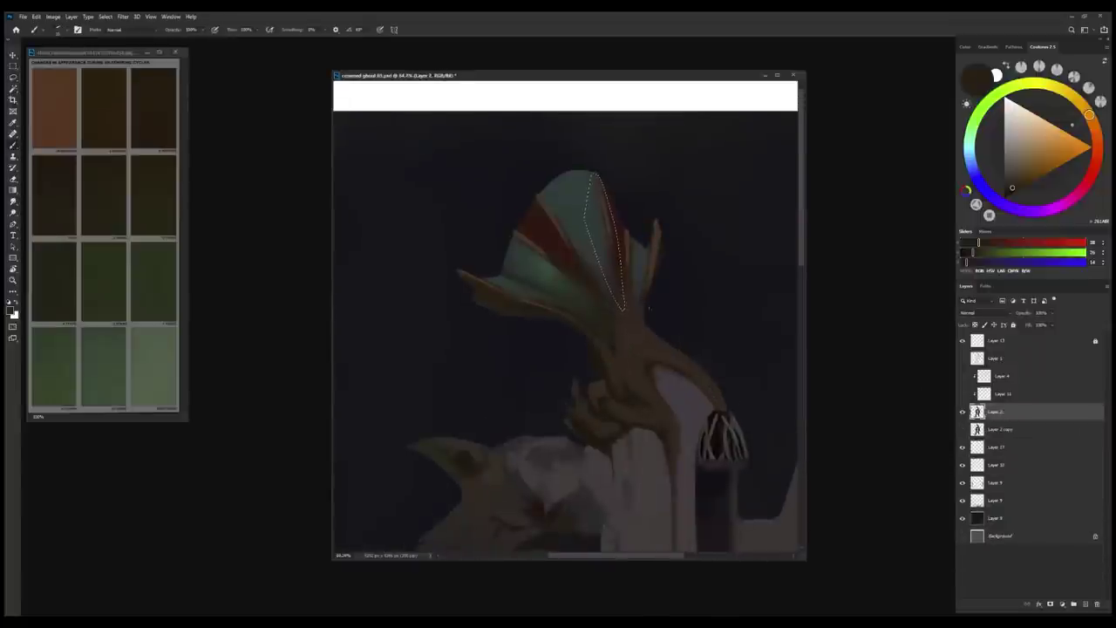
key(ctrl+j)
key(ctrl+t)
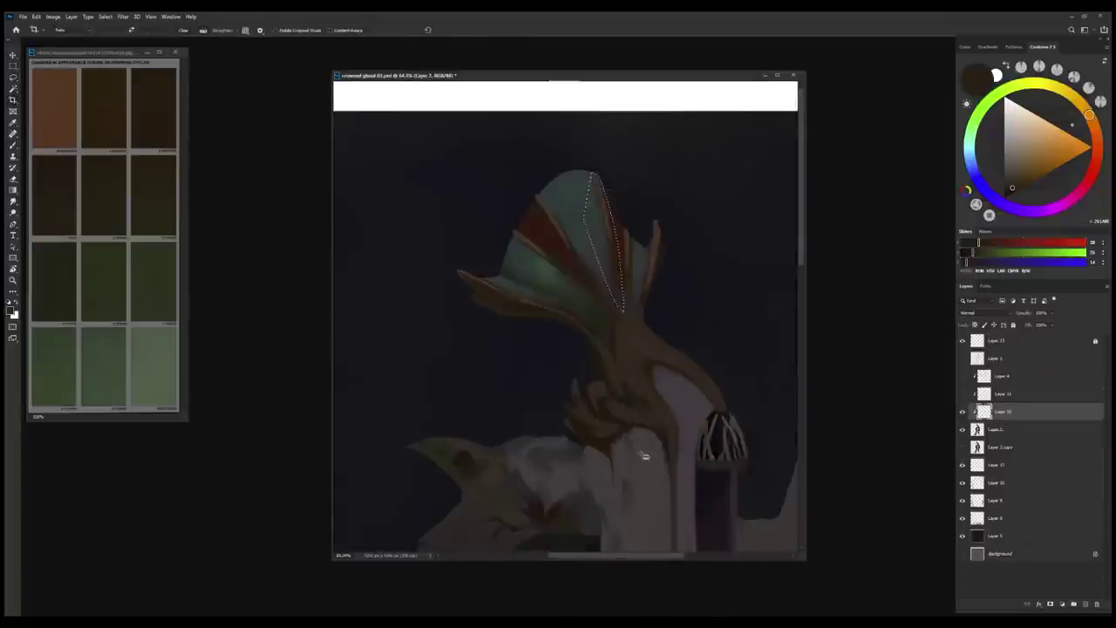
drag(604, 241, 610, 198)
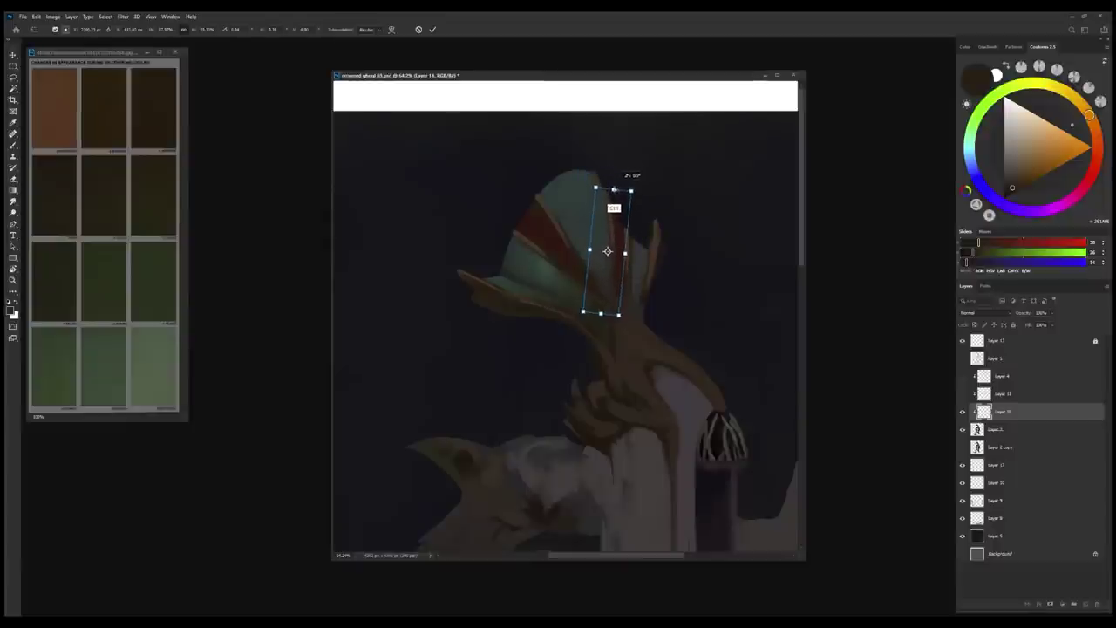
key(Return)
alt+click(568, 326)
alt+click(617, 219)
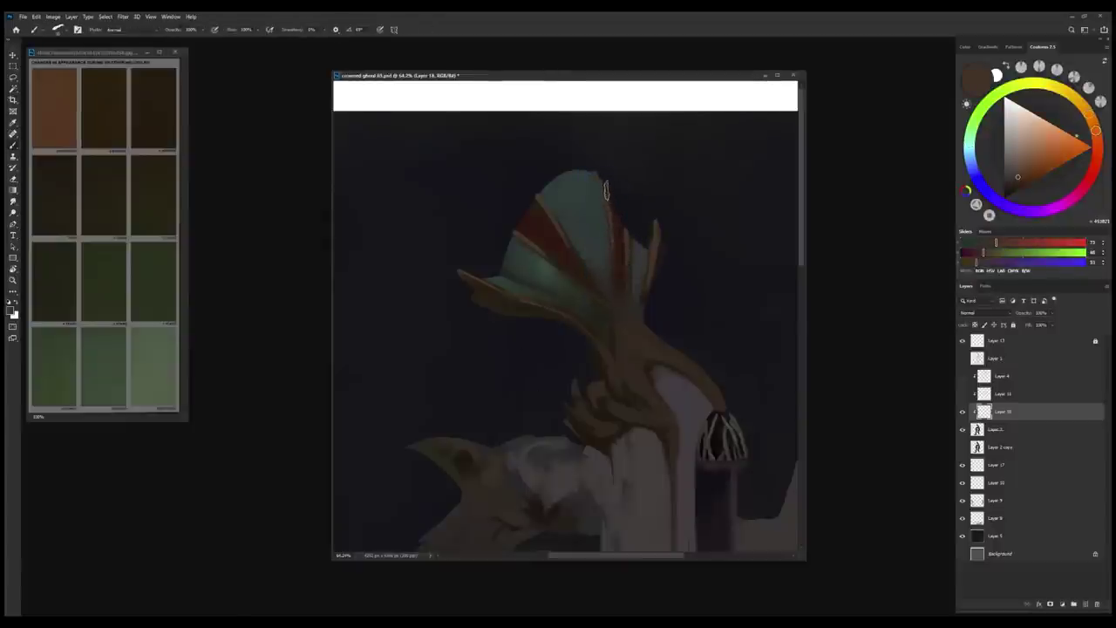
Adjust the rotation and position of the copied crown panel with Free Transform.
scroll(615, 248, left, 2)
key(ctrl+t)
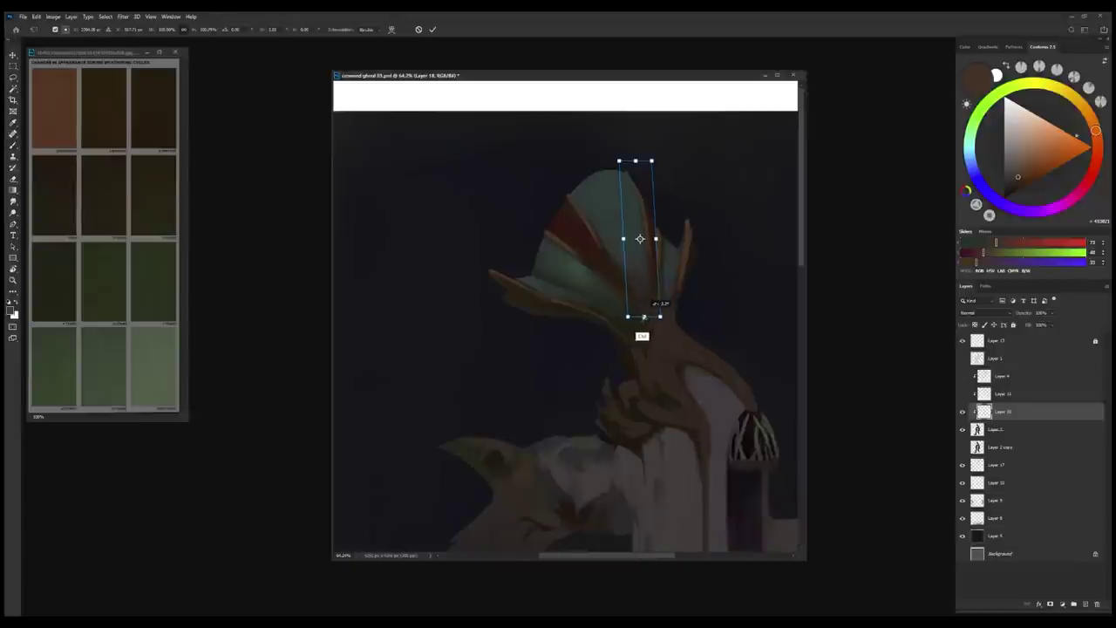
key(Return)
key(ctrl+t)
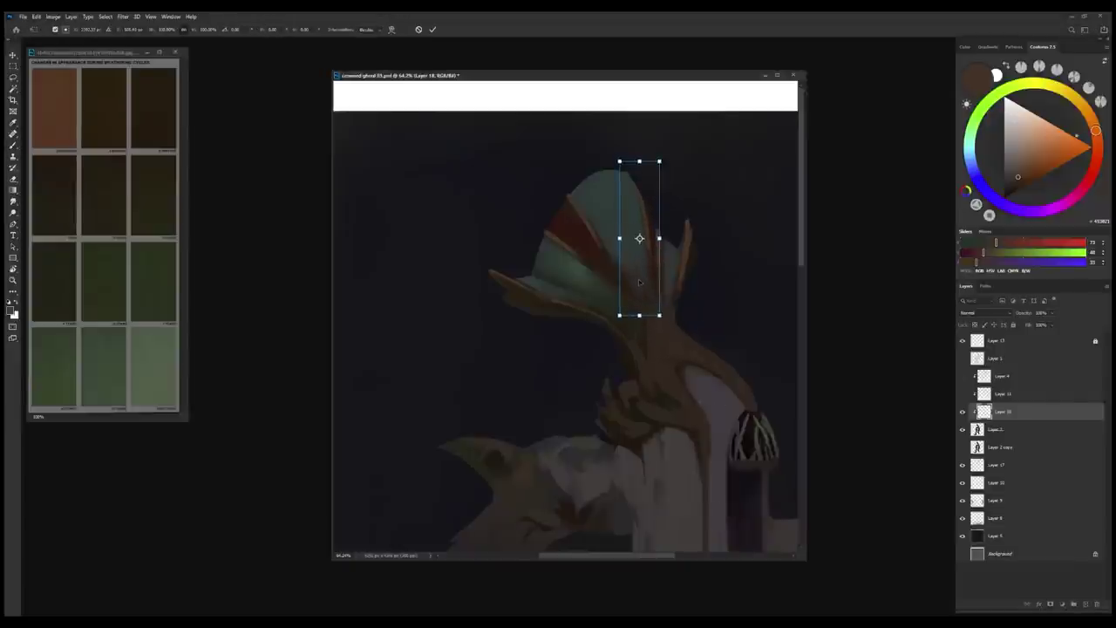
key(Return)
key(b)
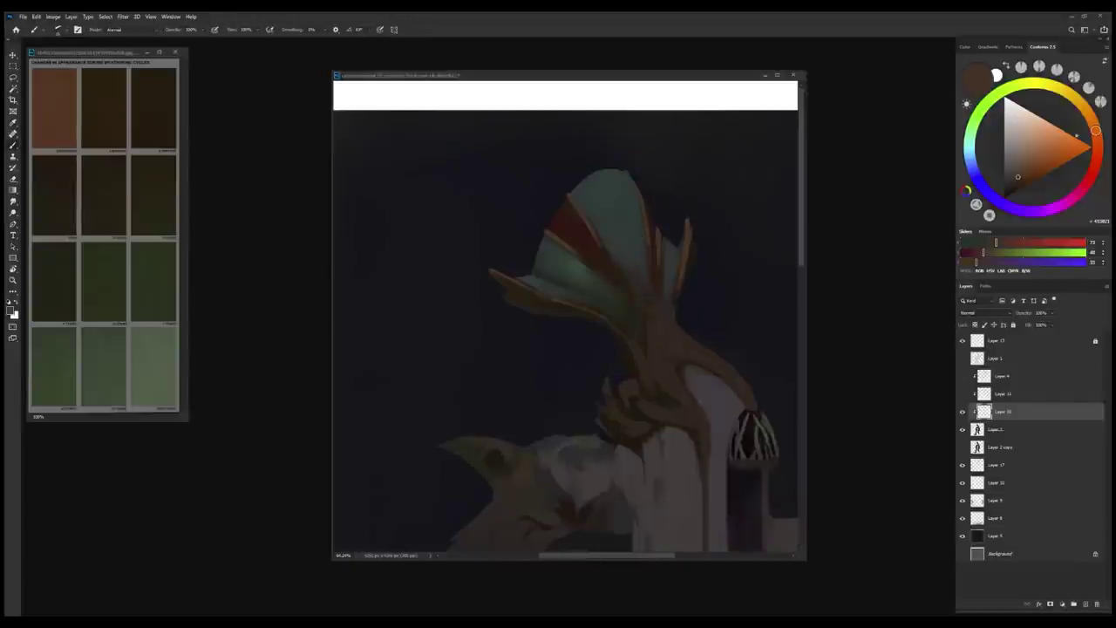
Blend the crown's ribs and panels into the brown neck with sampled browns, reds and grey-greens.
scroll(660, 332, up, 2)
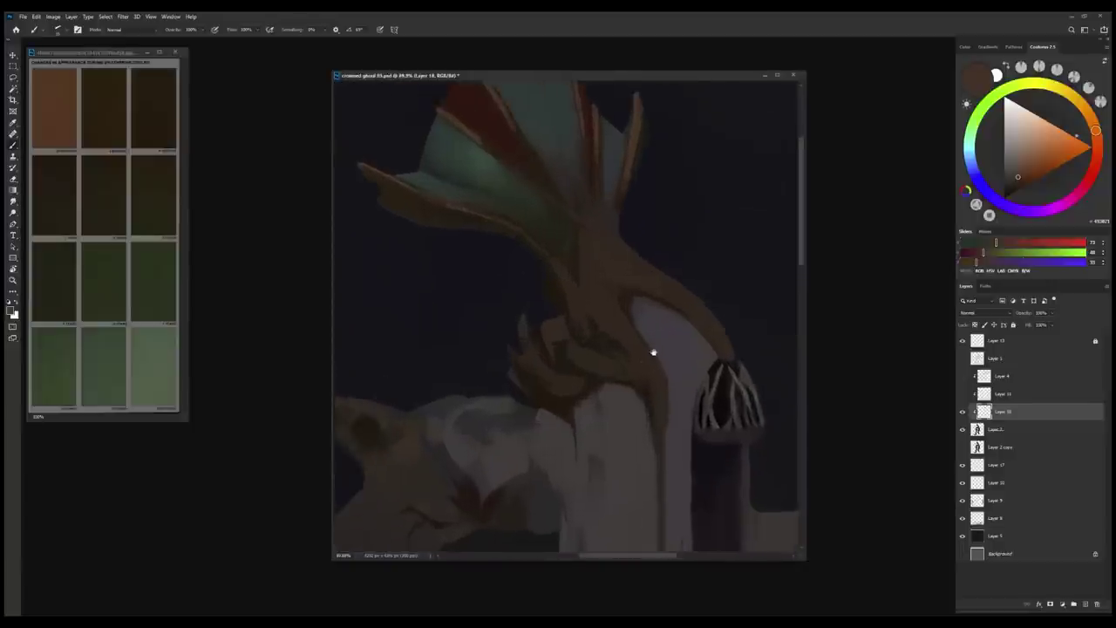
alt+click(593, 264)
alt+click(623, 334)
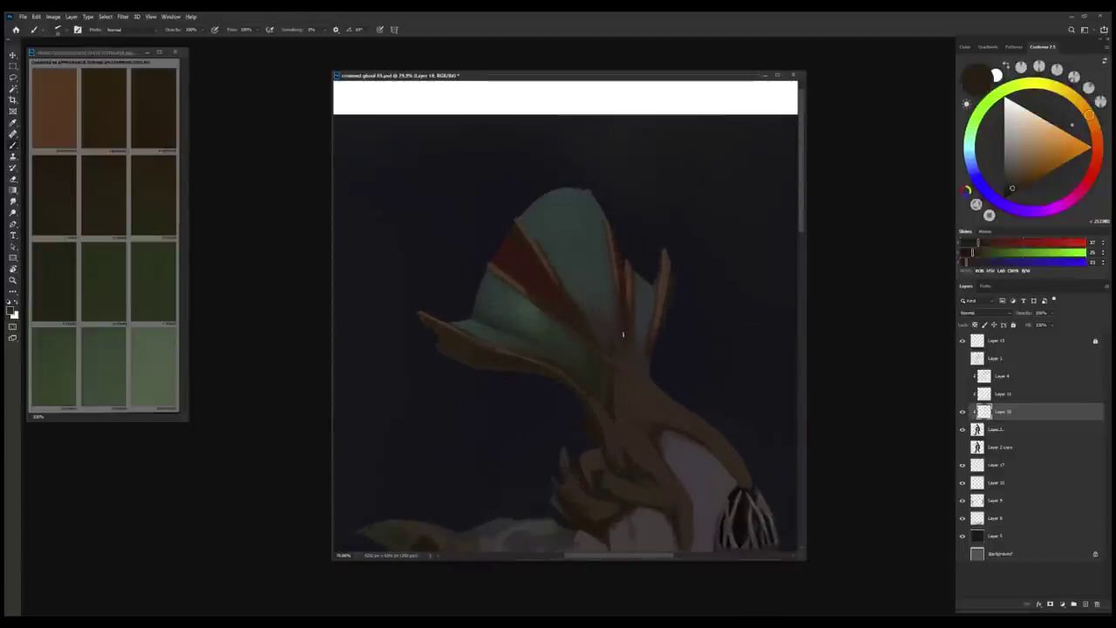
alt+click(634, 301)
alt+click(623, 324)
alt+click(623, 324)
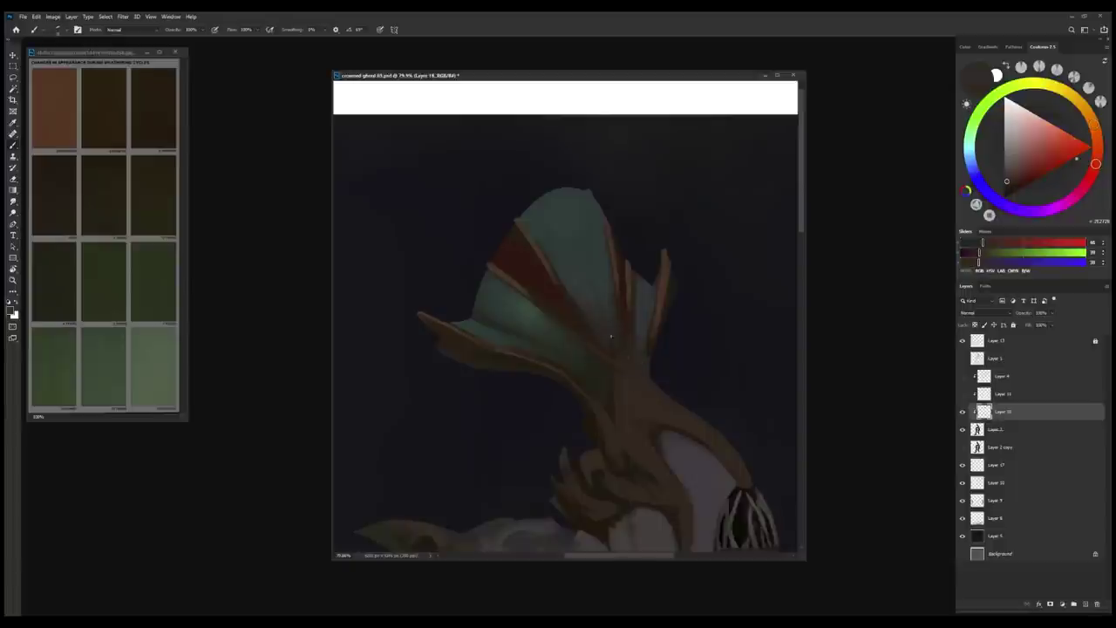
alt+click(616, 360)
alt+click(616, 360)
alt+click(579, 323)
alt+click(597, 332)
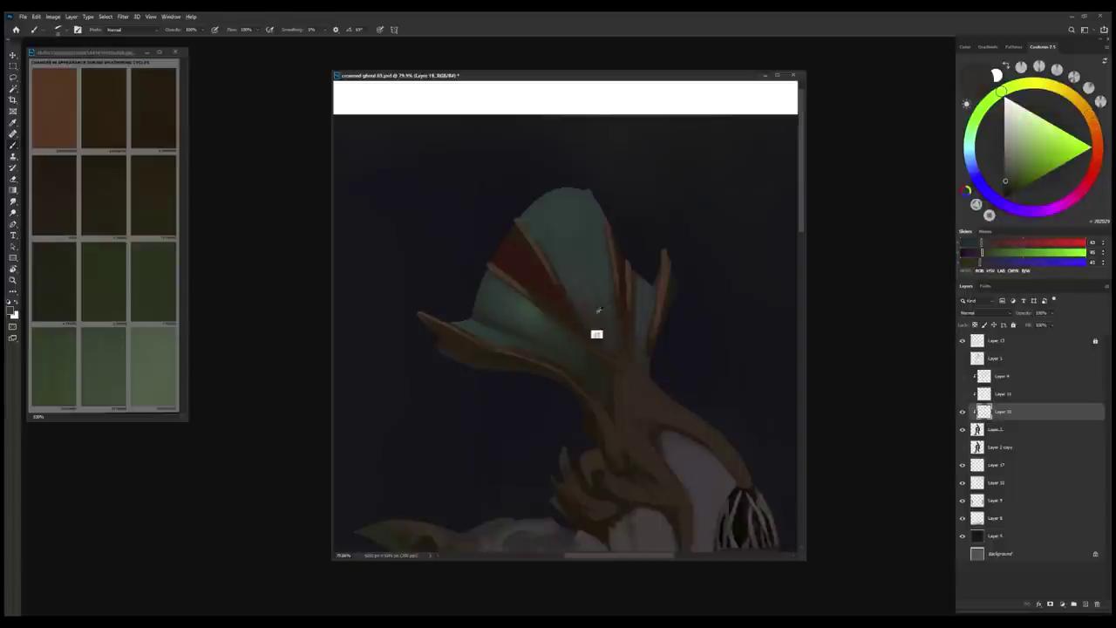
Clean up the crown's upper outline on Layer 2 with the eraser and repaint the rib edge in sampled brown.
alt+click(589, 217)
ctrl+click(638, 270)
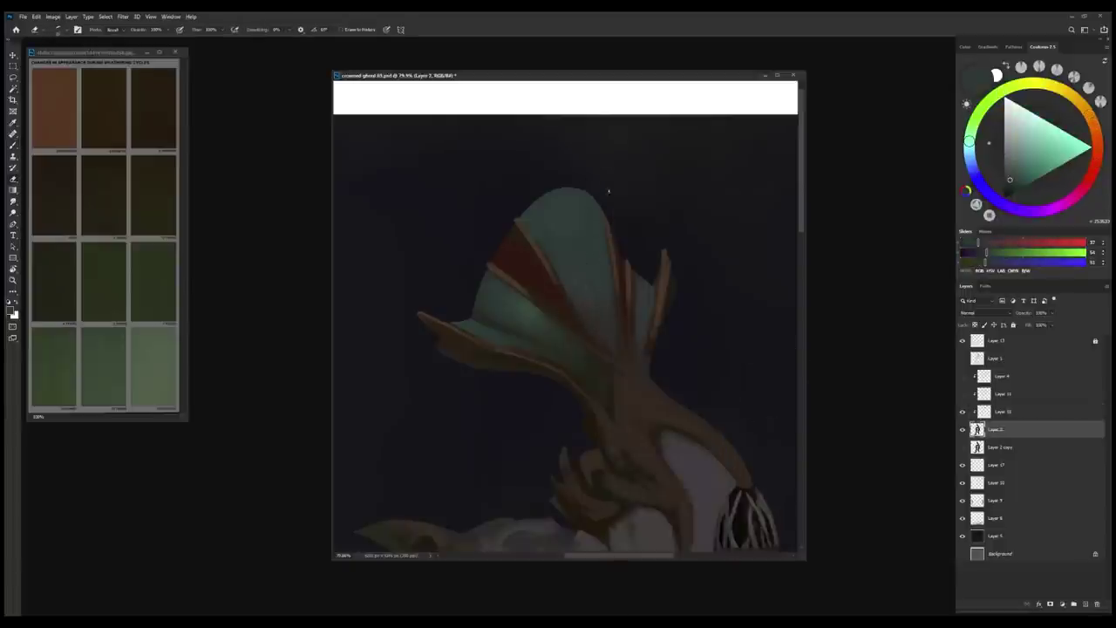
key(x)
key(b)
alt+click(633, 292)
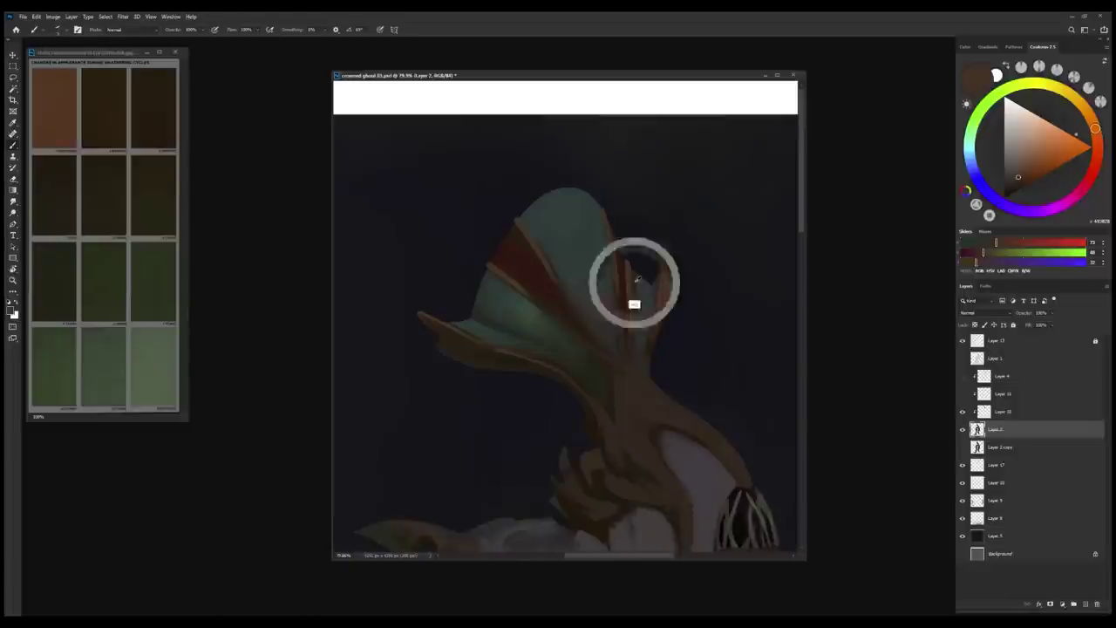
ctrl+click(640, 279)
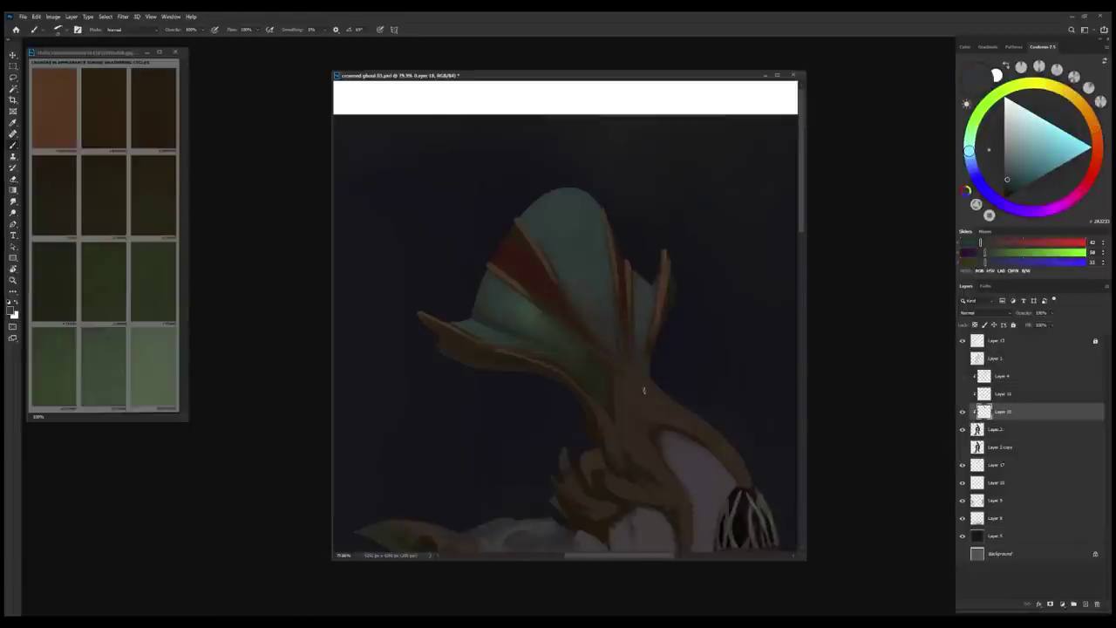
Merge the crown panel layer into Layer 2 and transform the lassoed rear spine to sit lower and tilt outward.
scroll(646, 261, down, 2)
key(l)
mouse_move(649, 246)
mouse_down()
mouse_move(640, 361)
mouse_move(637, 310)
mouse_move(674, 264)
mouse_up()
key(ctrl+e)
key(ctrl+t)
key(Return)
key(b)
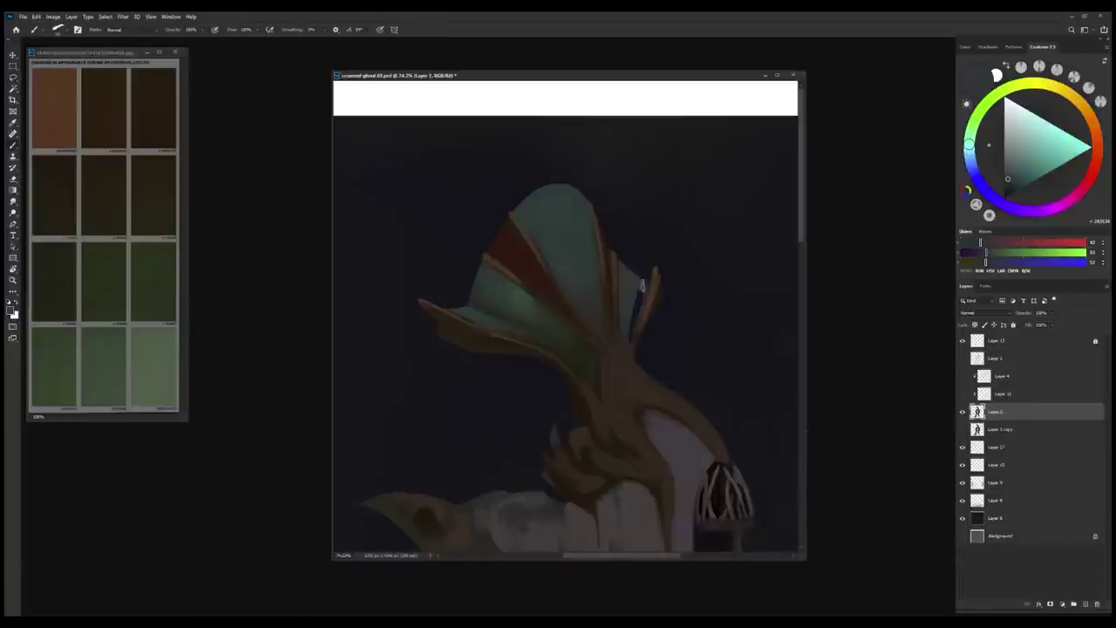
Fill the gap beside the rear crown spine with sampled teal and brown, erasing stray paint along its outer edge.
alt+click(650, 278)
alt+click(648, 312)
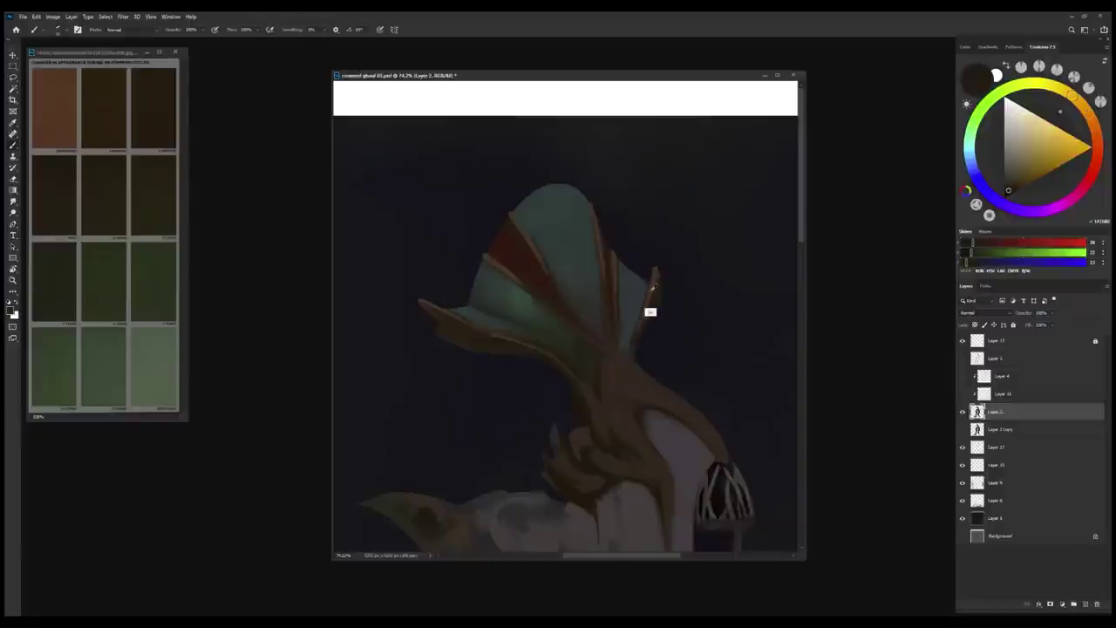
key(e)
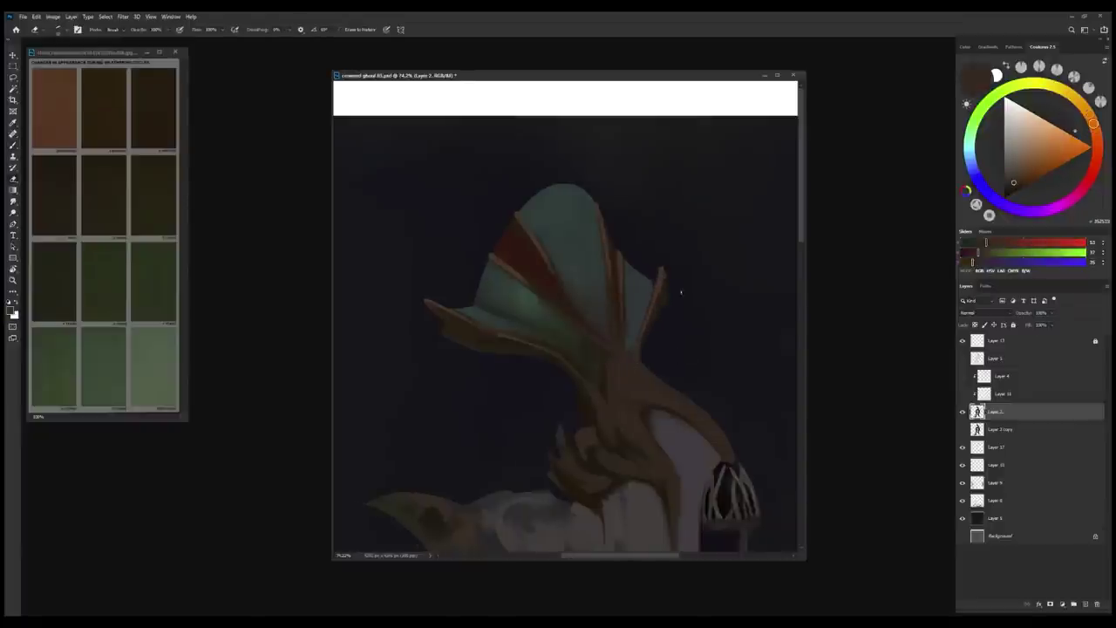
scroll(678, 294, down, 2)
key(b)
alt+click(671, 218)
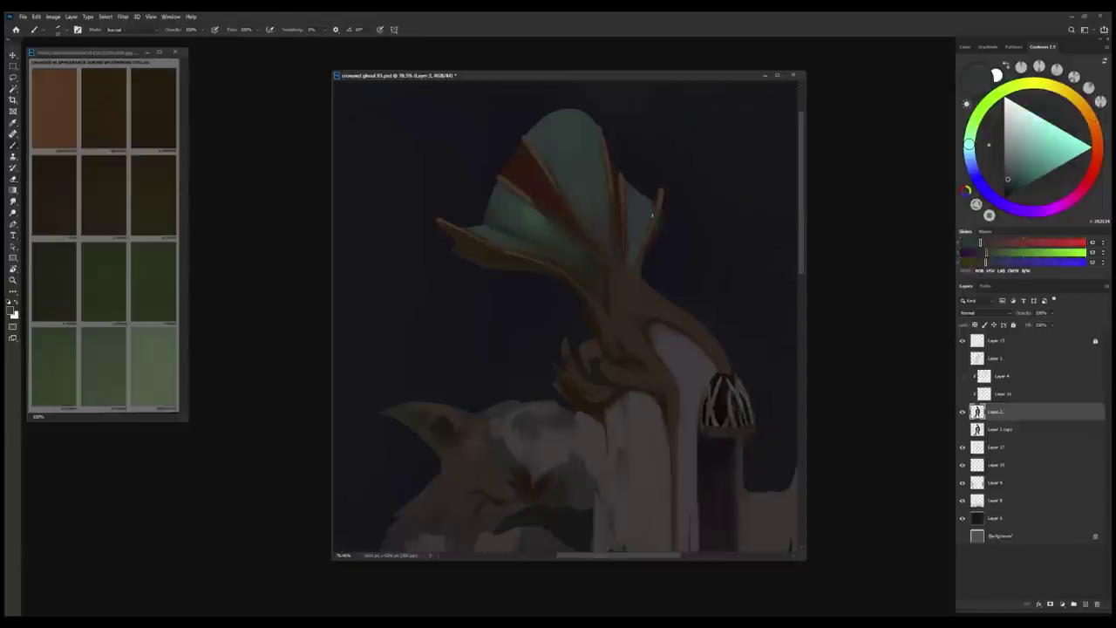
alt+click(649, 249)
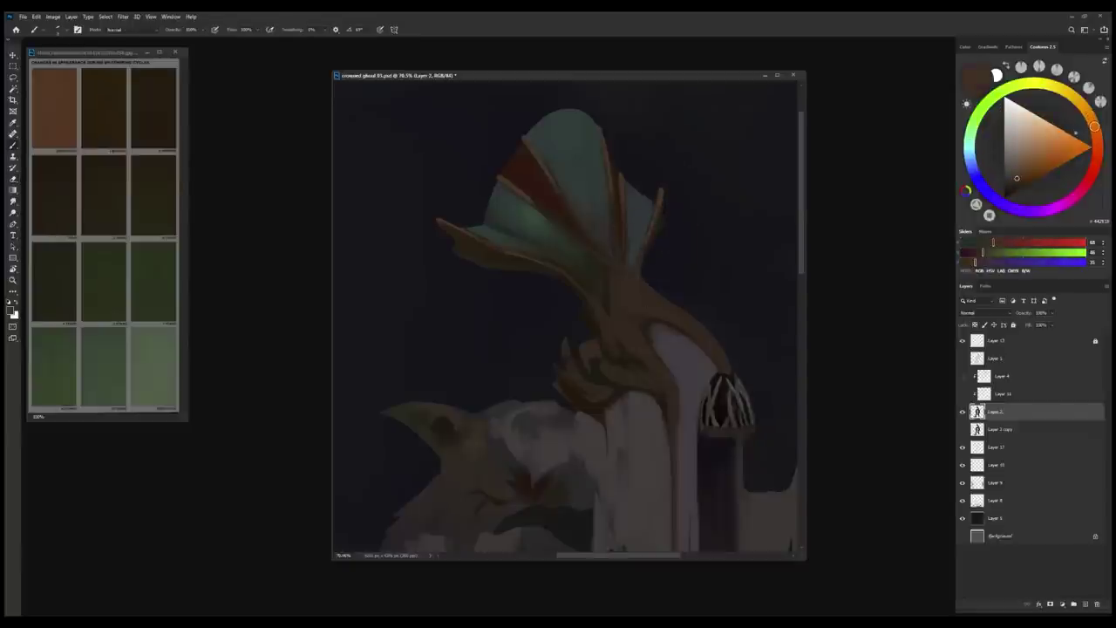
Erase rough edges around the rear crown spine and touch up the crown base with sampled brown.
scroll(649, 246, down, 2)
key(e)
scroll(649, 244, down, 2)
key(b)
alt+click(645, 239)
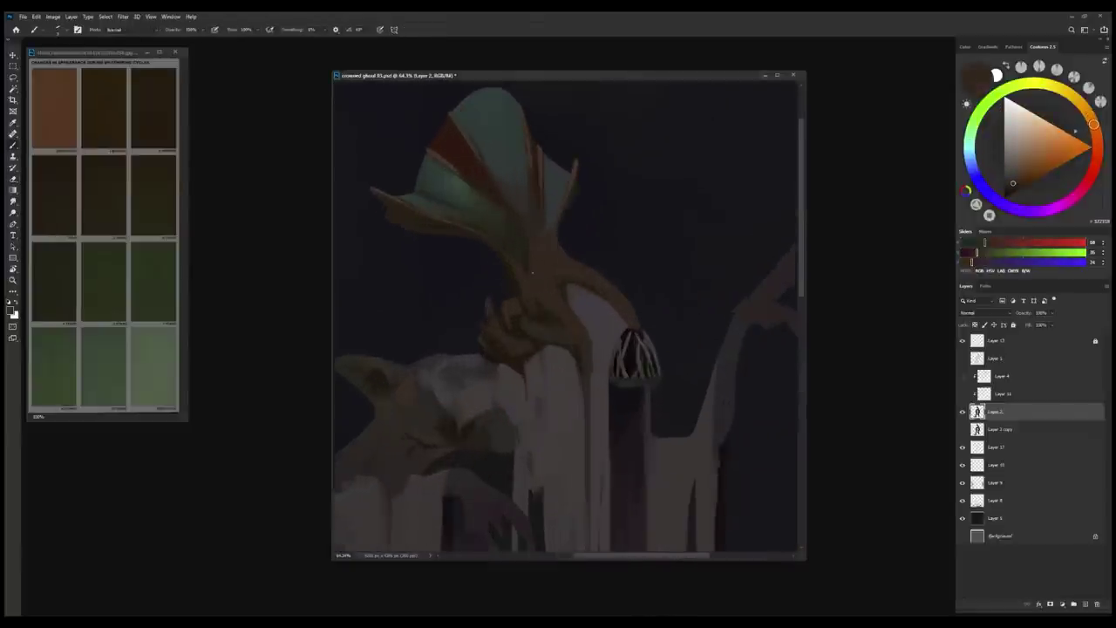
Flip the canvas horizontally and paint the neck folds between the crown and the hand with sampled browns.
scroll(637, 233, down, 2)
scroll(637, 233, up, 2)
alt+click(569, 319)
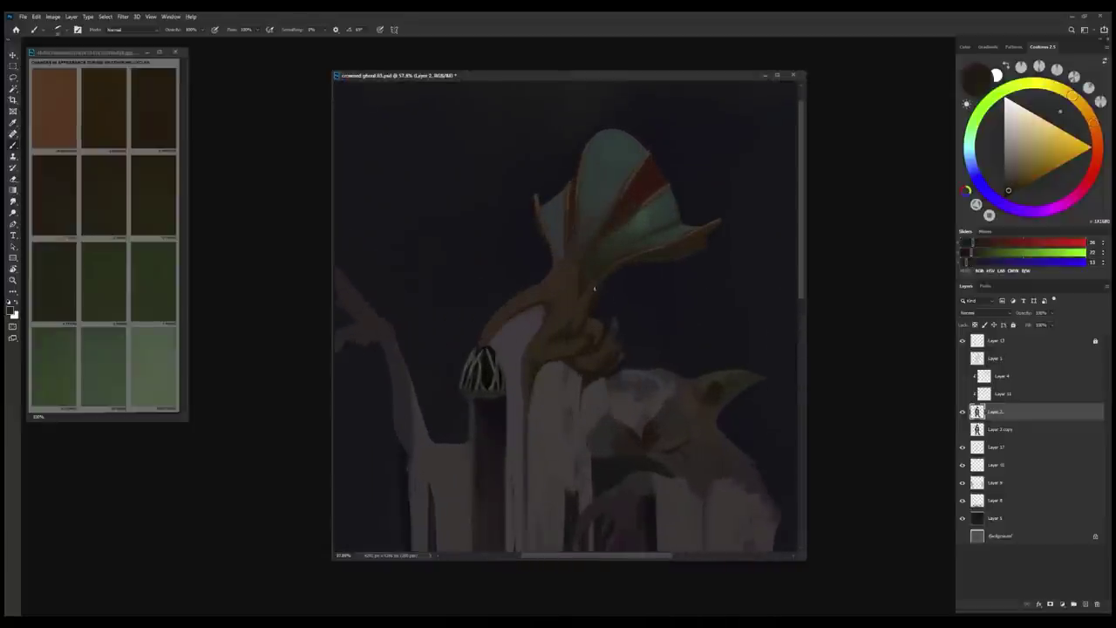
alt+click(570, 316)
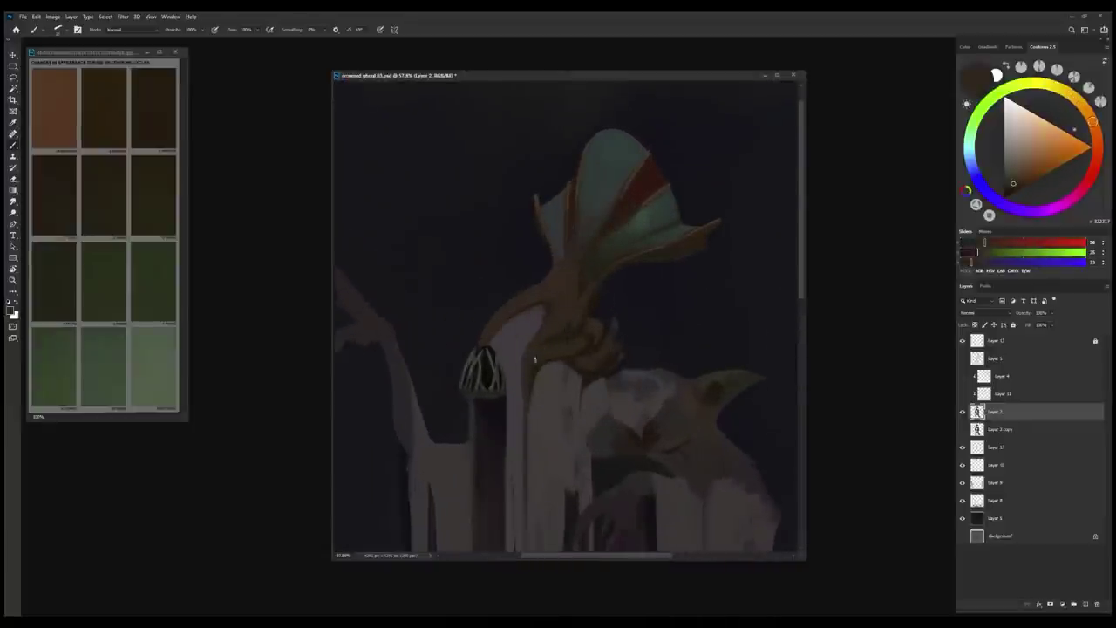
alt+click(547, 294)
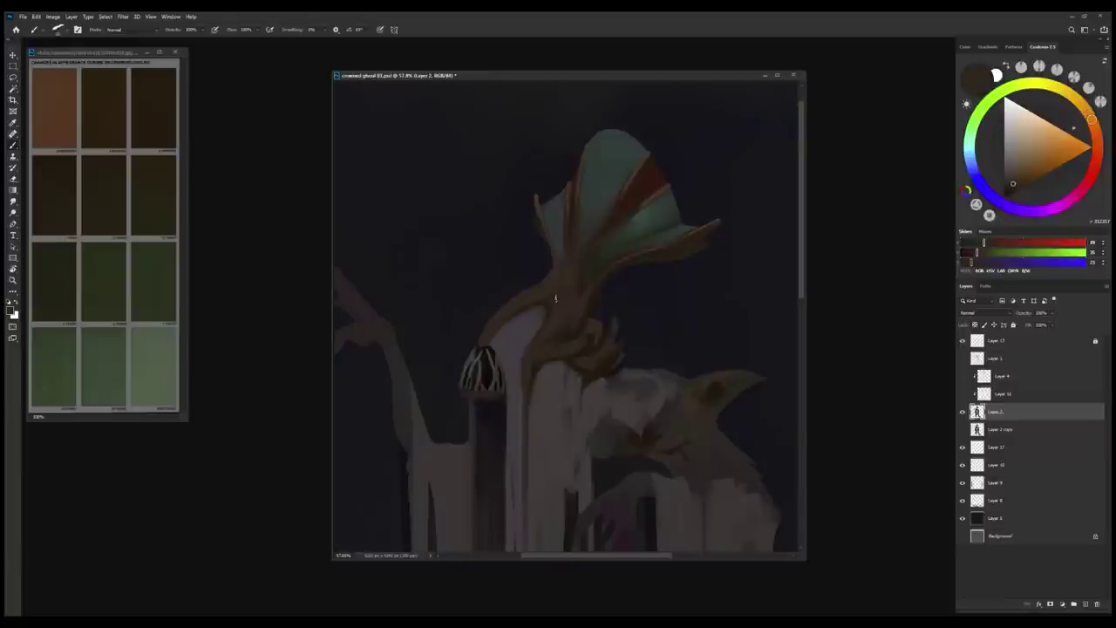
Show the lower clipped Vivid Light layer and refine its pale highlights along the crown spines and crown base.
click(963, 393)
click(1003, 393)
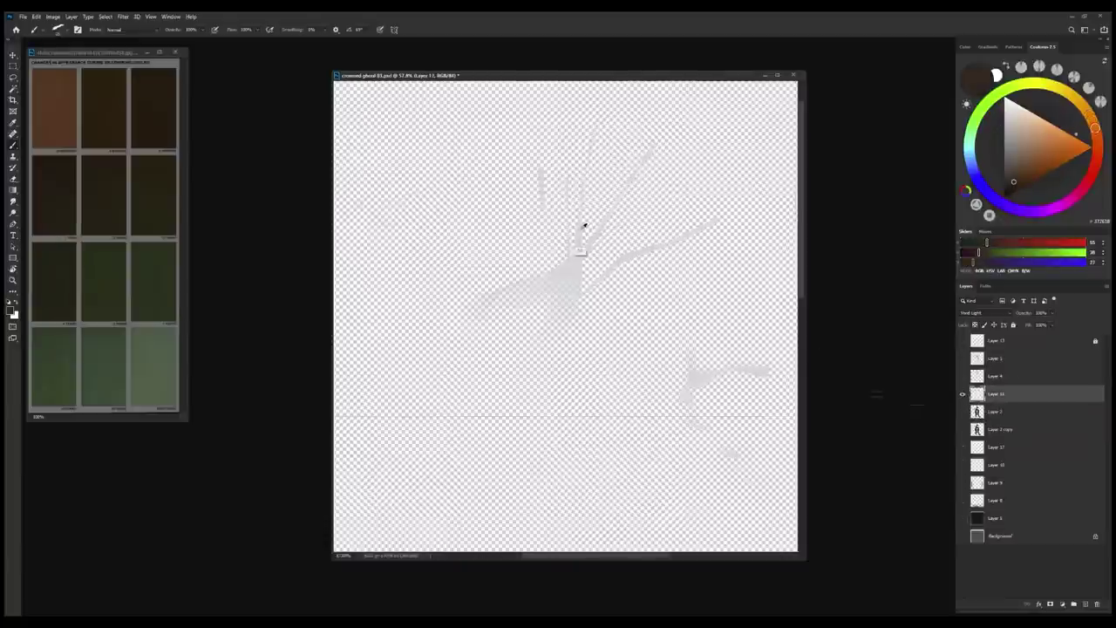
key(e)
key(x)
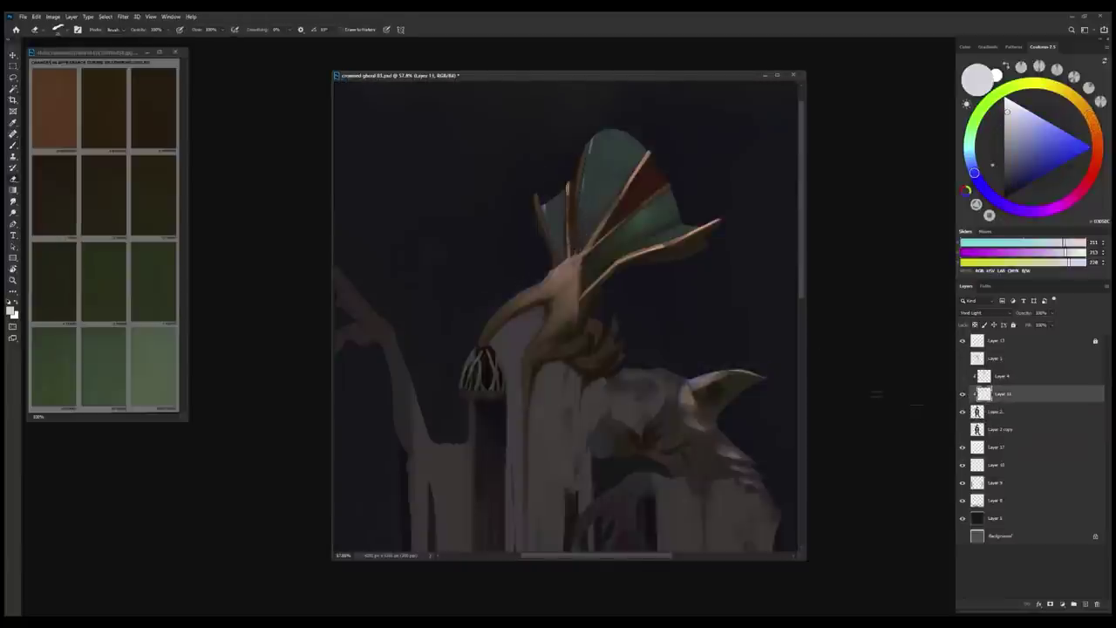
key(b)
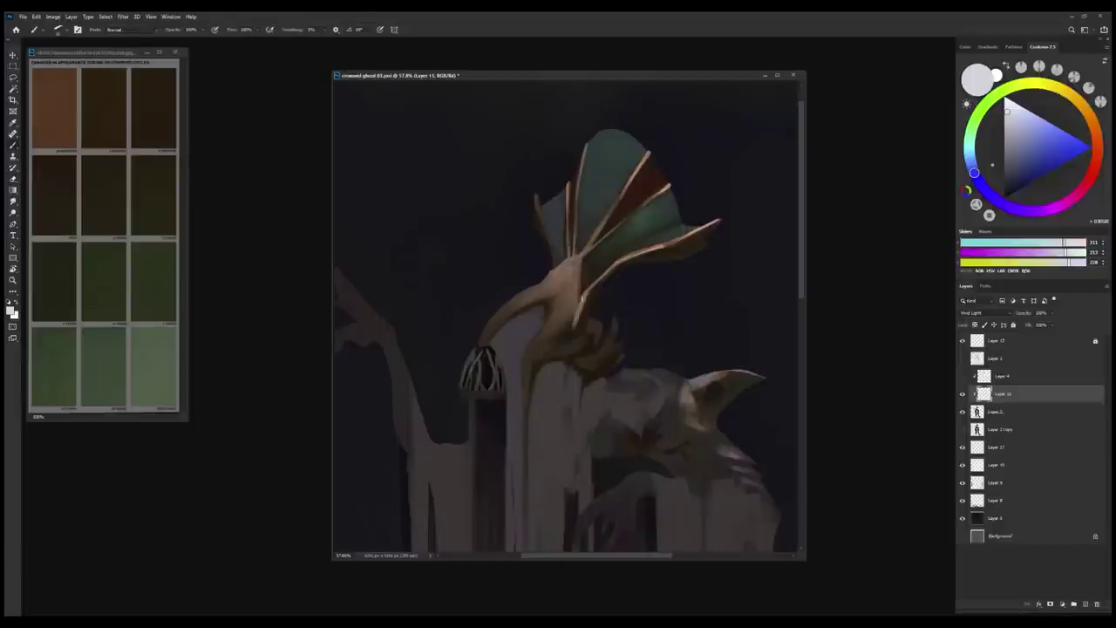
drag(659, 434, 689, 417)
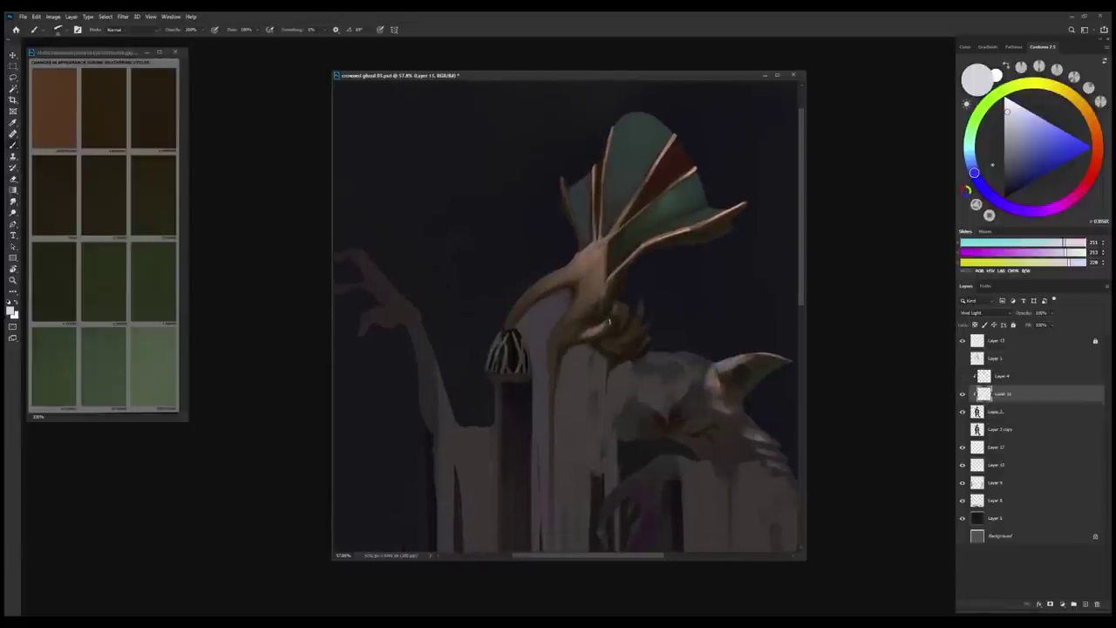
Lasso the neck fold and finger areas beneath the crown and brush soft highlights inside the selection on the Vivid Light layer.
key(l)
mouse_move(629, 339)
mouse_down()
mouse_move(614, 313)
mouse_move(623, 302)
mouse_move(628, 335)
mouse_up()
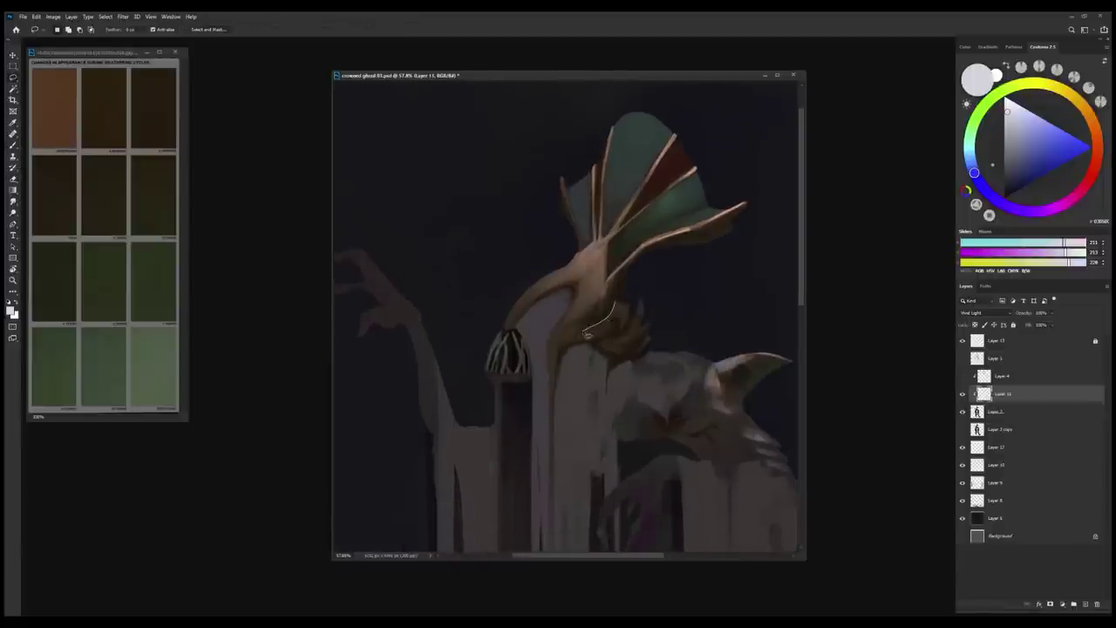
key(b)
right_click(637, 393)
key(Escape)
key(ctrl+d)
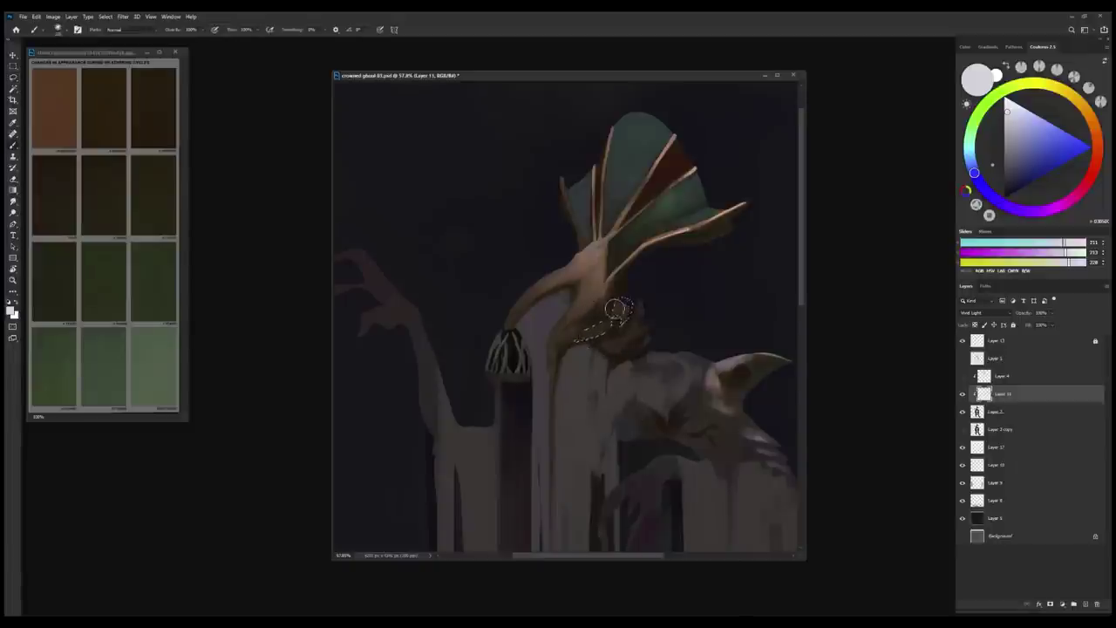
scroll(615, 376, down, 2)
scroll(638, 318, up, 1)
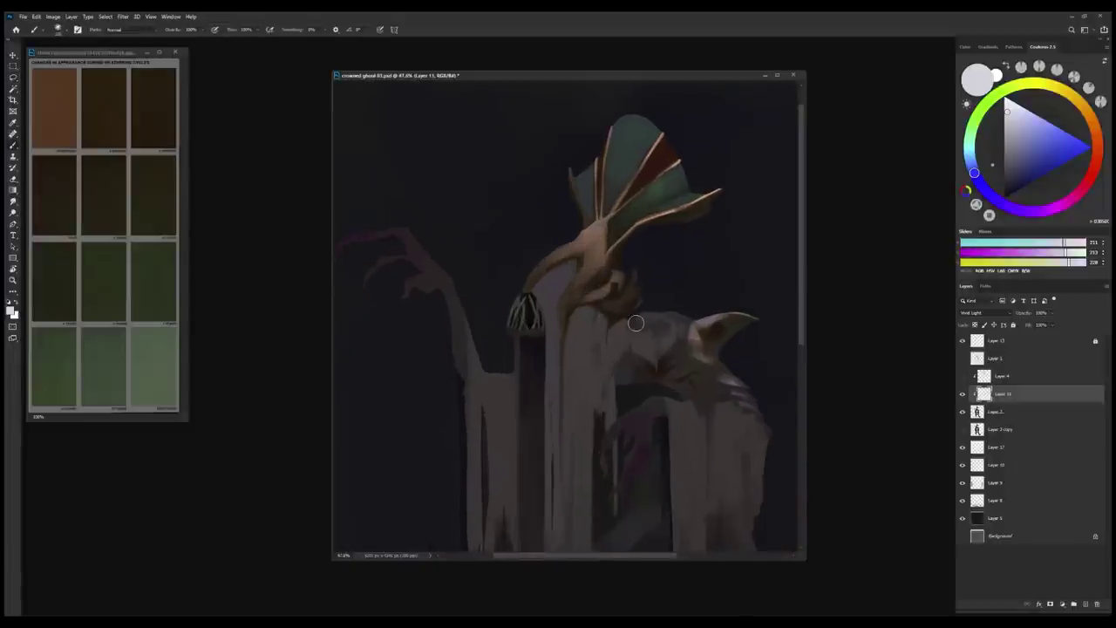
Lasso the outer finger beside the neck, brush a highlight inside it, and clear the selection.
key(l)
scroll(636, 324, up, 2)
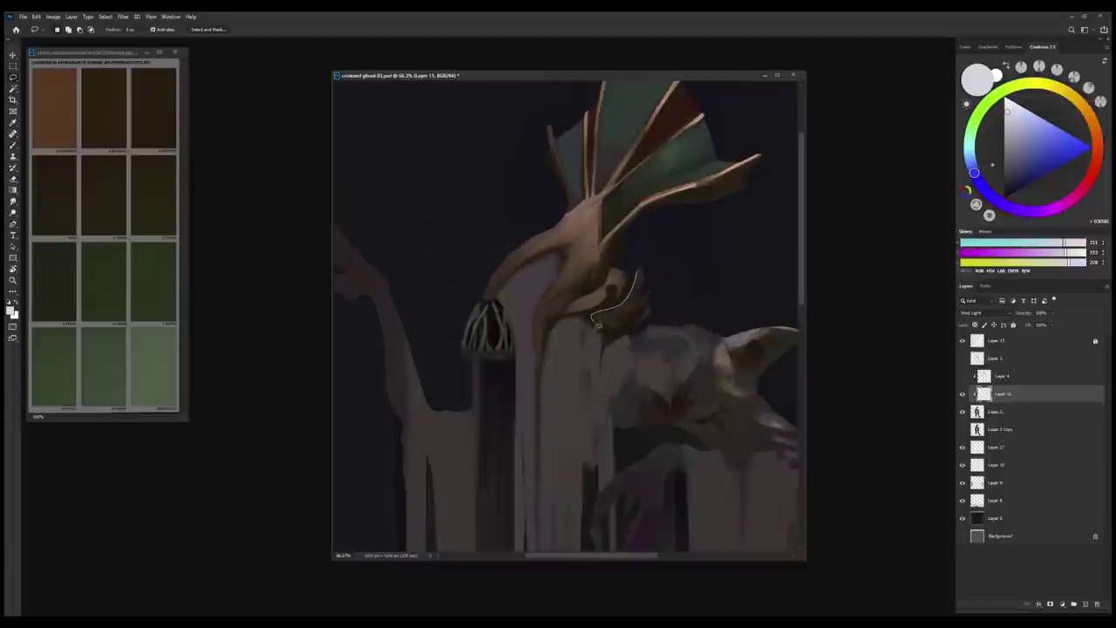
key(ctrl+d)
key(b)
scroll(611, 291, down, 1)
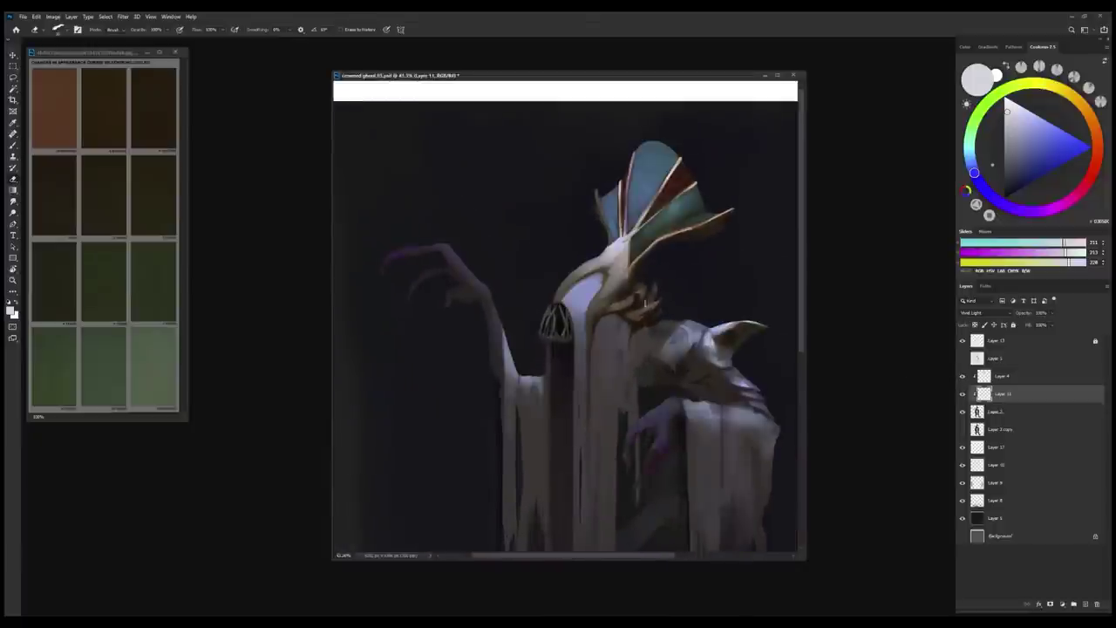
Check the figure with Layer 4's lighting shown and choose another brush for the Vivid Light layer below it.
scroll(645, 301, down, 2)
key(alt+bracketright)
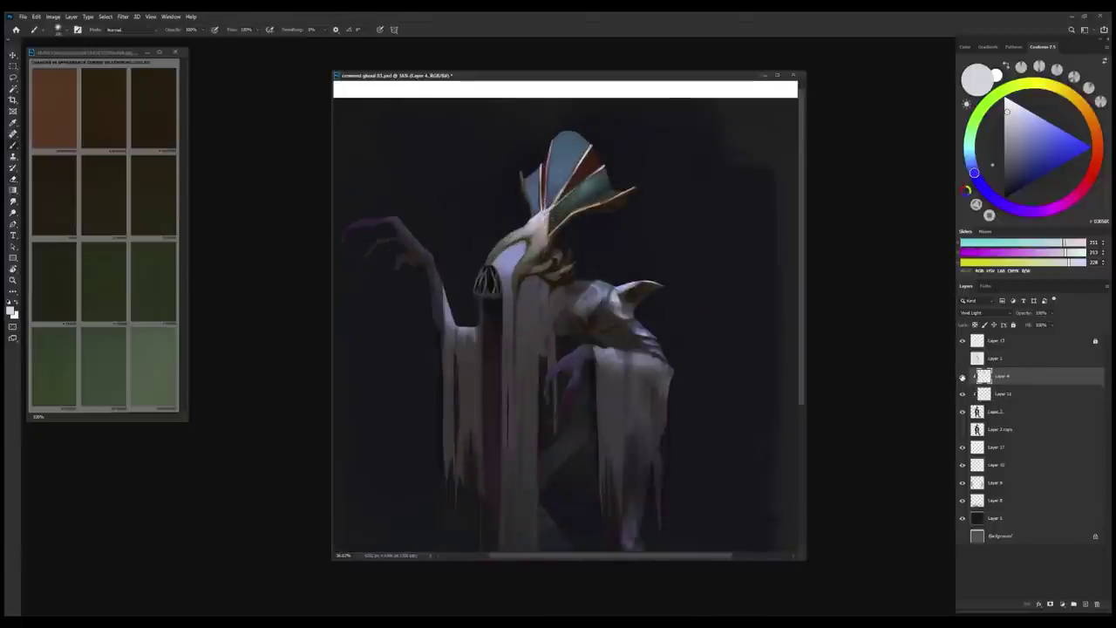
key(alt+bracketleft)
right_click(549, 217)
double_click(602, 279)
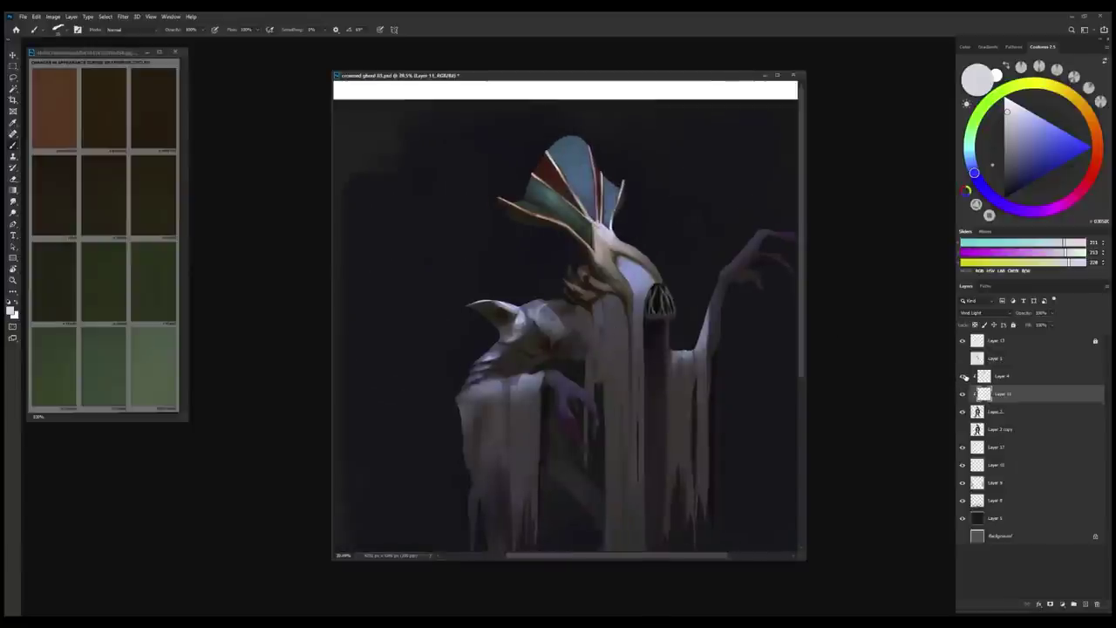
Lasso the small outermost crown spine above the face on Layer 2 and transform it to tilt outward.
mouse_move(619, 295)
mouse_down()
mouse_move(639, 248)
mouse_move(628, 295)
mouse_up()
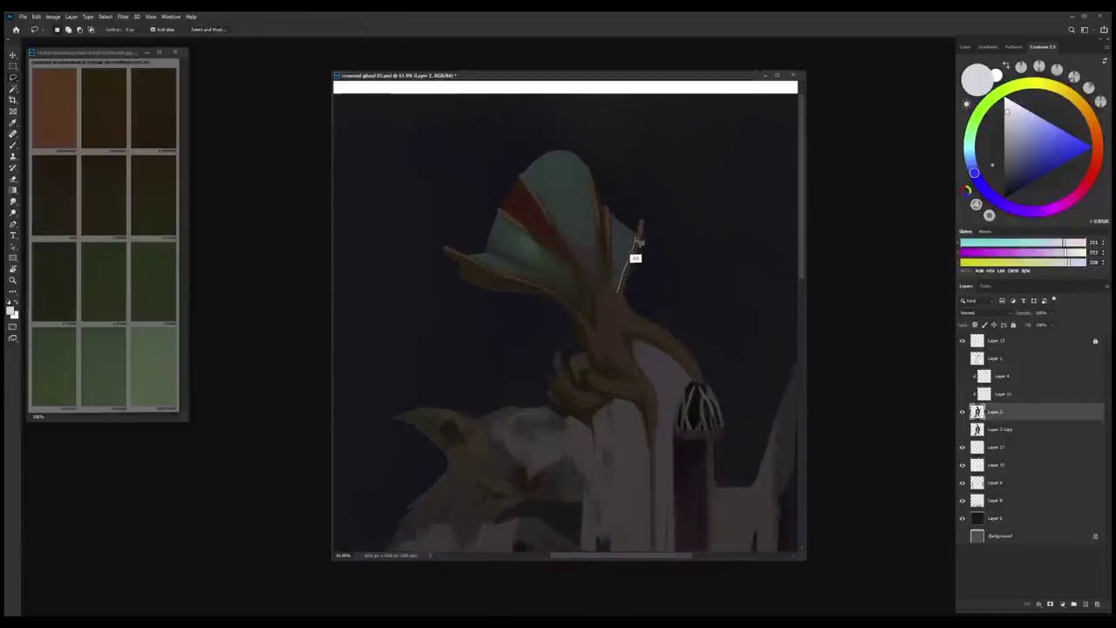
key(ctrl+t)
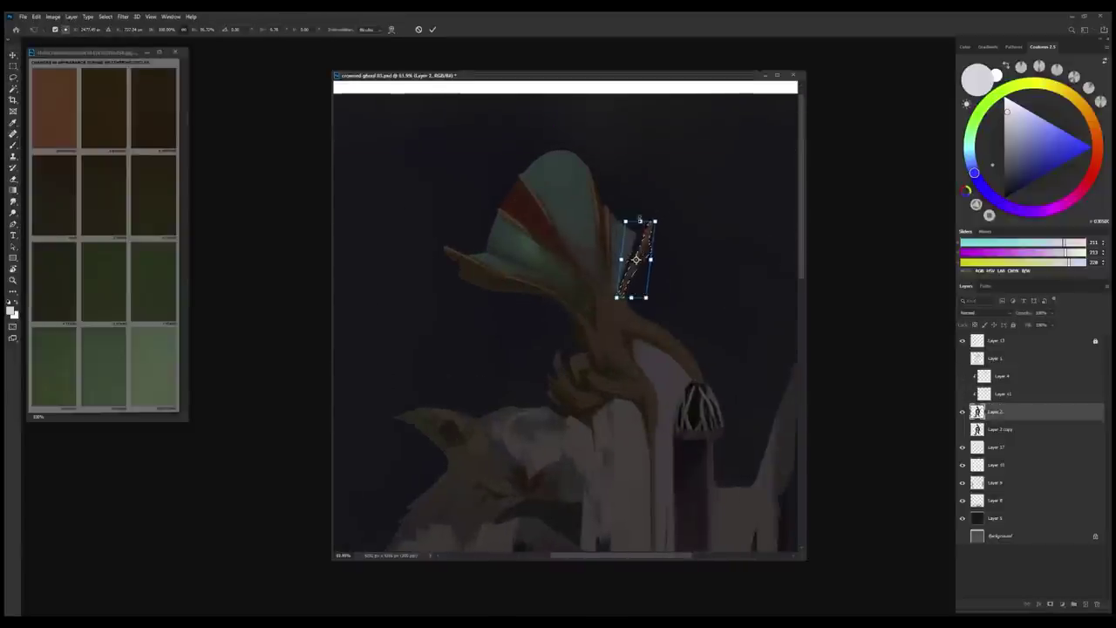
key(Return)
Fill the gap beside the tilted crown spine on a new layer merged with Layer 2, touching up the panel with sampled teal.
key(b)
alt+click(531, 290)
key(ctrl+shift+alt+n)
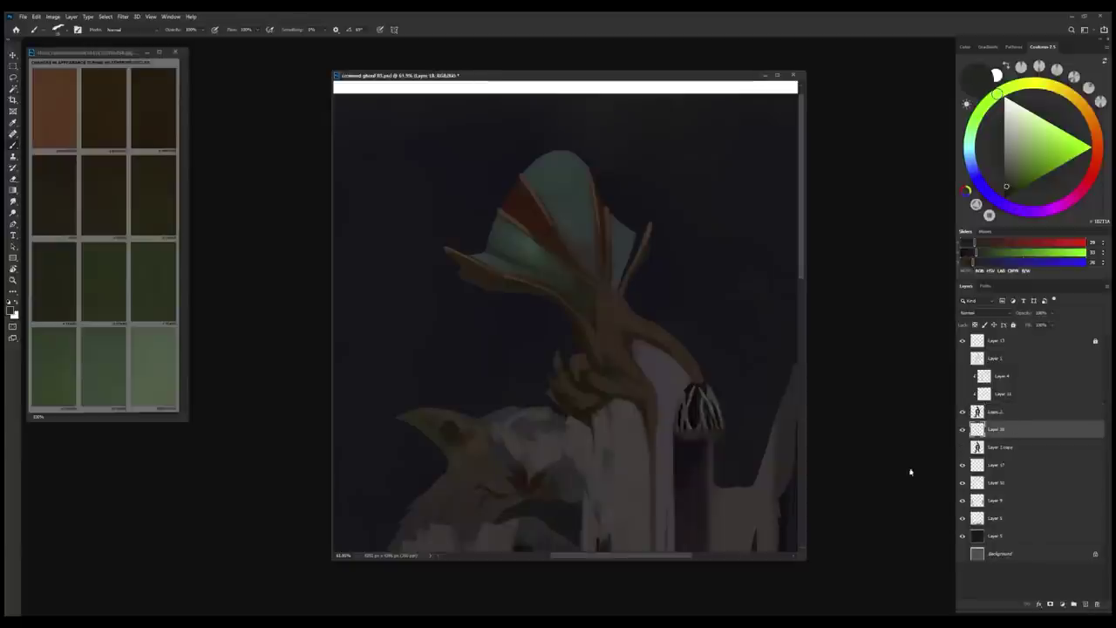
click(987, 415)
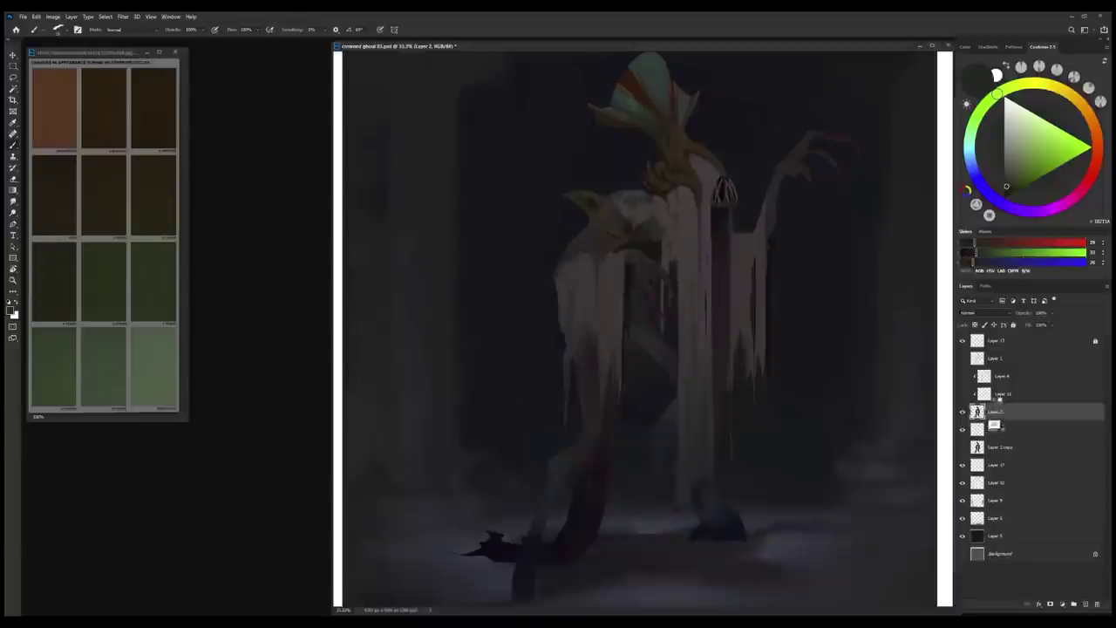
key(ctrl+e)
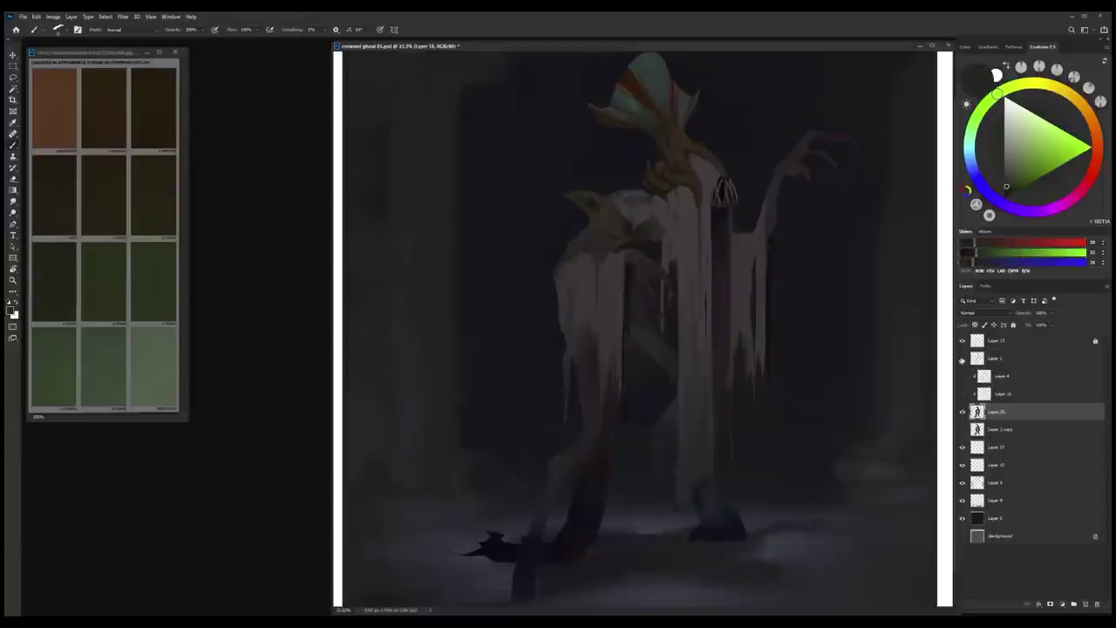
scroll(680, 324, up, 2)
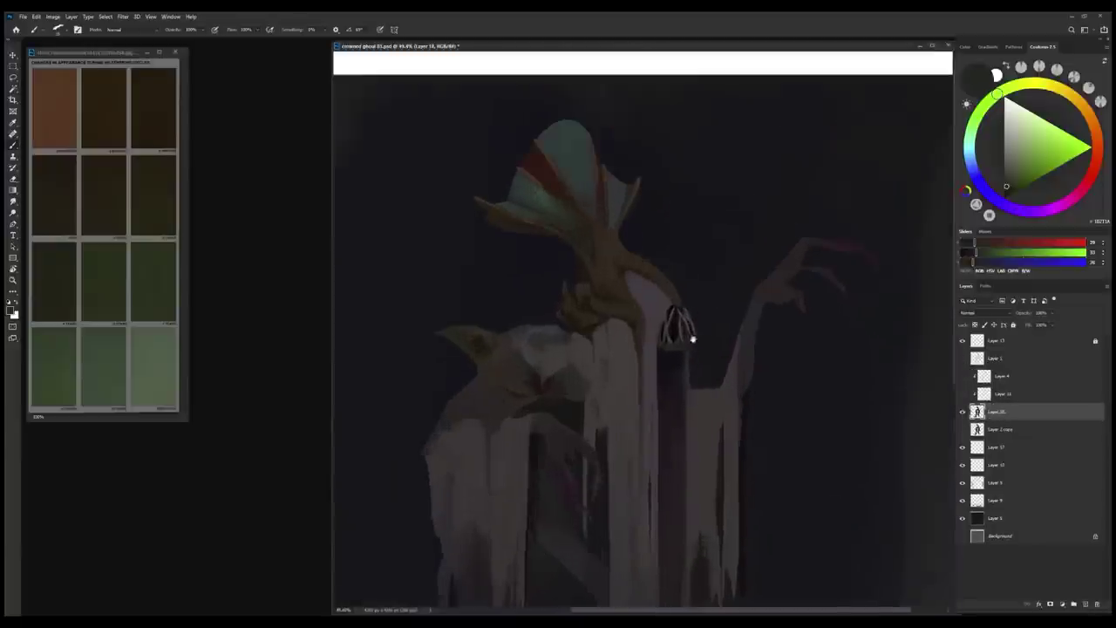
alt+click(630, 188)
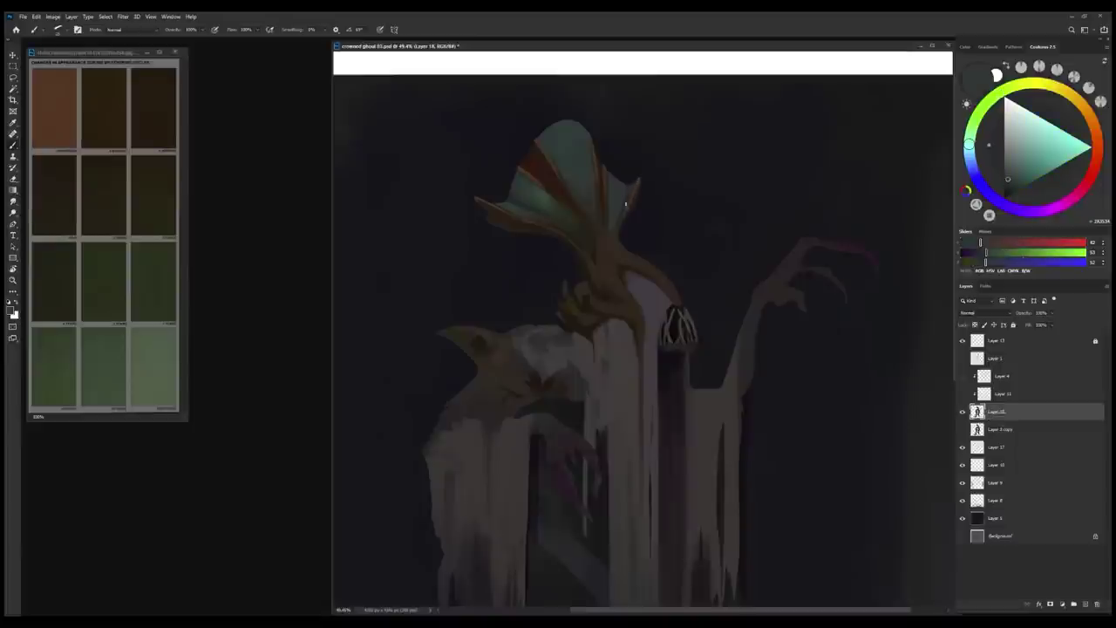
Rework the highlights around the tilted crown spine on the clipped Vivid Light layer with the sampled pale tone and eraser.
click(963, 393)
click(1003, 393)
key(e)
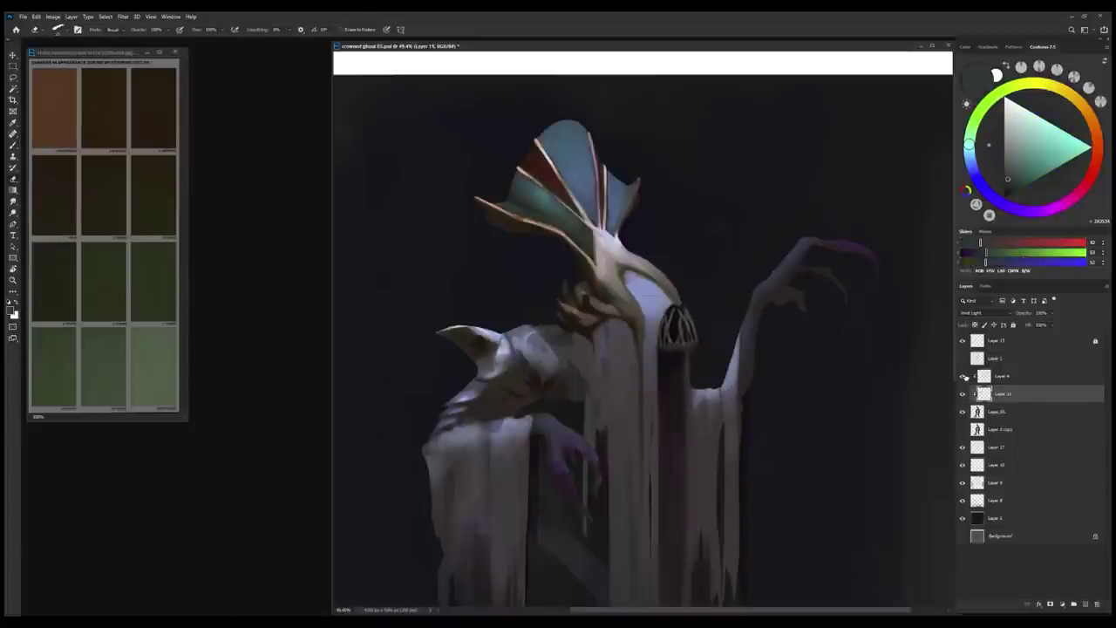
alt+click(963, 393)
alt+click(963, 393)
key(b)
alt+click(618, 506)
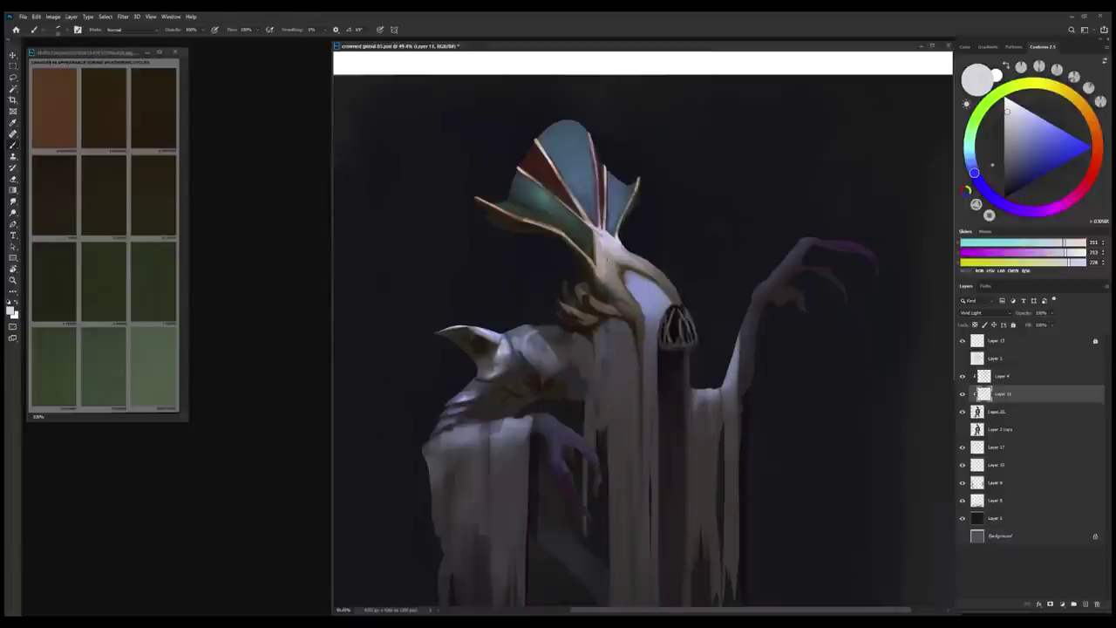
key(e)
scroll(669, 299, down, 3)
scroll(725, 416, up, 4)
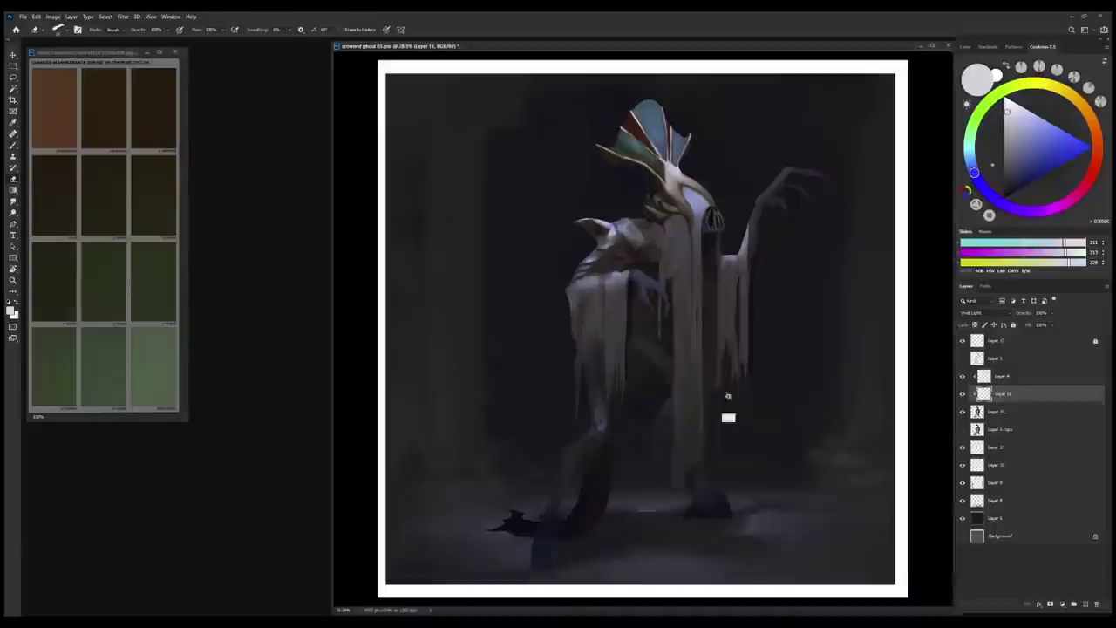
Try merging the two clipped lighting layers and compare the effect on the whole figure.
click(963, 394)
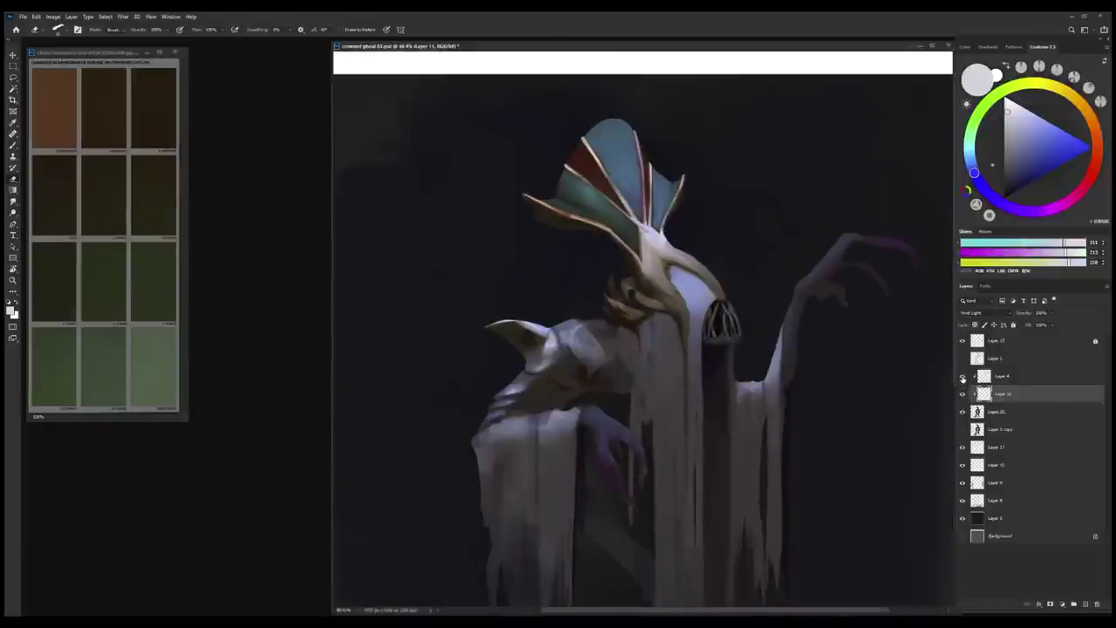
click(963, 378)
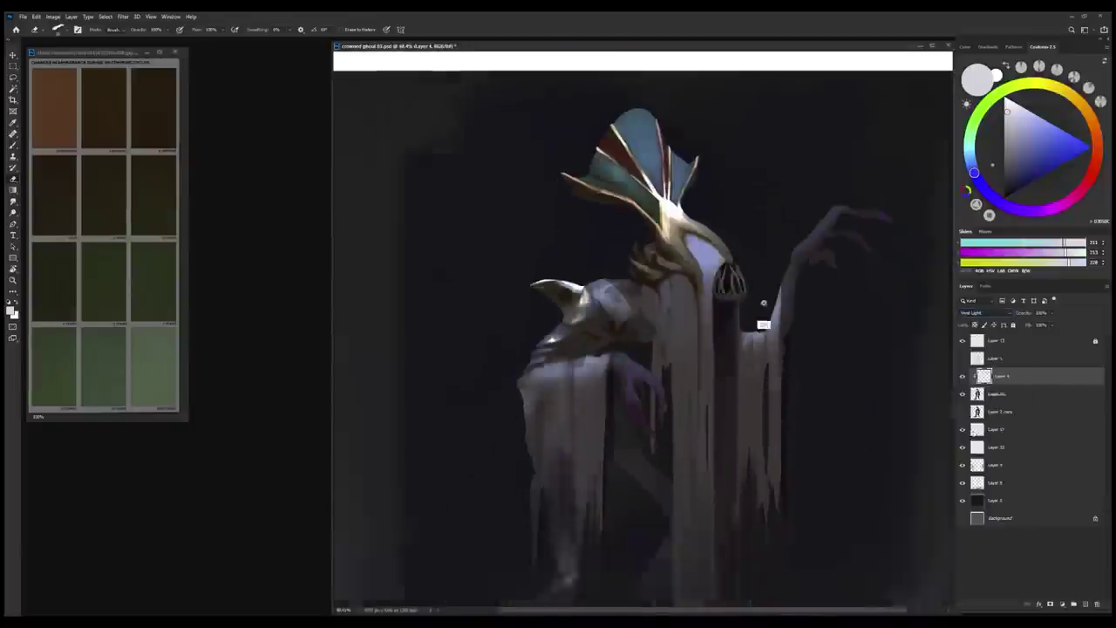
scroll(763, 303, down, 3)
scroll(653, 229, down, 2)
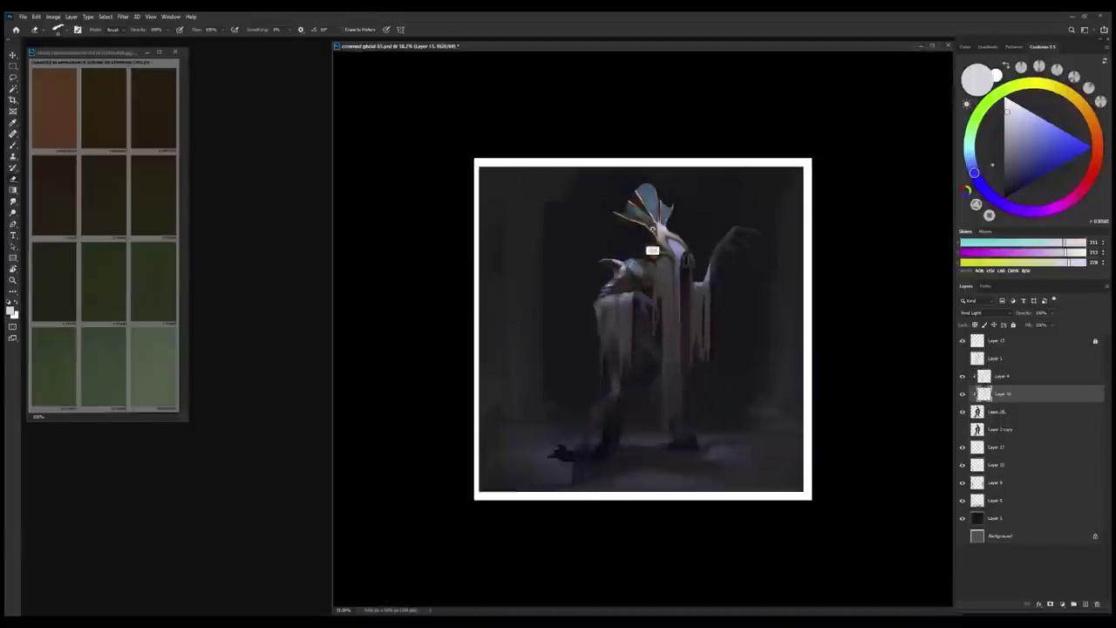
Select Layer 4 and erase parts of its lighting around the hunched shoulder and rear arm.
scroll(653, 229, up, 5)
key(alt+bracketright)
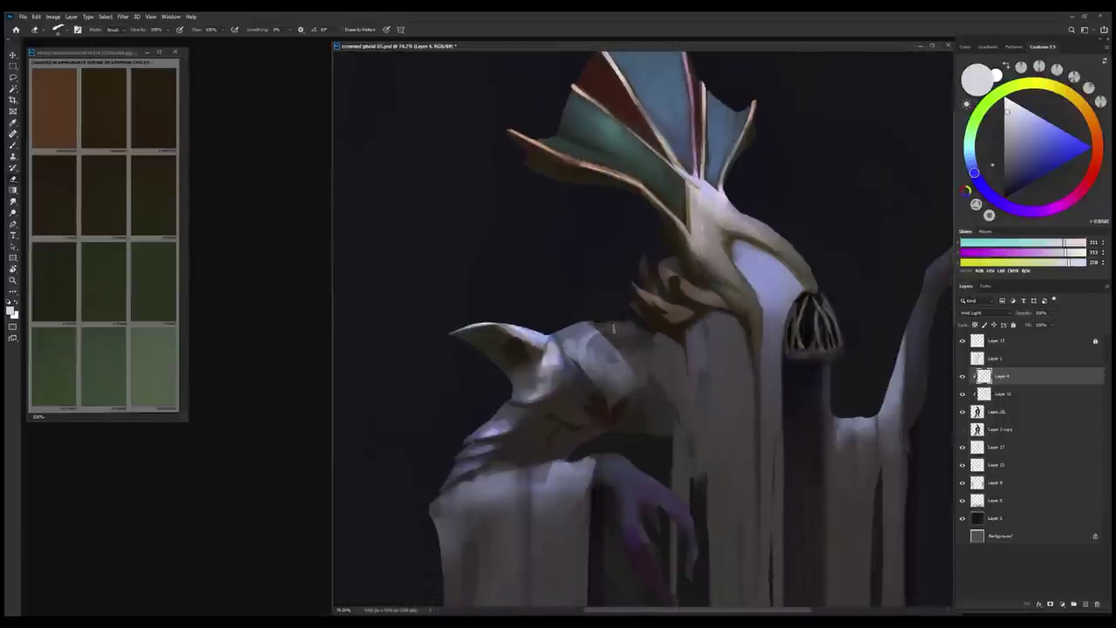
scroll(647, 411, down, 3)
scroll(660, 395, up, 2)
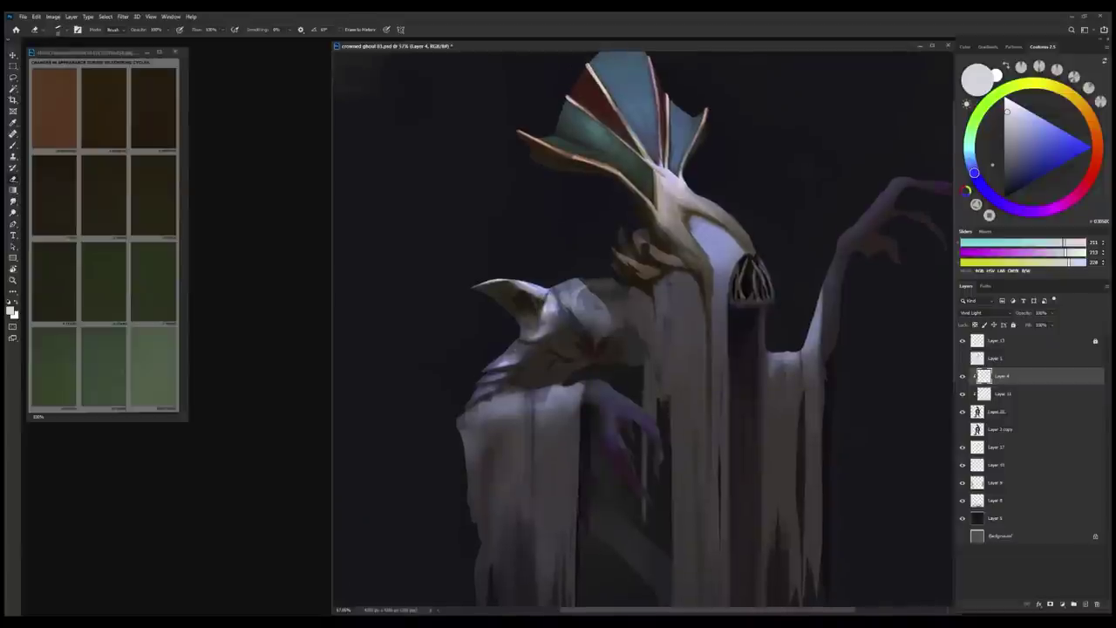
scroll(602, 290, up, 1)
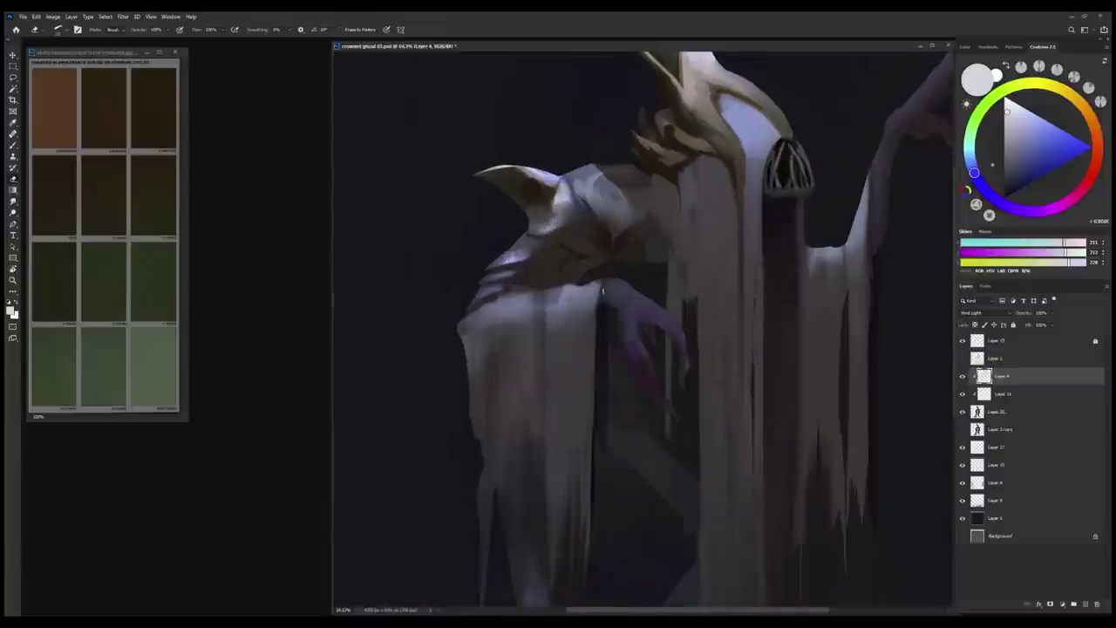
scroll(668, 302, down, 3)
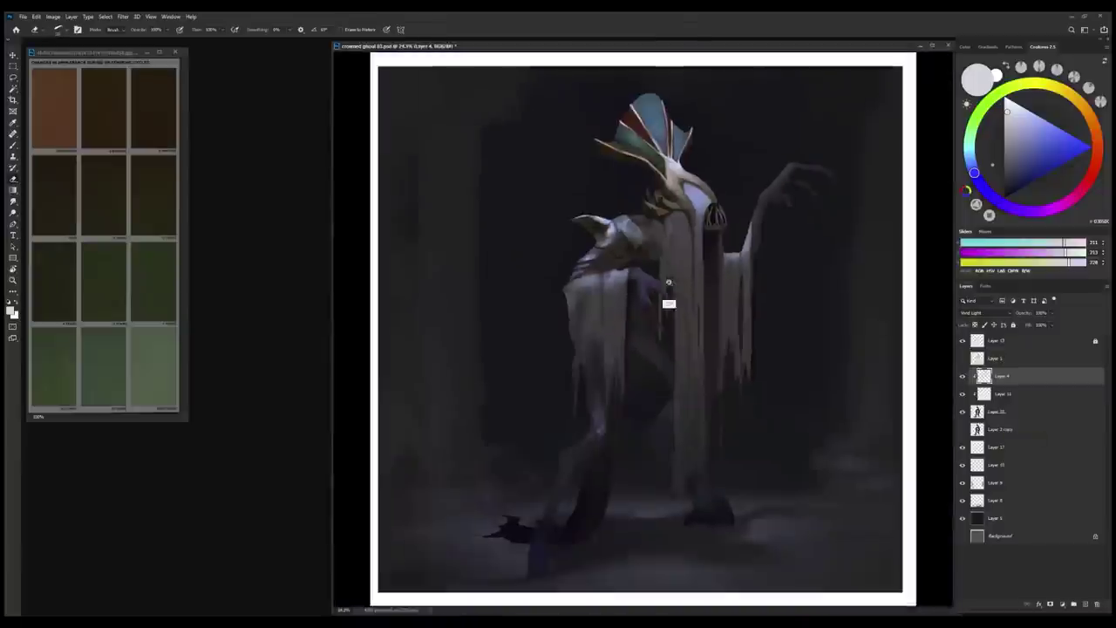
Add a clipped layer below the lighting layers and paint the far leg and front foot in near-black.
scroll(663, 332, up, 2)
key(ctrl+shift+alt+n)
scroll(646, 364, down, 2)
alt+click(647, 364)
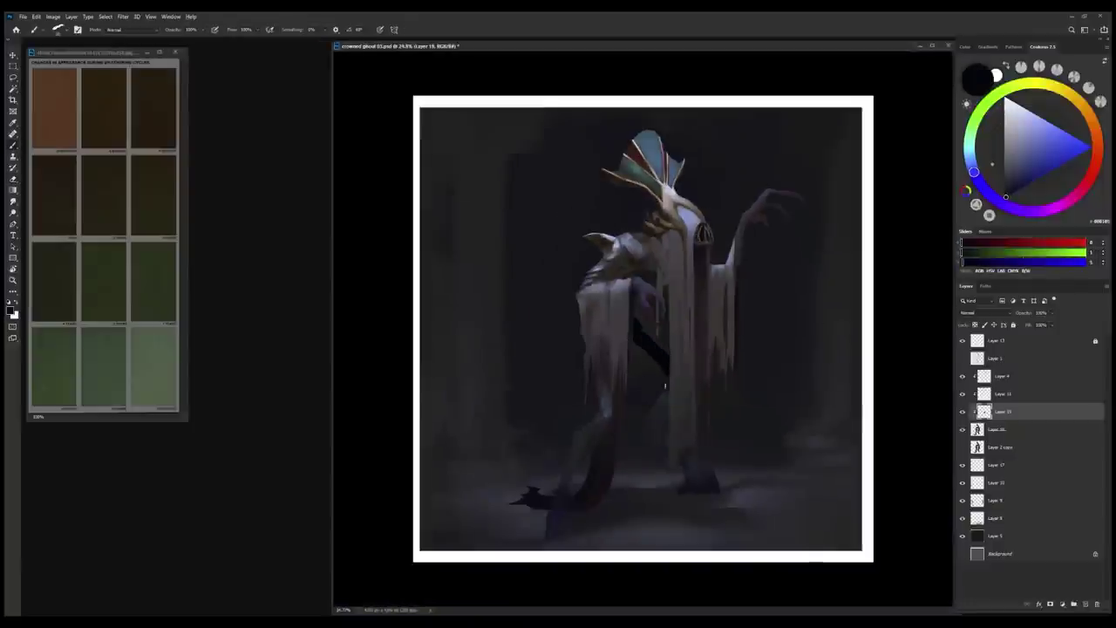
mouse_move(665, 385)
mouse_down()
mouse_move(651, 411)
mouse_move(661, 463)
mouse_move(696, 463)
mouse_move(705, 488)
mouse_up()
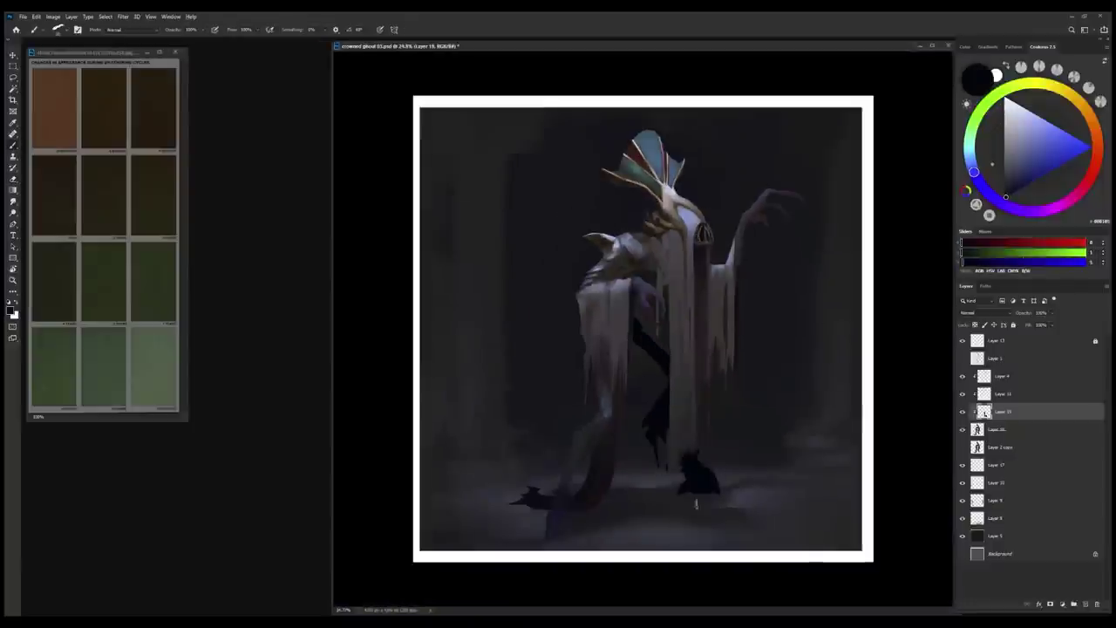
Choose a dark magenta and paint shadow along the inner edge of the rear sleeve beside the hand.
scroll(696, 503, down, 1)
scroll(691, 523, down, 1)
scroll(663, 439, up, 3)
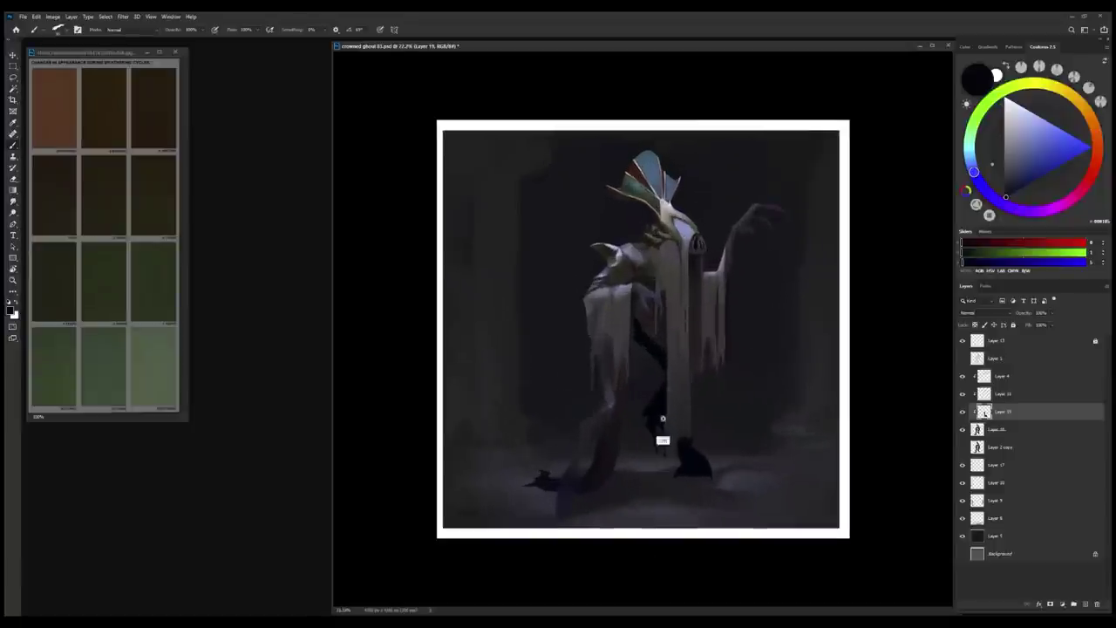
click(1025, 212)
drag(1026, 211, 1047, 199)
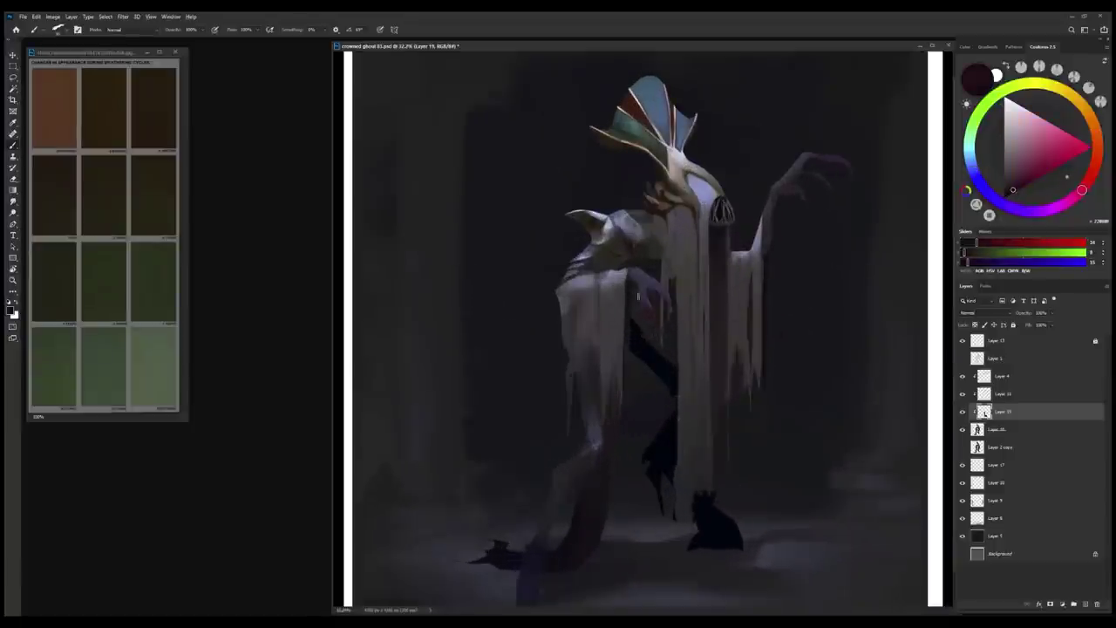
alt+click(843, 233)
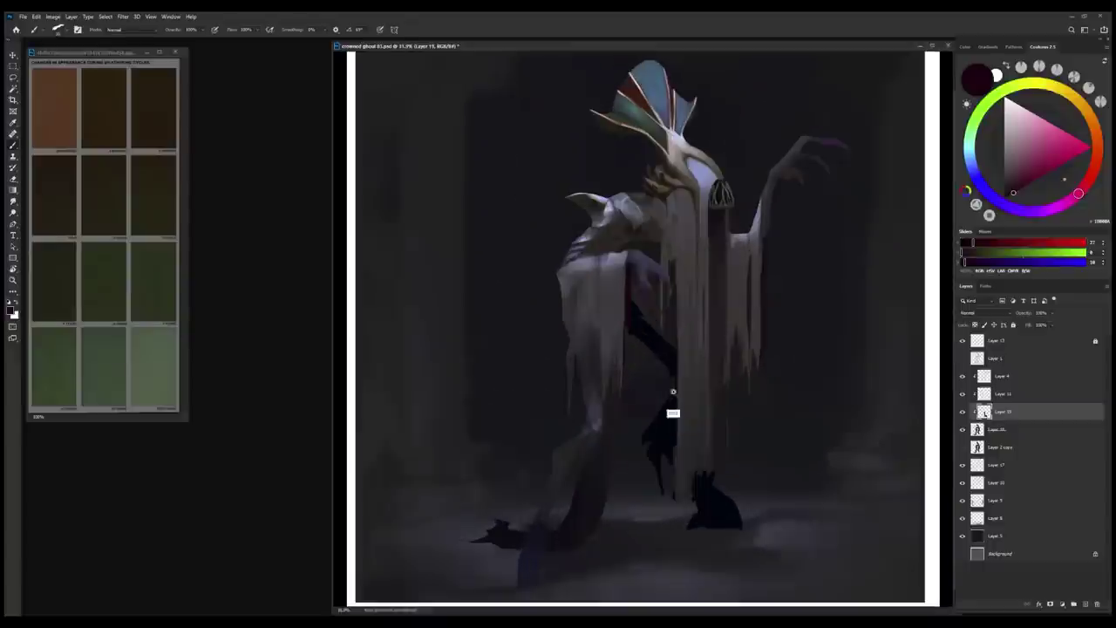
Extend the dark shadow down the rear sleeve's inner edge on the base figure layer, using dark tones sampled from that area.
scroll(627, 325, down, 2)
scroll(624, 319, up, 5)
alt+click(622, 314)
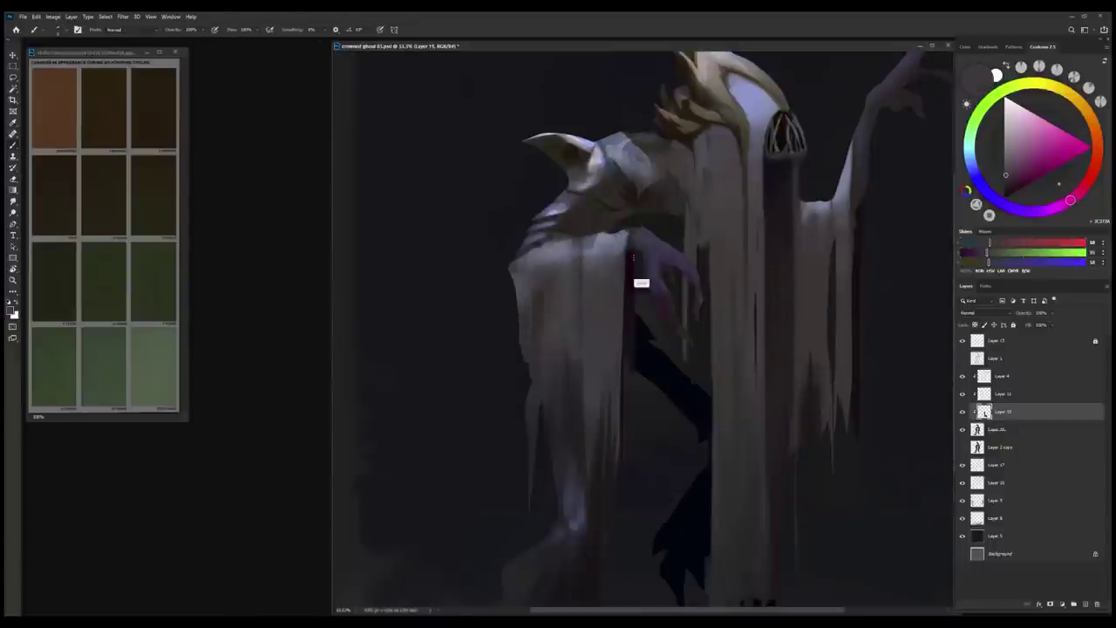
scroll(636, 271, down, 3)
scroll(628, 323, up, 1)
key(alt+[)
alt+click(628, 327)
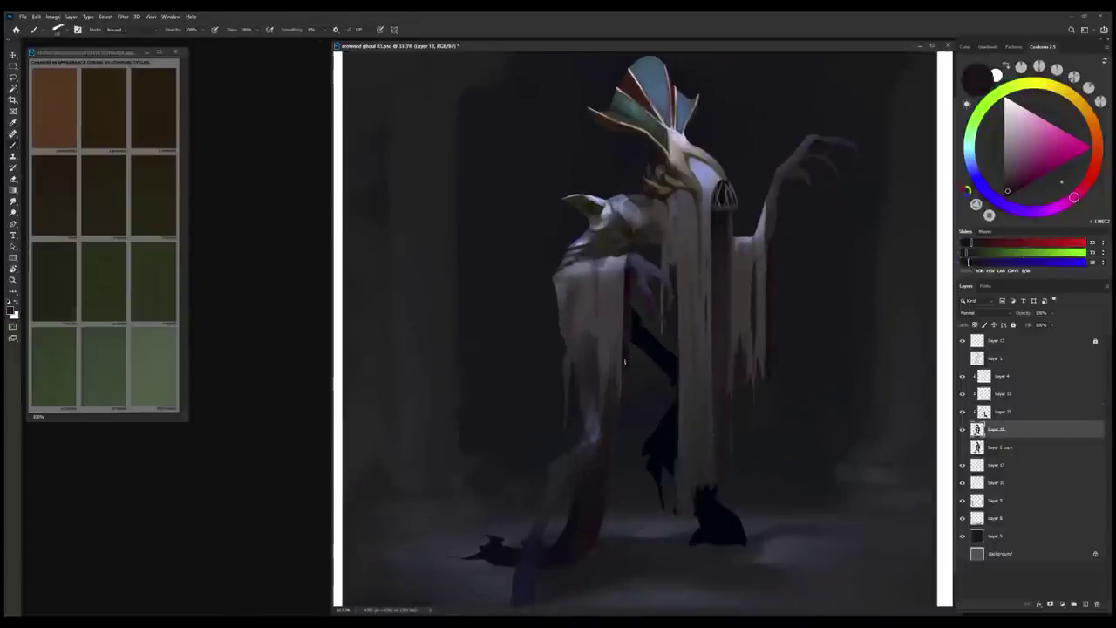
drag(624, 360, 628, 395)
Deepen the gap between the rear sleeve and far leg with sampled near-black, and clean up the edge with the eraser.
scroll(643, 369, down, 2)
scroll(631, 302, up, 3)
key(alt+])
alt+click(631, 302)
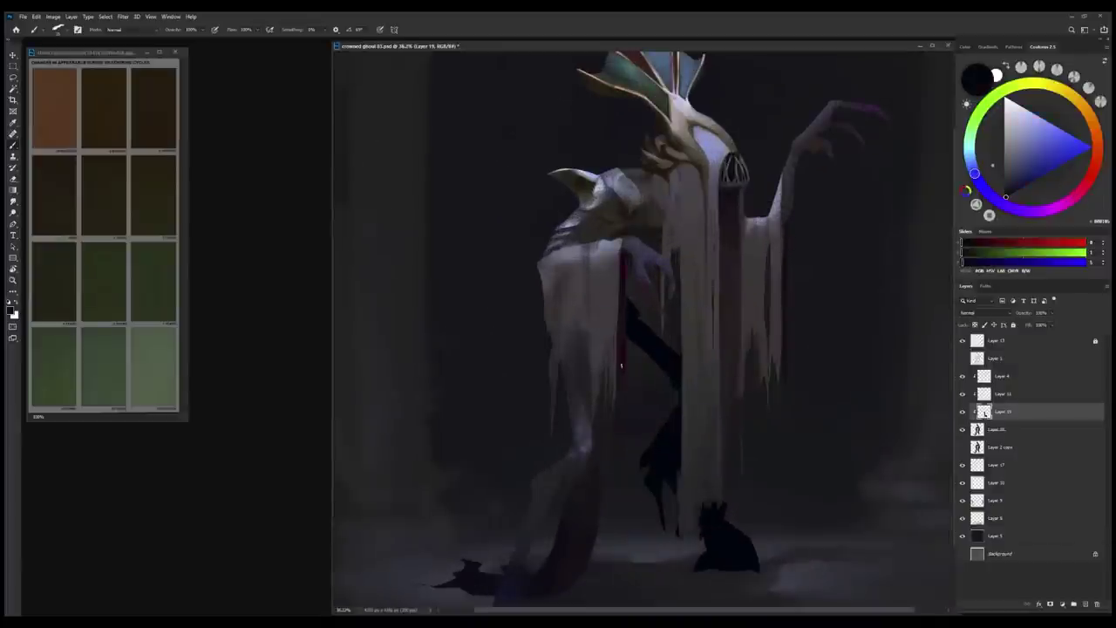
key(alt+[)
scroll(621, 365, down, 2)
scroll(749, 430, up, 3)
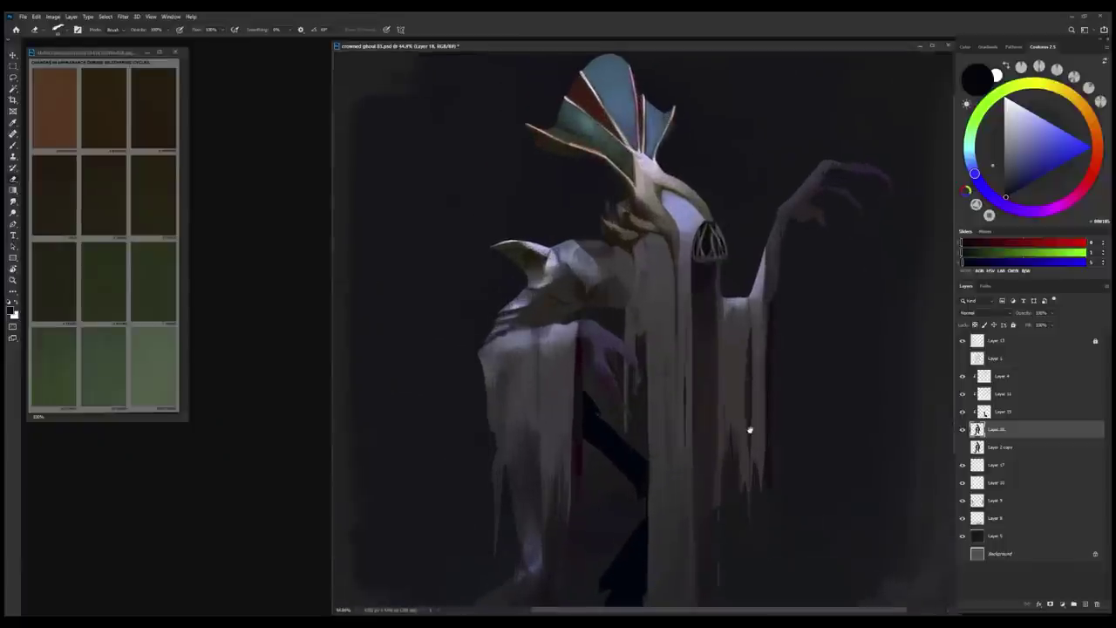
scroll(728, 436, down, 2)
Merge the clipped leg-shadow layer into the base figure layer and clip Layer 4 to the figure again.
key(alt+])
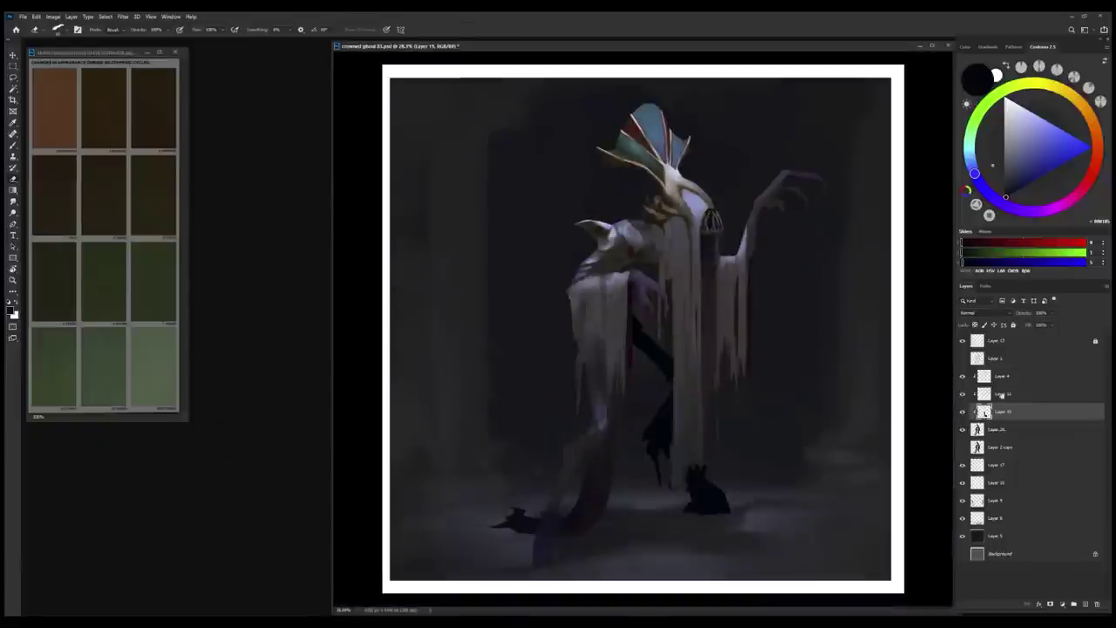
key(ctrl+minus)
drag(986, 413, 785, 322)
scroll(688, 254, up, 5)
key(alt+])
key(alt+])
alt+click(707, 498)
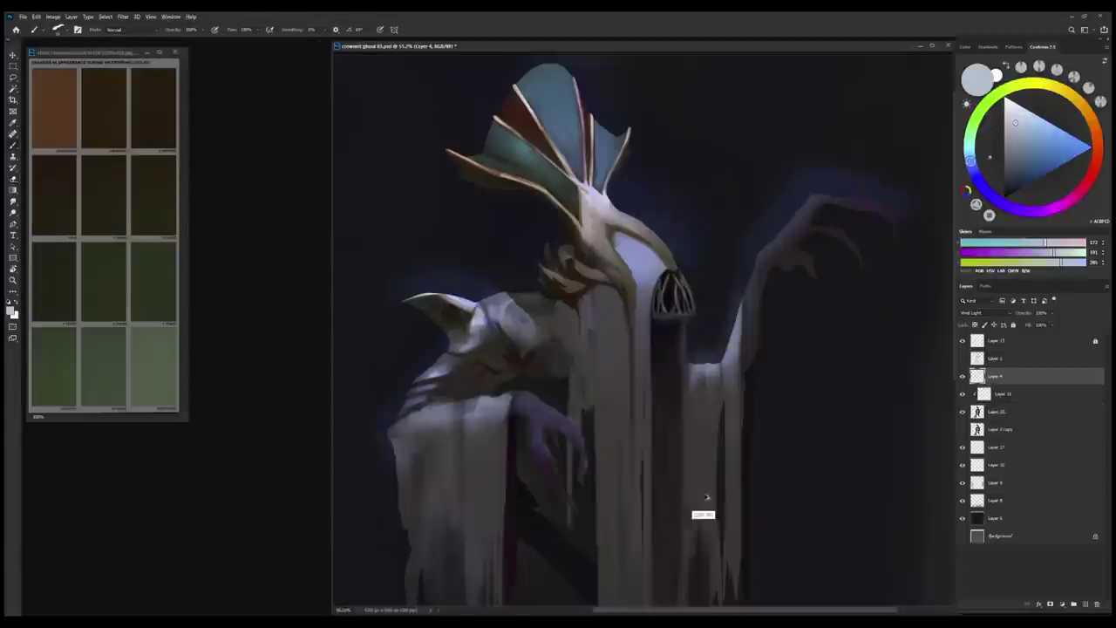
key(ctrl+alt+g)
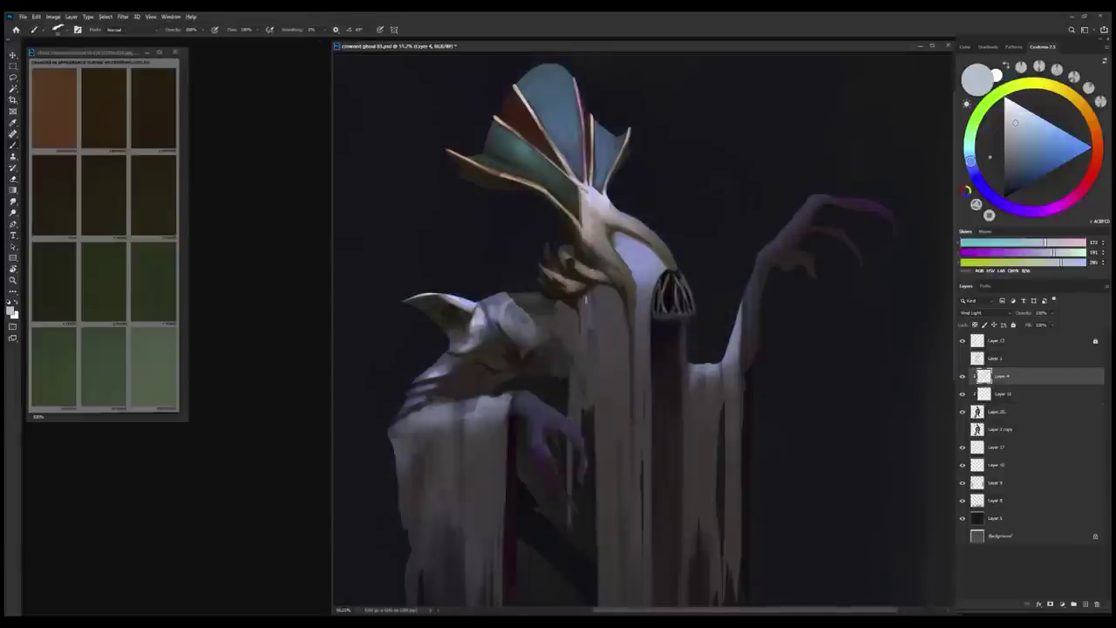
Lasso the small curled spikes behind the head and paint pale light on them with a soft brush on Layer 4.
key(l)
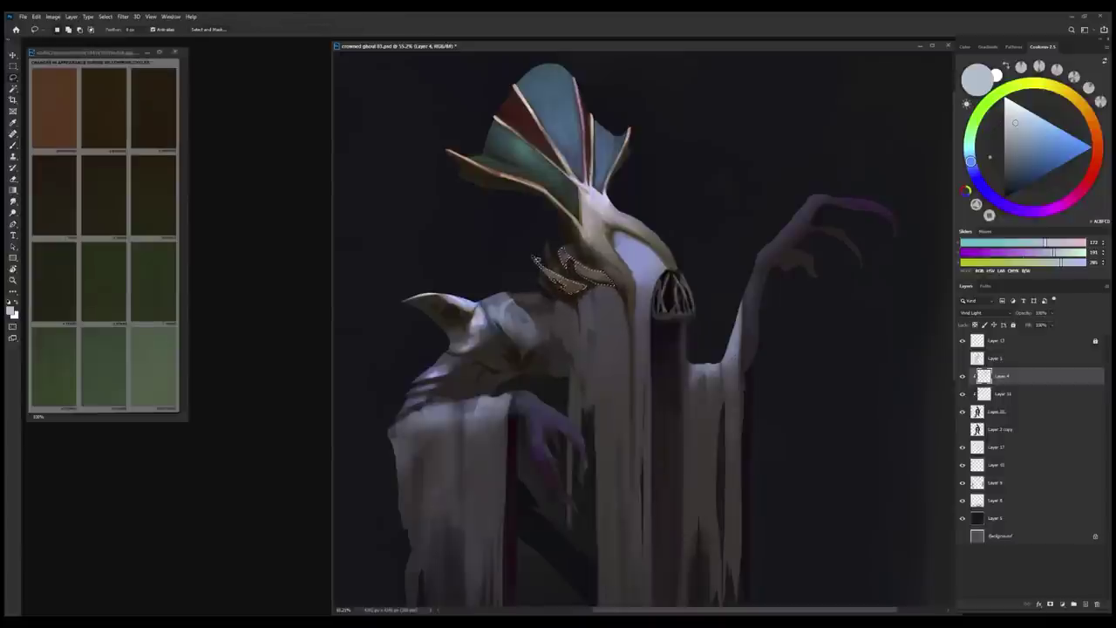
key(b)
right_click(669, 303)
double_click(669, 303)
scroll(669, 303, down, 5)
scroll(803, 402, up, 6)
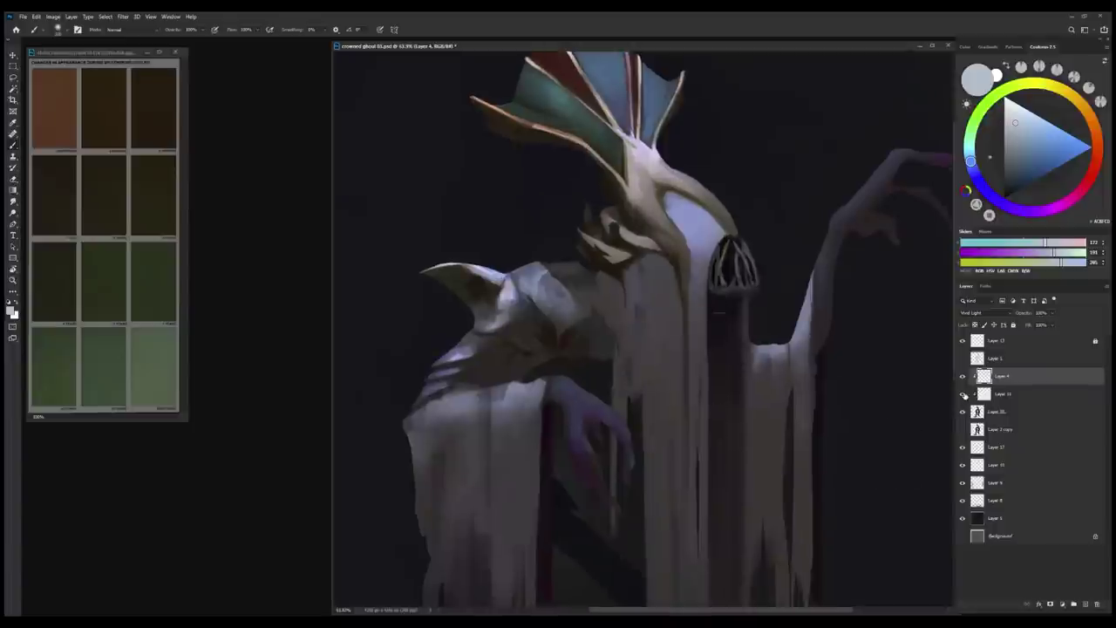
Flip the view, select the lower clipped lighting layer, and lasso the shoulder horn to paint pale light on its upper edge.
key(alt+bracketleft)
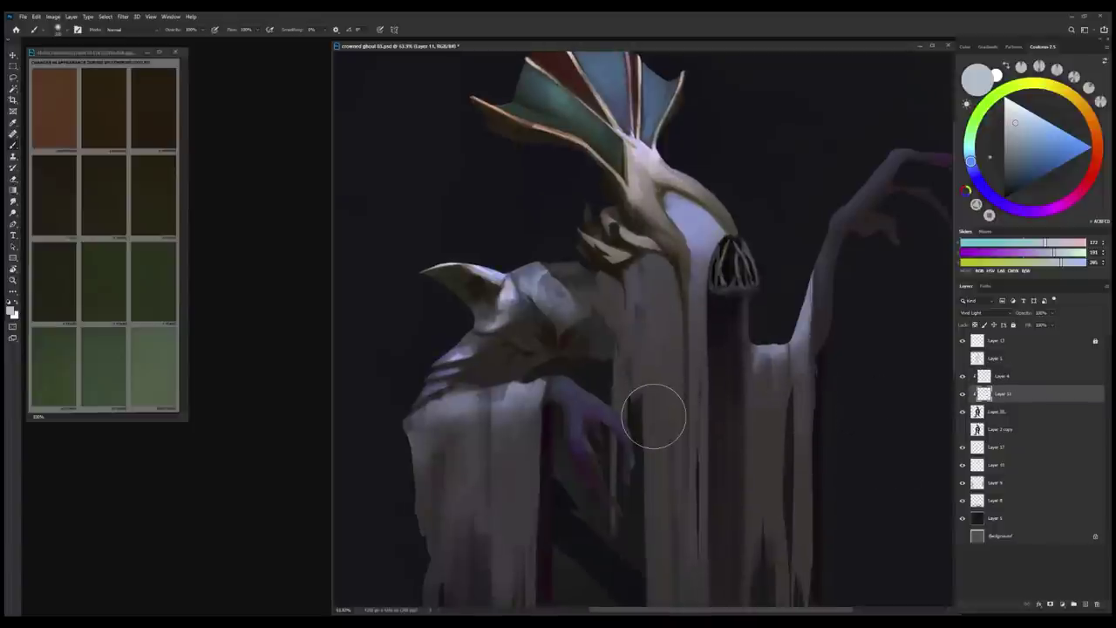
key(ctrl+0)
key(h)
scroll(701, 389, up, 3)
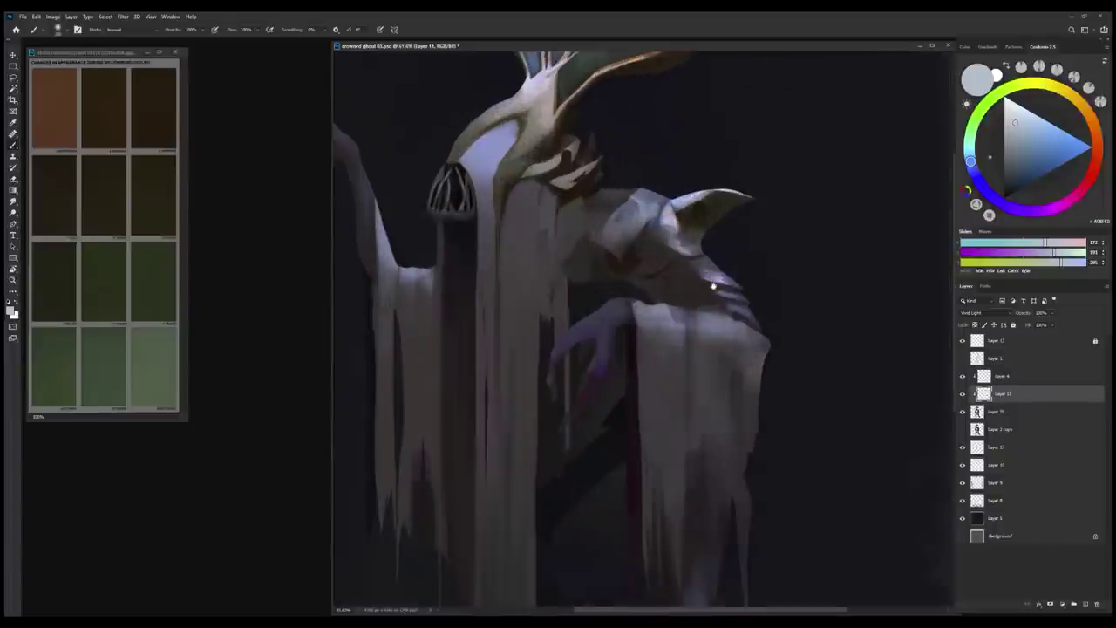
key(l)
key(b)
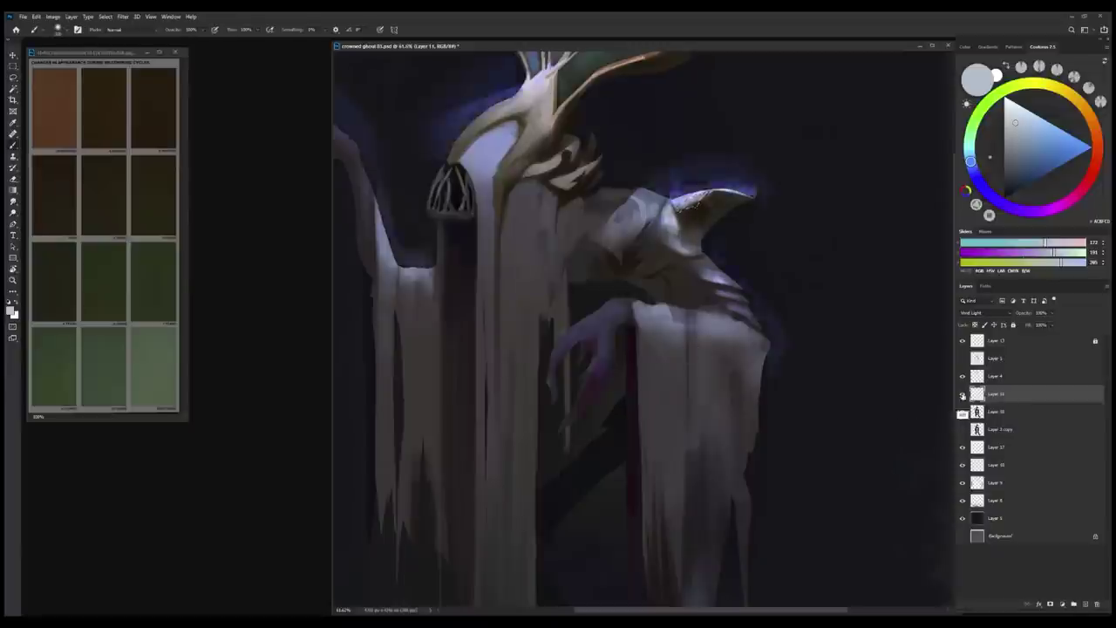
alt+click(711, 222)
key(ctrl+0)
scroll(690, 480, up, 3)
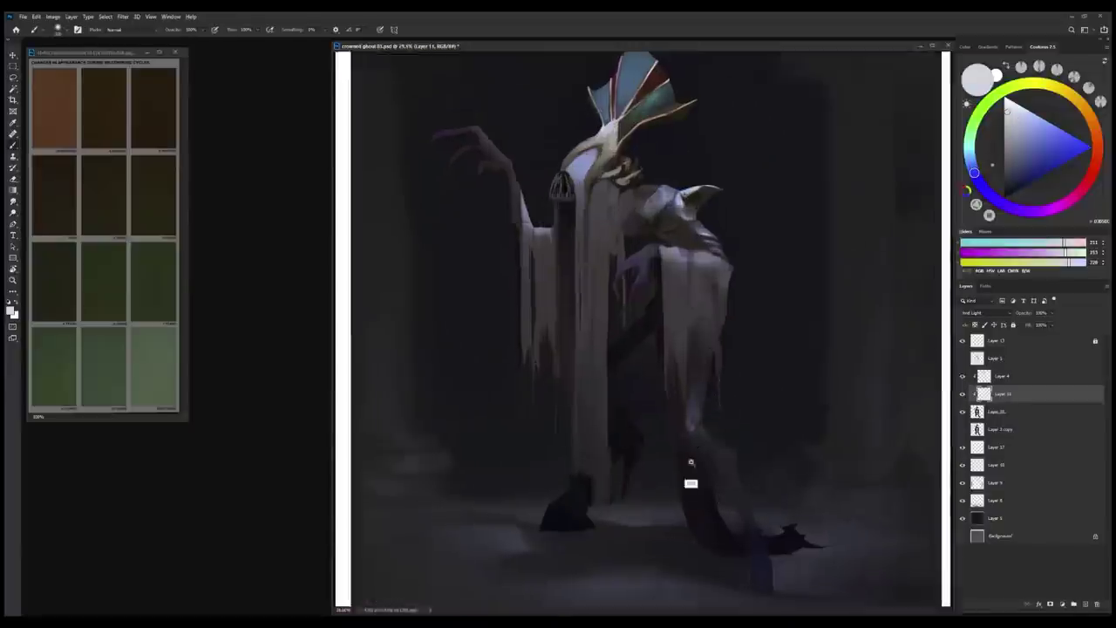
Paint a pale highlight on the rear knee and switch to the eraser to control its glow, checking the whole figure.
mouse_move(693, 418)
mouse_down()
mouse_move(700, 393)
mouse_move(687, 379)
mouse_move(710, 407)
mouse_up()
key(e)
right_click(710, 407)
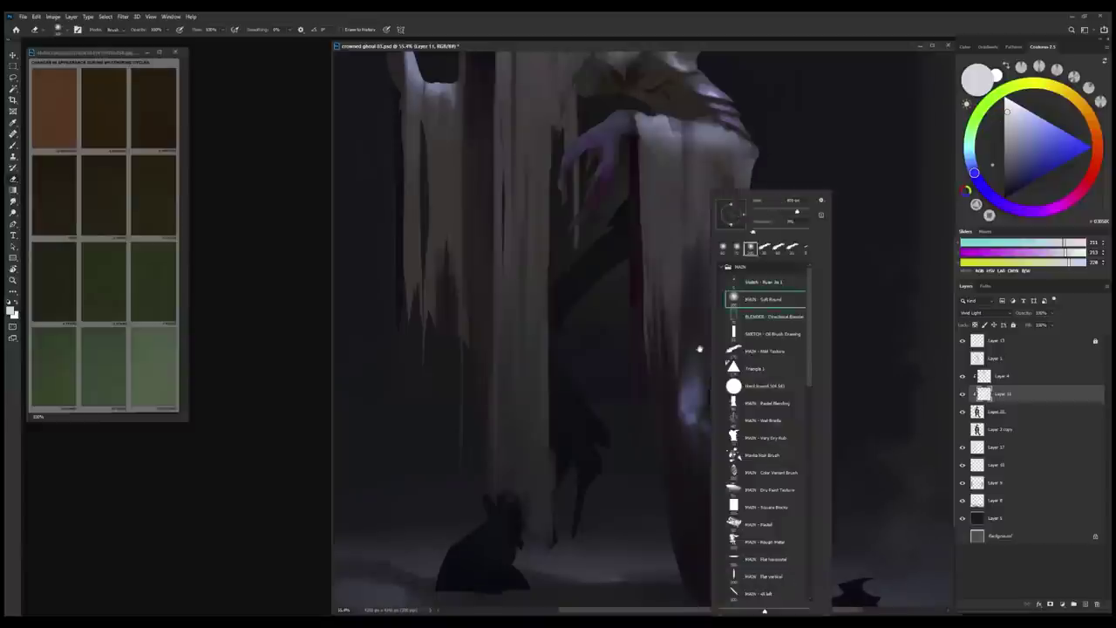
key(Escape)
key(ctrl+0)
scroll(723, 468, down, 2)
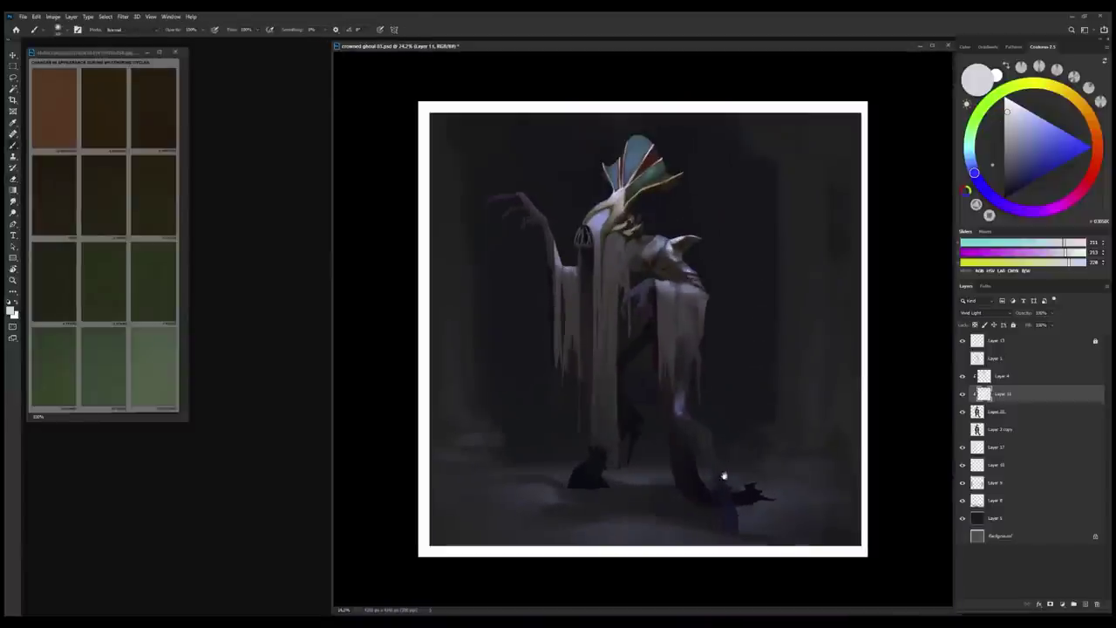
Isolate the base figure layer to check it, and repaint the rear lower leg and foot with dark greys sampled nearby.
alt+click(963, 412)
alt+click(963, 412)
right_click(720, 187)
double_click(768, 300)
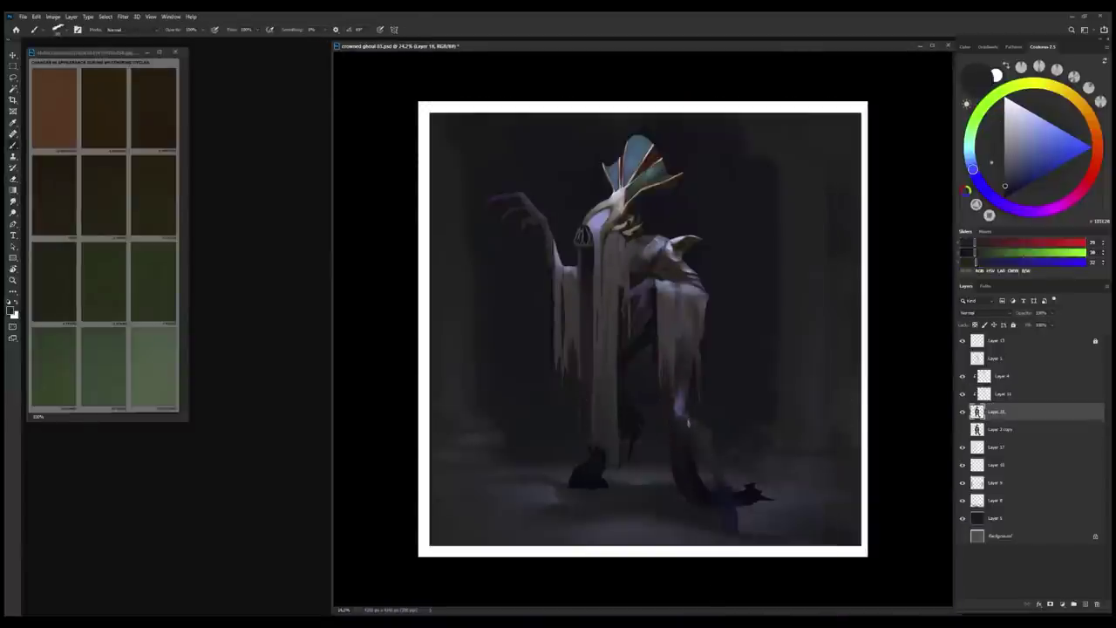
alt+click(722, 519)
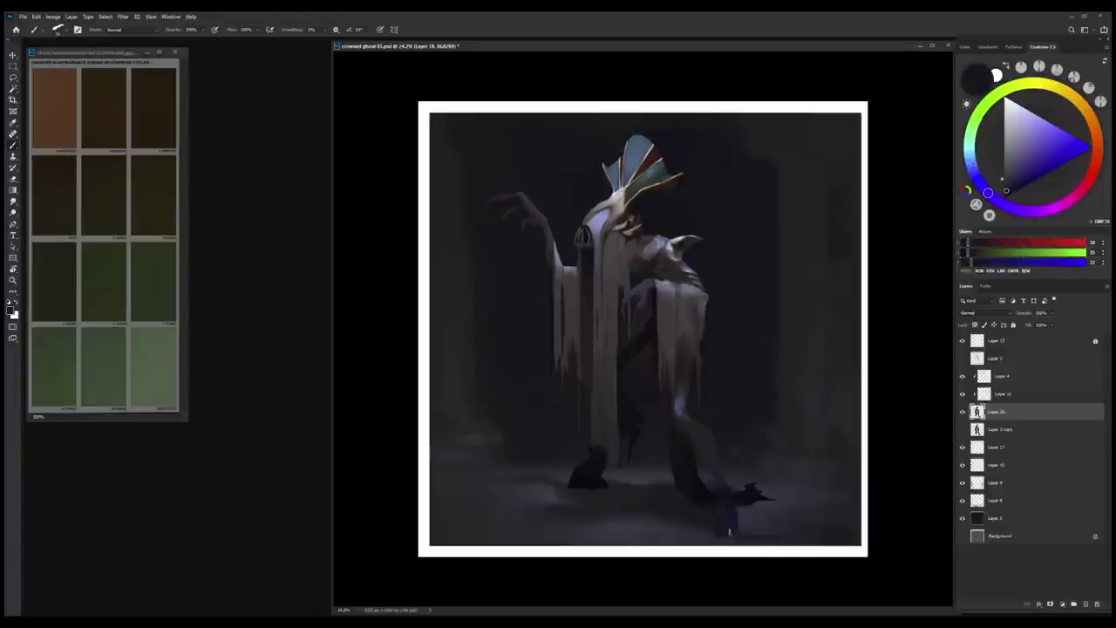
scroll(723, 499, up, 1)
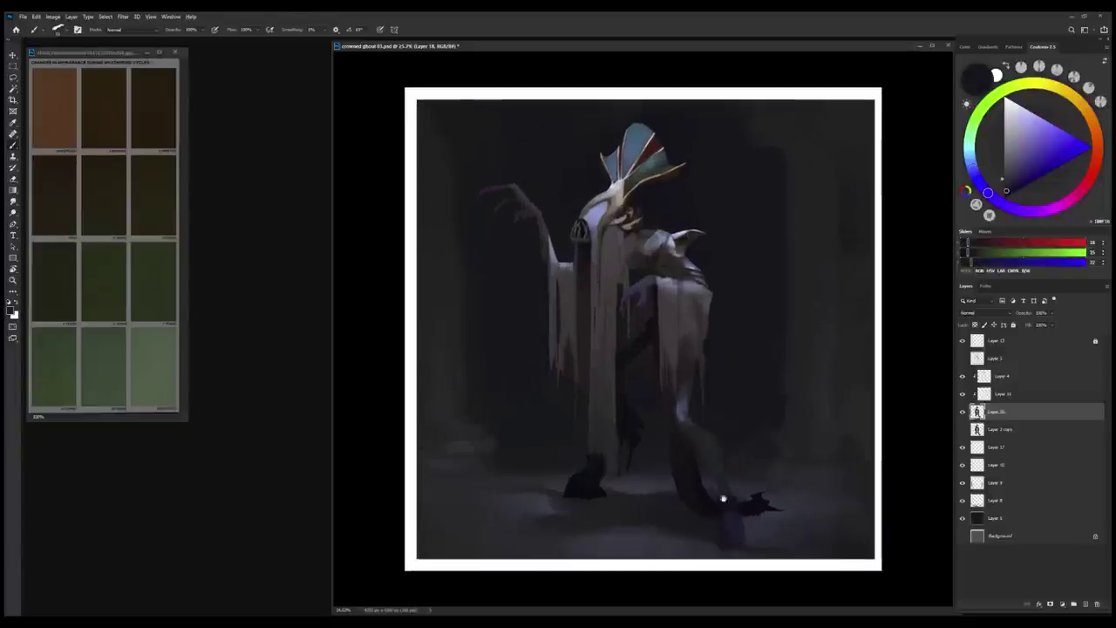
alt+click(688, 445)
scroll(708, 512, down, 2)
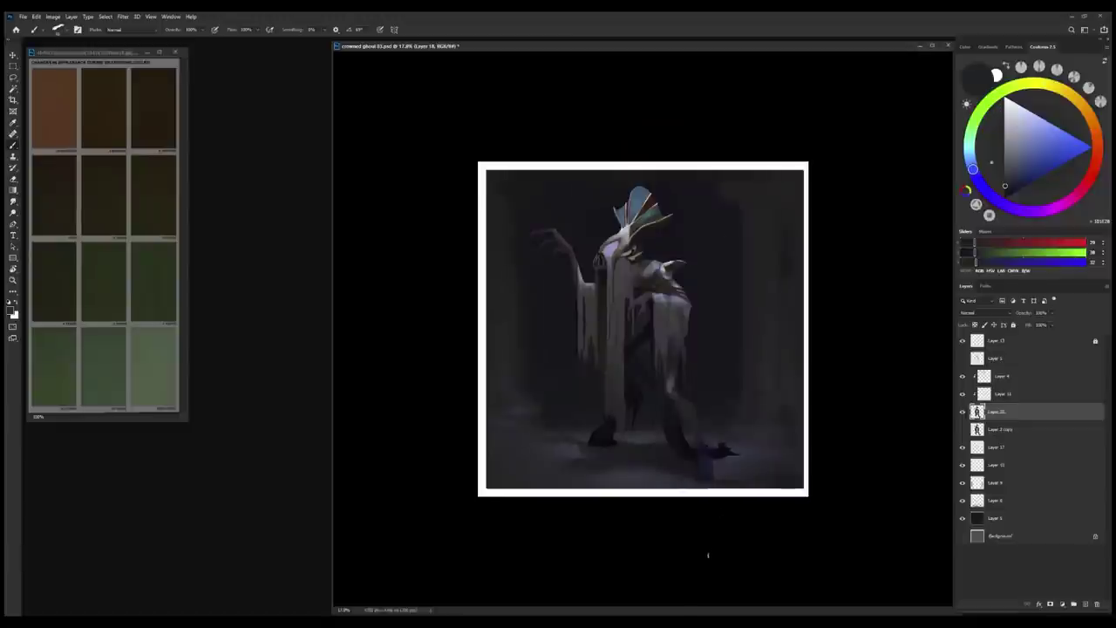
Flip the view back, select Layer 4, and paint and erase light along the raised arm with a small soft brush.
key(ctrl+shift+h)
scroll(708, 349, up, 5)
click(984, 376)
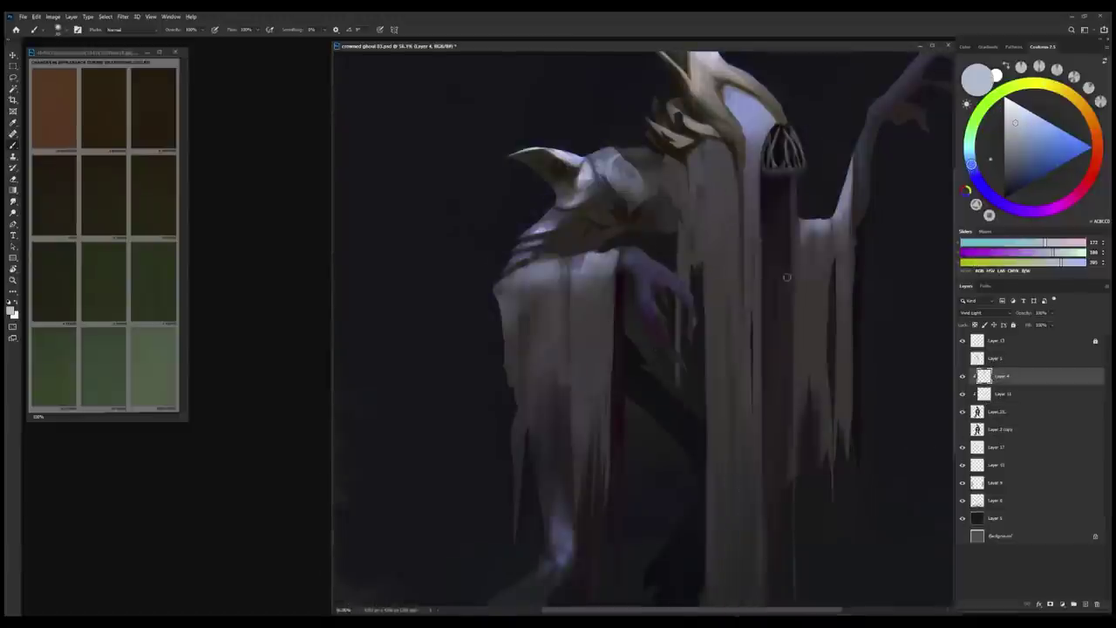
drag(787, 277, 750, 343)
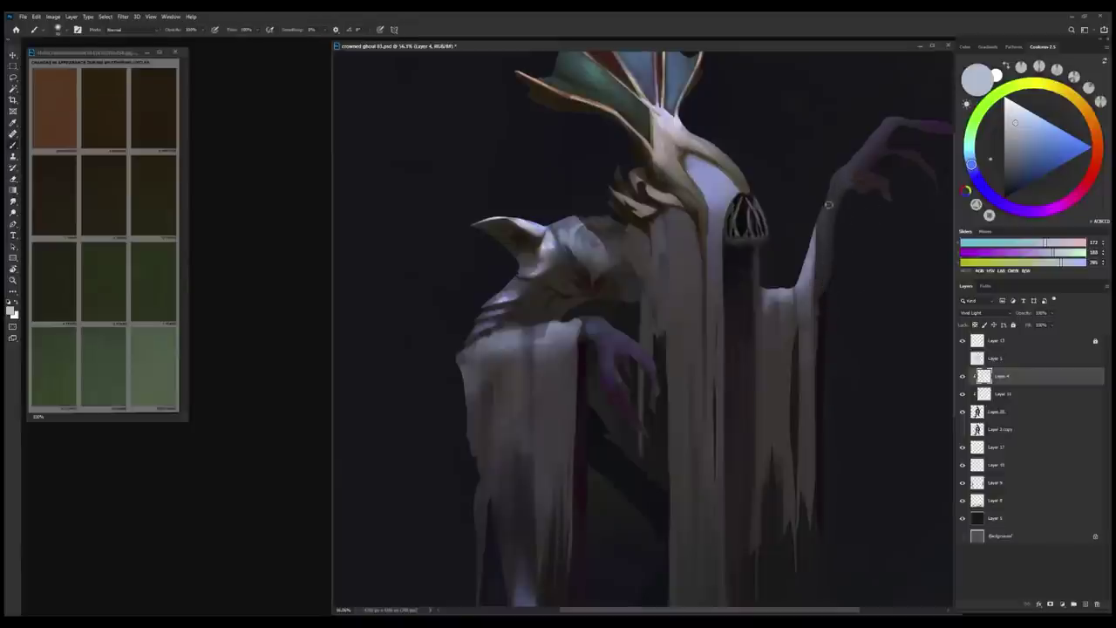
key(e)
key(b)
scroll(745, 228, down, 1)
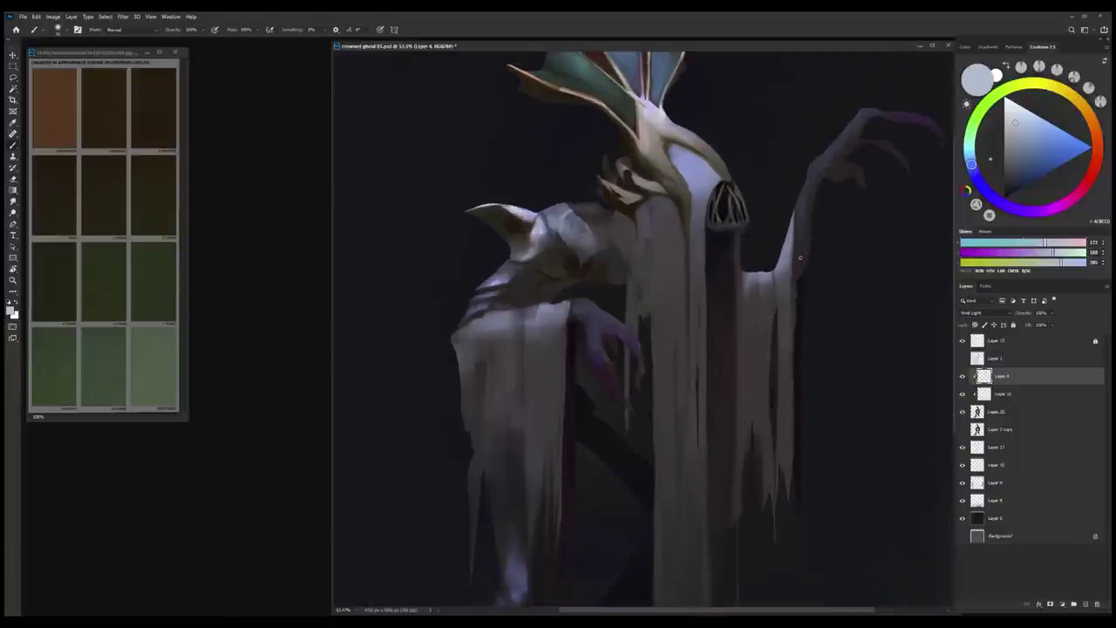
Sample a lighter blue-grey and paint highlights down the face and the long hanging strands below it on Layer 4.
scroll(752, 221, down, 2)
scroll(740, 294, up, 2)
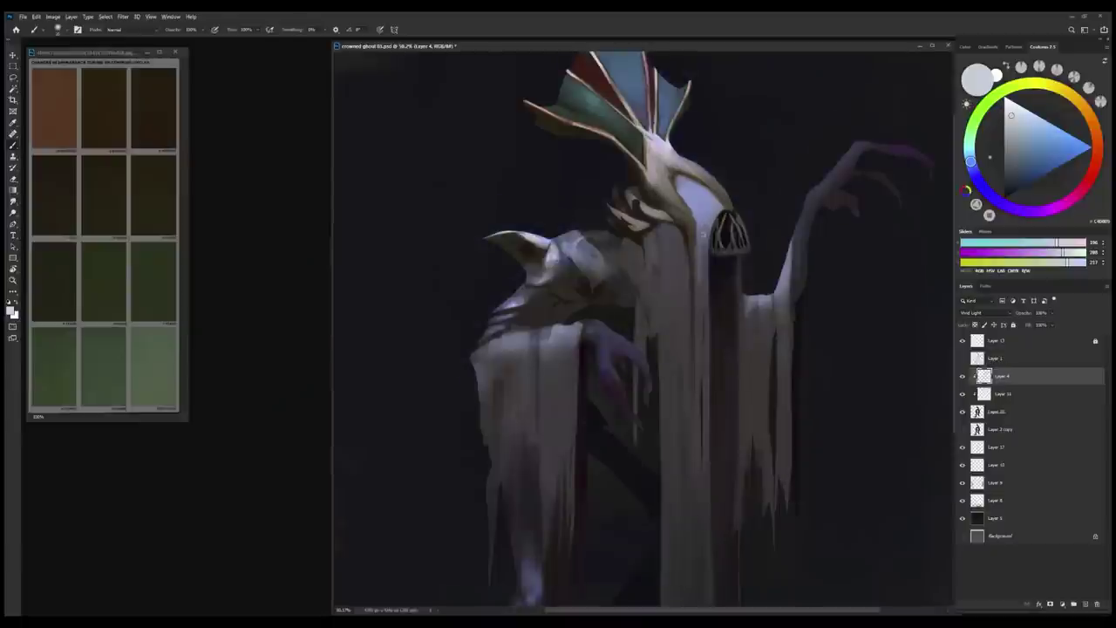
scroll(704, 242, down, 2)
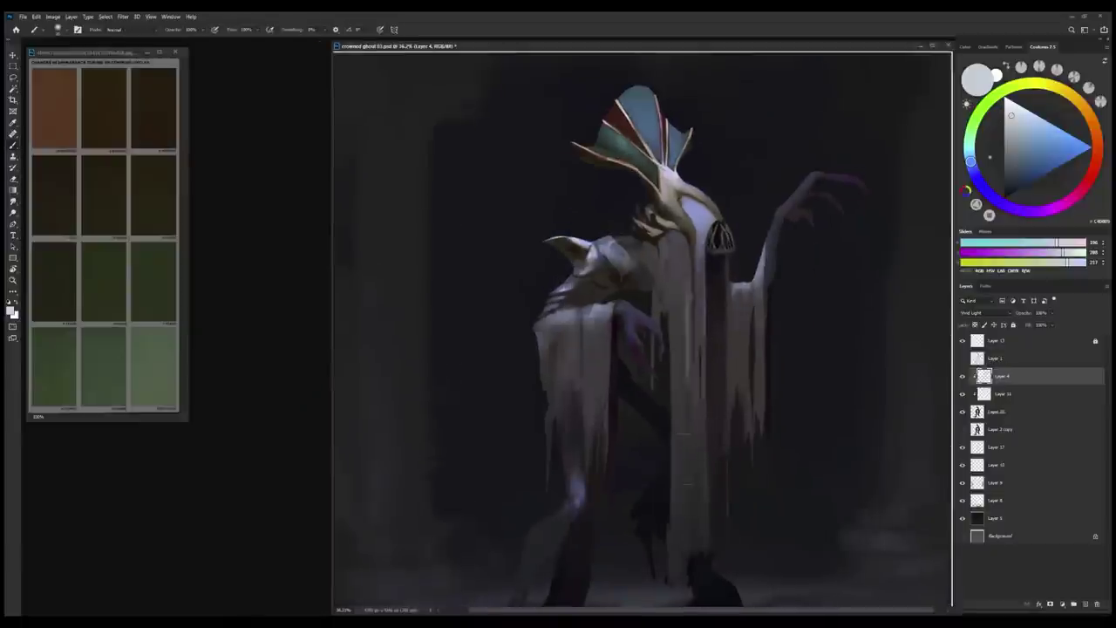
key(e)
scroll(719, 459, down, 2)
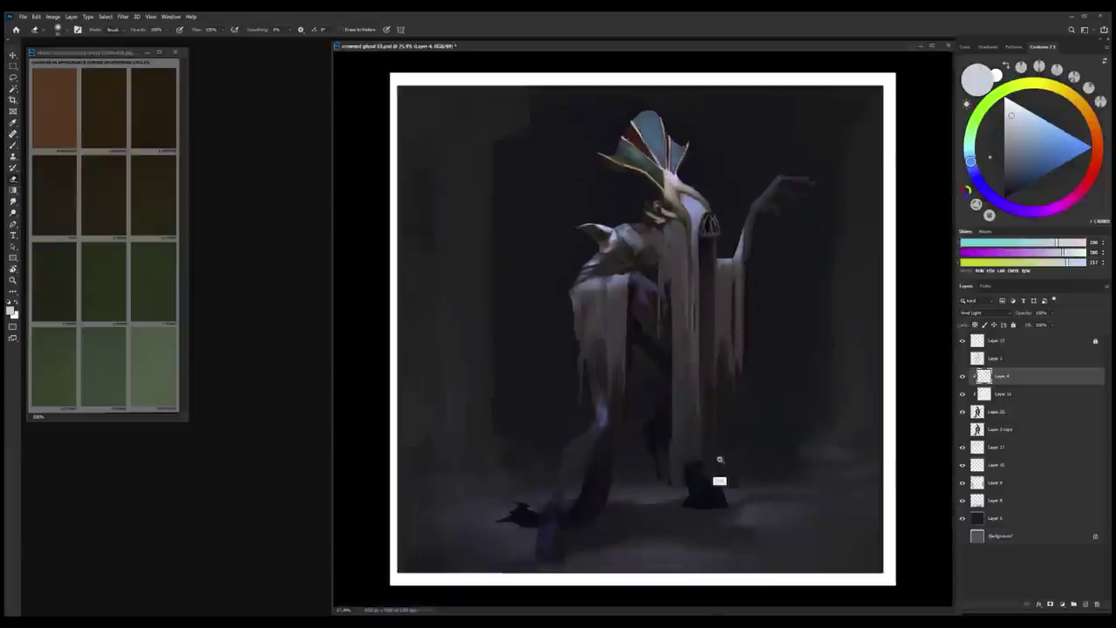
scroll(719, 459, up, 2)
key(b)
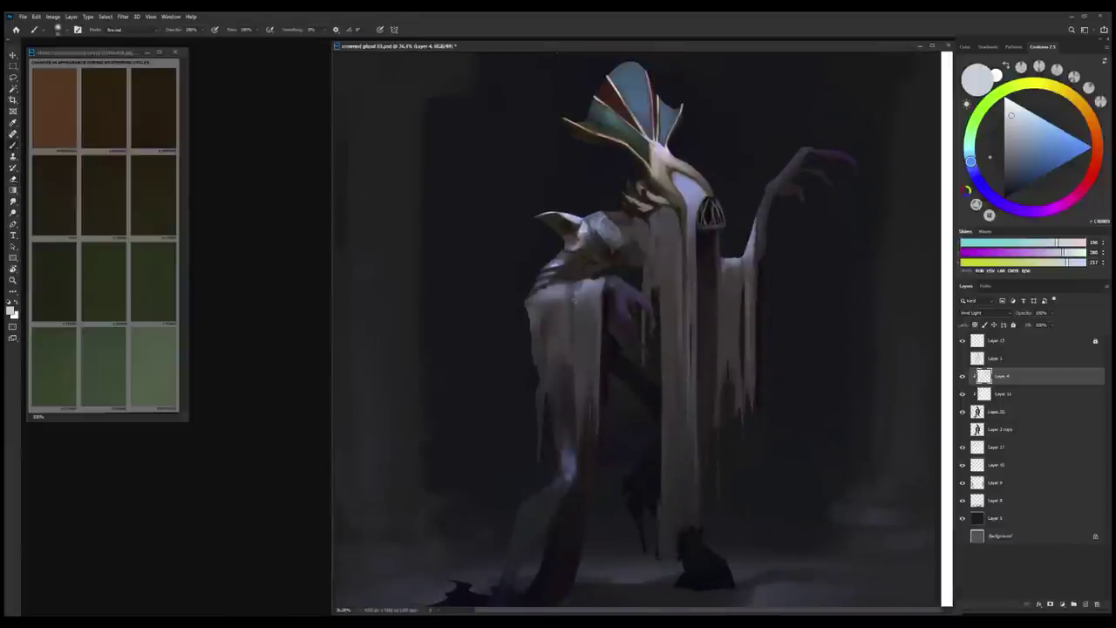
scroll(555, 335, down, 2)
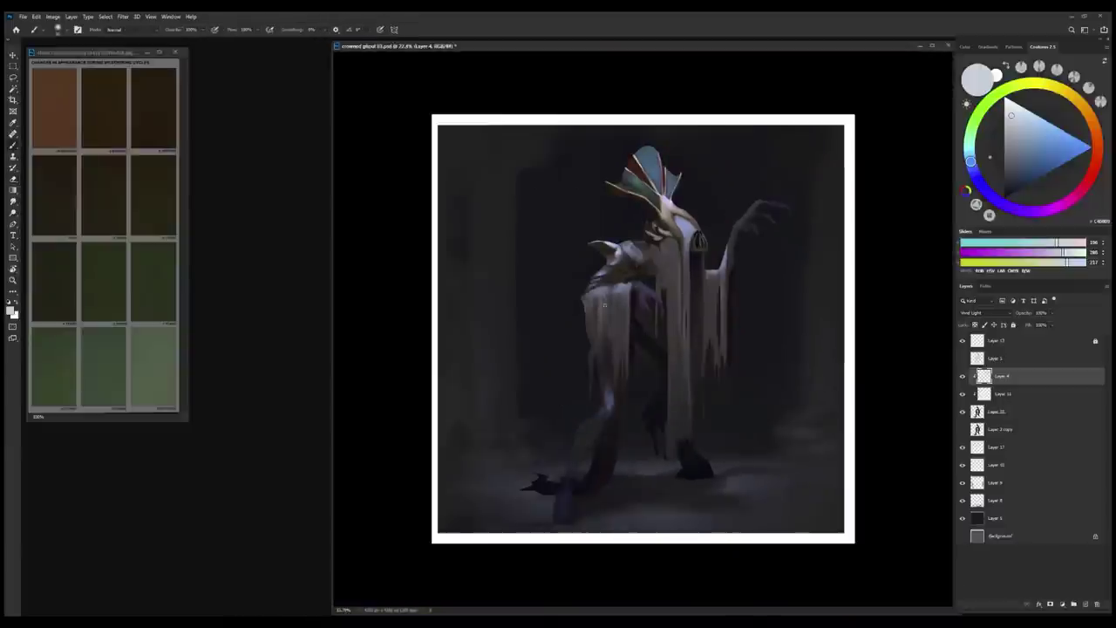
Erase excess light from the hanging strands on Layer 4 and toggle the layer's visibility to compare.
key(e)
scroll(663, 314, up, 2)
scroll(678, 229, down, 2)
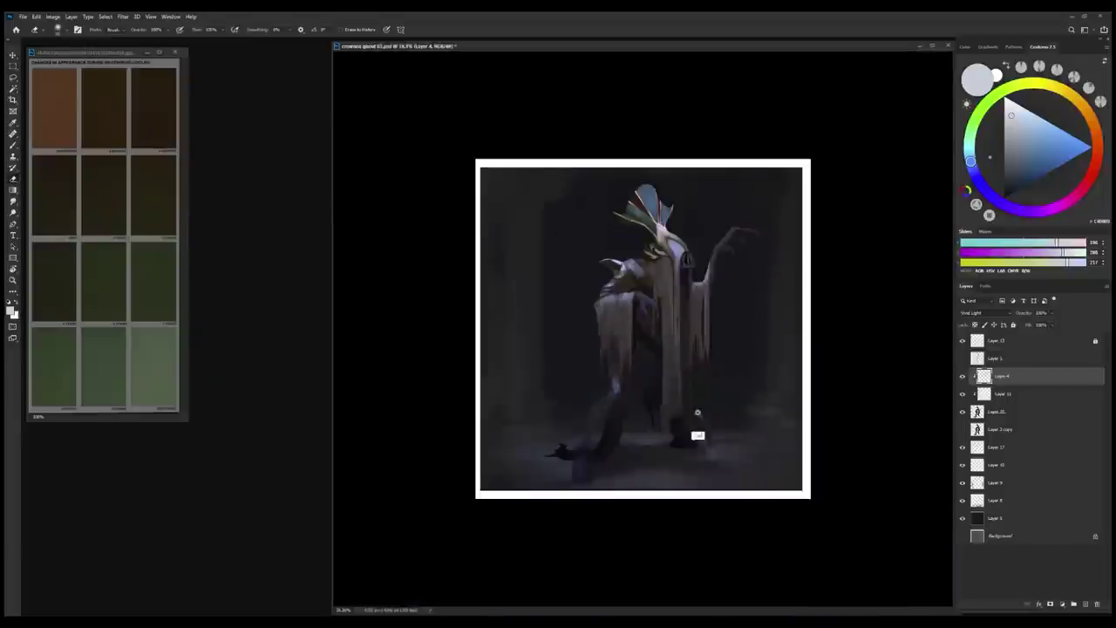
scroll(678, 229, up, 2)
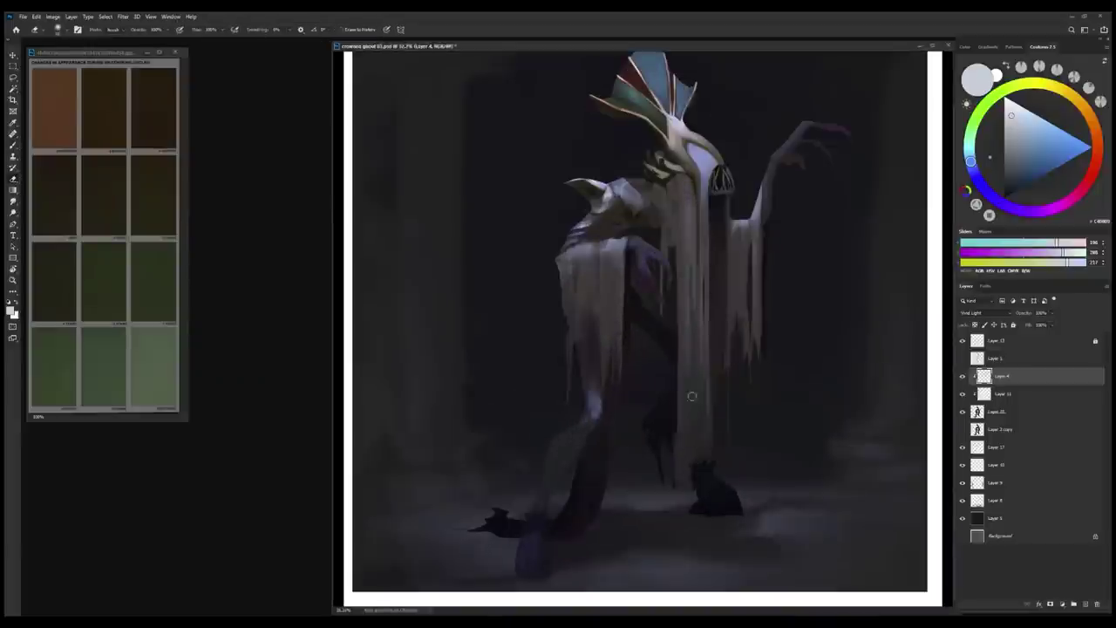
scroll(688, 451, down, 2)
scroll(677, 488, up, 1)
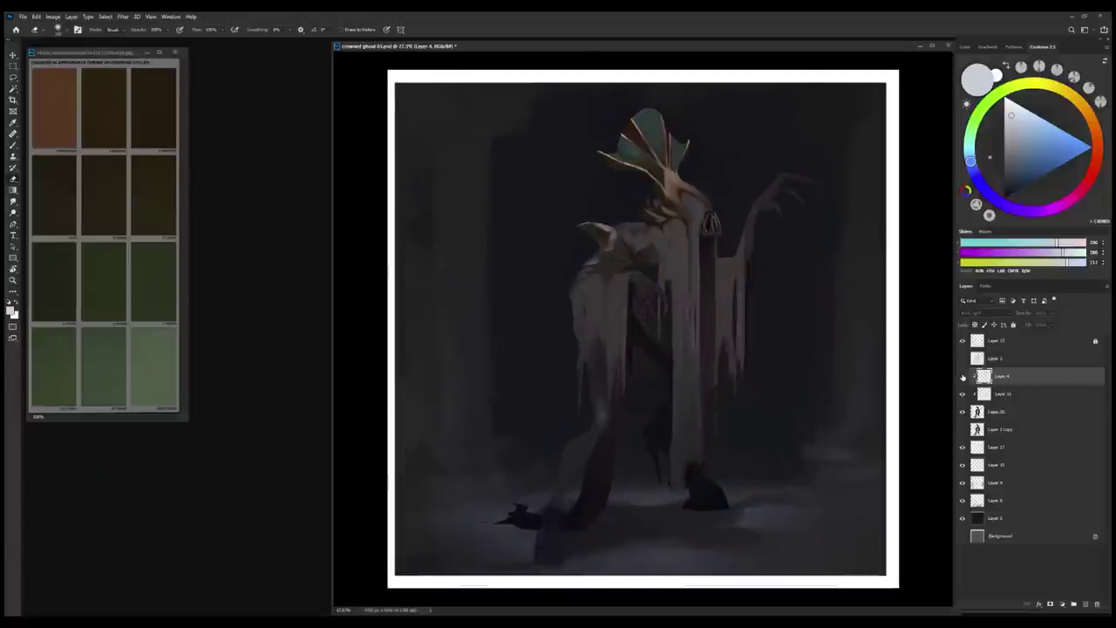
Sample a pale blue and paint light across the crown's rear and top fins on Layer 4.
key(b)
alt+click(689, 479)
scroll(658, 134, up, 2)
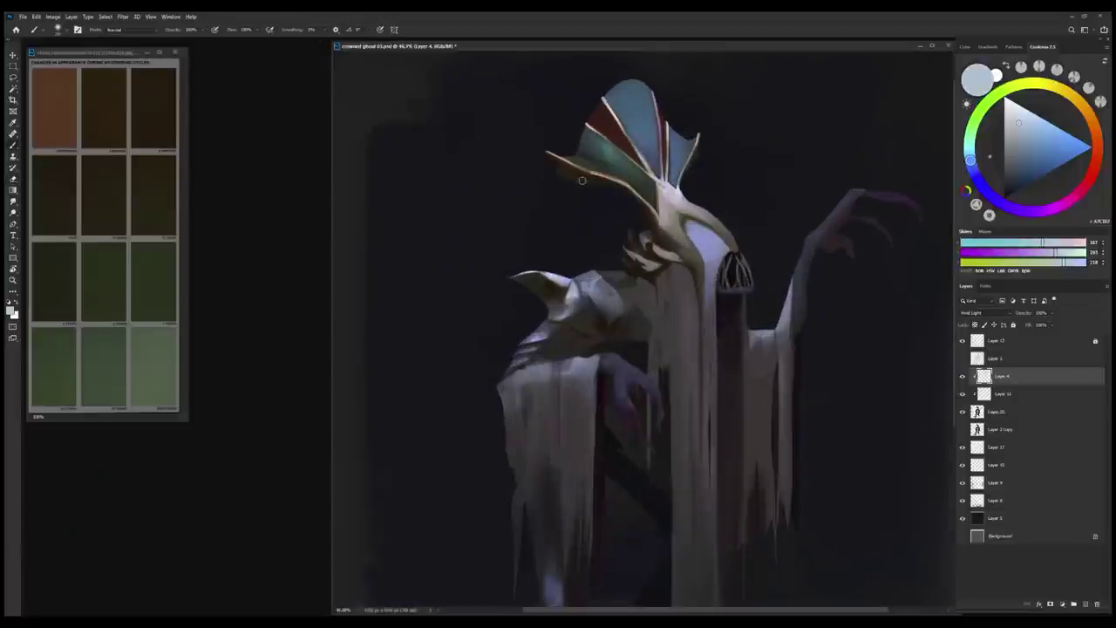
drag(583, 132, 605, 152)
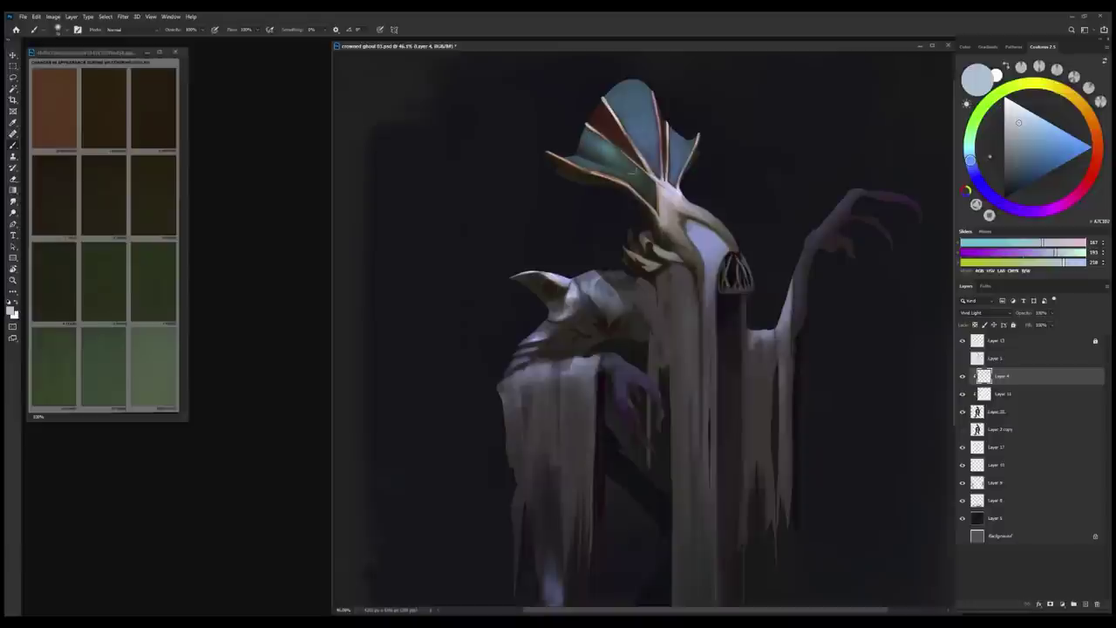
drag(628, 73, 640, 117)
key(e)
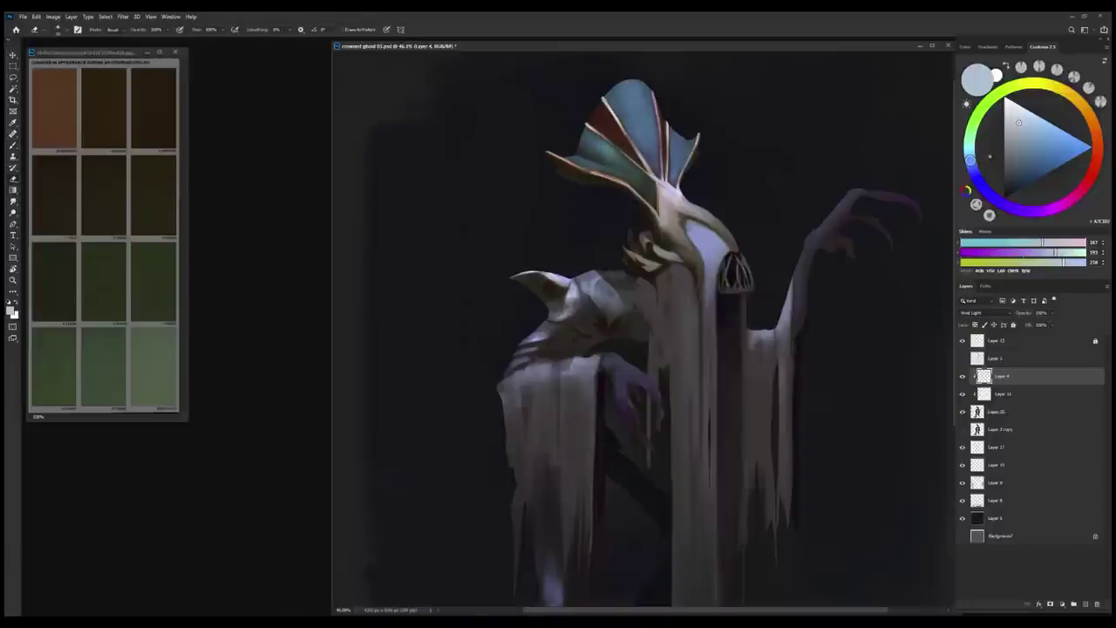
Select the base character layer and trim the edge of the crown's rear fin with a textured eraser brush.
click(992, 416)
right_click(682, 162)
click(715, 306)
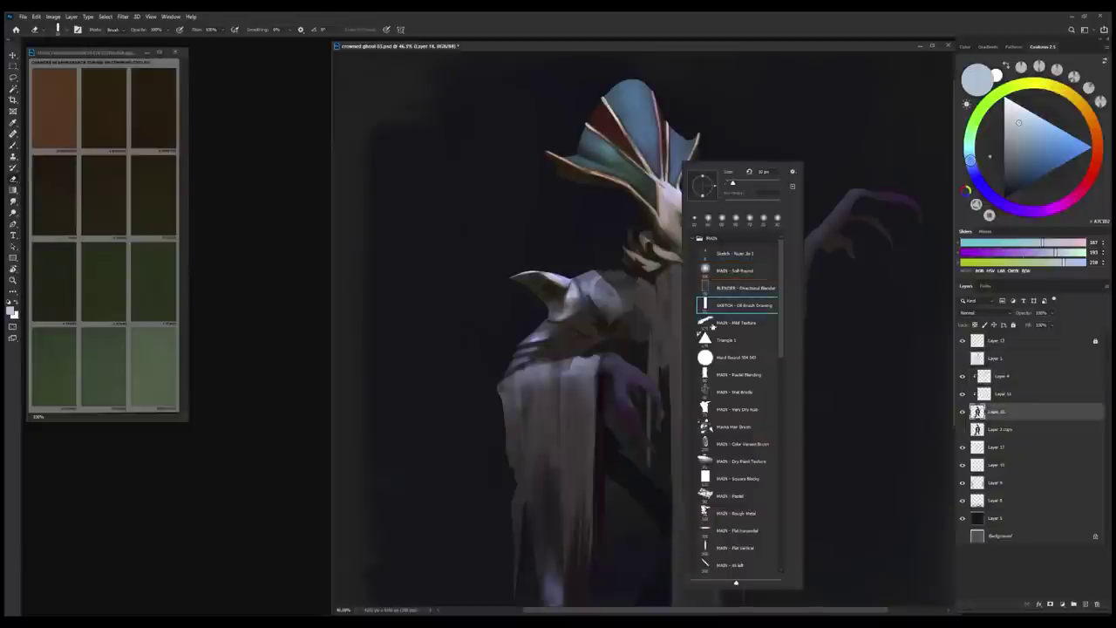
key(Return)
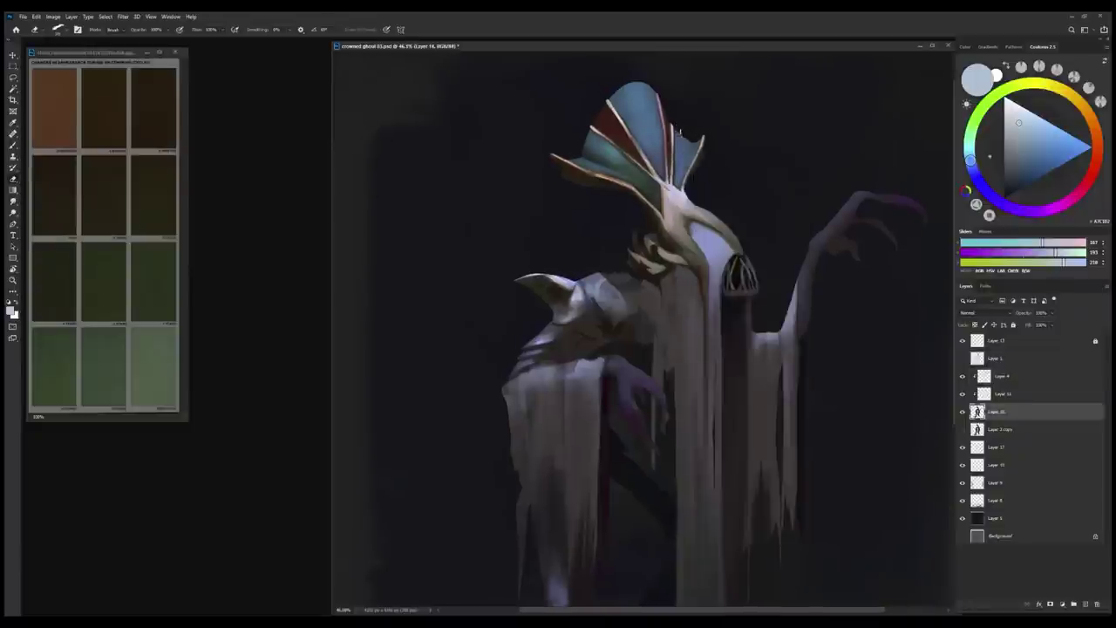
key(l)
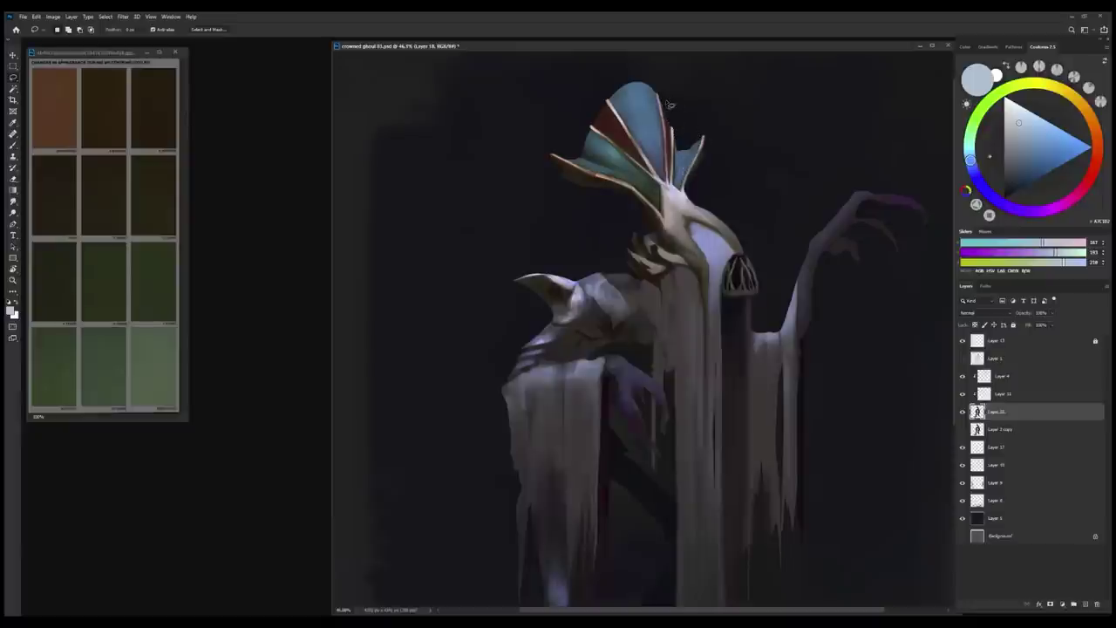
key(ctrl+0)
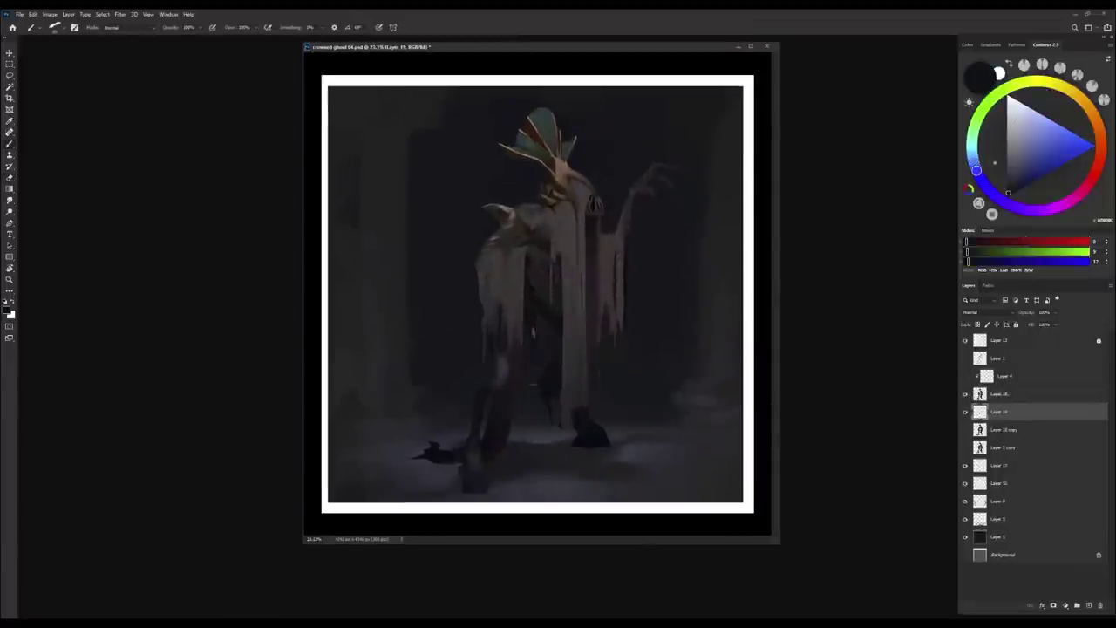
Paint dark shapes behind the legs on Layer 19, erase the excess, and merge it with the character layer.
drag(502, 445, 531, 305)
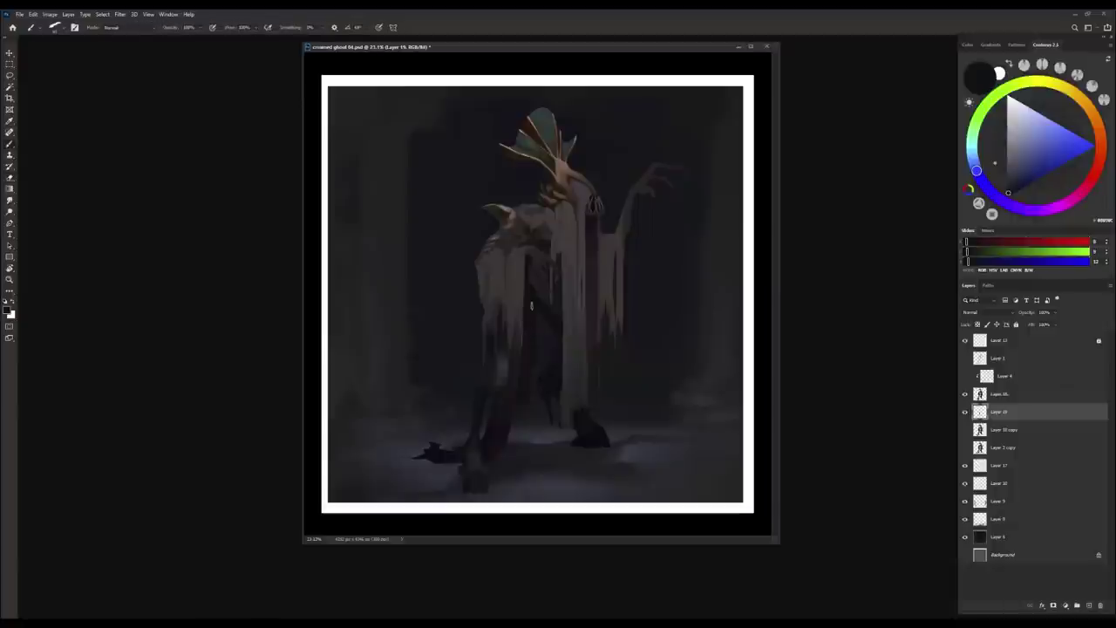
drag(507, 435, 538, 352)
key(e)
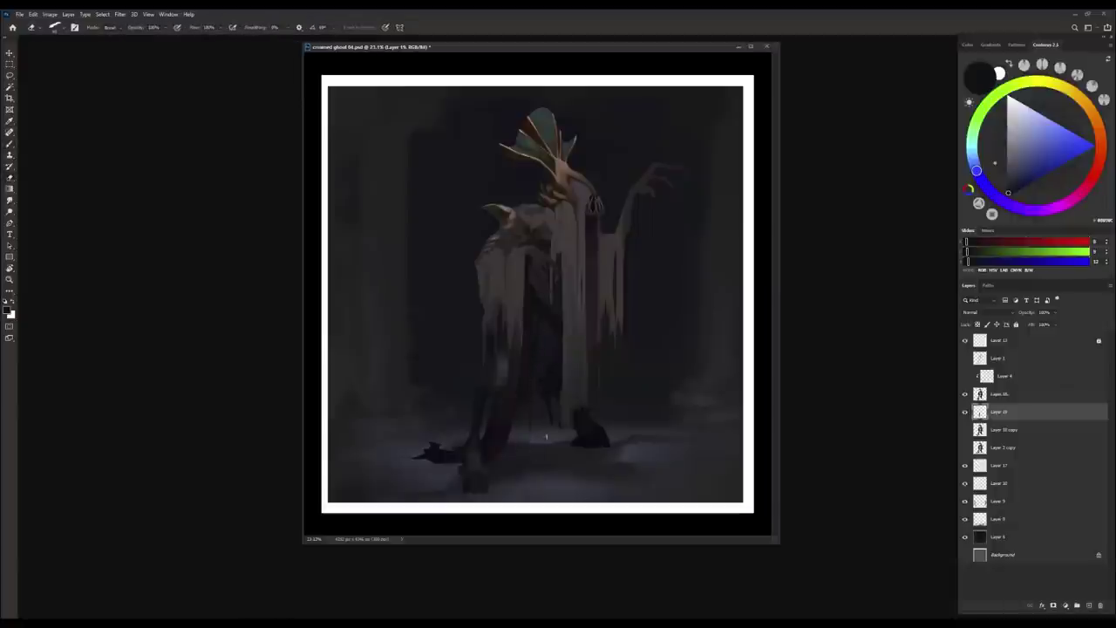
click(996, 393)
key(ctrl+e)
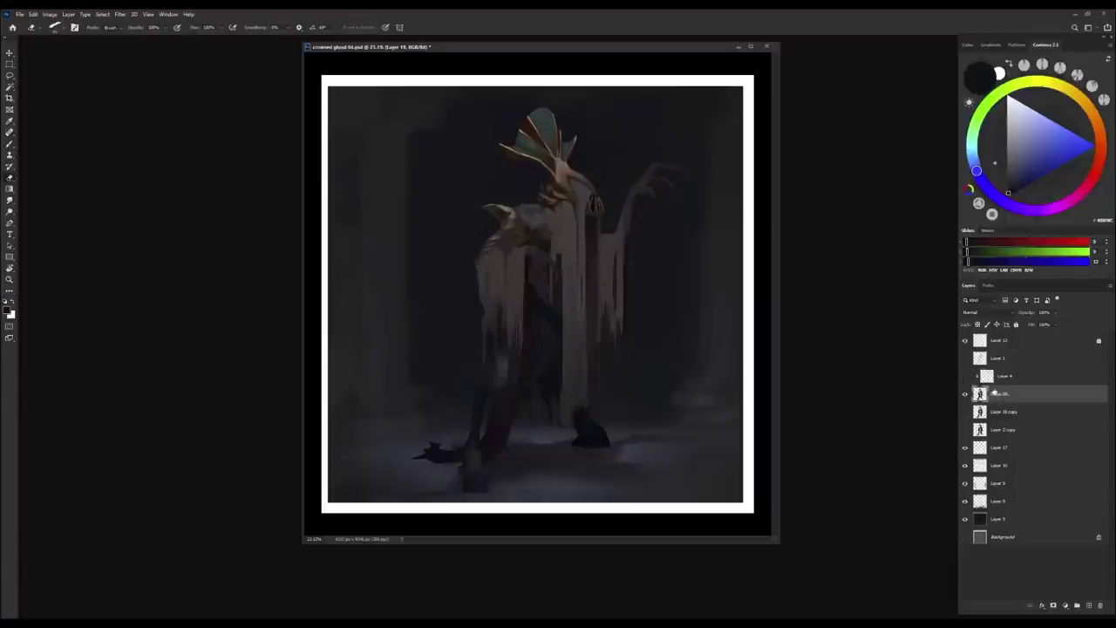
Paint sampled dark tones between the legs and hanging strands on a new clipped layer, and merge it into the character.
key(ctrl+shift+alt+n)
key(b)
alt+click(534, 297)
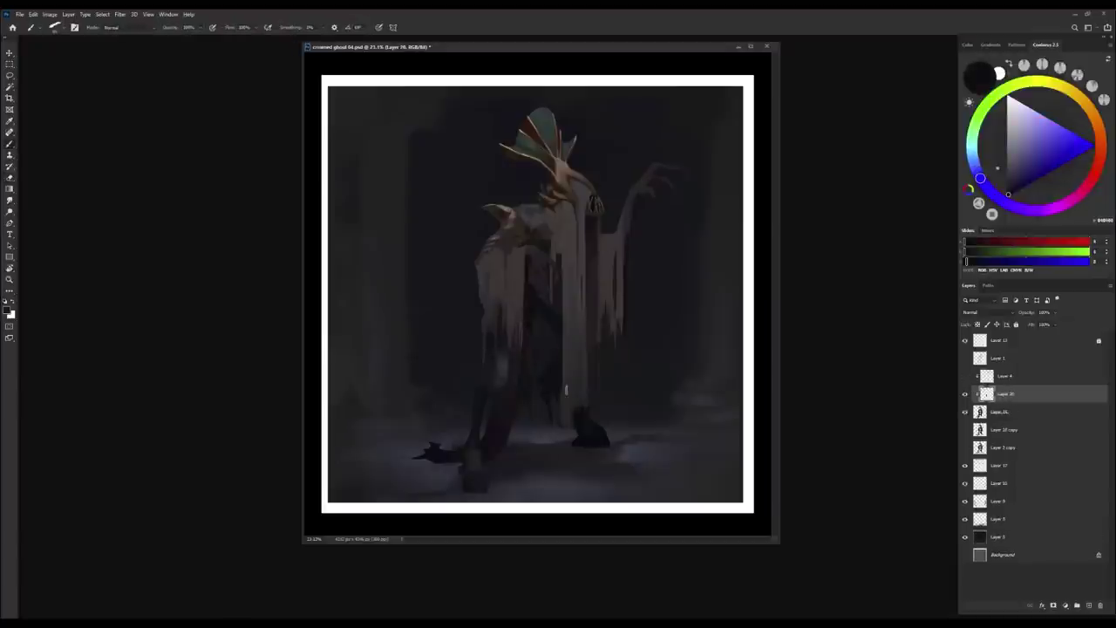
alt+click(539, 306)
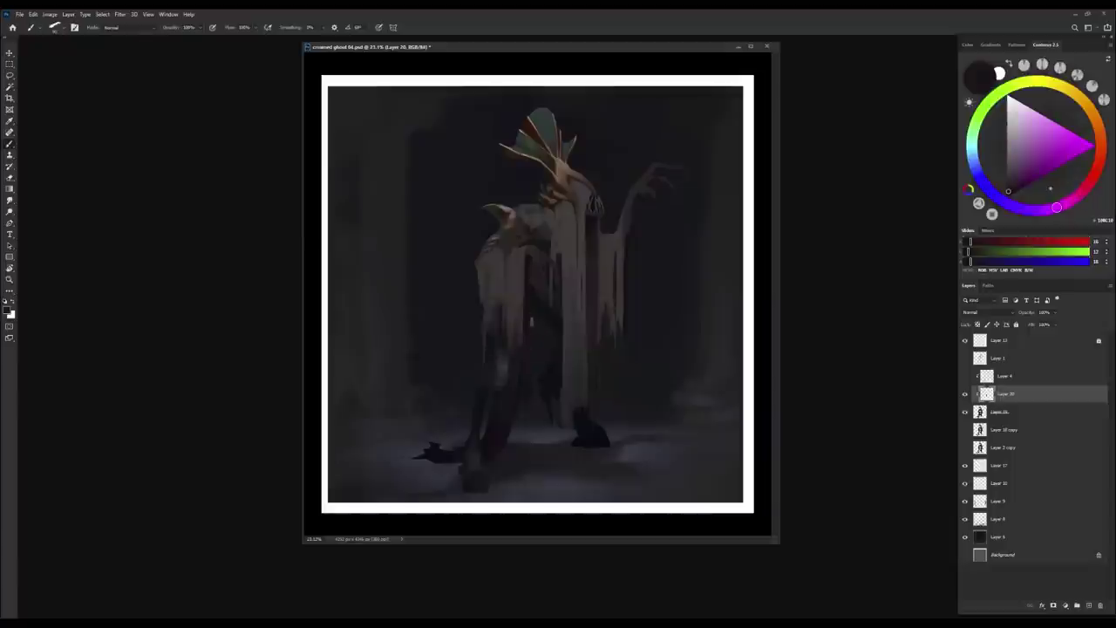
alt+click(520, 404)
scroll(519, 480, down, 1)
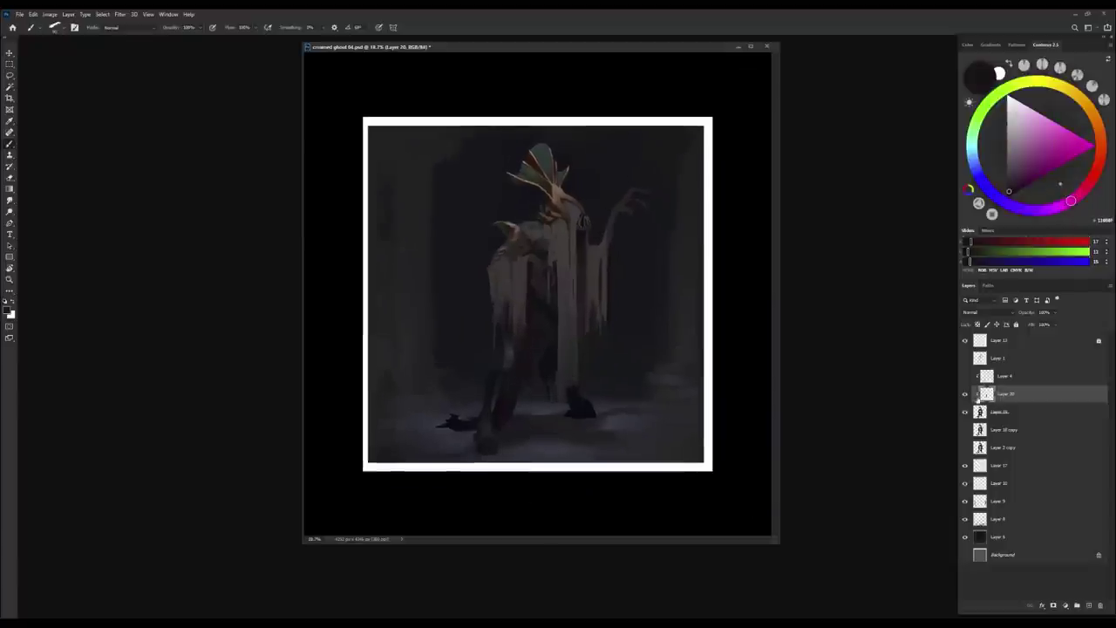
alt+click(541, 326)
key(ctrl+e)
Sample greys and near-blacks around the legs and refine the lower ends of the central hanging strands by painting and erasing.
alt+click(526, 326)
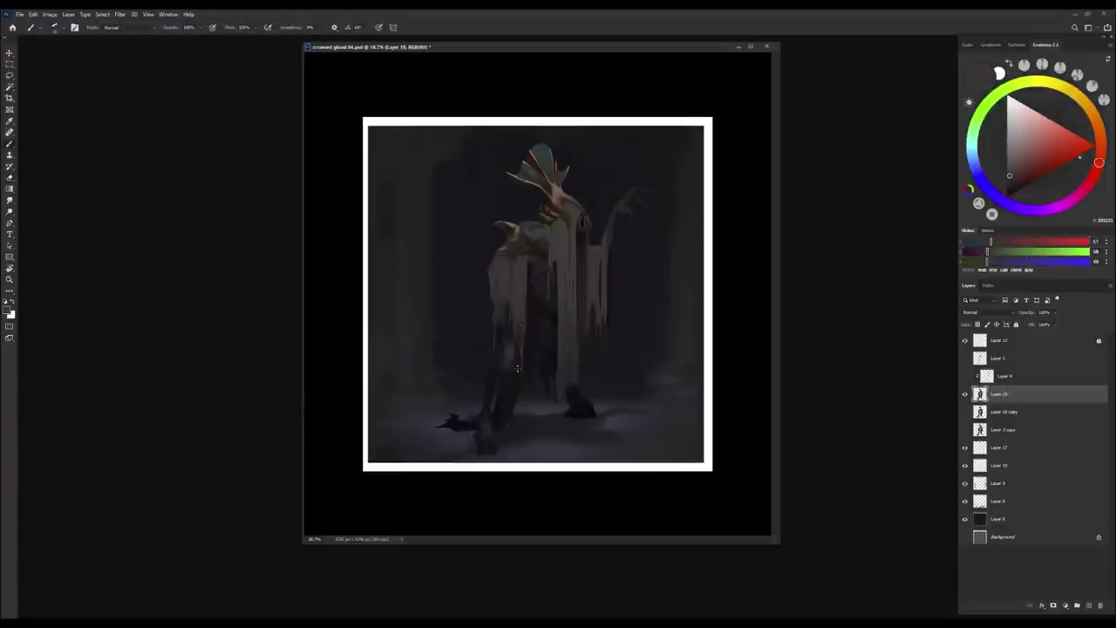
scroll(576, 401, up, 1)
alt+click(574, 394)
key(e)
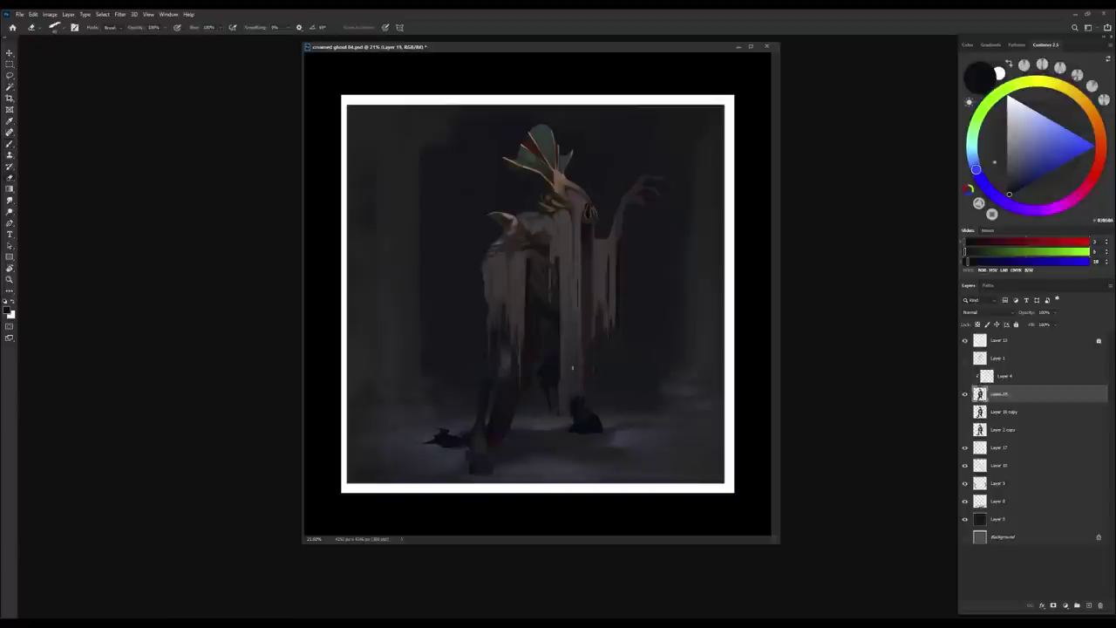
key(b)
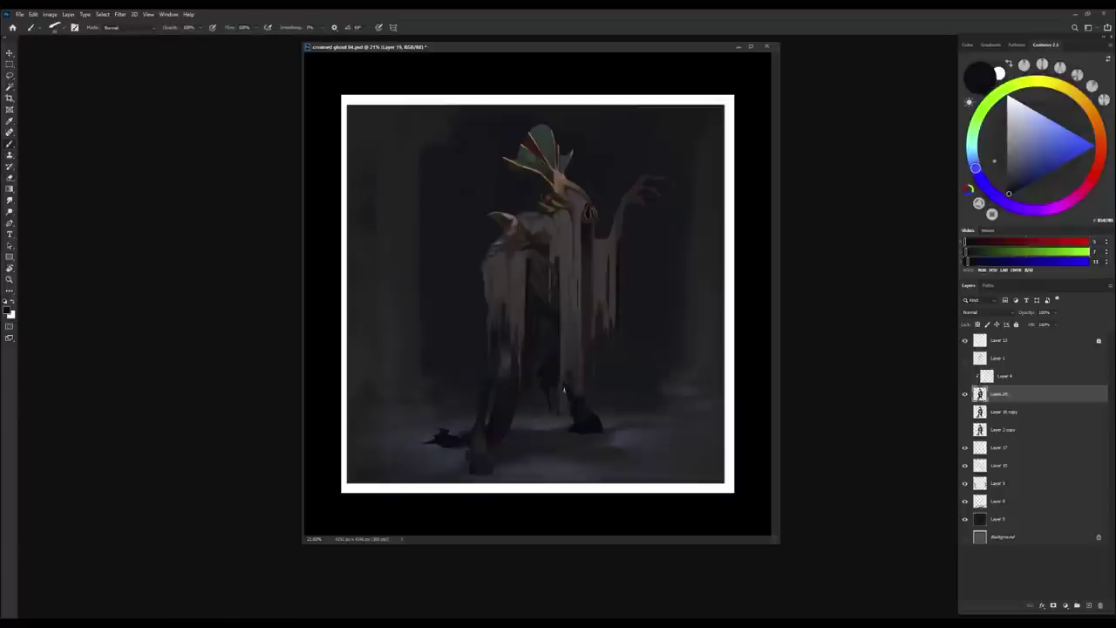
alt+click(569, 380)
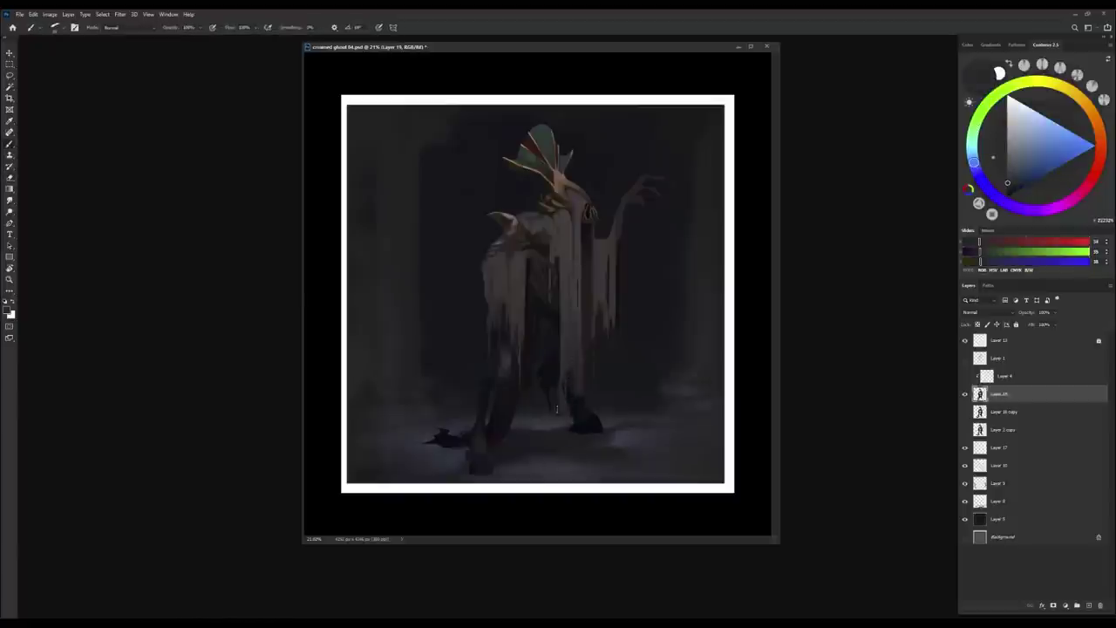
alt+click(556, 394)
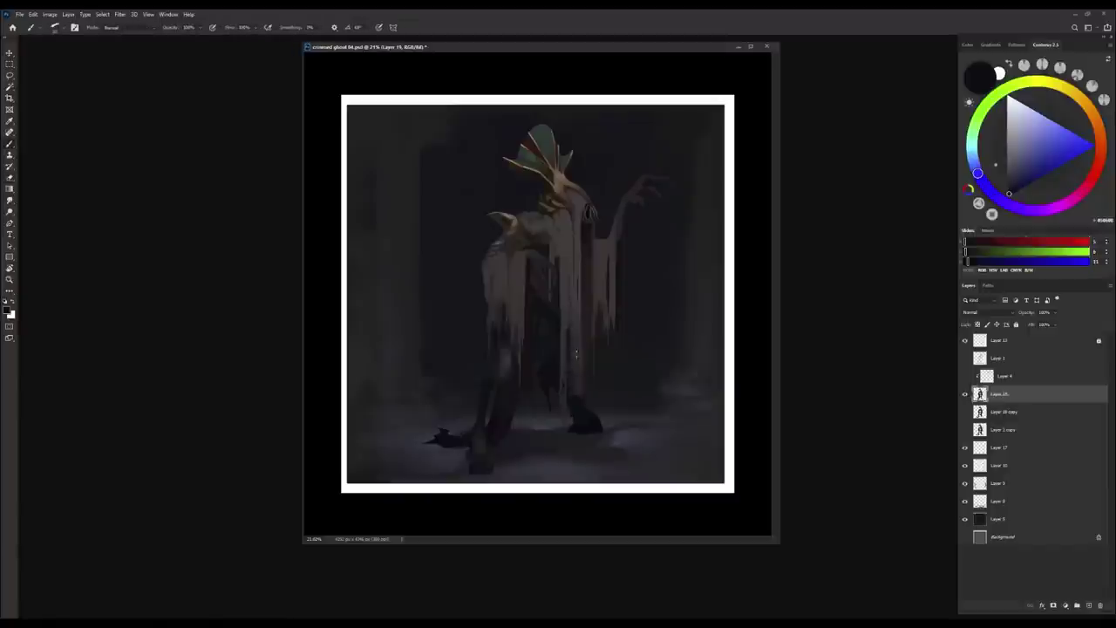
alt+click(552, 363)
Hide the dark backdrop, add a layer beneath the character for filling gaps, and merge it into the character layer.
click(964, 519)
key(ctrl+0)
key(ctrl+shift+alt+n)
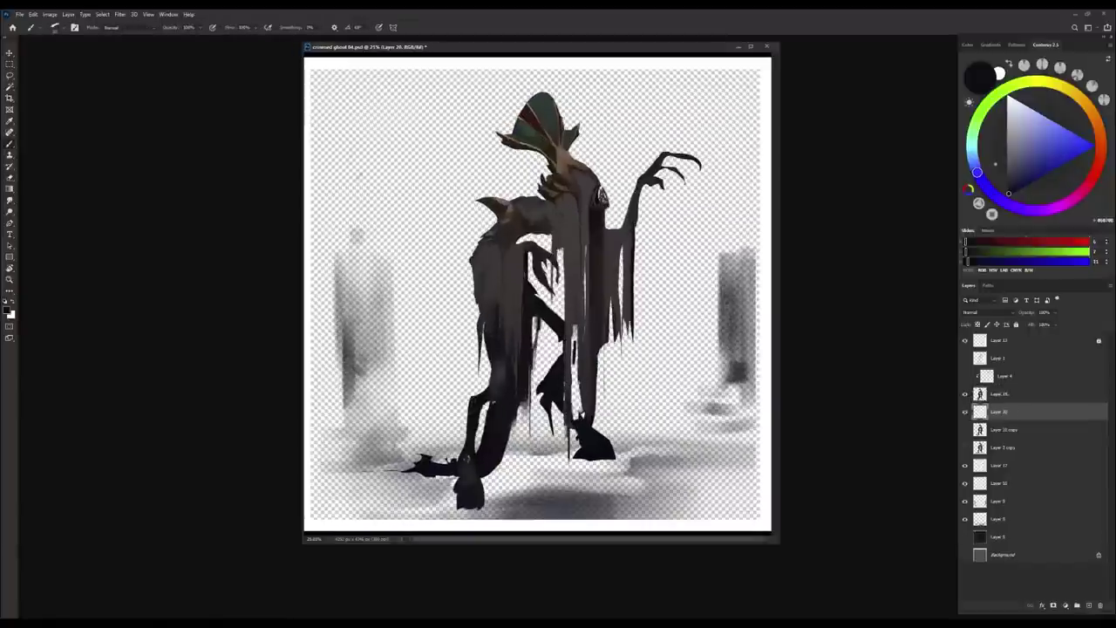
click(994, 394)
key(ctrl+e)
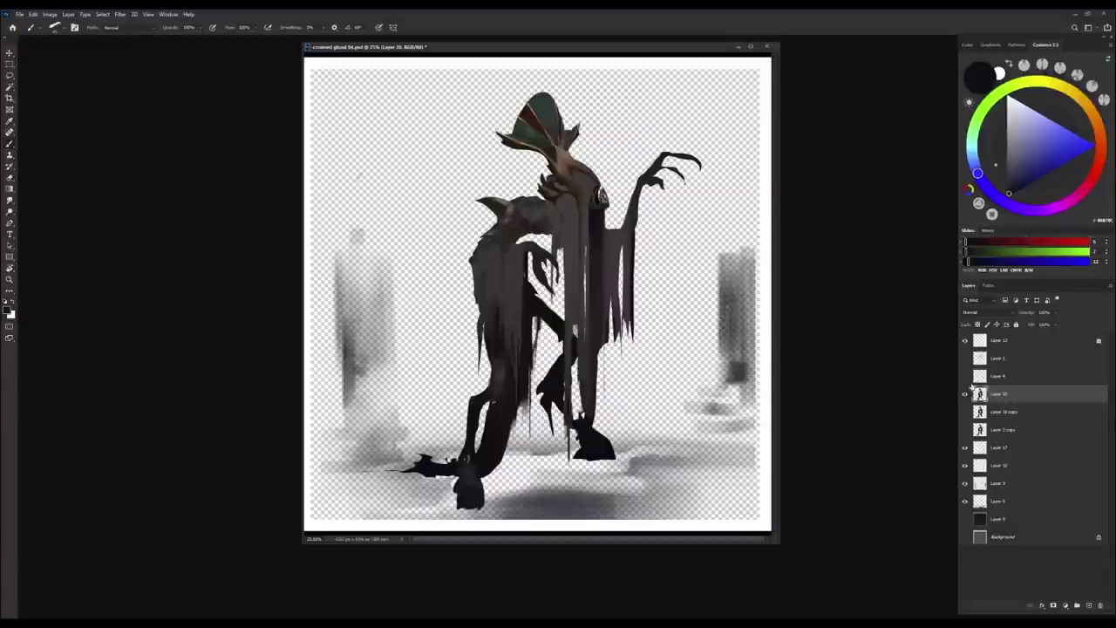
Show the dark backdrop again and merge it with Layer 17 and the other background paint layers between them.
click(965, 519)
key(ctrl+minus)
click(999, 447)
shift+click(999, 518)
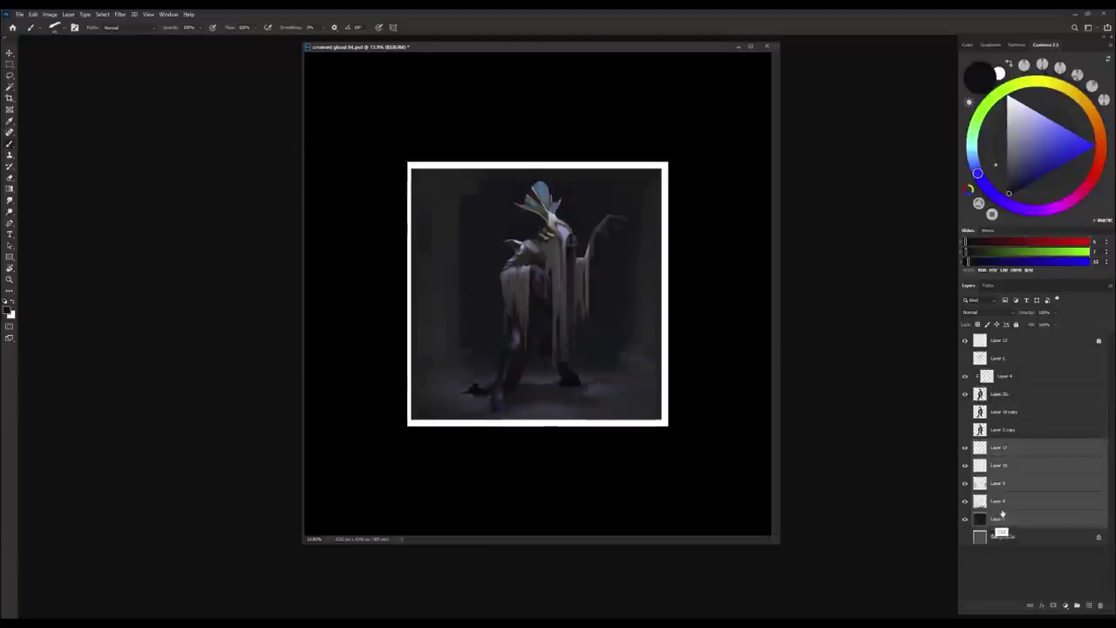
key(ctrl+e)
Switch to full-screen view, select the character layer, and paint sampled greys and darks to split the central cloth into ragged strands.
key(f)
click(992, 400)
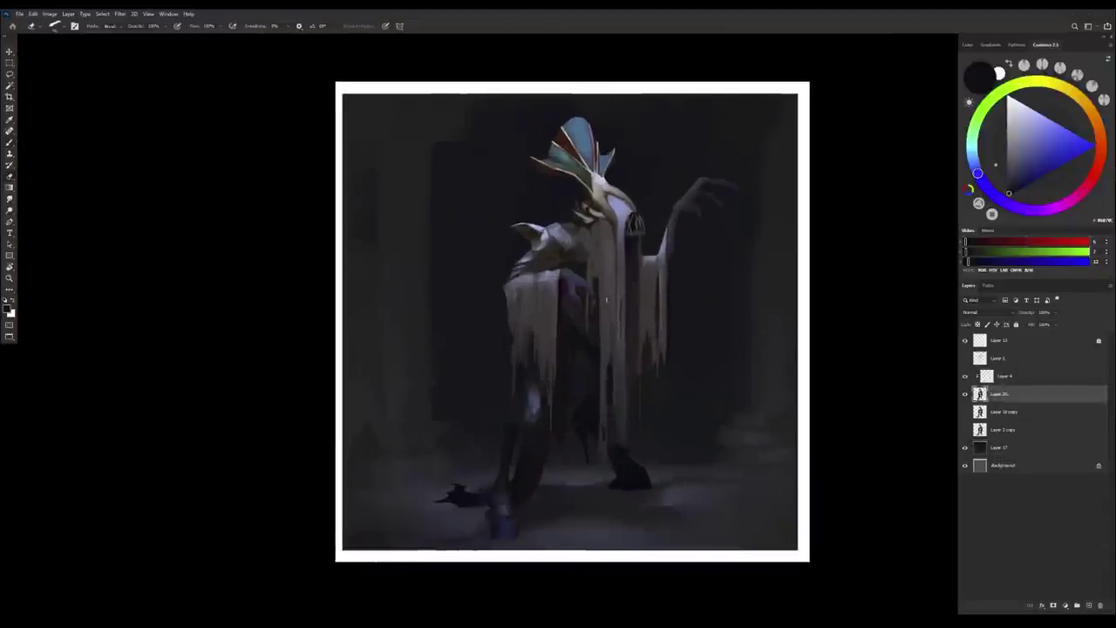
alt+click(602, 307)
alt+click(603, 306)
mouse_move(603, 306)
mouse_down()
mouse_move(603, 279)
mouse_move(606, 301)
mouse_up()
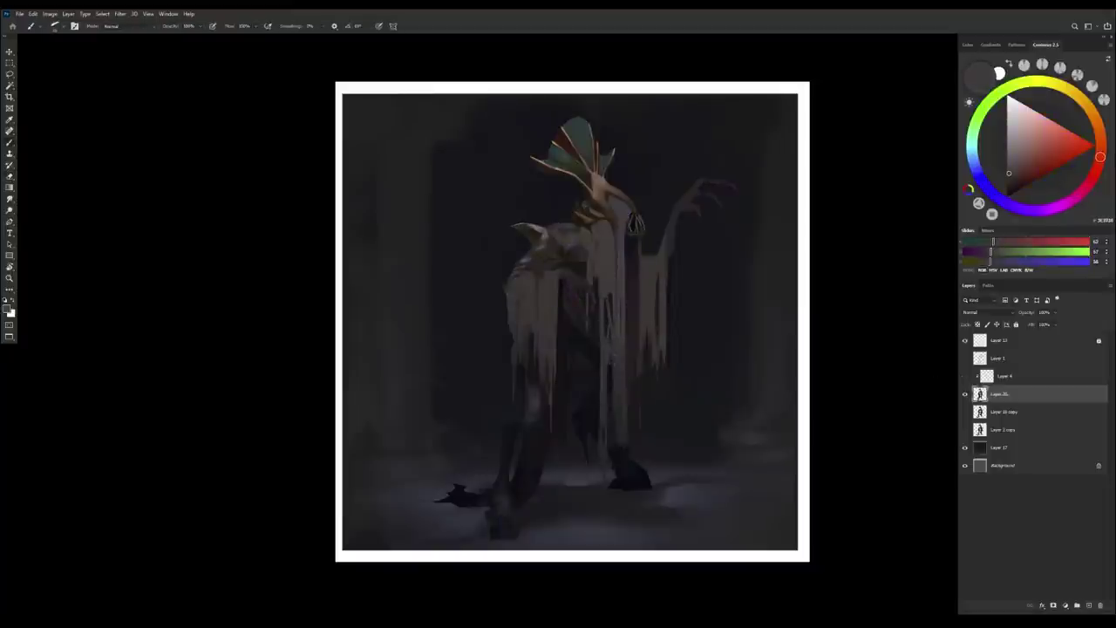
alt+click(611, 358)
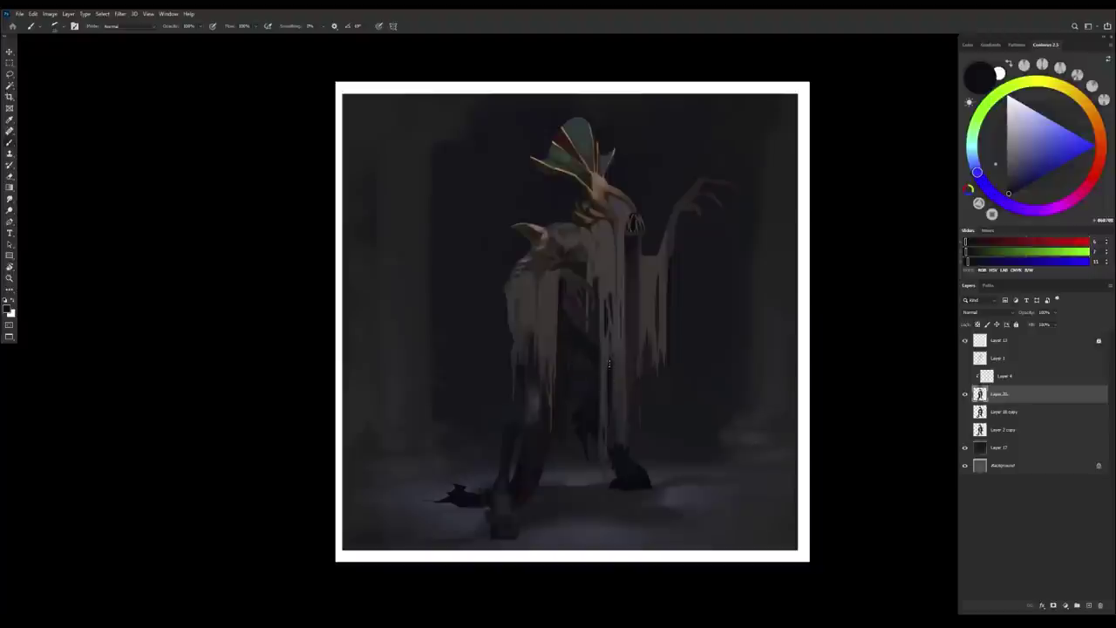
alt+click(608, 272)
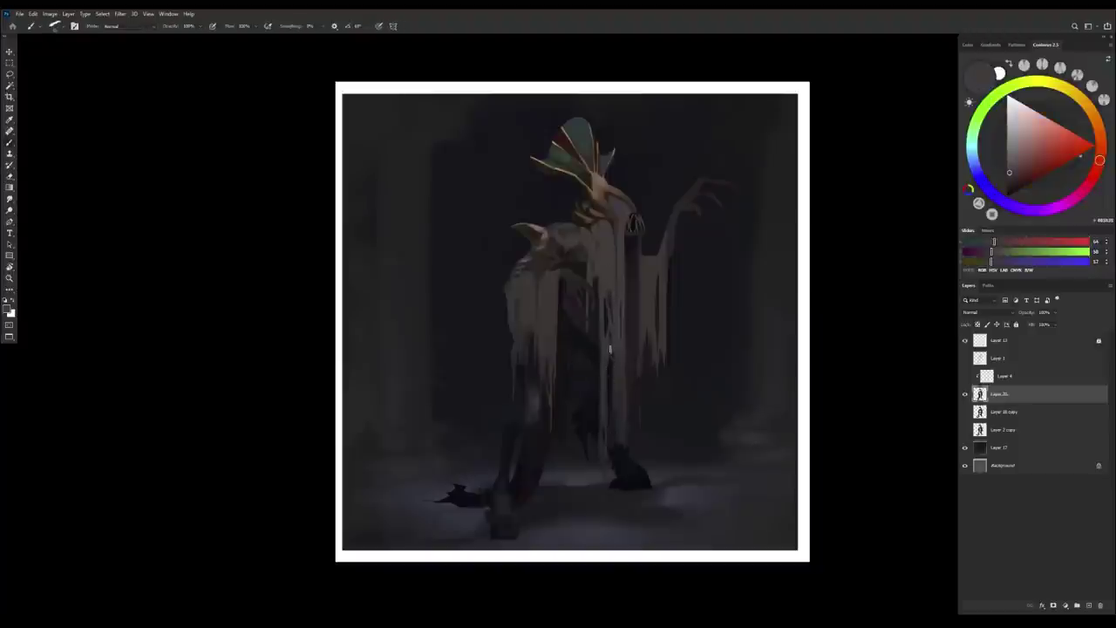
alt+click(609, 382)
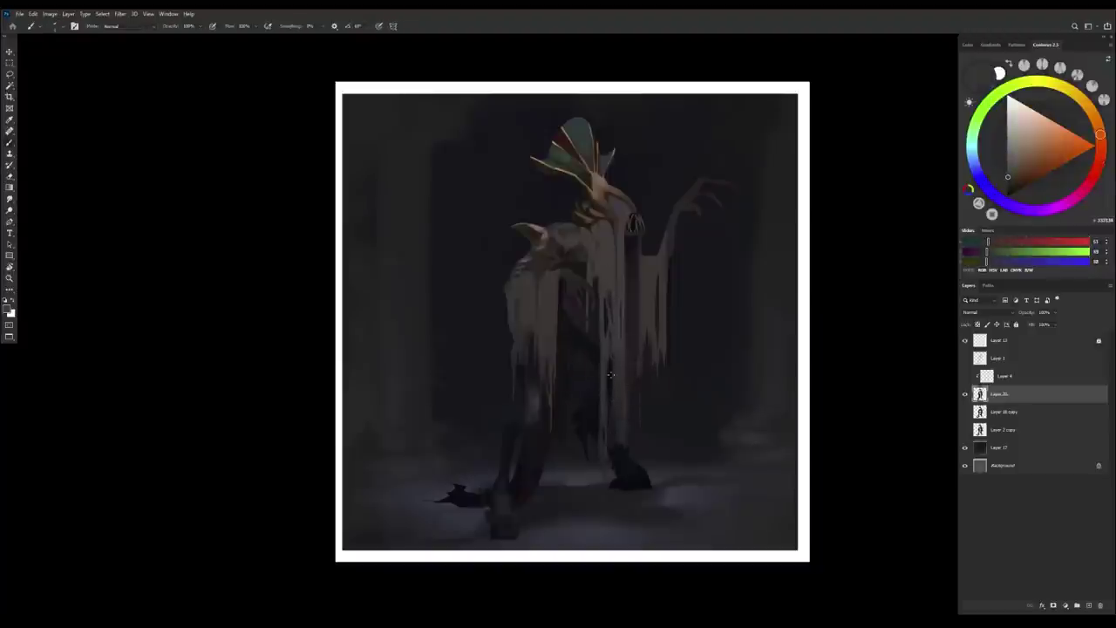
Sample near-black and grey tones and shape the strand tips above the rear foot by painting and erasing.
alt+click(618, 452)
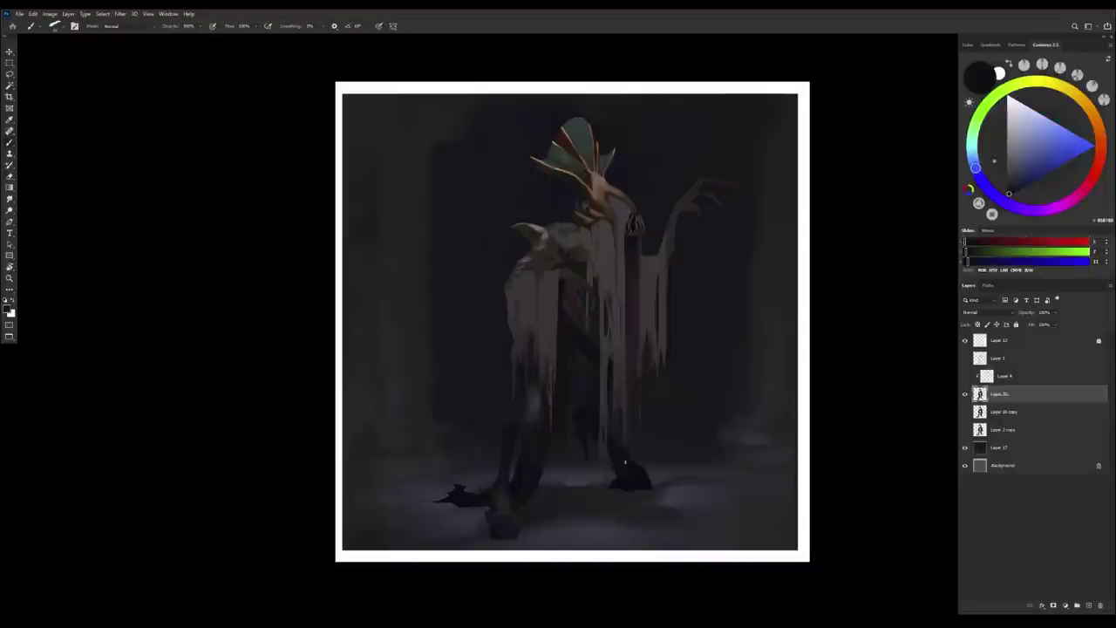
alt+click(610, 448)
key(e)
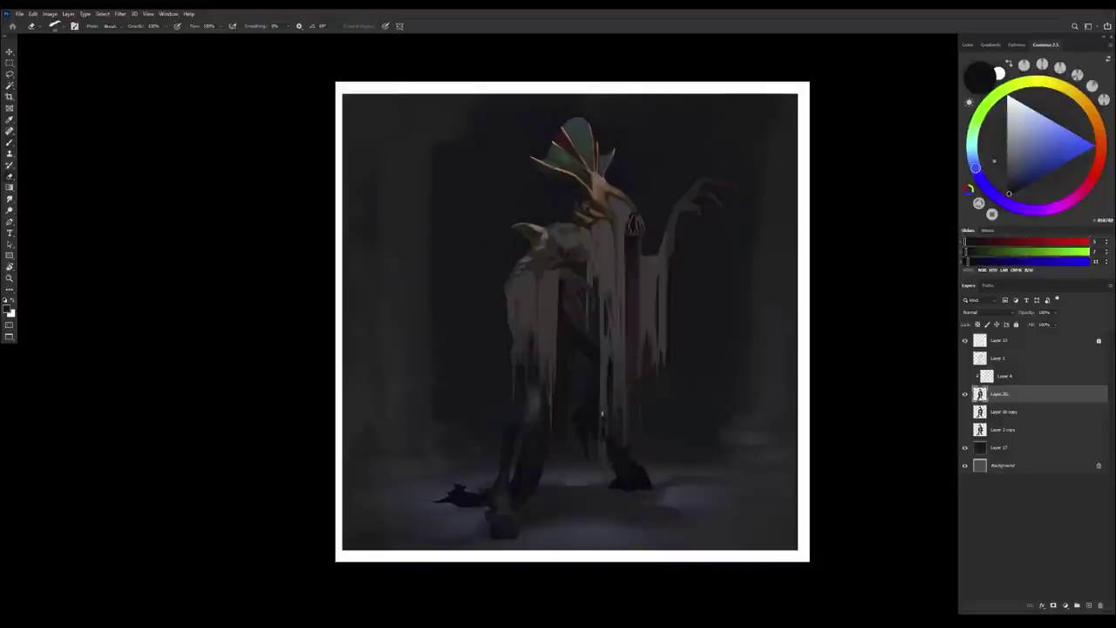
key(b)
alt+click(608, 404)
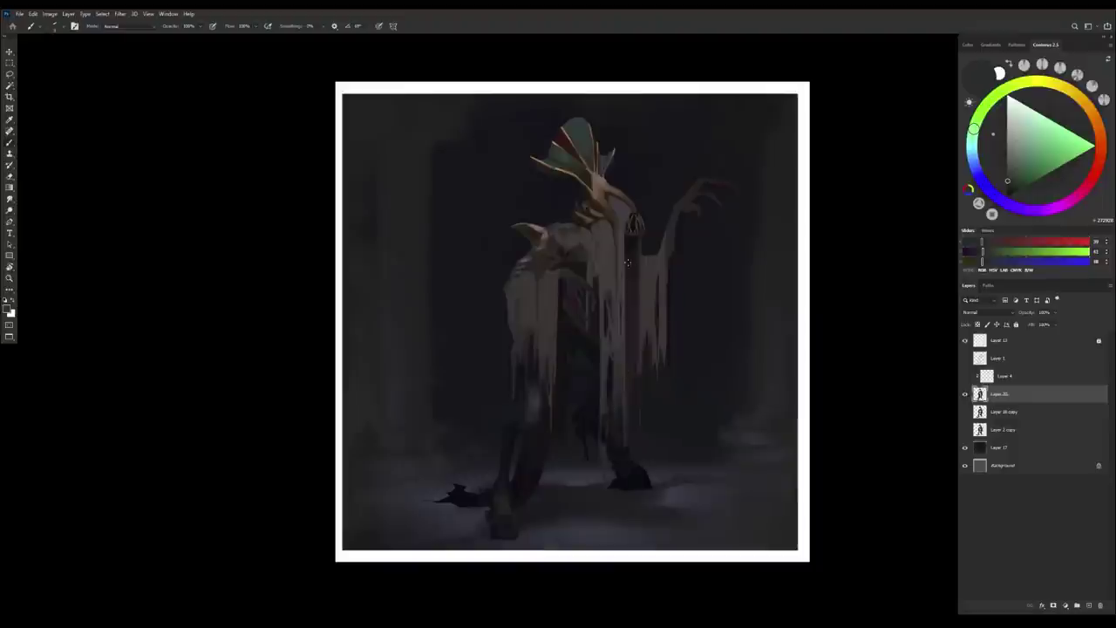
alt+click(617, 395)
Break up the strands under the raised arm with sampled grey tones and the eraser, hiding the Layer 17 backdrop.
alt+click(620, 256)
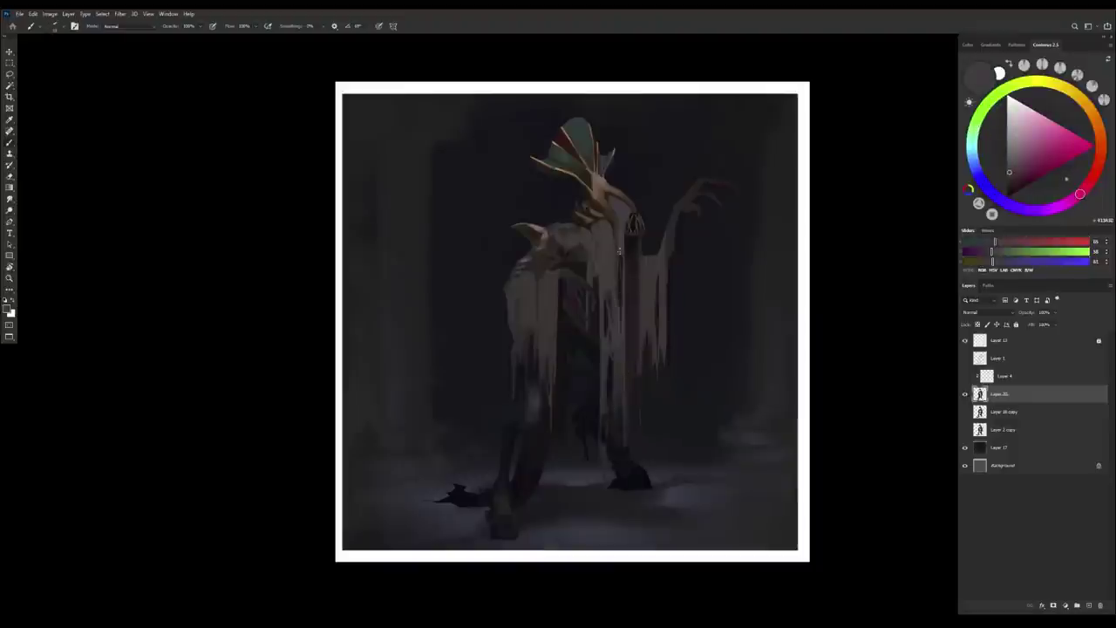
mouse_move(652, 272)
mouse_down()
mouse_move(658, 334)
mouse_move(662, 279)
mouse_up()
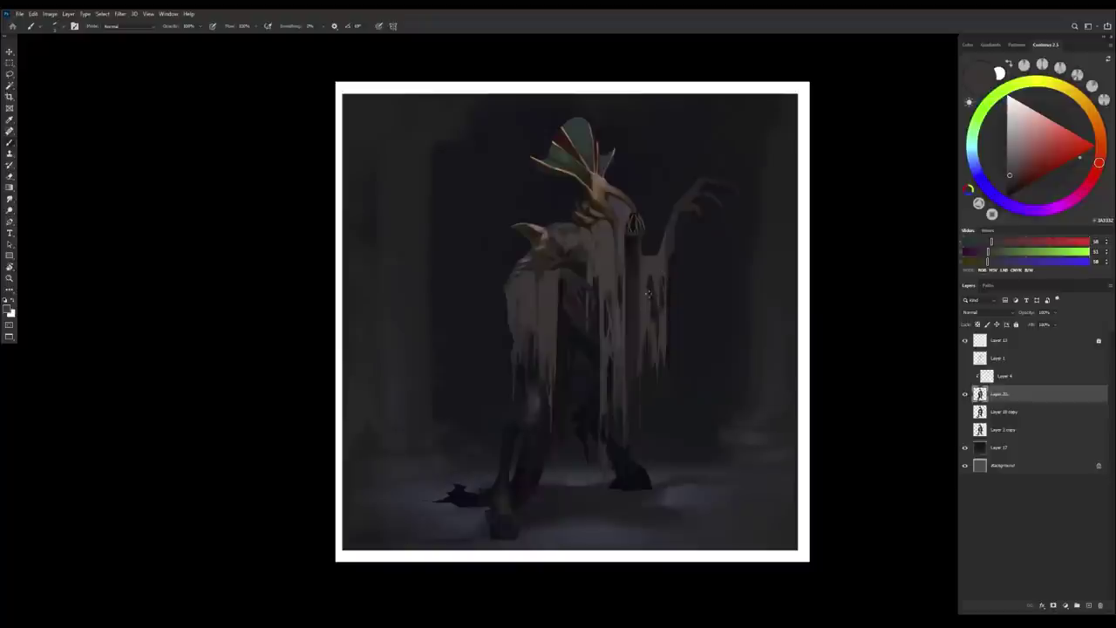
alt+click(650, 266)
click(965, 448)
alt+click(645, 264)
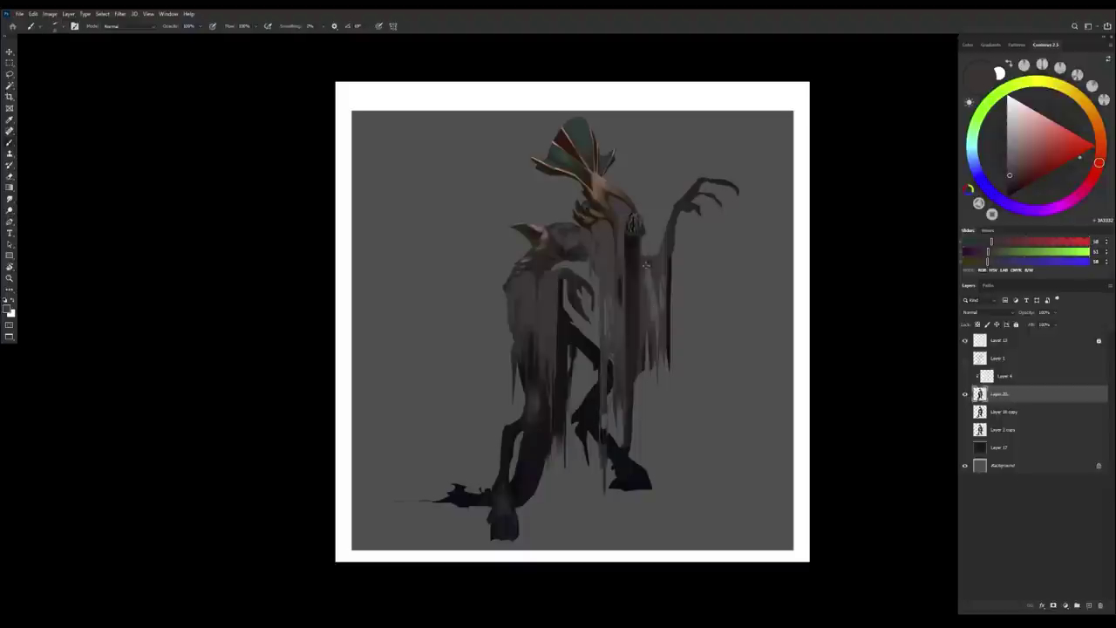
key(e)
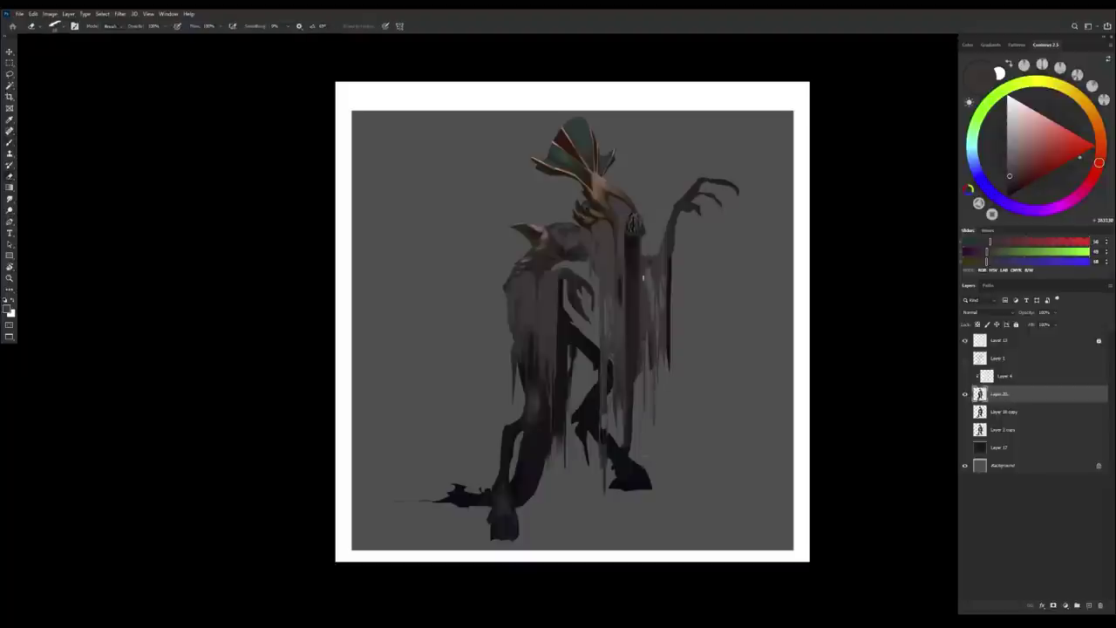
key(b)
Sample a near-black purple and darken the cloth strip hanging beneath the face mask.
alt+click(628, 273)
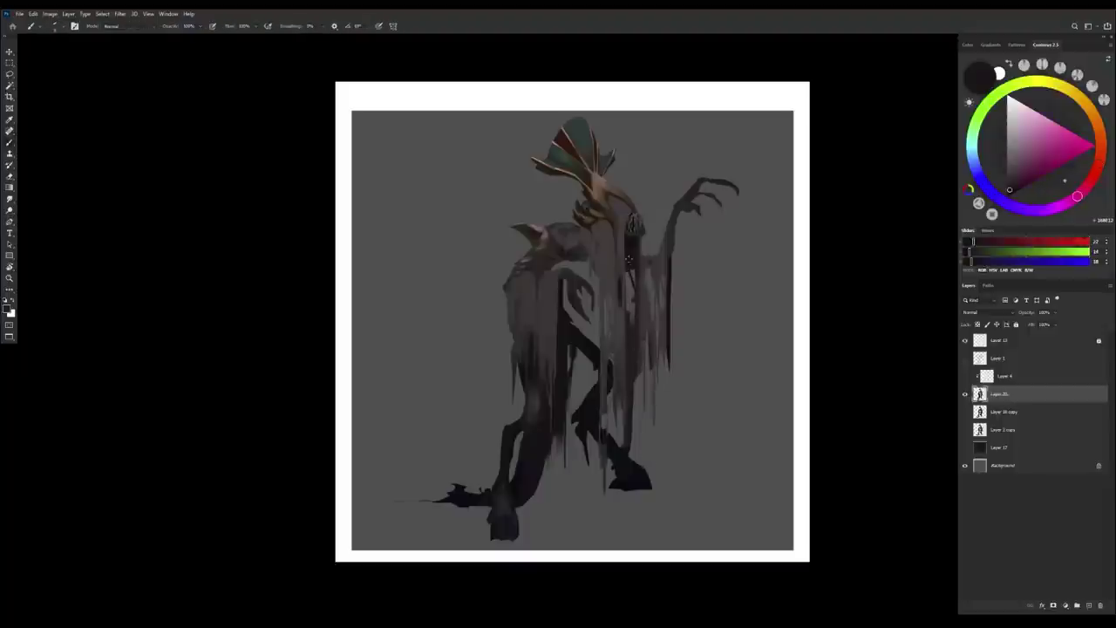
drag(624, 272, 628, 350)
alt+click(593, 302)
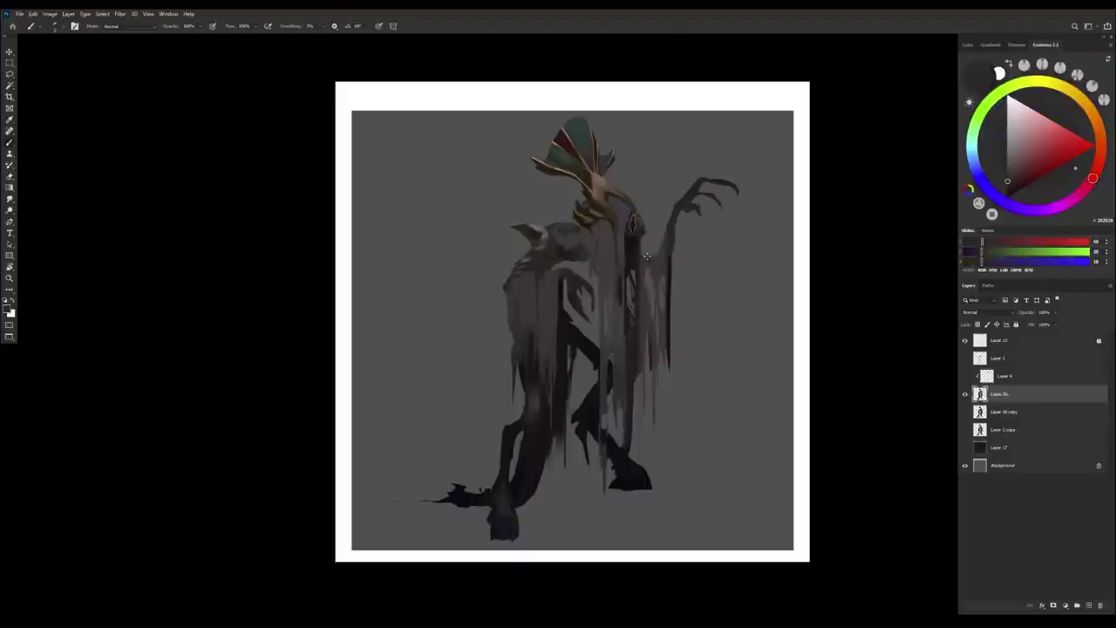
alt+click(646, 255)
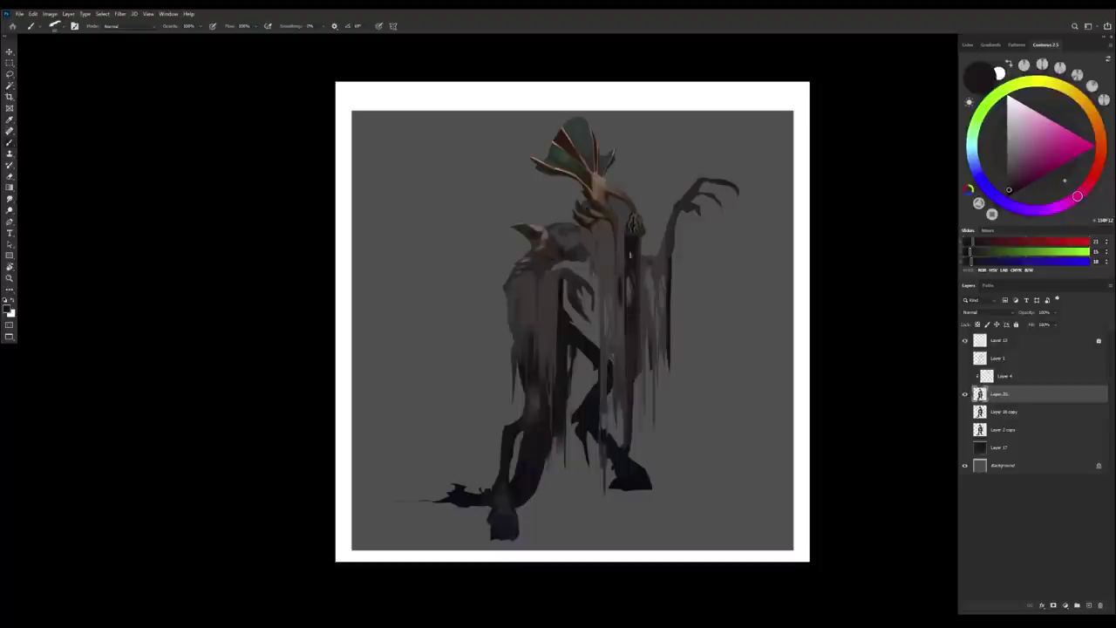
Sample greys from the hanging cloth and paint dark holes and thin strands into the cloth below the neck.
alt+click(607, 271)
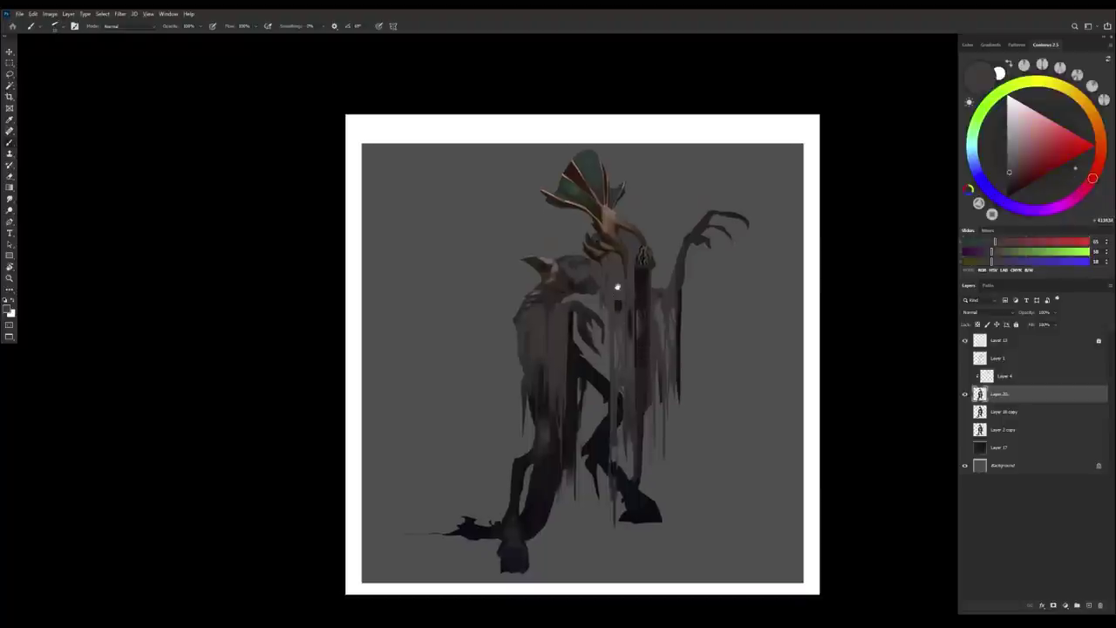
alt+click(625, 253)
alt+click(607, 250)
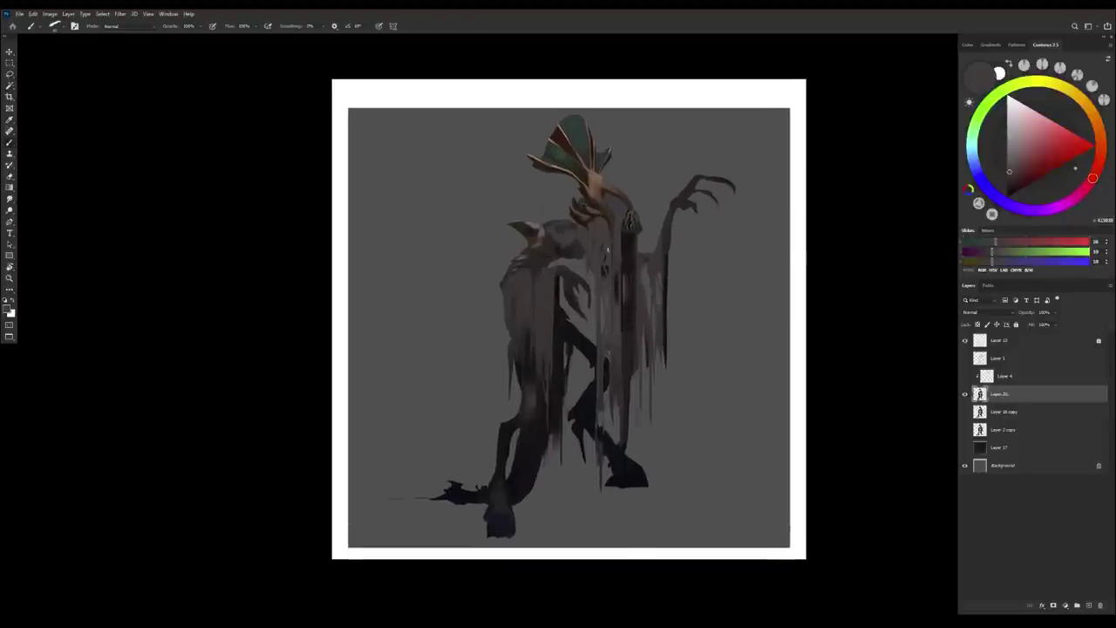
alt+click(606, 267)
alt+click(608, 277)
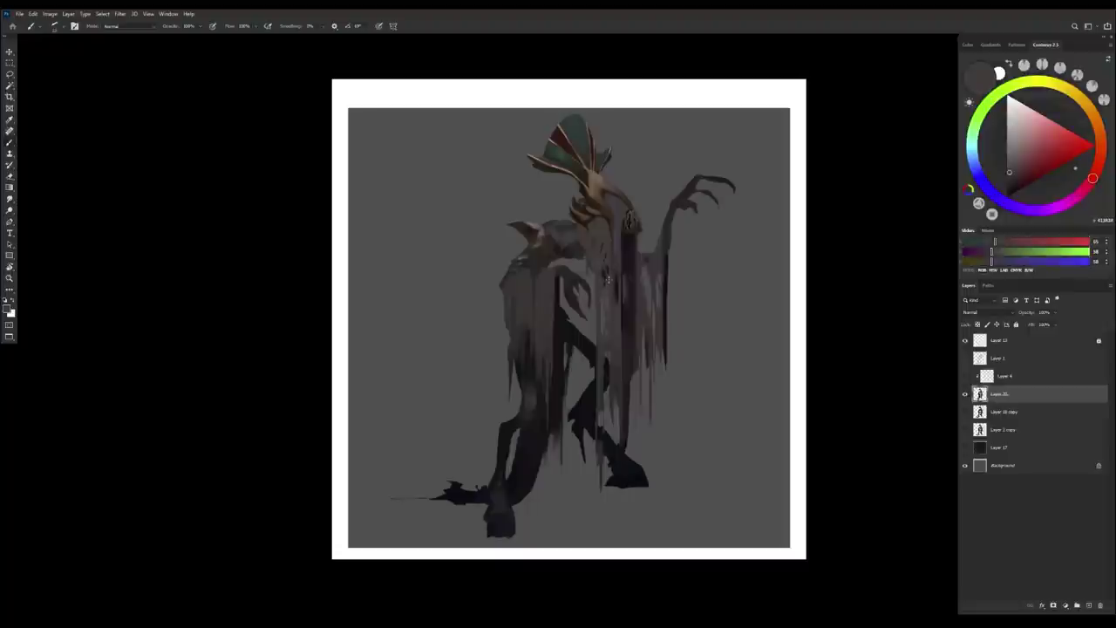
Sample purple and dark grey tones and repaint the strip beneath the face mask and the cloth edge beside it.
alt+click(627, 283)
alt+click(638, 271)
alt+click(635, 261)
alt+click(636, 253)
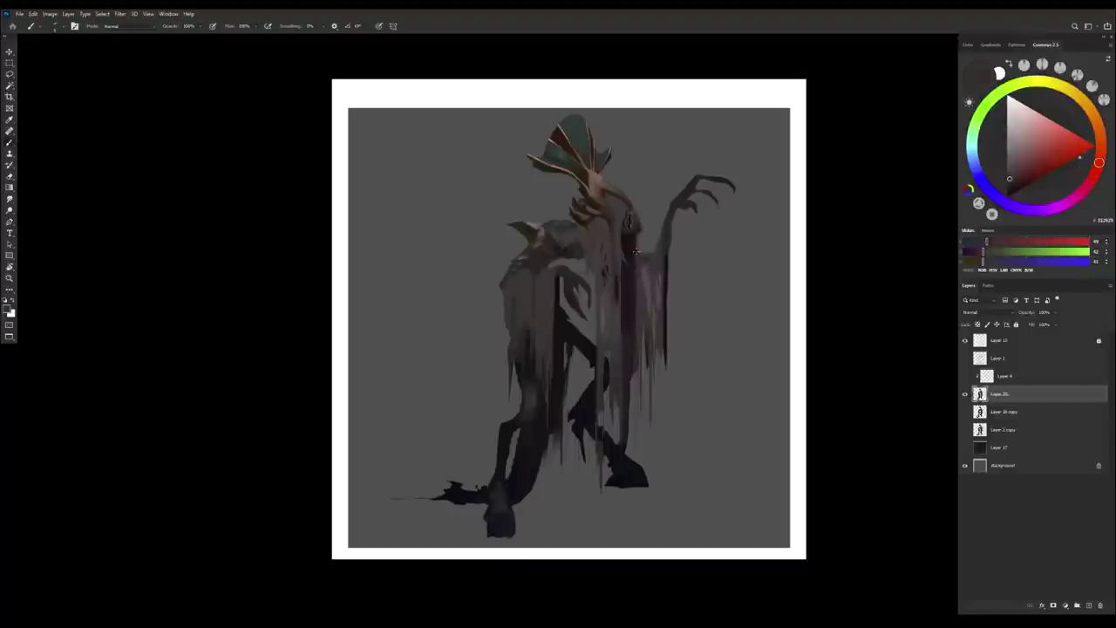
Sample near-black and grey tones and split the lower ends of the front strands into thin separate tips.
alt+click(631, 390)
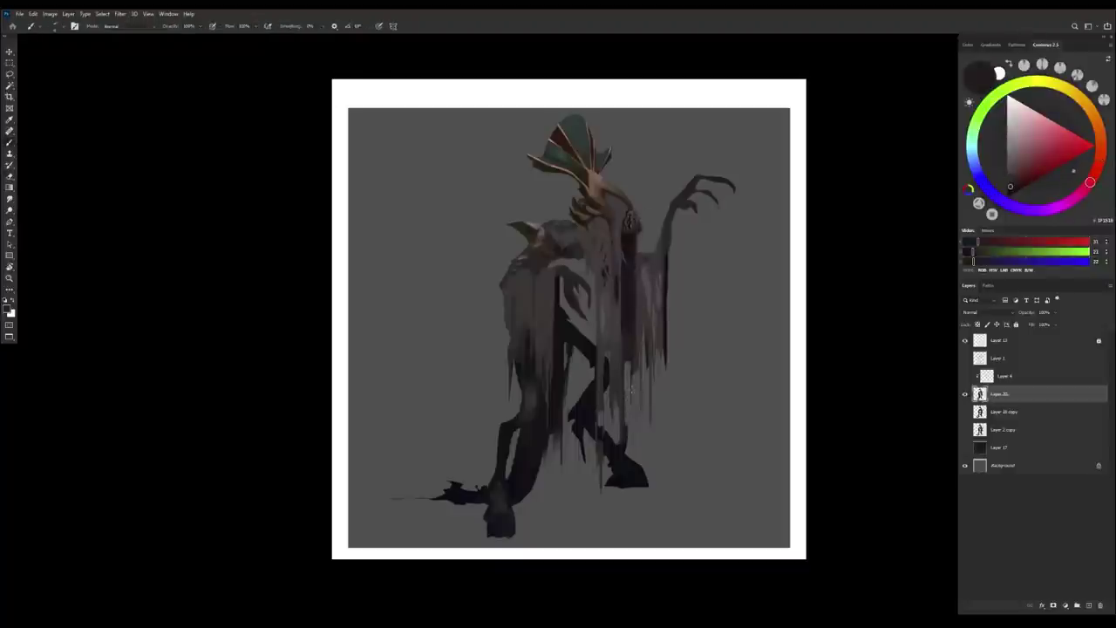
alt+click(630, 384)
drag(629, 384, 625, 369)
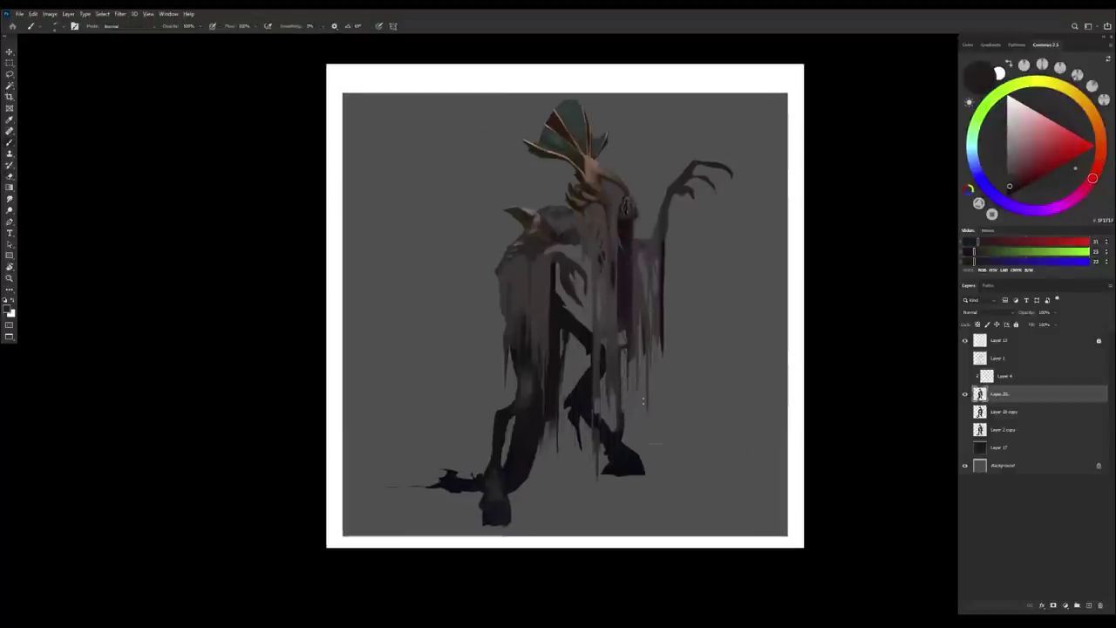
alt+click(642, 425)
Add a layer beneath the character, fill behind the mask's strip with sampled near-black purple, and erase excess along the lower strands.
key(ctrl+shift+alt+n)
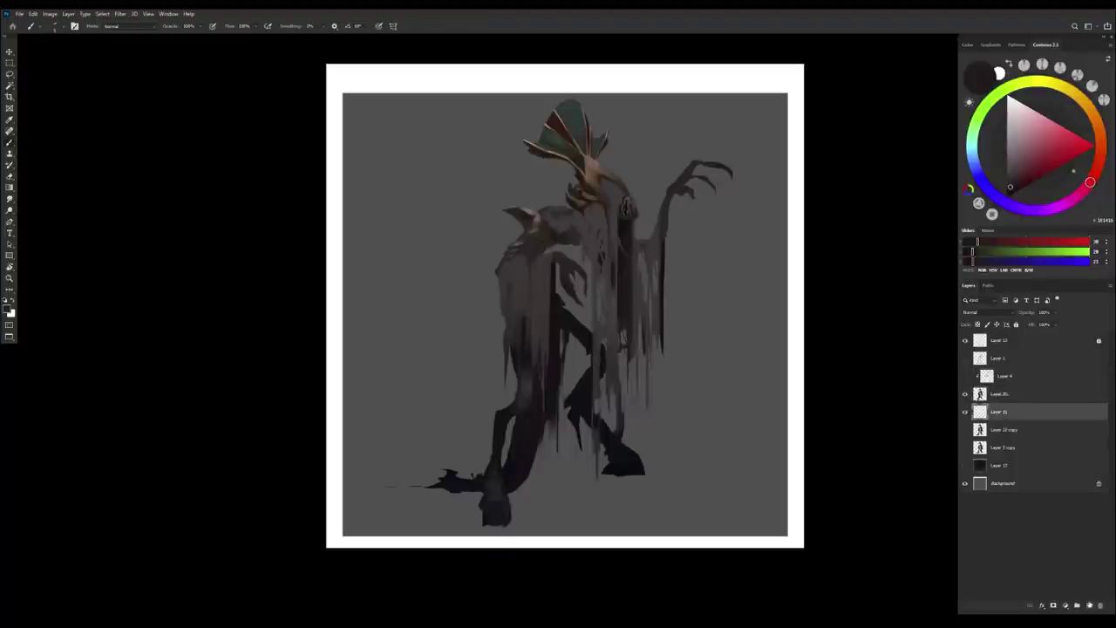
alt+click(621, 297)
key(e)
drag(627, 348, 630, 405)
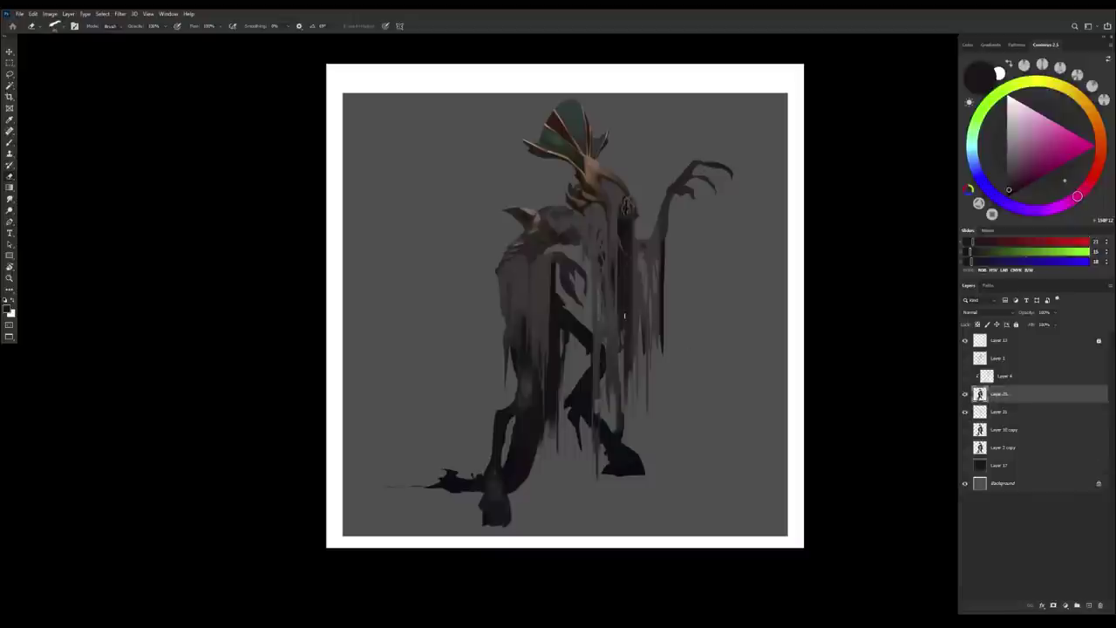
Add a clipped layer above the character layer and shape dark details in the central cloth with brush and eraser.
key(b)
click(995, 382)
click(995, 392)
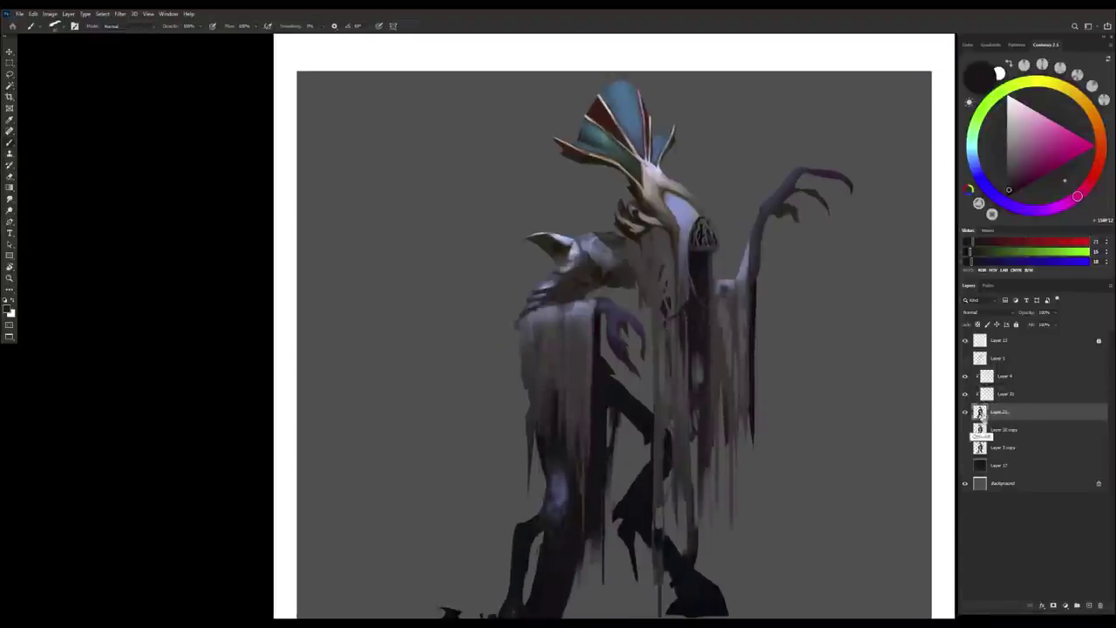
key(e)
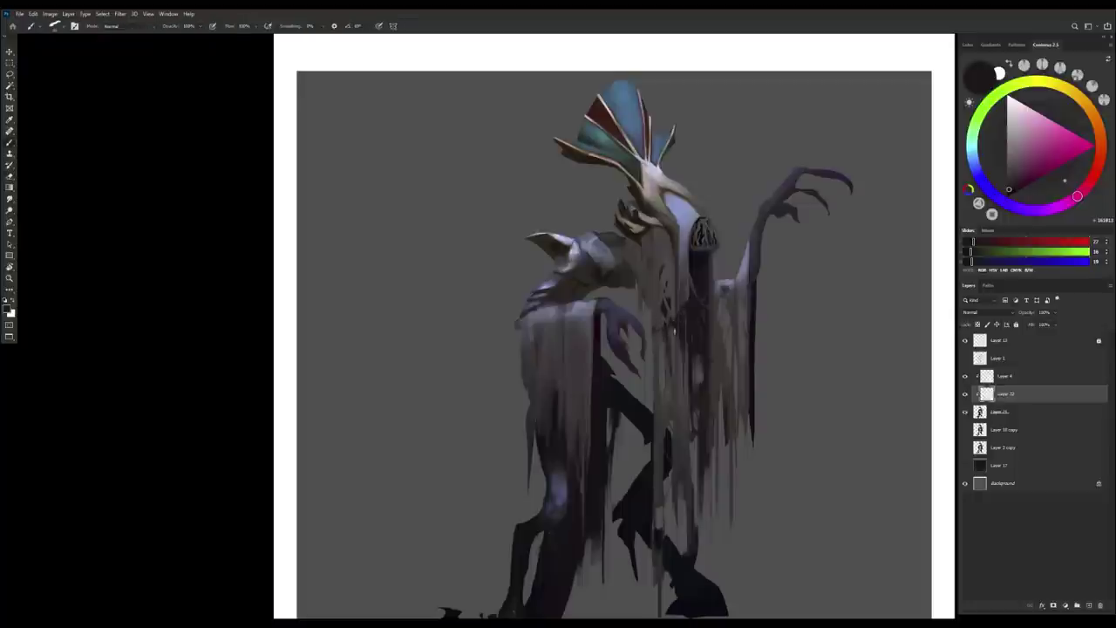
key(b)
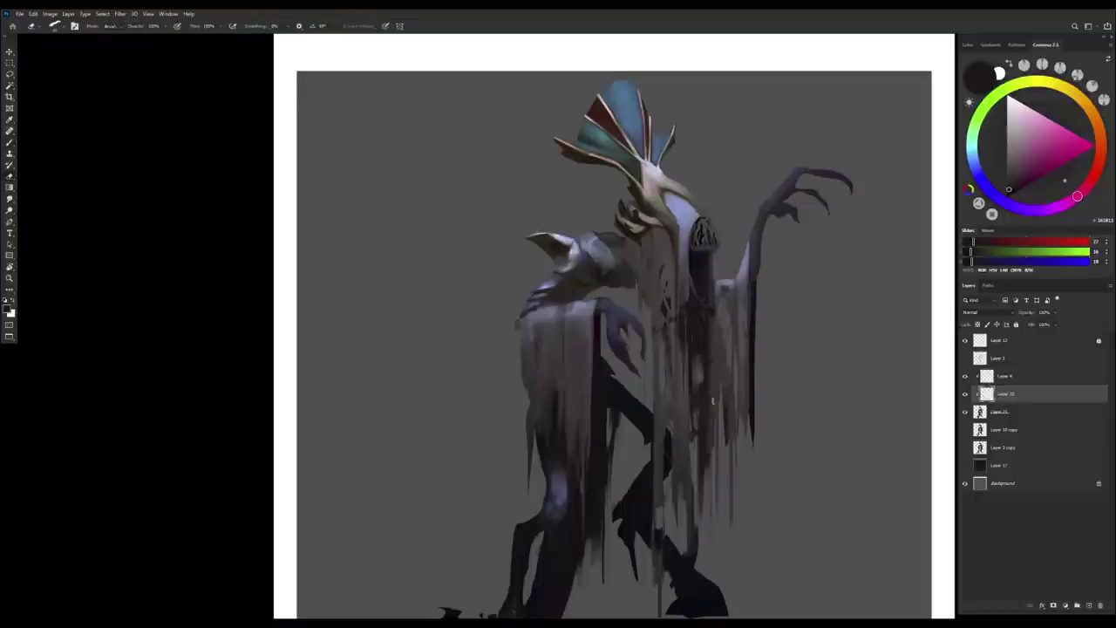
Flip the canvas horizontally and paint thin grey and near-black threads across the dark strip beneath the mask.
alt+click(719, 308)
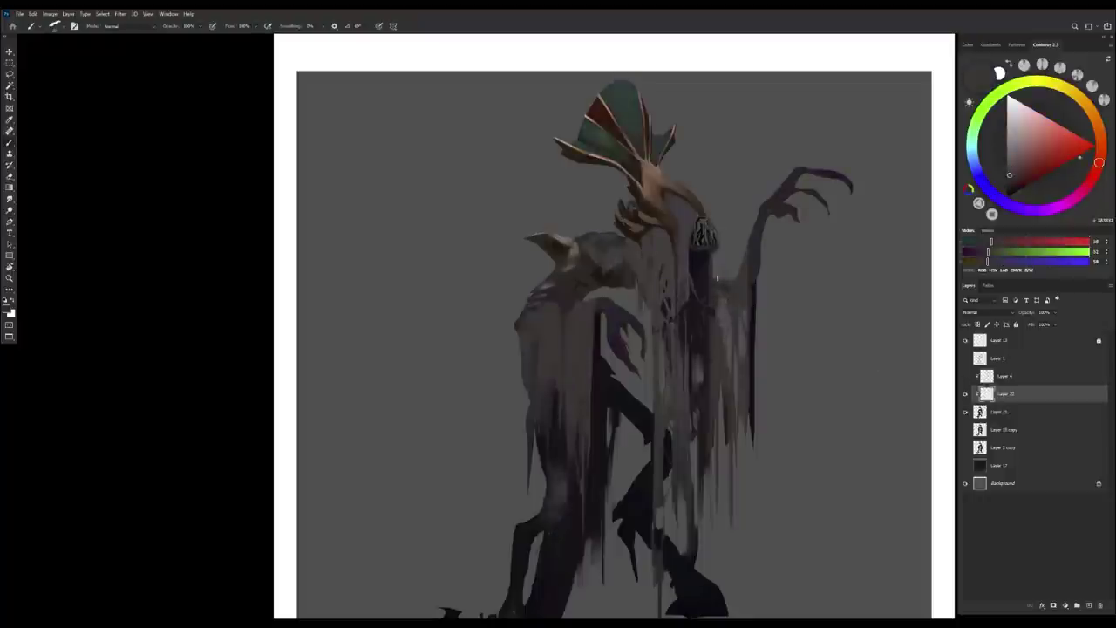
scroll(719, 308, down, 2)
key(ctrl+shift+h)
scroll(653, 387, up, 2)
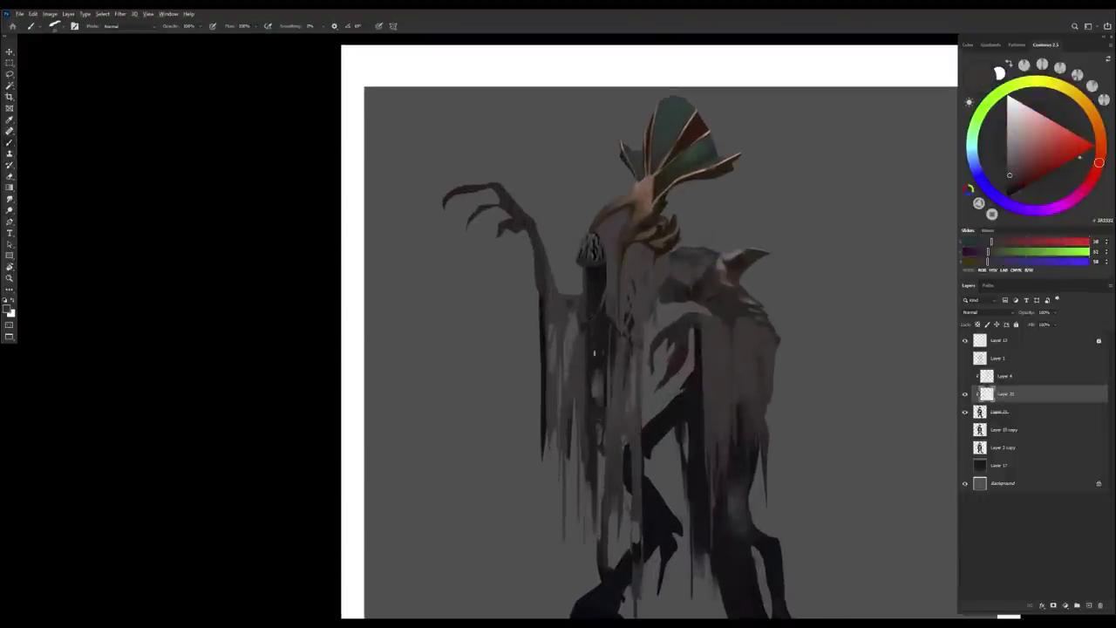
alt+click(598, 302)
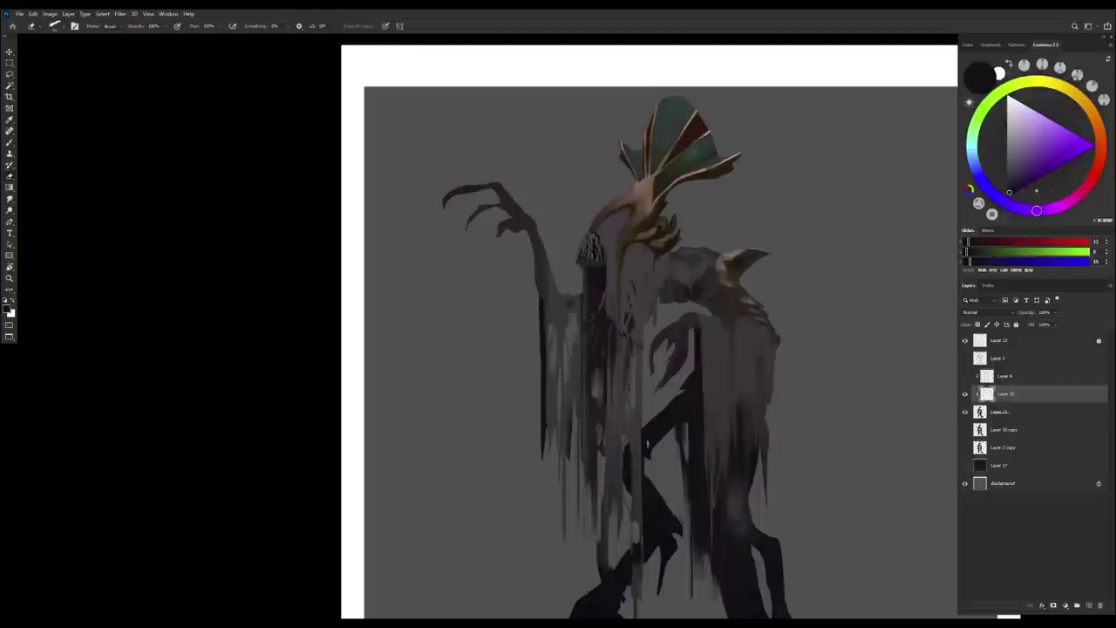
Sample near-black and grey to refine the outer strand under the raised arm, and flip the canvas back.
alt+click(546, 261)
alt+click(545, 329)
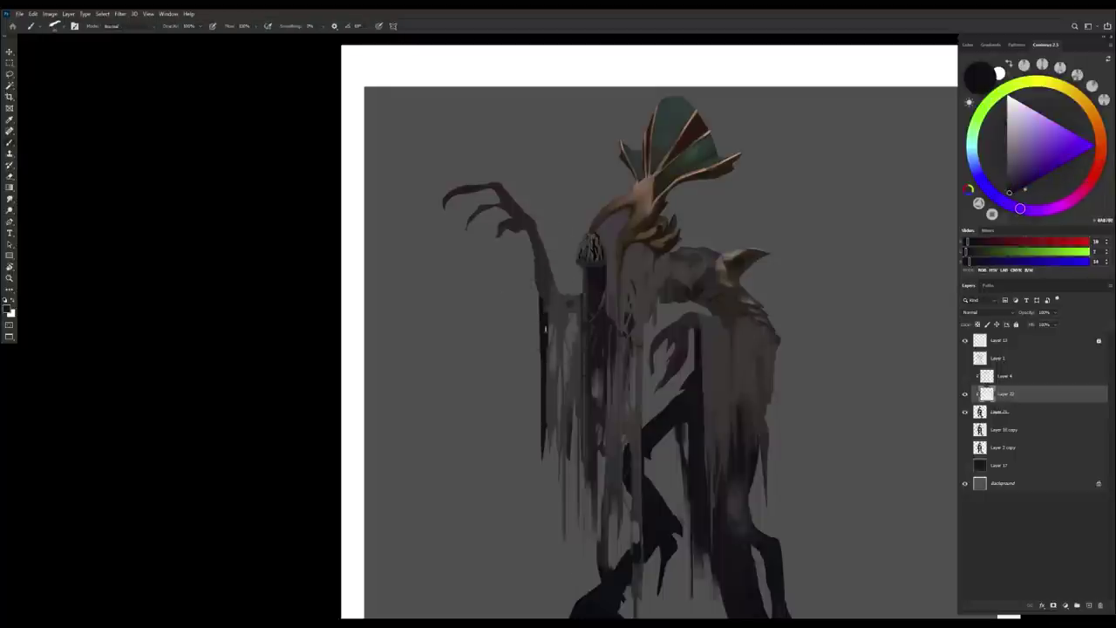
alt+click(549, 425)
key(h)
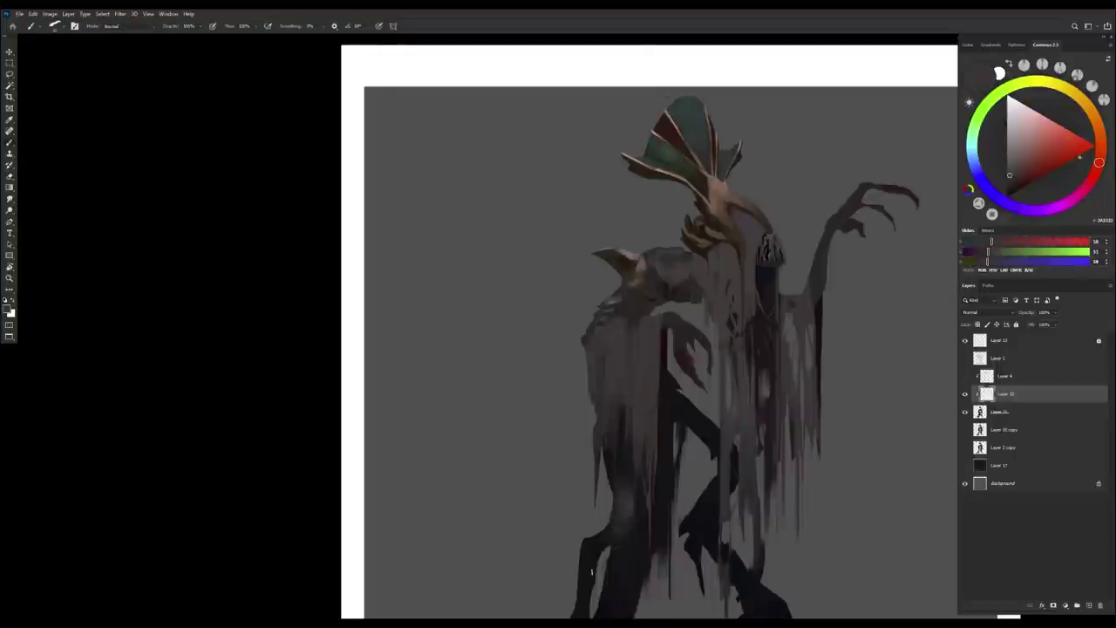
Sample a dark brown and refine the shoulder and the upper edge of its cloth by painting and erasing.
scroll(577, 246, up, 3)
alt+click(578, 246)
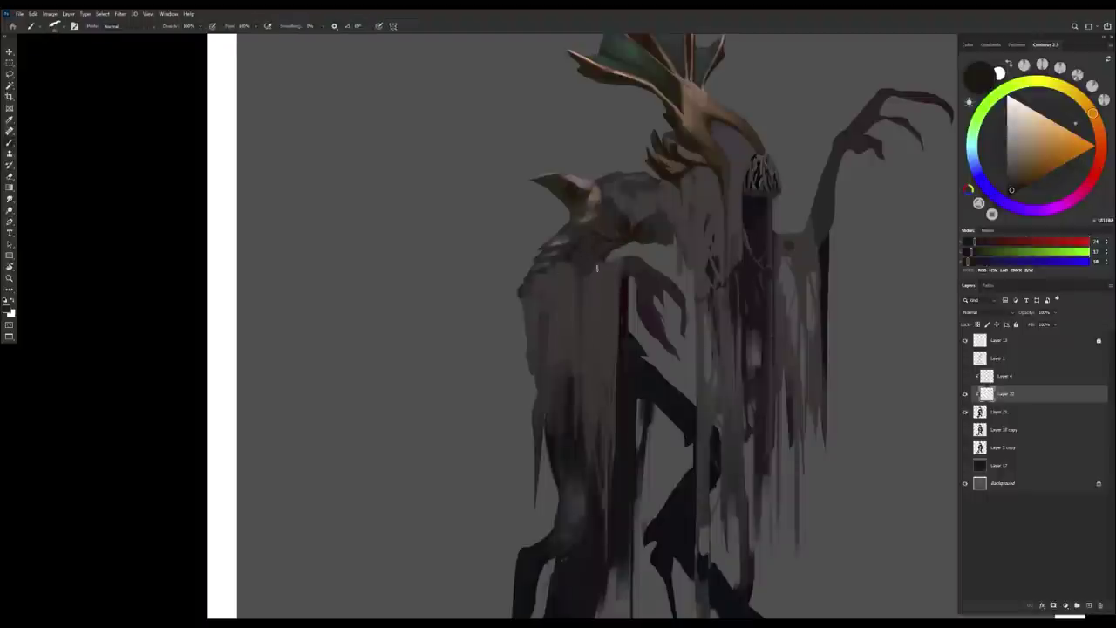
key(e)
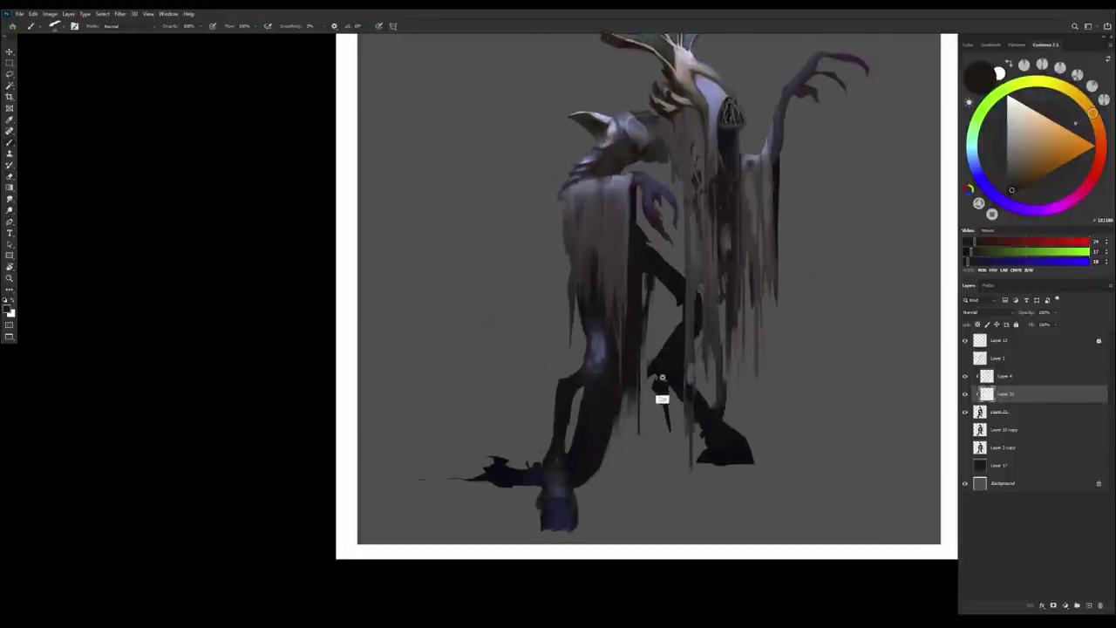
scroll(660, 392, up, 5)
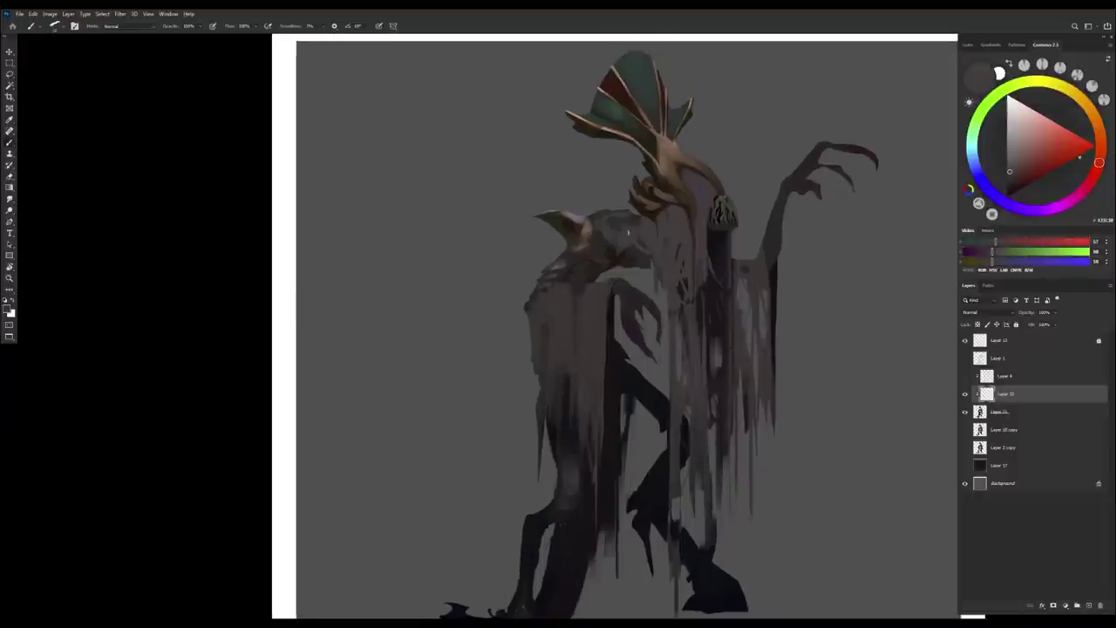
key(ctrl+0)
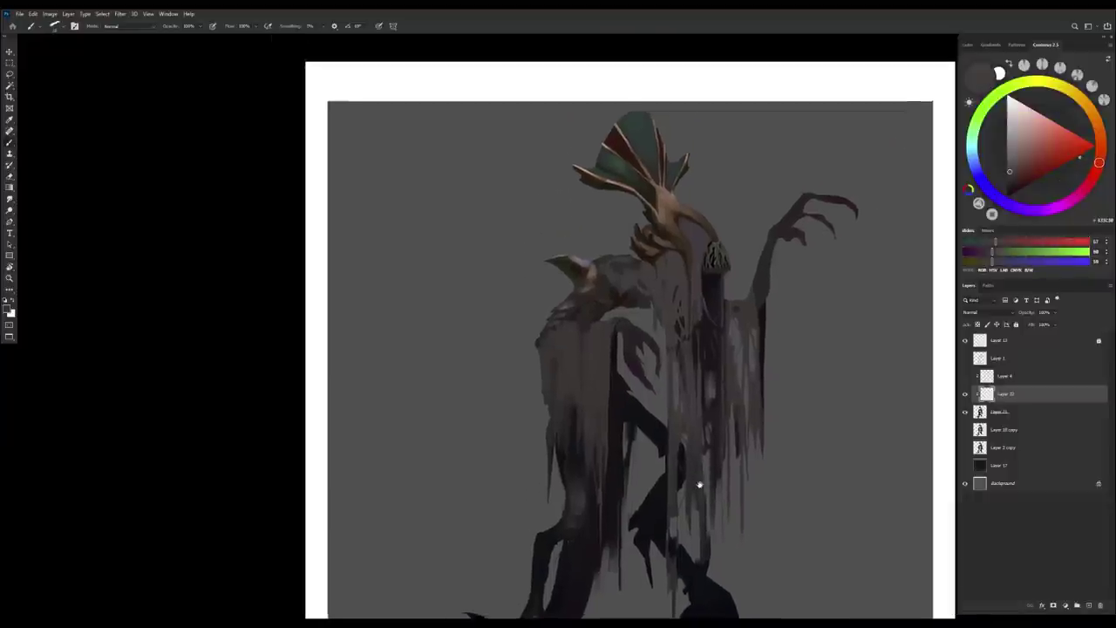
Add a layer beneath the character layer and paint sampled near-black behind the strands under the raised arm.
key(e)
click(1003, 434)
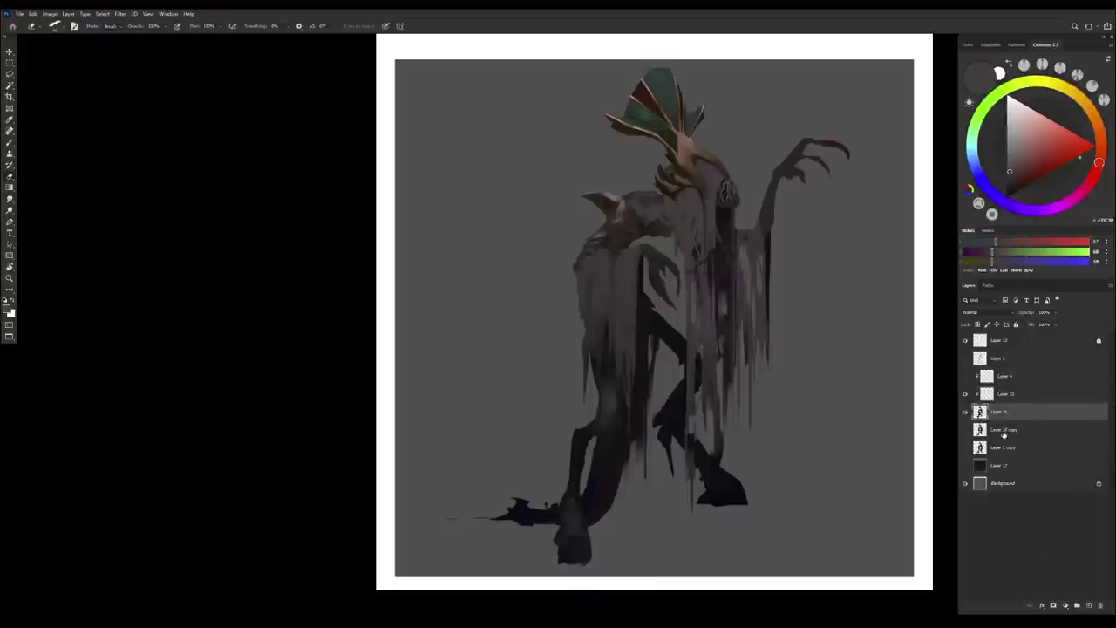
key(ctrl+shift+alt+n)
key(b)
alt+click(767, 262)
mouse_move(743, 245)
mouse_down()
mouse_move(740, 282)
mouse_move(761, 243)
mouse_move(753, 372)
mouse_up()
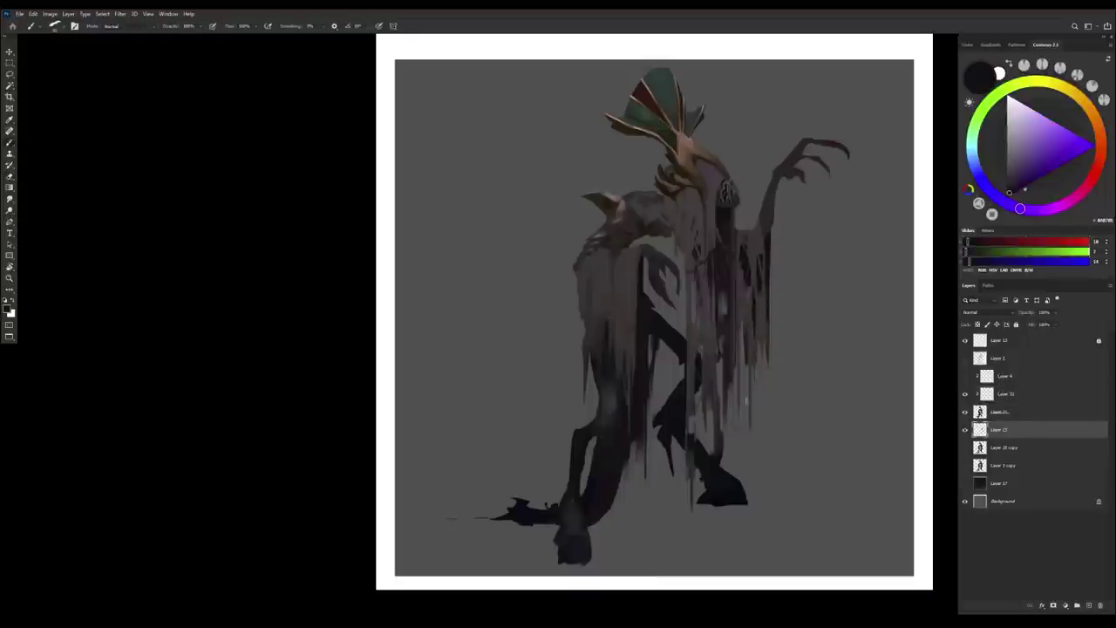
Return to the clipped layer and cut dark purple holes into the shoulder cloth with sampled colours and the eraser.
alt+click(645, 279)
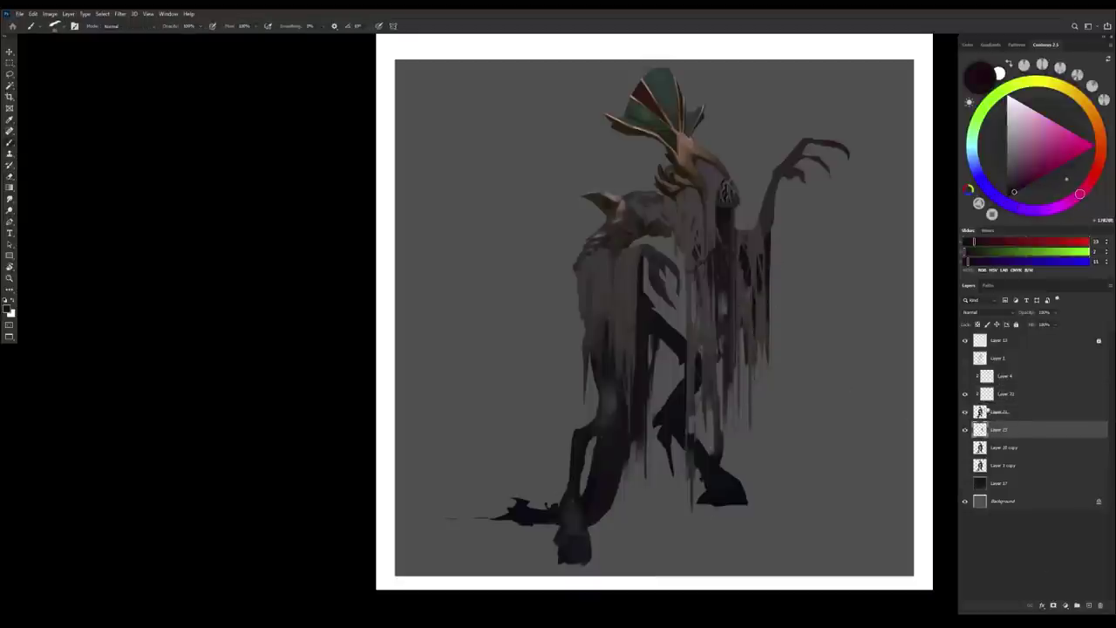
key(alt+bracketright)
key(alt+bracketright)
key(e)
mouse_move(599, 272)
mouse_down()
mouse_move(626, 273)
mouse_move(626, 332)
mouse_up()
key(b)
alt+click(620, 269)
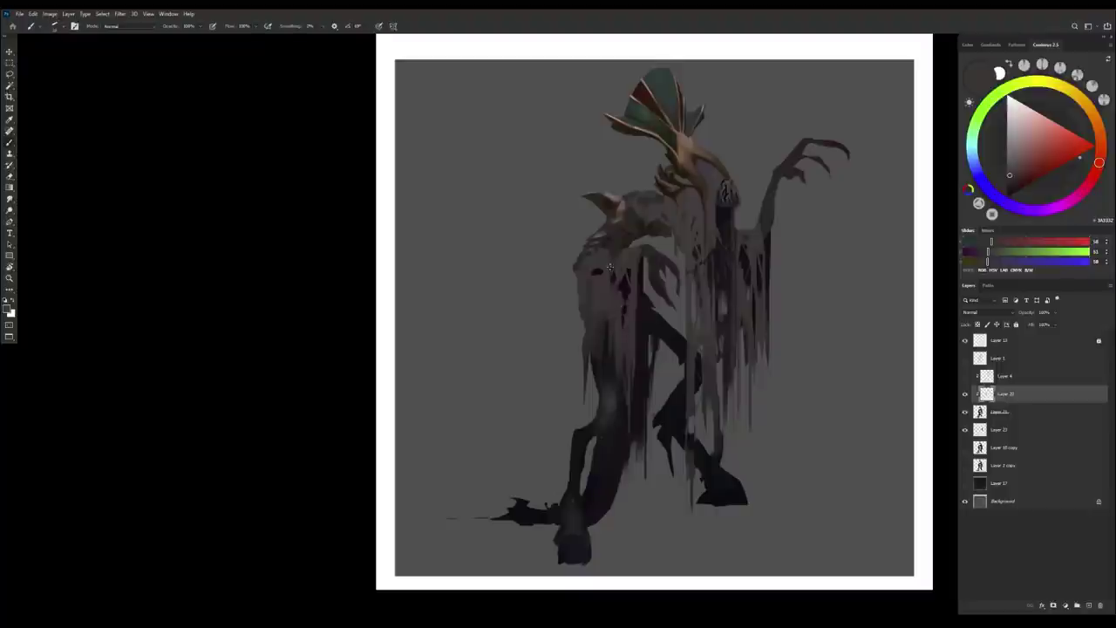
key(e)
Show Layer 4, lasso the purple holes in the shoulder cloth, and lower their saturation and lightness with Hue/Saturation.
scroll(614, 384, down, 2)
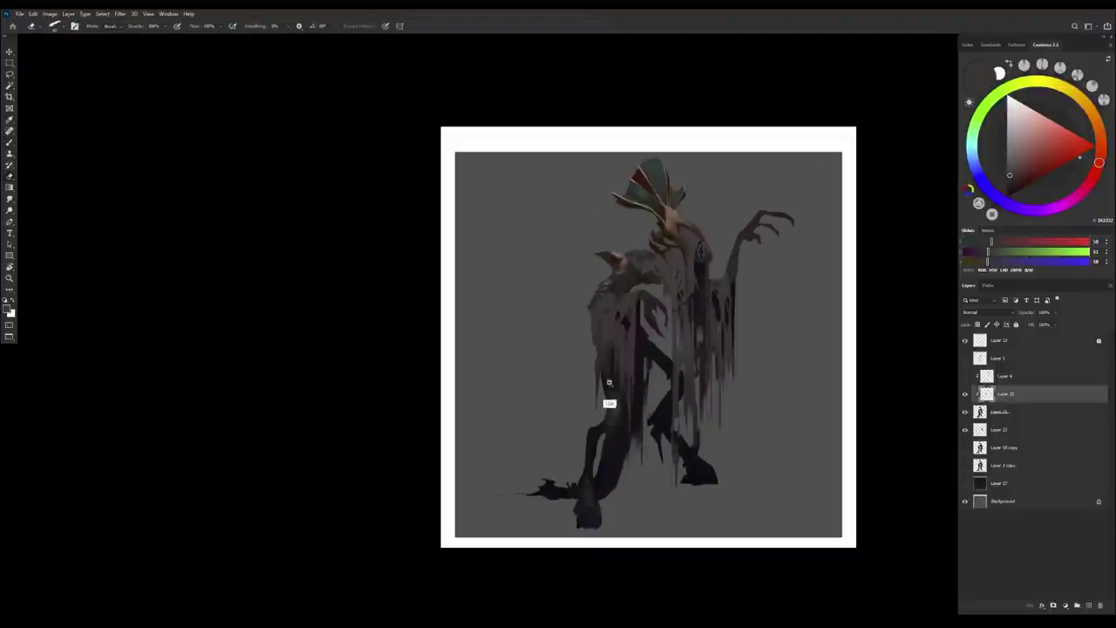
scroll(668, 474, up, 1)
click(965, 375)
scroll(634, 325, up, 1)
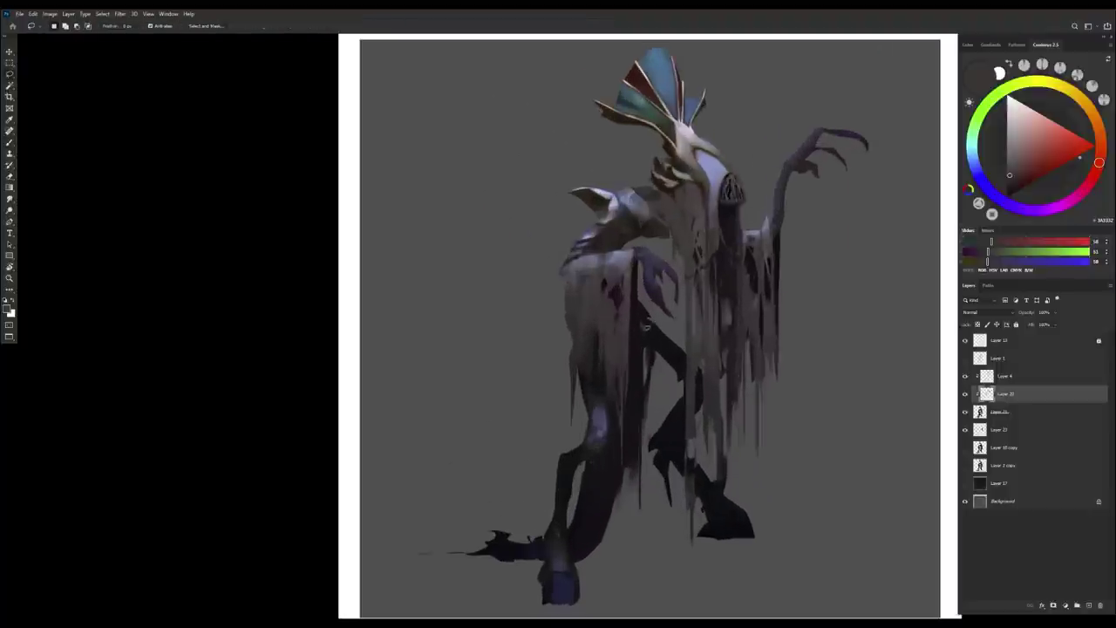
key(l)
drag(624, 266, 612, 342)
key(ctrl+u)
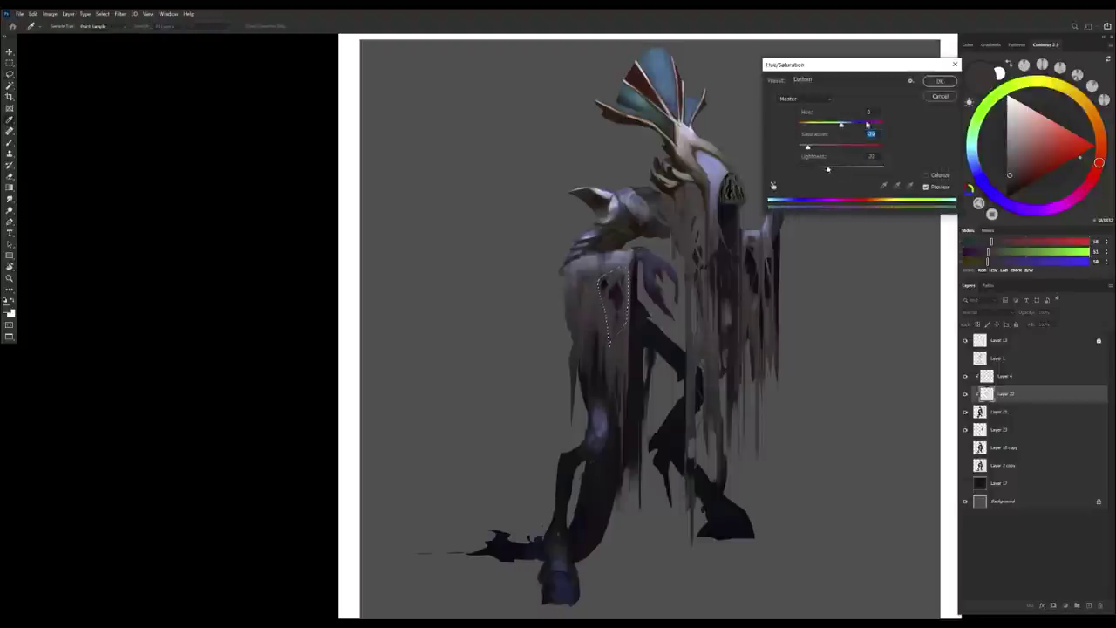
key(Return)
key(ctrl+d)
key(b)
Merge the clipped detail layer down into the character layer and flip the canvas horizontally.
scroll(612, 450, down, 1)
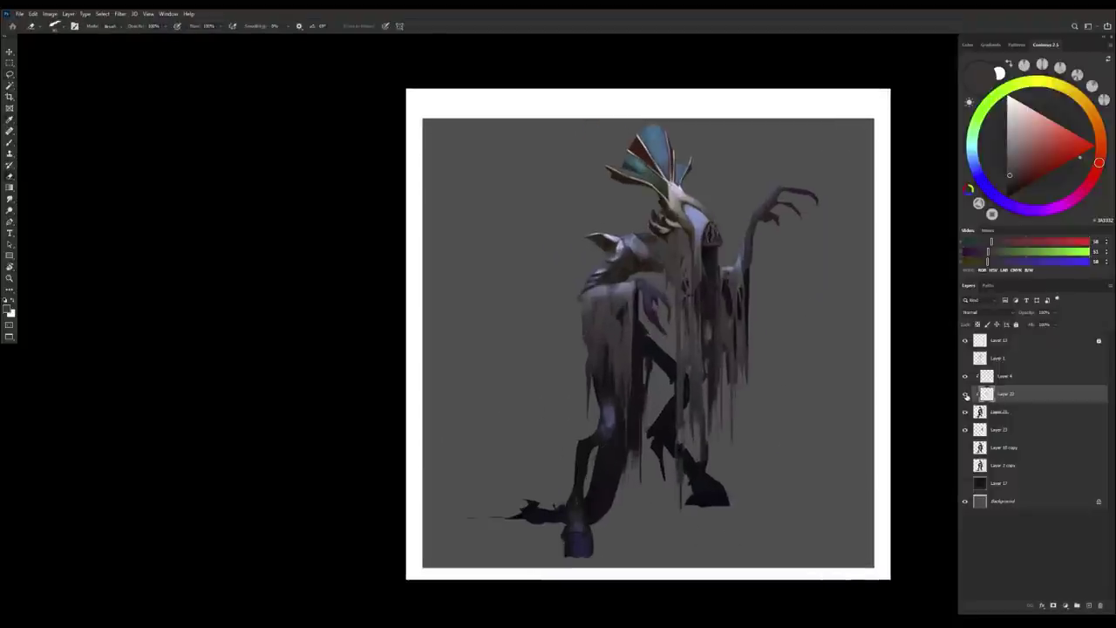
key(ctrl+e)
key(h)
scroll(614, 325, up, 1)
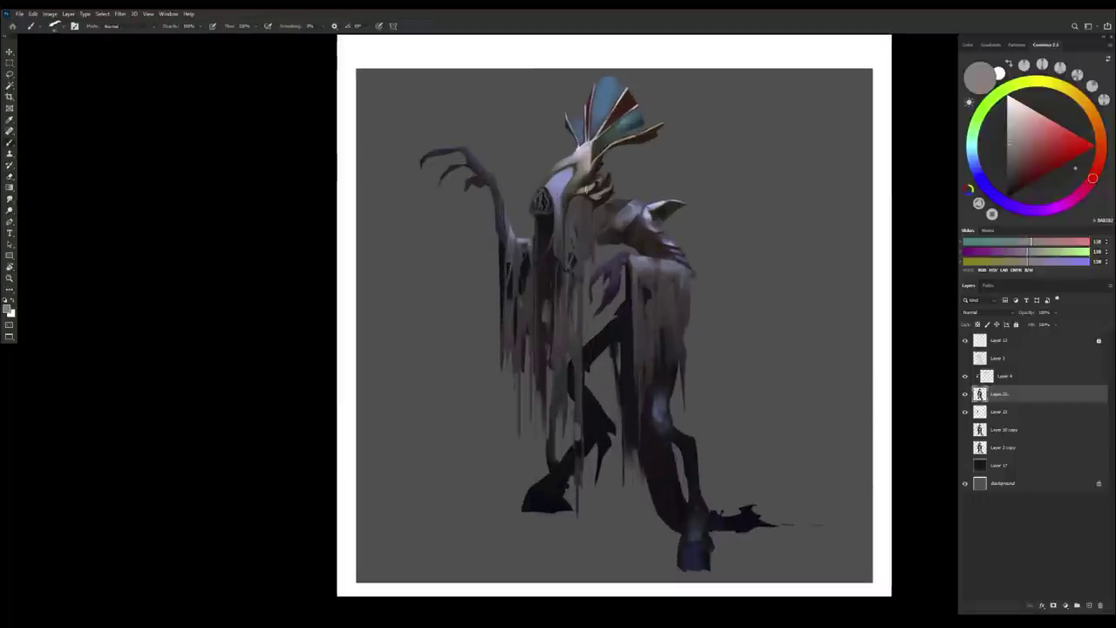
Hide Layer 4, add a new clipped layer above the character, and paint brown accents at the top of the shoulder cloth.
click(965, 375)
click(1004, 375)
click(1000, 395)
key(ctrl+shift+alt+n)
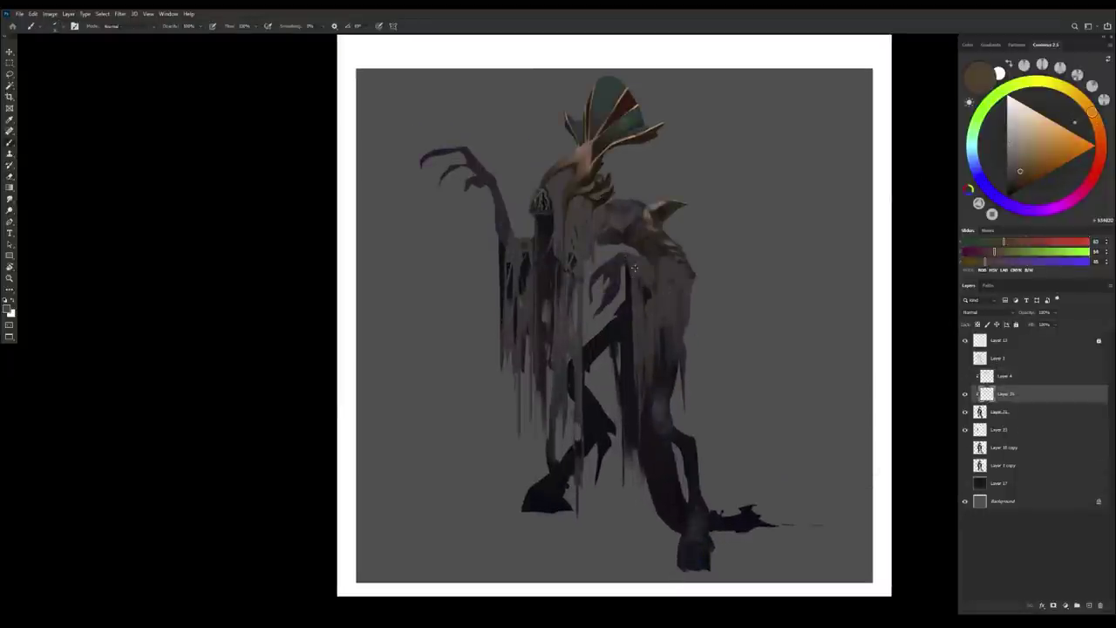
drag(635, 269, 638, 279)
scroll(637, 370, up, 2)
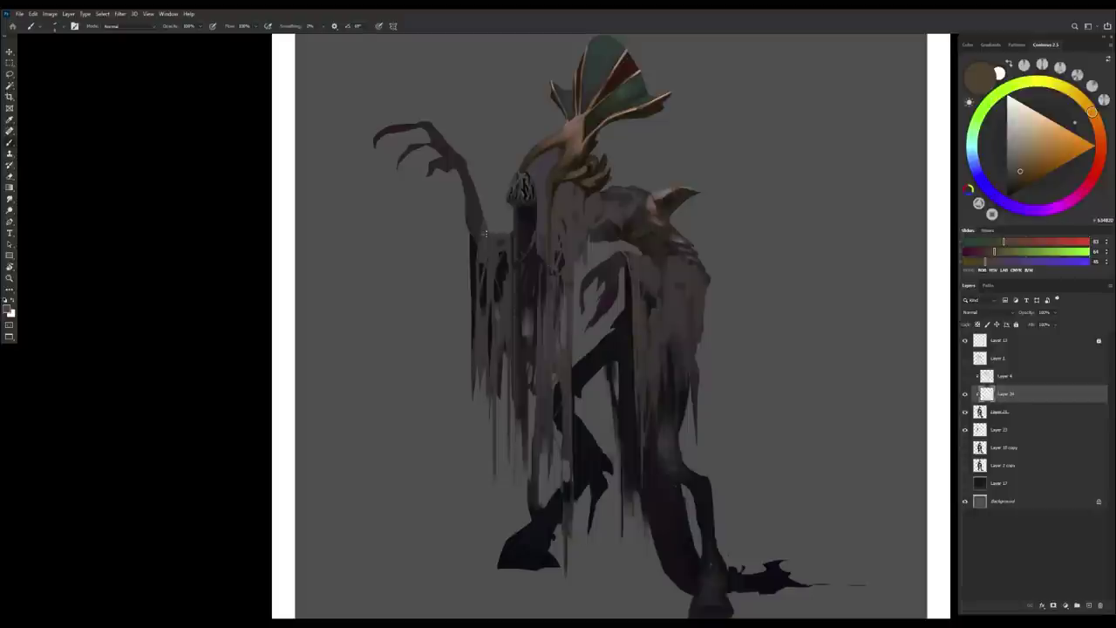
Flip the canvas back, add another clipped layer, and paint sampled dark red and green-black tones around the lowered arm's cloth edge.
key(XF86AudioRaiseVolume)
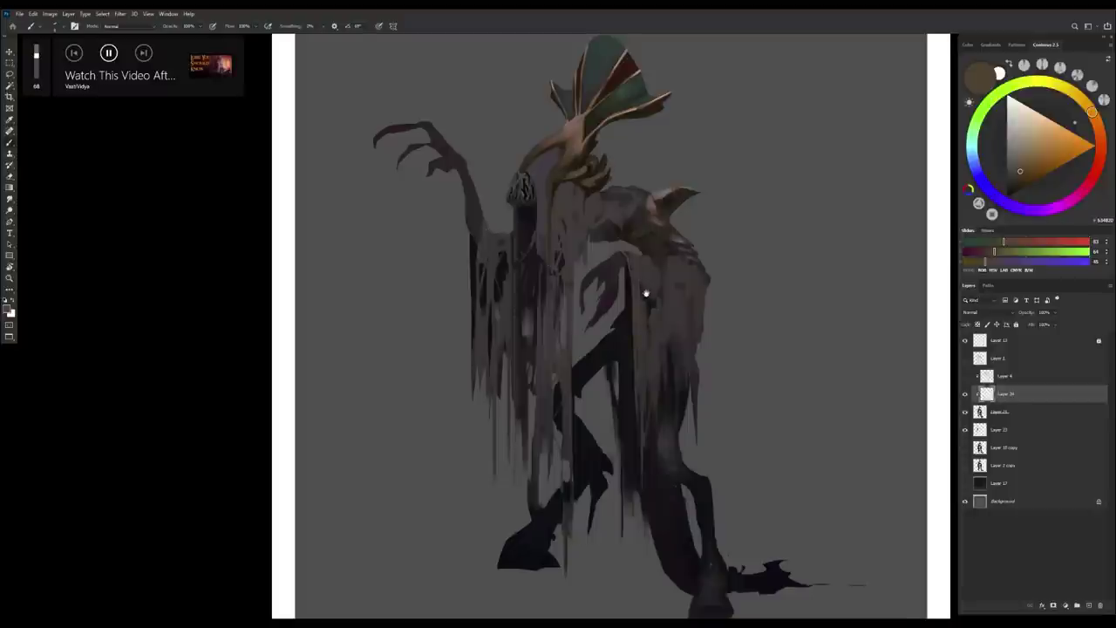
key(h)
key(ctrl+shift+alt+n)
alt+click(626, 118)
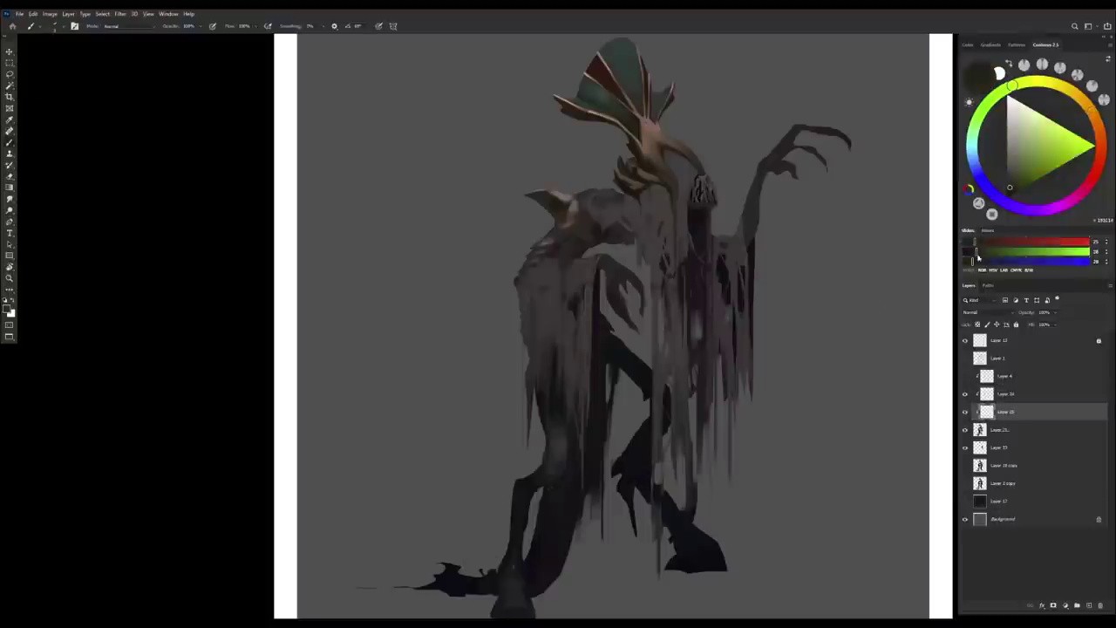
alt+click(593, 258)
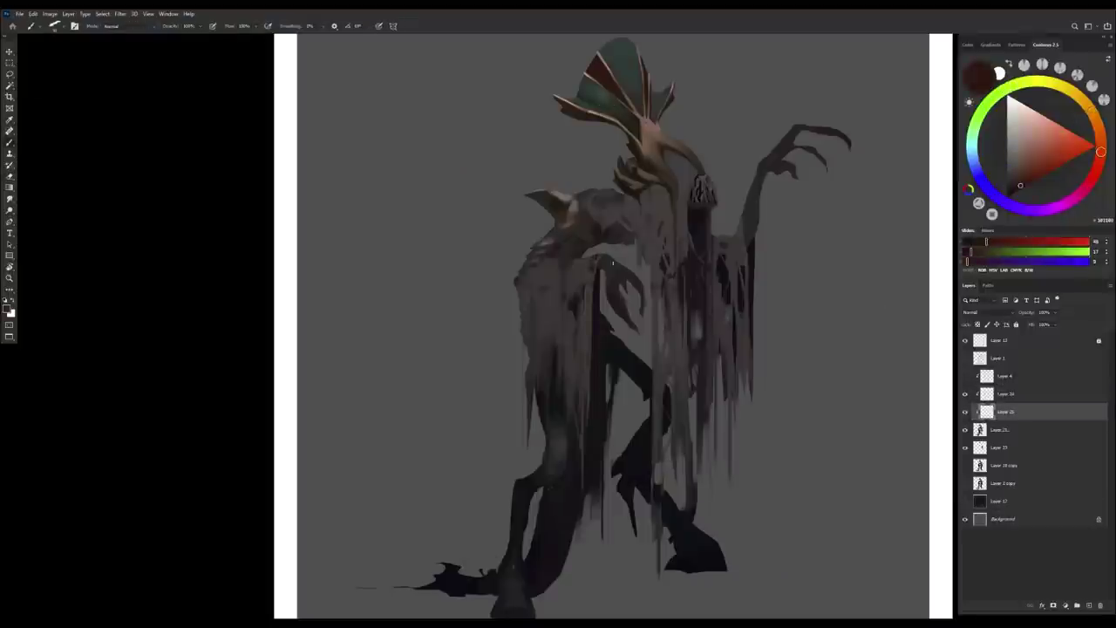
alt+click(593, 287)
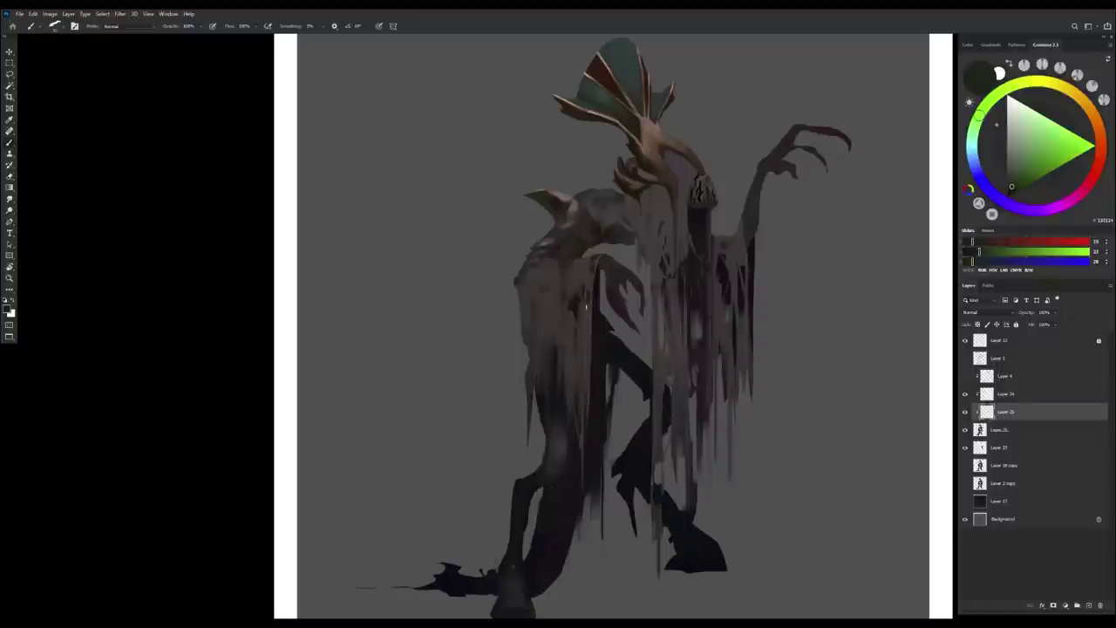
Sample dark red and green-black tones and extend the Layer 25 accents down the cloth edge under the lowered arm.
click(976, 246)
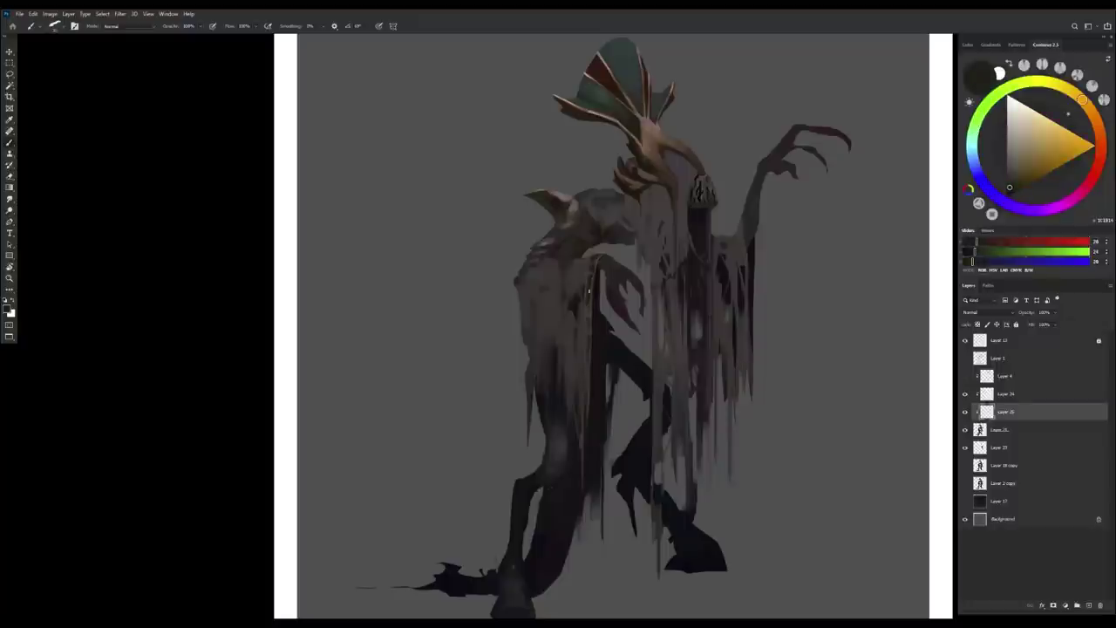
alt+click(612, 112)
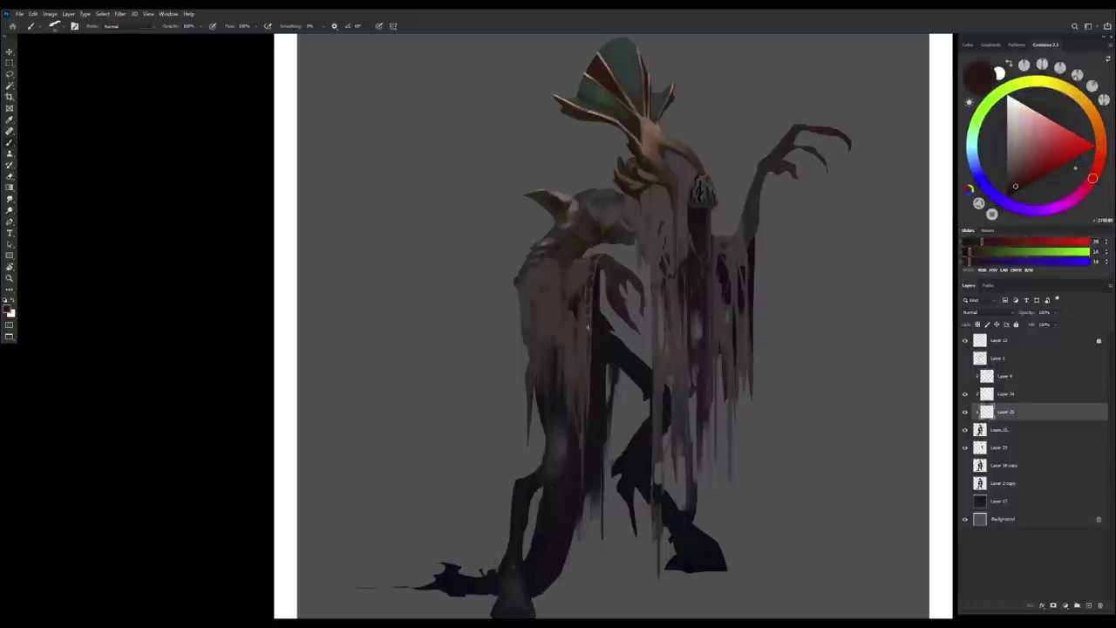
drag(587, 327, 680, 297)
alt+click(680, 297)
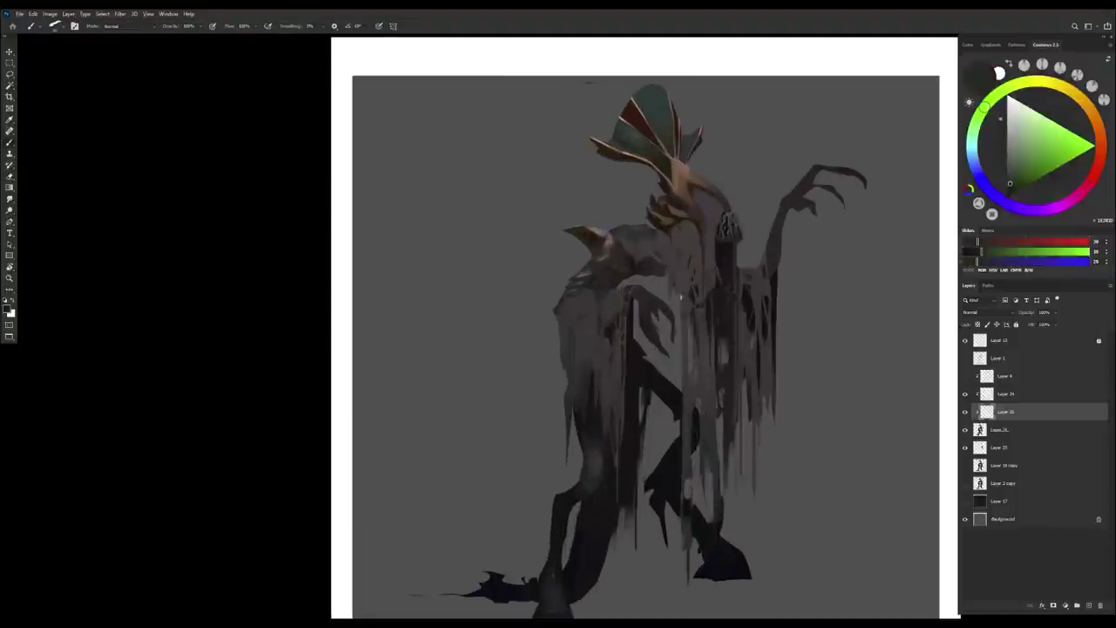
Show Layer 4 and apply Hue/Saturation to Layer 25 with saturation -53 and lightness -19.
click(966, 375)
scroll(712, 373, down, 3)
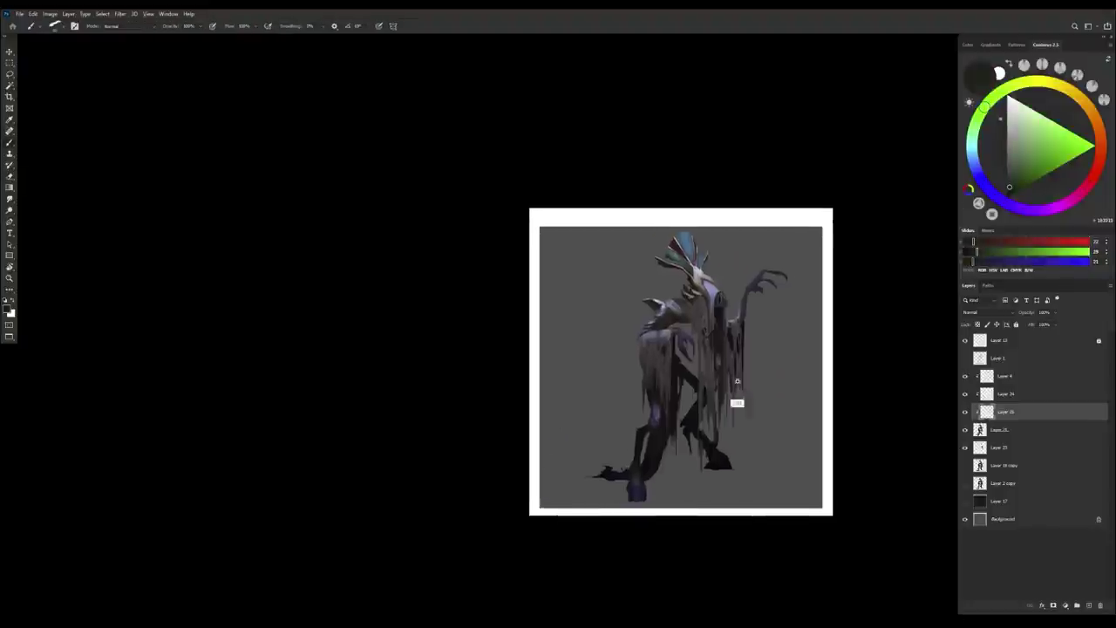
scroll(696, 355, up, 2)
key(e)
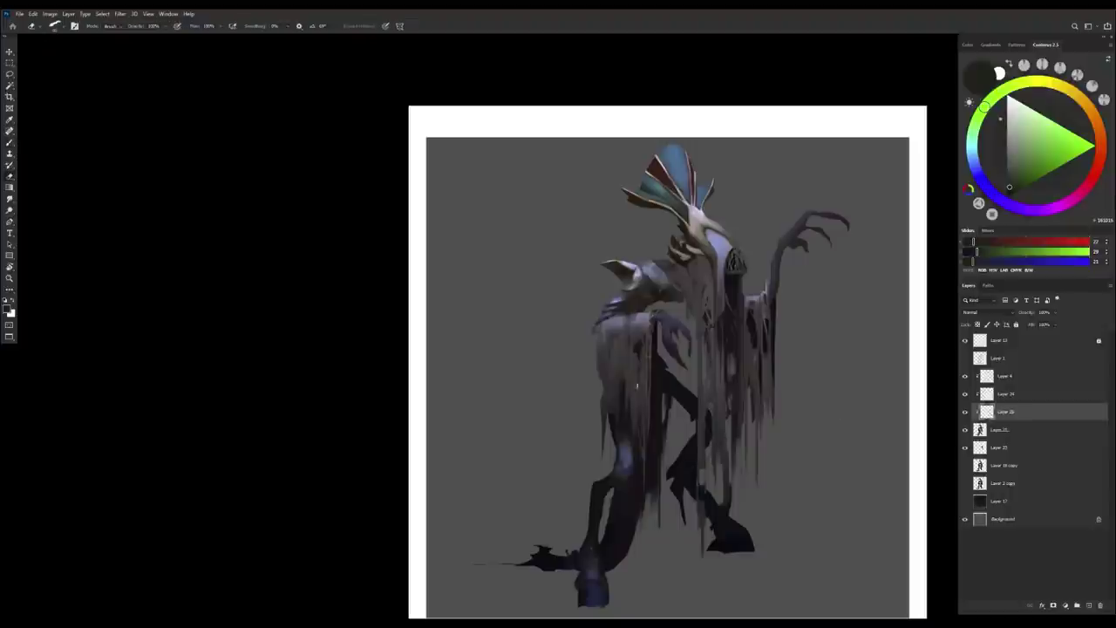
drag(1055, 312, 1042, 323)
key(ctrl+u)
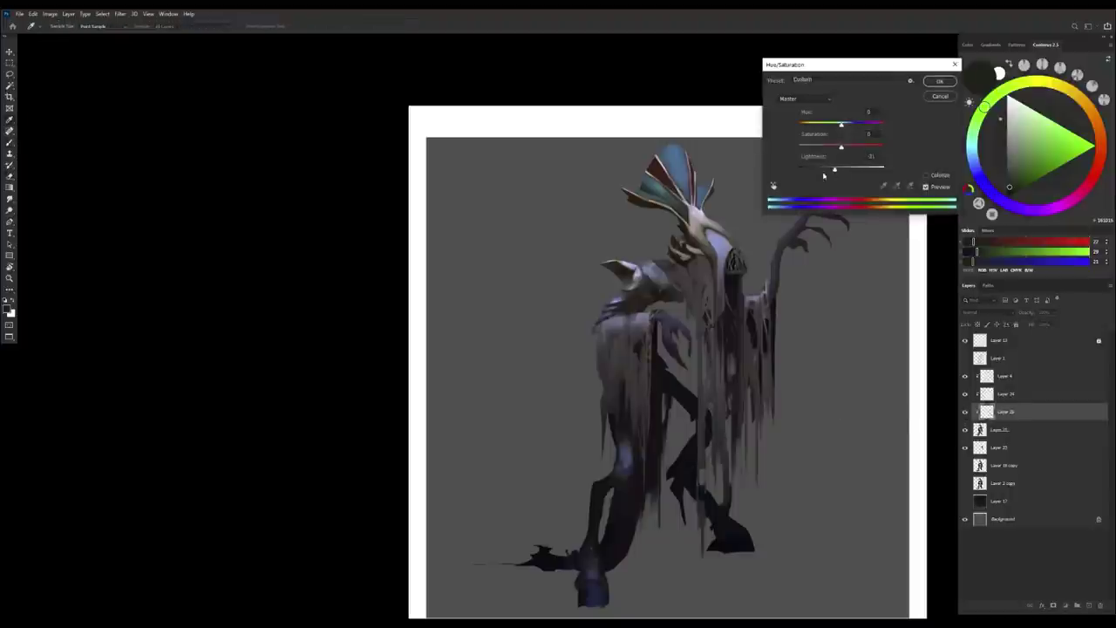
drag(824, 171, 835, 171)
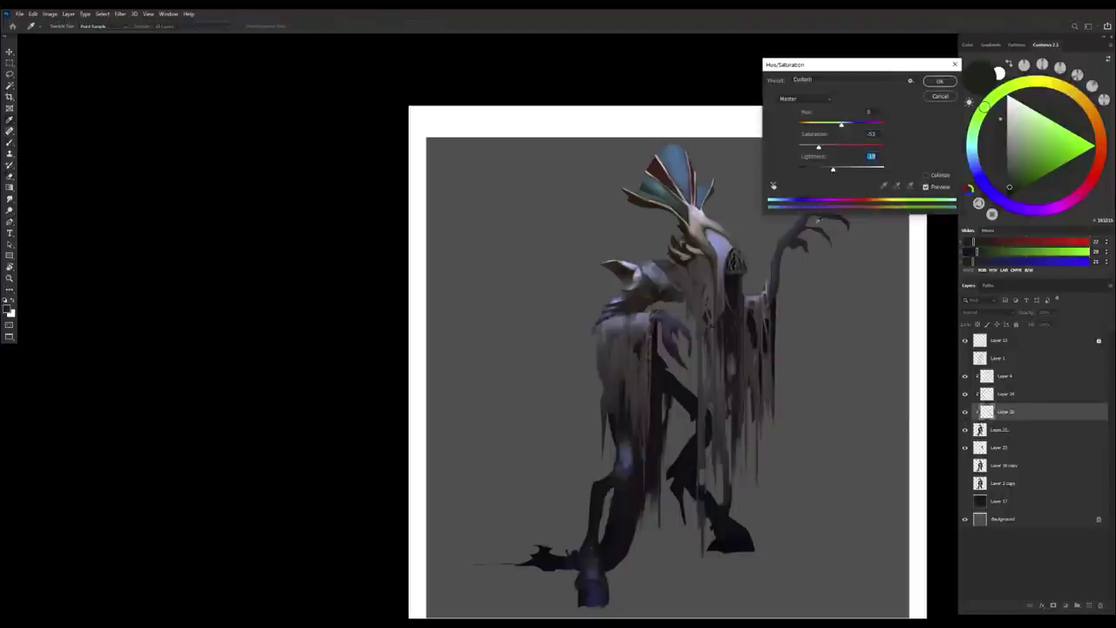
key(Return)
Add a new layer above Layer 4 and paint a sampled dark brown strap across the shoulder, trimming it with the eraser.
scroll(673, 454, up, 2)
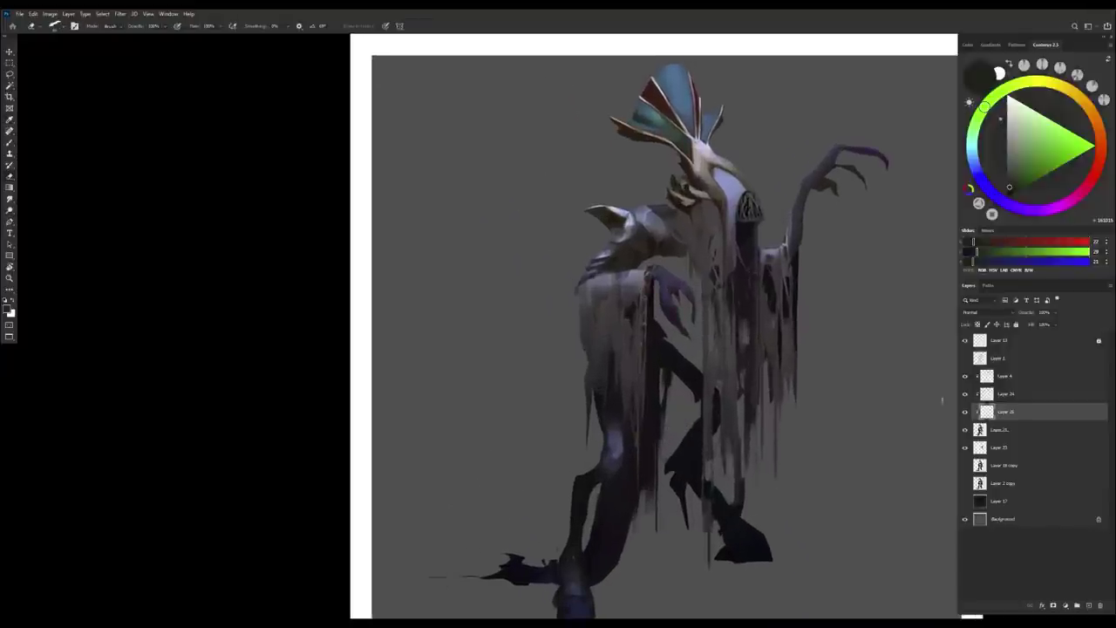
key(b)
key(ctrl+shift+alt+n)
alt+click(650, 252)
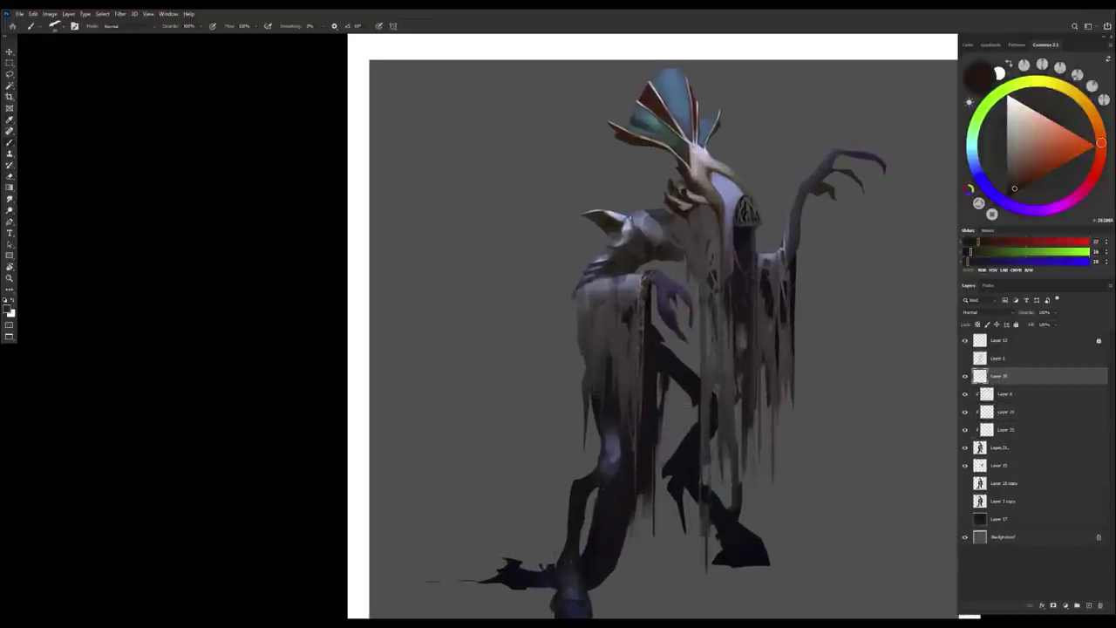
key(e)
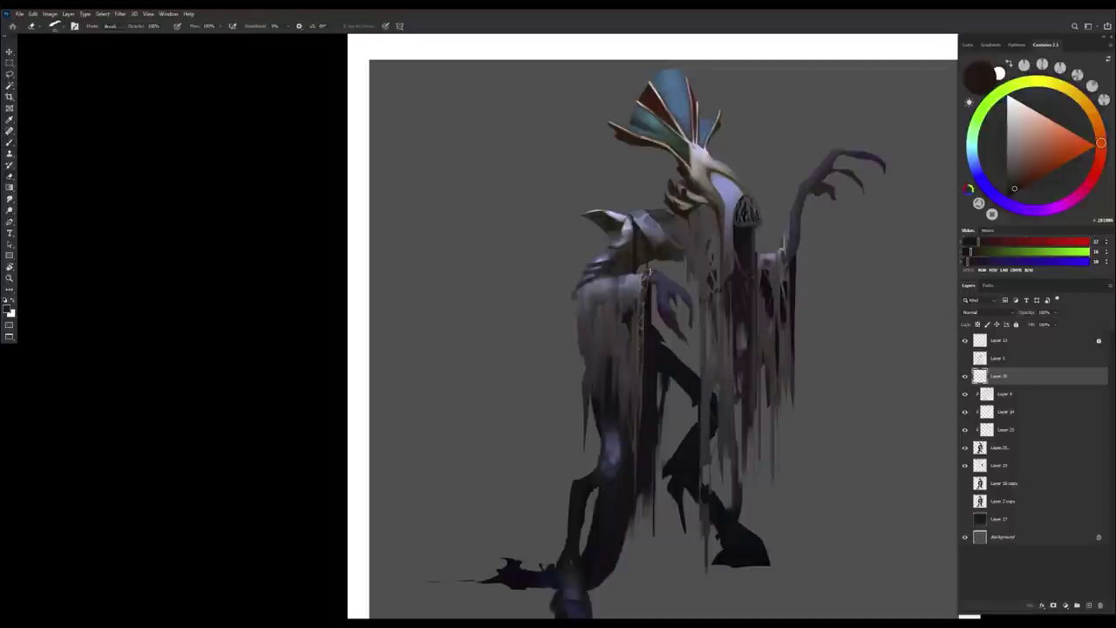
key(b)
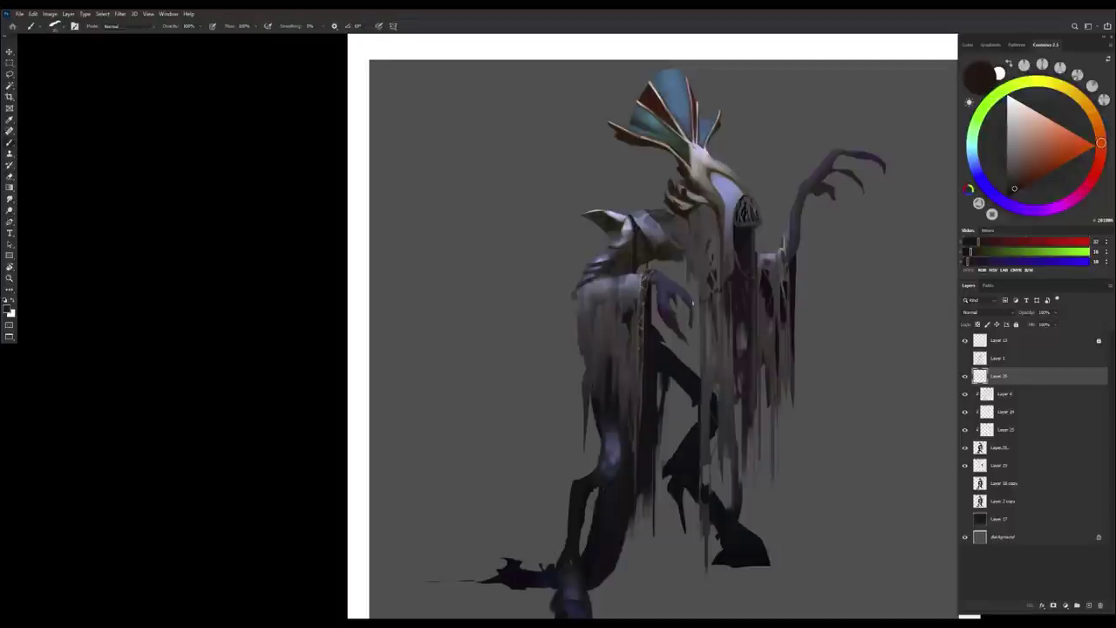
scroll(651, 246, up, 1)
Add a layer clipped to the strap, paint brown tones along it, and erase the excess.
alt+click(860, 182)
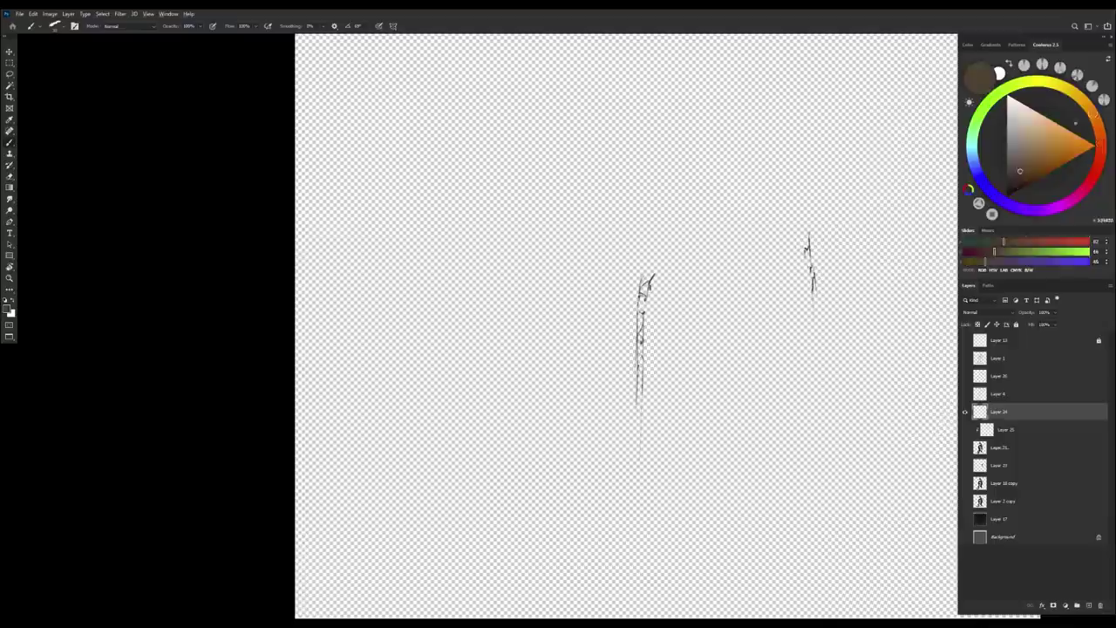
key(ctrl+shift+alt+n)
key(ctrl+alt+g)
mouse_move(632, 221)
mouse_down()
mouse_move(633, 277)
mouse_move(649, 257)
mouse_move(633, 277)
mouse_up()
key(e)
key(b)
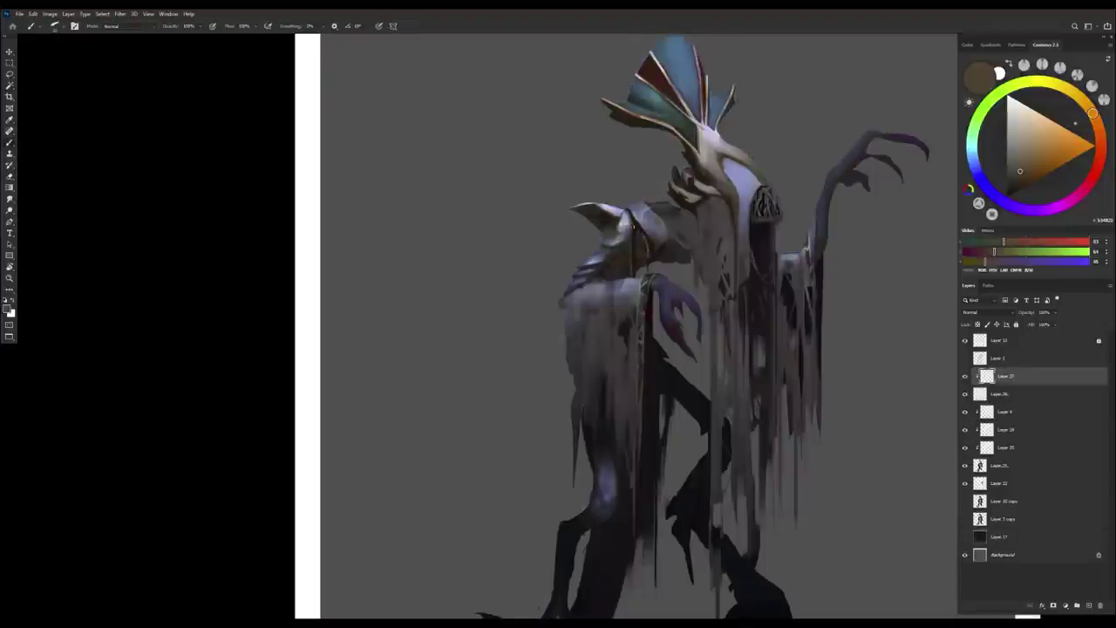
key(e)
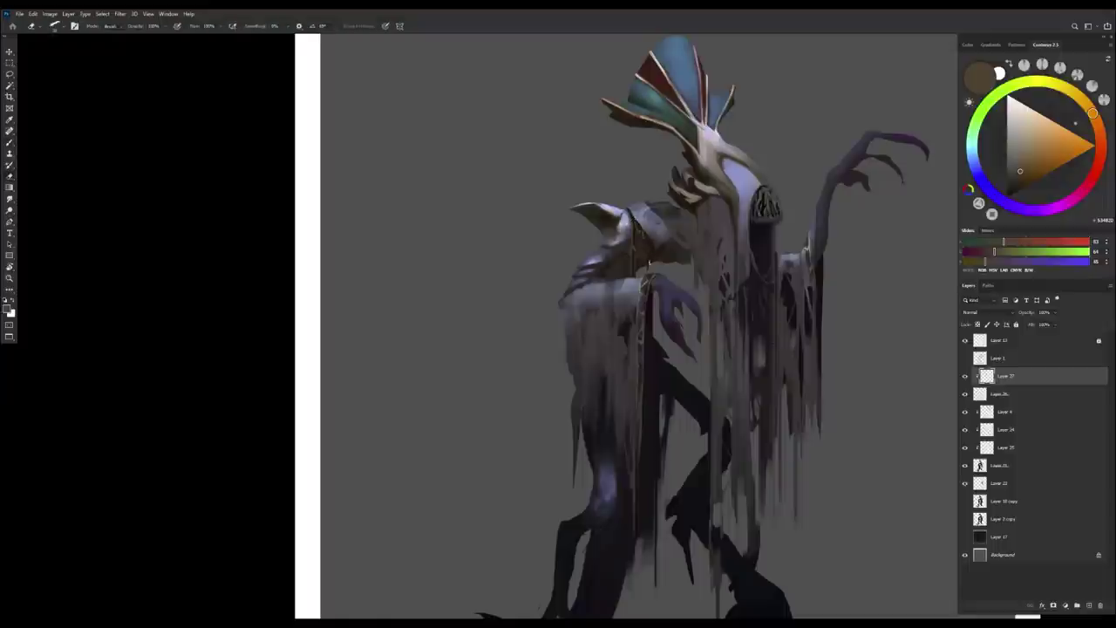
Select the strap's base layer, Layer 26, and adjust its saturation and lightness with Hue/Saturation.
key(ctrl+0)
scroll(696, 368, up, 2)
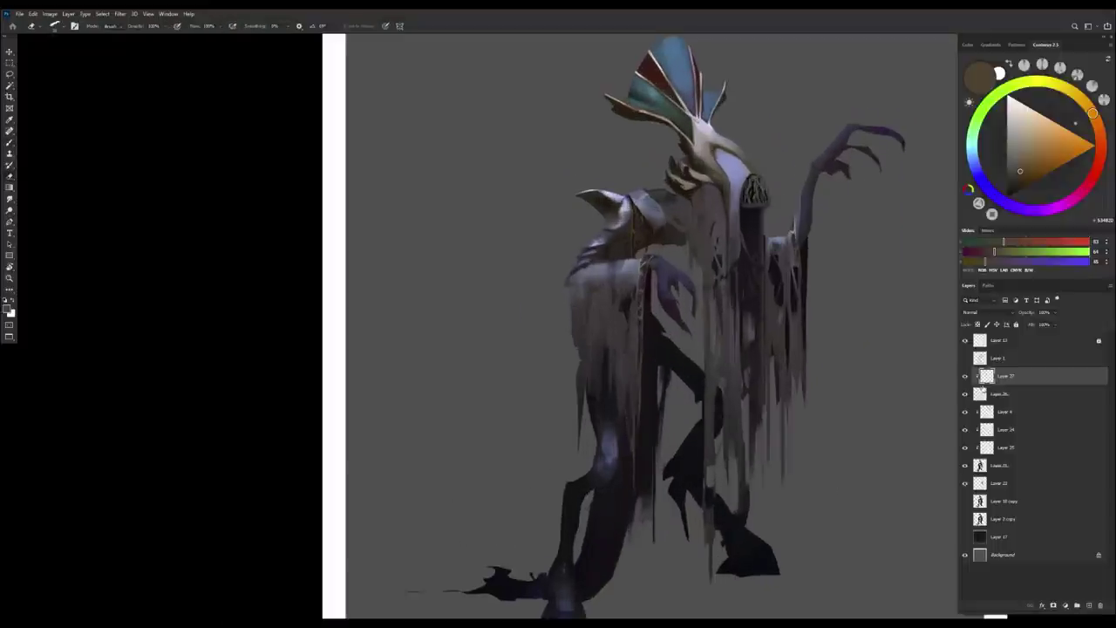
click(995, 393)
key(ctrl+u)
drag(841, 147, 832, 146)
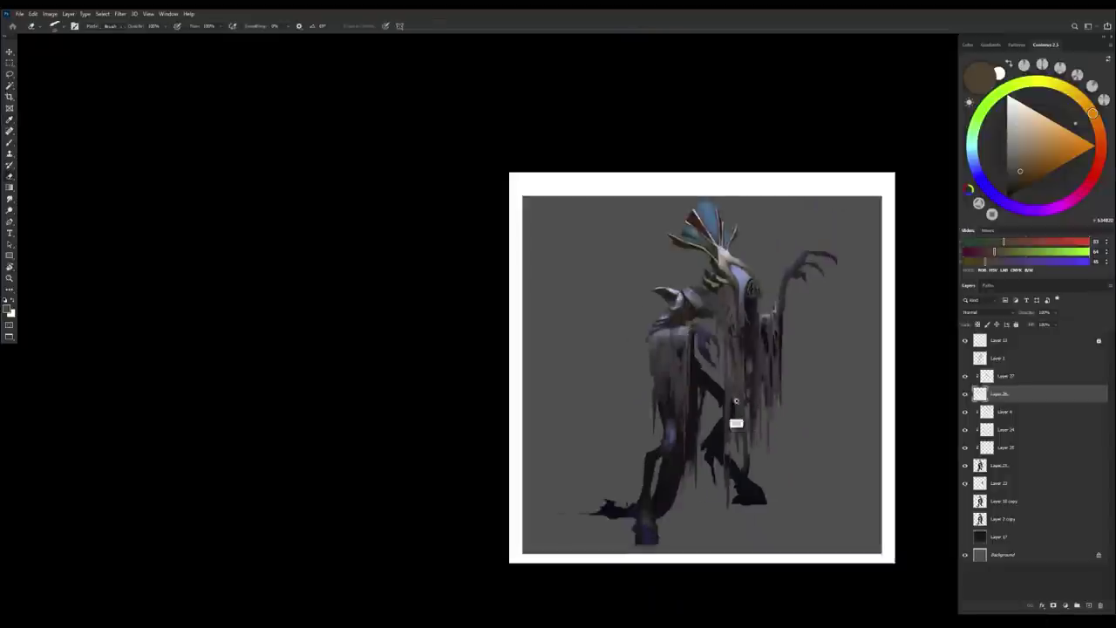
scroll(663, 349, up, 2)
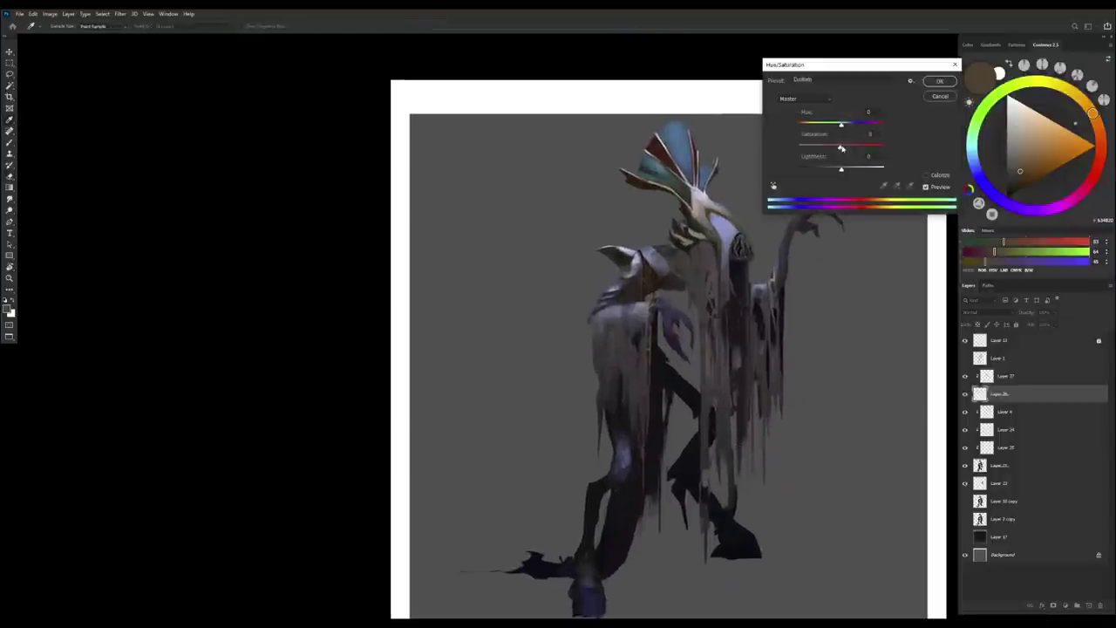
drag(841, 170, 843, 171)
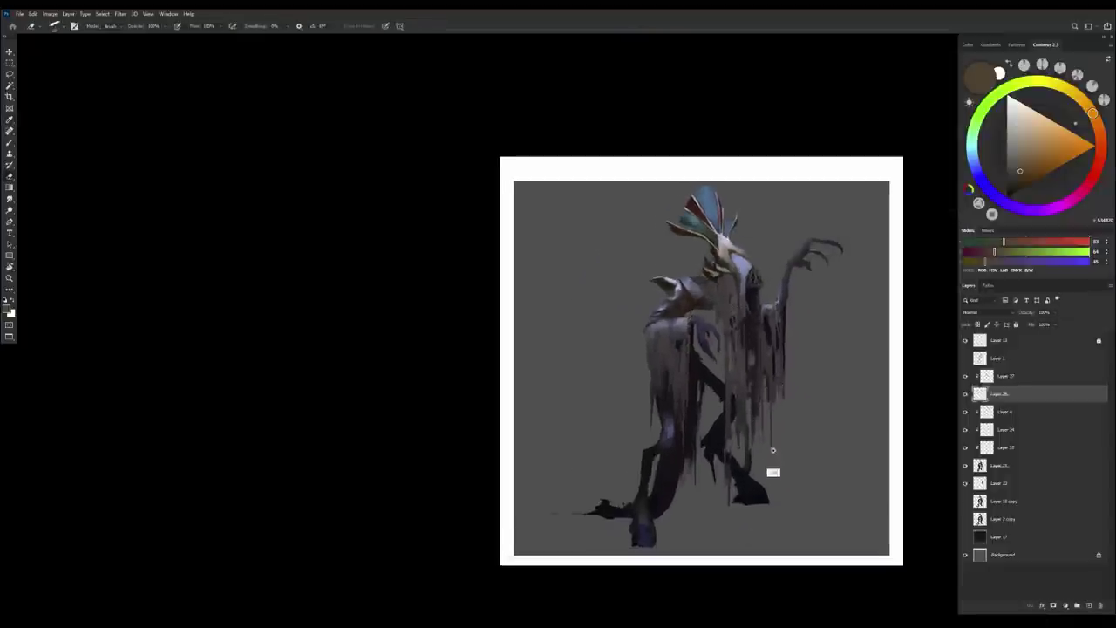
Flip the canvas horizontally, then add a clipped Vivid Light layer above Layer 27 and raise its saturation with Hue/Saturation.
key(ctrl+shift+h)
key(ctrl+plus)
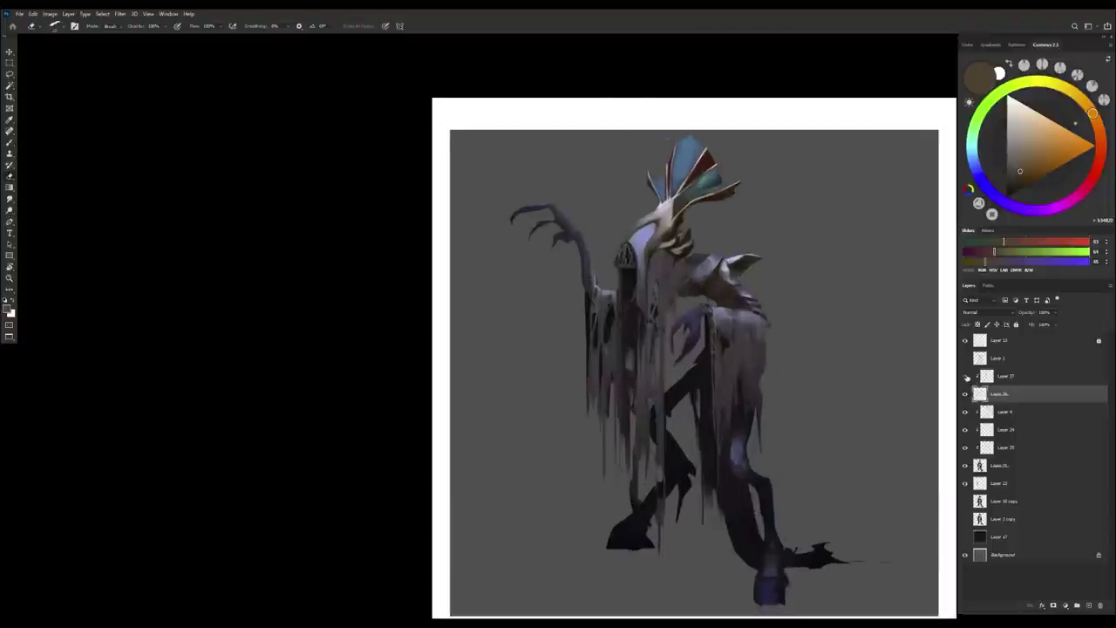
click(998, 375)
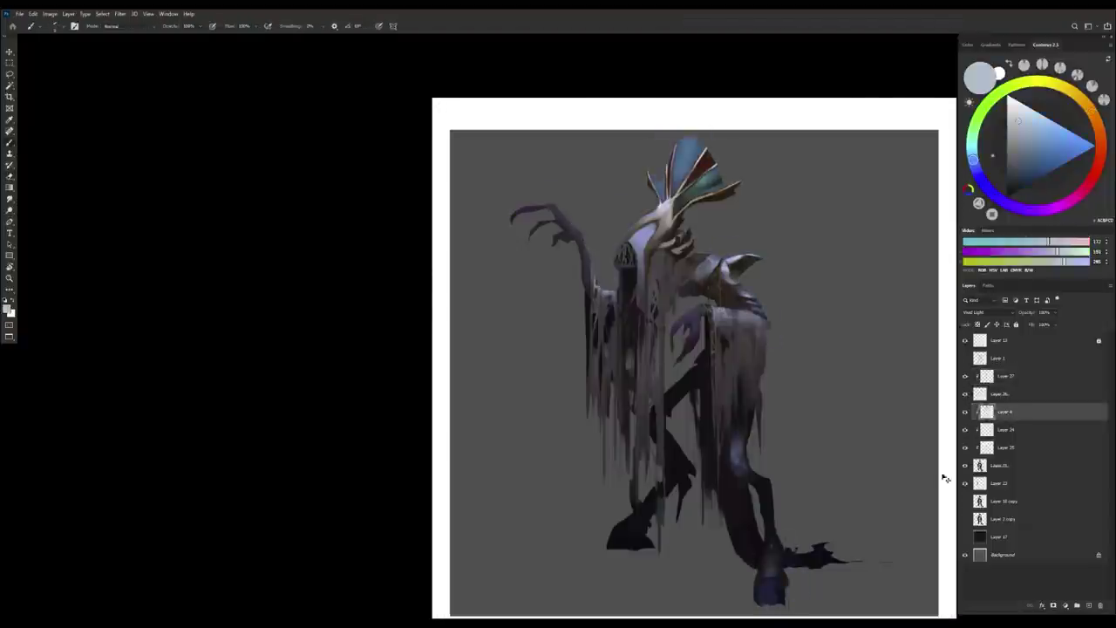
key(ctrl+shift+alt+n)
click(985, 312)
click(972, 437)
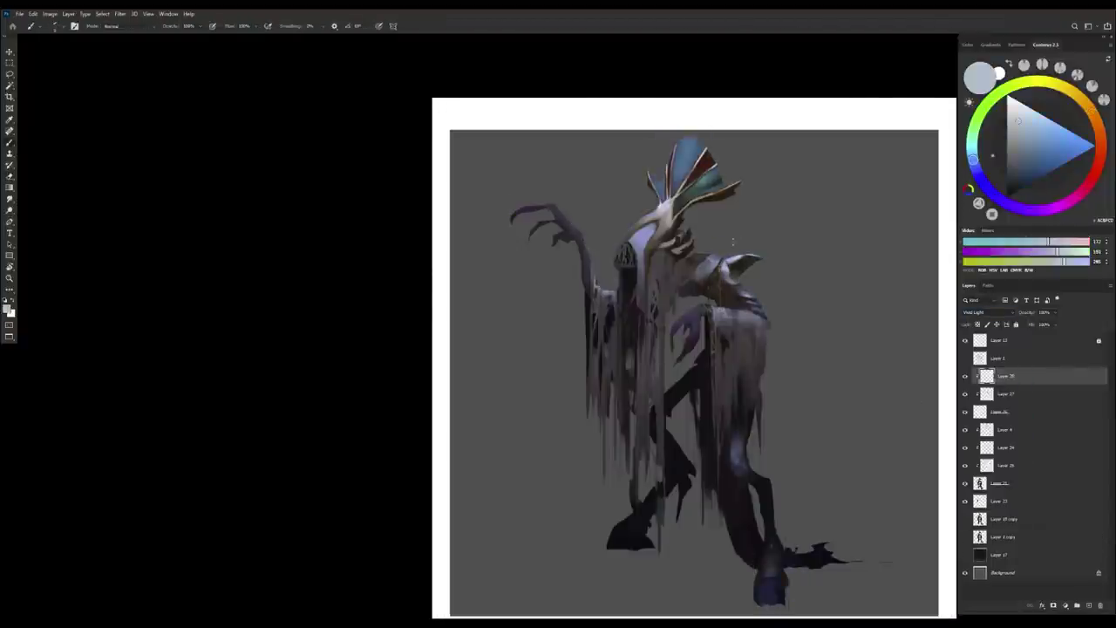
key(ctrl+u)
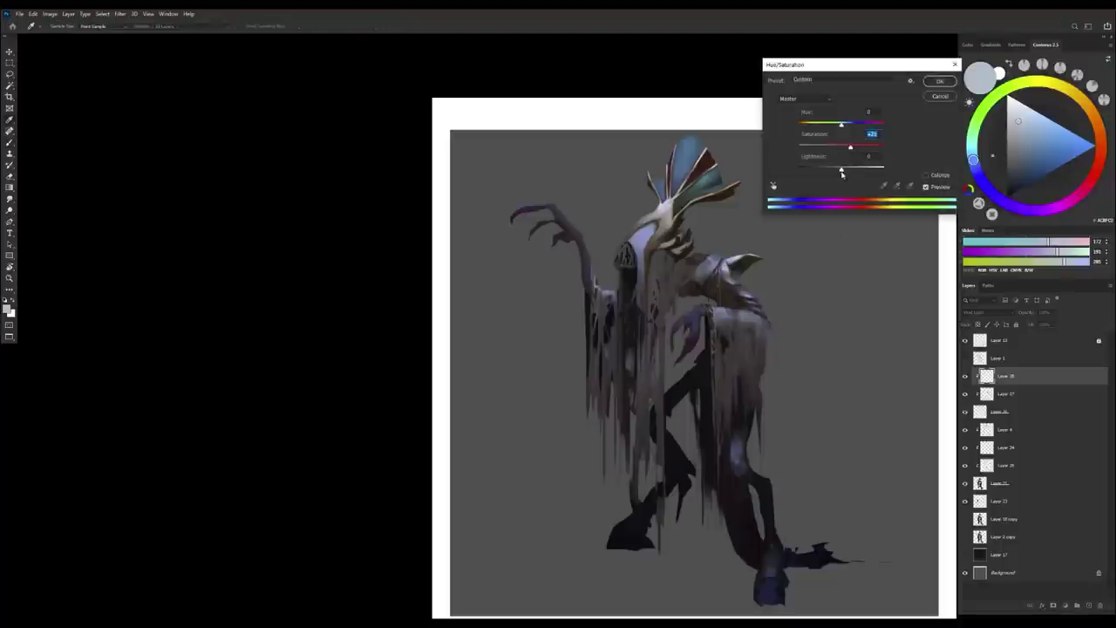
key(Return)
Add clipped layers above Layer 28 and above Layer 4, setting the one above Layer 4 to Vivid Light.
click(1089, 605)
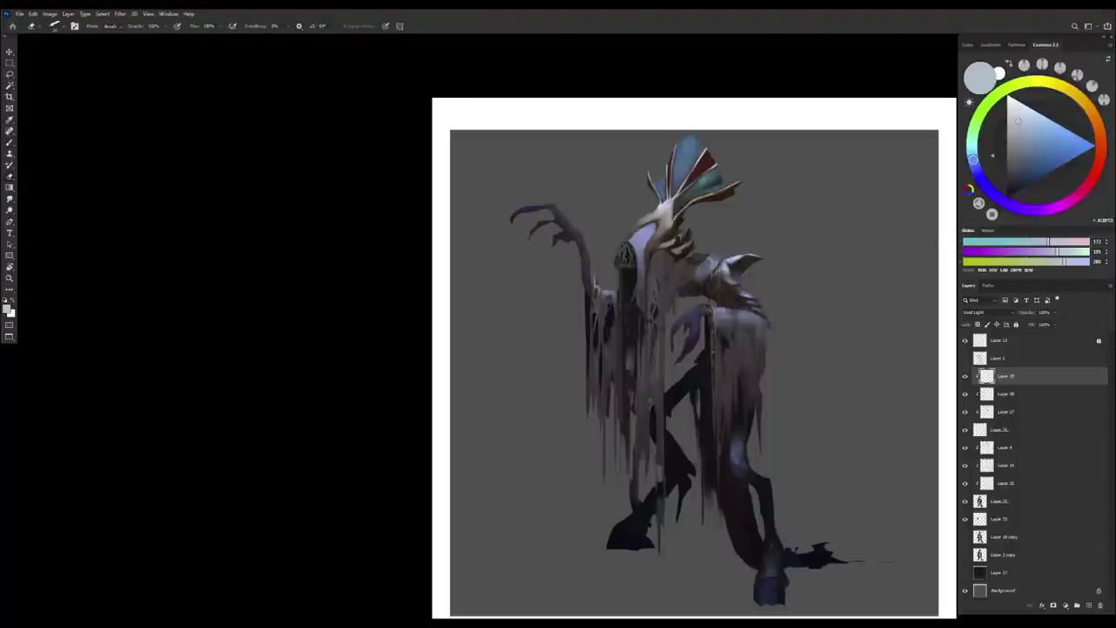
scroll(735, 352, down, 1)
ctrl+click(735, 352)
double_click(1047, 447)
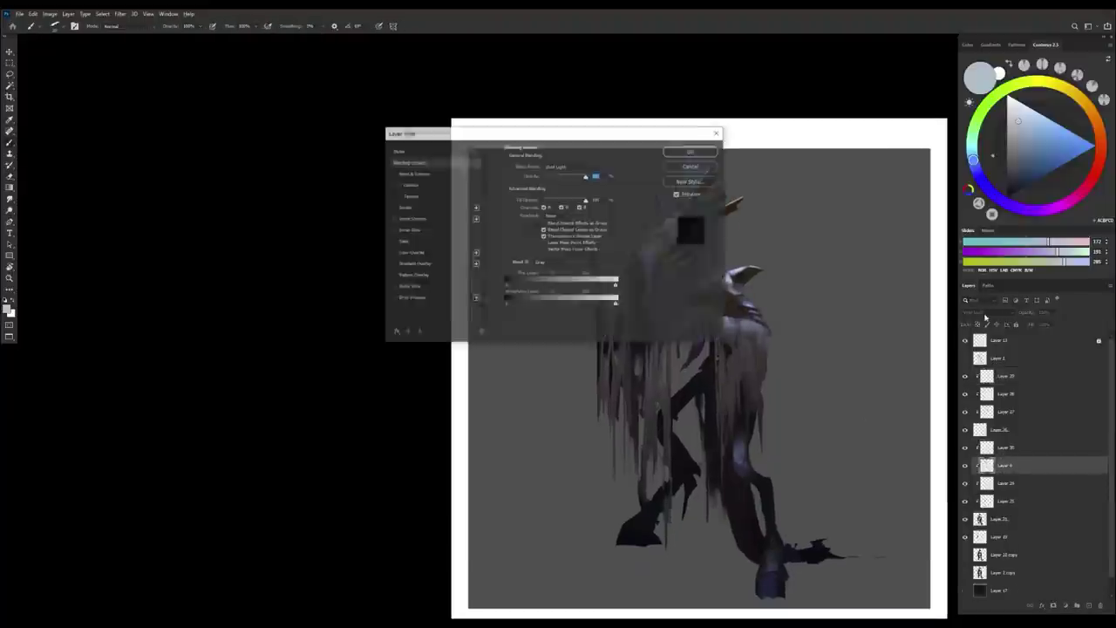
key(Escape)
click(986, 311)
click(973, 437)
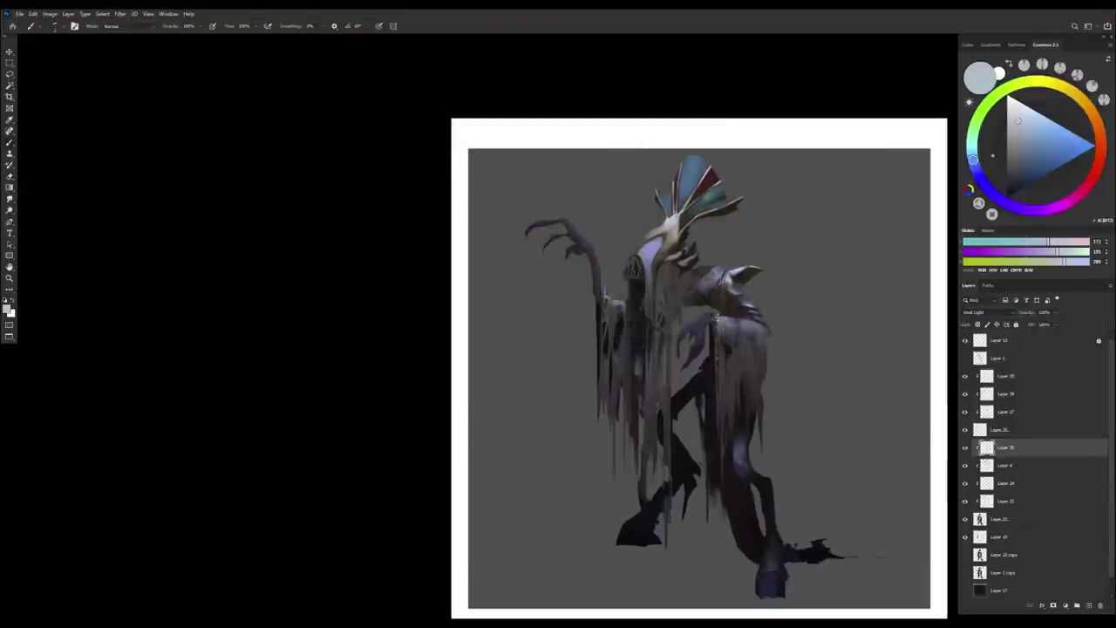
key(super)
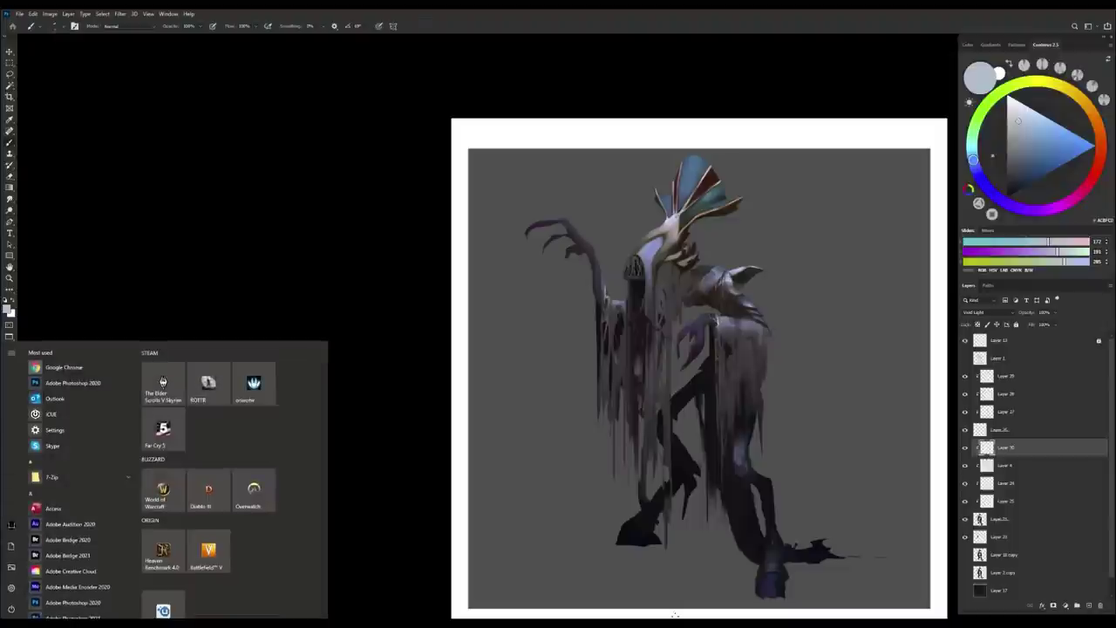
key(super)
key(ctrl+u)
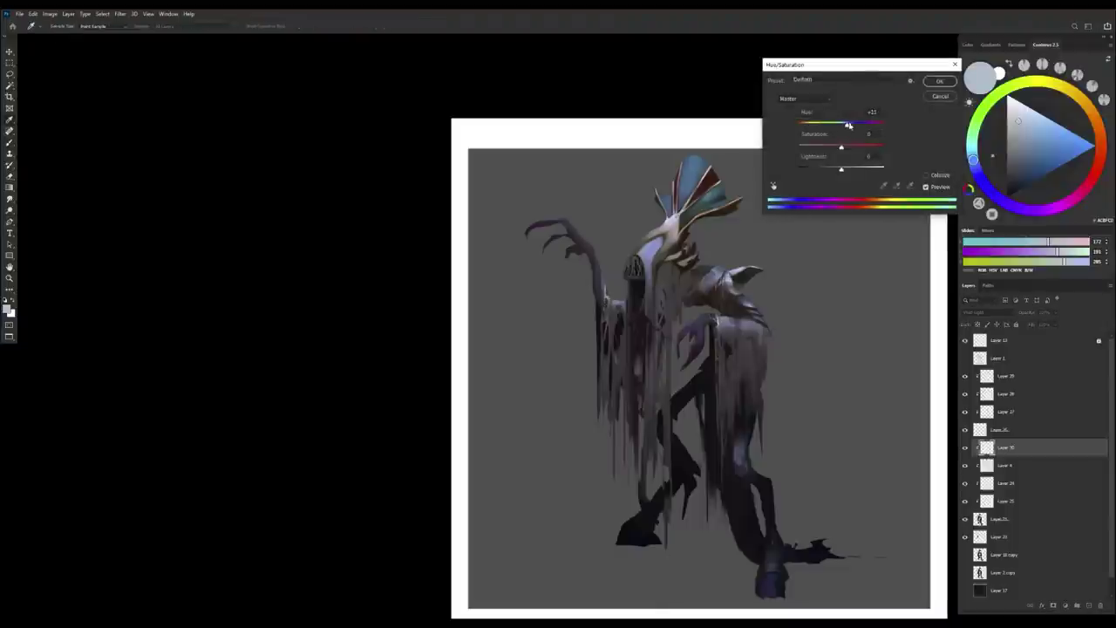
key(Escape)
key(ctrl+minus)
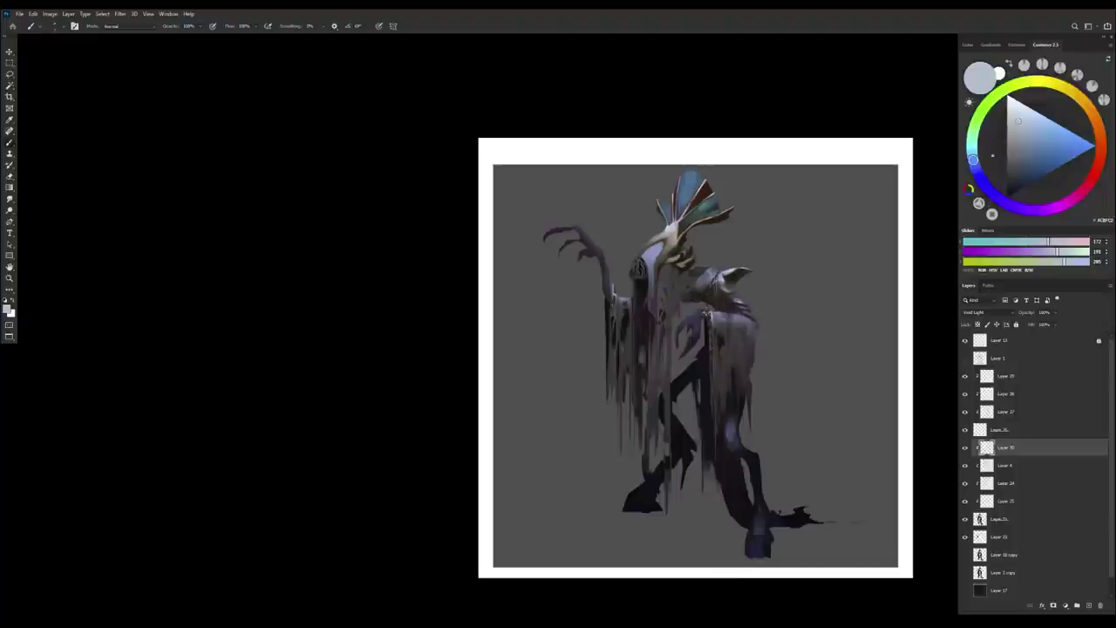
scroll(708, 320, down, 2)
scroll(708, 320, up, 2)
Select the topmost clipped layer, Layer 29, and flip the canvas back horizontally.
key(alt+bracketright)
key(alt+bracketright)
key(alt+bracketright)
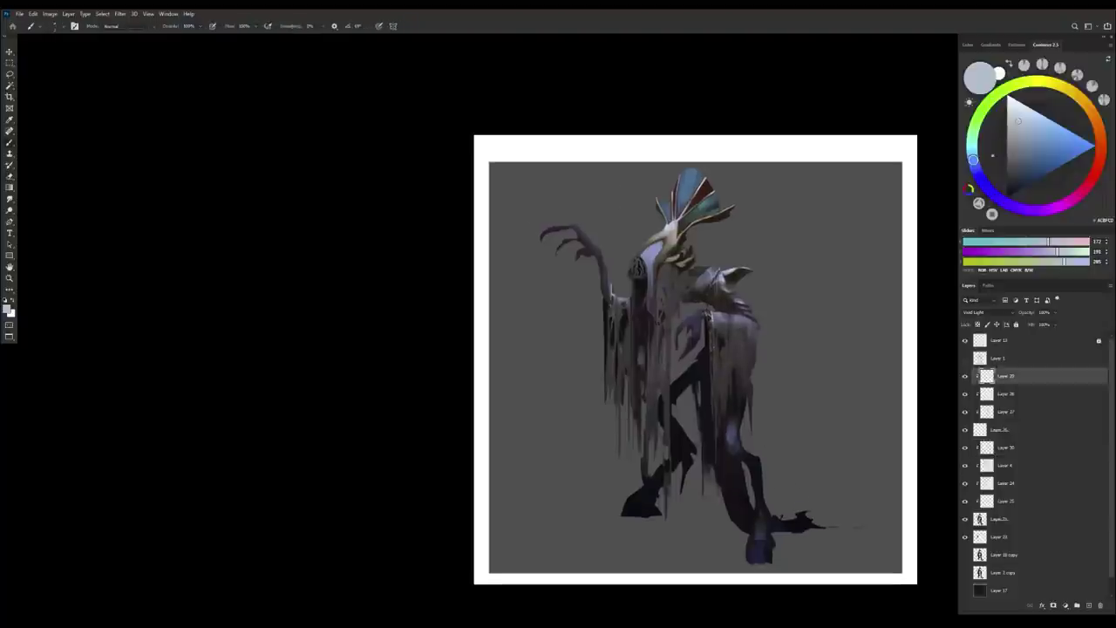
key(ctrl+minus)
key(ctrl+shift+h)
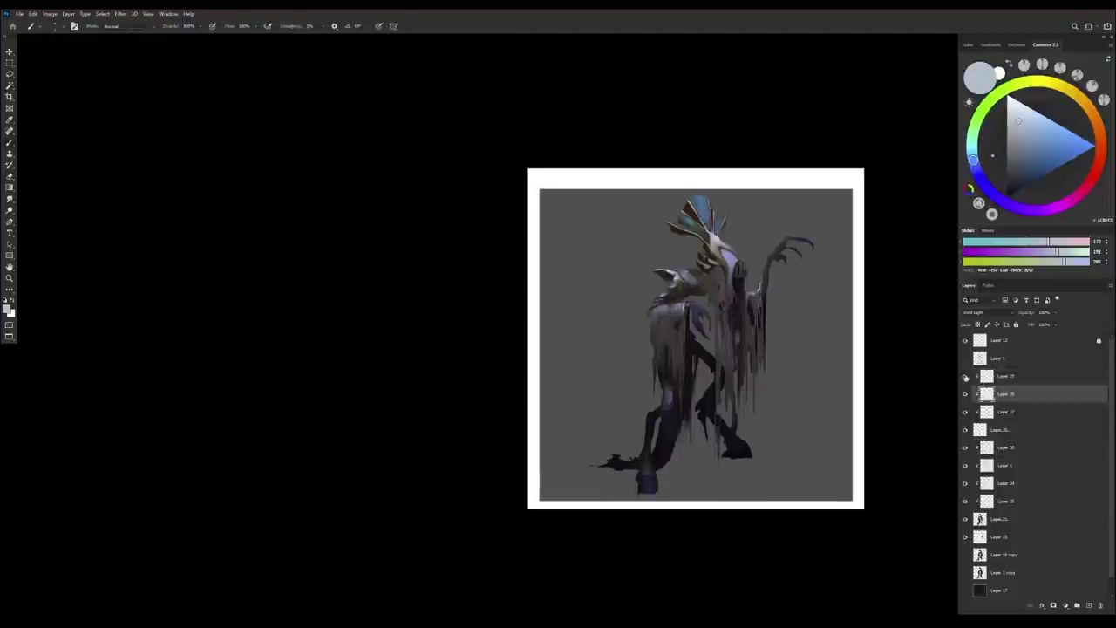
Merge Layer 27 into the strap layer with Layers 28 and 29 hidden, and move the merged layer below Layer 4.
drag(965, 376, 965, 394)
click(995, 411)
key(ctrl+e)
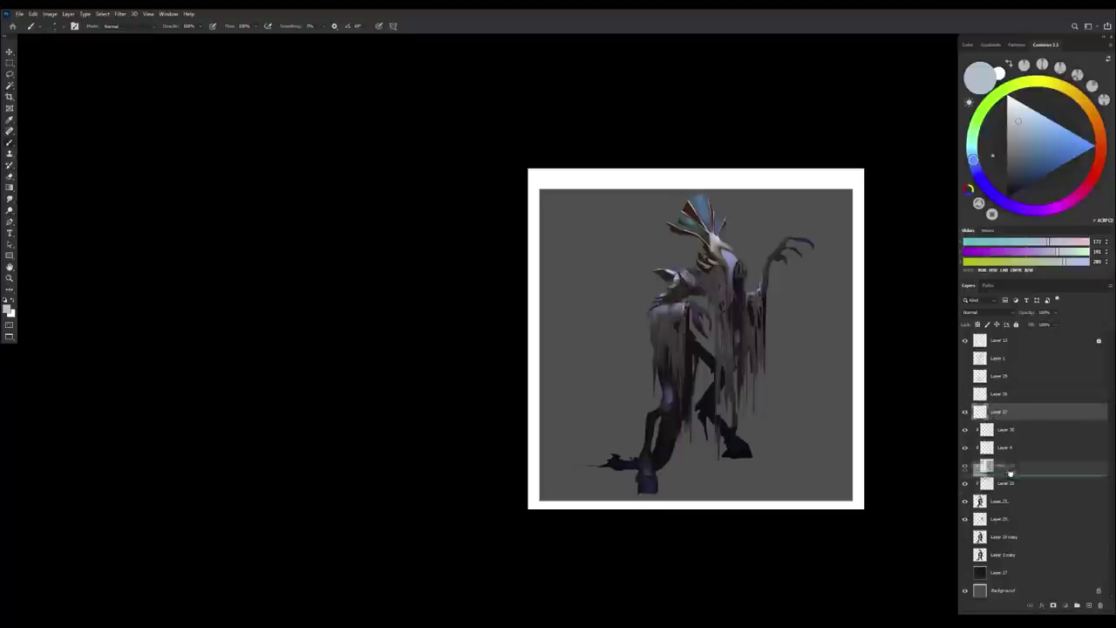
drag(993, 426, 996, 463)
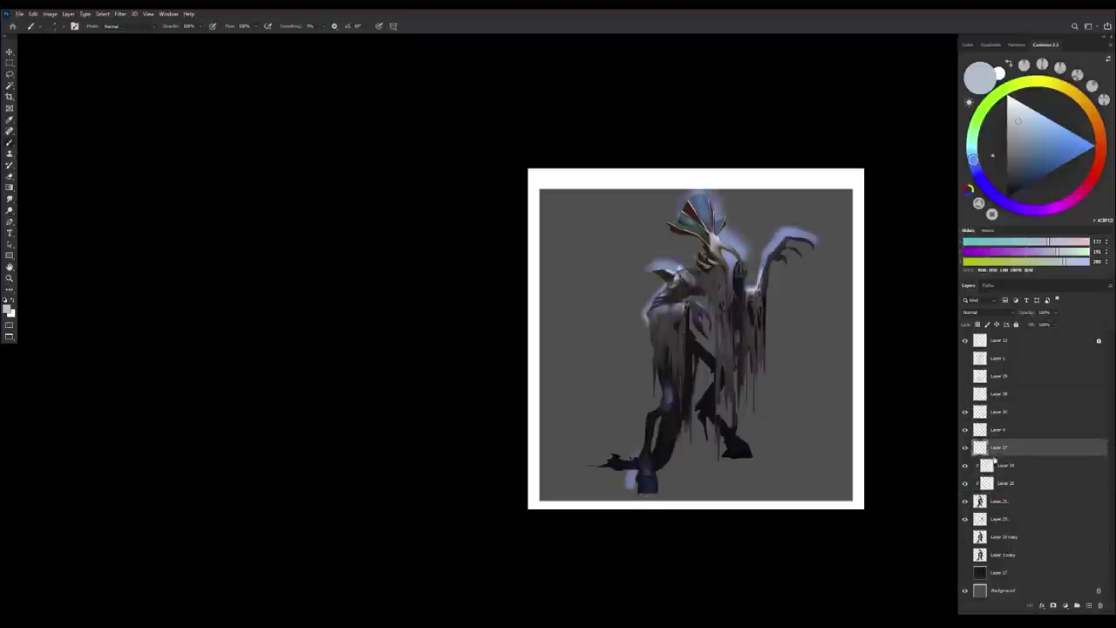
Merge the strap layer and the clipped detail Layers 24 and 25 down into the character layer.
key(ctrl+e)
key(ctrl+e)
key(ctrl+e)
key(ctrl+e)
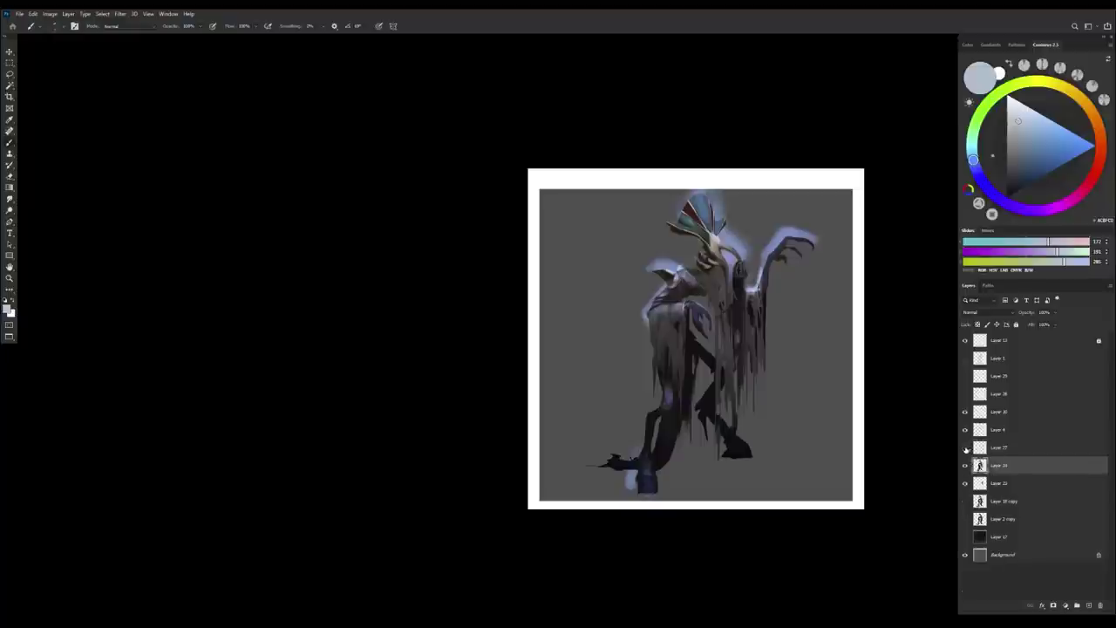
Clip Layers 4, 30 and 28 to the merged character and combine the upper Vivid Light layers into one.
alt+click(984, 438)
alt+click(982, 420)
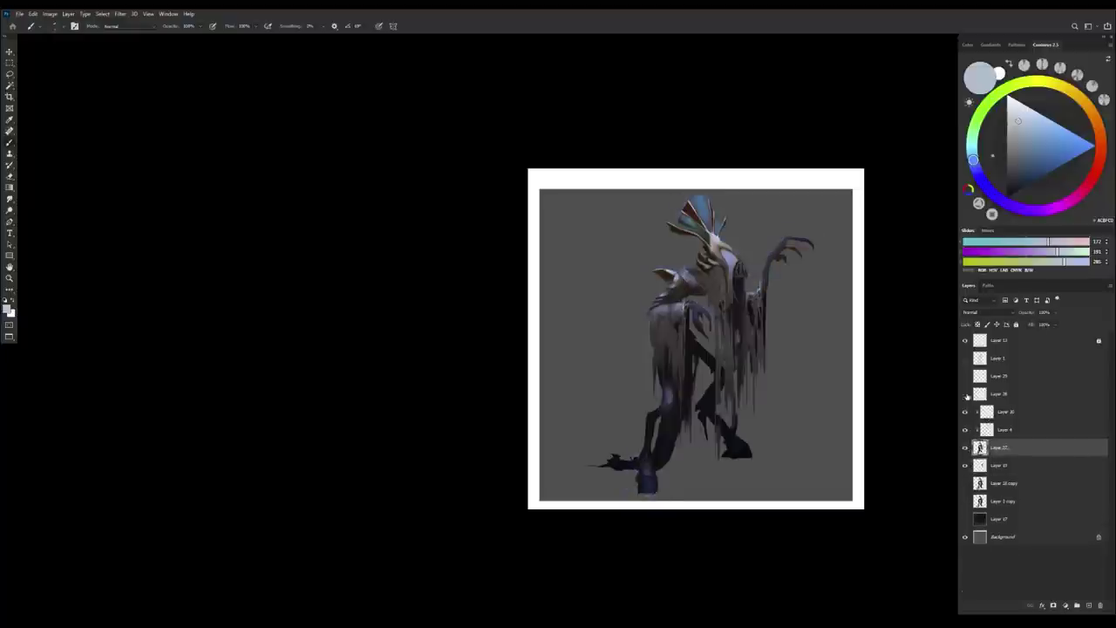
alt+click(979, 402)
key(ctrl+e)
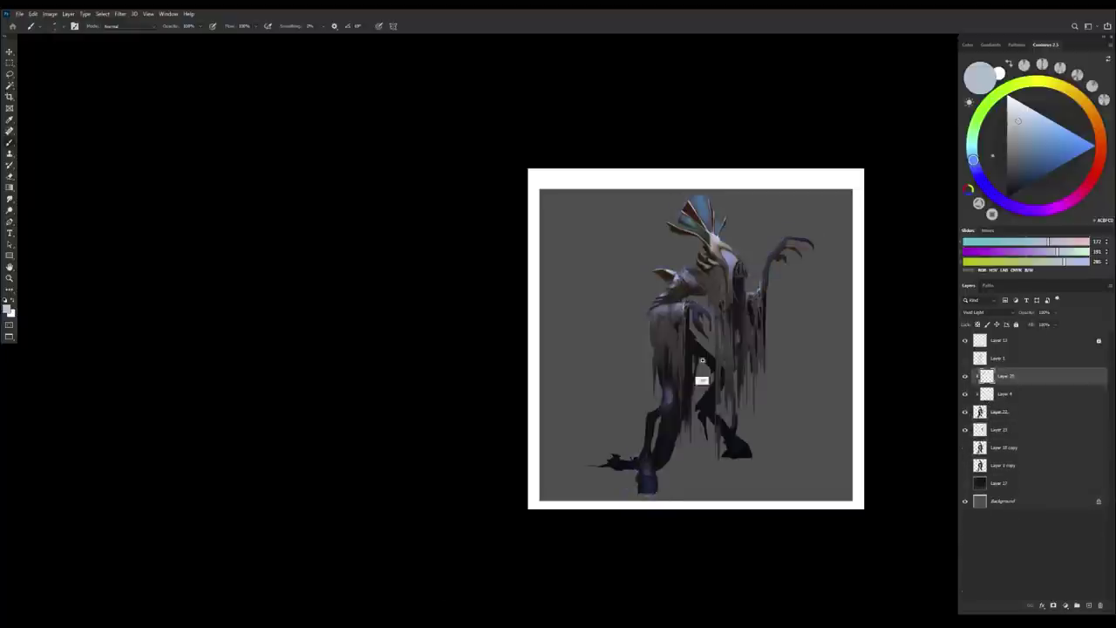
key(ctrl+plus)
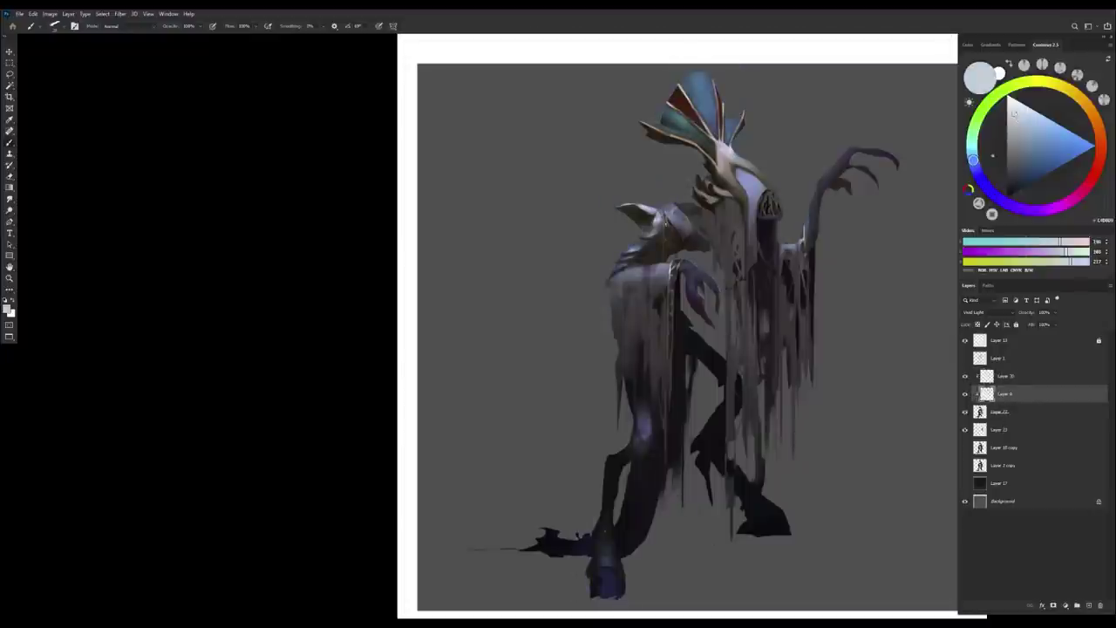
alt+click(967, 376)
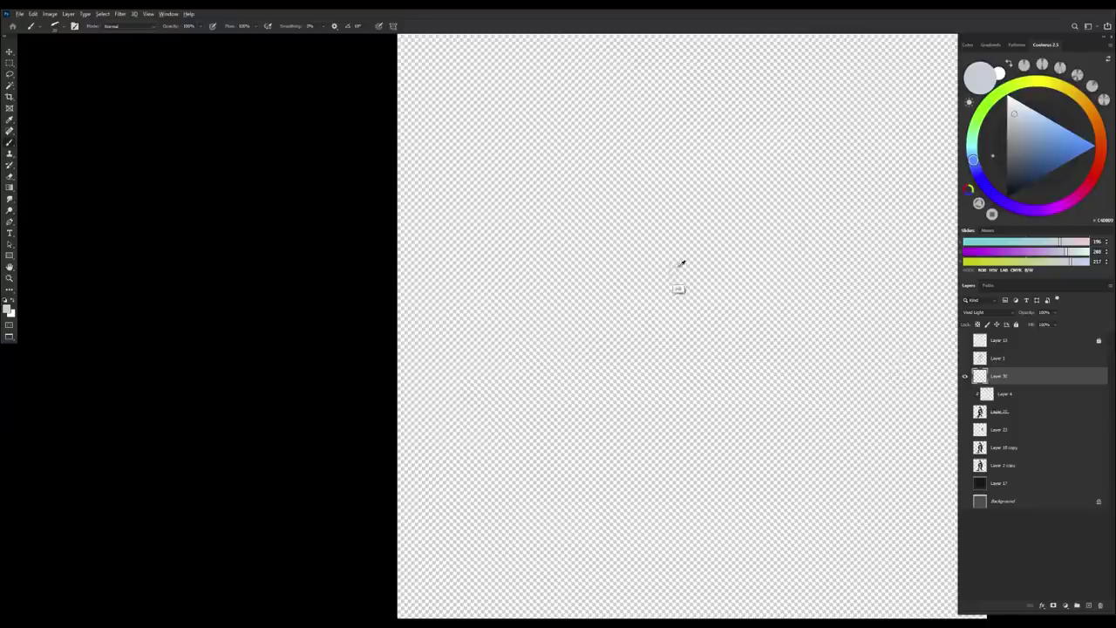
key(ctrl+z)
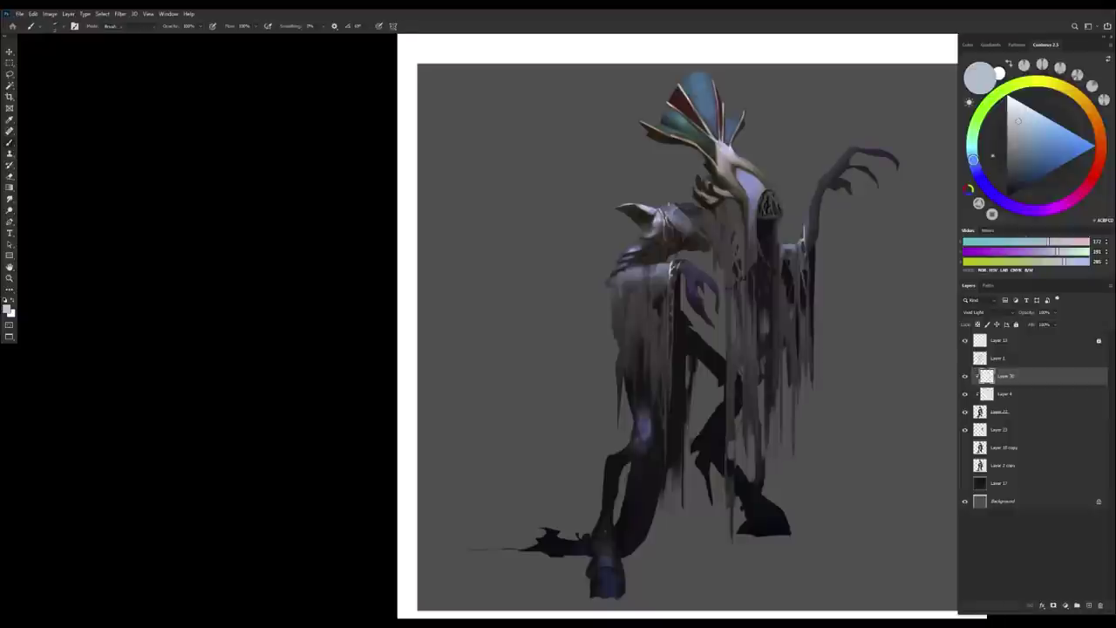
Flip the canvas horizontally.
drag(610, 349, 542, 372)
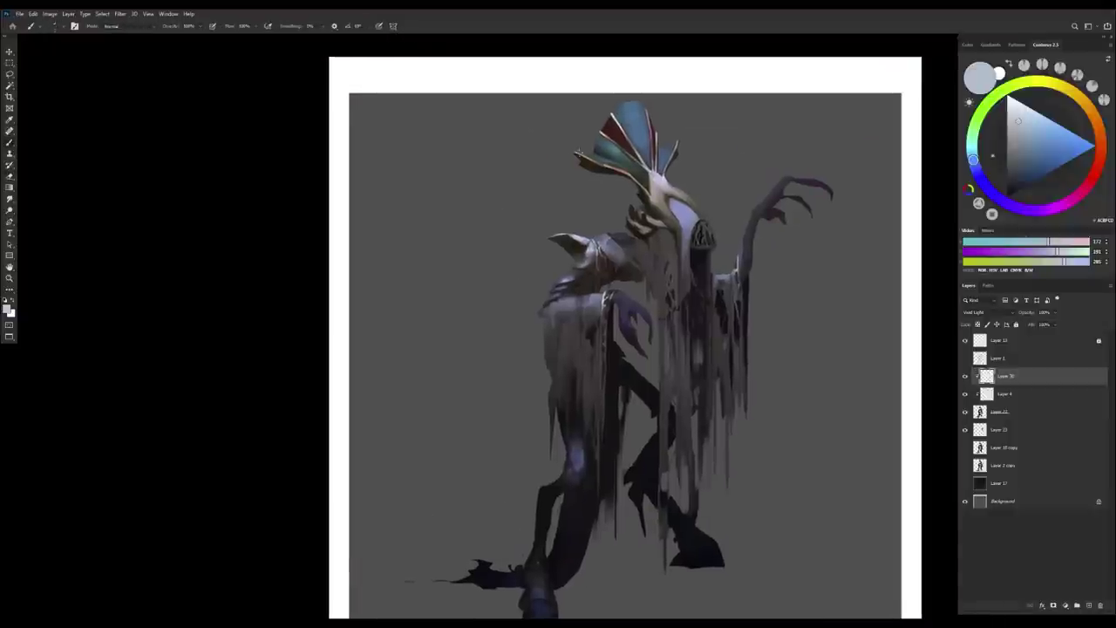
key(ctrl+minus)
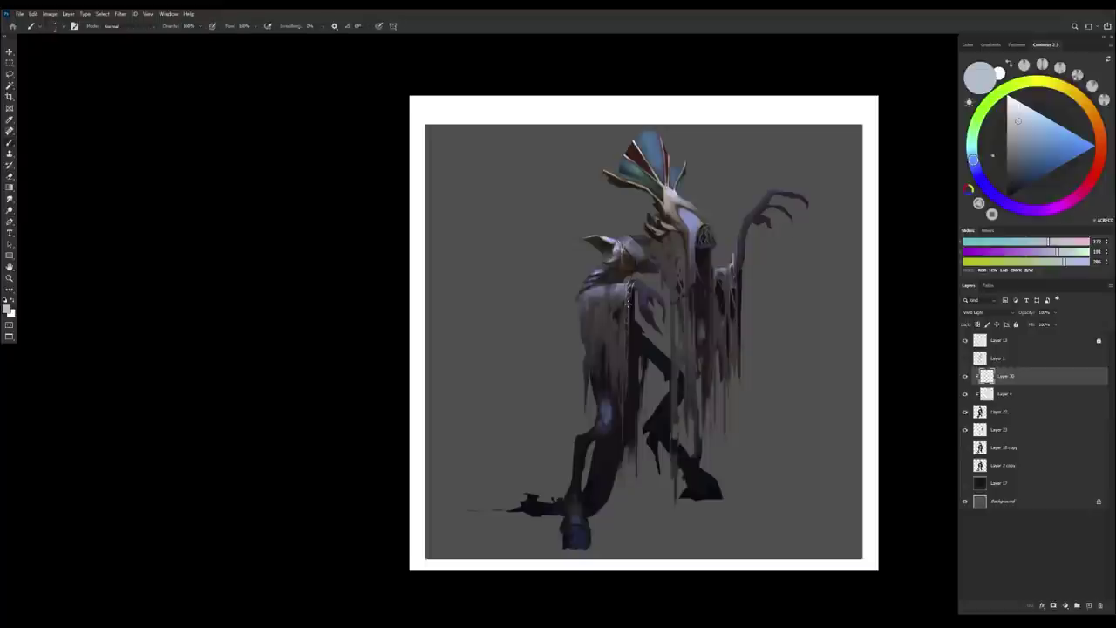
key(ctrl+shift+h)
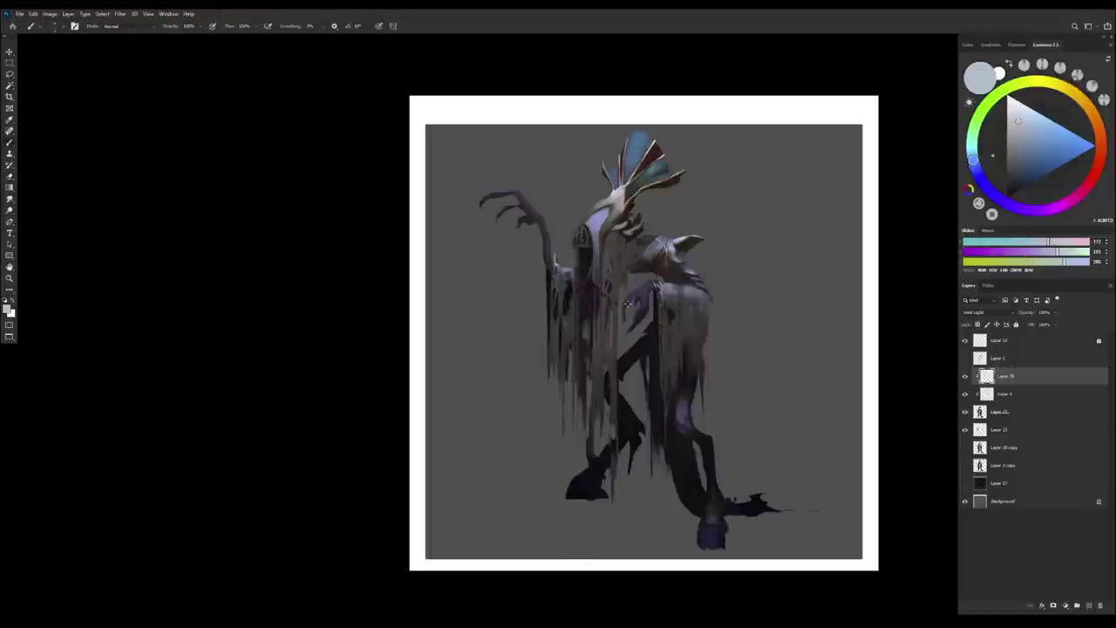
Paint near-black ragged cloth ends beside the thigh on the character layer and flip the canvas back.
scroll(626, 260, up, 2)
ctrl+click(616, 452)
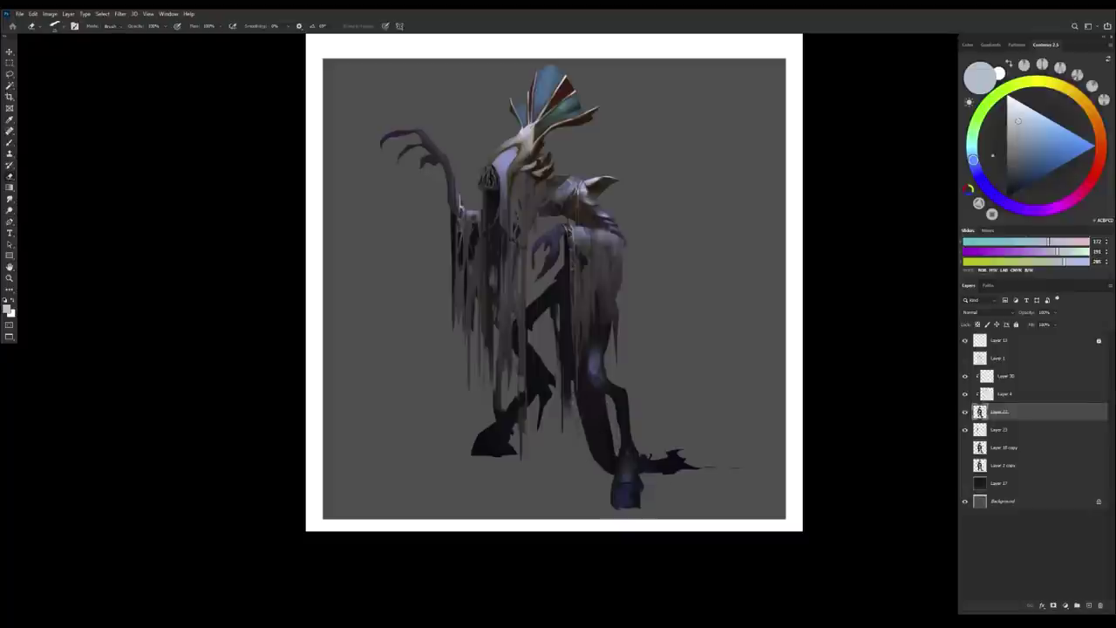
alt+click(572, 384)
key(b)
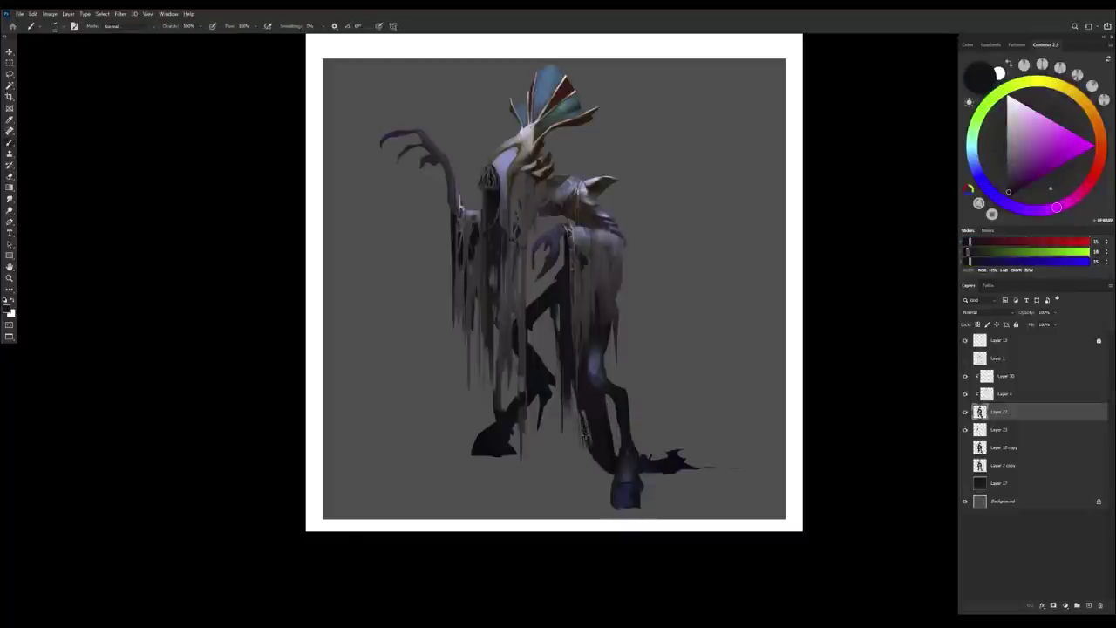
alt+click(593, 428)
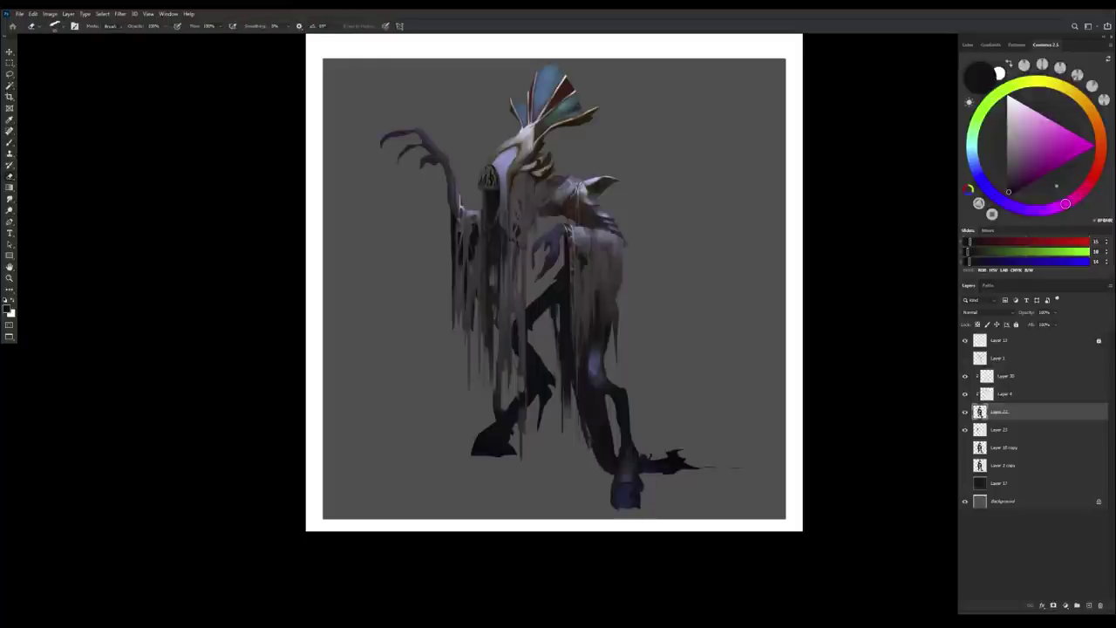
key(h)
scroll(477, 309, up, 2)
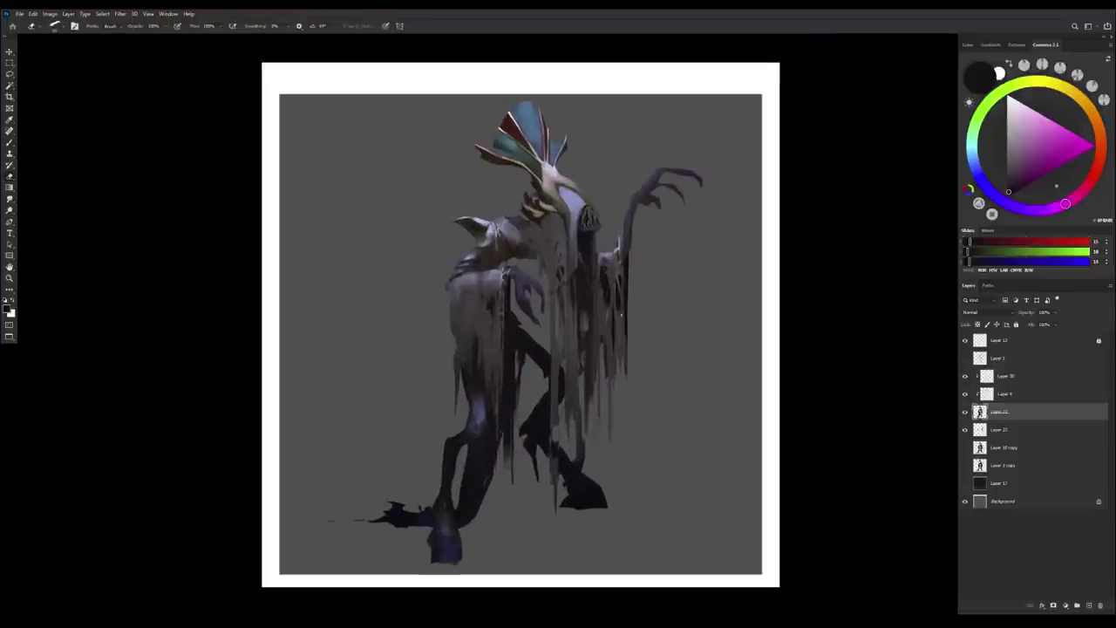
Add a new clipped layer directly above the character layer and hide Layers 30 and 4.
alt+click(477, 308)
key(ctrl+shift+alt+n)
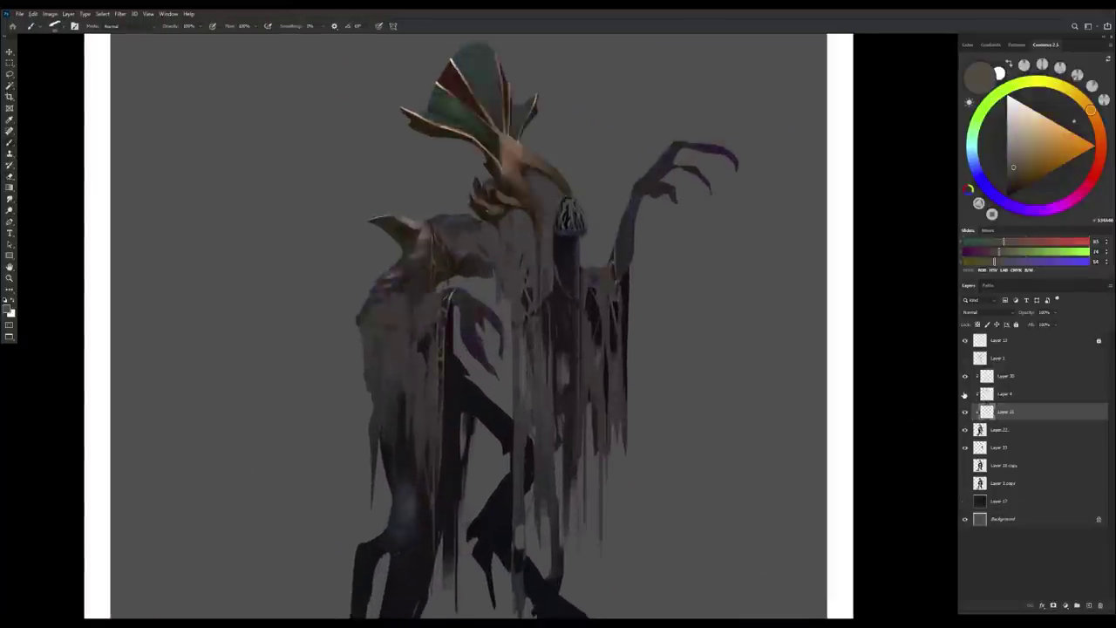
drag(965, 376, 964, 394)
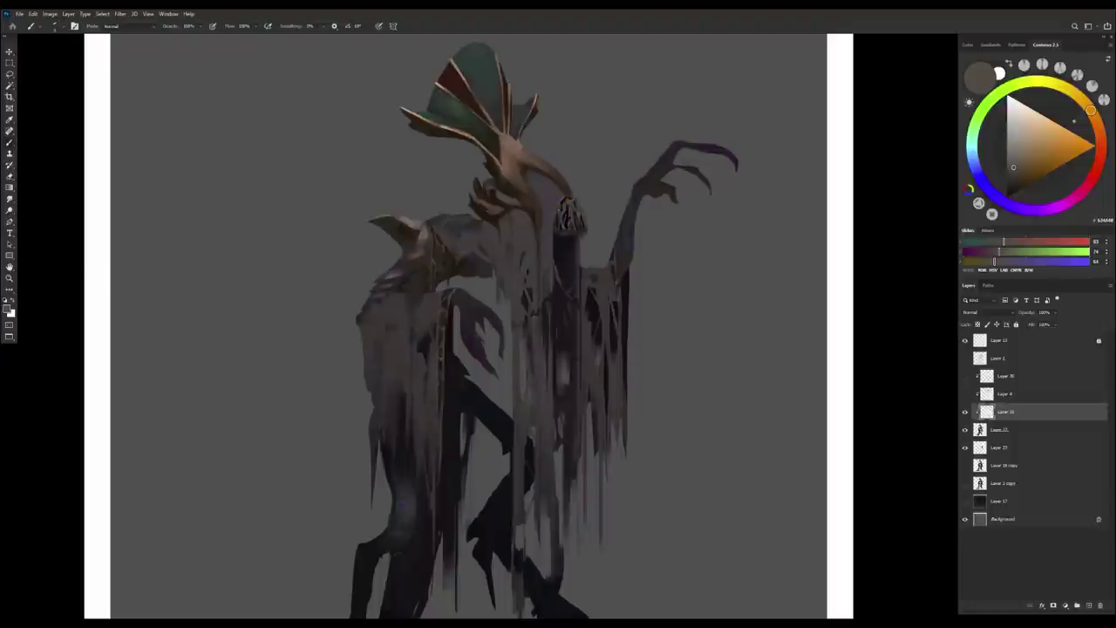
Paint and trim dark brown detail around the hanging mouth piece and neck on the new clipped layer.
alt+click(571, 219)
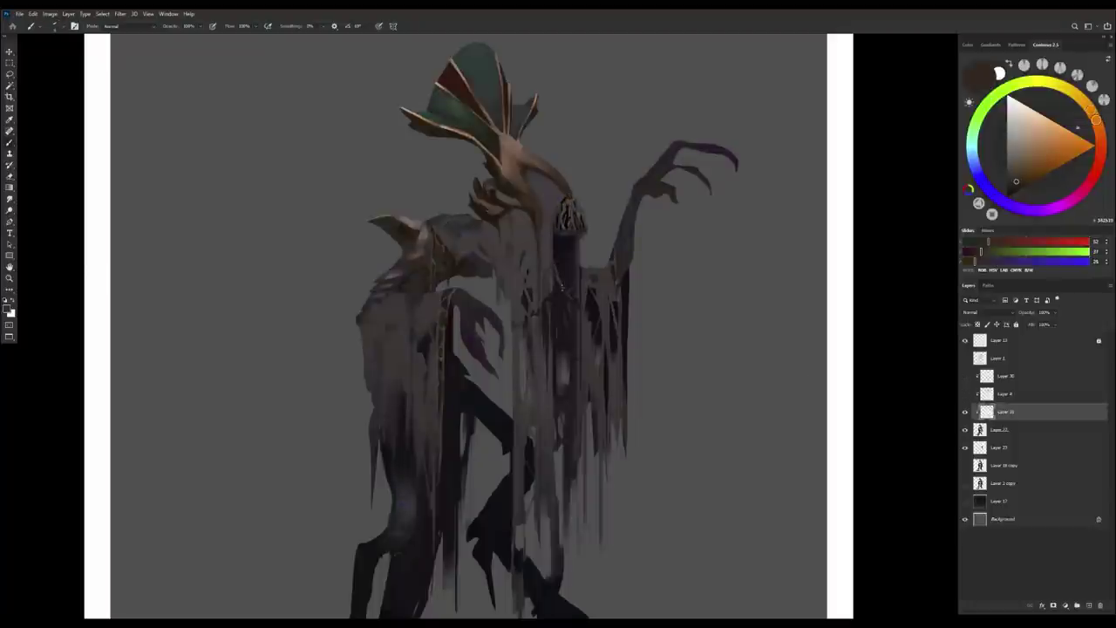
scroll(571, 219, up, 2)
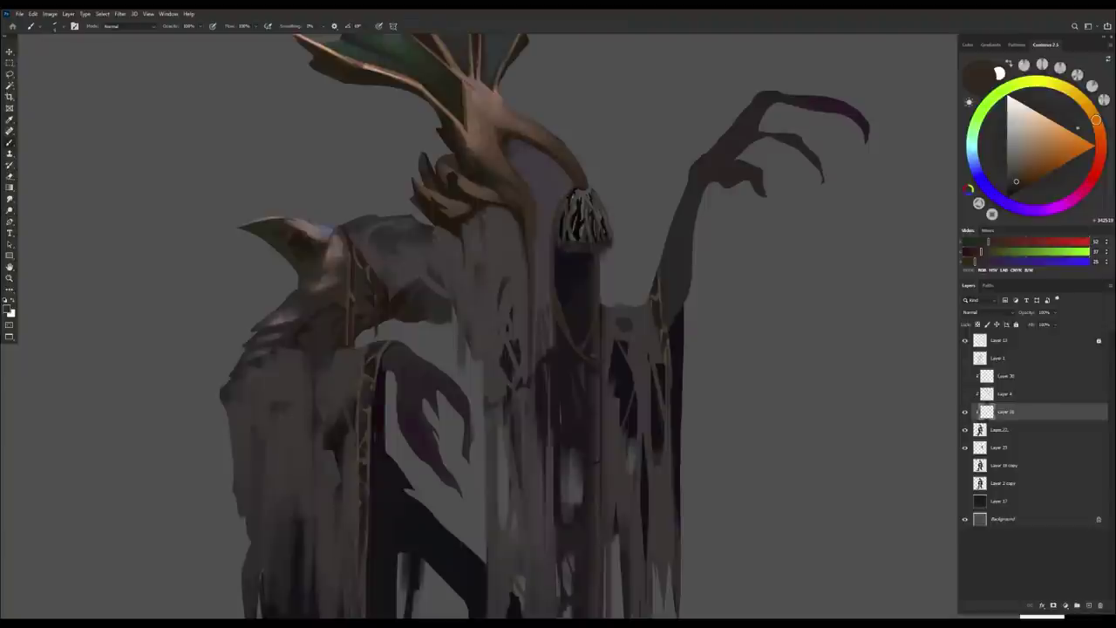
key(e)
key(b)
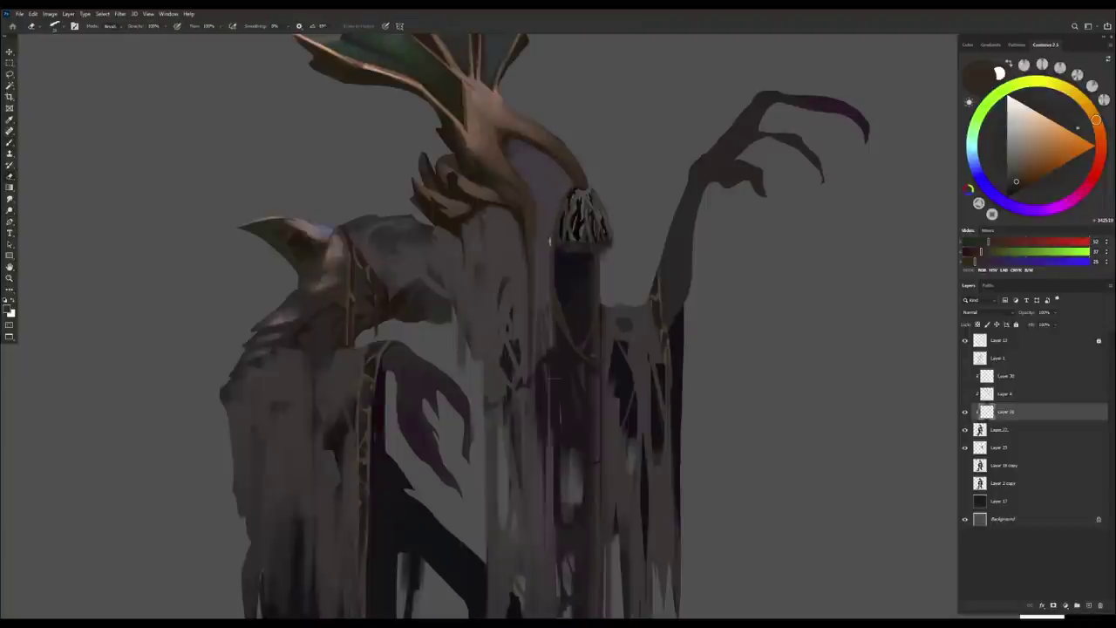
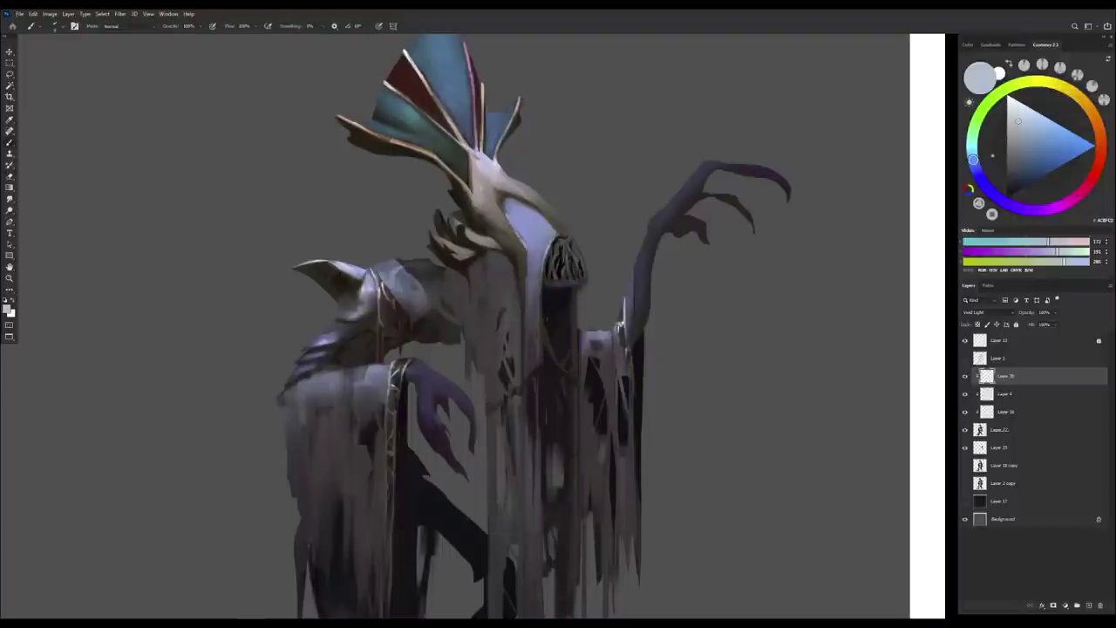
Paint a pale blue-grey highlight along the brow ridge above the mouth on the Vivid Light Layer 30.
key(e)
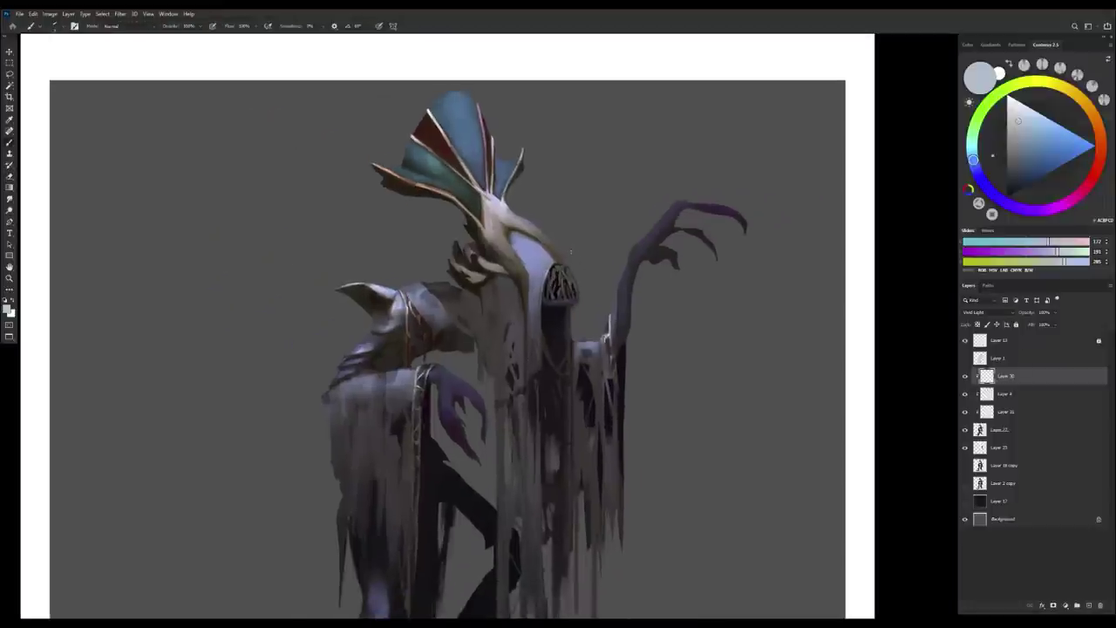
key(ctrl+u)
drag(842, 126, 837, 169)
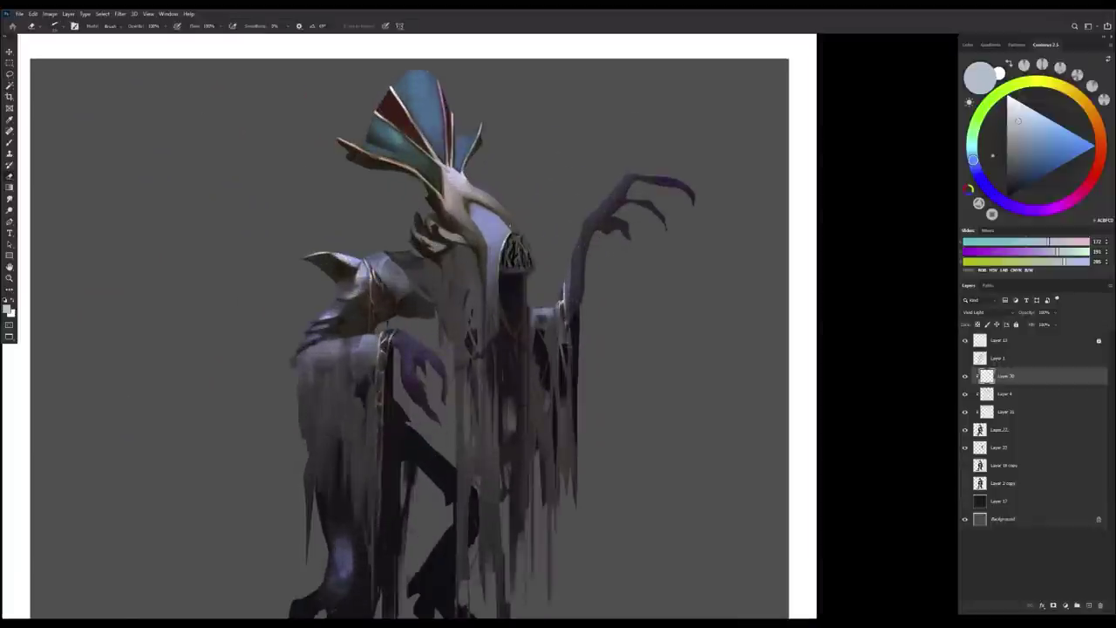
key(b)
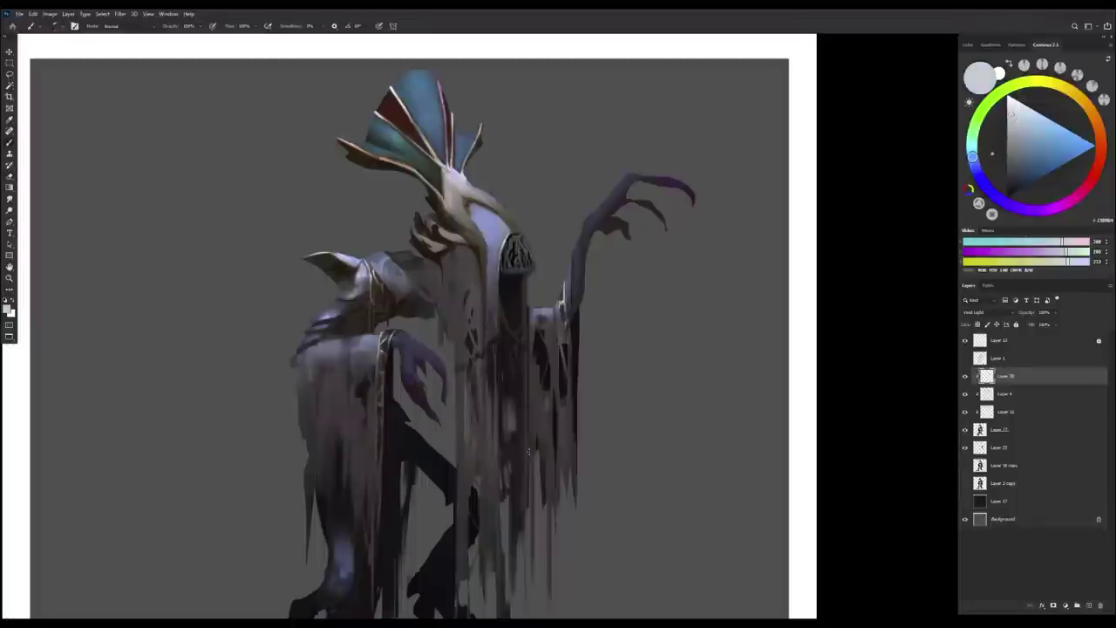
drag(518, 232, 490, 199)
key(e)
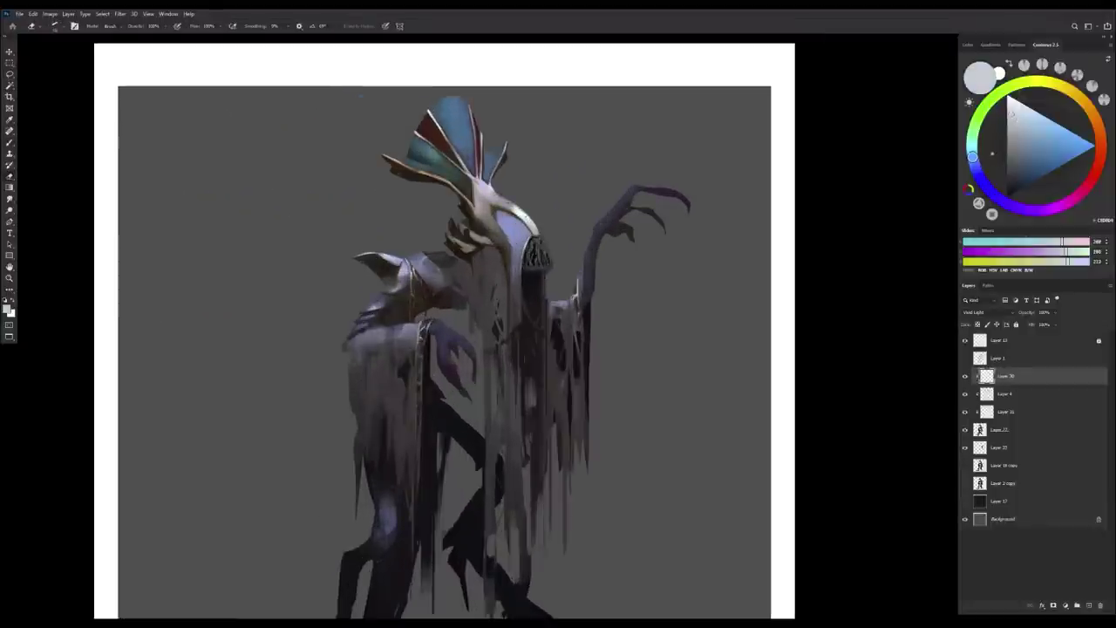
Erase the bright brow-ridge highlight back to a thin rim along its lower edge.
key(ctrl+plus)
key(ctrl+plus)
drag(530, 232, 504, 200)
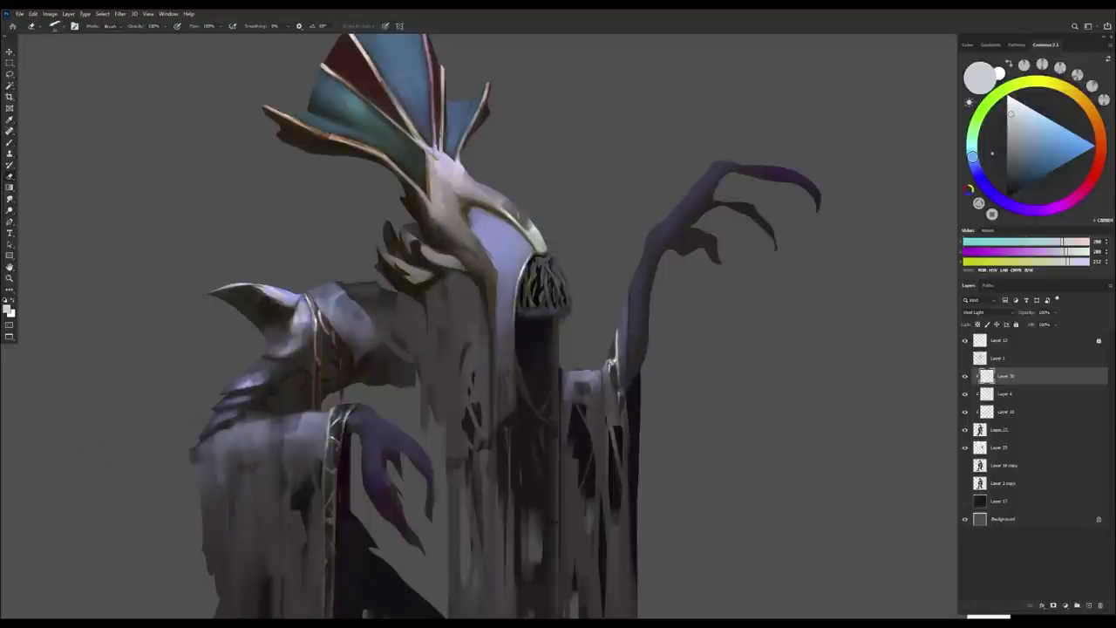
drag(540, 248, 528, 220)
key(b)
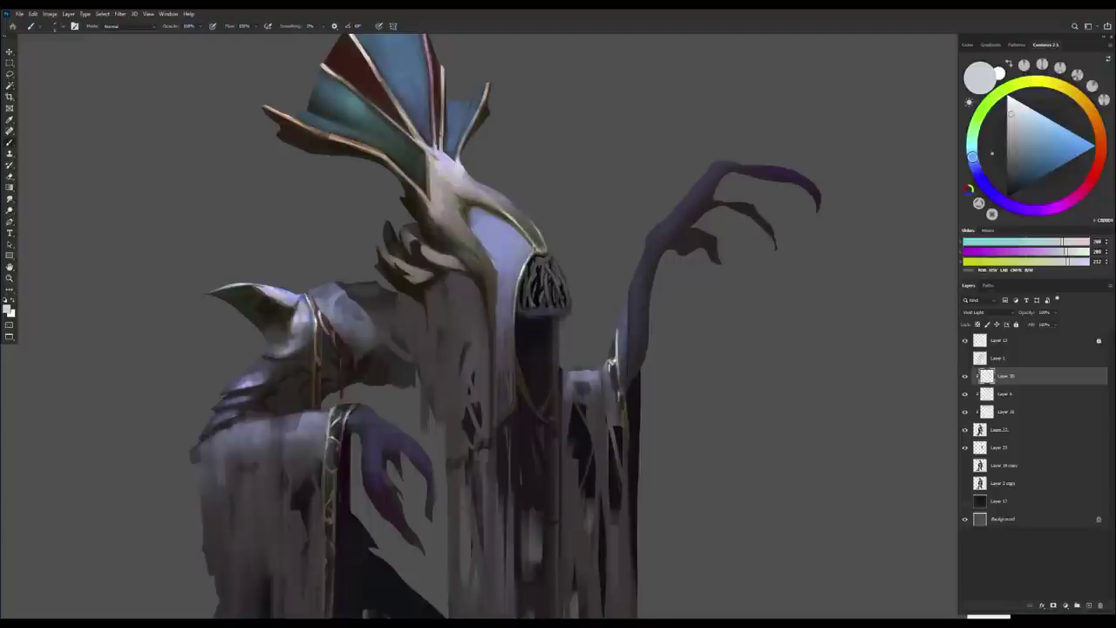
Paint and erase fine pale lines across the tip of the brow ridge above the mouth.
key(e)
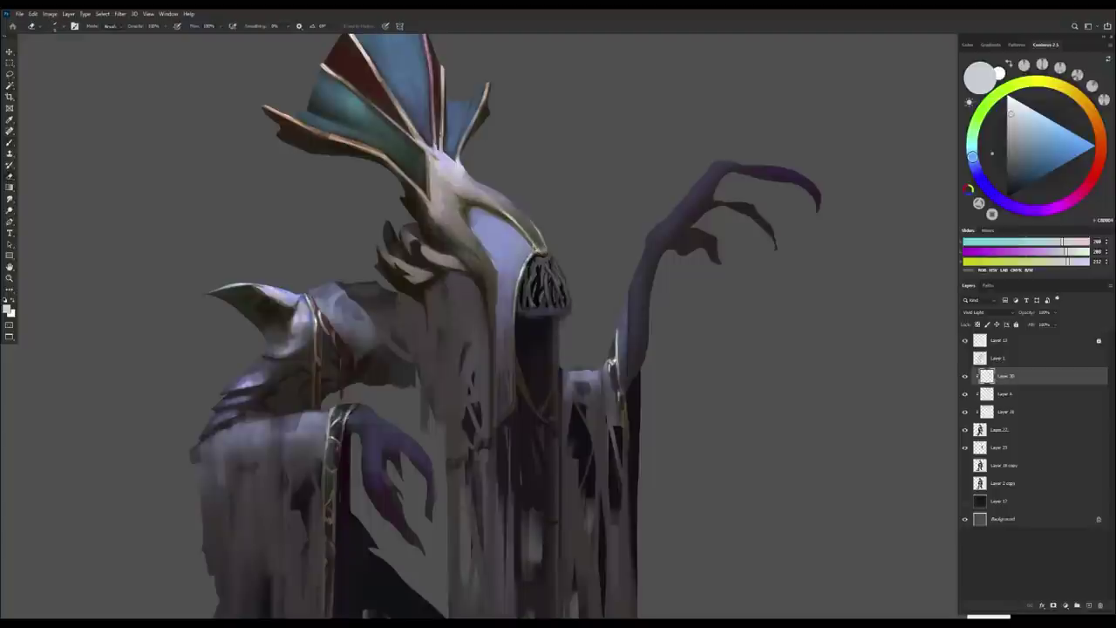
key(b)
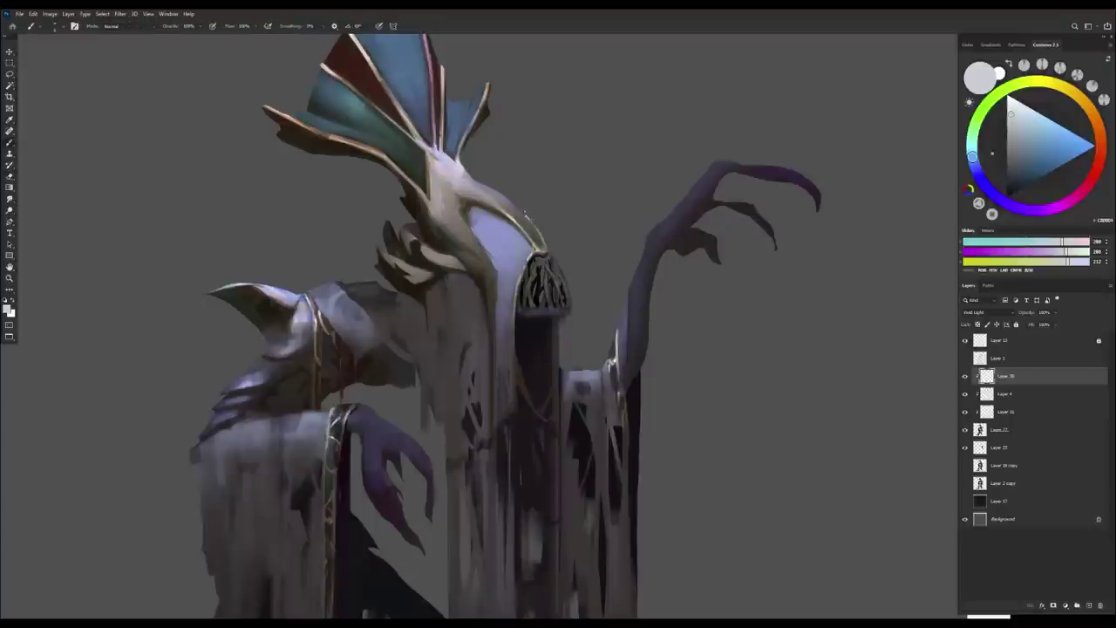
key(e)
scroll(561, 333, down, 1)
key(b)
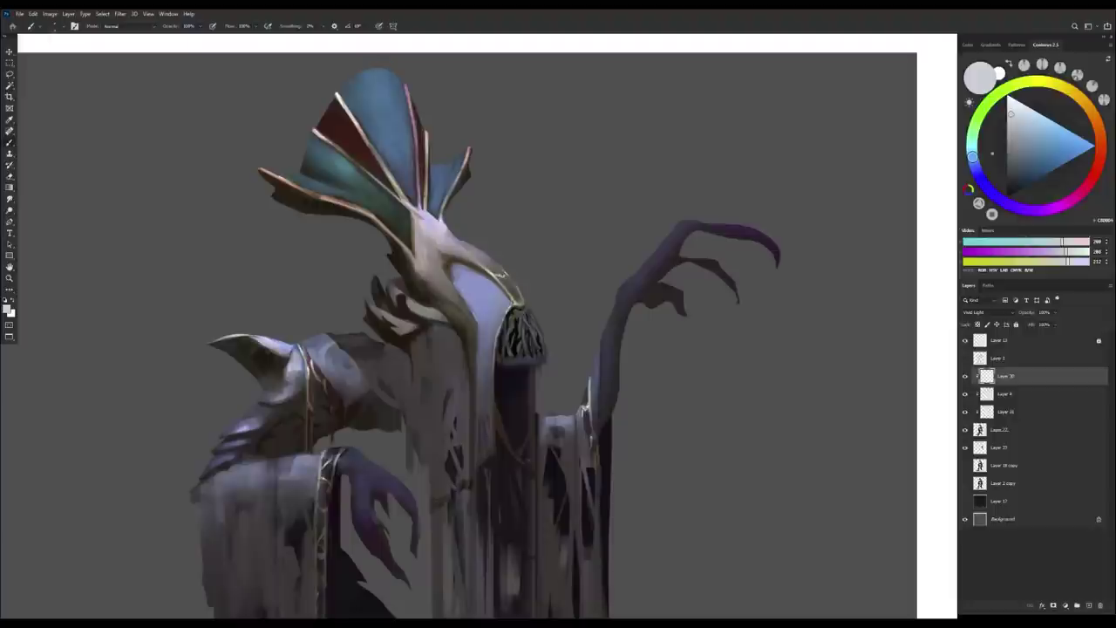
key(e)
scroll(502, 272, down, 5)
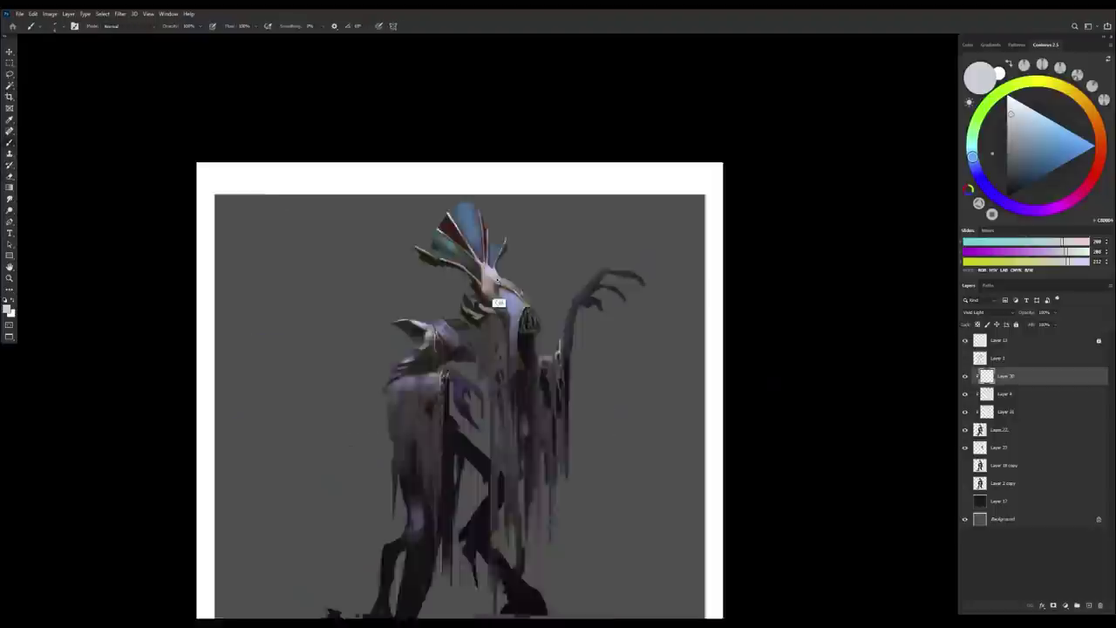
scroll(498, 299, up, 7)
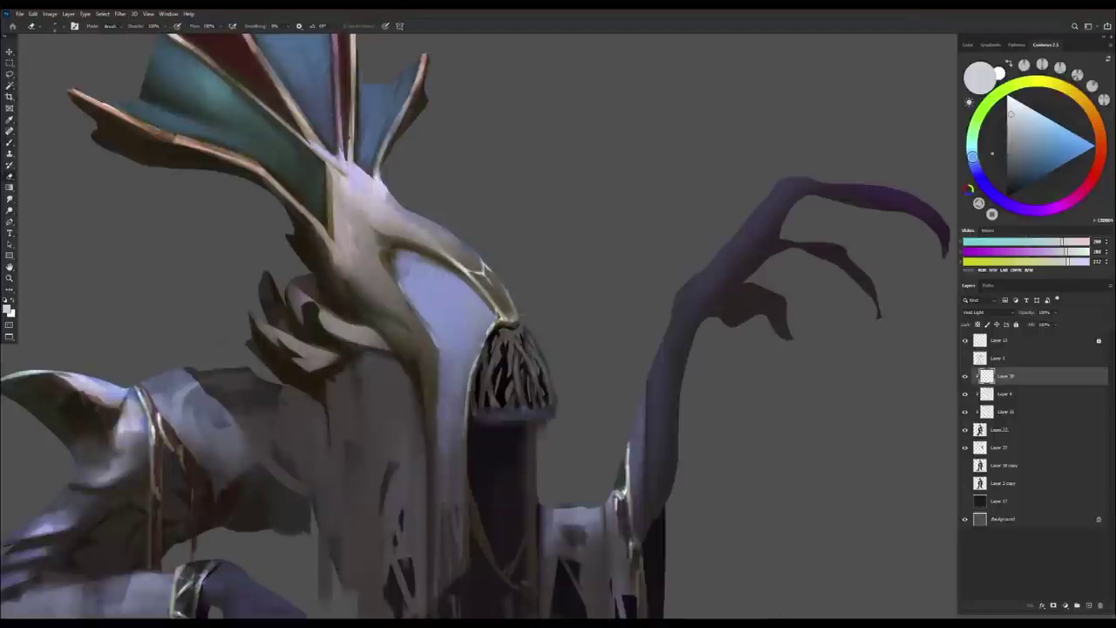
Refine the pale lines at the brow ridge's tip into a crisp web-like trim.
key(b)
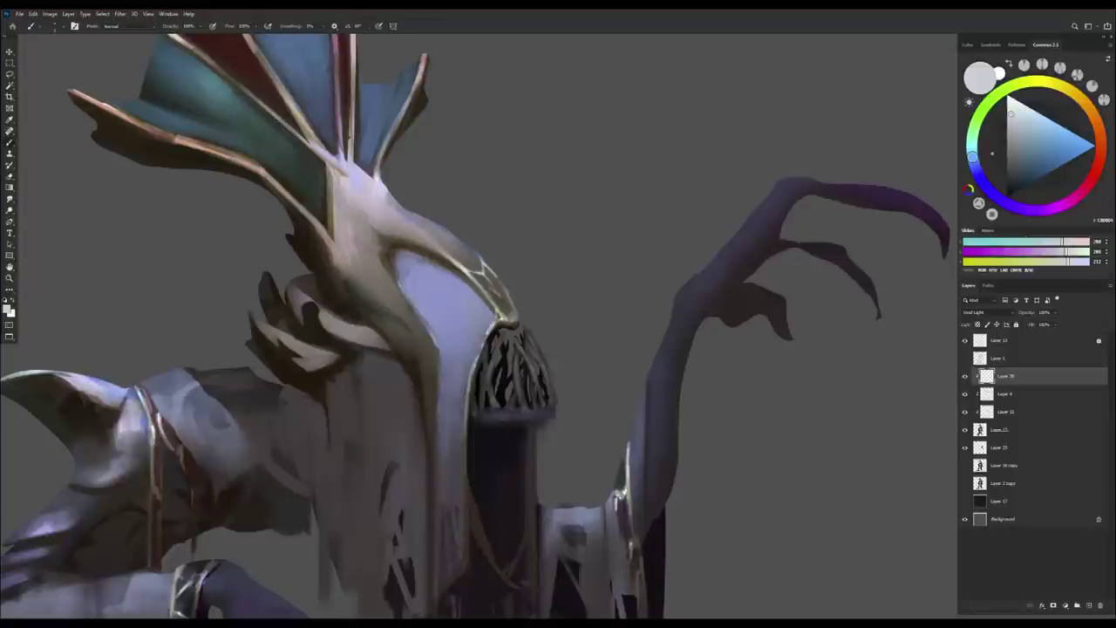
key(e)
key(b)
key(e)
key(e)
drag(567, 411, 579, 410)
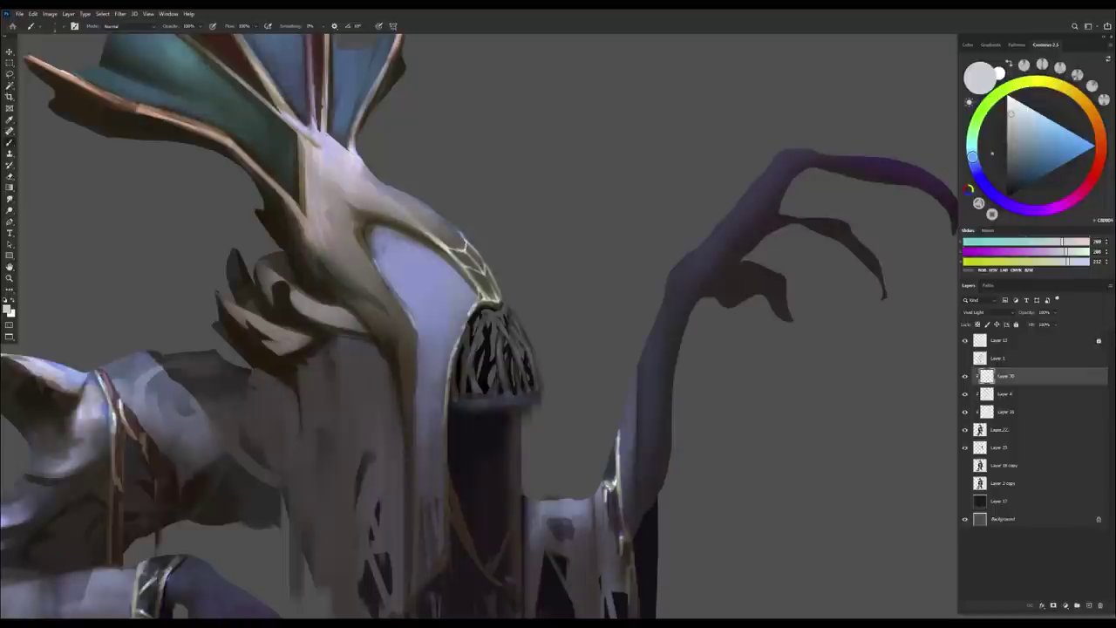
key(b)
drag(511, 349, 511, 349)
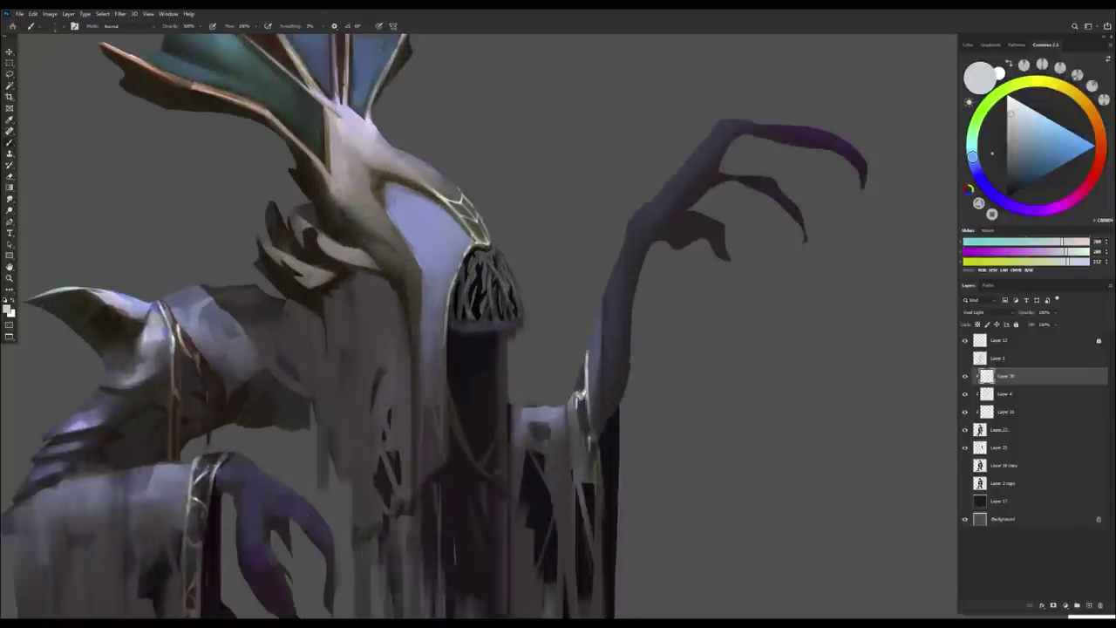
Paint and taper a thin pale highlight along the upper curve of the brow ridge toward the crown.
key(e)
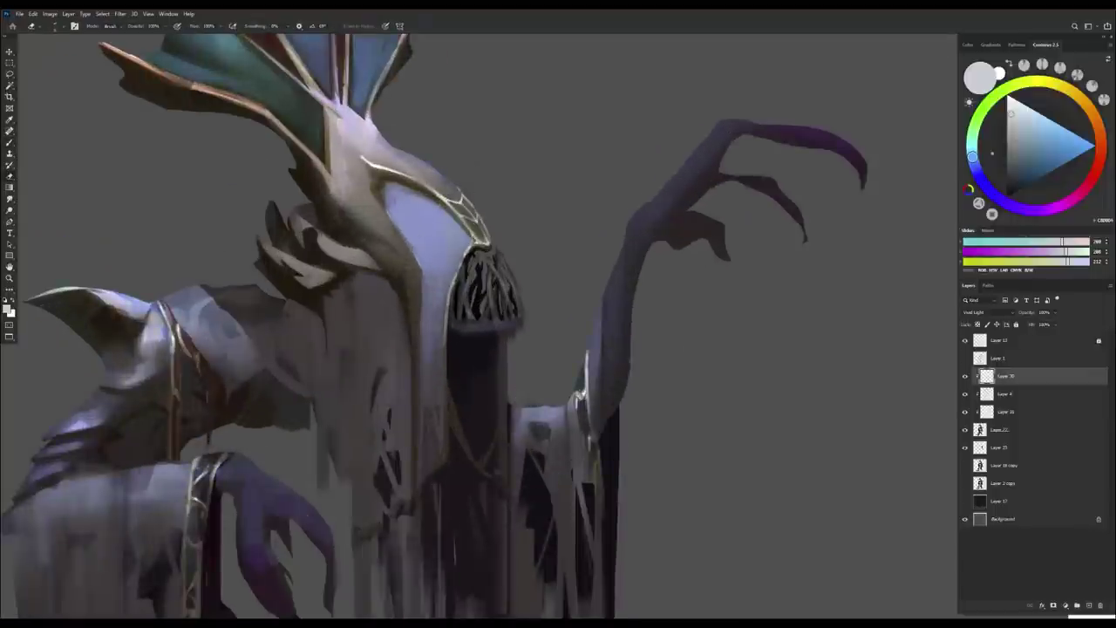
key(b)
drag(362, 162, 351, 139)
key(e)
key(b)
key(e)
key(b)
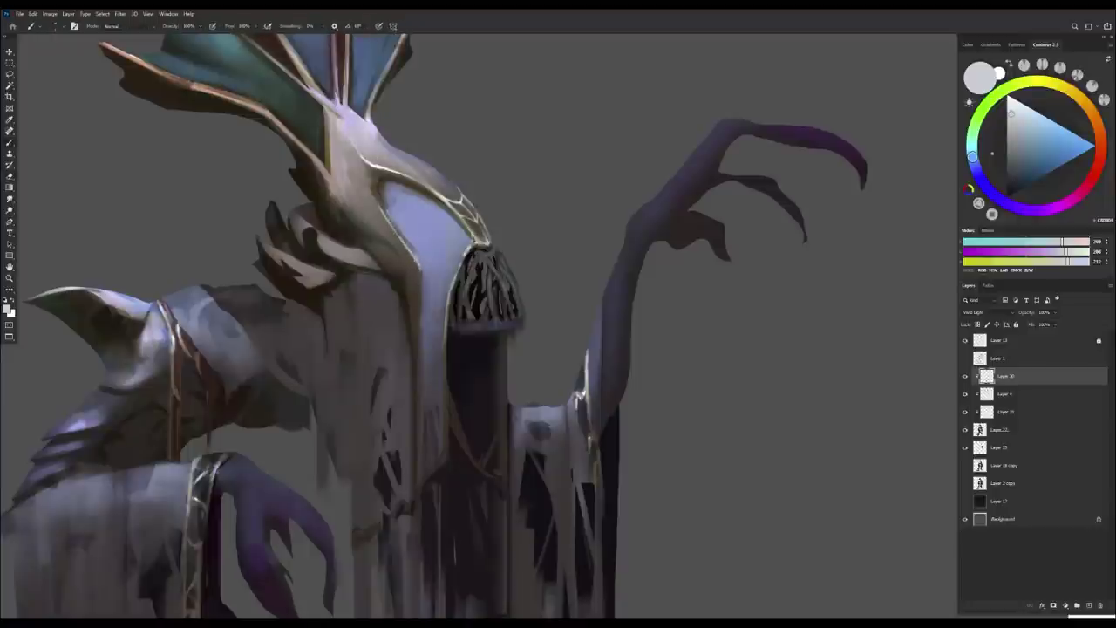
Paint and soften a thin pale highlight down the rear edge of the lavender face plate.
key(e)
key(ctrl+minus)
key(ctrl+minus)
key(ctrl+minus)
scroll(548, 250, up, 5)
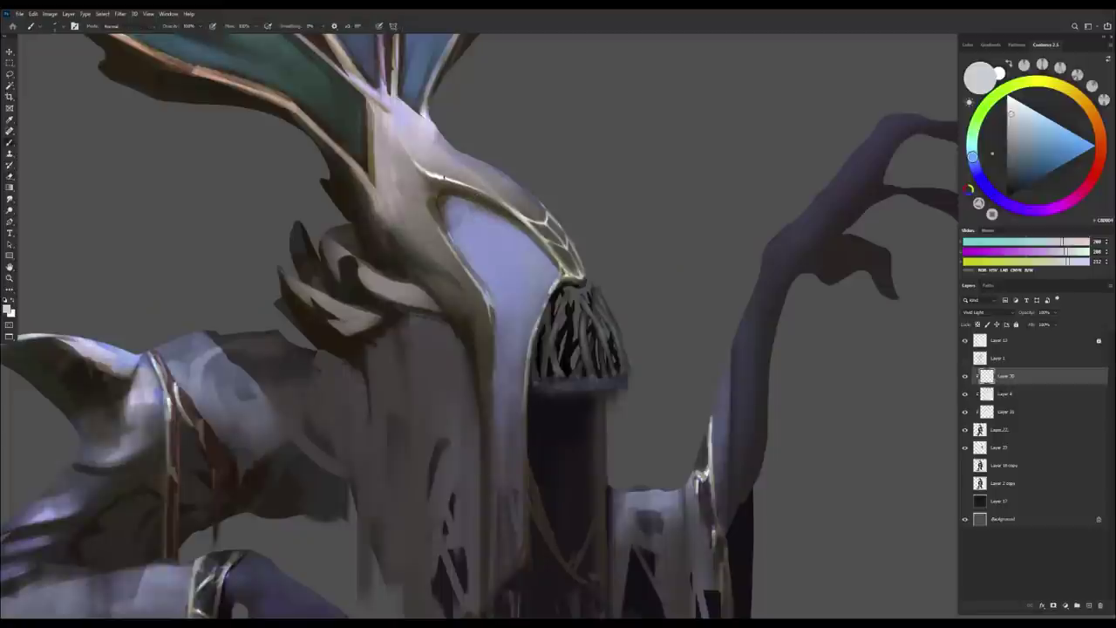
scroll(460, 254, down, 2)
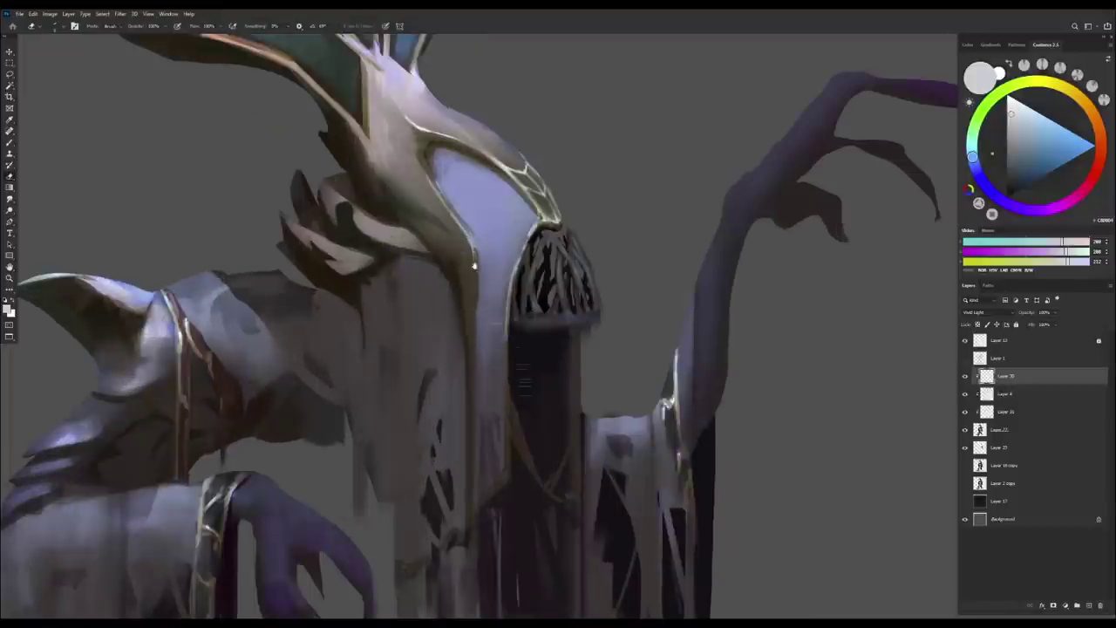
key(b)
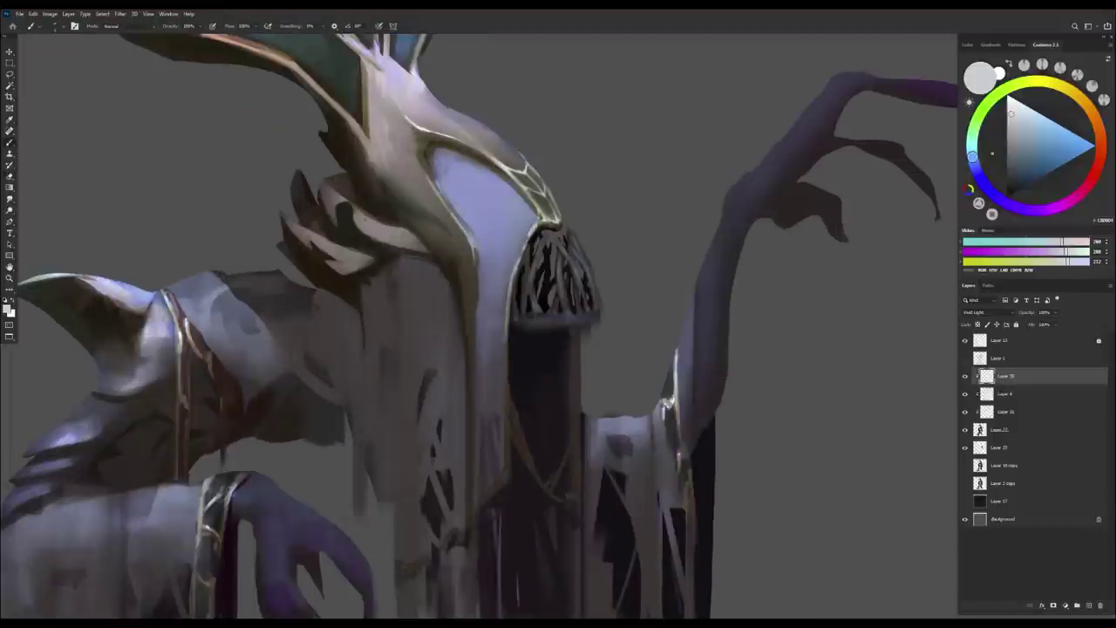
Paint and trim a bright pale highlight along the large curved spike behind the jaw.
drag(358, 222, 385, 243)
key(e)
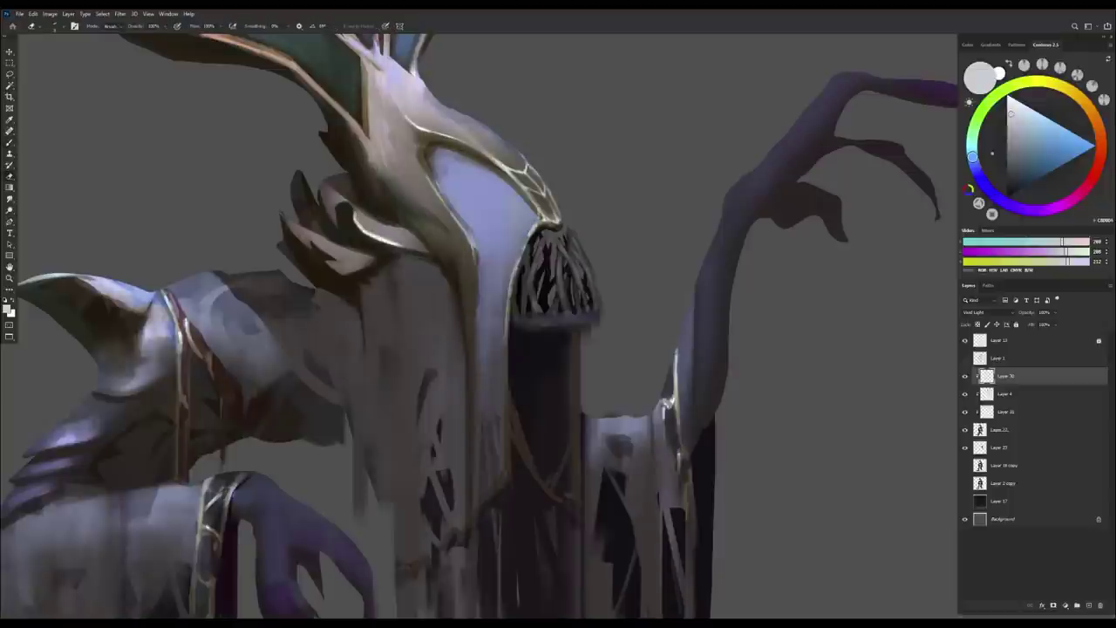
key(b)
key(e)
drag(456, 316, 521, 399)
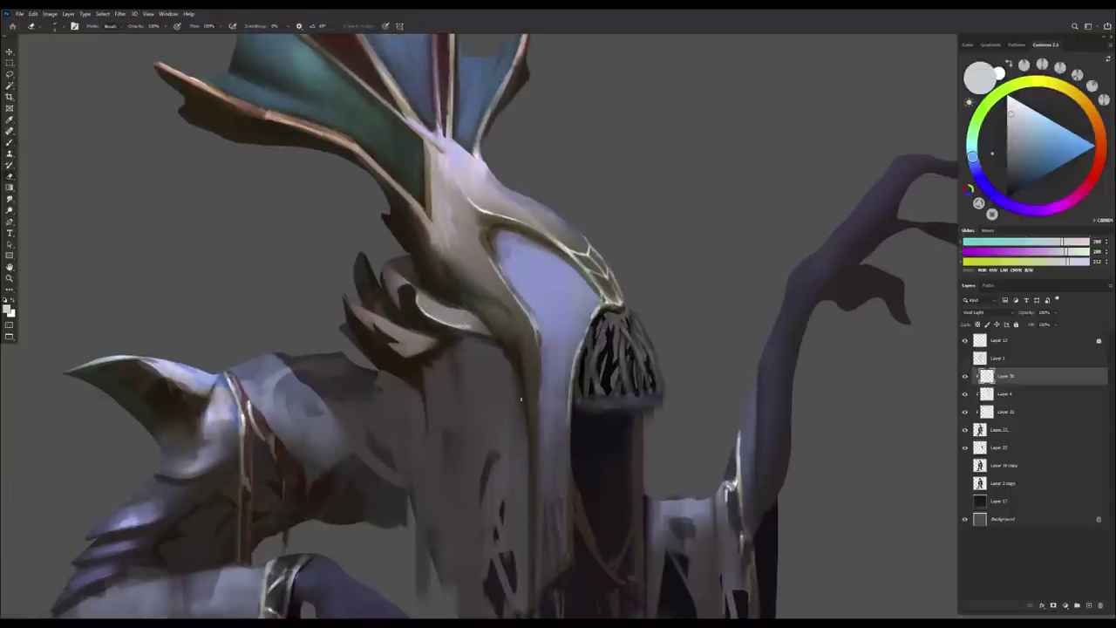
Refine the pale accents on the inner, upper spikes of the cluster behind the jaw.
drag(495, 347, 446, 307)
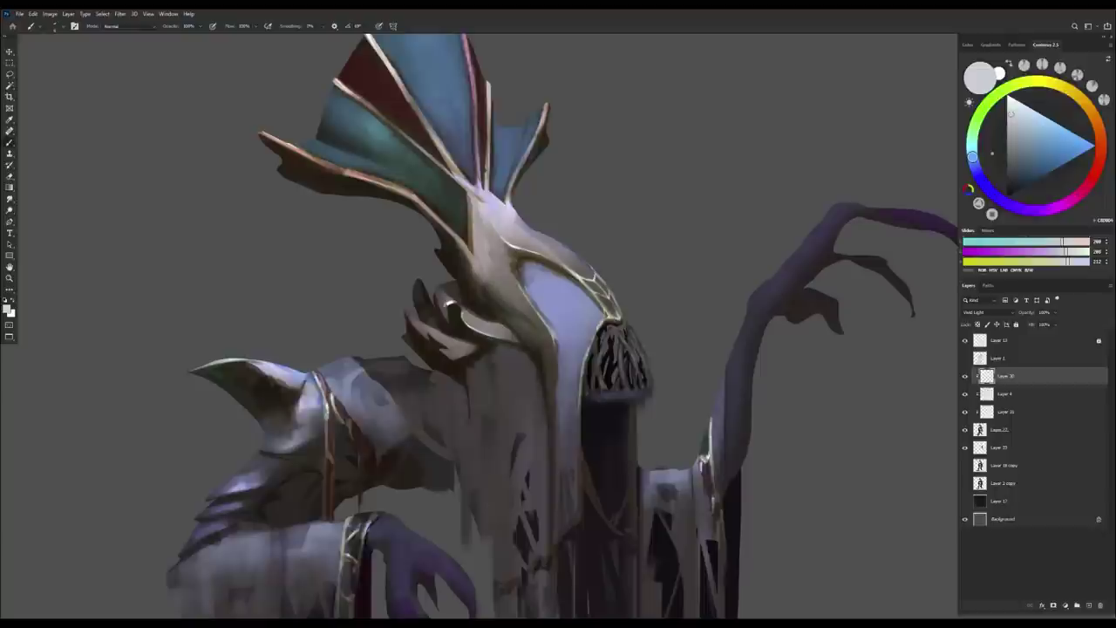
key(b)
scroll(478, 528, down, 1)
key(e)
scroll(478, 528, down, 2)
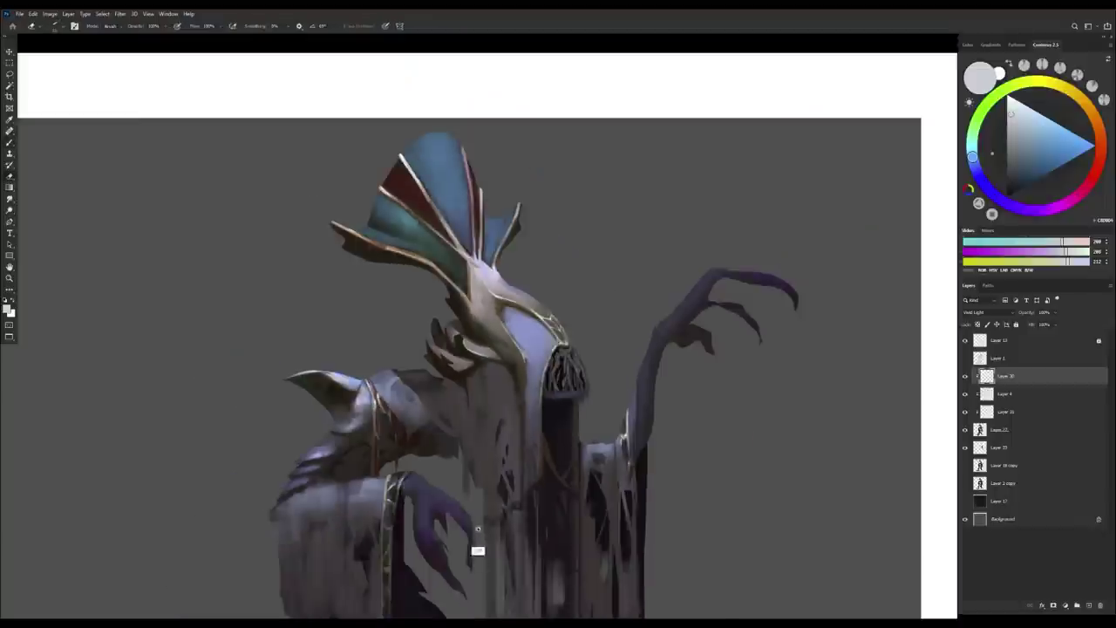
scroll(478, 528, up, 2)
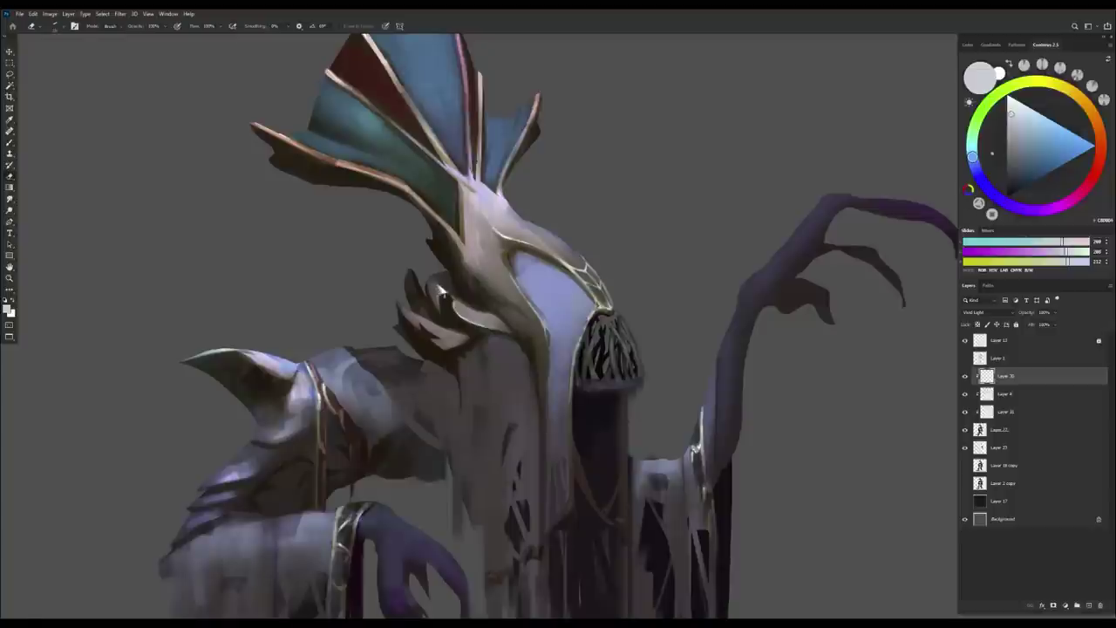
scroll(441, 292, up, 1)
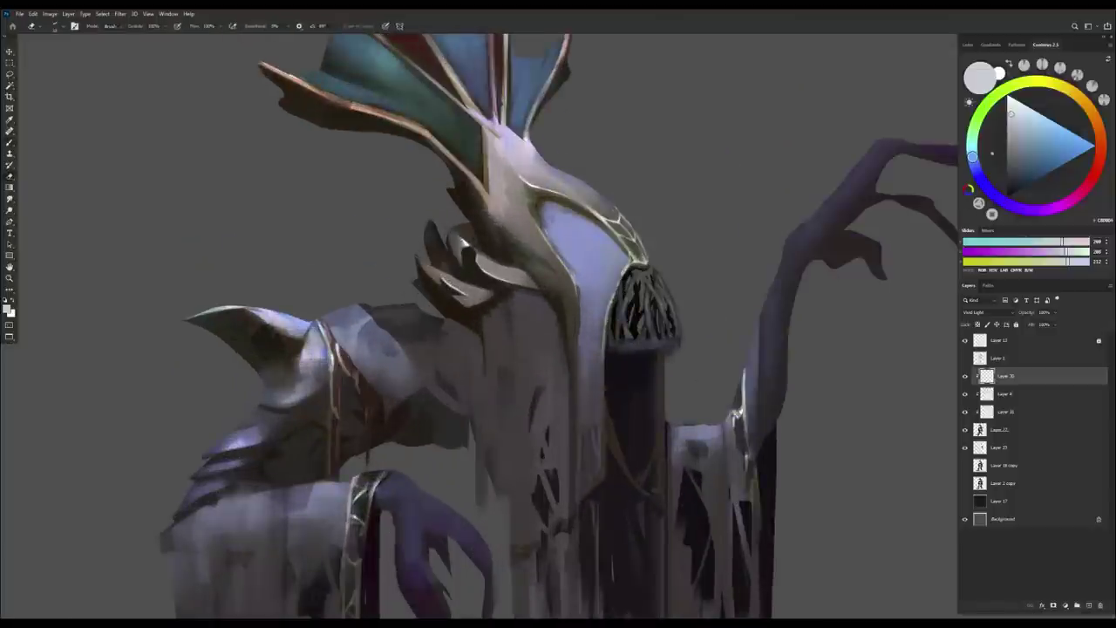
Paint and clean up fine highlights along the lower spikes of the cluster behind the jaw.
key(b)
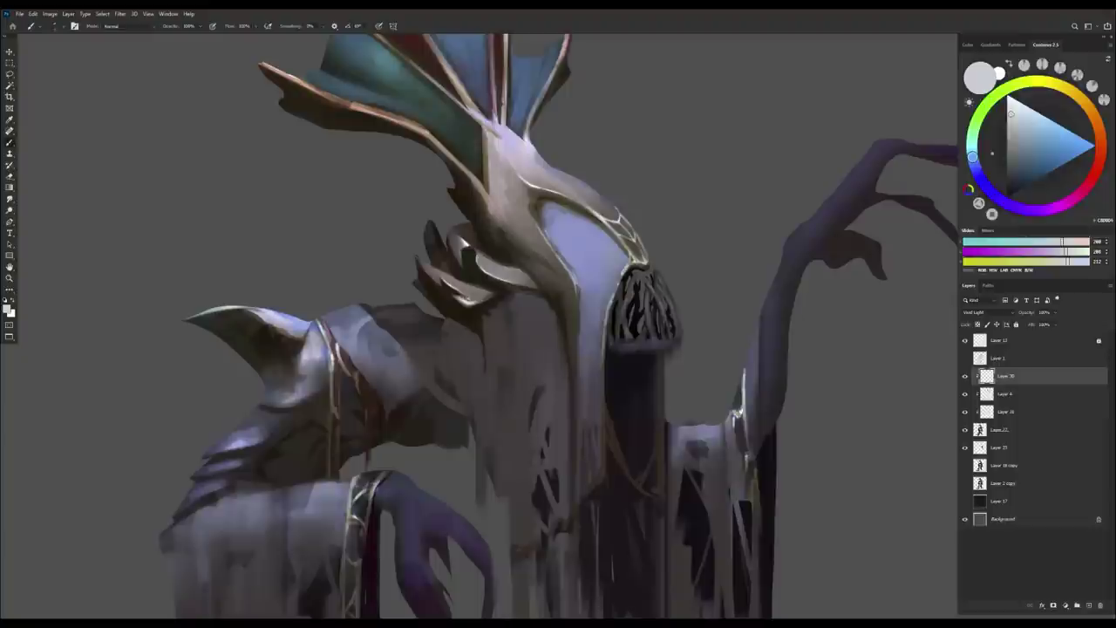
key(e)
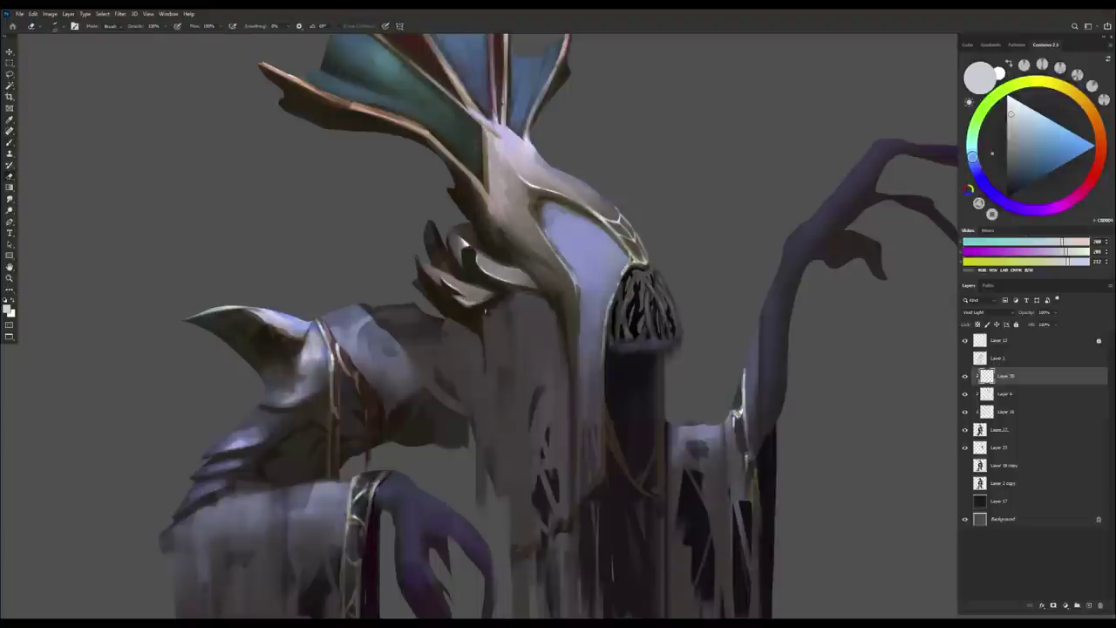
scroll(505, 358, down, 2)
key(b)
scroll(504, 358, up, 1)
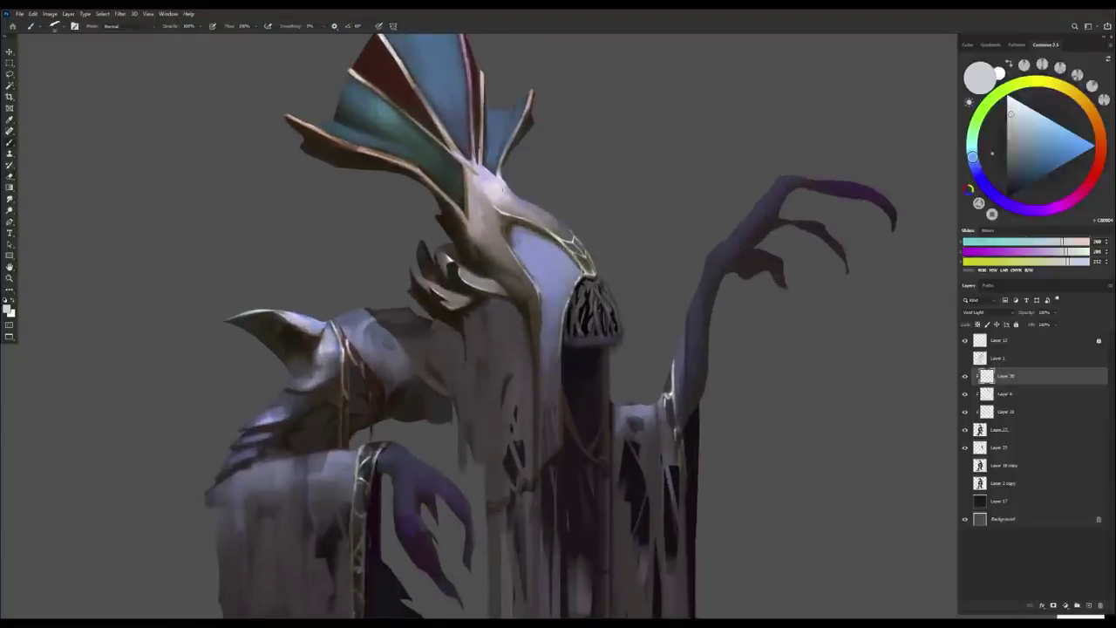
Brighten the crown's base and ribs with near-white strokes, then compare with the Vivid Light layer hidden and shown.
drag(465, 158, 489, 177)
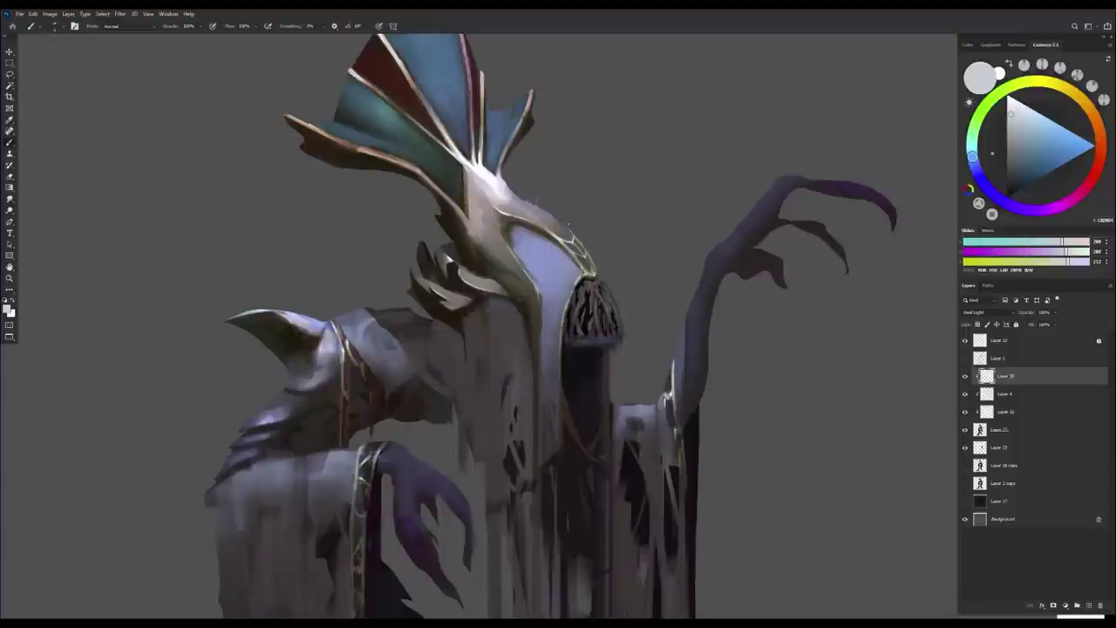
scroll(568, 515, down, 3)
scroll(567, 515, up, 1)
click(966, 375)
click(965, 375)
scroll(511, 387, up, 2)
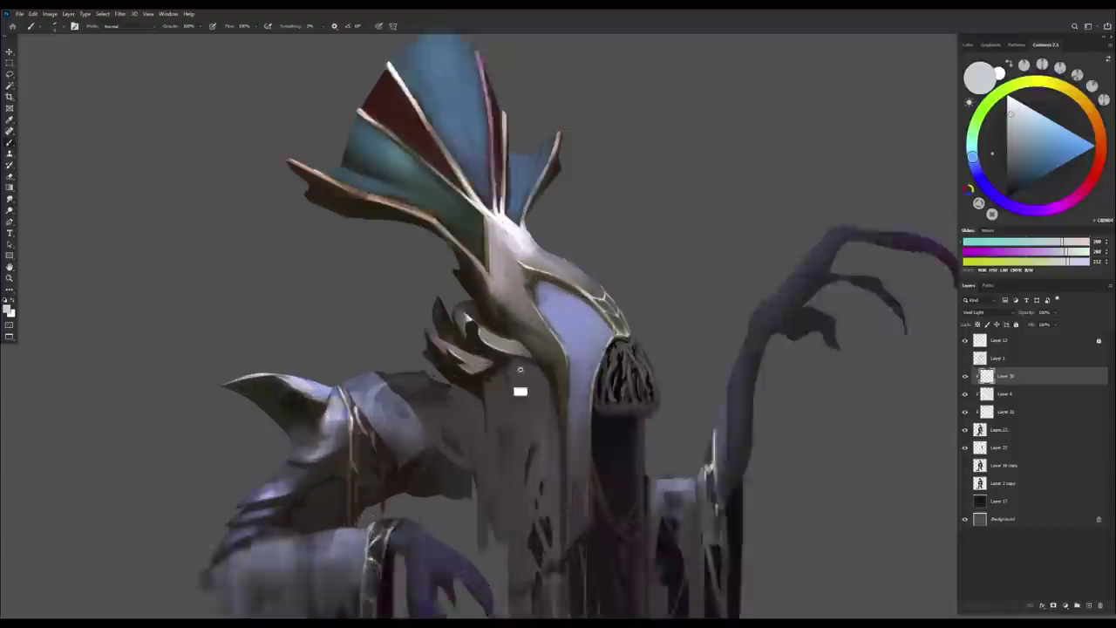
Extend and soften the bright highlights on the crown's ribs where they meet the head.
scroll(545, 454, down, 1)
scroll(545, 454, up, 1)
key(e)
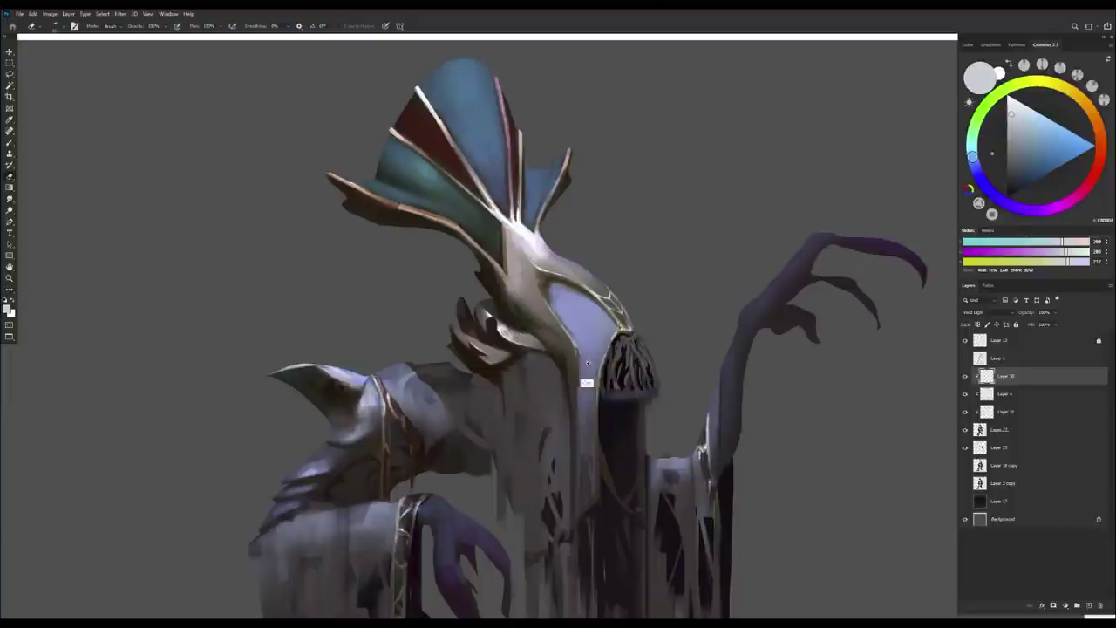
scroll(587, 382, down, 1)
key(b)
key(b)
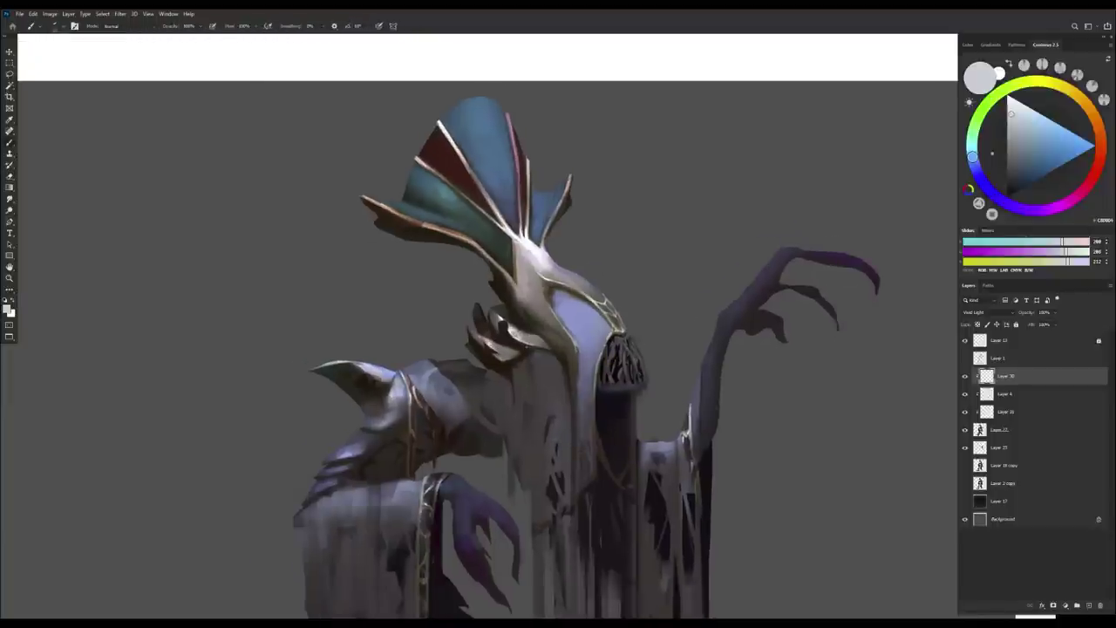
Examine the whole figure at several zoom levels, both mirrored and in its original orientation.
scroll(544, 263, down, 2)
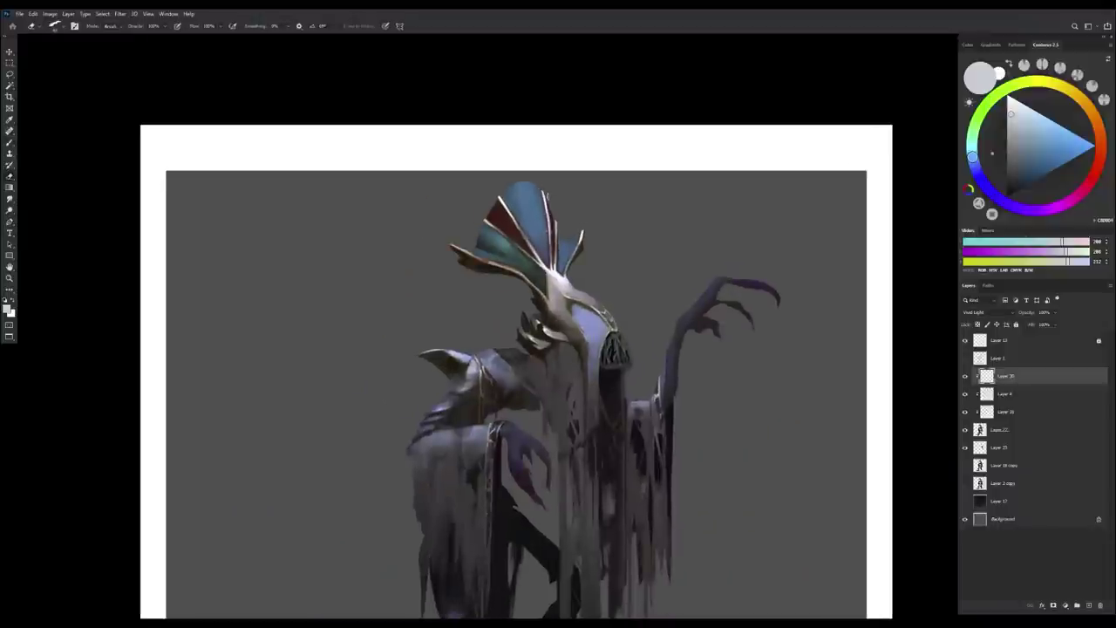
scroll(554, 255, up, 1)
scroll(554, 255, down, 2)
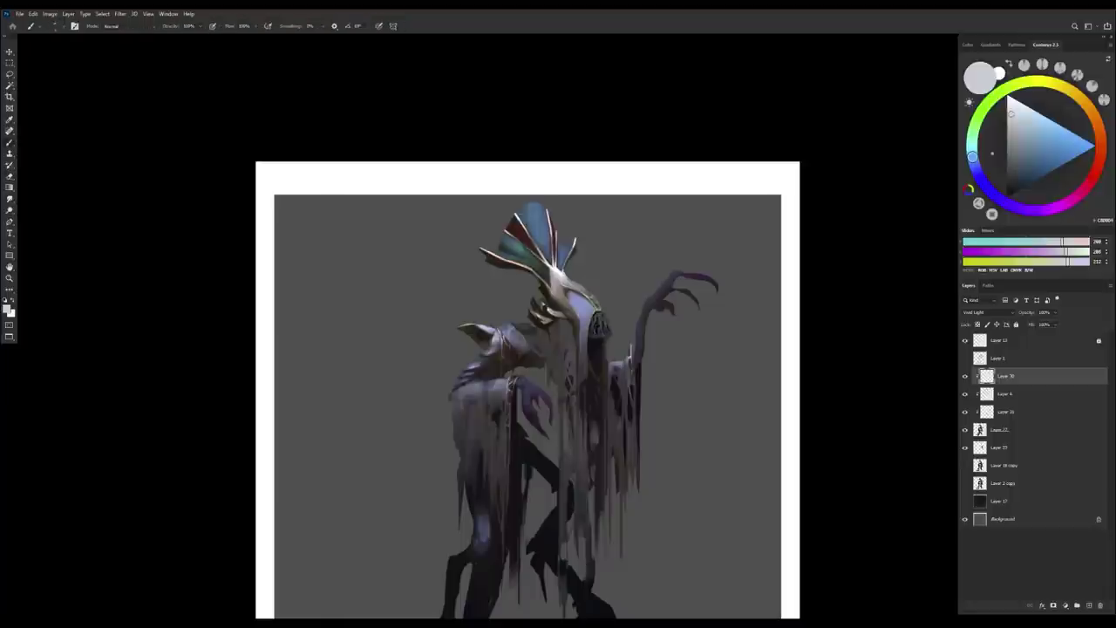
scroll(483, 253, down, 2)
scroll(648, 394, up, 1)
key(ctrl+shift+h)
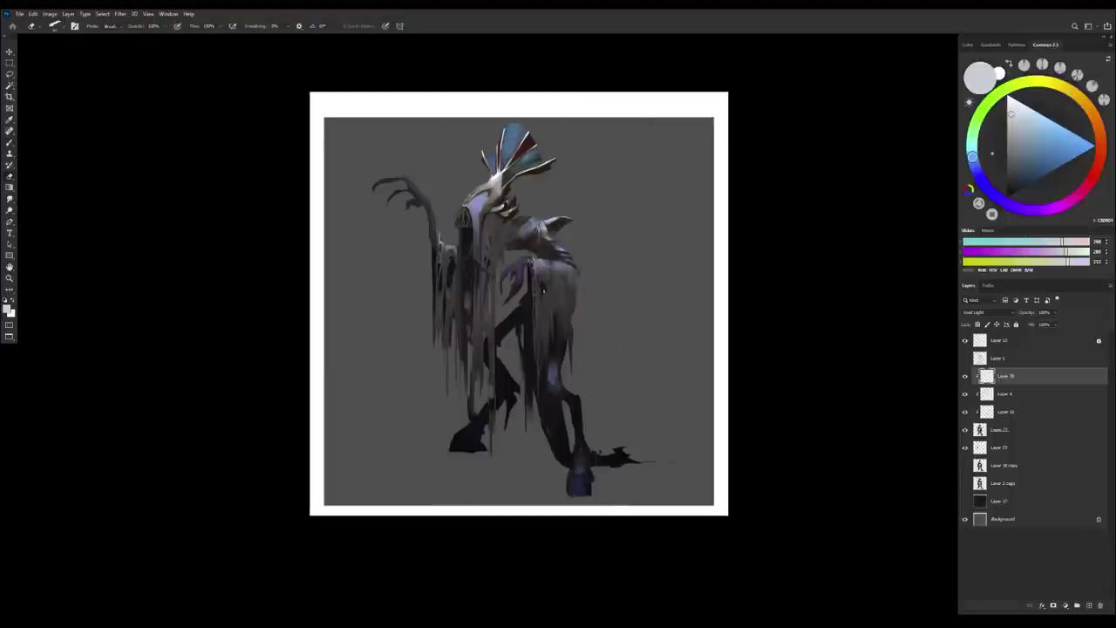
scroll(526, 378, down, 1)
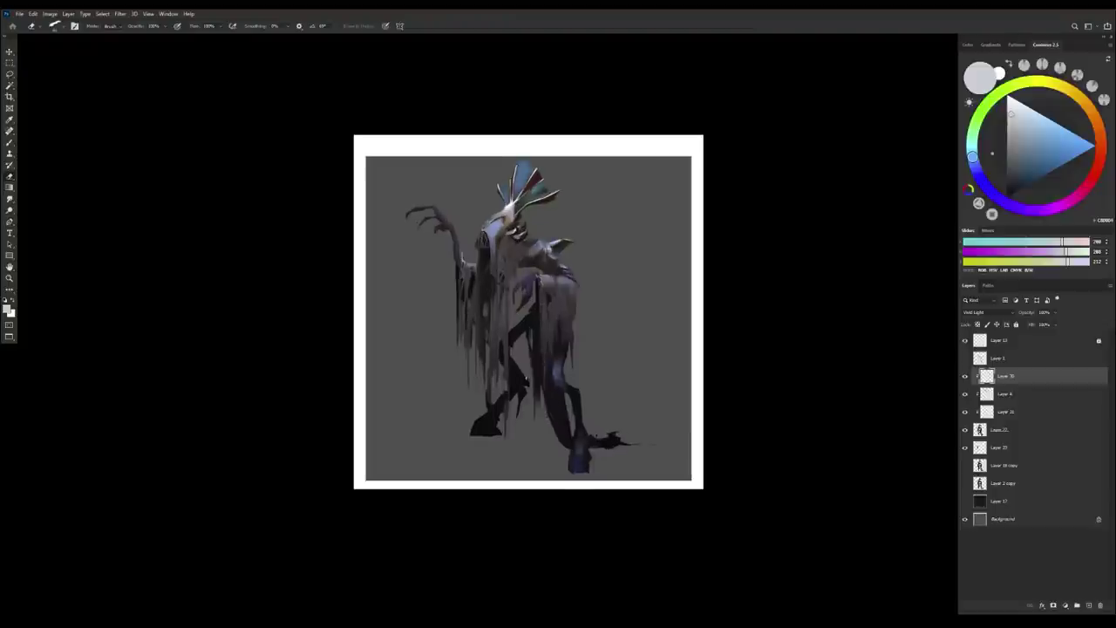
scroll(483, 197, up, 3)
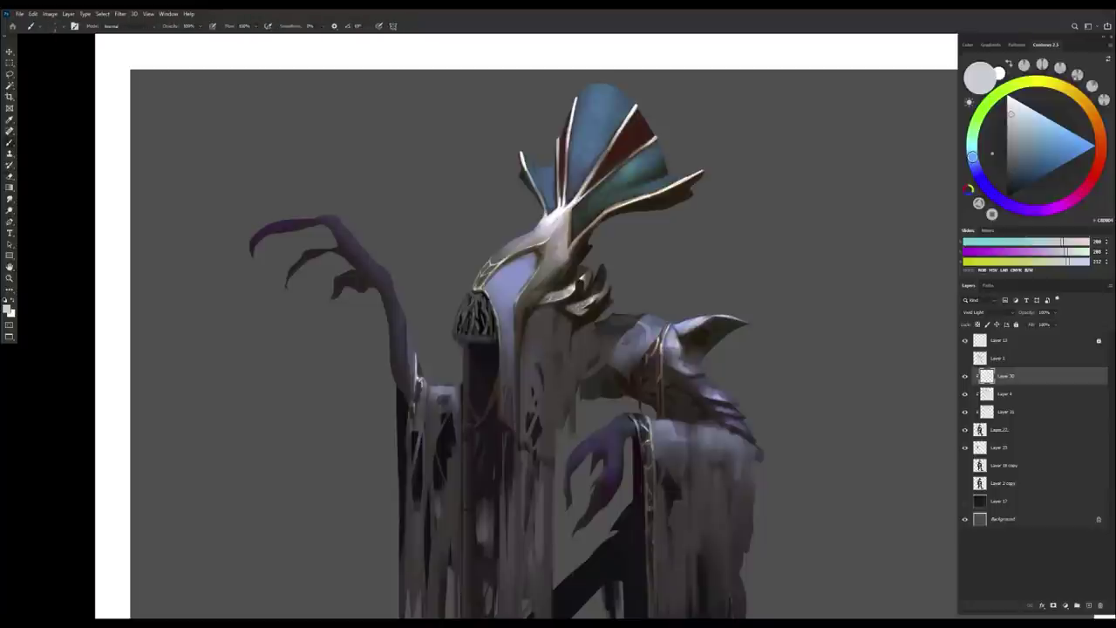
key(e)
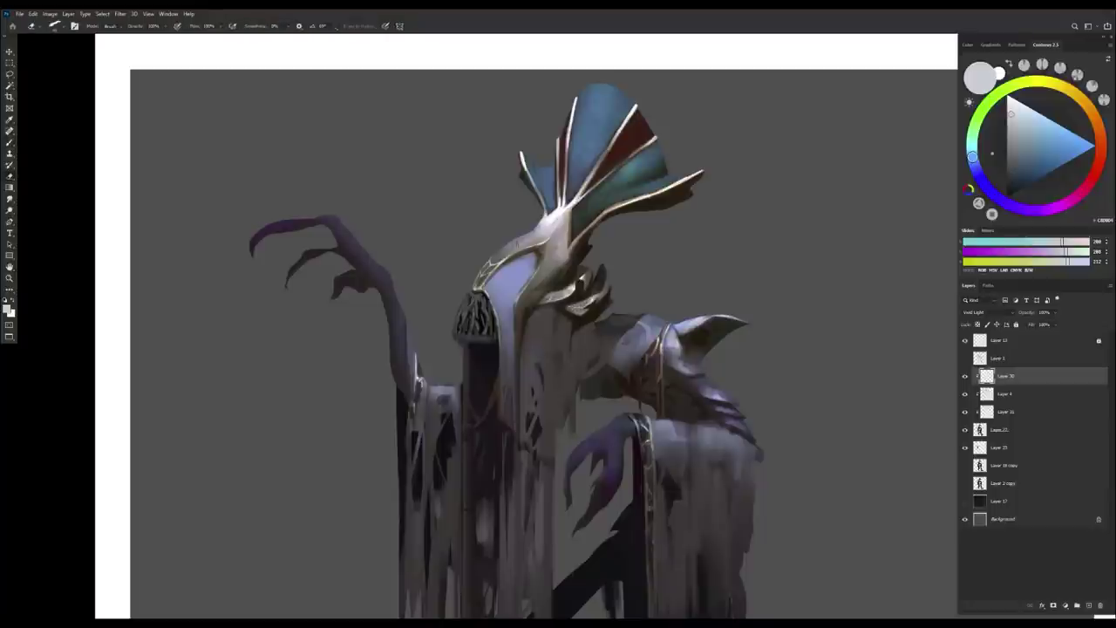
scroll(611, 424, down, 4)
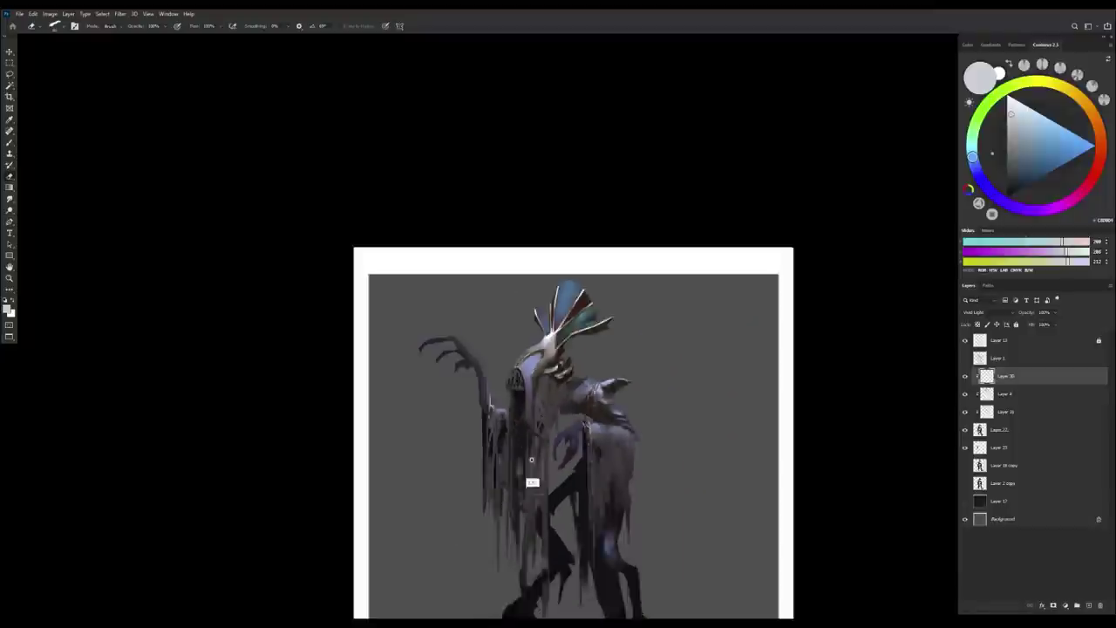
scroll(611, 424, up, 2)
scroll(612, 424, down, 2)
scroll(623, 406, down, 2)
key(h)
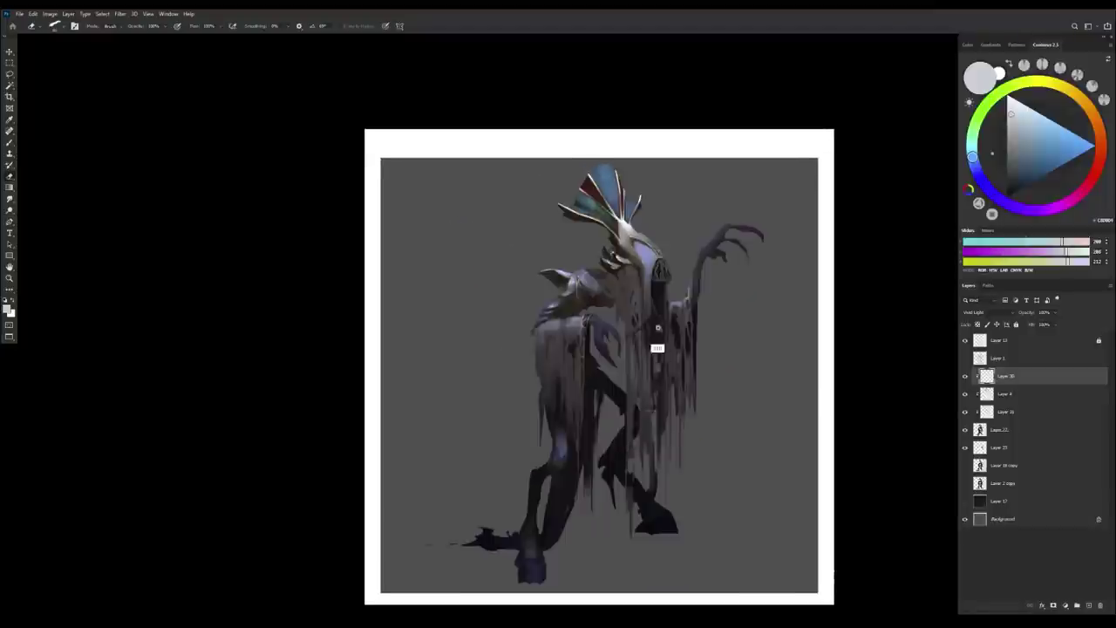
Merge the character's separate painting layers below the clipped highlight layers into a single layer.
scroll(622, 406, up, 3)
key(alt+bracketleft)
key(alt+bracketleft)
key(alt+bracketleft)
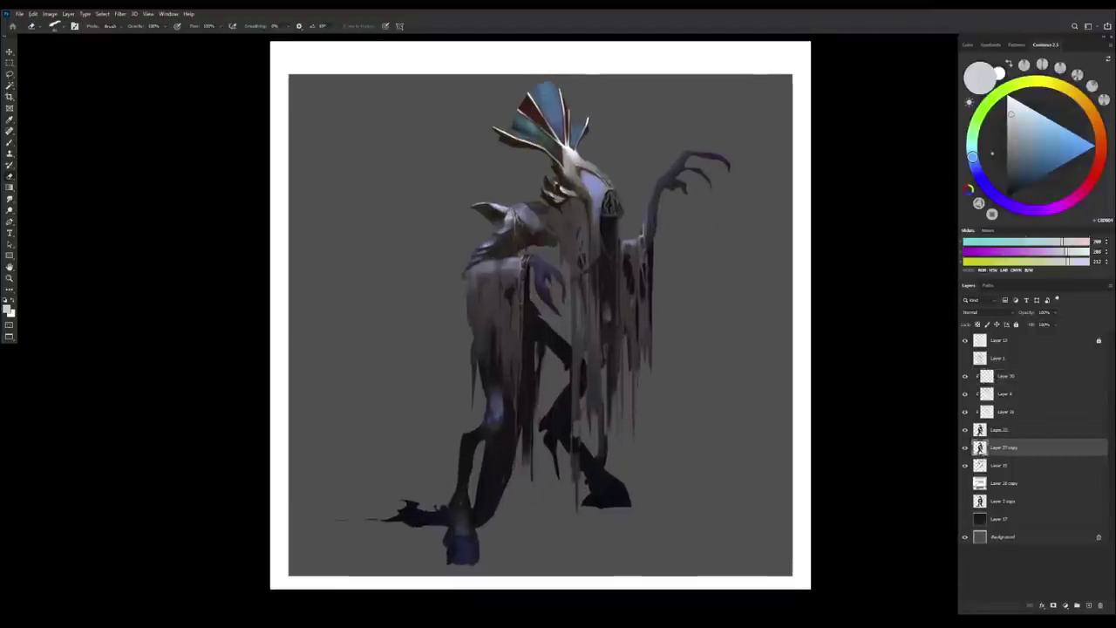
alt+click(997, 423)
alt+click(997, 423)
scroll(606, 356, up, 1)
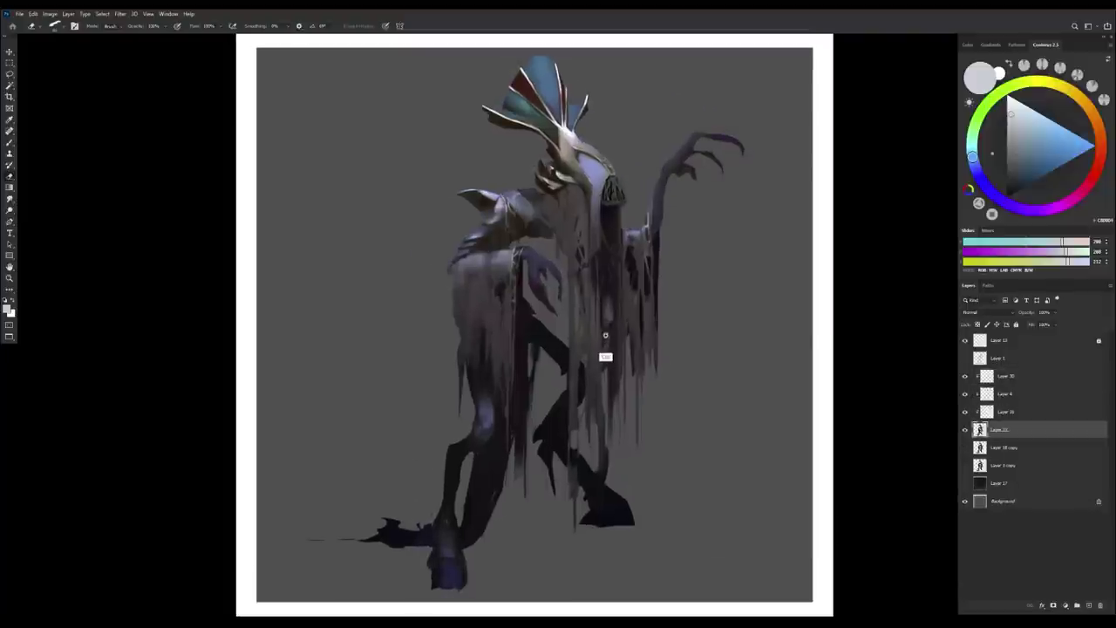
Outline long thin spikes behind the head and fill them dark brown on a new layer beneath the character.
key(l)
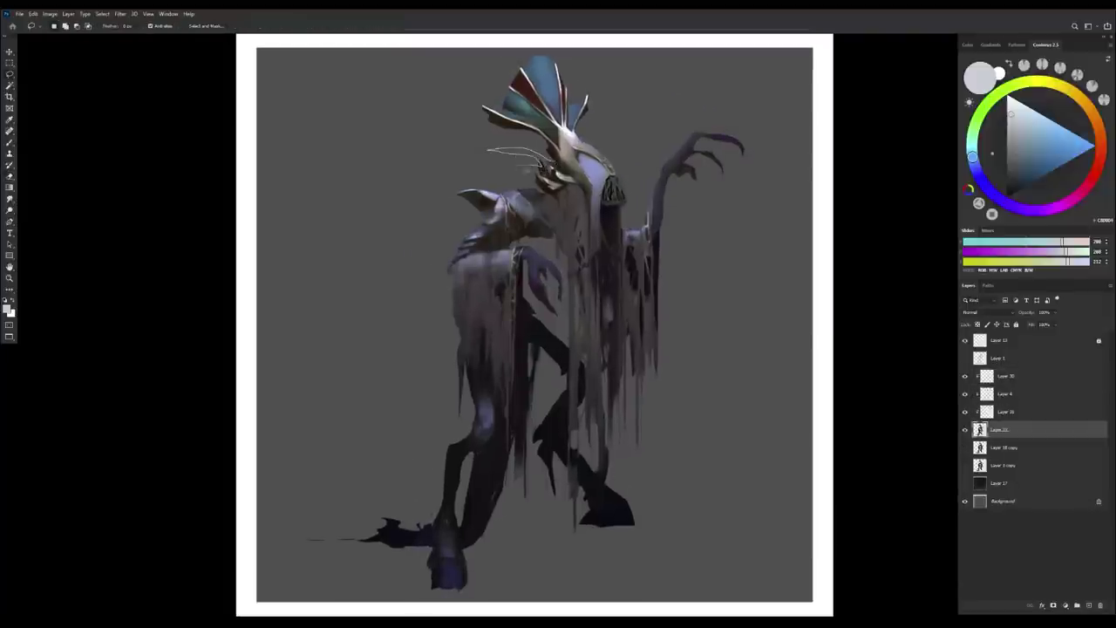
mouse_move(526, 180)
mouse_down()
mouse_move(488, 155)
mouse_move(523, 150)
mouse_up()
key(ctrl+shift+alt+n)
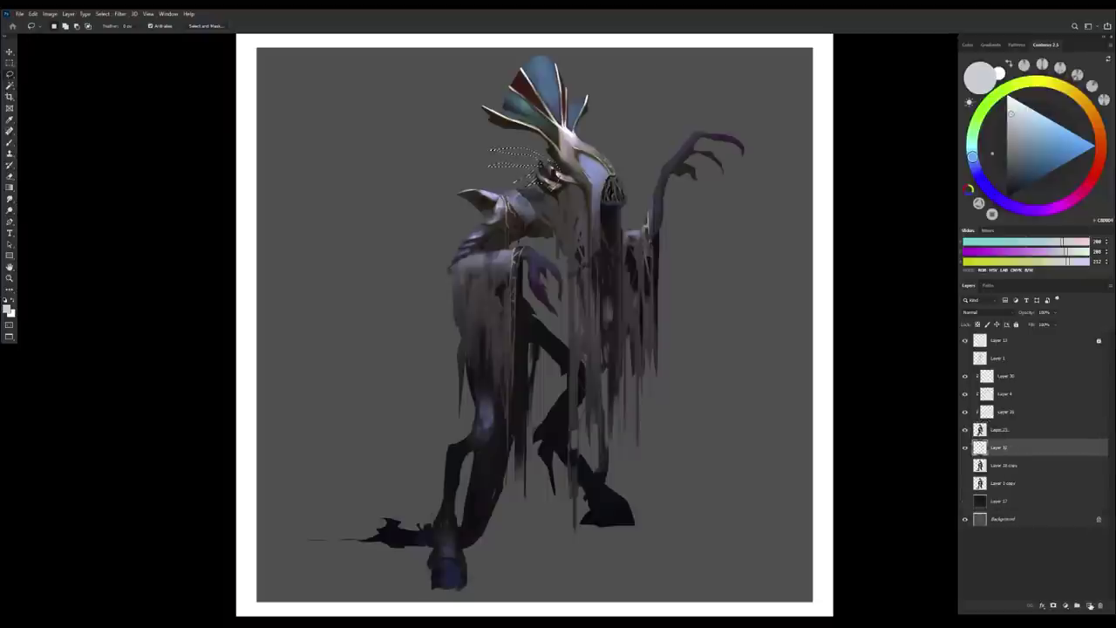
key(b)
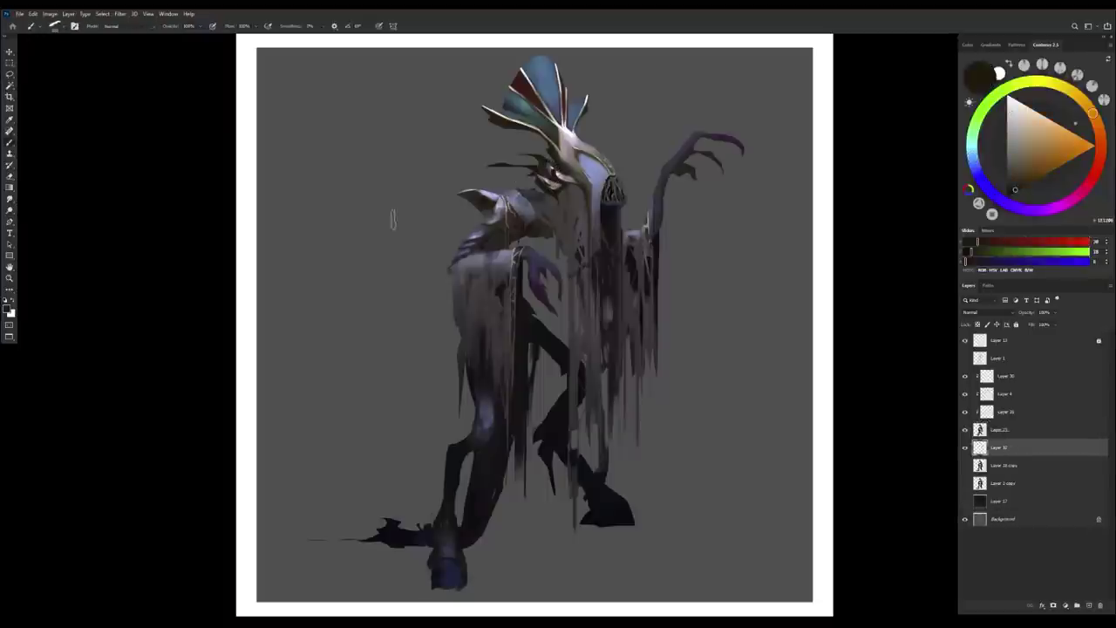
Mirror the canvas and add more dark brown spikes fanning out behind the jaw.
key(ctrl+minus)
key(ctrl+alt+shift+h)
key(ctrl+plus)
key(l)
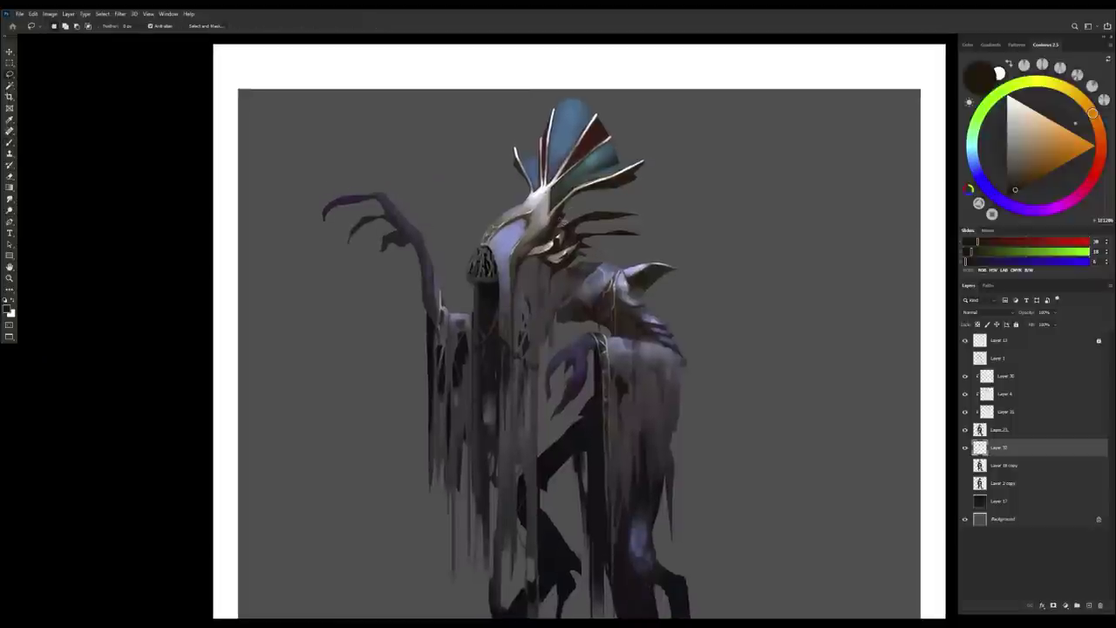
scroll(602, 292, up, 2)
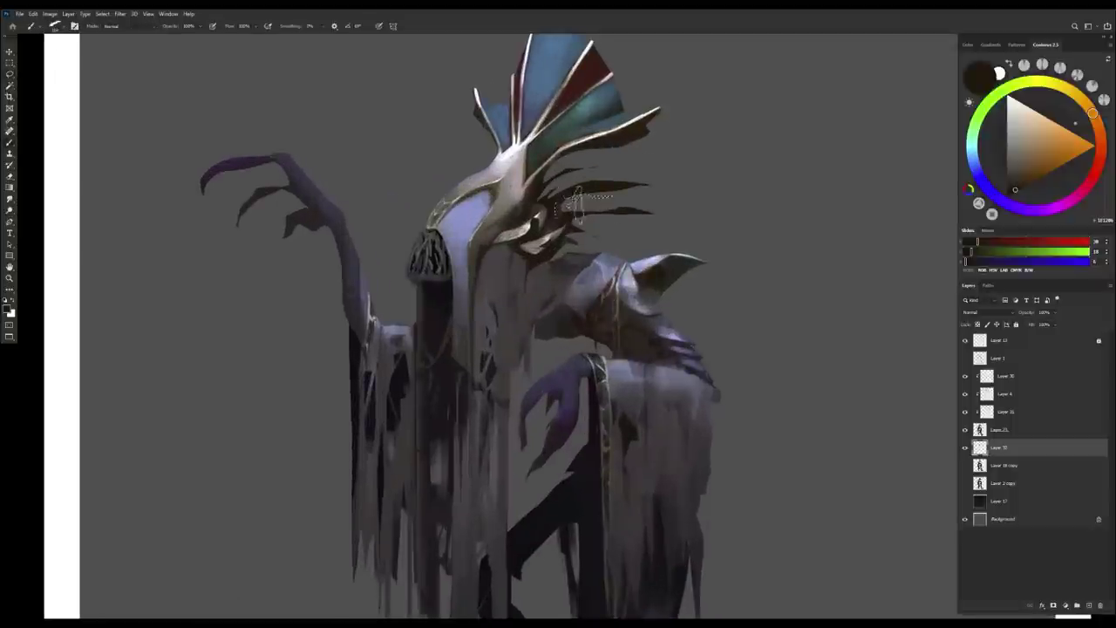
key(b)
scroll(625, 278, down, 2)
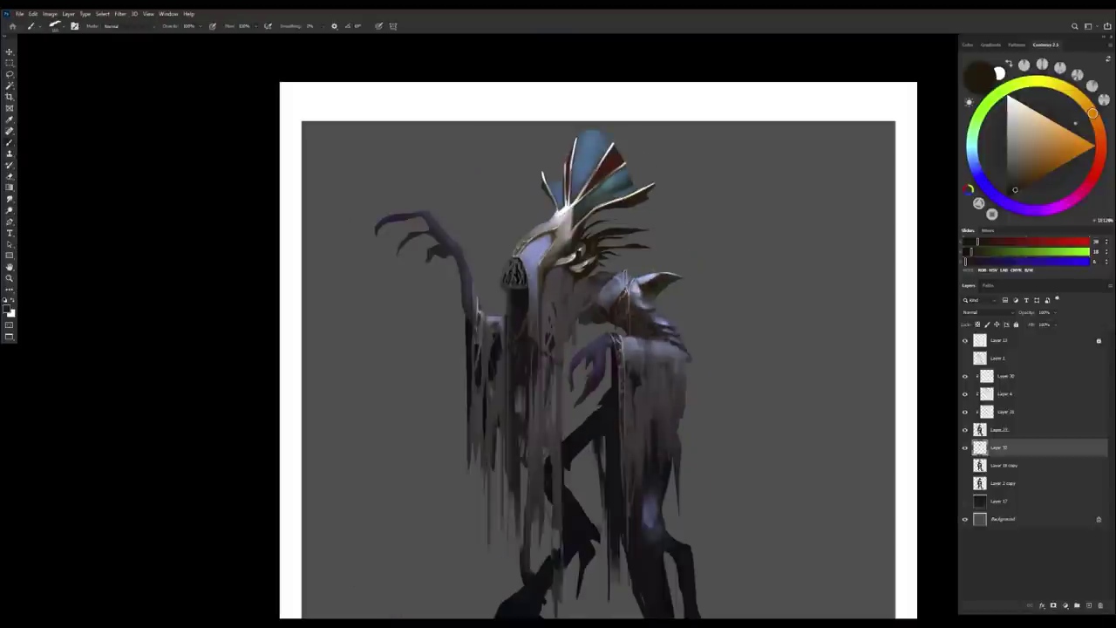
Outline another thin curved spike just beneath the crown's lower edge and fill it dark brown.
scroll(460, 209, up, 3)
key(l)
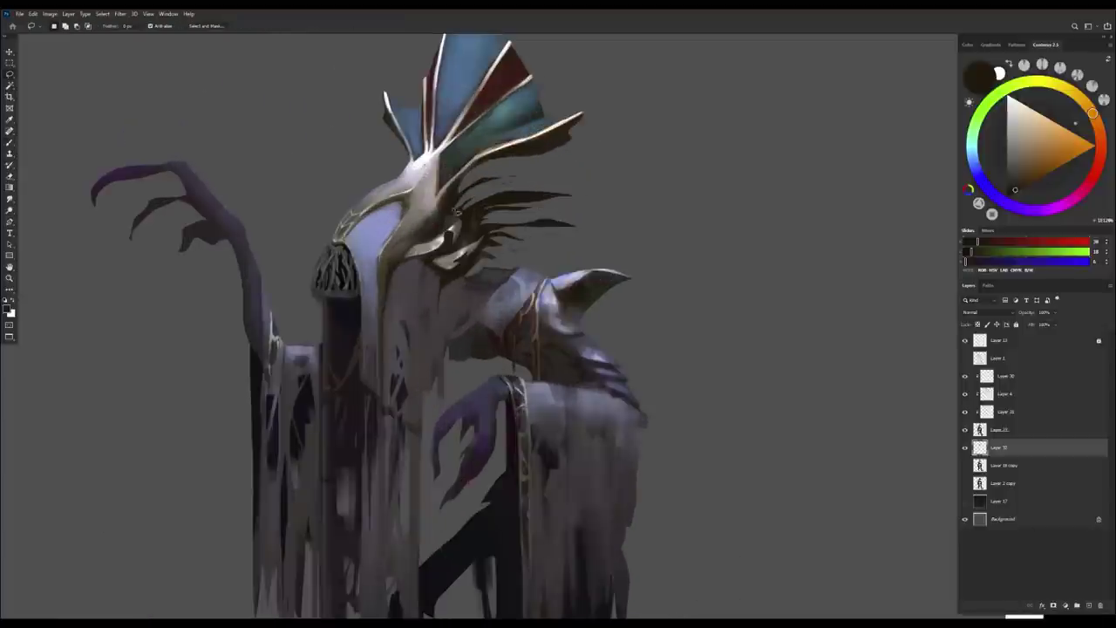
scroll(478, 199, up, 1)
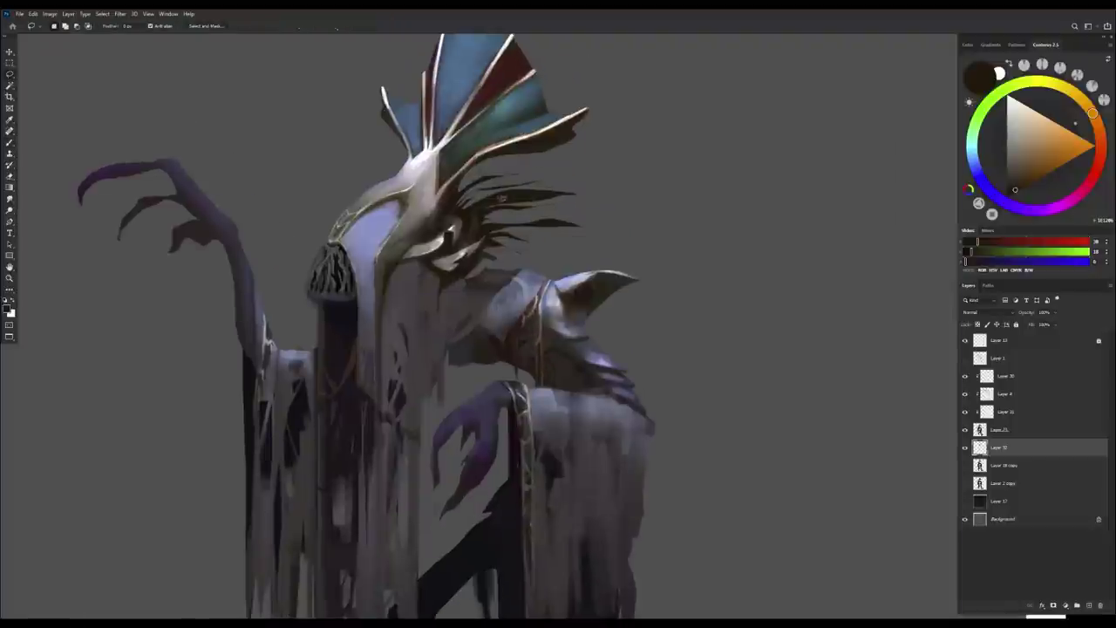
mouse_move(471, 174)
mouse_down()
mouse_move(503, 169)
mouse_move(482, 174)
mouse_move(496, 162)
mouse_move(512, 164)
mouse_move(462, 187)
mouse_move(489, 188)
mouse_up()
key(b)
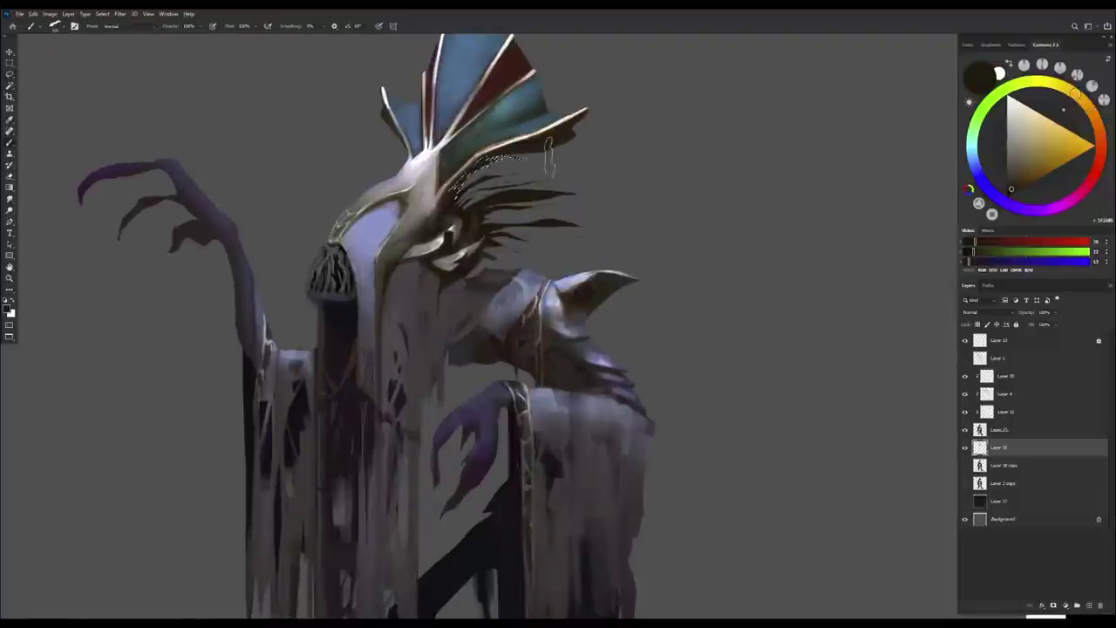
Flip the canvas back and fill further dark spikes between the crown and the jaw cluster.
scroll(515, 244, down, 1)
key(h)
key(l)
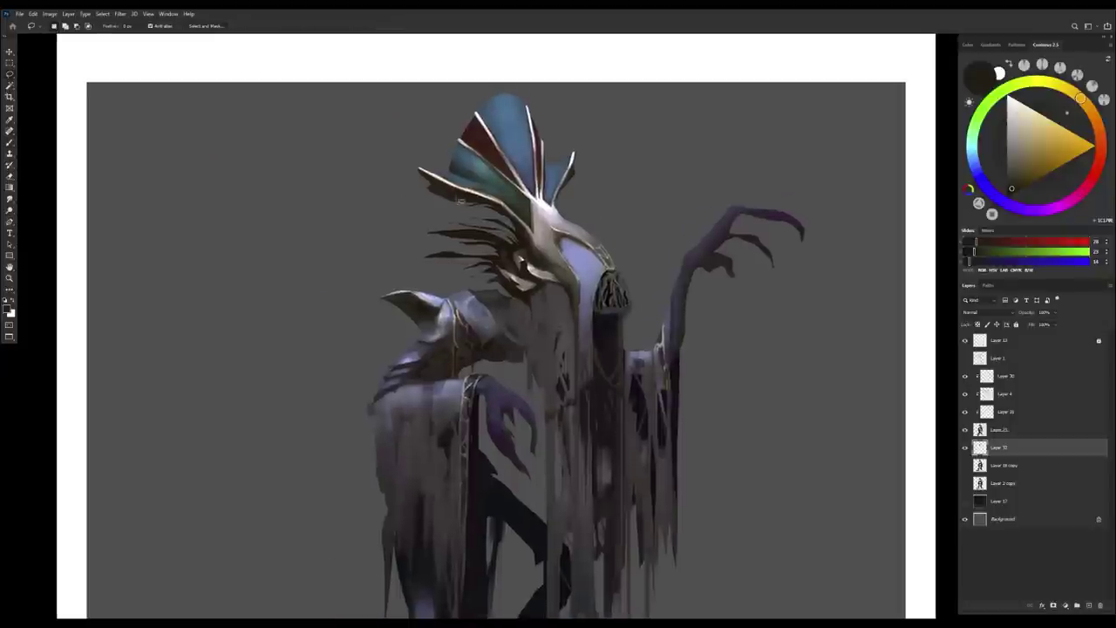
mouse_move(423, 203)
mouse_down()
mouse_move(505, 218)
mouse_move(521, 262)
mouse_up()
key(b)
alt+click(520, 261)
scroll(490, 205, down, 1)
Outline a longer row of spikes behind the existing ones and fill them dark navy on a new lower layer.
key(l)
mouse_move(447, 209)
mouse_down()
mouse_move(398, 220)
mouse_move(385, 252)
mouse_move(428, 259)
mouse_move(514, 208)
mouse_move(501, 218)
mouse_up()
key(ctrl+shift+alt+n)
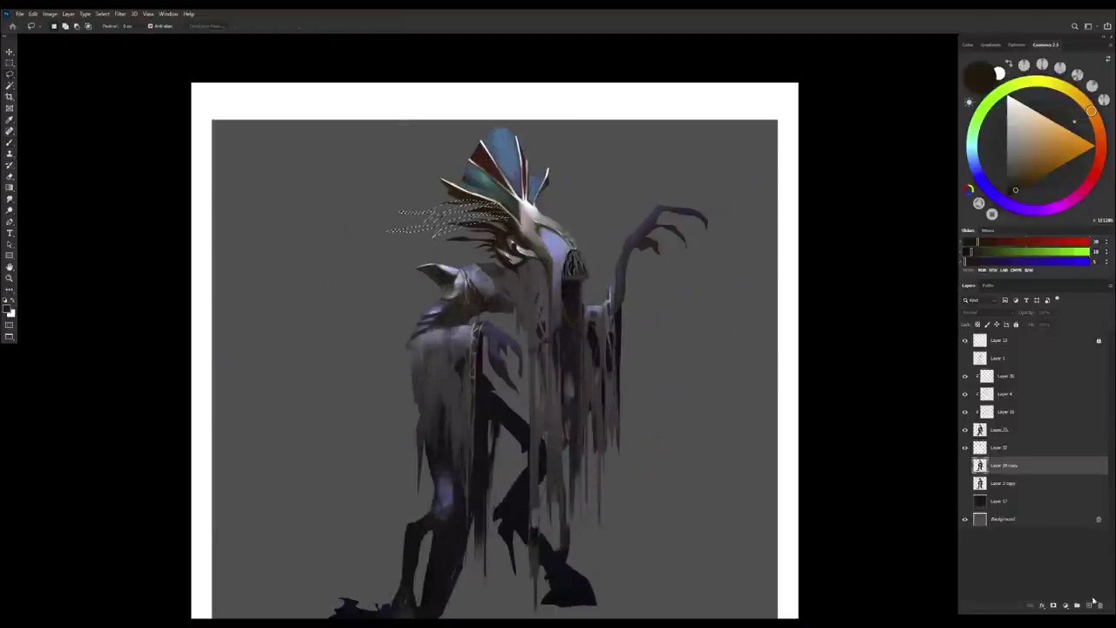
key(b)
alt+click(497, 231)
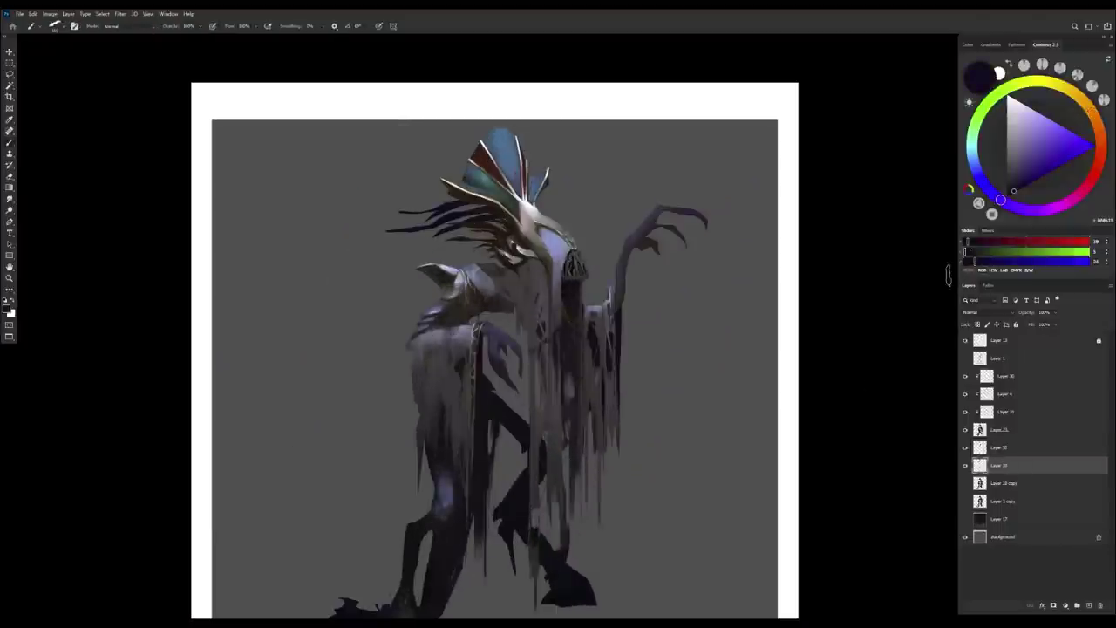
Mirror the canvas, outline further small spikes behind the jaw and fill them dark navy.
key(ctrl+shift+h)
key(l)
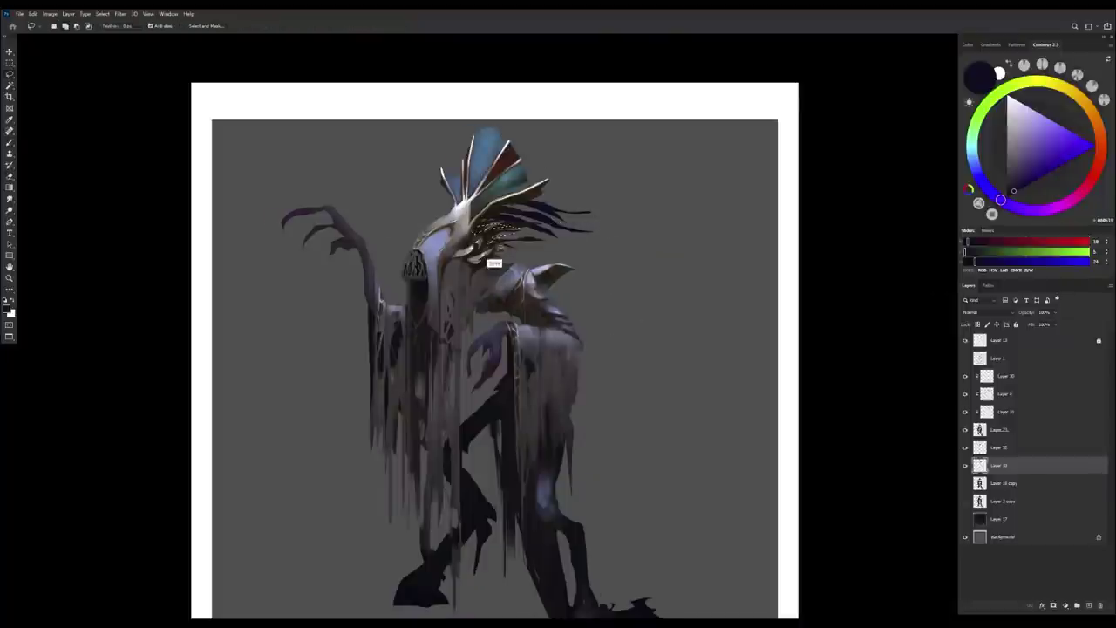
key(b)
key(ctrl+shift+h)
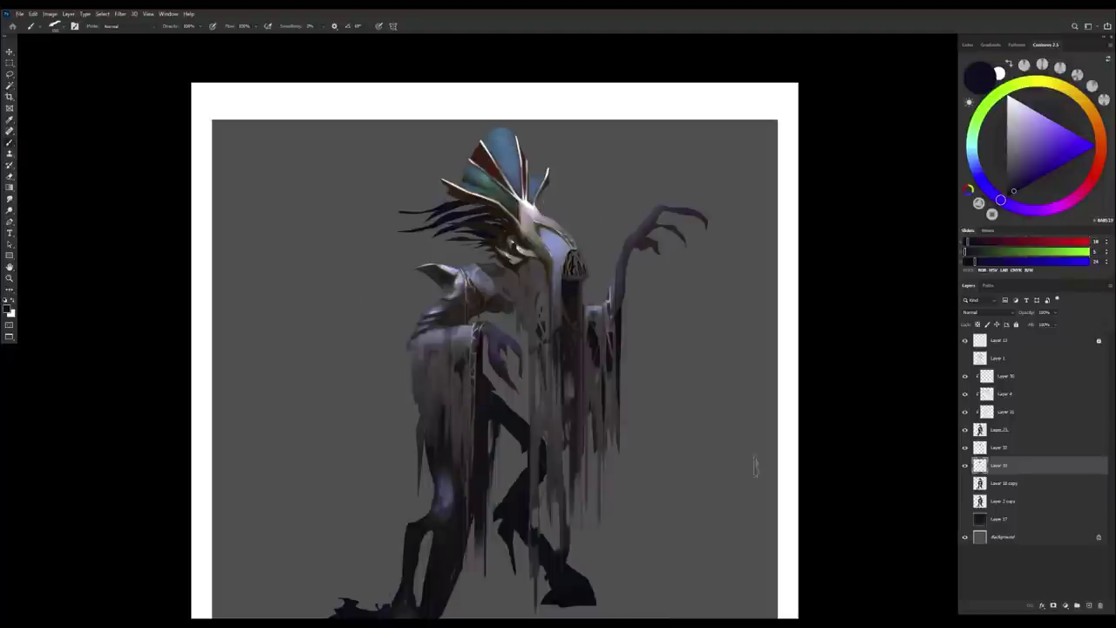
Outline a fan of long wispy spikes behind the crown, fill them dark navy and trim them with the eraser.
scroll(533, 323, down, 2)
scroll(500, 275, up, 3)
key(l)
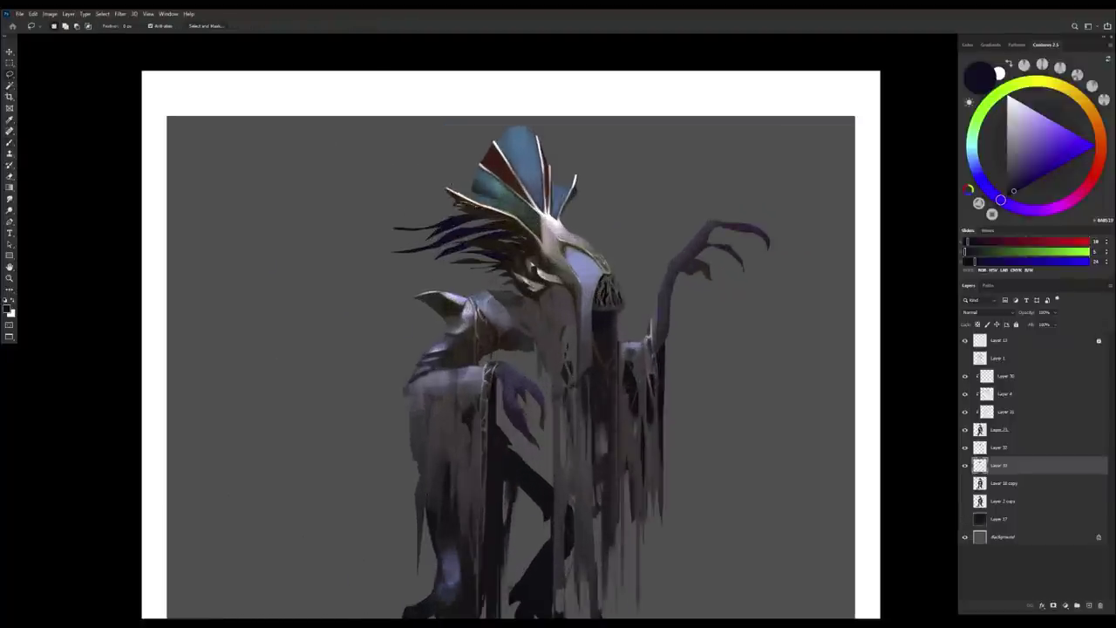
mouse_move(477, 209)
mouse_down()
mouse_move(430, 211)
mouse_move(427, 186)
mouse_move(495, 185)
mouse_move(447, 166)
mouse_move(500, 166)
mouse_move(497, 179)
mouse_move(408, 174)
mouse_move(481, 170)
mouse_move(456, 161)
mouse_move(466, 132)
mouse_move(518, 137)
mouse_move(423, 130)
mouse_move(525, 138)
mouse_move(473, 178)
mouse_move(341, 218)
mouse_move(409, 197)
mouse_move(383, 222)
mouse_move(468, 218)
mouse_up()
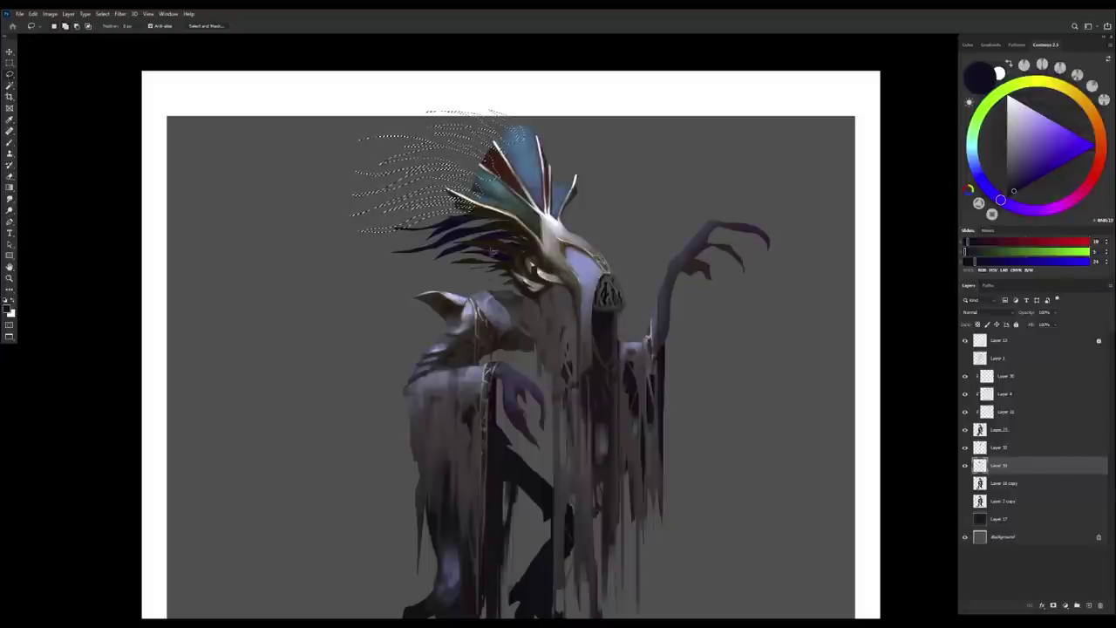
key(b)
key(ctrl+h)
drag(514, 122, 439, 130)
drag(488, 170, 357, 150)
drag(484, 218, 371, 237)
scroll(585, 322, down, 1)
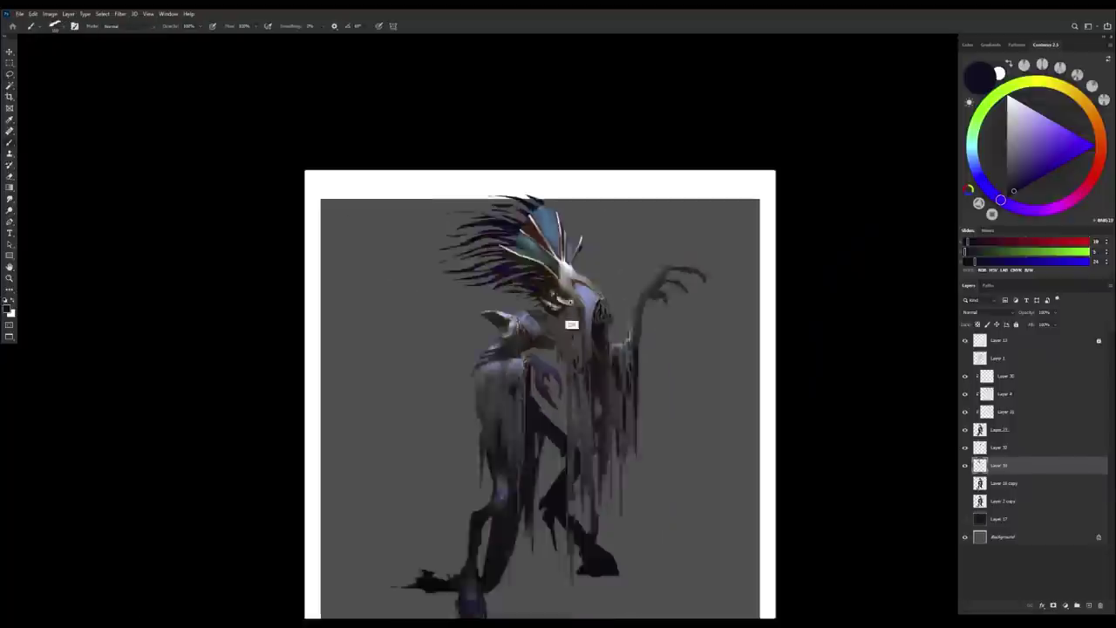
key(e)
key(h)
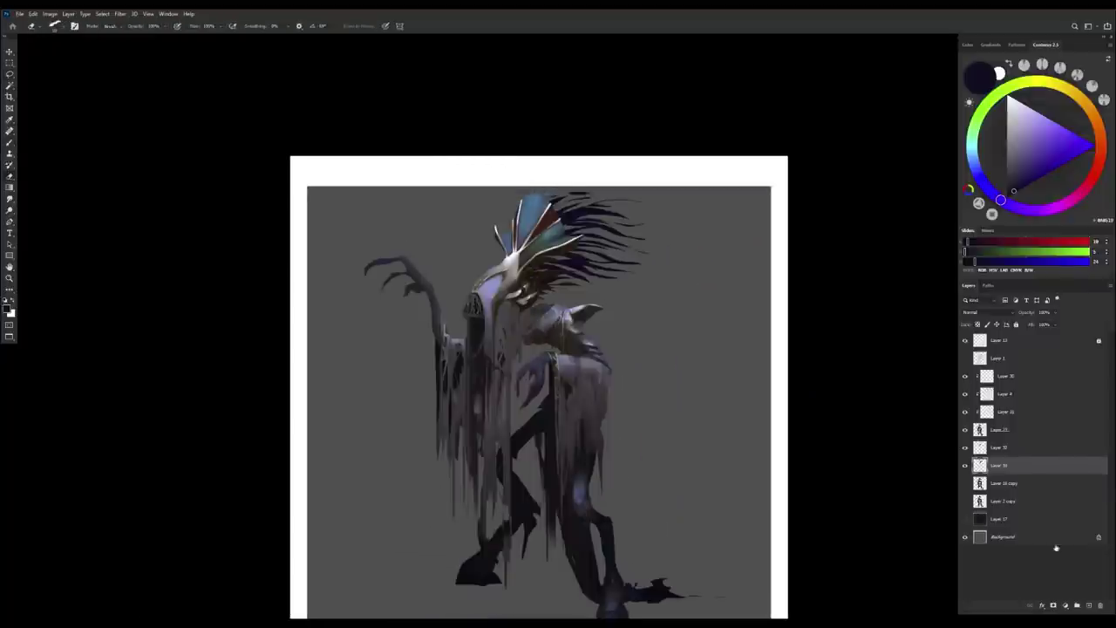
Add a new layer clipped to the spikes and shade them with sampled dark blue and dark brown tones.
key(ctrl+shift+alt+n)
key(ctrl+alt+g)
key(b)
alt+click(649, 232)
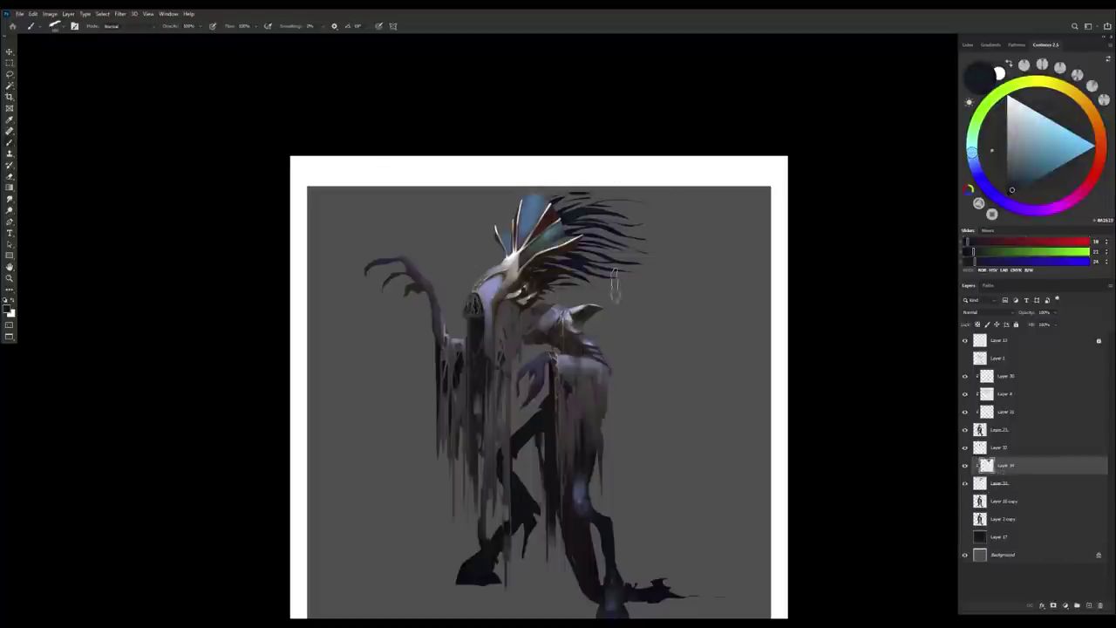
scroll(614, 284, up, 1)
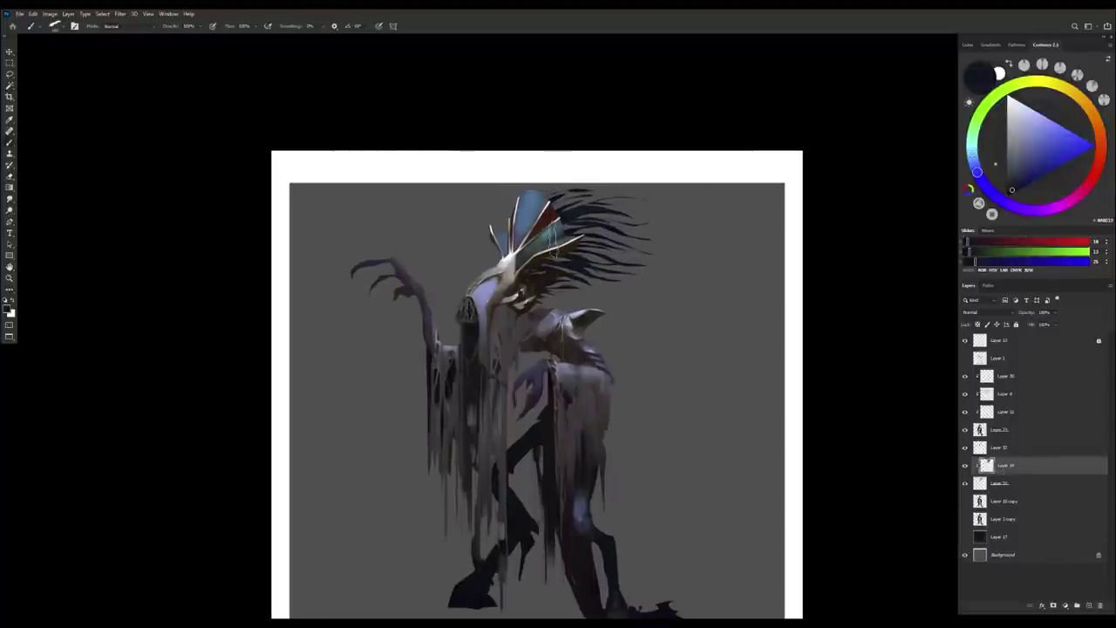
alt+click(539, 281)
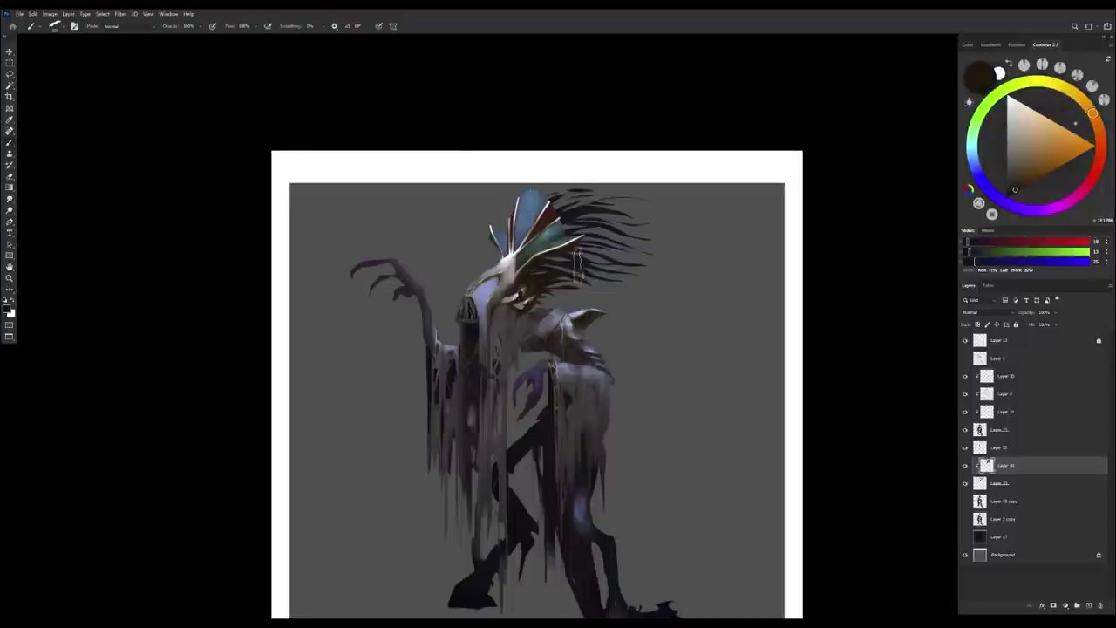
Show the dark backdrop and paint dark grey behind the head spikes on a new layer above it.
key(h)
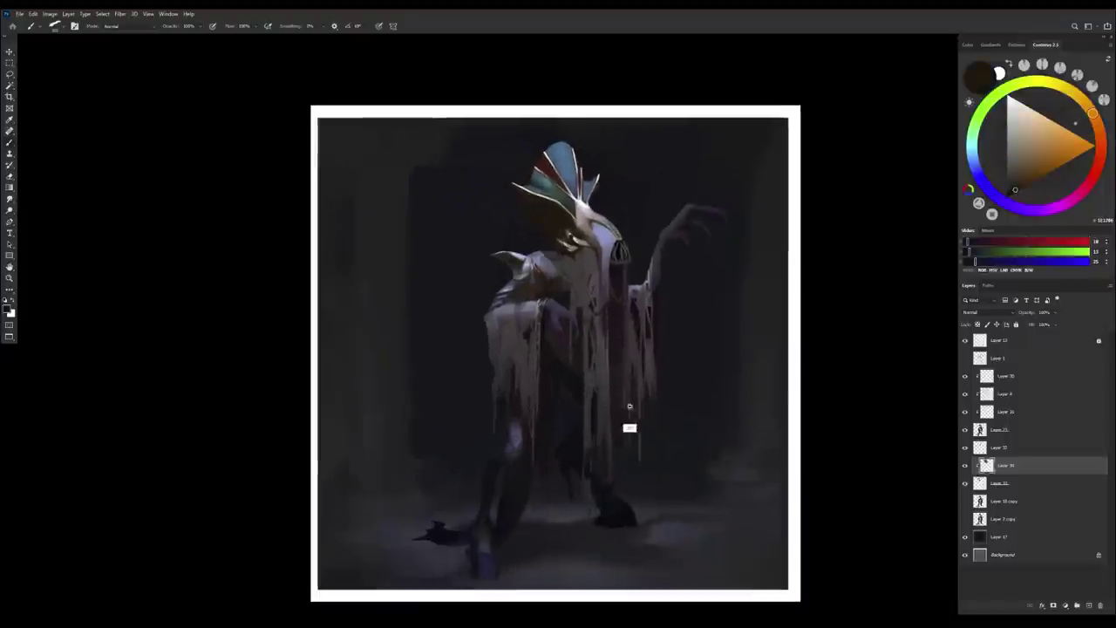
click(1003, 536)
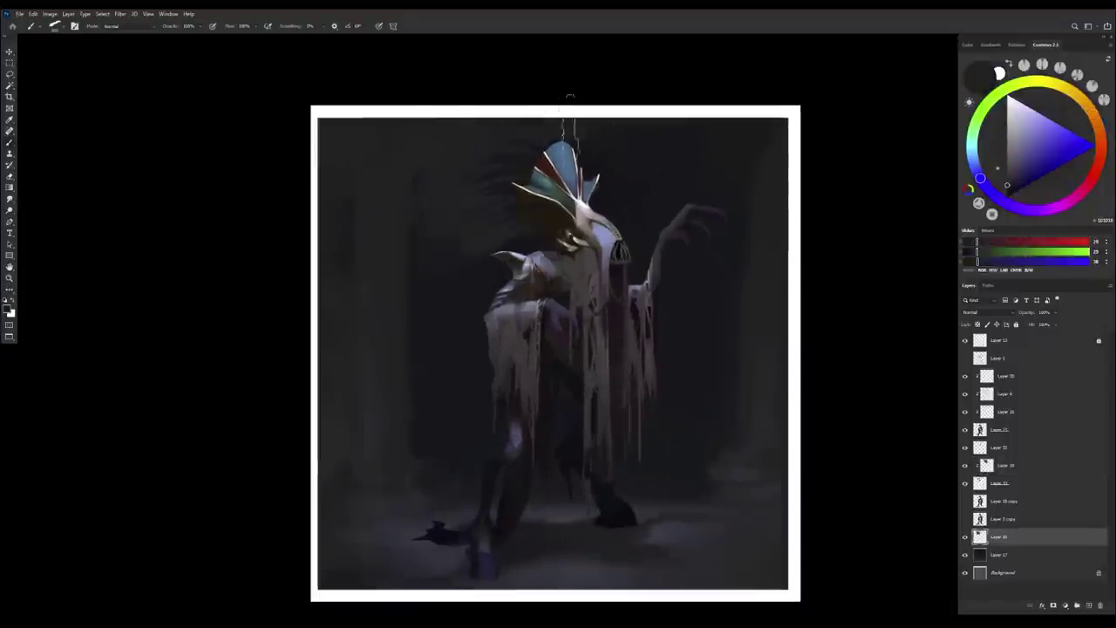
scroll(463, 401, down, 3)
scroll(531, 352, up, 2)
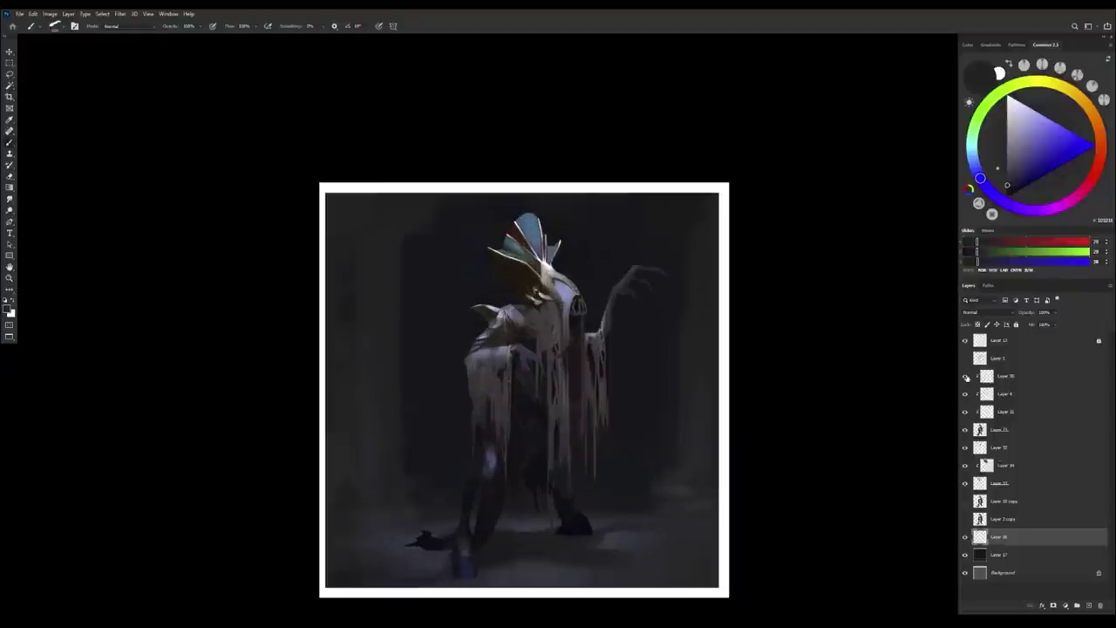
Hide the dark backdrop and merge the character layer with the spike layers beneath it.
click(978, 395)
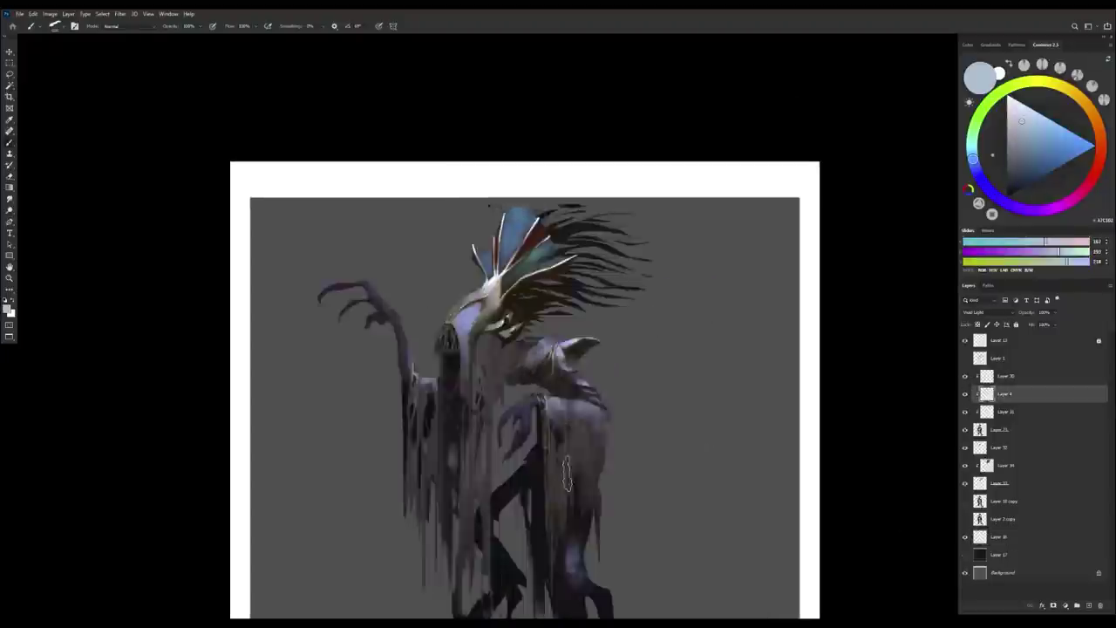
scroll(558, 403, up, 1)
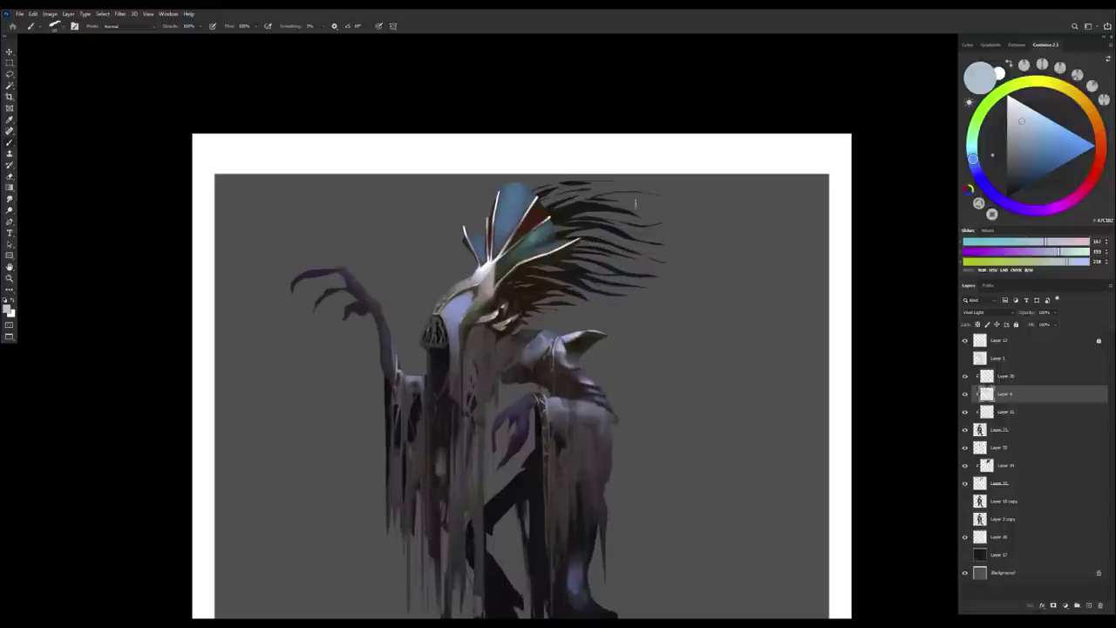
click(981, 430)
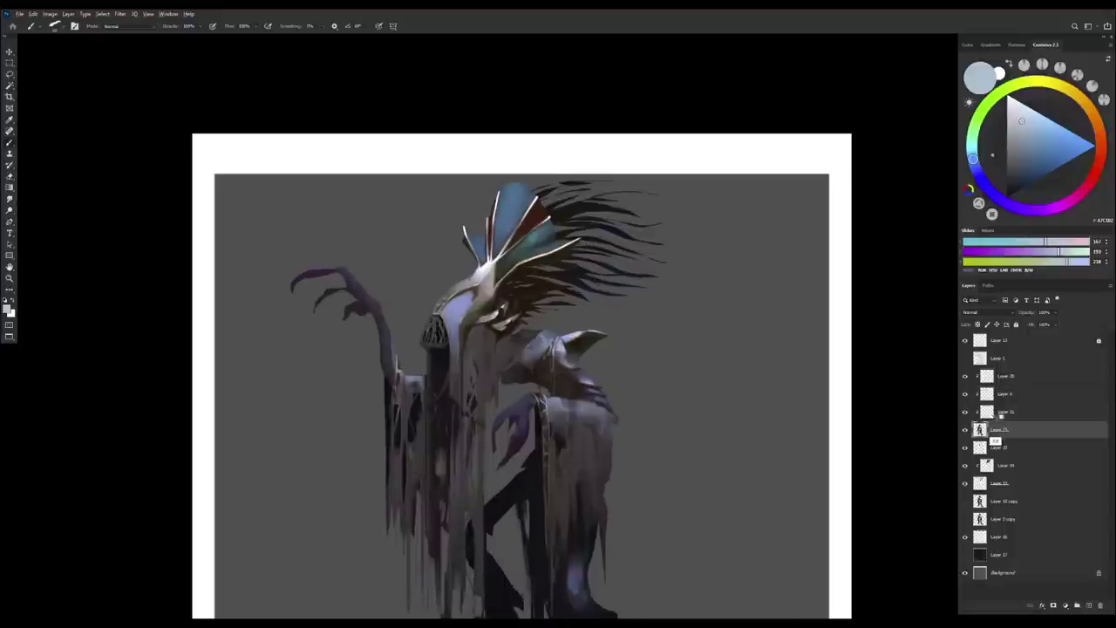
shift+click(981, 482)
key(ctrl+e)
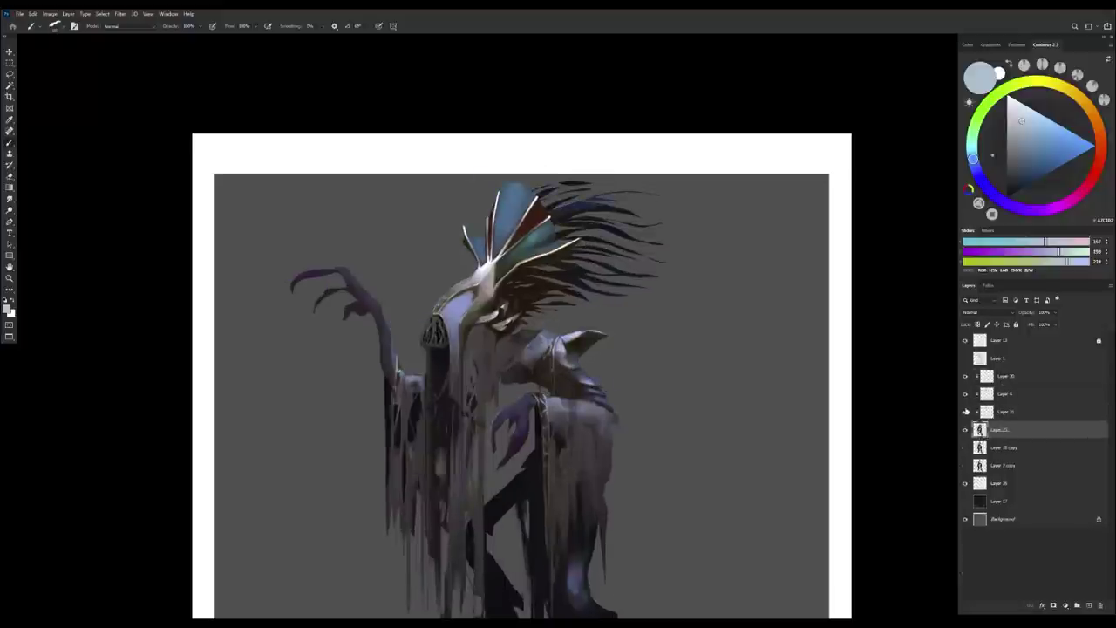
Copy the upper spikes' Vivid Light area to its own layer and brush pale blue highlights along the spikes.
click(978, 393)
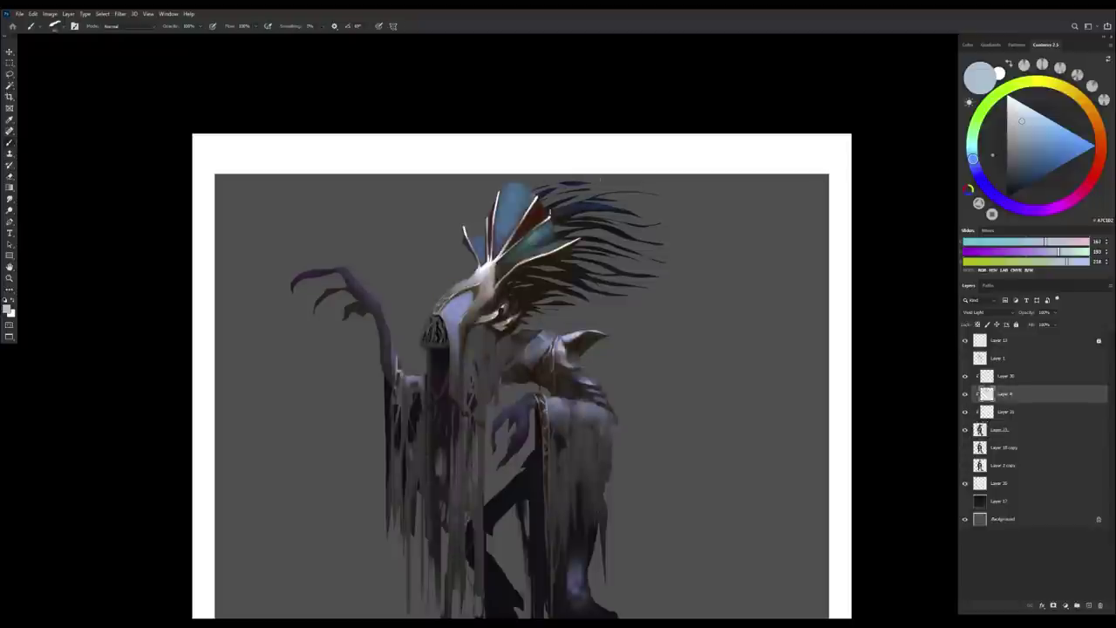
key(l)
mouse_move(554, 218)
mouse_down()
mouse_move(653, 185)
mouse_move(533, 217)
mouse_move(536, 171)
mouse_up()
key(ctrl+j)
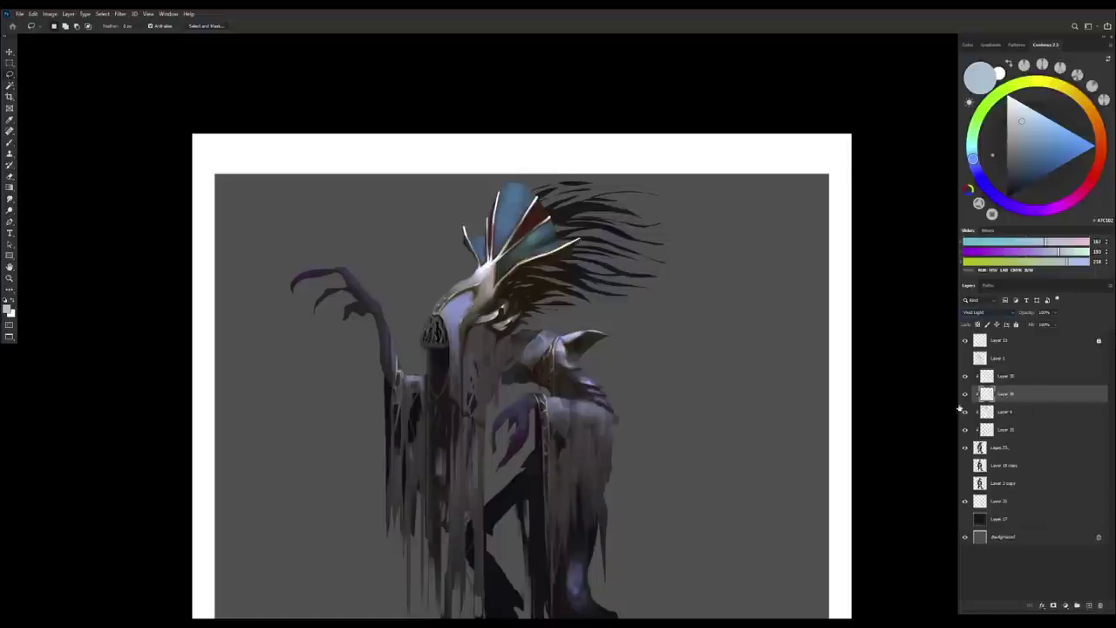
key(b)
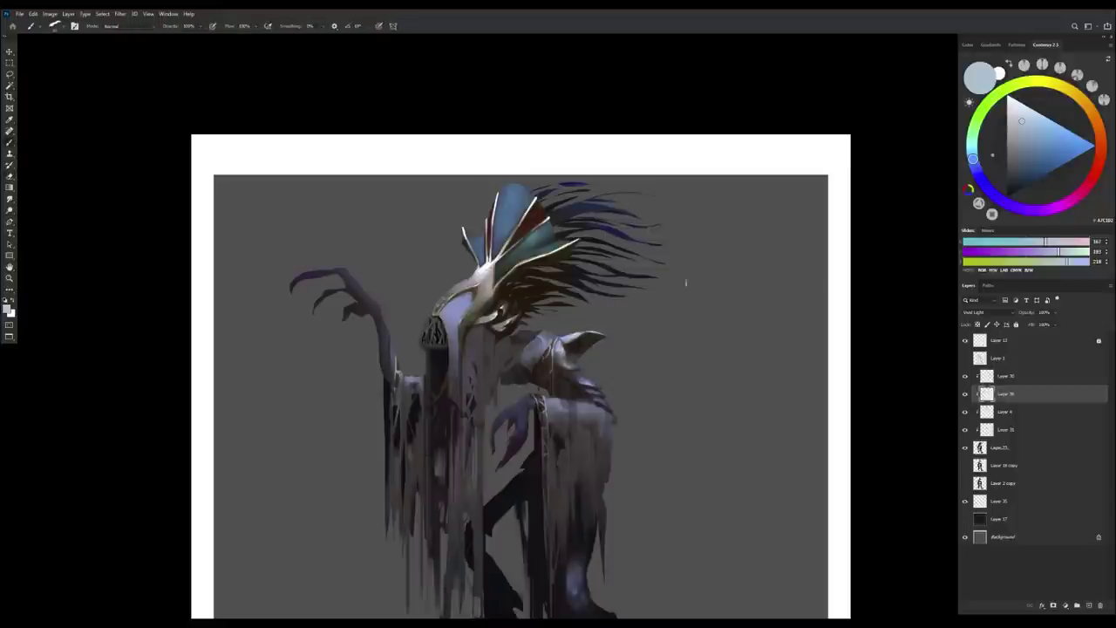
scroll(645, 228, down, 1)
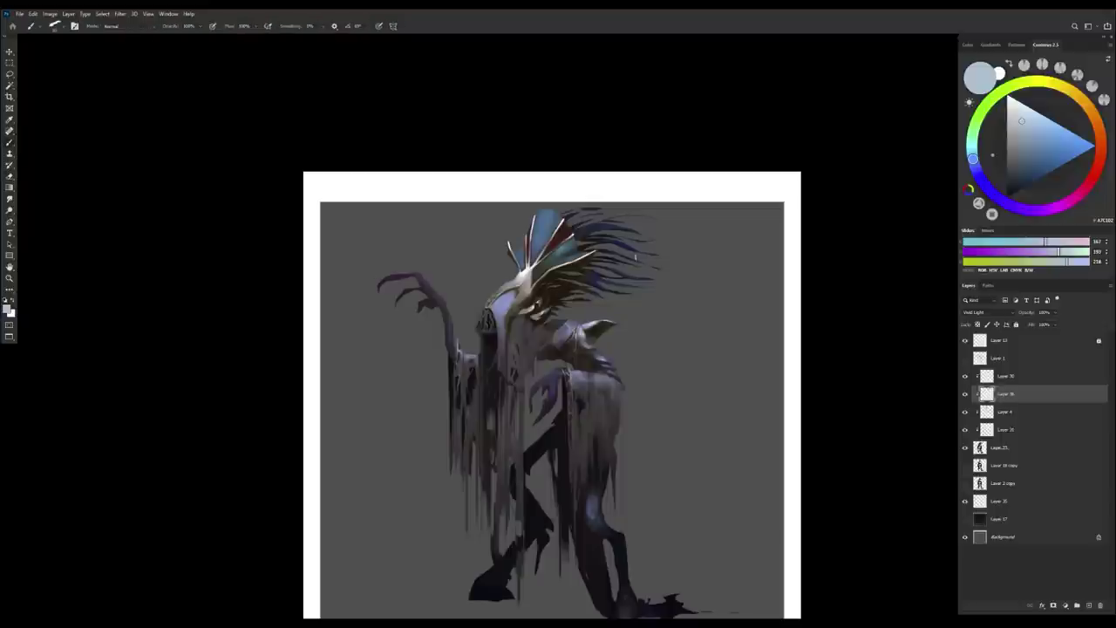
click(965, 519)
click(965, 519)
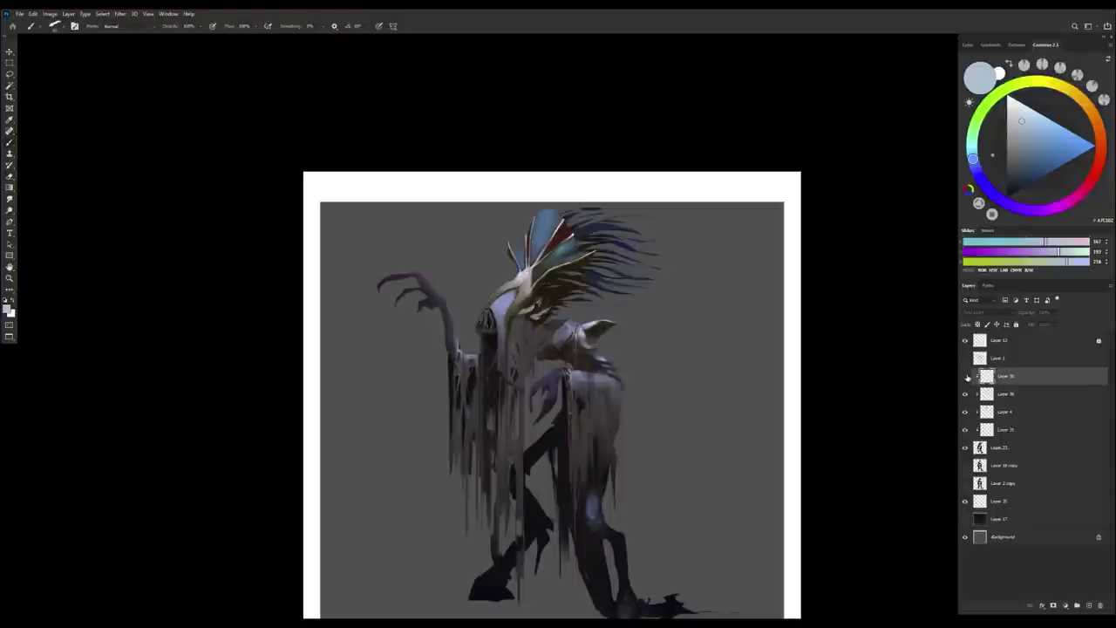
Add another clipped layer set to Vivid Light and paint saturated blue strokes along the head spikes.
click(1089, 605)
click(981, 312)
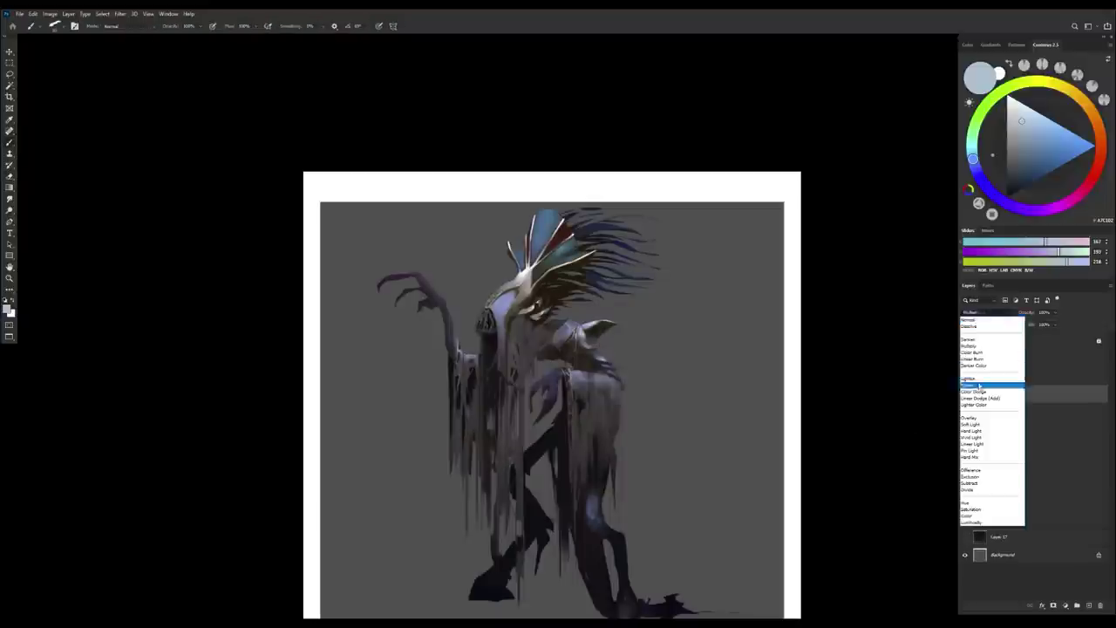
click(981, 436)
scroll(615, 226, up, 3)
key(b)
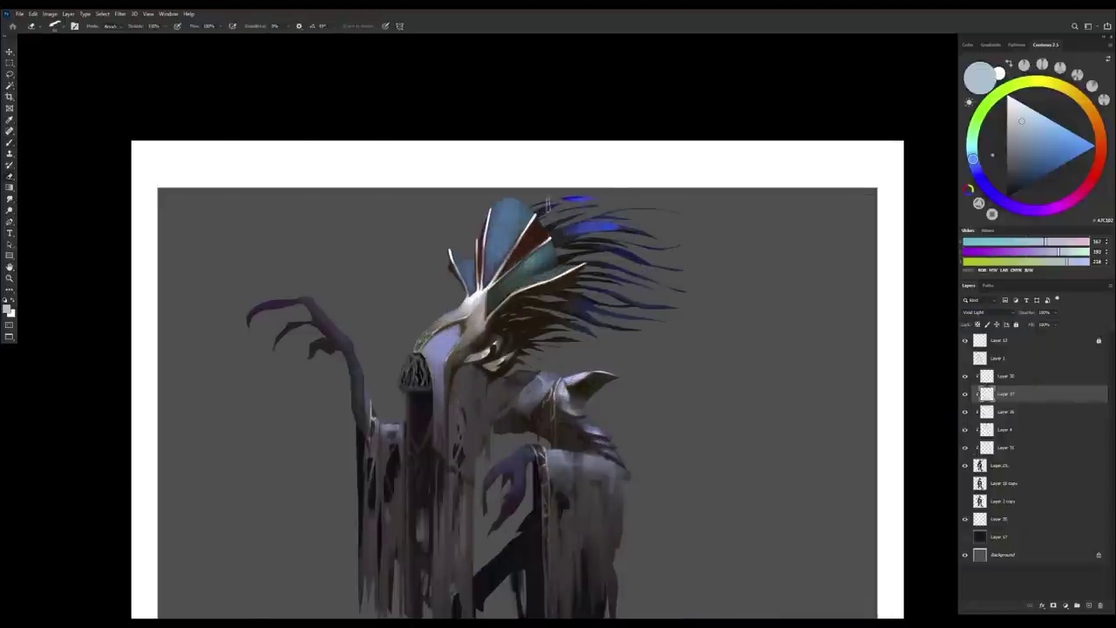
drag(598, 246, 661, 262)
drag(608, 291, 663, 305)
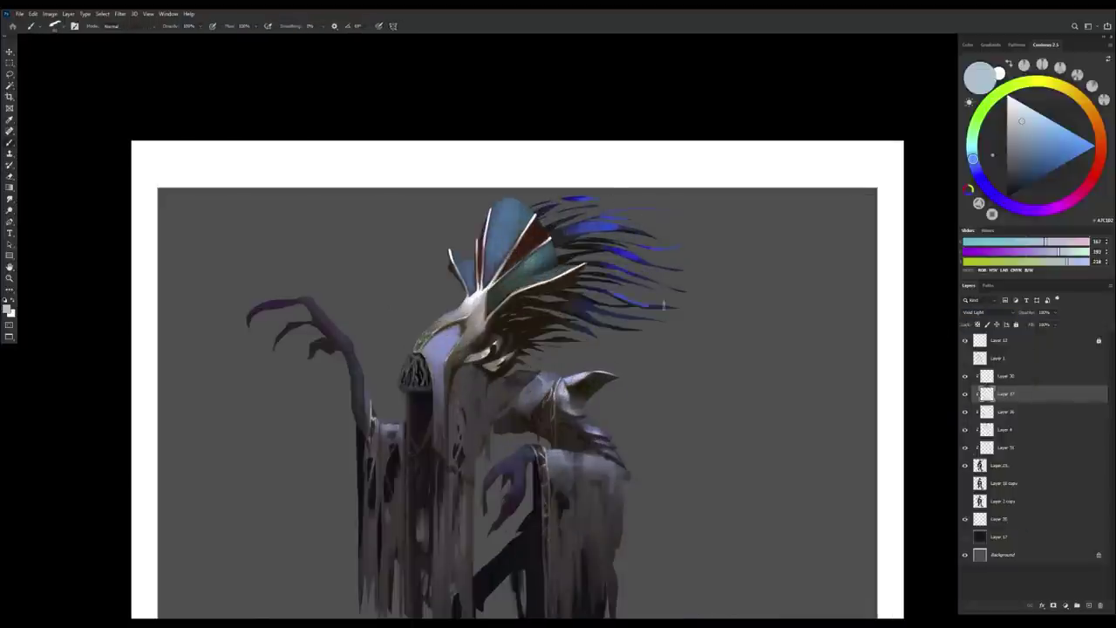
scroll(598, 272, down, 2)
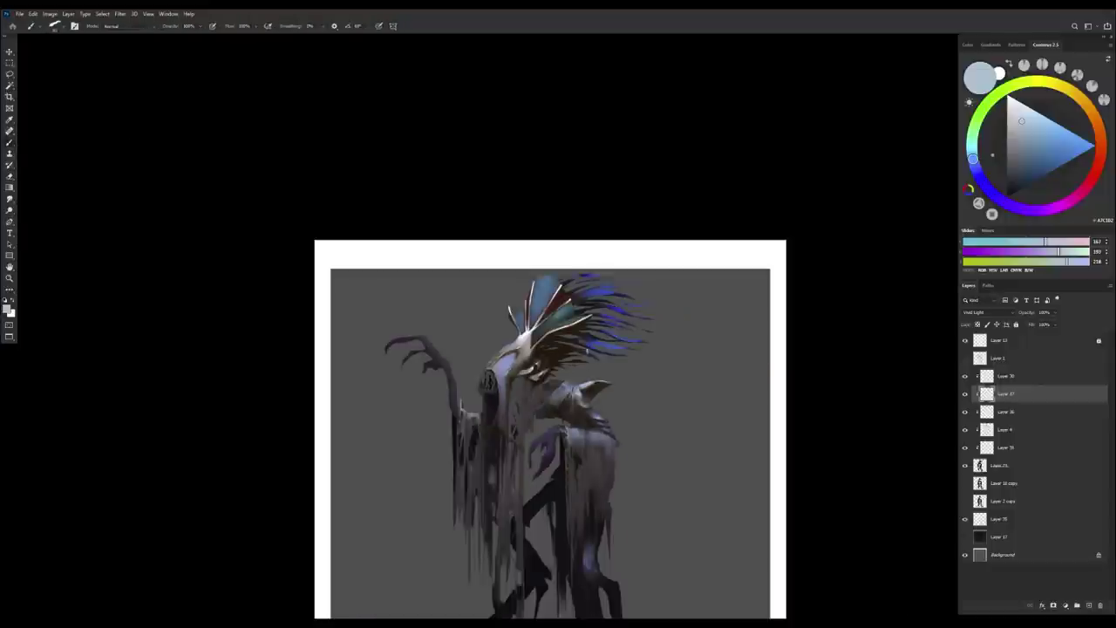
key(e)
key(b)
scroll(567, 281, up, 2)
Lasso a long upper spike and shift the hue of its blue highlight with Hue/Saturation.
key(l)
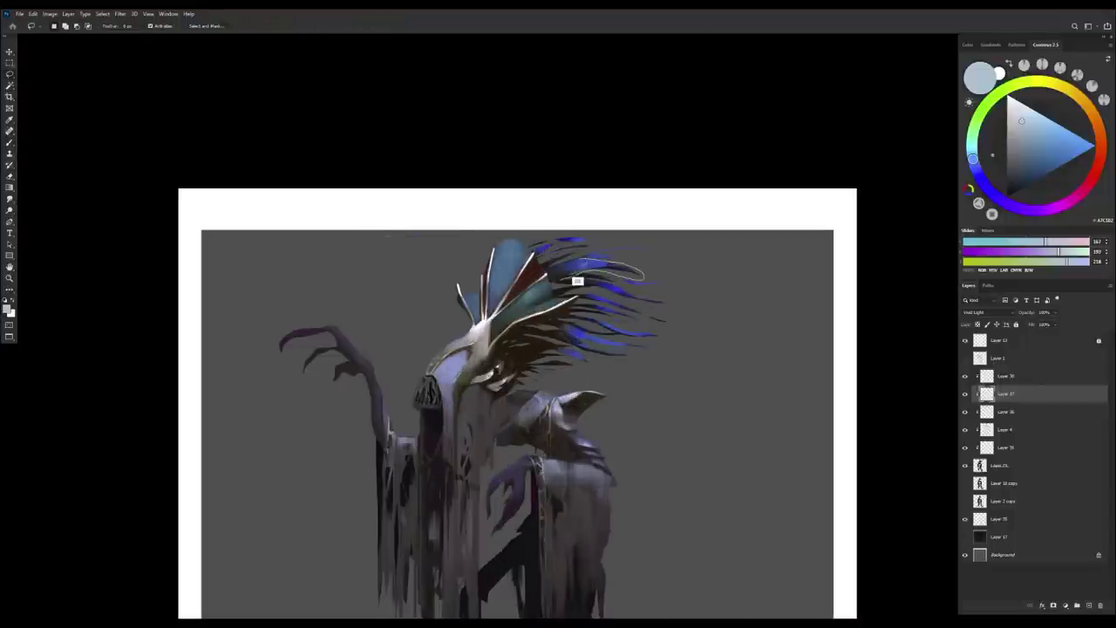
key(ctrl+u)
key(Up)
key(Up)
key(Up)
key(Up)
key(Return)
key(ctrl+d)
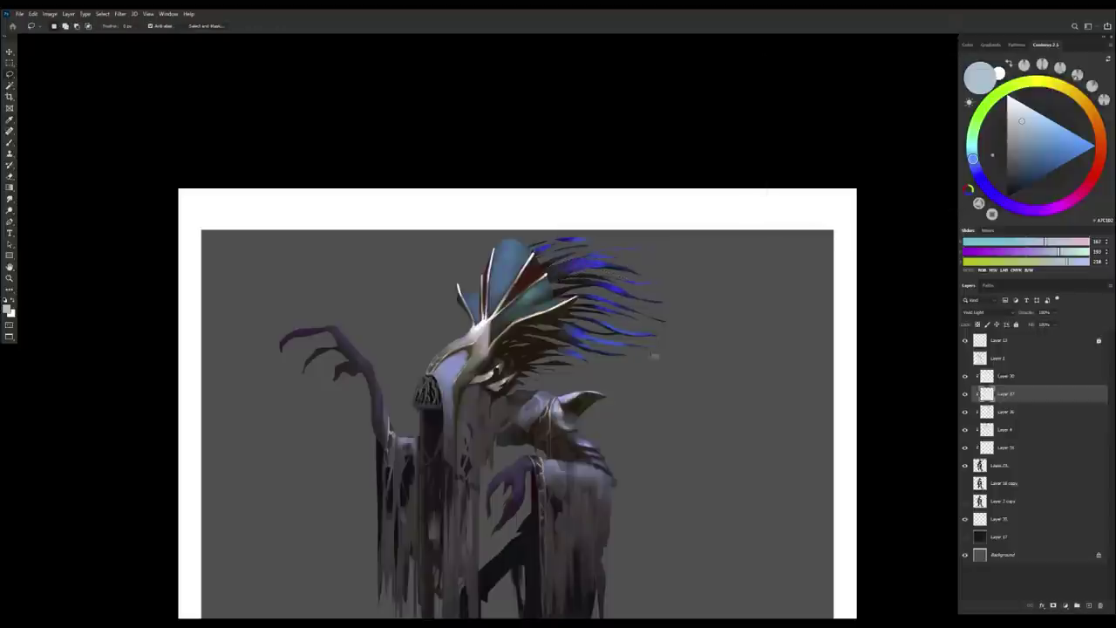
Lasso a long lower spike and shift its blue highlight toward cyan with Hue/Saturation.
key(ctrl+u)
key(Up)
key(Up)
key(Up)
key(Return)
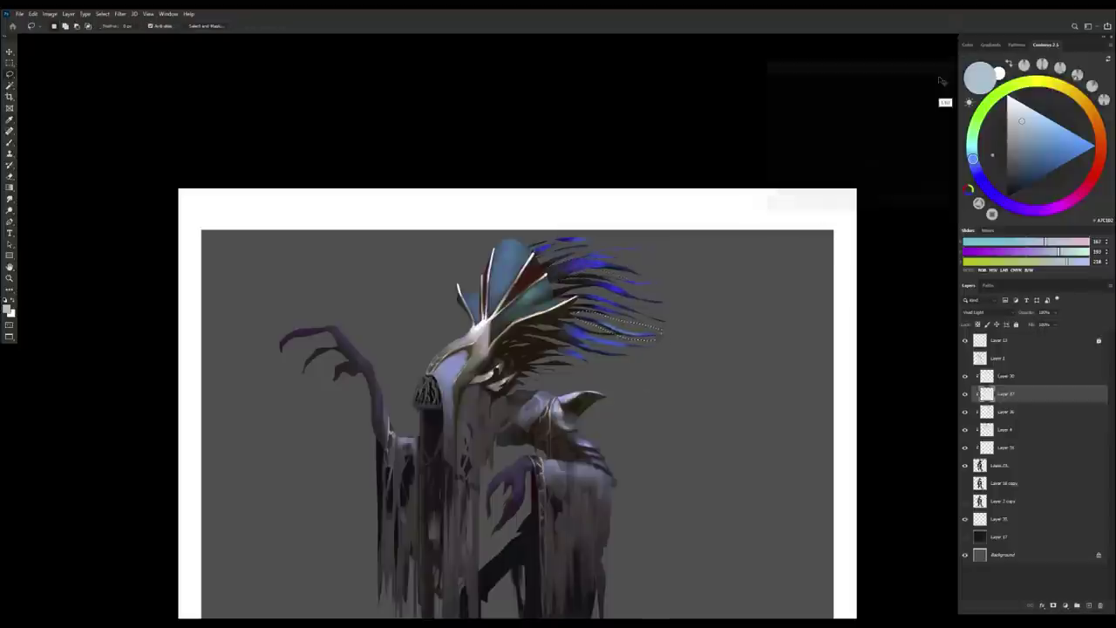
drag(623, 310, 625, 311)
key(ctrl+u)
key(Up)
key(Up)
key(Up)
key(Return)
key(ctrl+d)
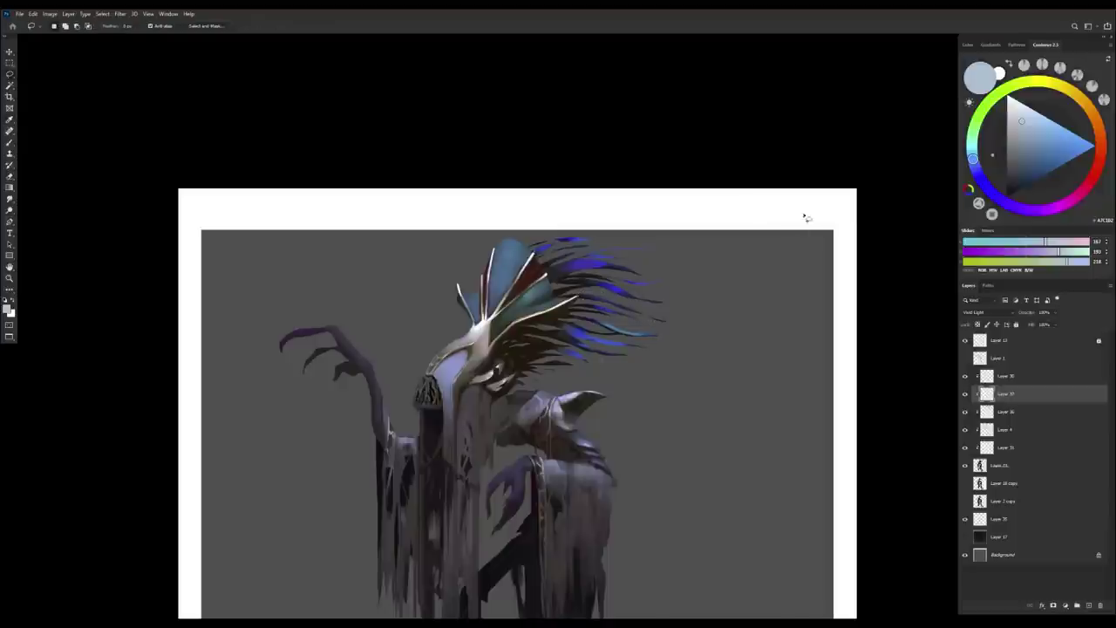
Shift the highlight on a short spike near the jaw toward green with Hue/Saturation.
key(ctrl+u)
key(Up)
key(Up)
key(Up)
key(Return)
key(ctrl+d)
Lasso the topmost spike beside the crown and adjust its highlight colour with Hue/Saturation.
drag(551, 236, 602, 239)
key(ctrl+u)
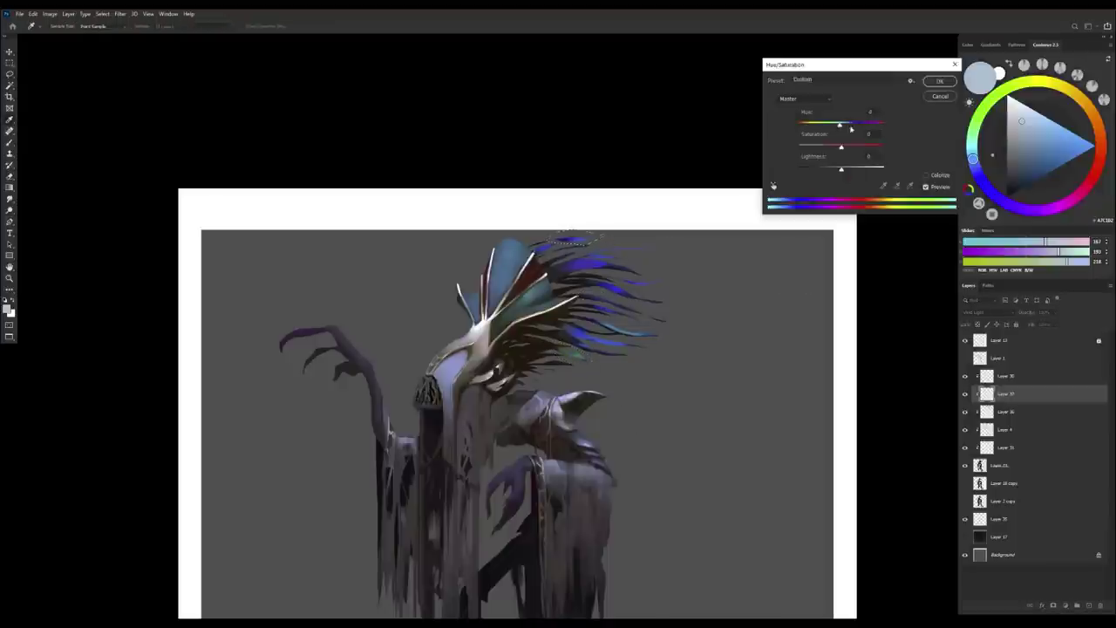
key(Up)
key(Up)
key(Up)
key(Up)
key(Return)
key(ctrl+minus)
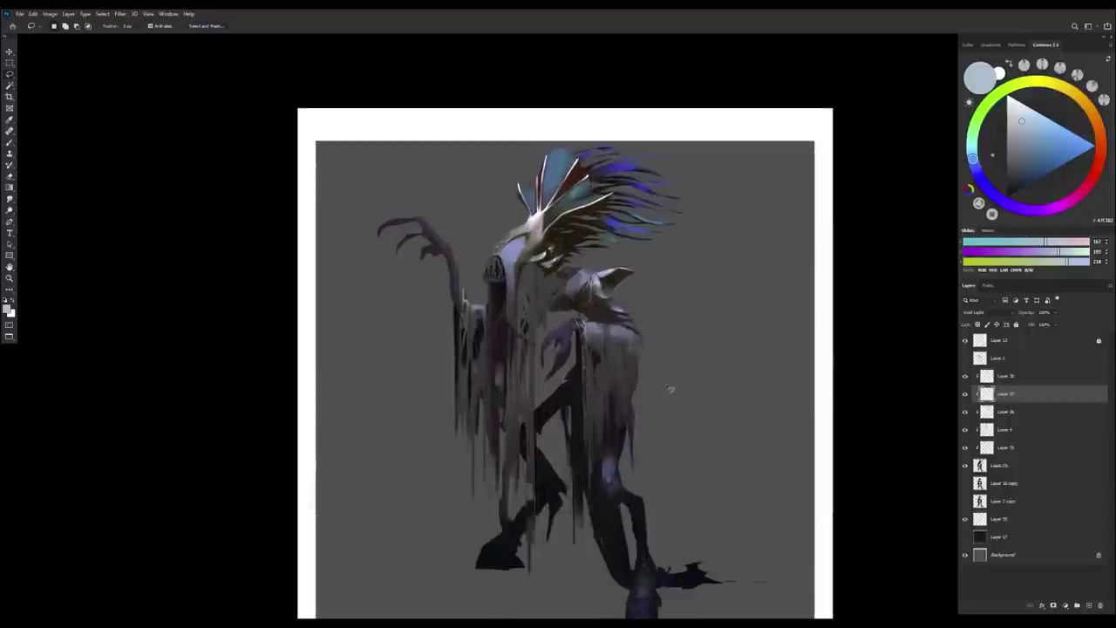
Flip the canvas back and show the dark backdrop to check the coloured spikes against it.
key(ctrl+shift+h)
click(965, 536)
scroll(641, 490, down, 3)
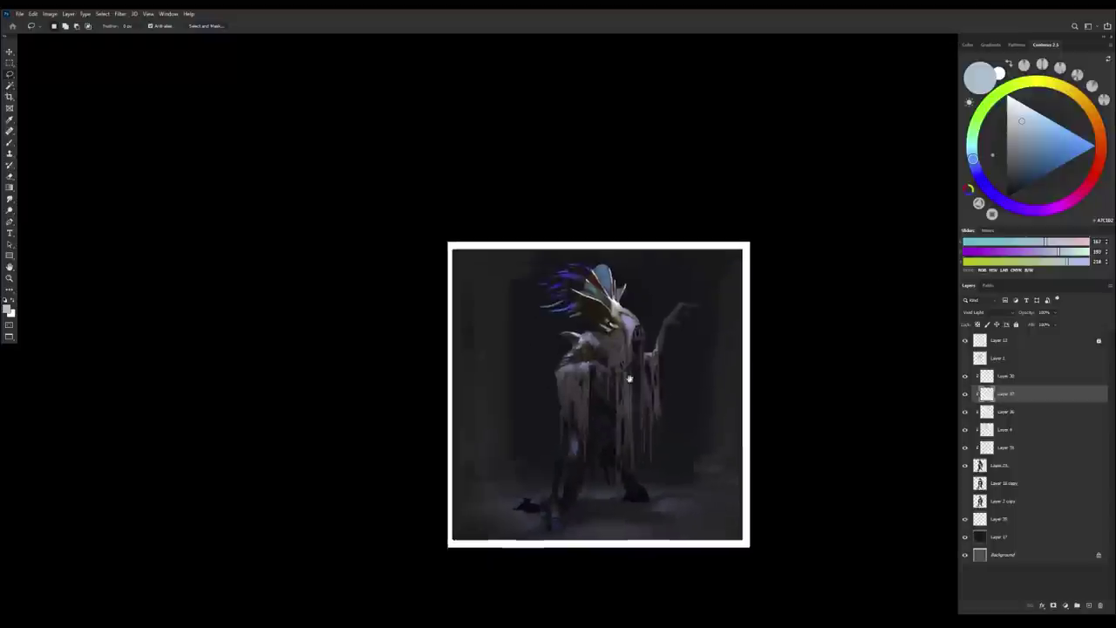
scroll(617, 354, up, 4)
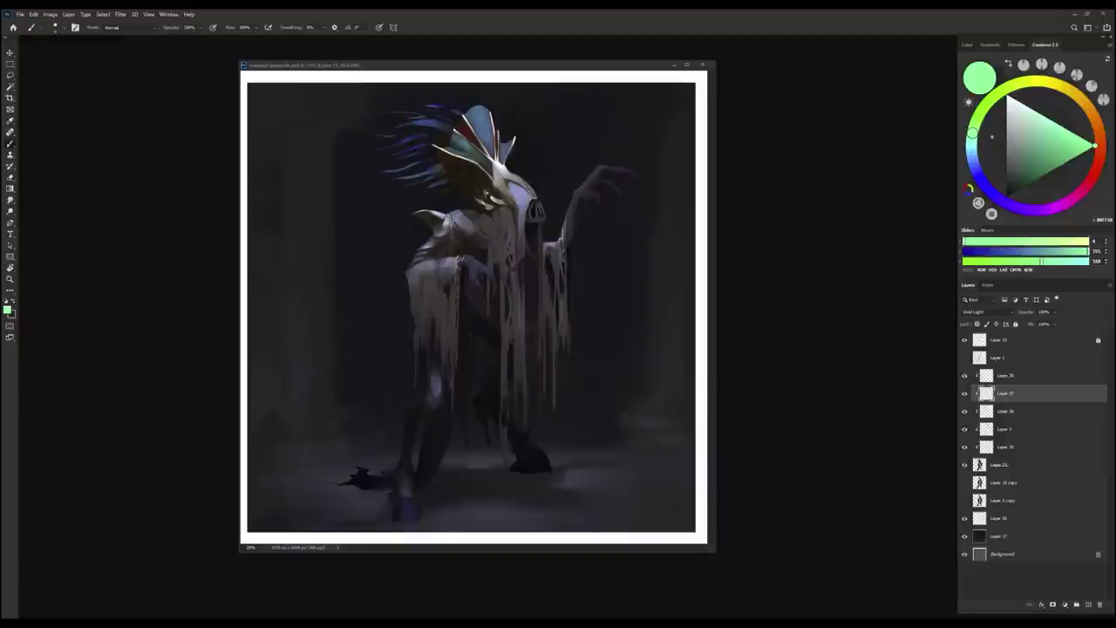
Show the canvas full screen and adjust the colours of Layer 37 and the clipped layer directly below it with Hue/Saturation.
key(f)
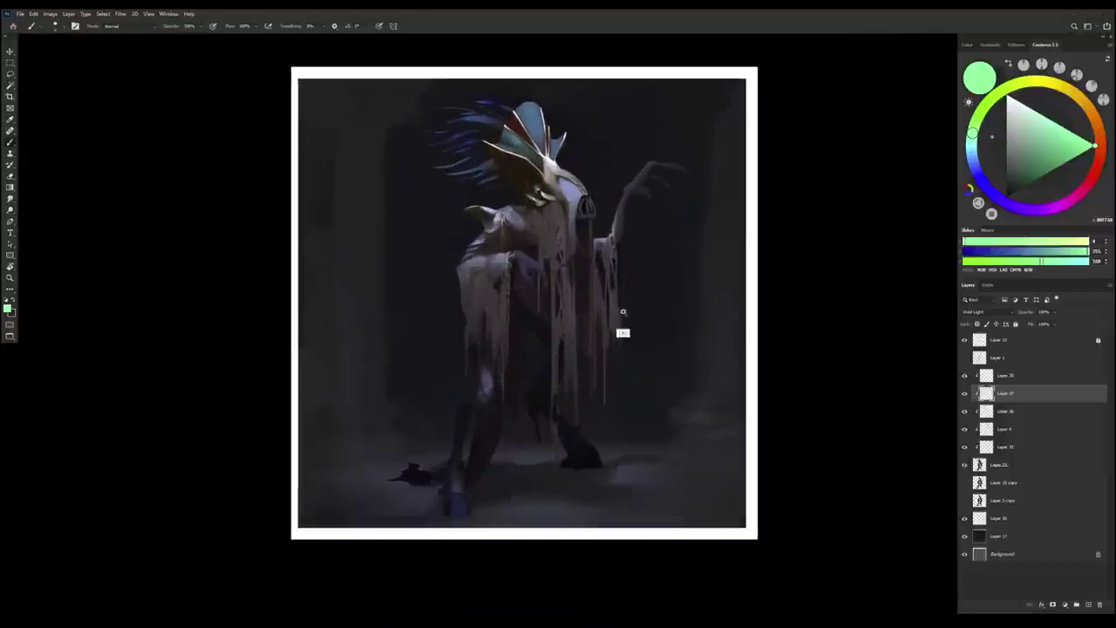
click(995, 375)
key(ctrl+minus)
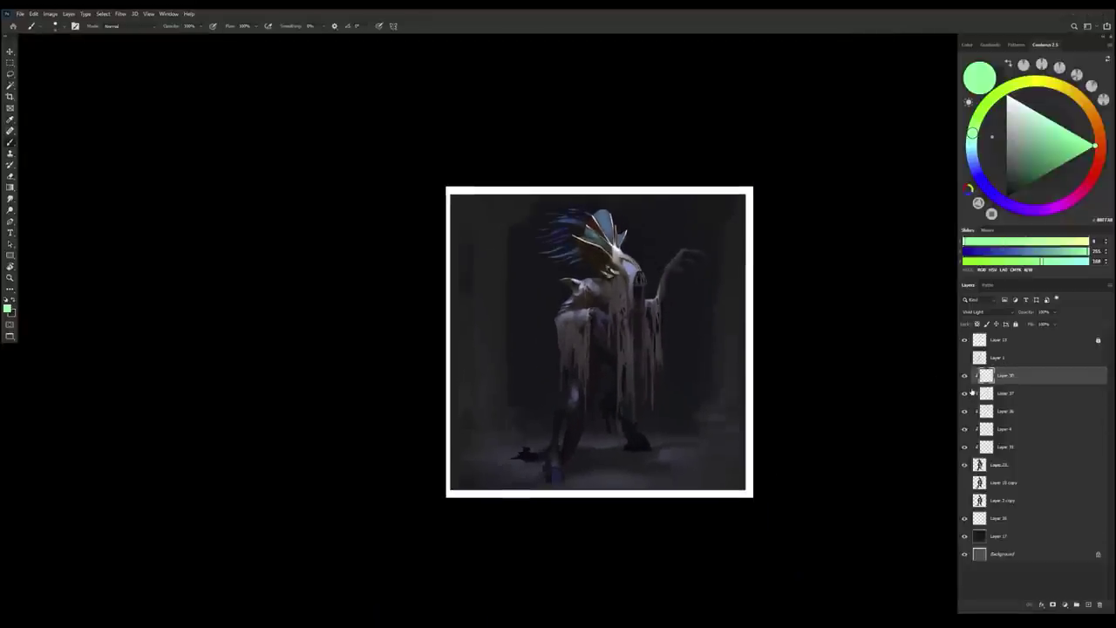
click(1003, 394)
key(ctrl+u)
mouse_move(841, 145)
mouse_down()
mouse_move(820, 148)
mouse_move(844, 170)
mouse_move(822, 149)
mouse_up()
key(Return)
click(1003, 411)
key(ctrl+u)
click(943, 81)
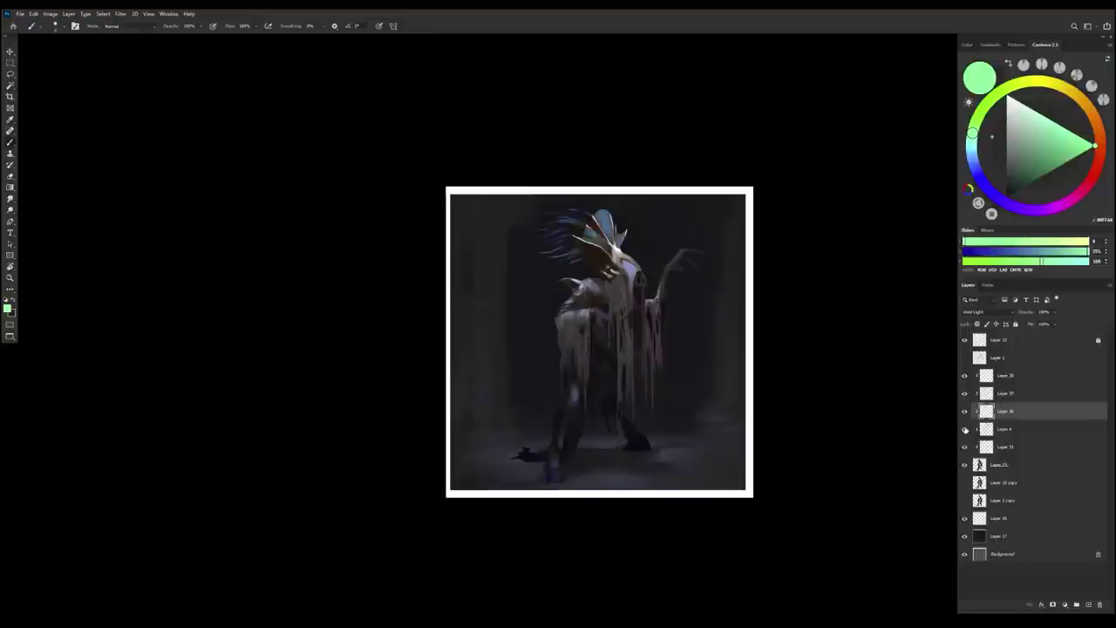
Keep a hidden group copy of the character layer and its clipped layers as backup, and merge the originals into one layer.
click(994, 465)
key(ctrl+j)
shift+click(1019, 373)
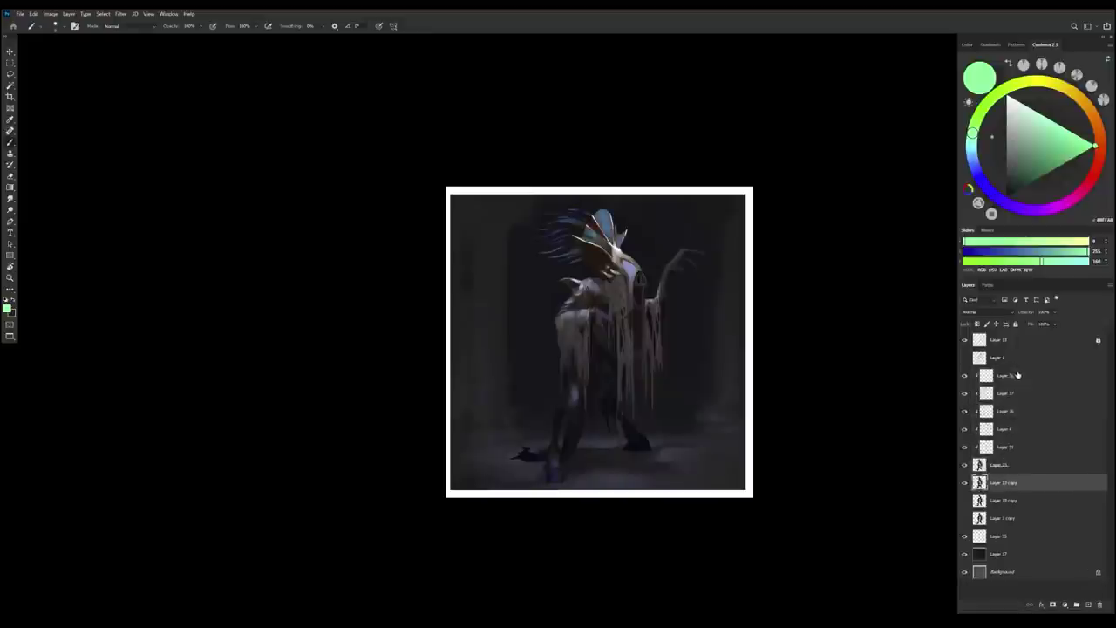
key(ctrl+g)
key(ctrl+e)
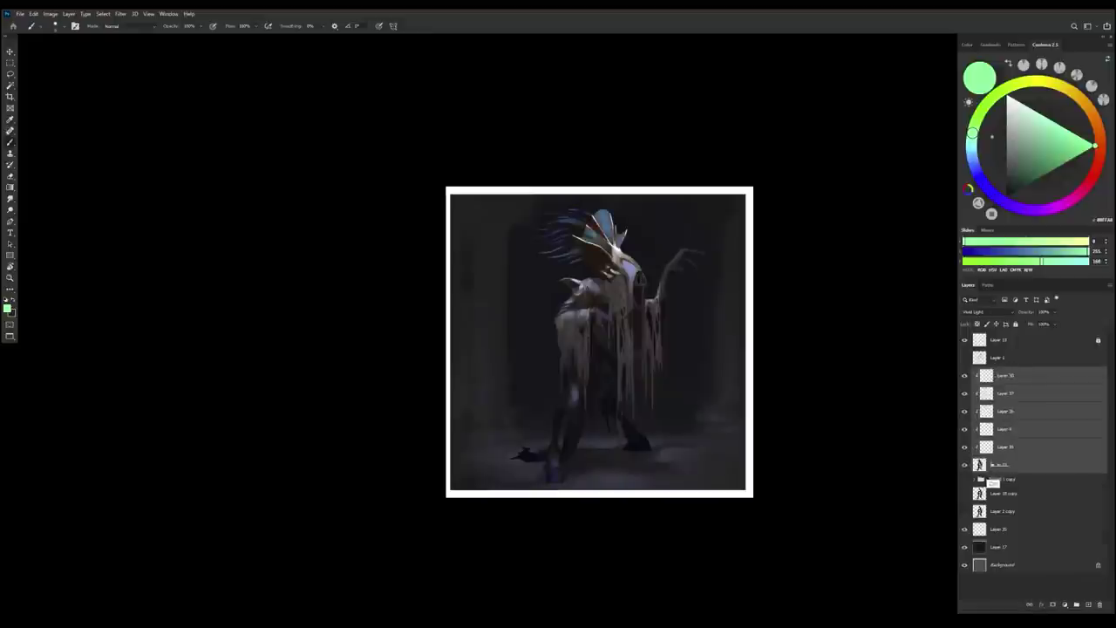
Choose an angled painting brush and duplicate the merged character layer as a hidden backup.
scroll(672, 391, up, 2)
right_click(673, 392)
key(Return)
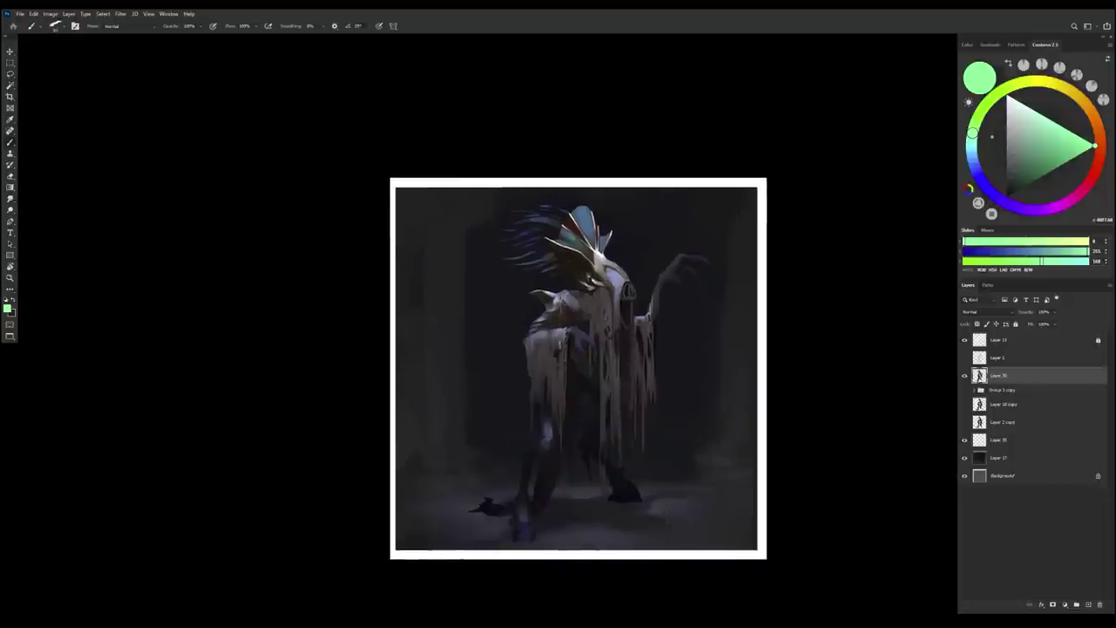
scroll(534, 332, up, 2)
key(ctrl+j)
scroll(531, 349, down, 1)
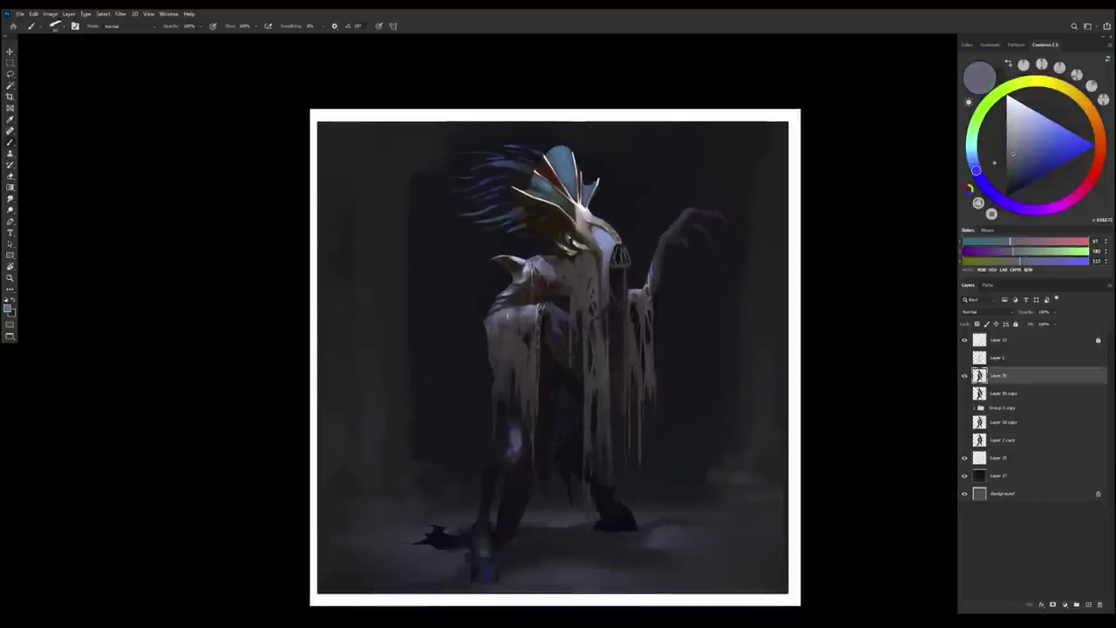
Repaint the top and outer edge of the cloth draped over the bent arm with tones sampled from it.
alt+click(488, 336)
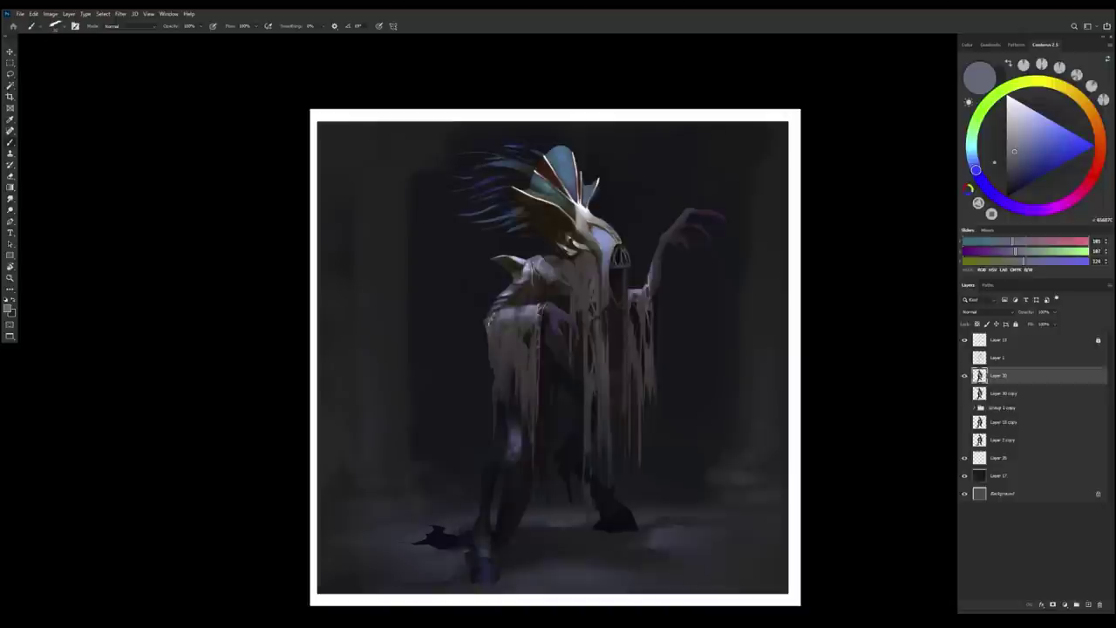
alt+click(494, 318)
alt+click(507, 337)
alt+click(496, 343)
alt+click(485, 325)
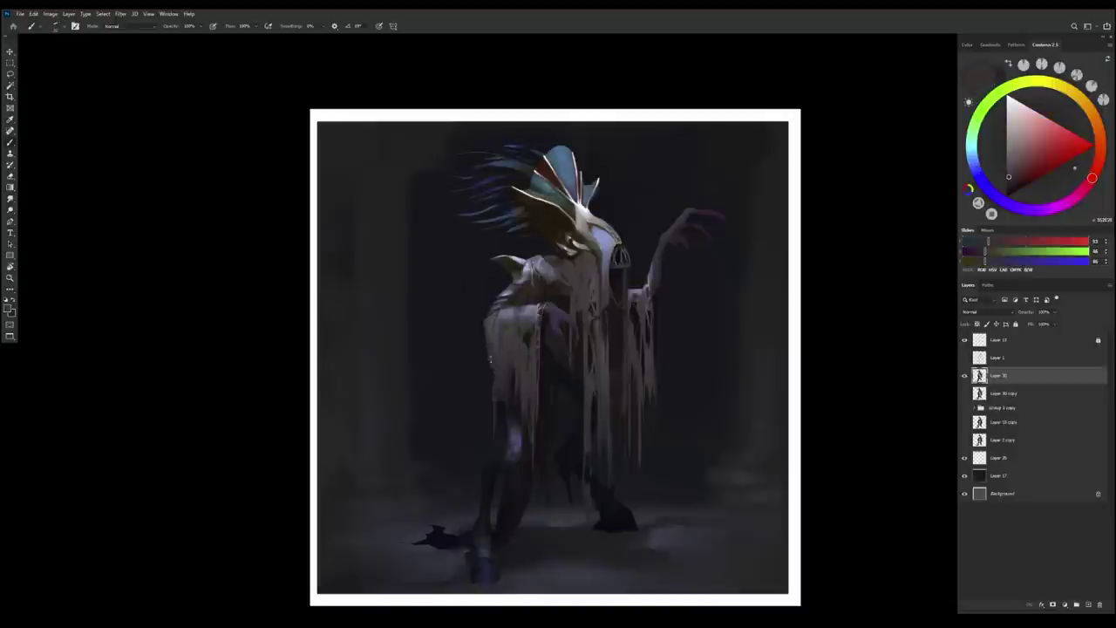
Blend muted dark reddish and purple tones into the folds of the cloth hanging from the bent arm.
scroll(490, 358, up, 1)
alt+click(506, 346)
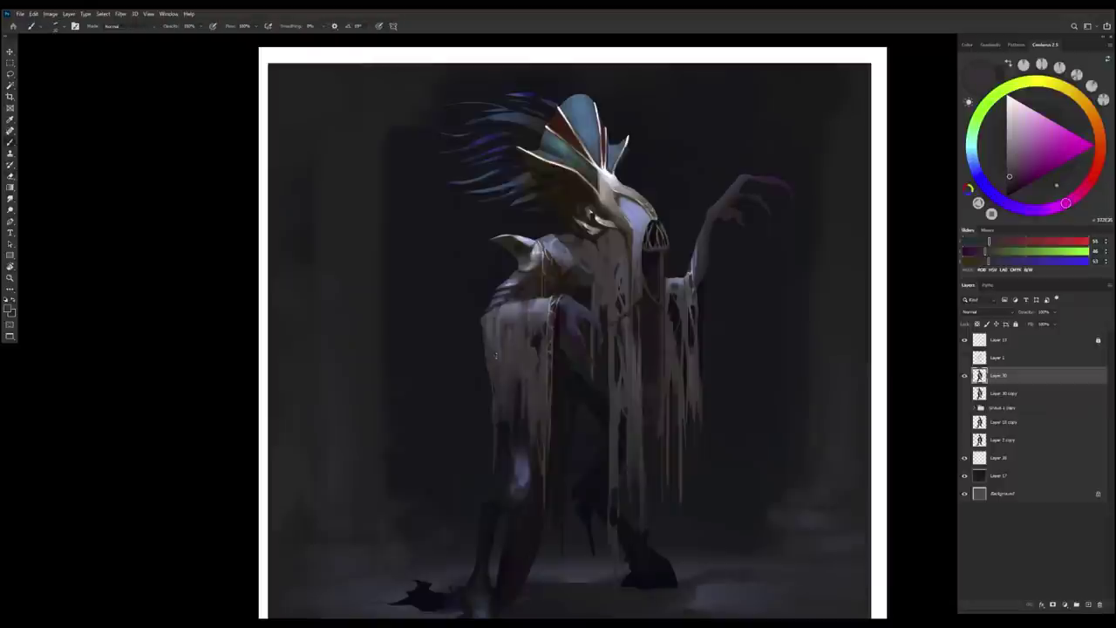
alt+click(508, 394)
alt+click(498, 349)
alt+click(503, 350)
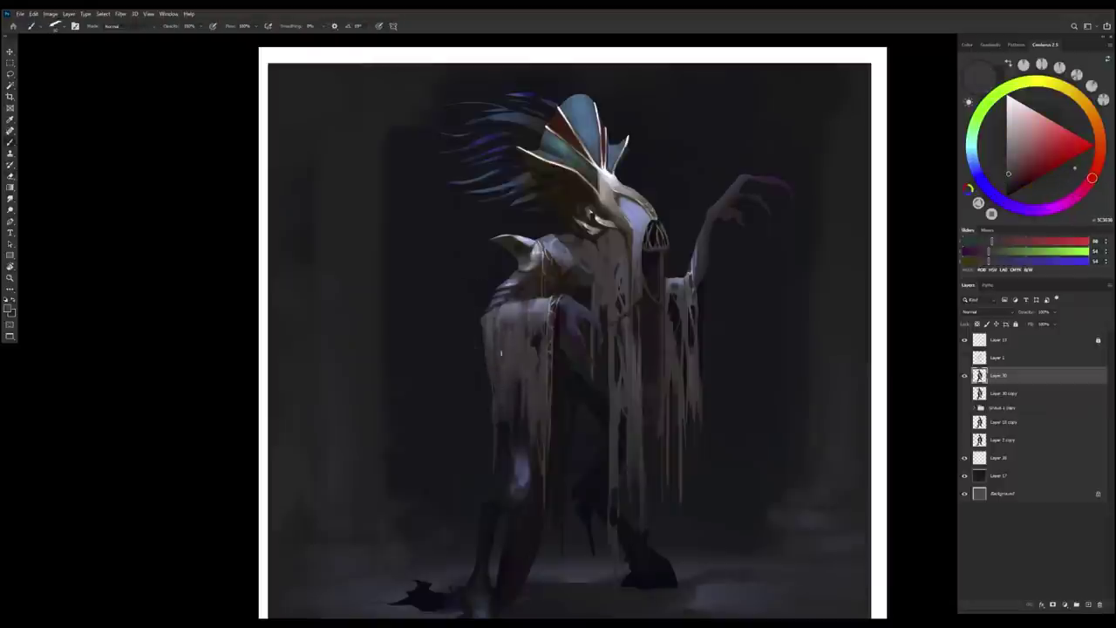
Paint dark shadows and grey-blue tones where the ridged back meets the top of the arm drape.
alt+click(514, 302)
alt+click(528, 296)
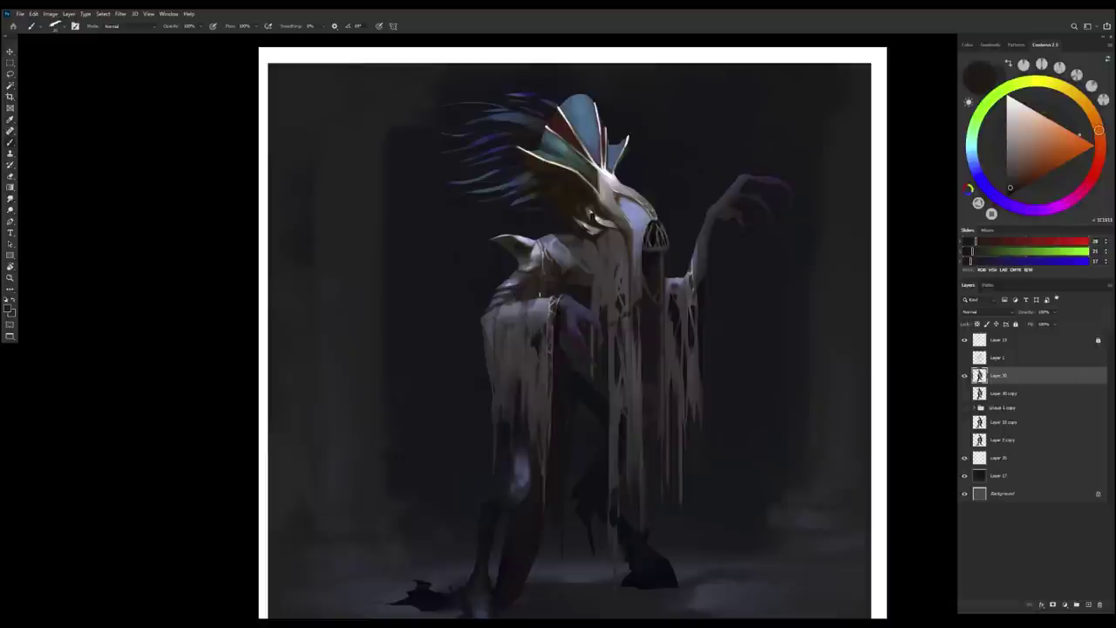
alt+click(514, 299)
alt+click(515, 299)
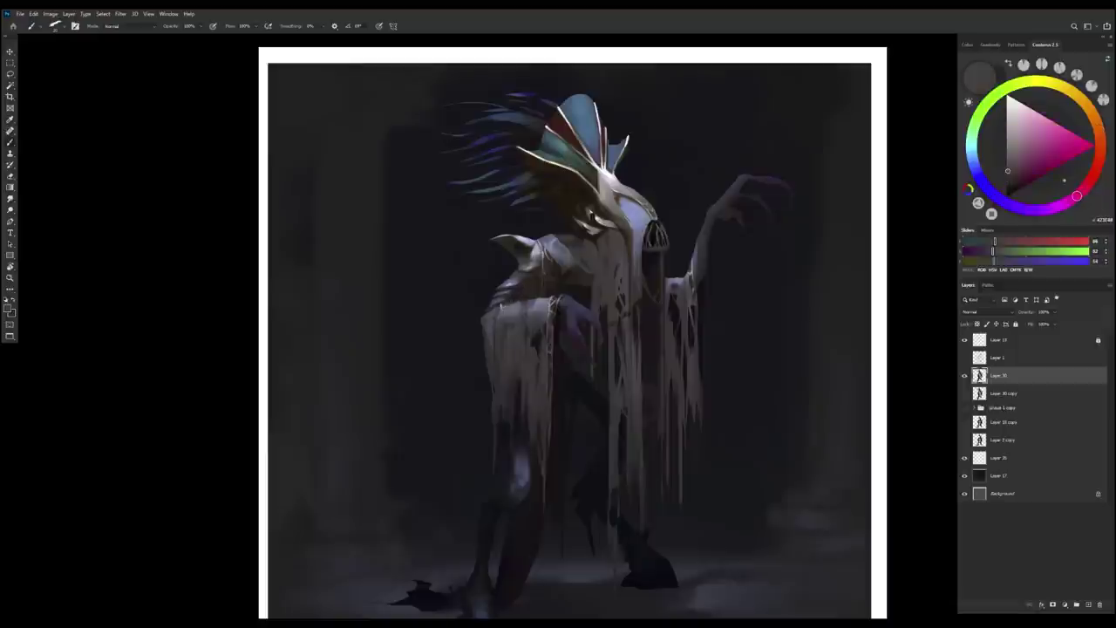
alt+click(513, 303)
alt+click(490, 311)
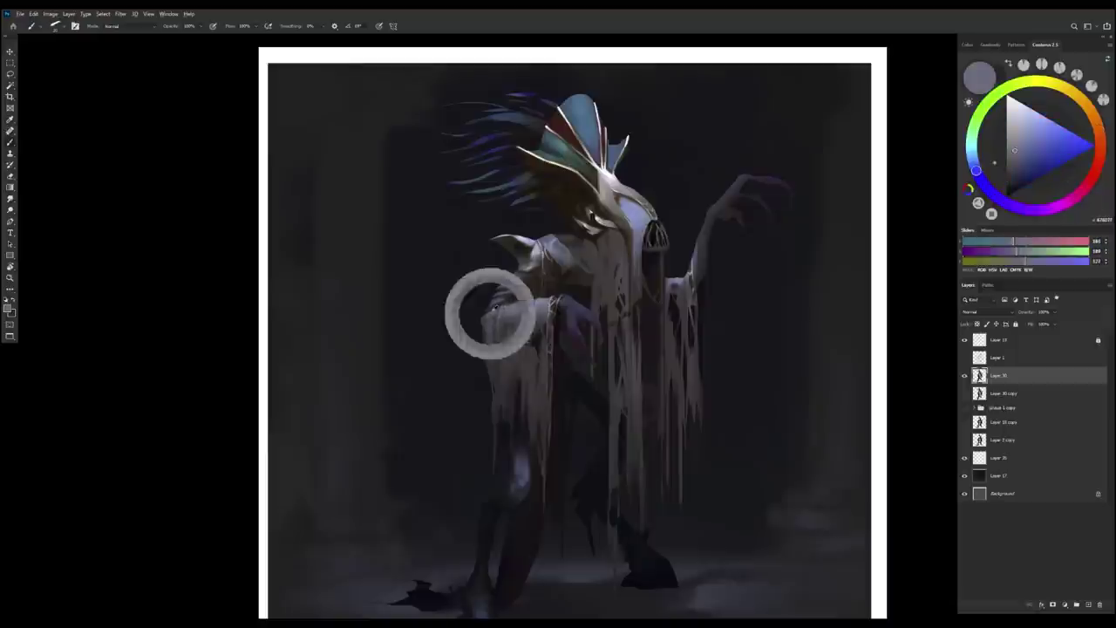
Refine the ridged plates on the back up close, with dark gaps and lavender highlights sampled from the figure.
scroll(492, 307, up, 2)
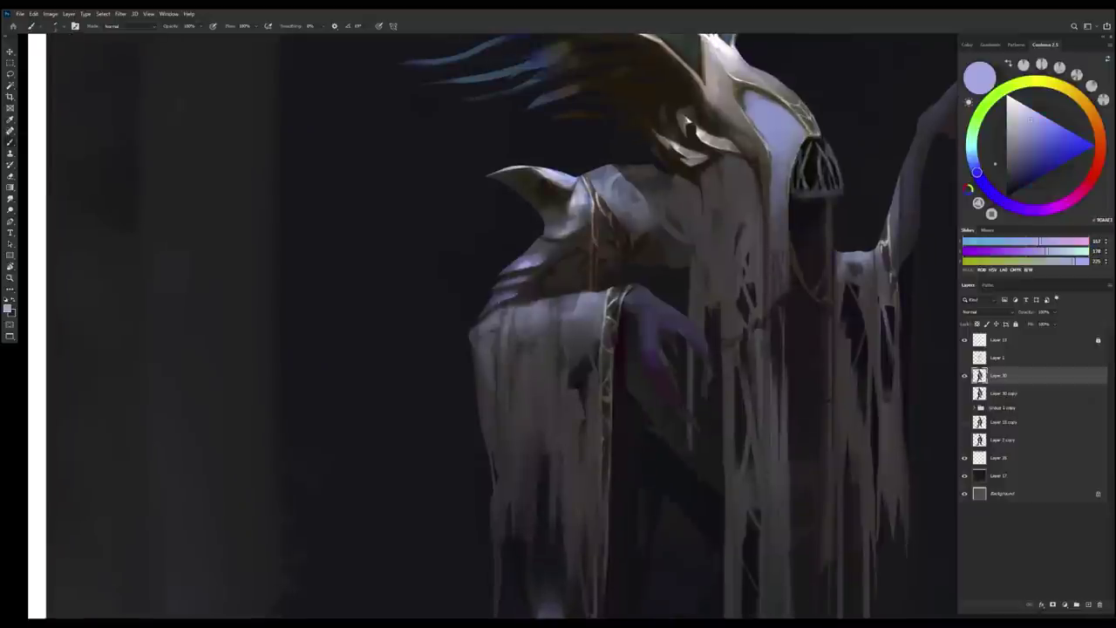
alt+click(496, 301)
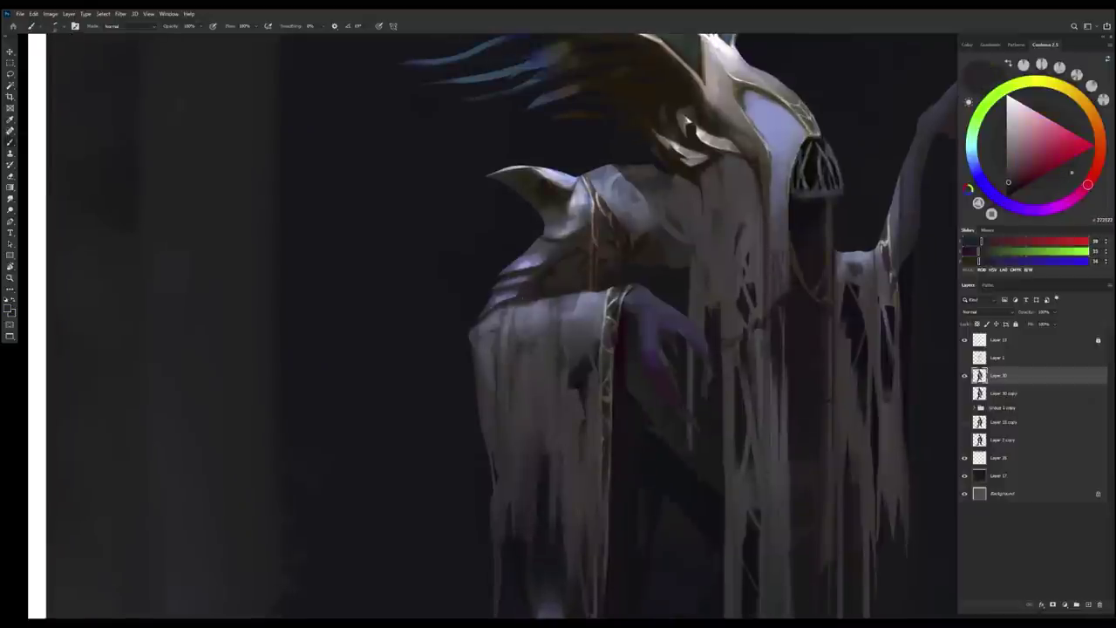
alt+click(526, 296)
alt+click(528, 261)
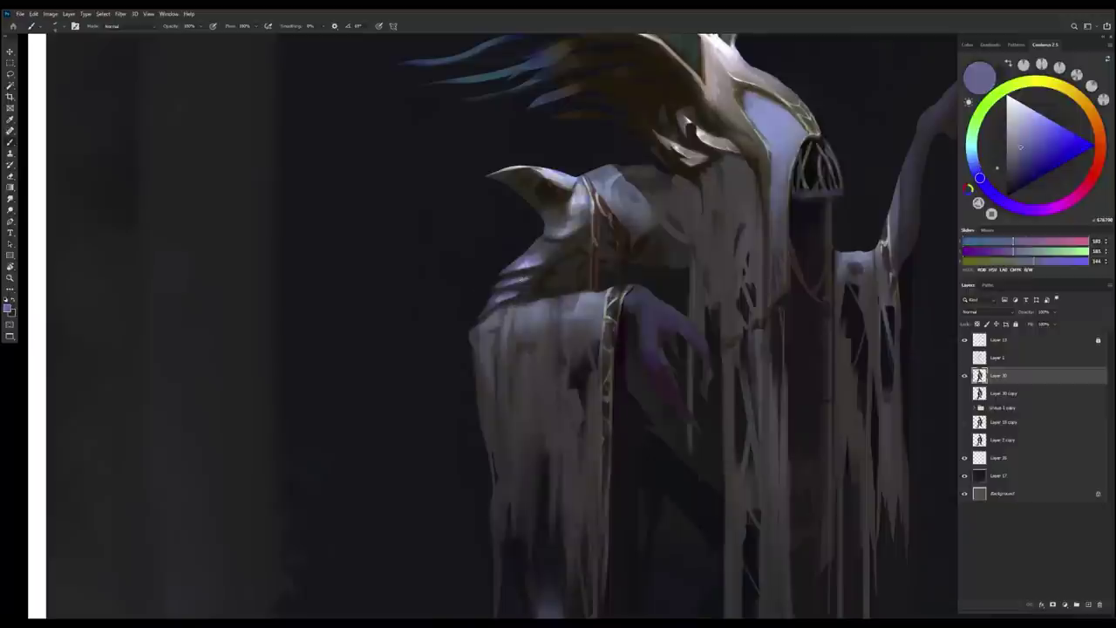
alt+click(526, 266)
alt+click(528, 262)
alt+click(530, 260)
alt+click(490, 290)
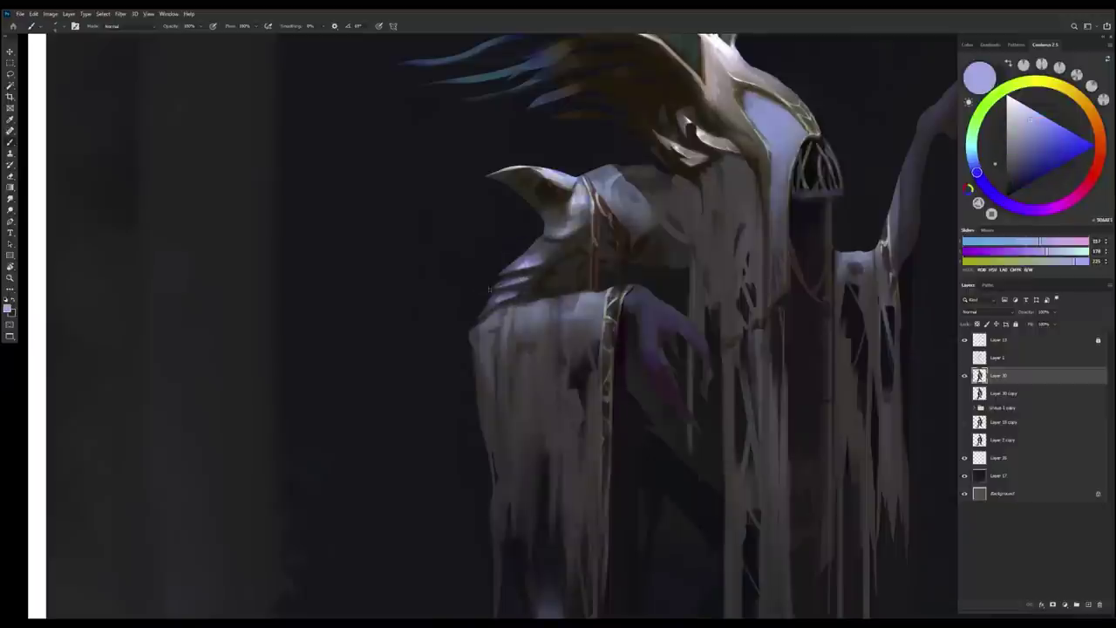
Add a lavender stroke to the upper back plates and blend slate-blue and dark brown into the area below the shoulder horn.
drag(528, 284, 541, 260)
key(e)
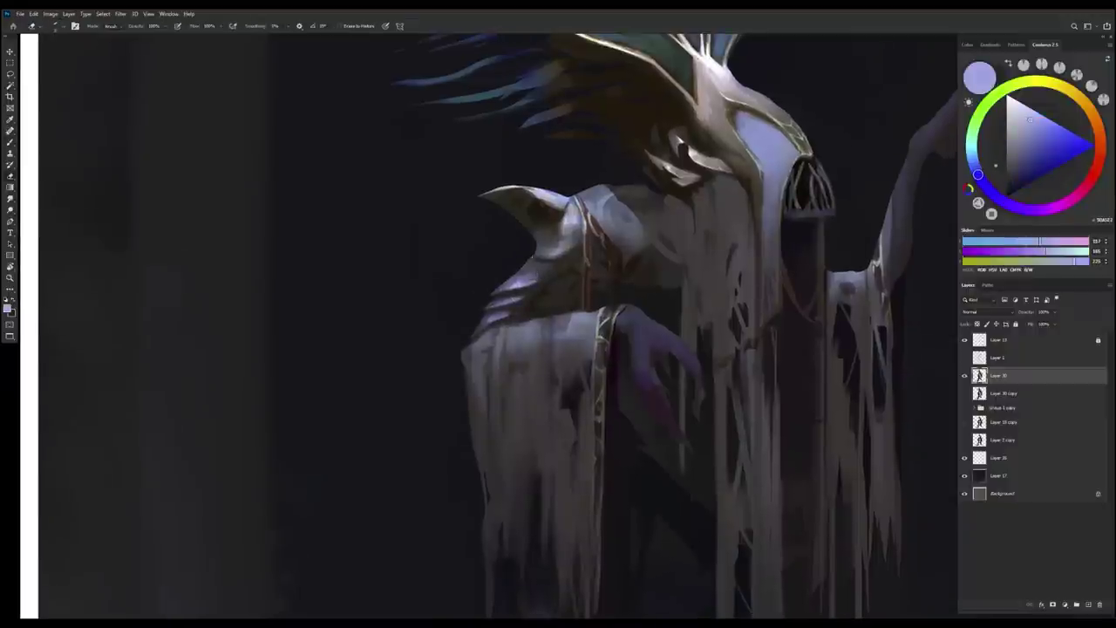
key(b)
alt+click(520, 266)
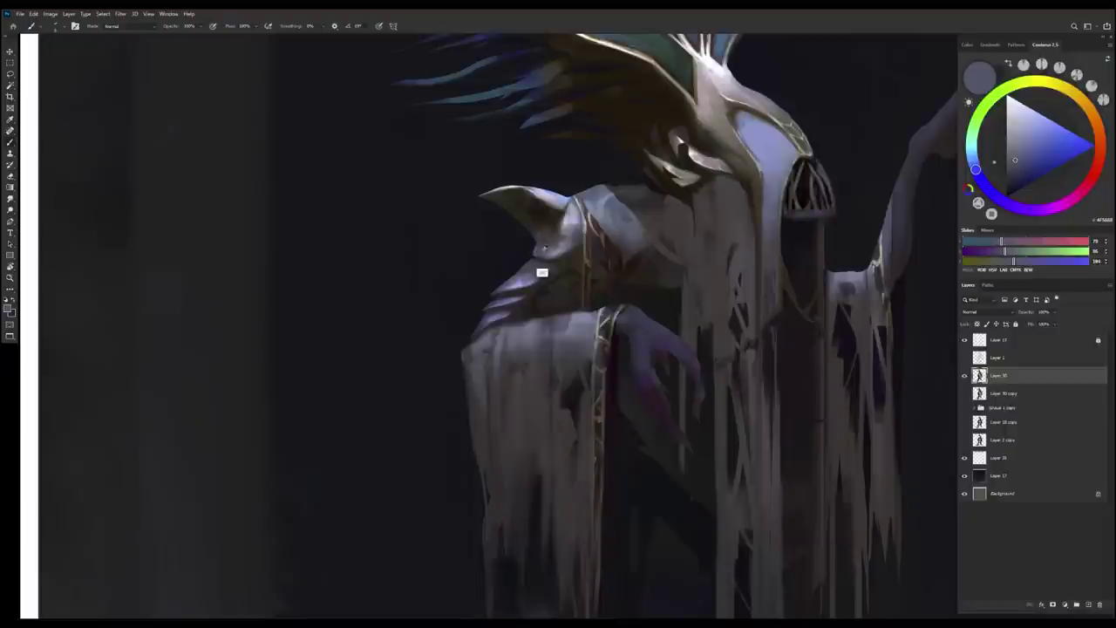
scroll(541, 274, up, 1)
alt+click(538, 281)
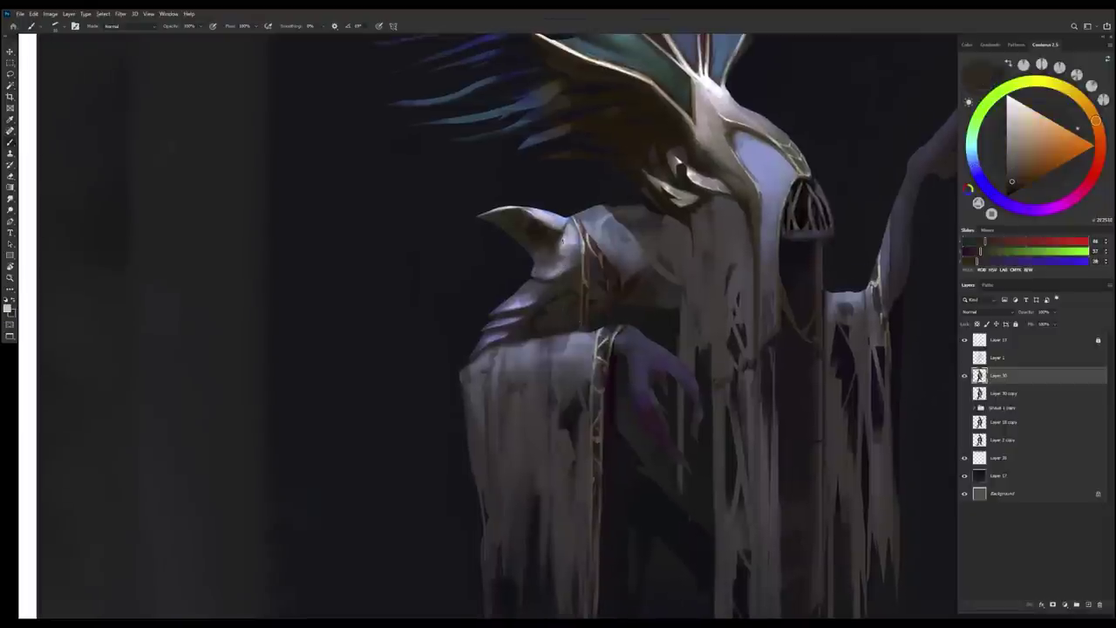
alt+click(567, 277)
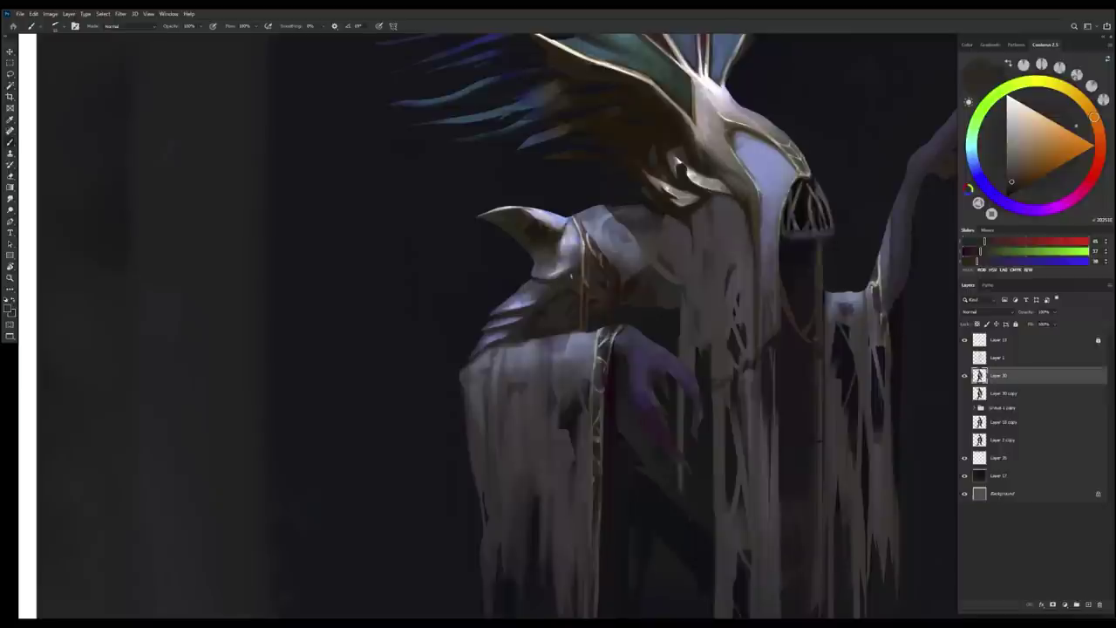
Touch up the shoulder horn with pale lavender tones sampled from it.
alt+click(541, 237)
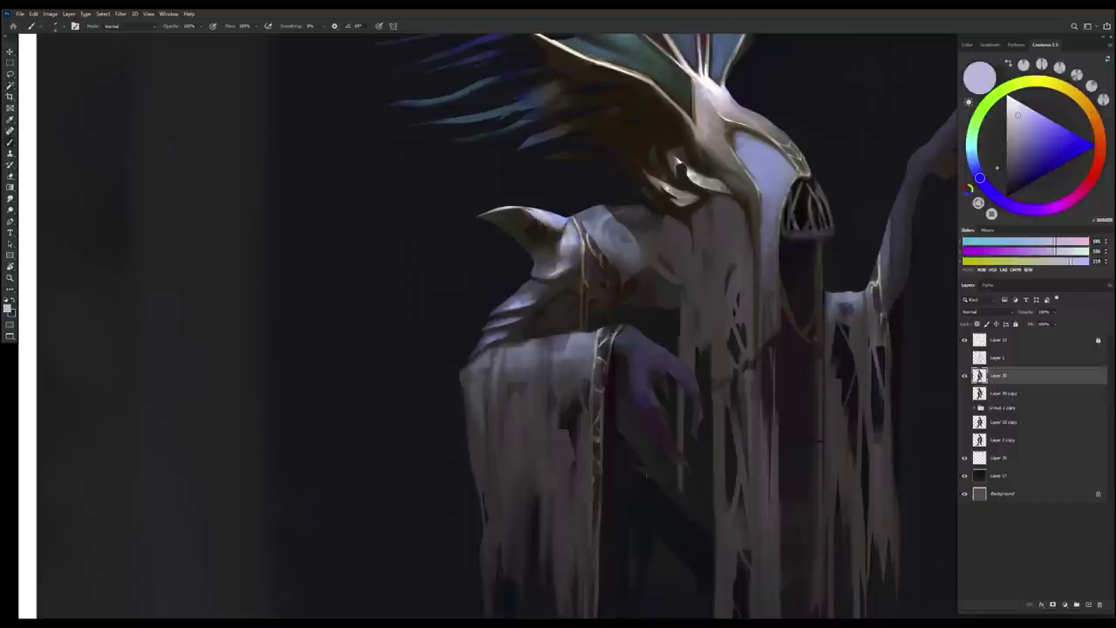
alt+click(525, 231)
scroll(793, 334, right, 3)
scroll(793, 335, up, 1)
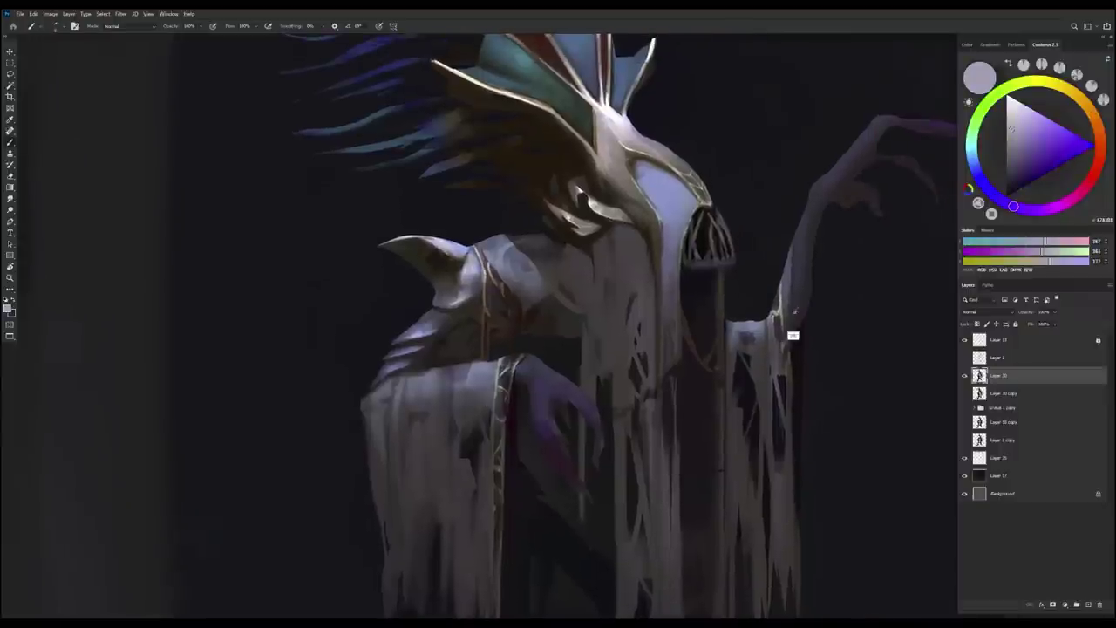
Refine the base of the raised forearm where it meets the sleeve cuff, painting with sampled tones and erasing stray edges.
alt+click(793, 335)
key(e)
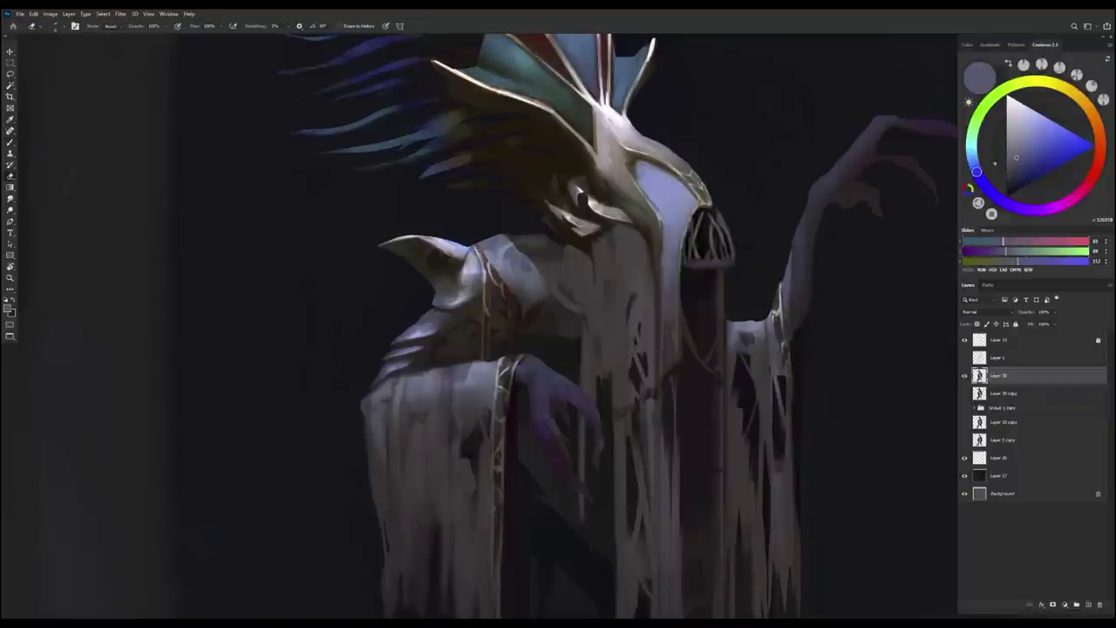
key(b)
scroll(803, 209, down, 2)
alt+click(778, 338)
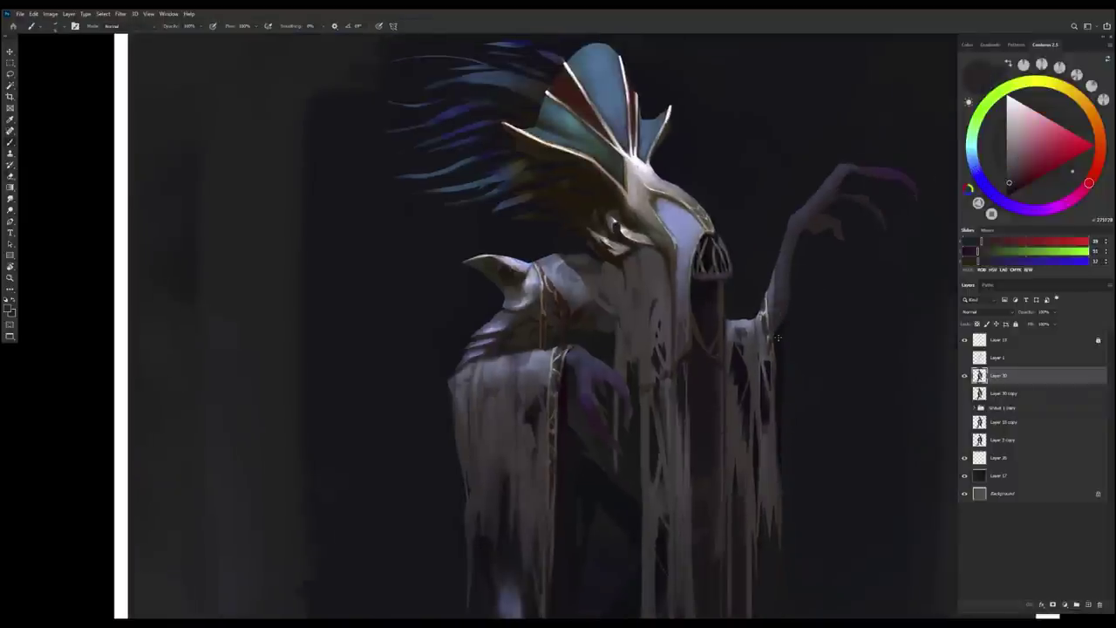
key(e)
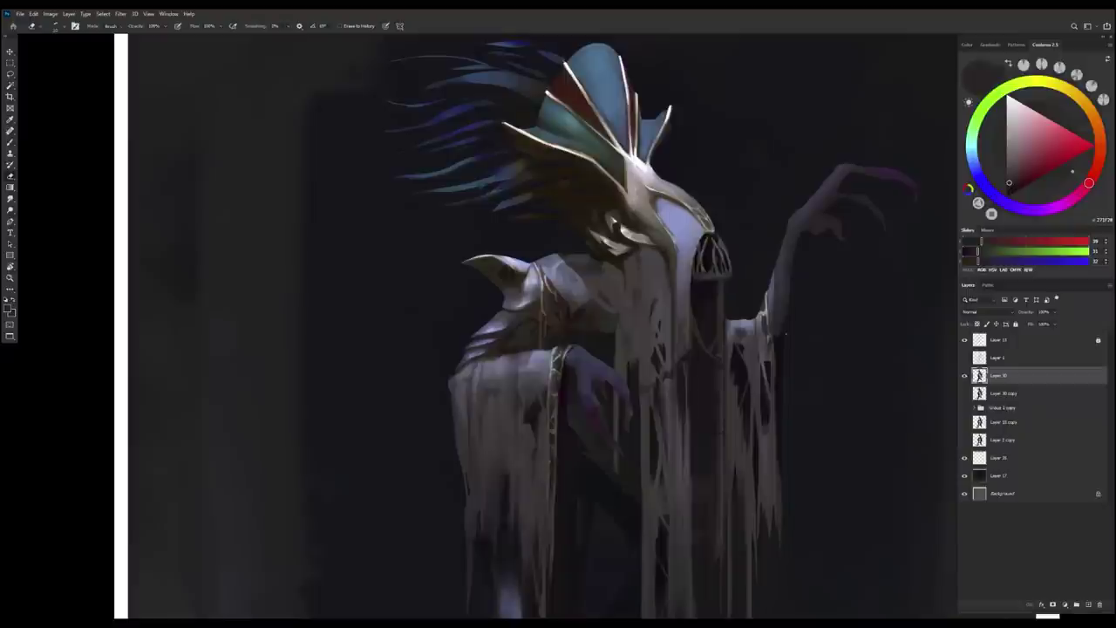
key(b)
alt+click(781, 322)
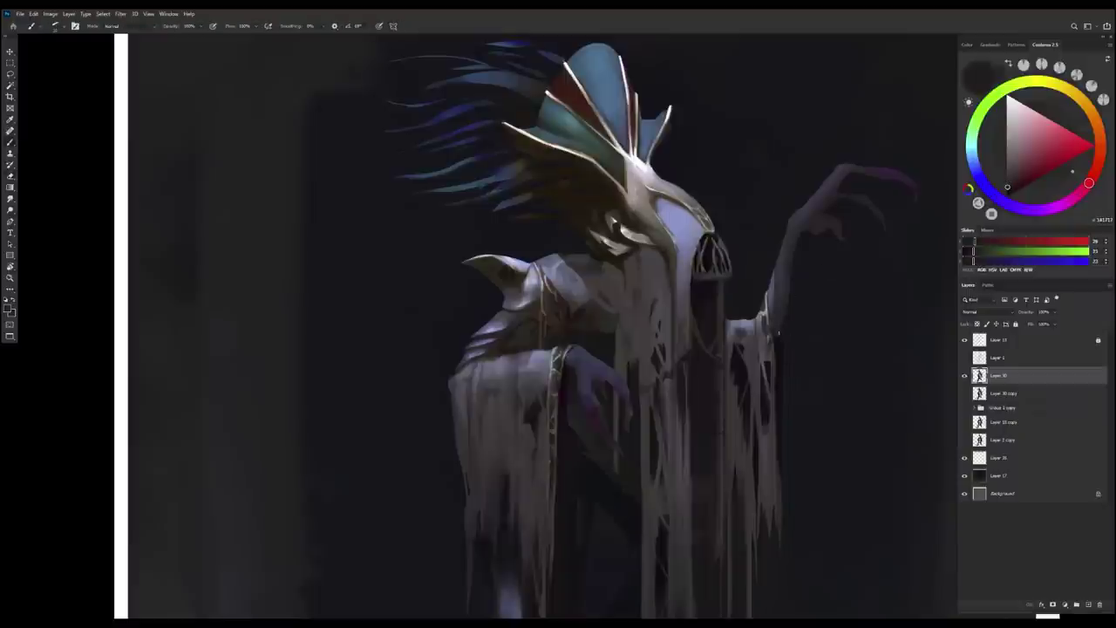
alt+click(778, 332)
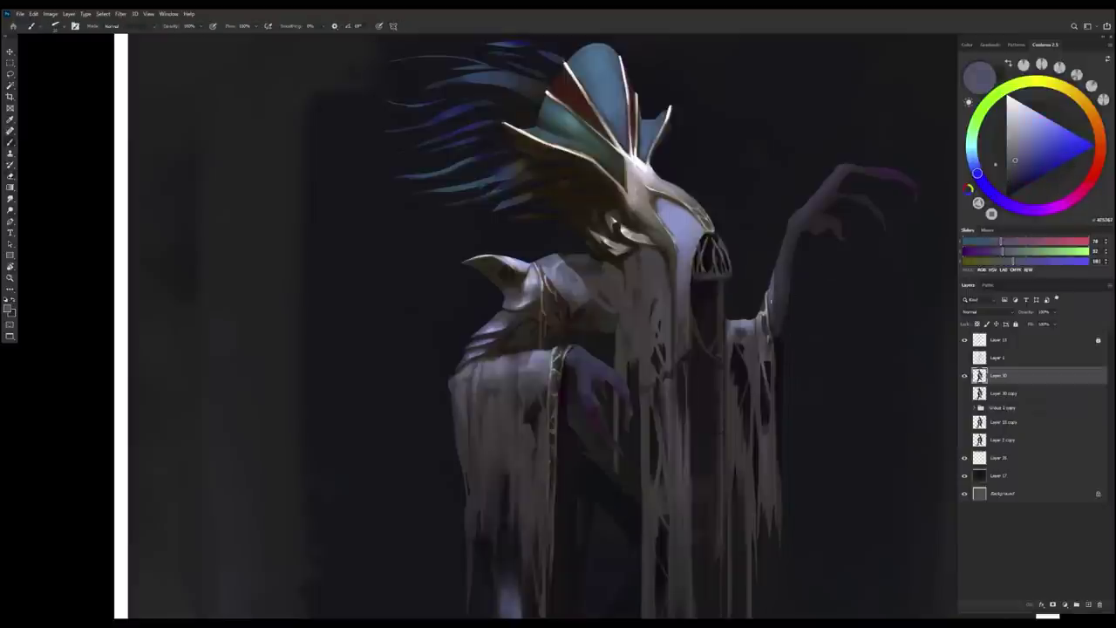
Shade the raised forearm from the cuff up to the wrist with dark purple-grey and blue-grey tones sampled from the arm.
alt+click(785, 258)
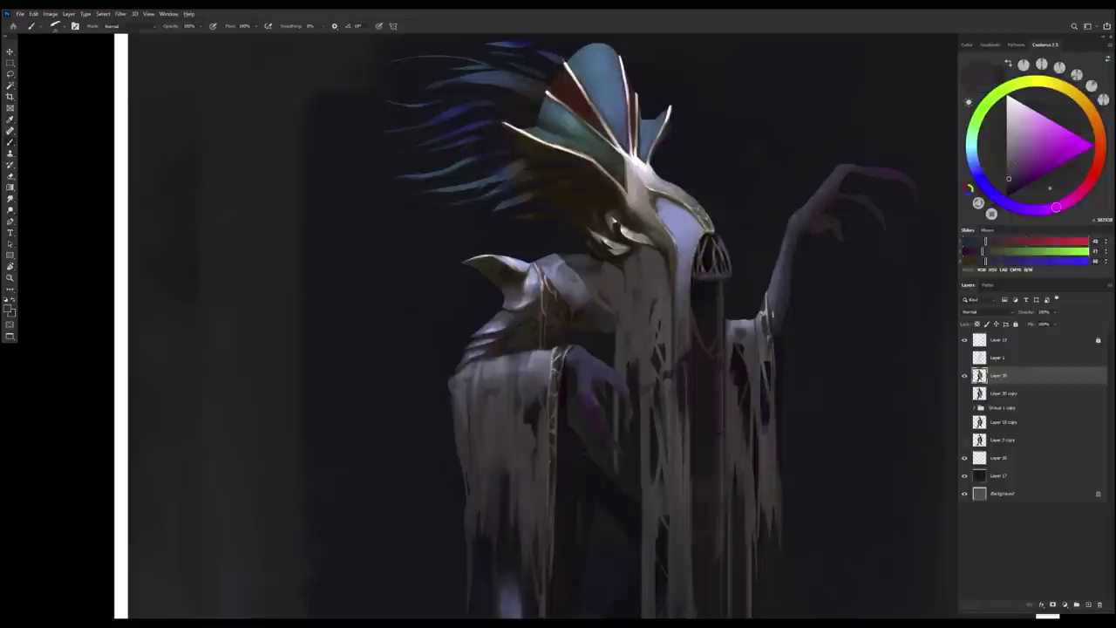
alt+click(787, 305)
alt+click(787, 300)
alt+click(793, 242)
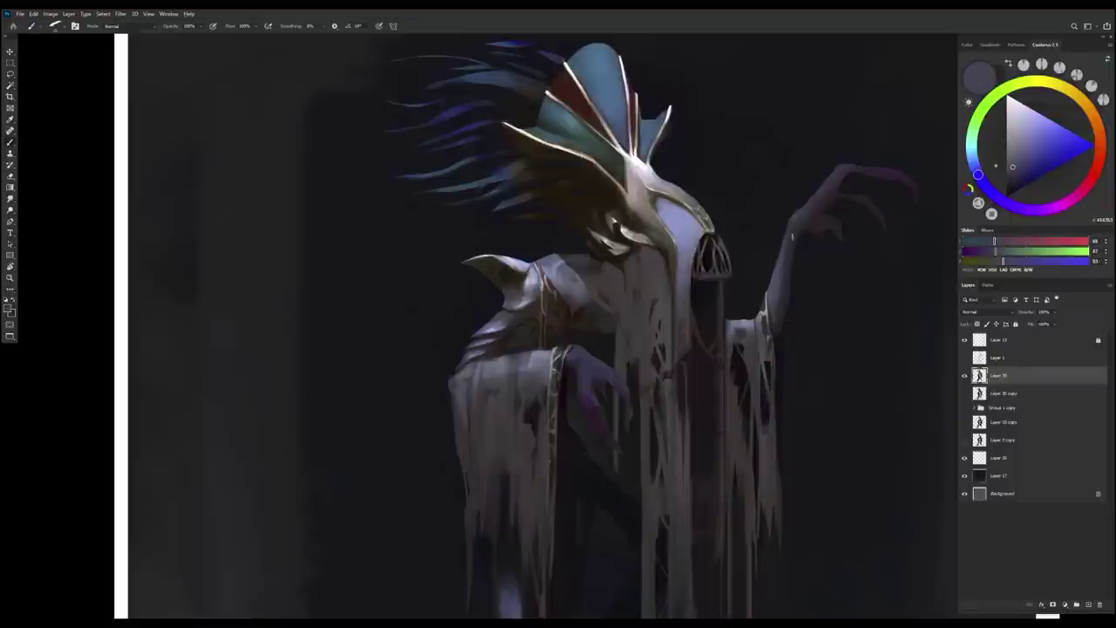
alt+click(791, 246)
scroll(790, 247, up, 1)
alt+click(775, 316)
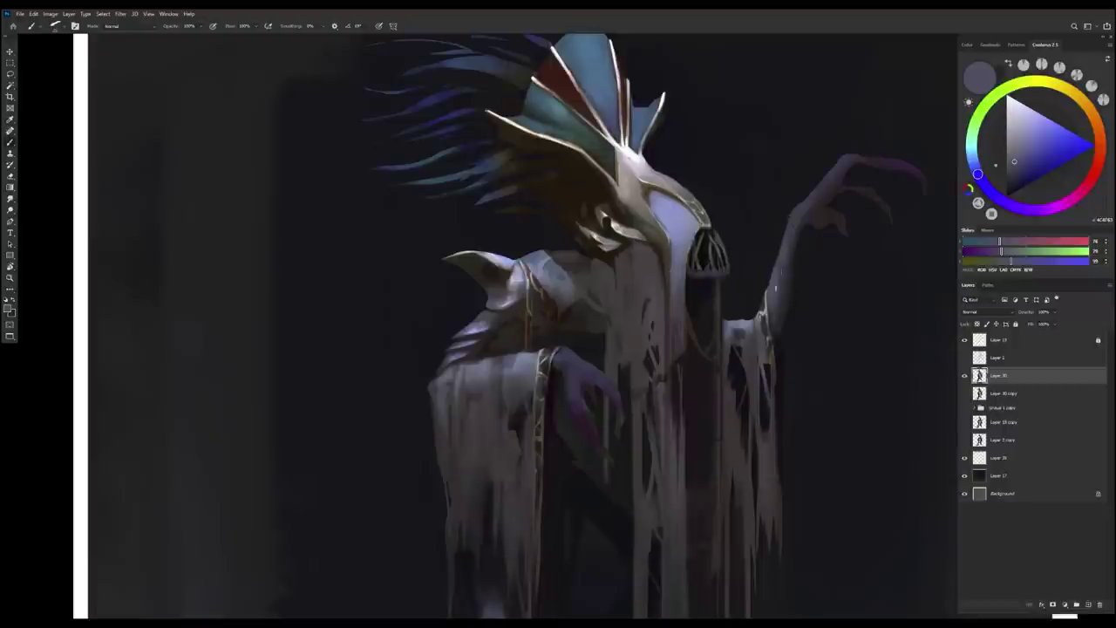
Blend the wrist and lower palm of the raised hand using dark tones sampled around the wrist.
alt+click(791, 234)
alt+click(803, 239)
alt+click(810, 237)
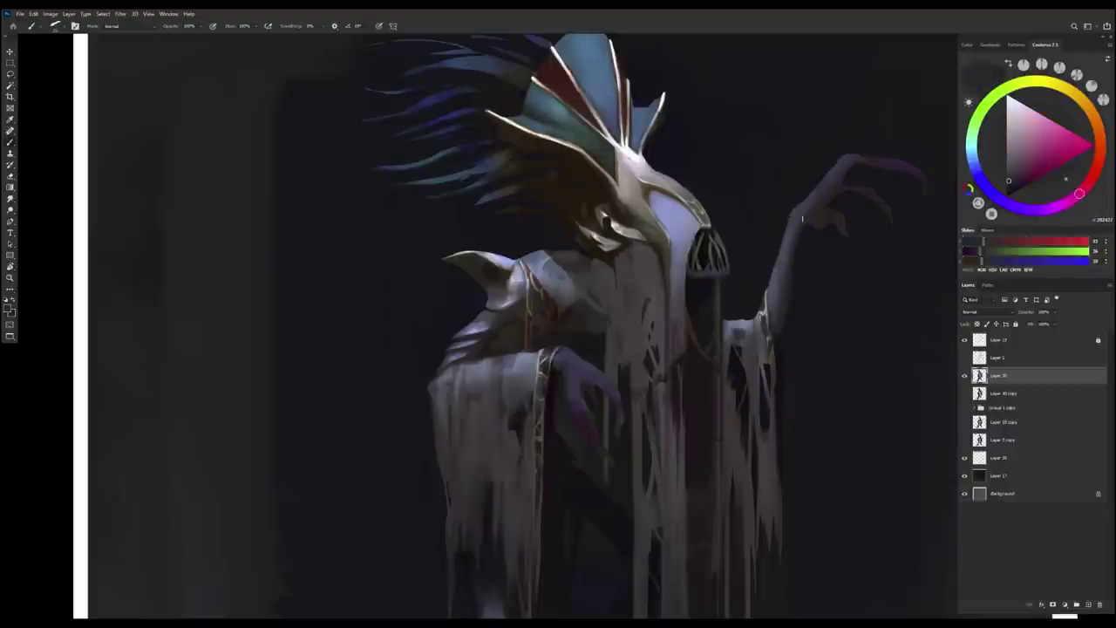
alt+click(820, 232)
alt+click(821, 218)
alt+click(822, 232)
alt+click(823, 232)
scroll(804, 332, down, 1)
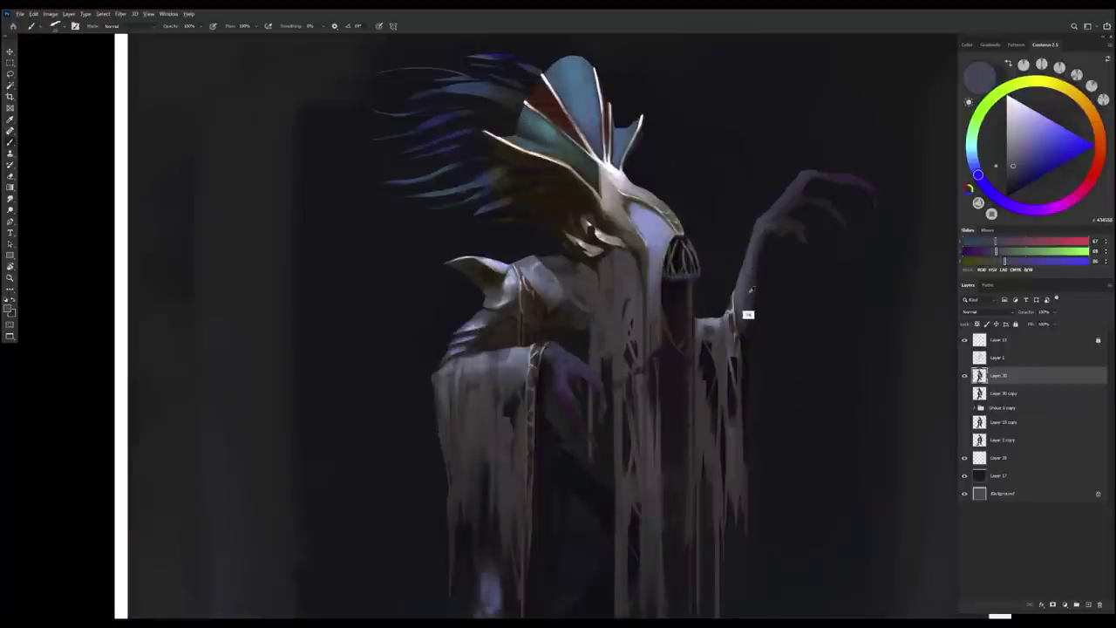
Touch up the cuff and torn sleeve hanging from the raised arm with blue-grey and warm grey tones sampled from the cloth.
alt+click(748, 312)
key(e)
key(h)
click(766, 337)
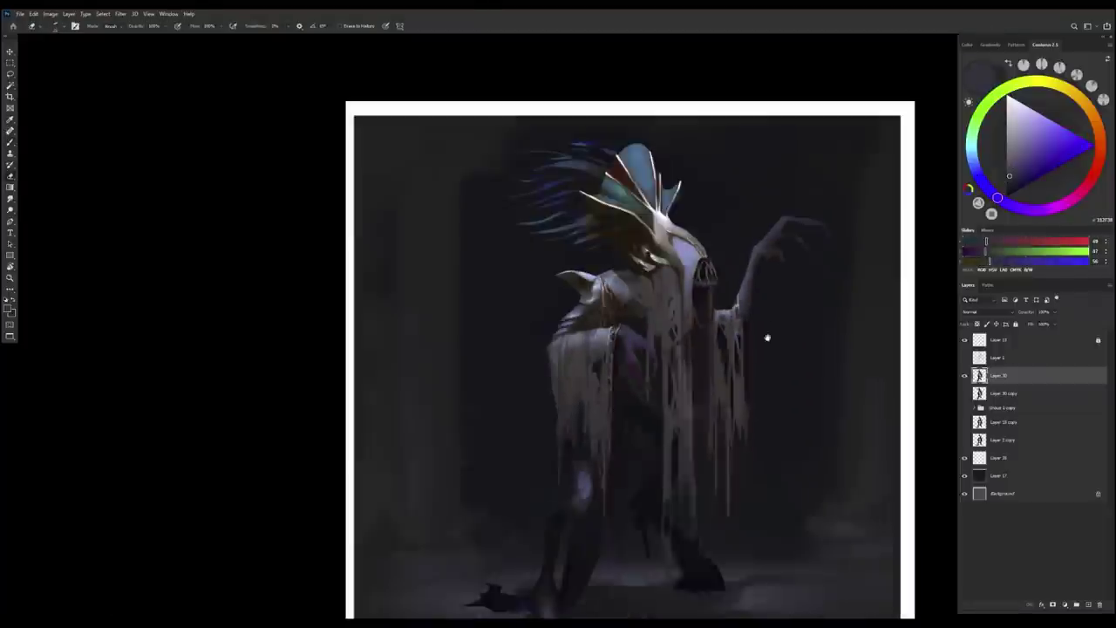
alt+click(766, 337)
key(b)
alt+click(717, 313)
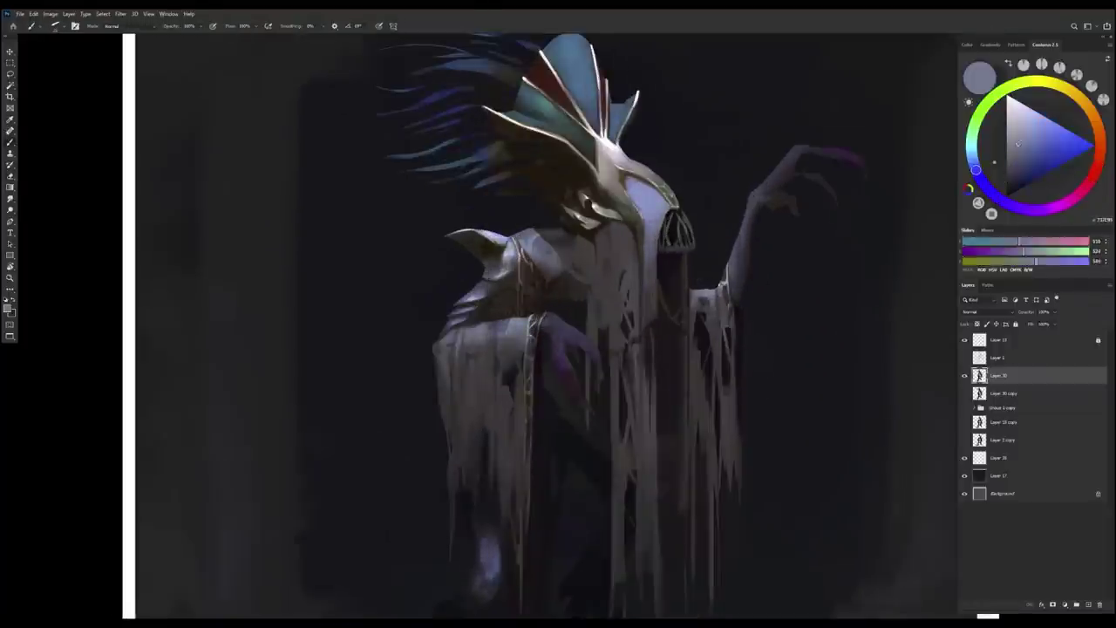
alt+click(718, 307)
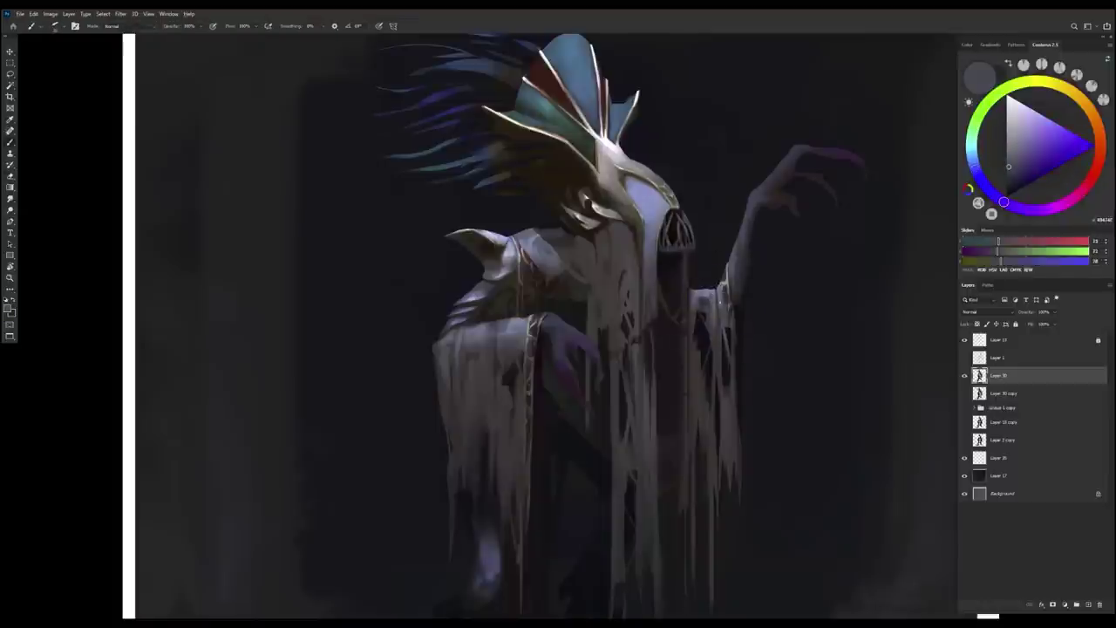
alt+click(717, 369)
alt+click(730, 306)
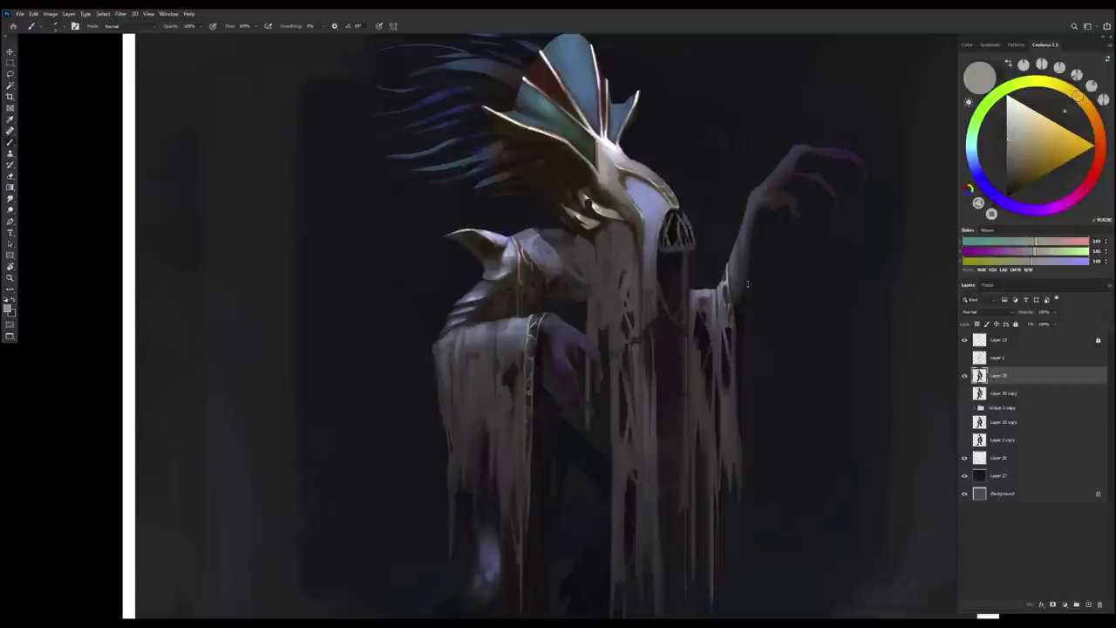
drag(748, 283, 757, 289)
Rework the tattered cloth draped over the lowered arm with sampled greys and clean up its outer edge with the Eraser.
alt+click(531, 381)
alt+click(529, 387)
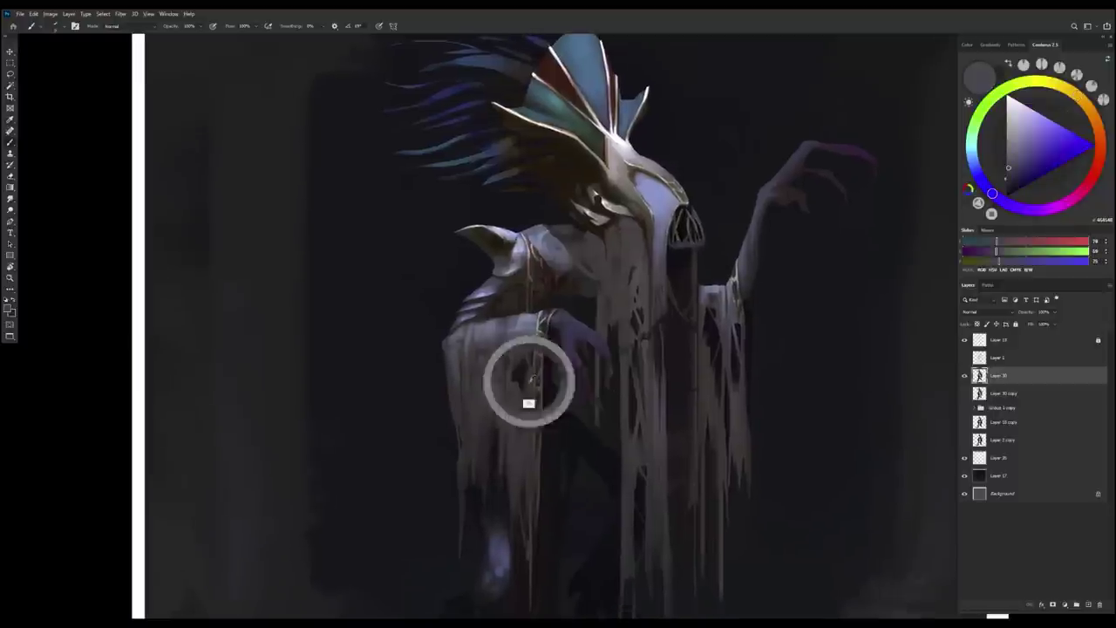
key(ctrl+minus)
key(ctrl+plus)
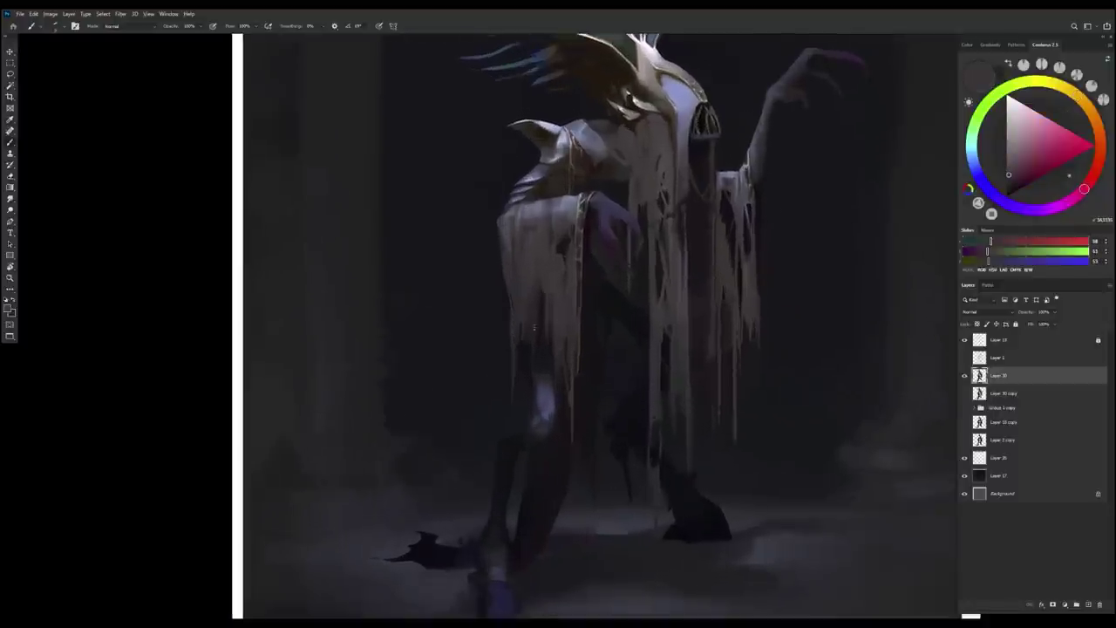
alt+click(511, 416)
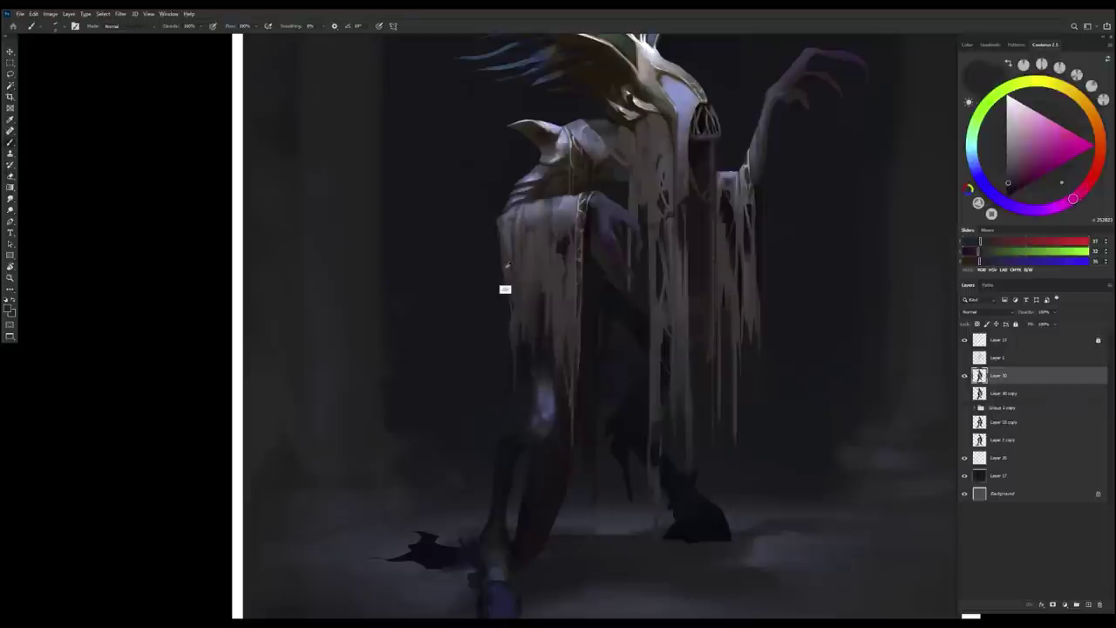
alt+click(518, 244)
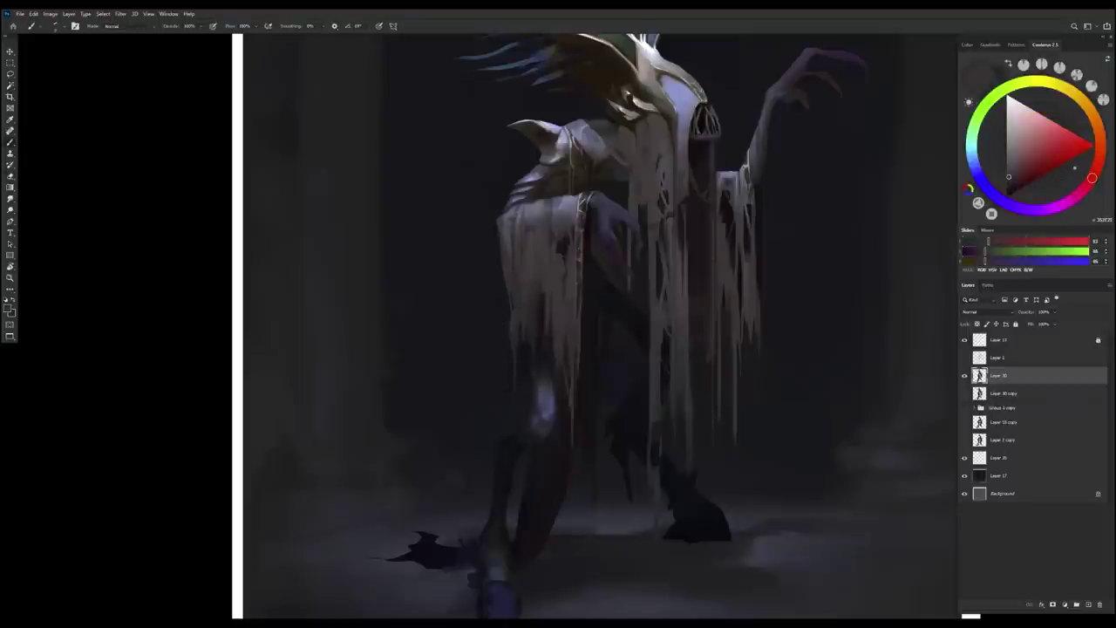
alt+click(506, 231)
key(e)
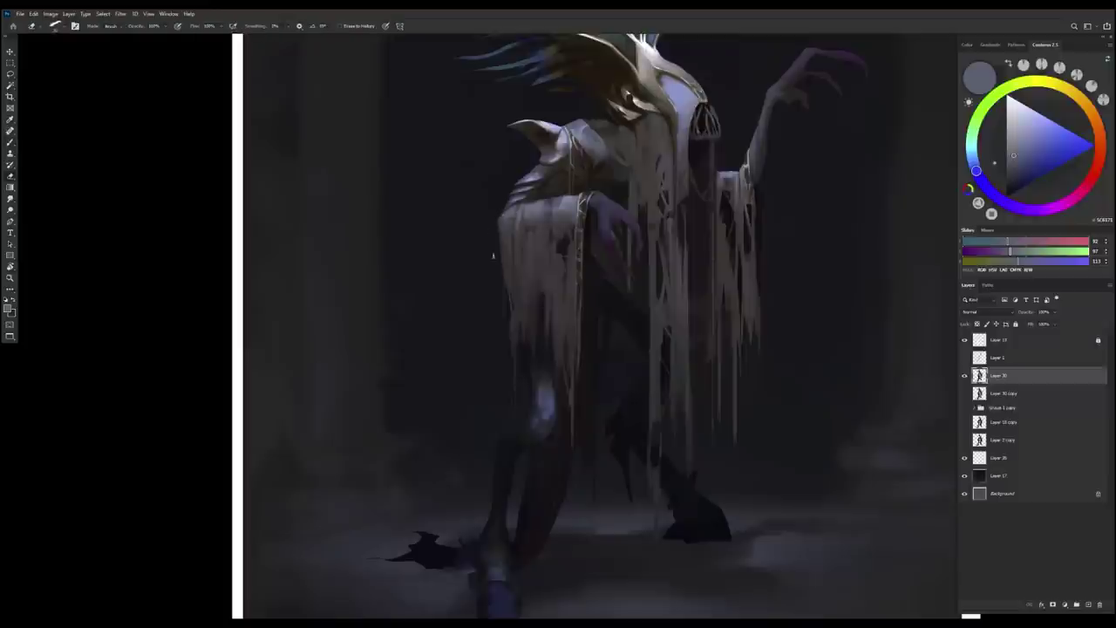
Flip the canvas horizontally and paint muted blue-purple tones over the back of the lowered hand.
key(ctrl+0)
key(h)
key(ctrl+1)
key(b)
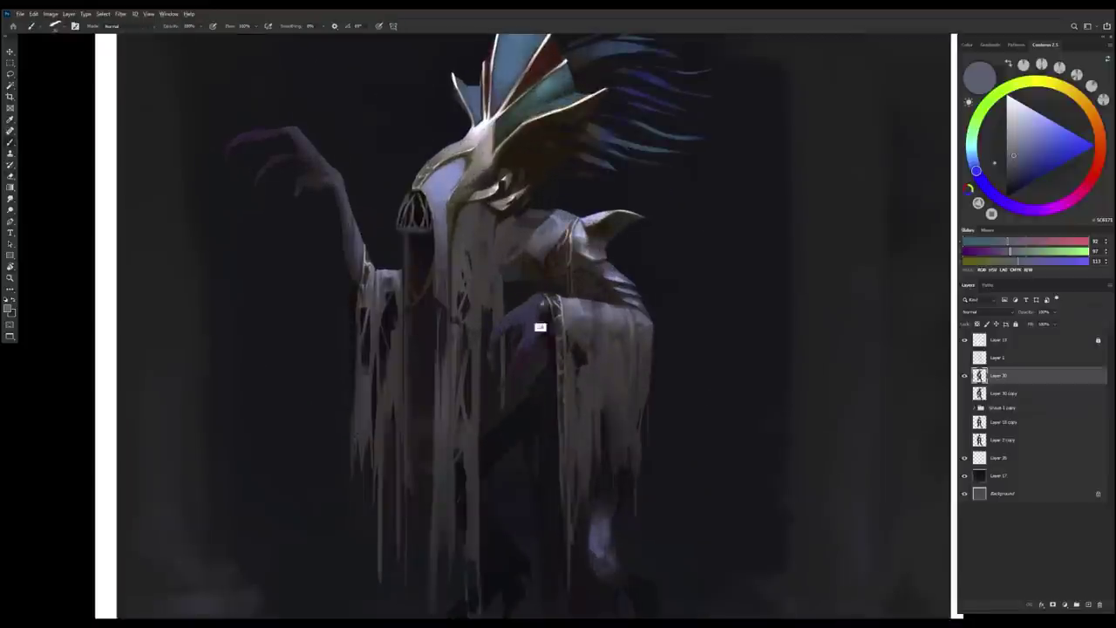
alt+click(546, 300)
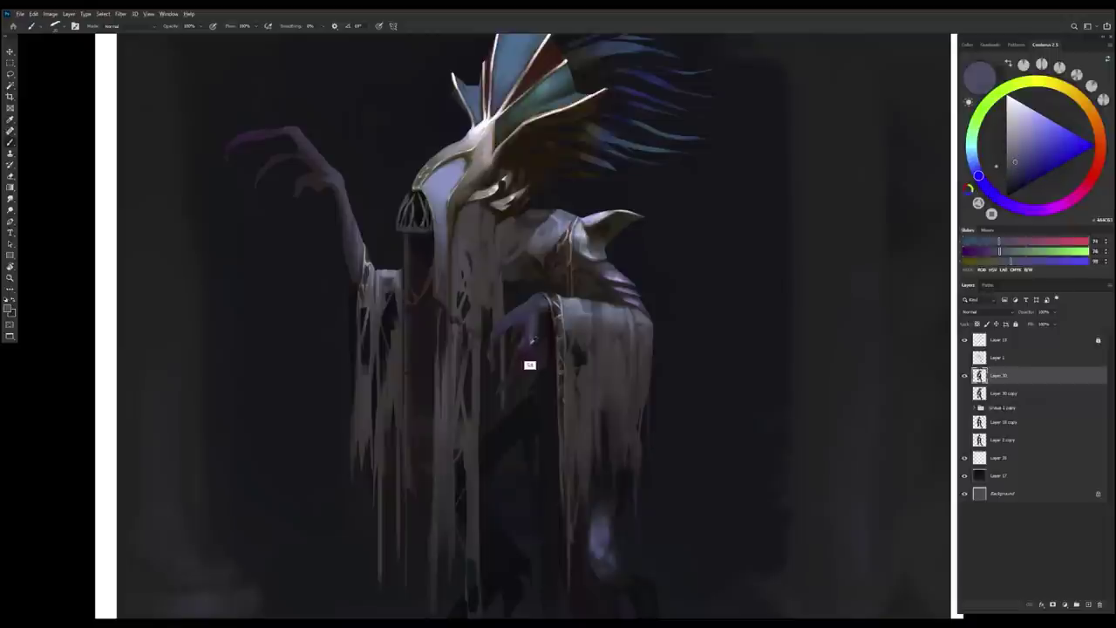
alt+click(537, 314)
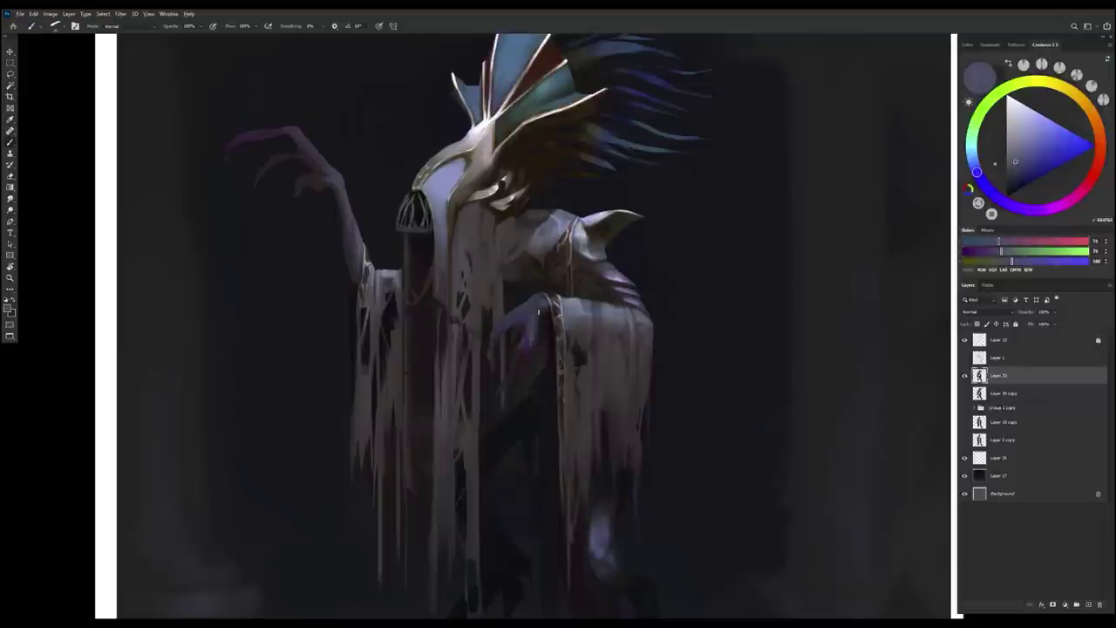
alt+click(496, 355)
Model the knuckles and finger bases of the lowered hand with purple and dark blue tones sampled from the hand.
alt+click(534, 299)
alt+click(532, 330)
alt+click(532, 356)
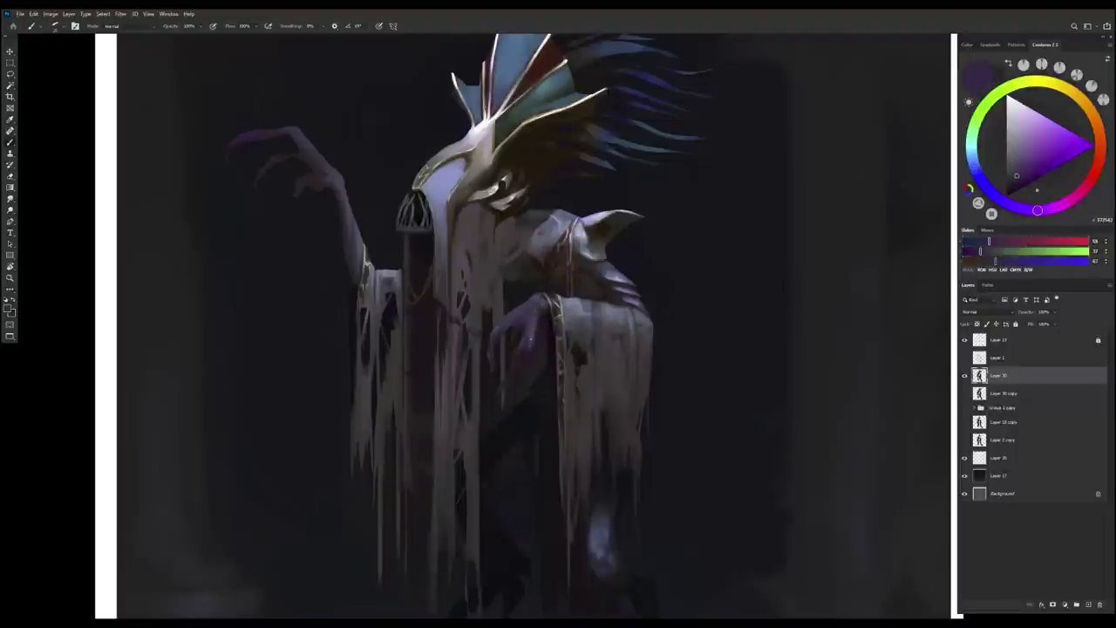
alt+click(525, 348)
alt+click(524, 347)
alt+click(524, 344)
alt+click(523, 340)
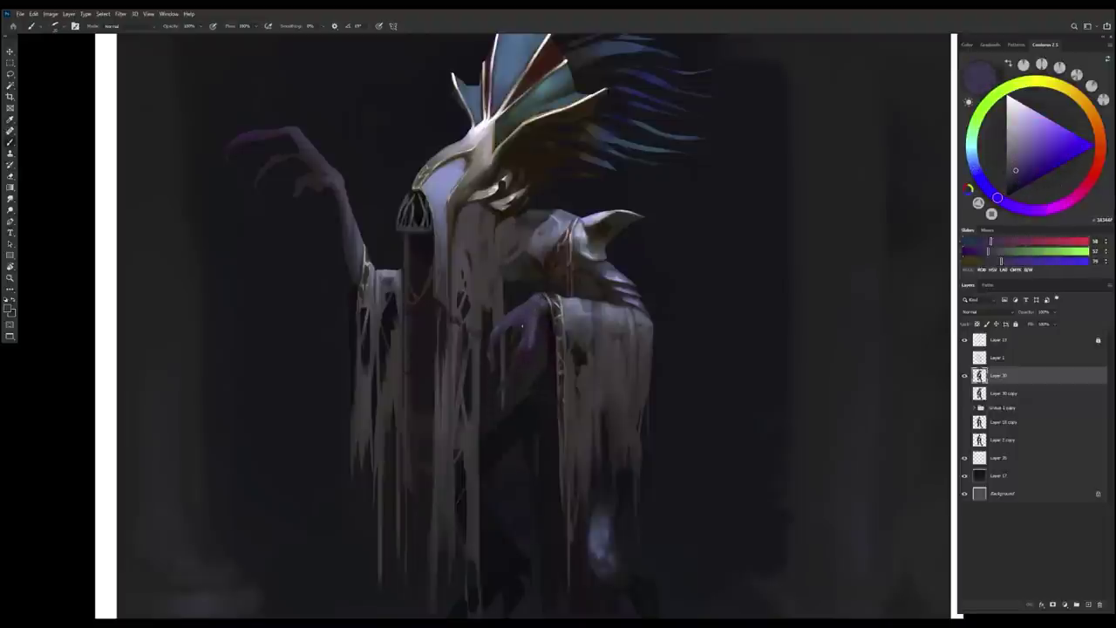
alt+click(525, 339)
alt+click(530, 333)
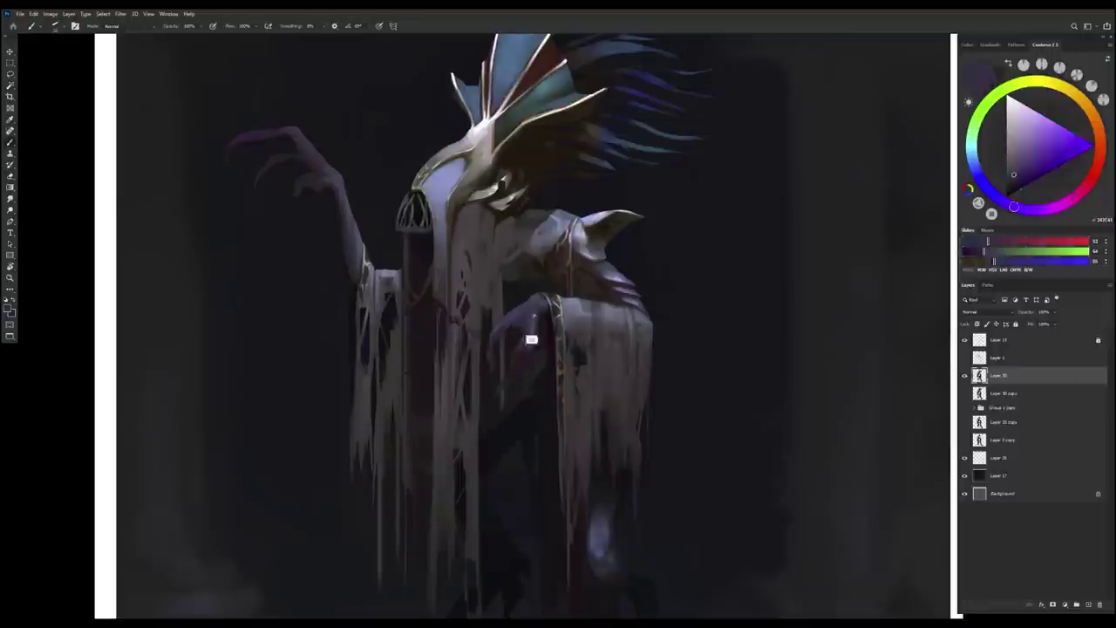
scroll(515, 358, down, 3)
scroll(524, 384, up, 3)
Define the lowered hand's fingers and its shadow beside the sleeve trim with dark sampled tones, trimming the silhouette with the Eraser.
alt+click(539, 419)
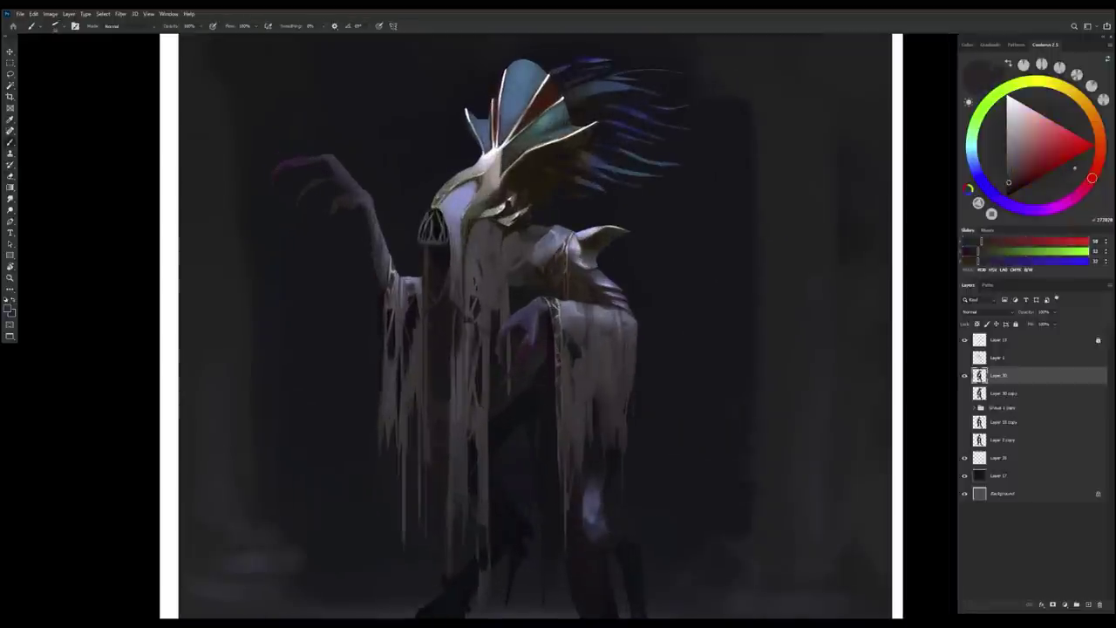
alt+click(500, 347)
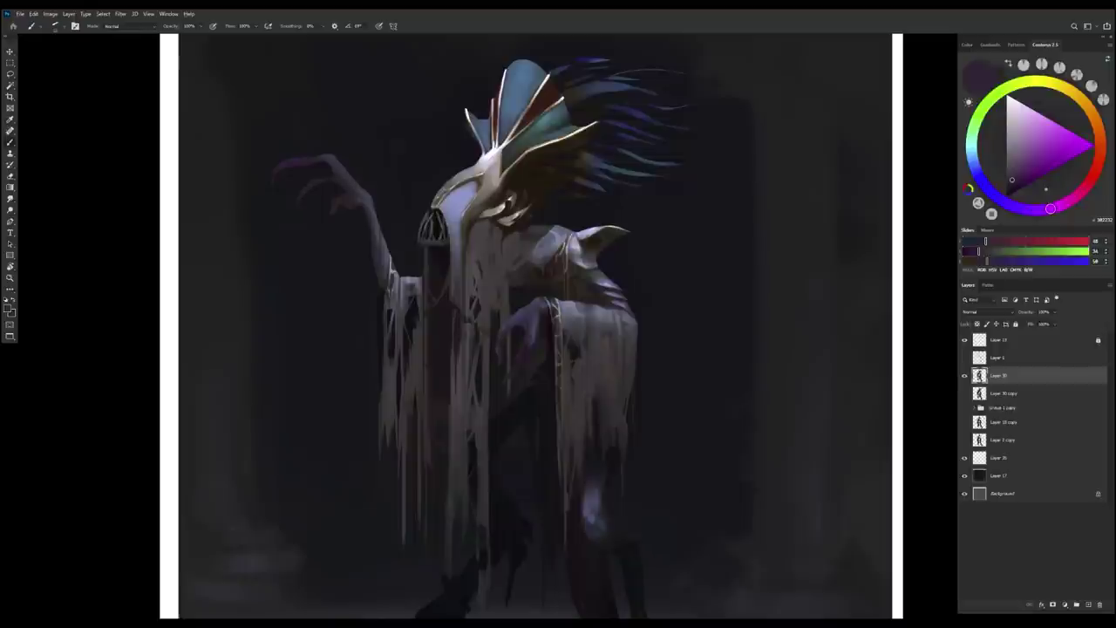
alt+click(498, 375)
key(e)
key(b)
alt+click(542, 331)
alt+click(540, 324)
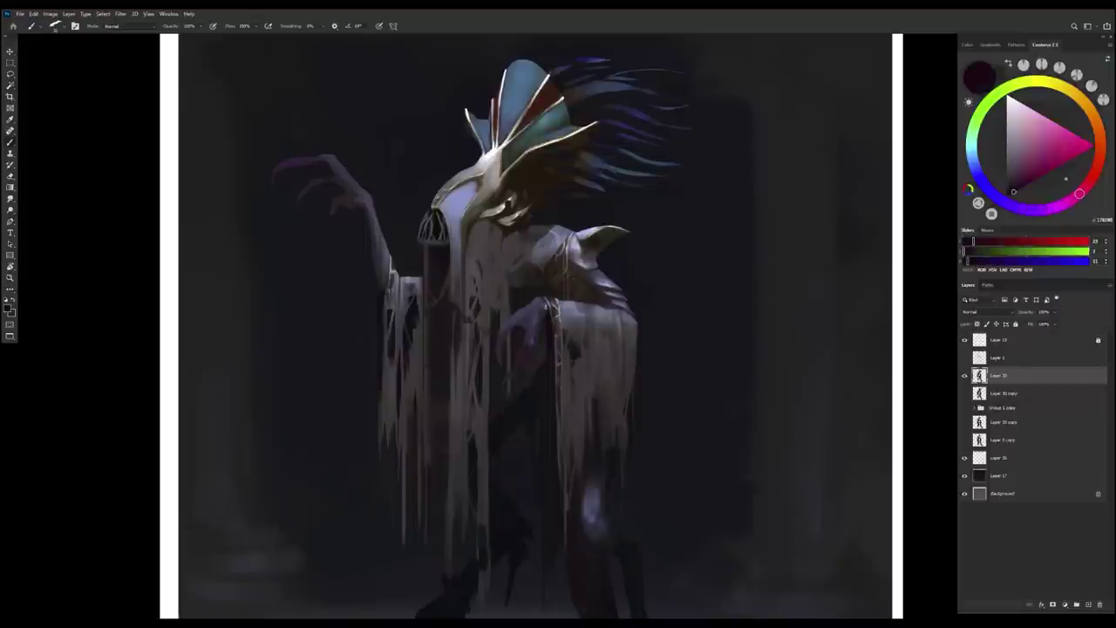
alt+click(549, 307)
alt+click(581, 384)
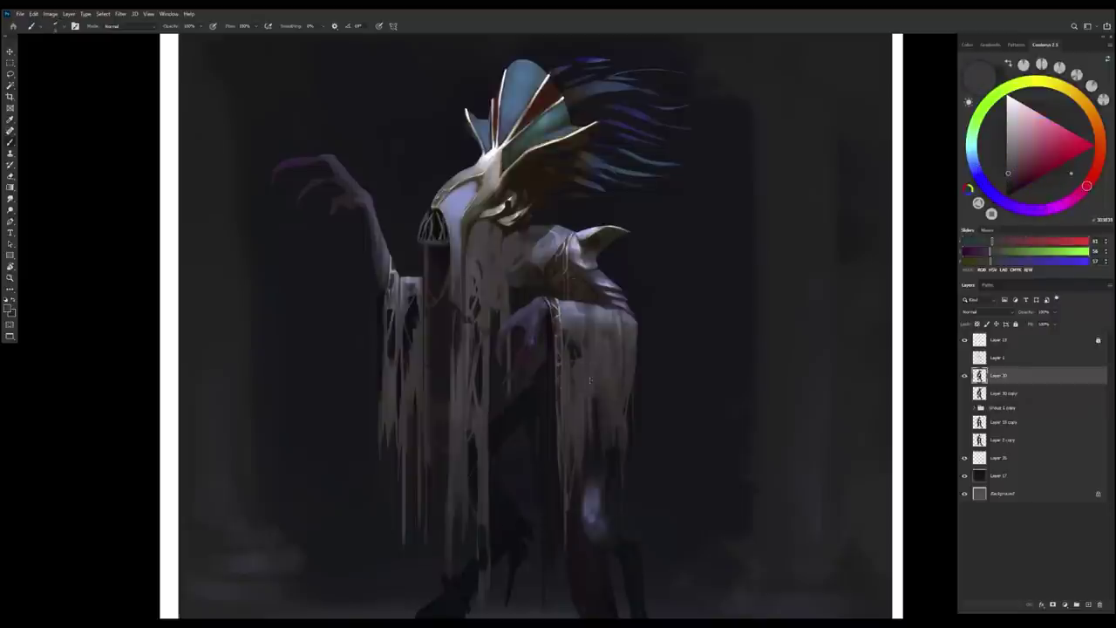
Flip the canvas back and reshape the raised hand's thumb and palm with dark tones sampled from the hand.
key(h)
key(ctrl+minus)
key(ctrl+plus)
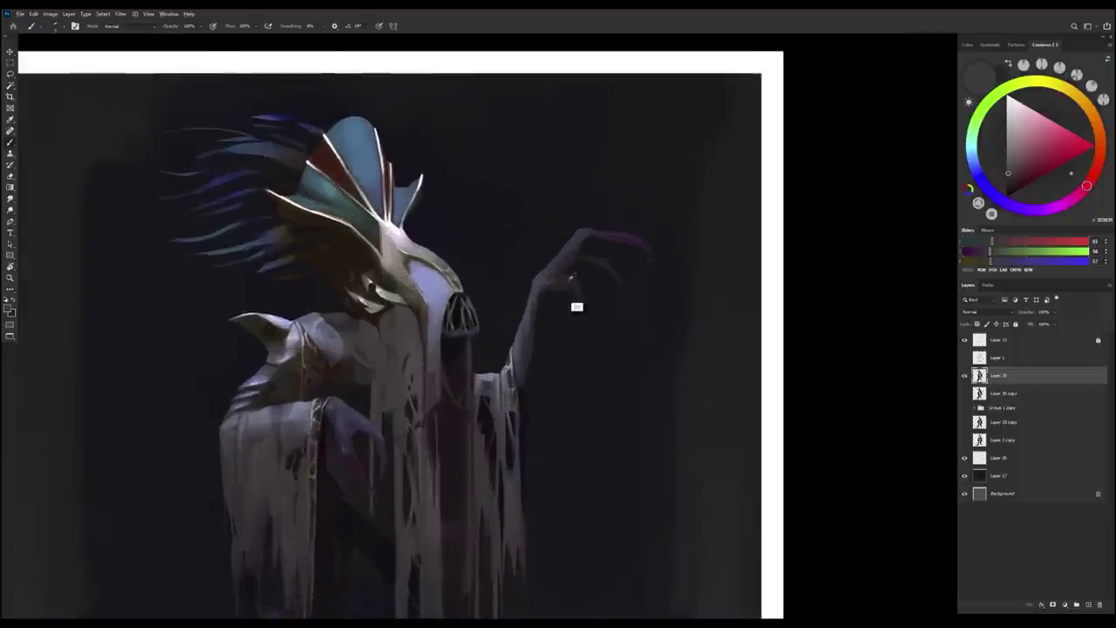
alt+click(567, 282)
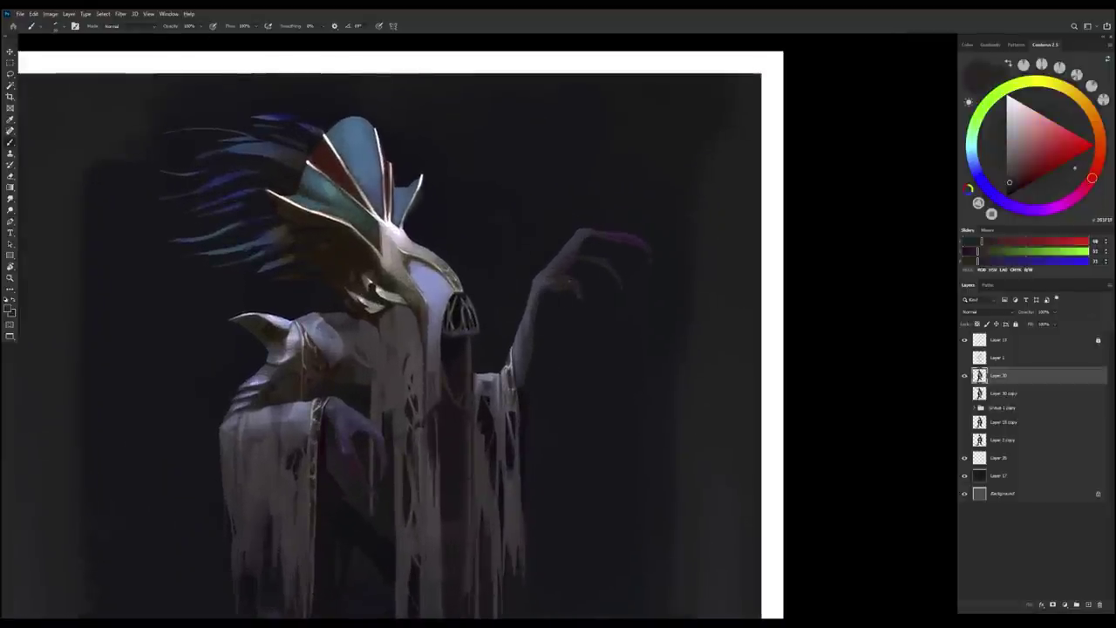
alt+click(558, 289)
alt+click(576, 288)
key(e)
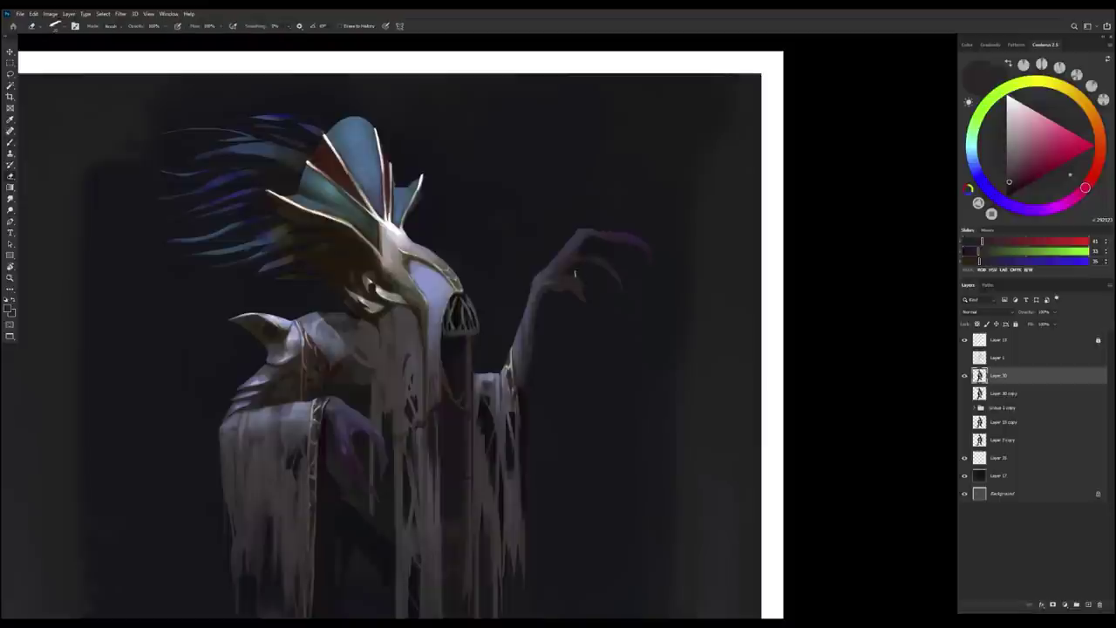
Refine the curled fingers of the raised hand, painting with a dark muted tone and erasing around their outlines.
alt+click(552, 297)
drag(535, 314, 508, 363)
alt+click(550, 326)
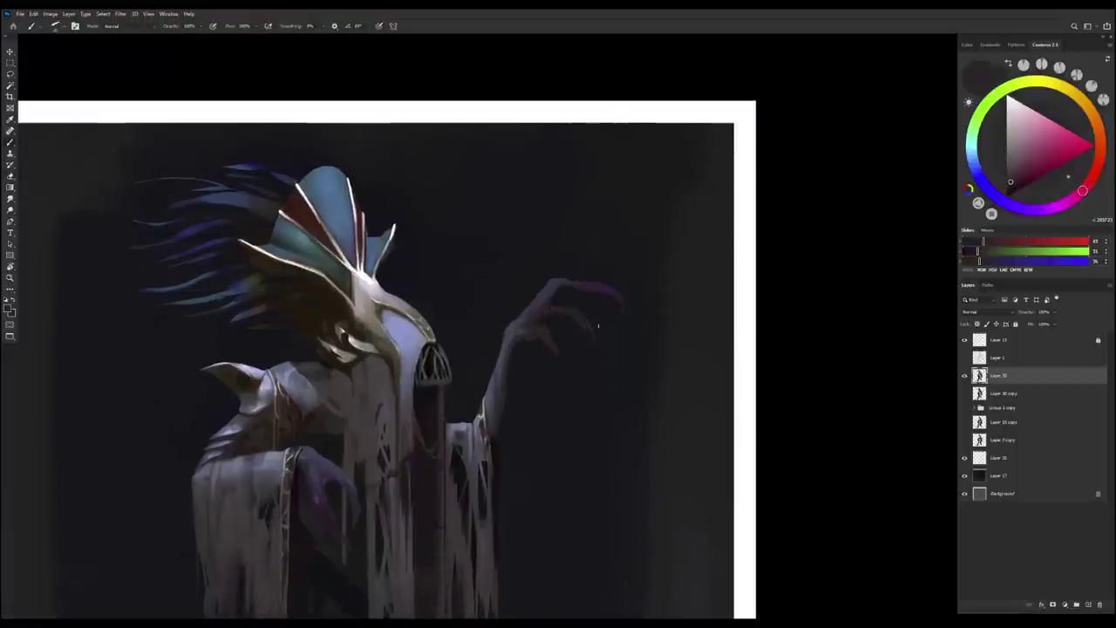
key(b)
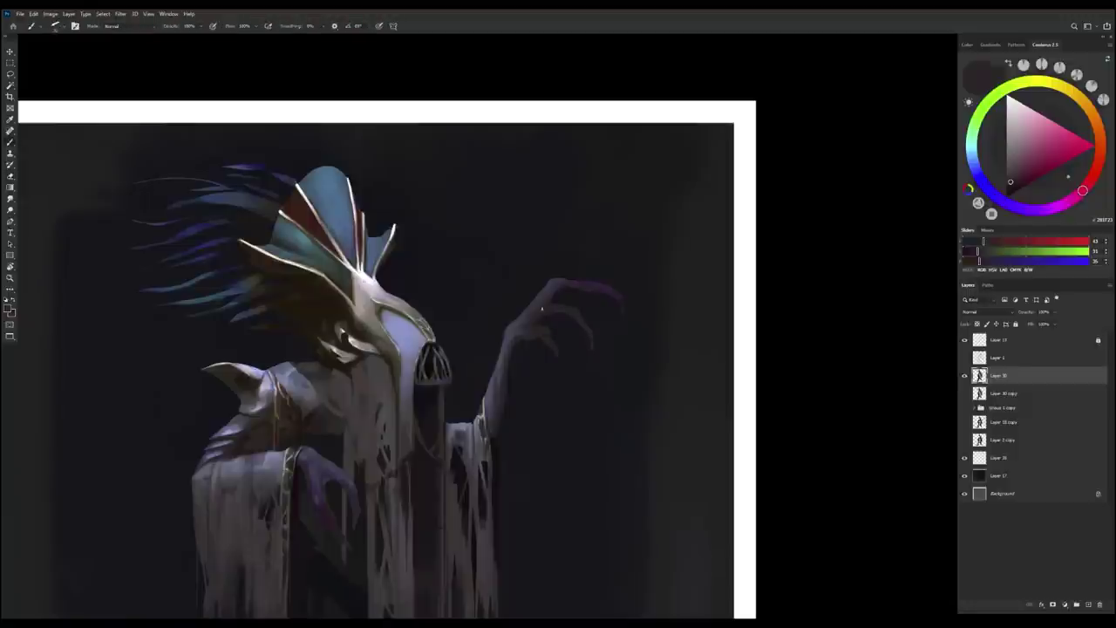
key(l)
scroll(638, 294, down, 2)
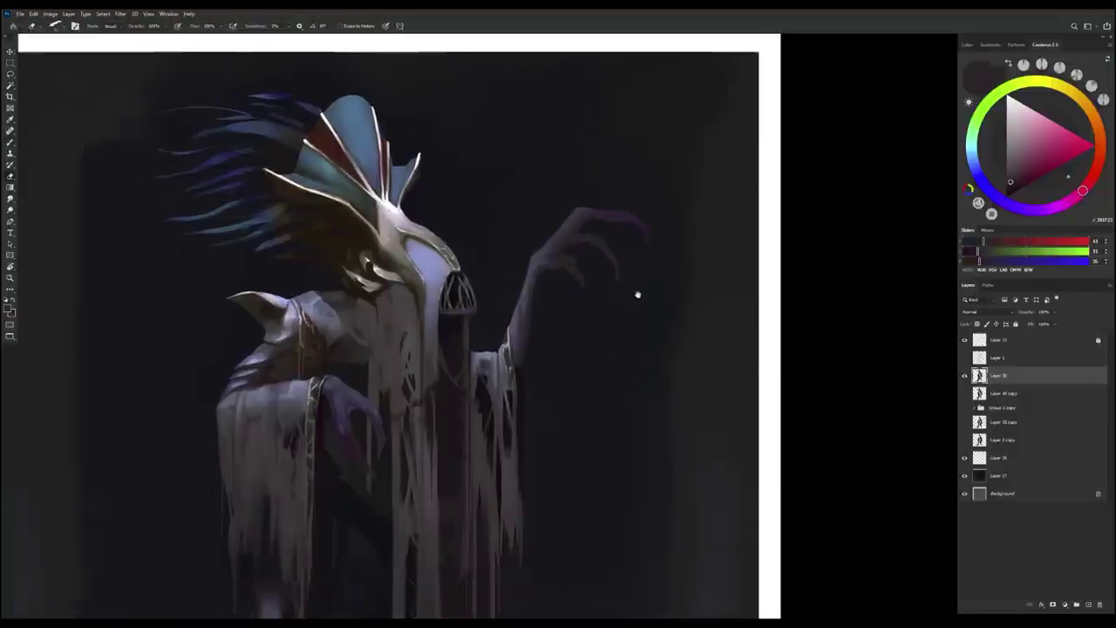
Scale down the selected fingers of the raised hand toward the wrist with Free Transform.
drag(567, 296, 558, 288)
key(ctrl+t)
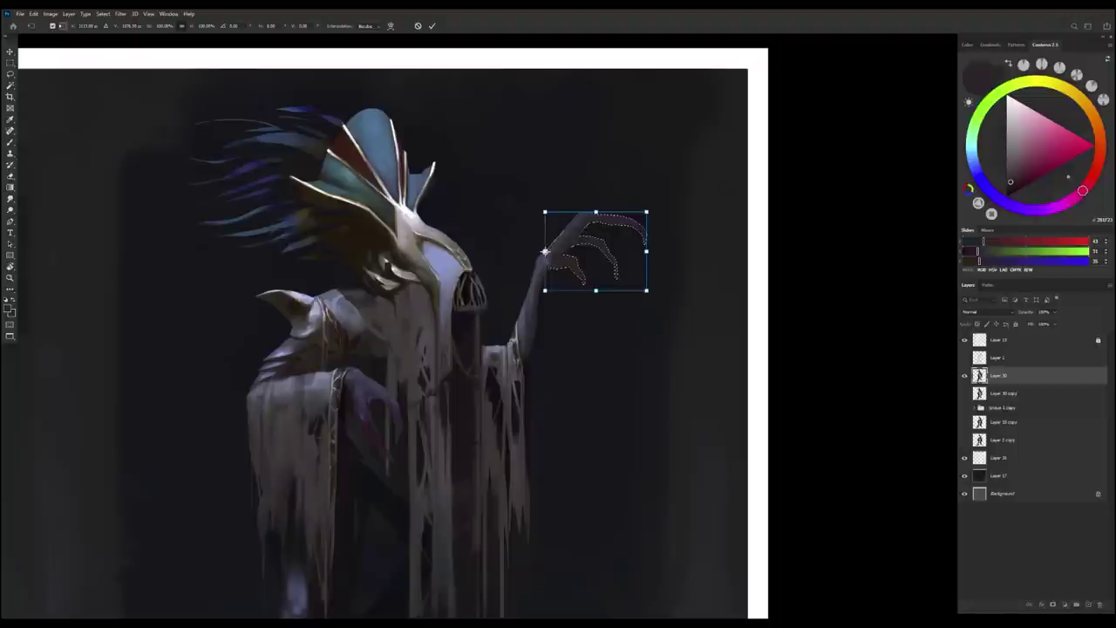
drag(652, 310, 622, 258)
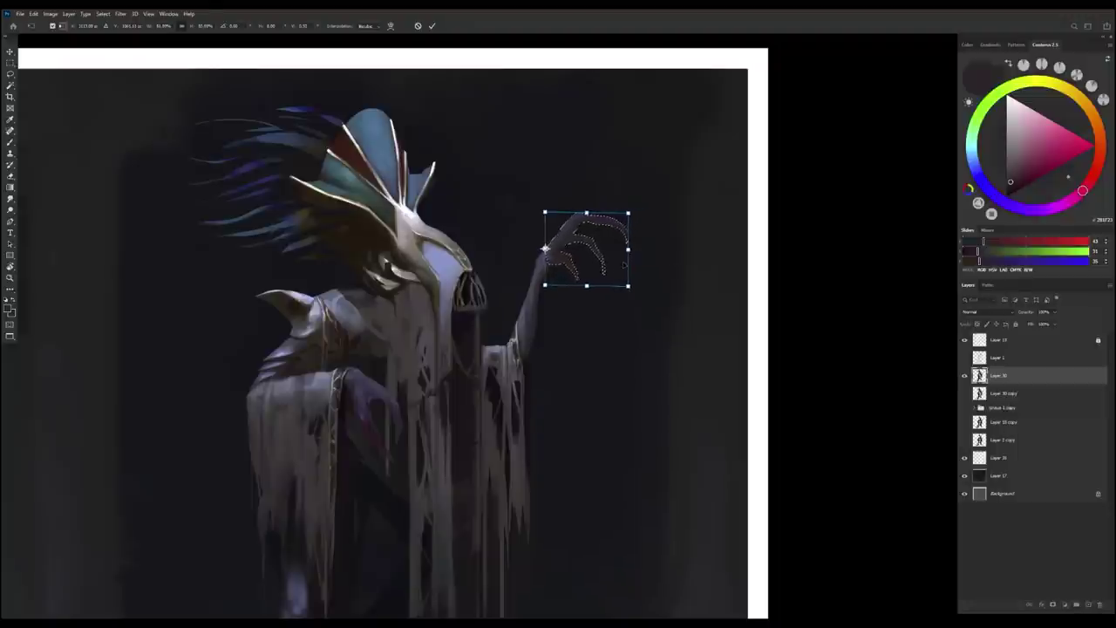
key(Return)
key(b)
key(v)
key(b)
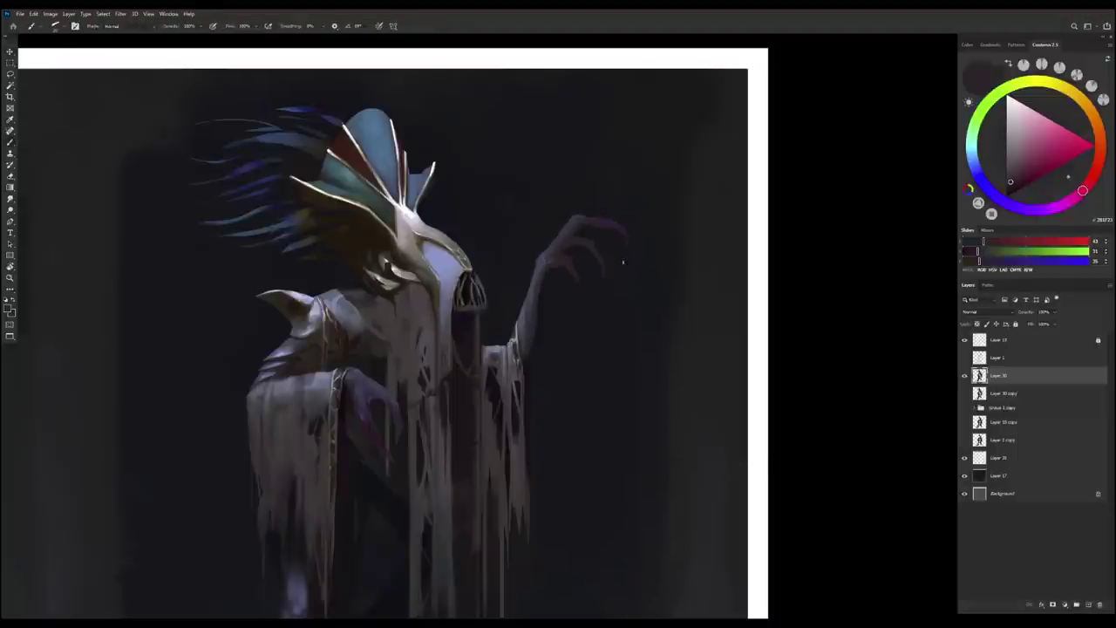
Repaint the knuckles and long fingers of the raised hand with muted blue-violet and dark tones sampled from the hand.
alt+click(576, 217)
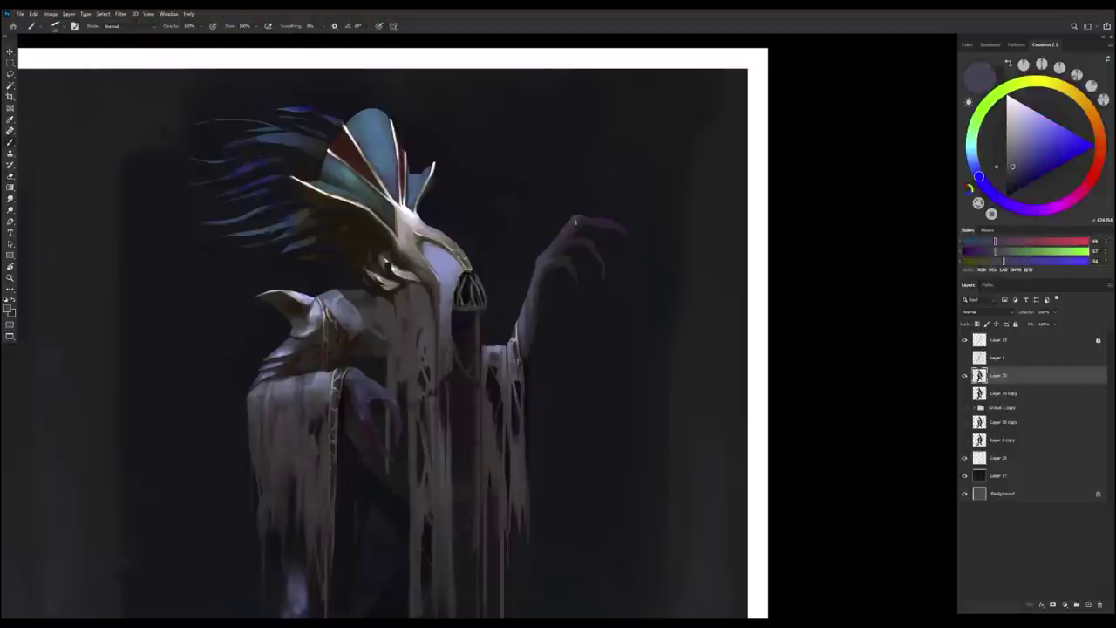
alt+click(575, 225)
alt+click(576, 227)
alt+click(574, 234)
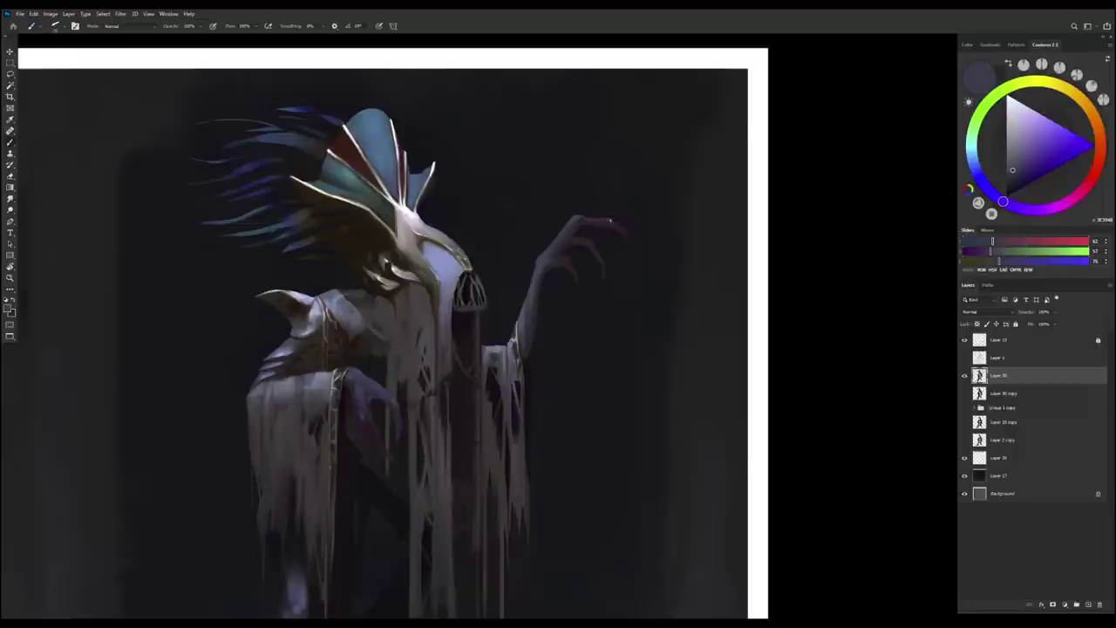
alt+click(619, 232)
alt+click(590, 243)
alt+click(583, 253)
alt+click(553, 274)
alt+click(551, 288)
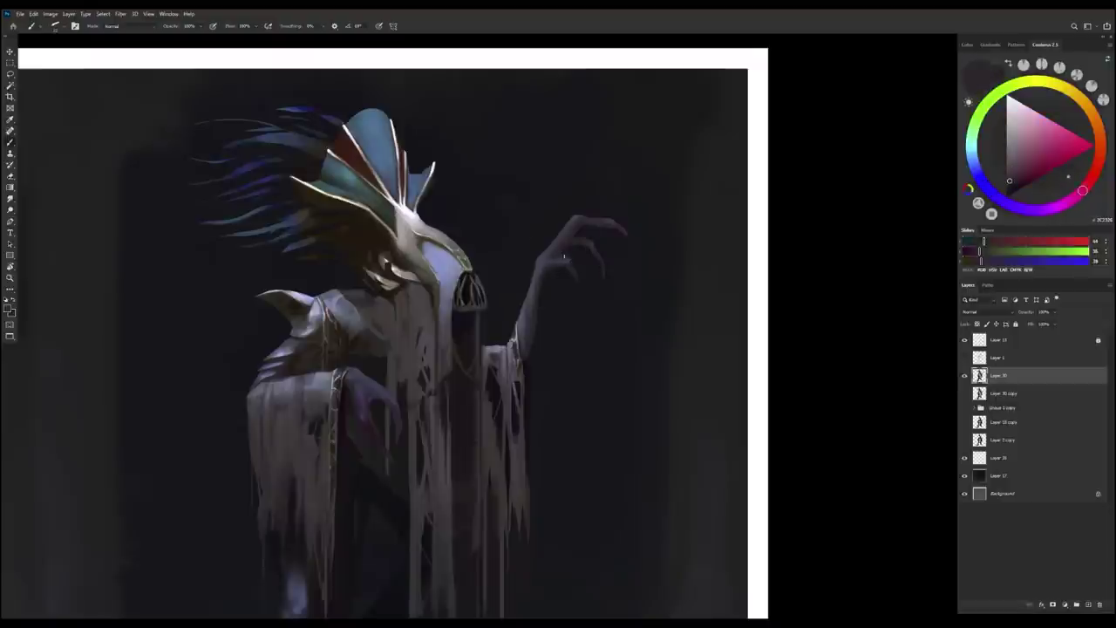
Refine the raised hand's thumb and palm with blue-grey and dark purple tones sampled around them.
alt+click(574, 263)
alt+click(544, 276)
alt+click(557, 266)
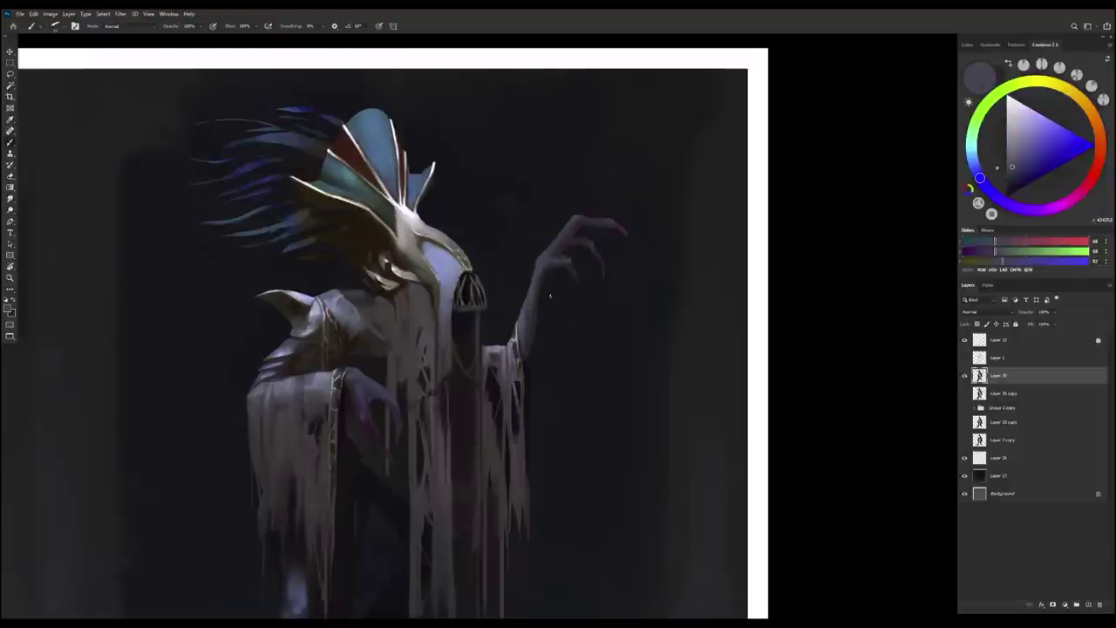
key(e)
key(b)
alt+click(569, 262)
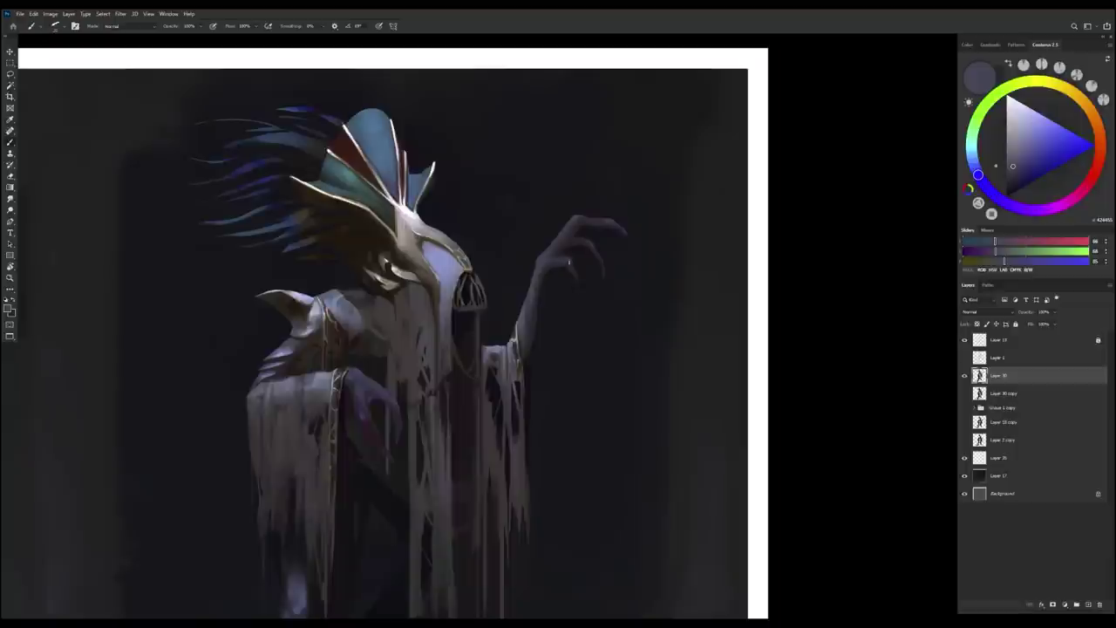
alt+click(568, 262)
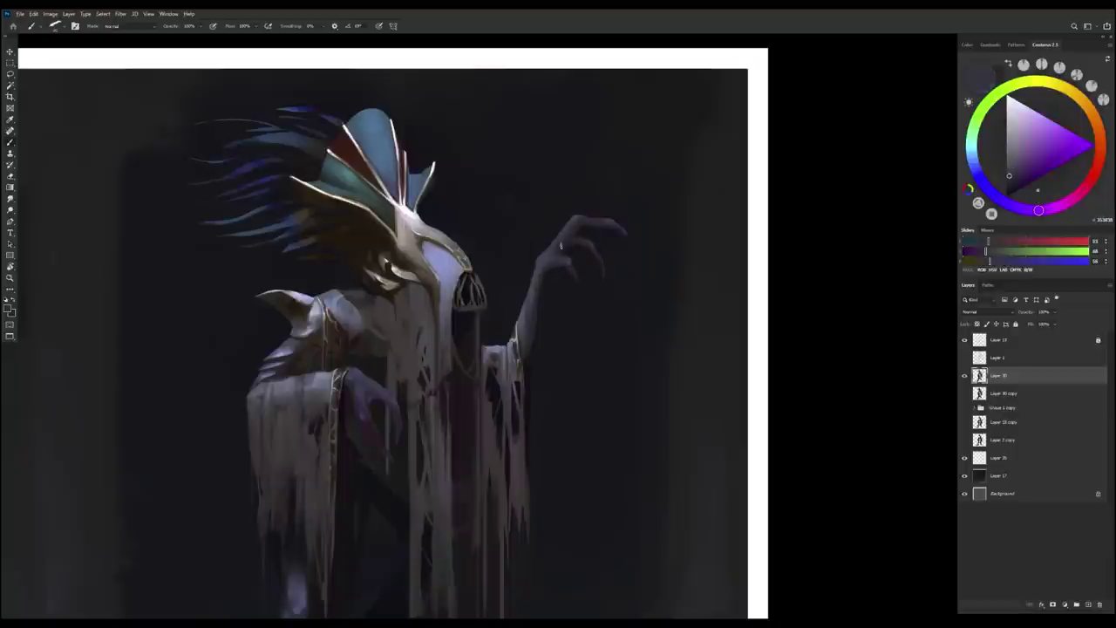
alt+click(559, 256)
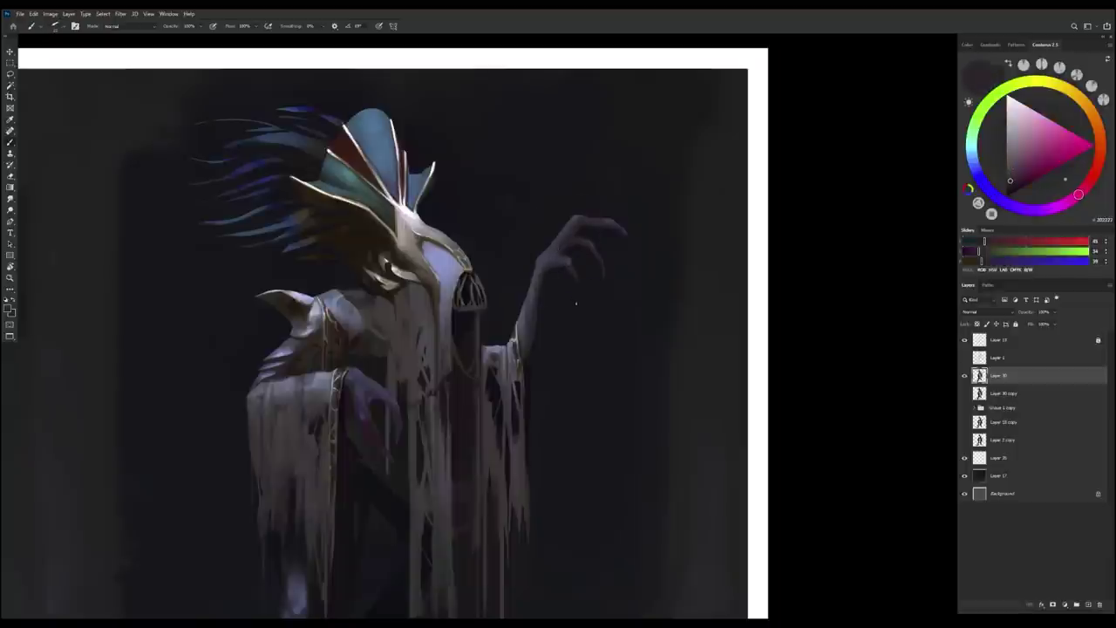
Select the raised hand's thumb tip with the Lasso, rotate it downward, and blend its base and the palm with sampled blue-violet tones.
alt+click(579, 292)
key(l)
drag(567, 253, 582, 279)
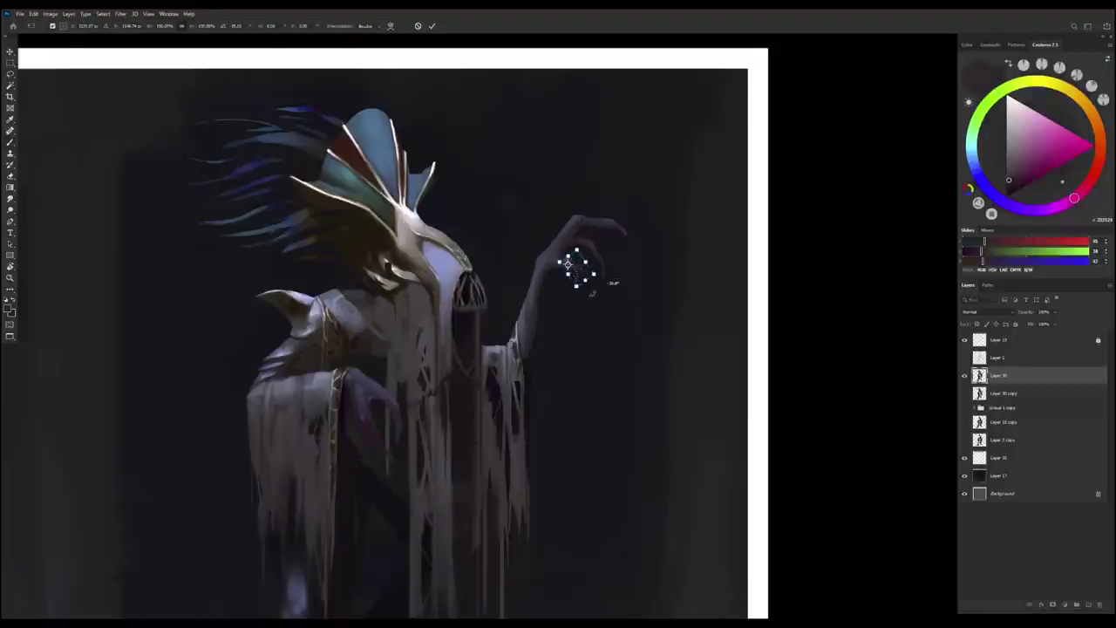
key(b)
alt+click(569, 255)
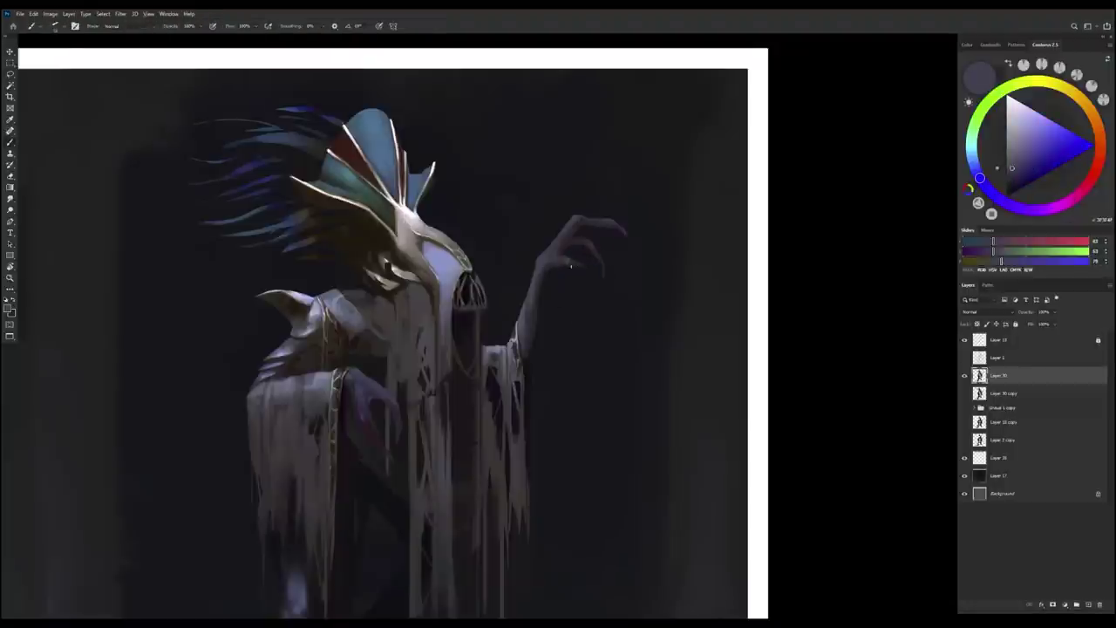
alt+click(571, 262)
alt+click(564, 240)
alt+click(557, 244)
Flip the canvas and refine the cheek and lower mask edge with brown and dark olive tones sampled from the head.
key(h)
scroll(439, 262, up, 3)
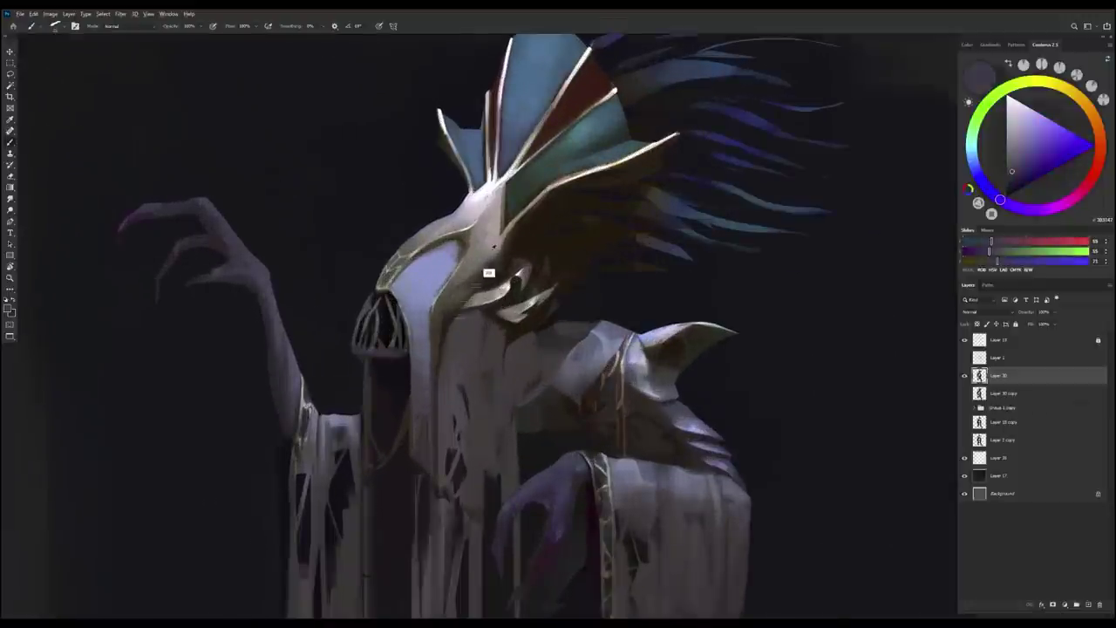
alt+click(485, 297)
alt+click(452, 305)
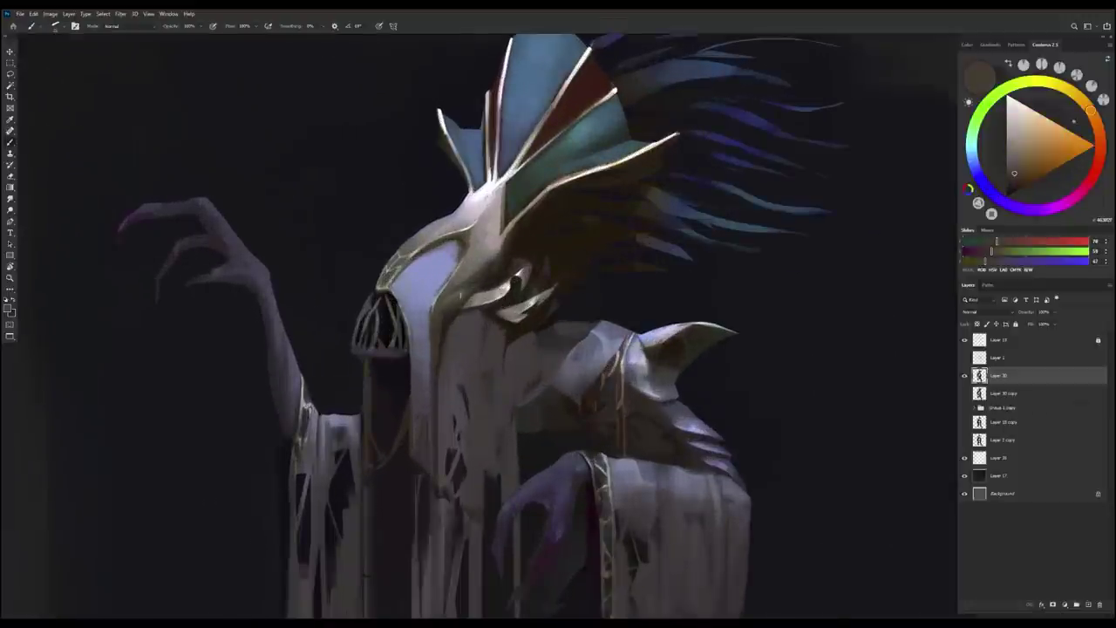
alt+click(475, 316)
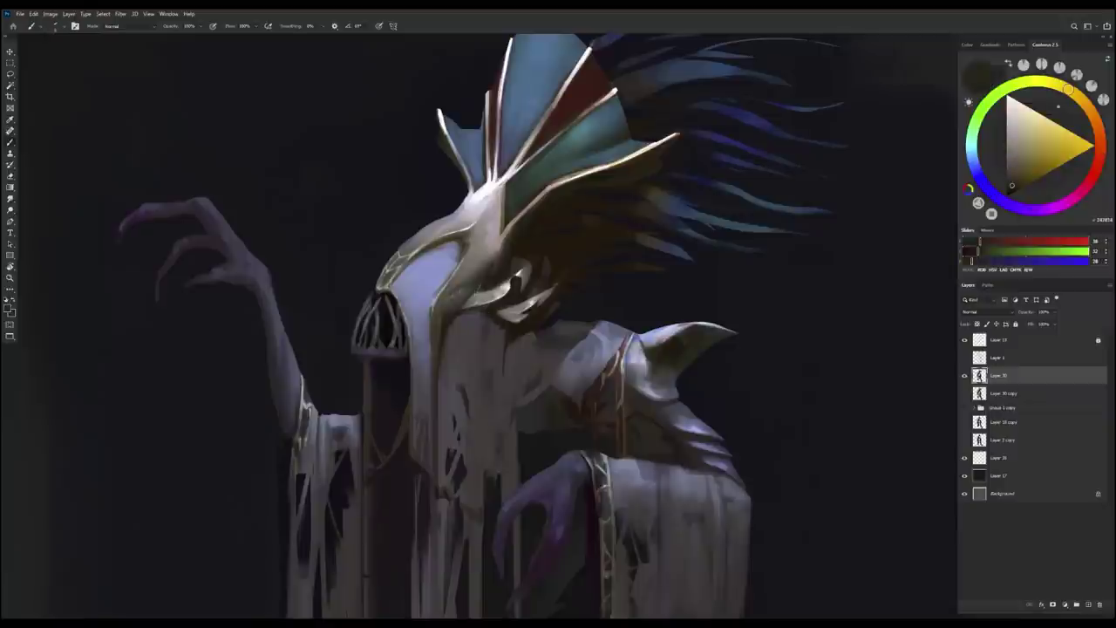
scroll(536, 436, down, 3)
scroll(535, 436, up, 3)
scroll(517, 273, down, 3)
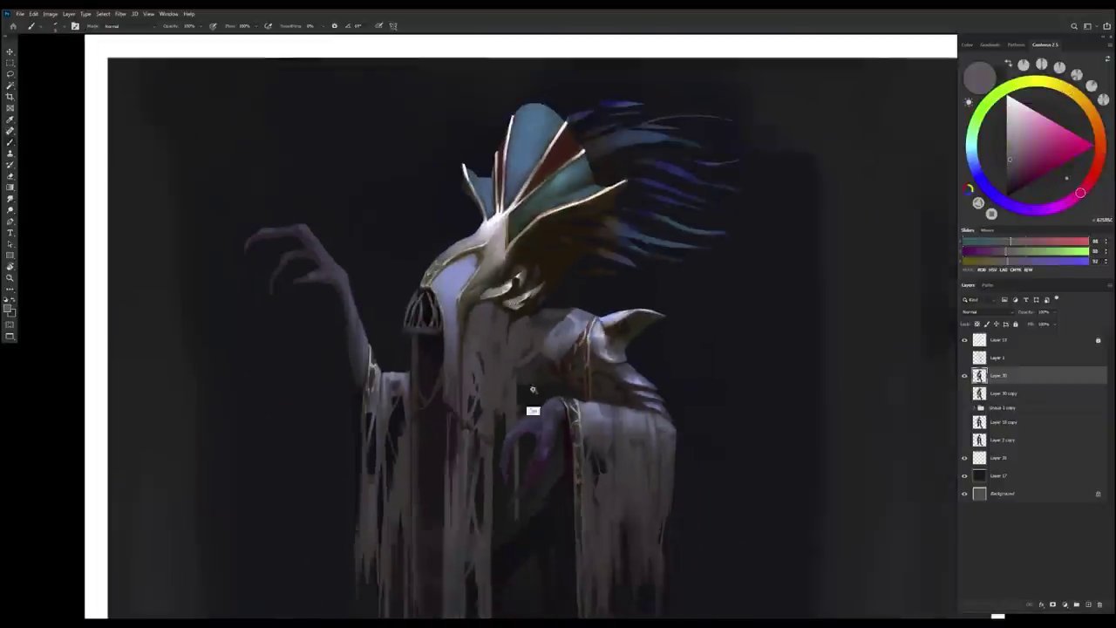
Flip the canvas back, touch up the pale brow with sampled light grey, and toggle Layer 17's visibility to check the silhouette.
key(h)
scroll(517, 273, up, 3)
alt+click(518, 273)
alt+click(583, 251)
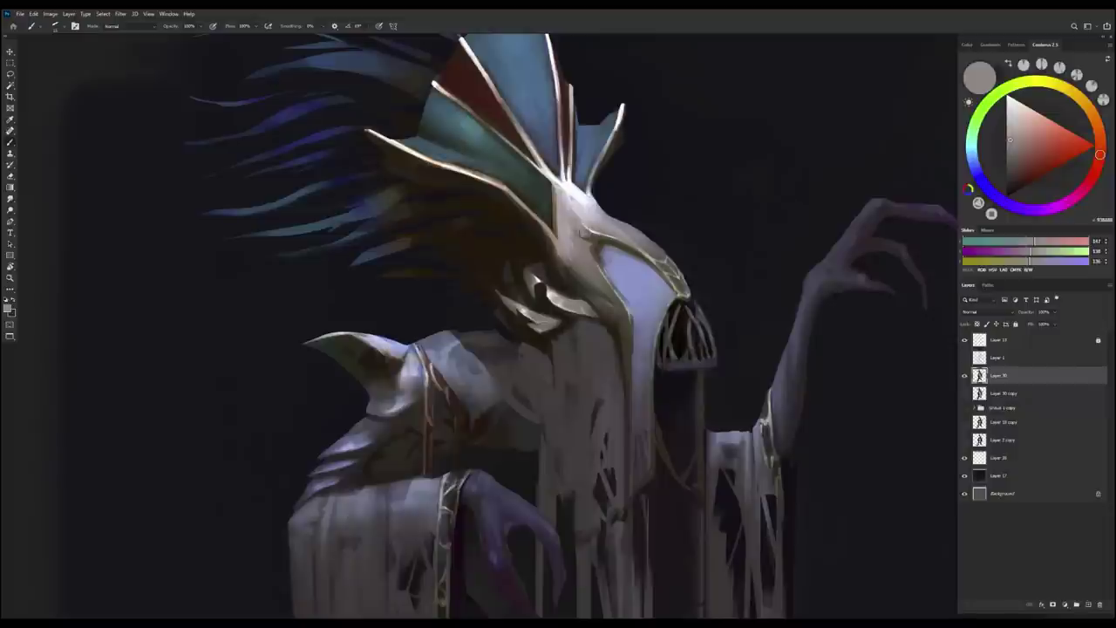
alt+click(582, 251)
alt+click(582, 251)
key(e)
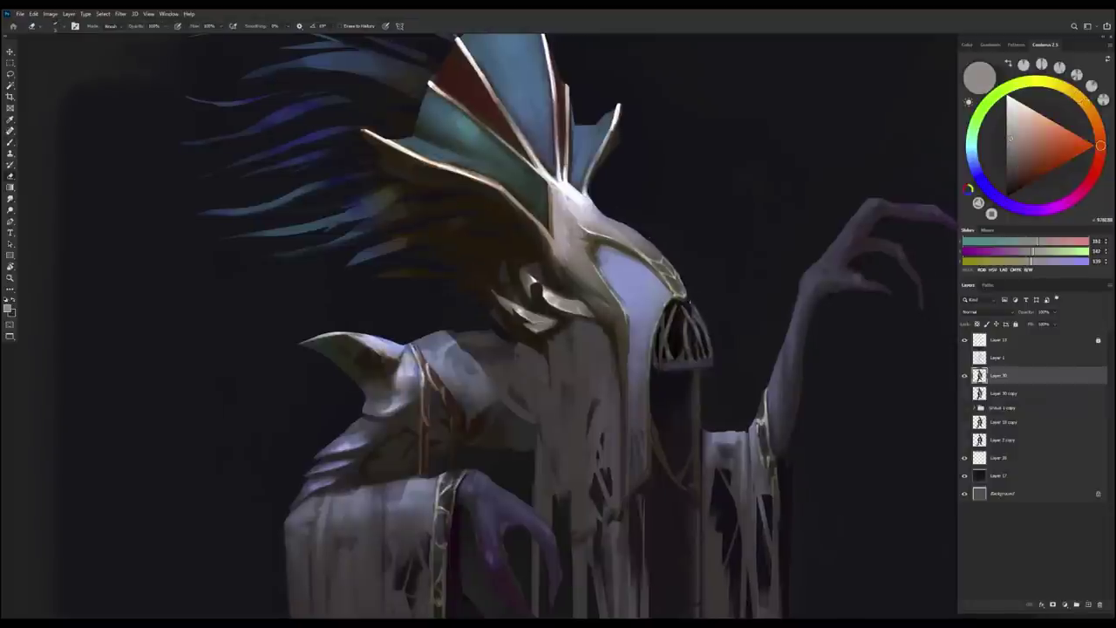
click(965, 475)
click(964, 476)
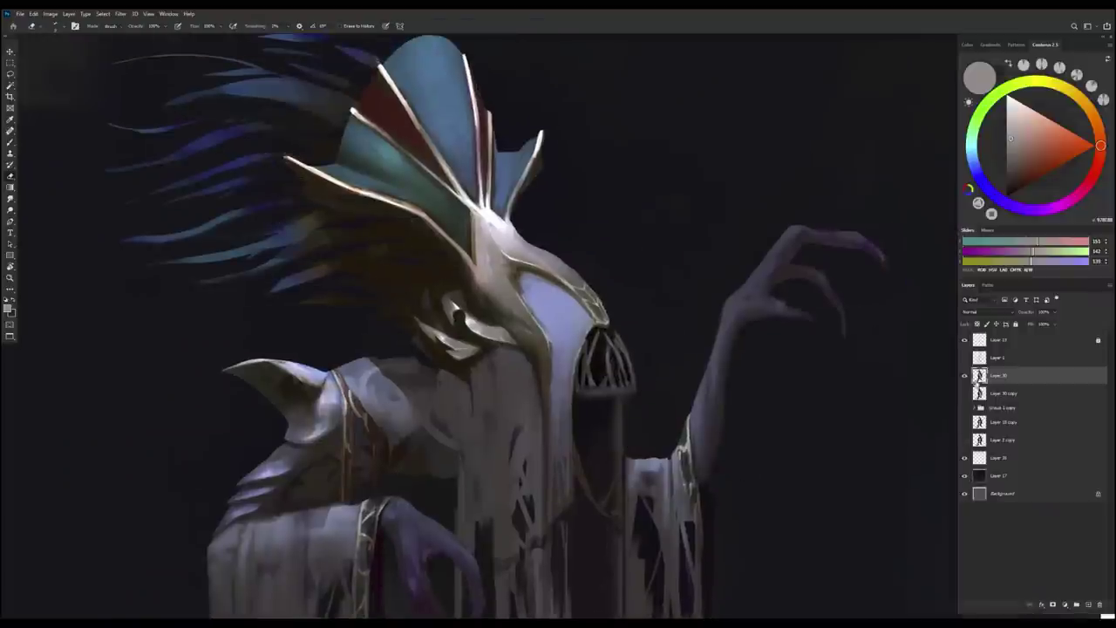
Rotate the mouth's outermost tooth outward with Free Transform, trimming its edges and repainting its base with sampled grey.
key(l)
key(ctrl+t)
drag(641, 397, 657, 384)
key(Return)
key(ctrl+d)
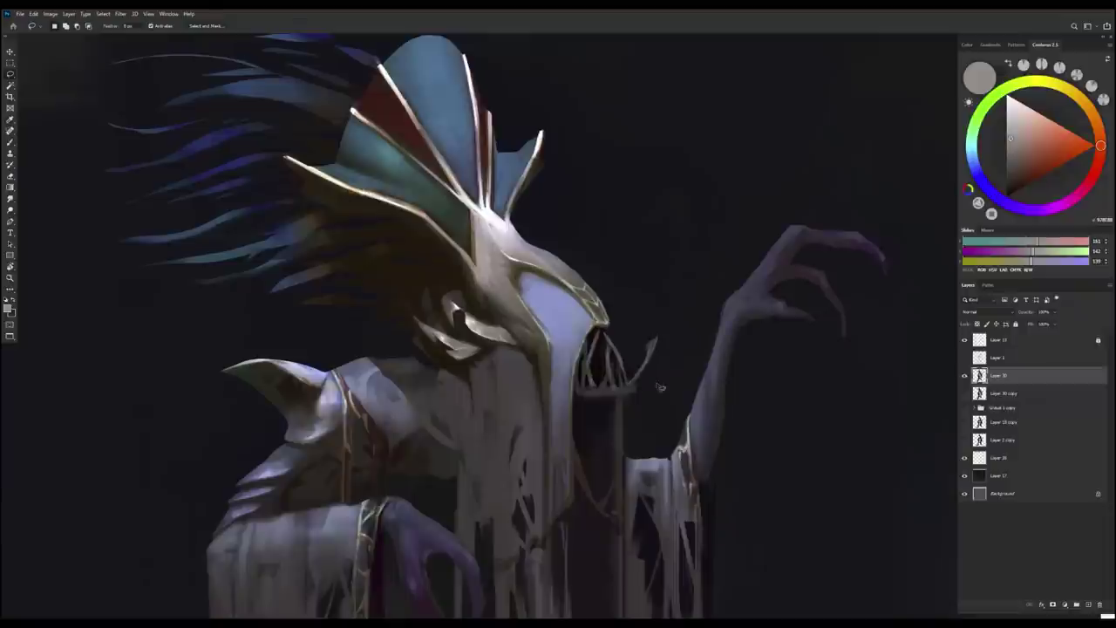
key(e)
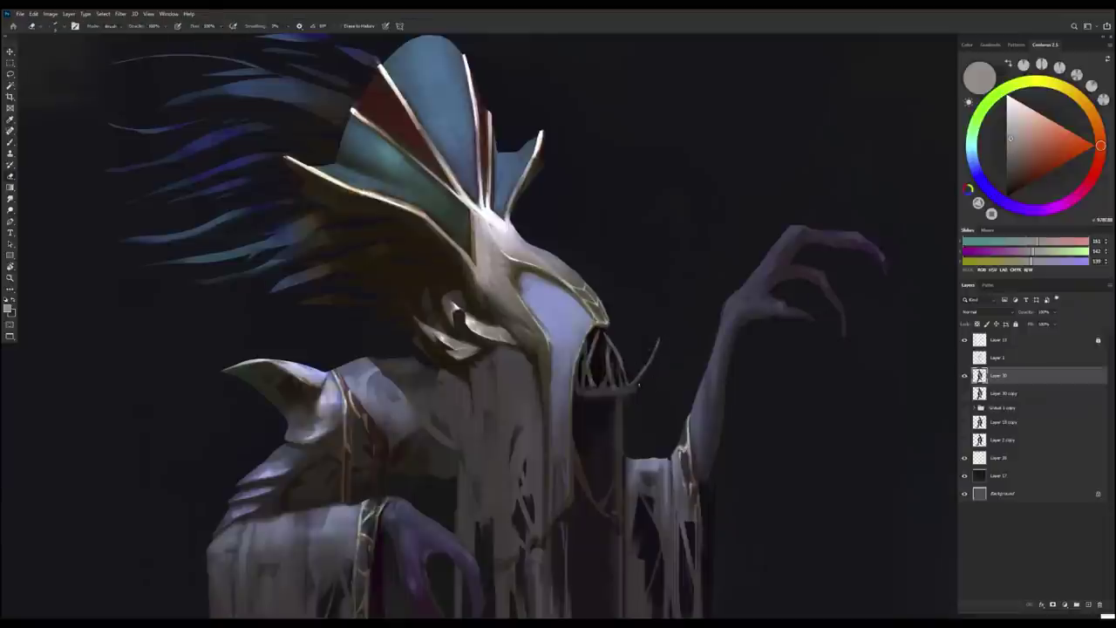
key(b)
scroll(640, 383, up, 1)
alt+click(641, 382)
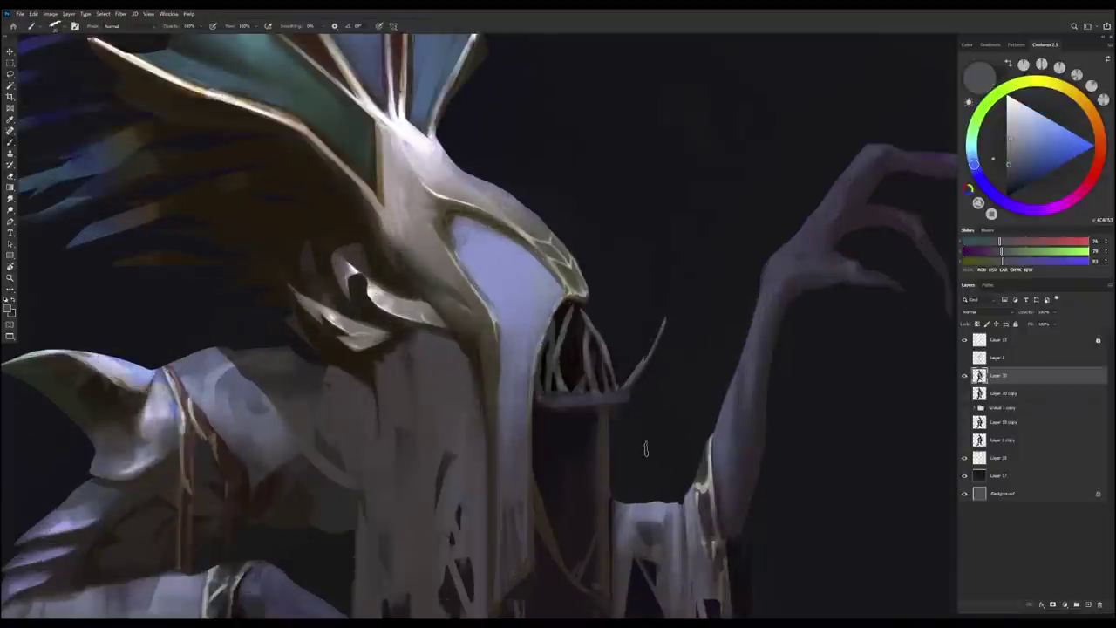
Hide Layer 17 and paint thin black spikes between the outer teeth on a new layer beneath the figure.
click(965, 475)
click(1089, 605)
key(d)
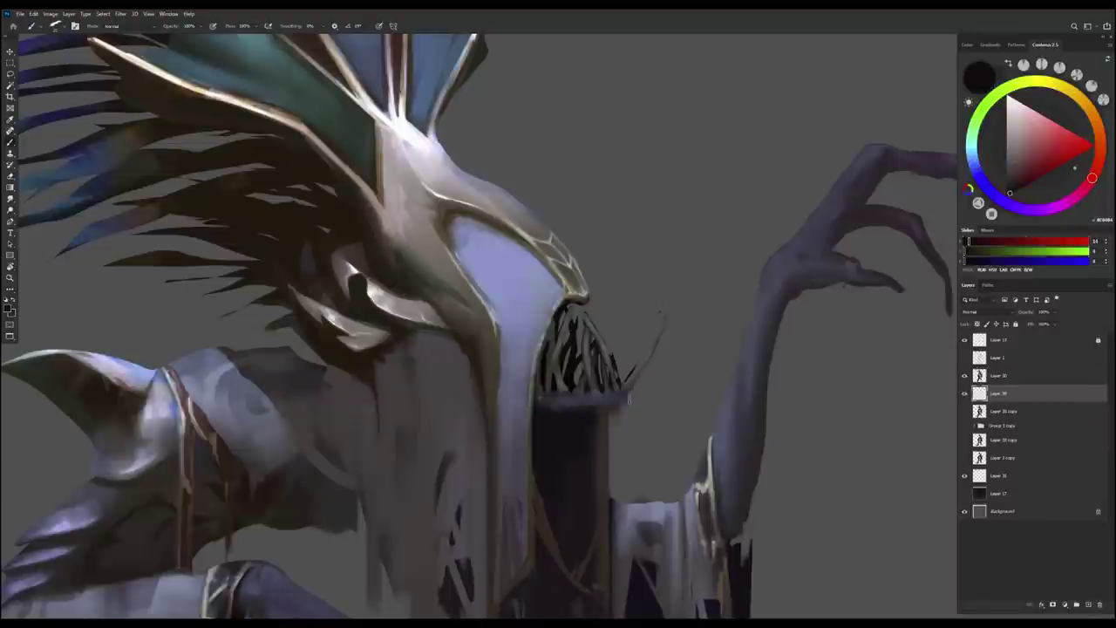
key(l)
key(b)
mouse_move(629, 330)
mouse_down()
mouse_move(619, 381)
mouse_move(601, 319)
mouse_move(622, 371)
mouse_up()
key(l)
key(b)
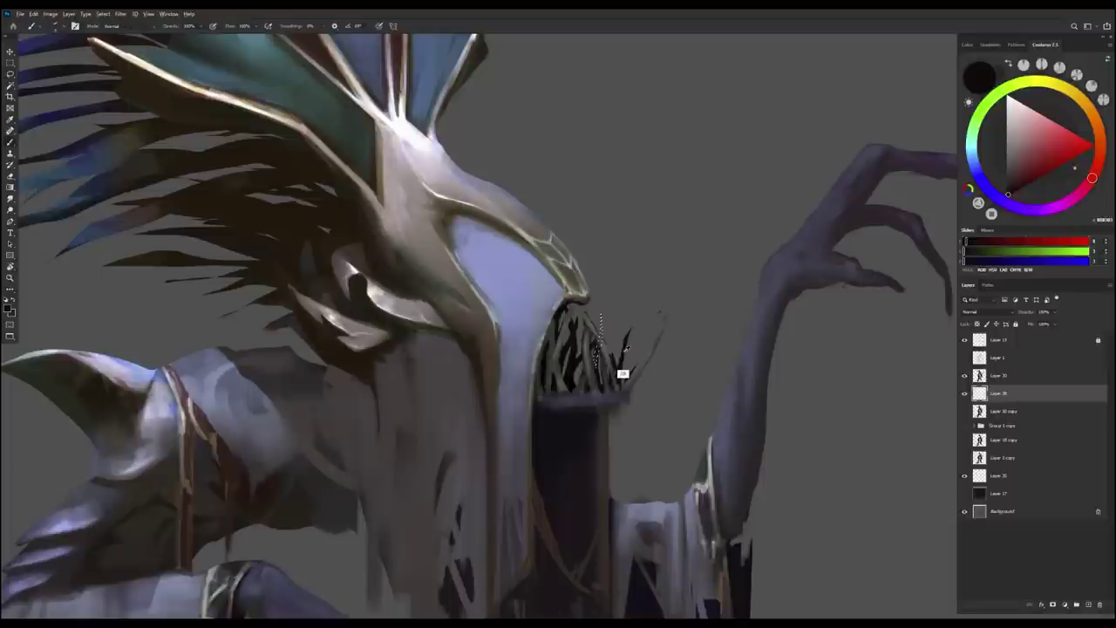
Select the outermost curved tooth on the figure layer and repaint it with a dark olive-grey sampled from it.
key(alt+bracketright)
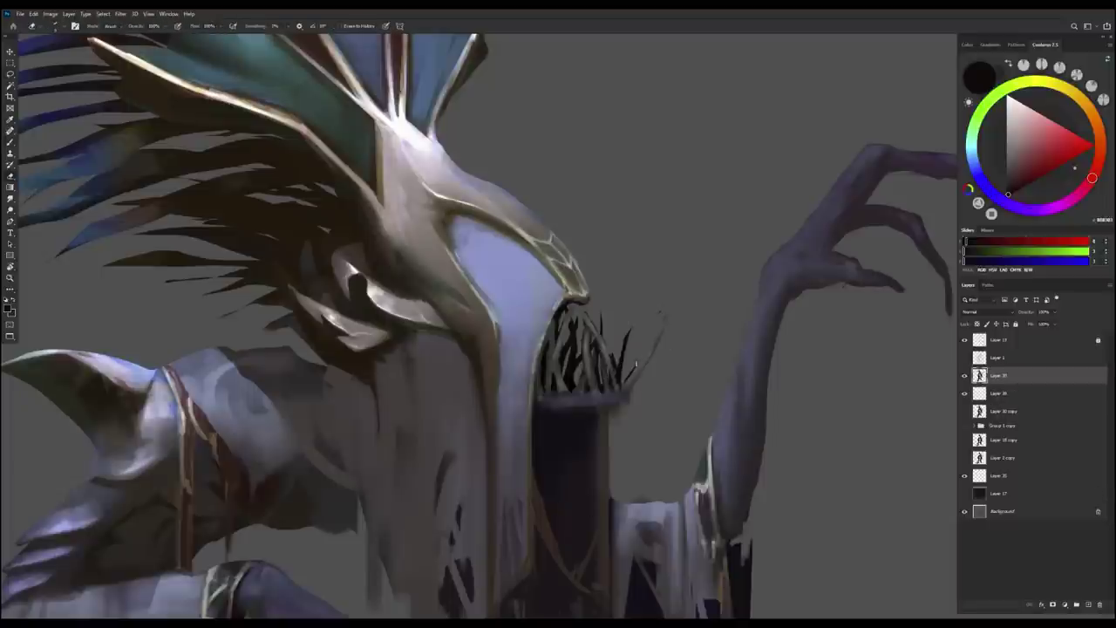
alt+click(646, 358)
key(l)
drag(661, 317, 649, 365)
key(b)
alt+click(652, 344)
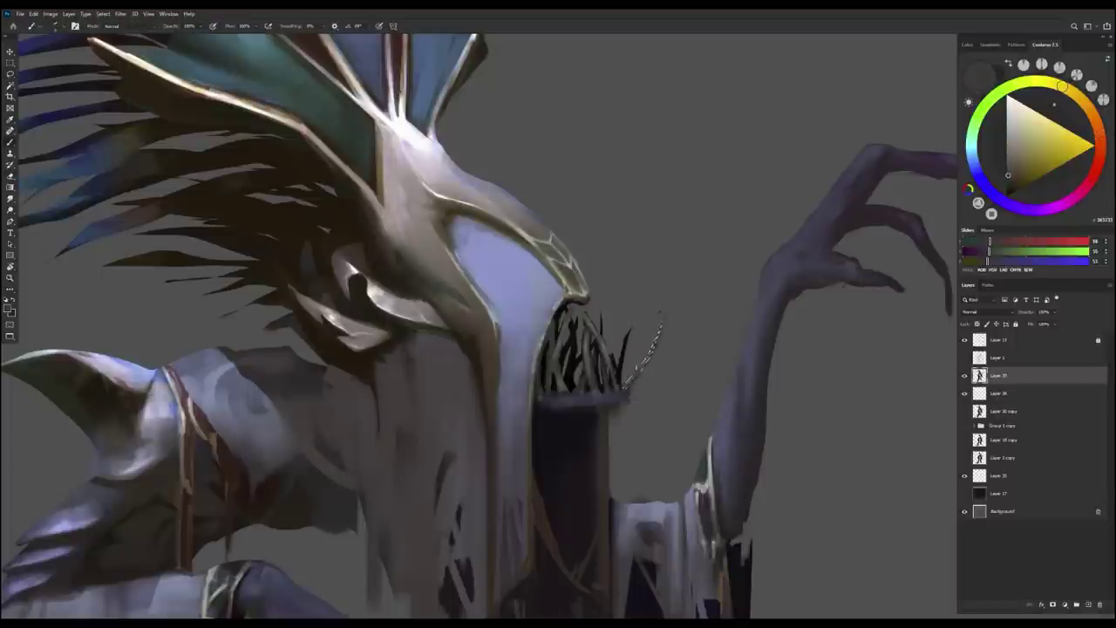
Add more lasso-shaped dark spikes behind the outer teeth on the layer beneath the figure.
key(alt+bracketleft)
alt+click(634, 397)
key(l)
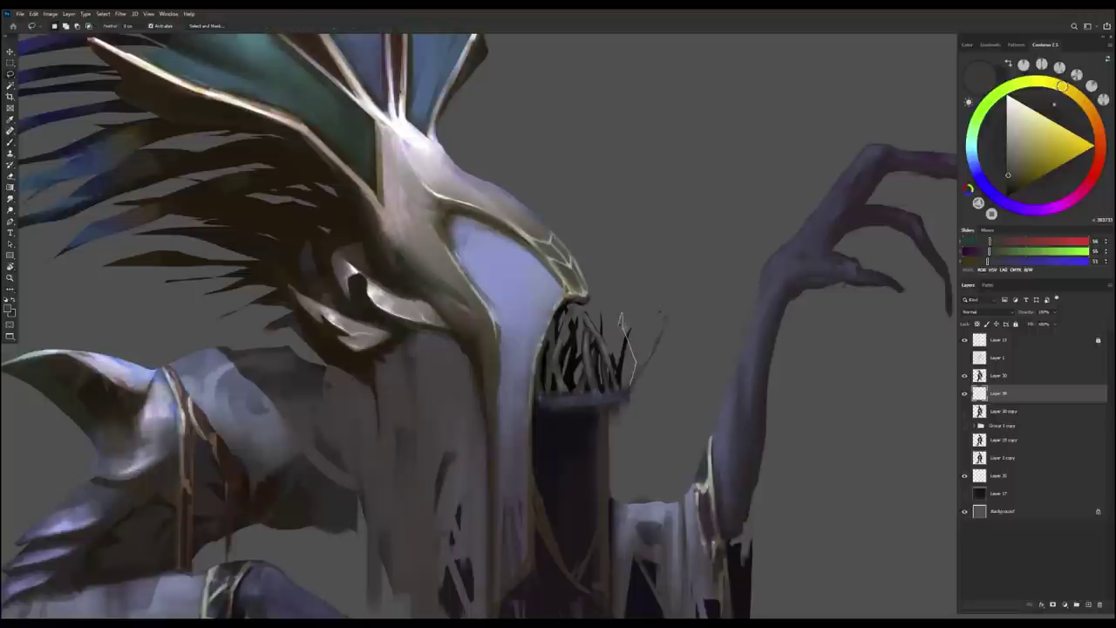
key(d)
scroll(619, 321, down, 5)
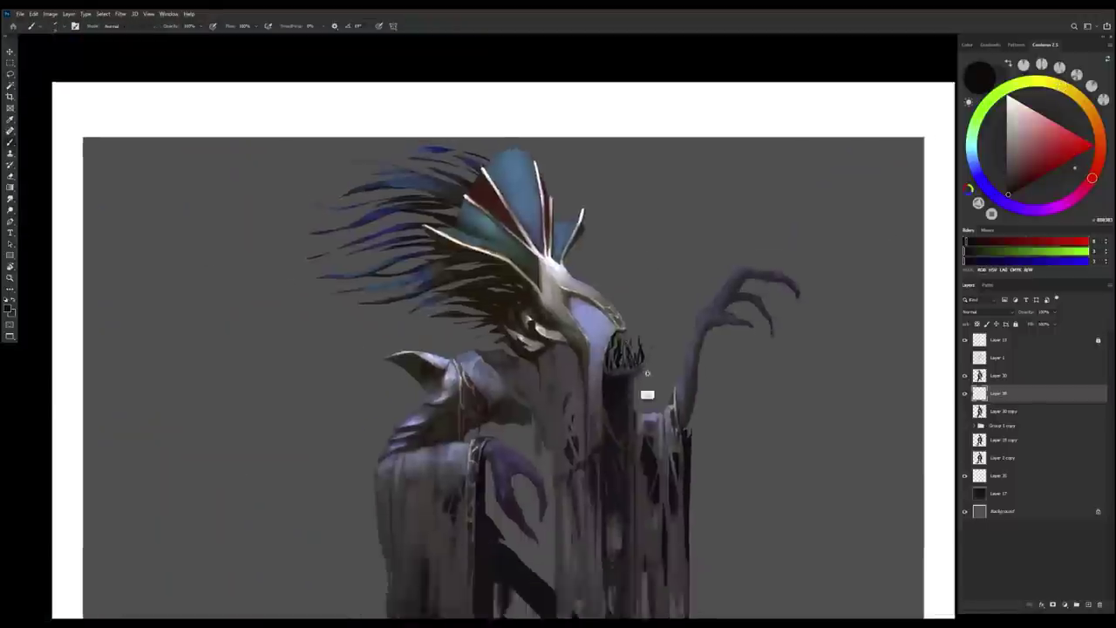
scroll(633, 360, up, 4)
drag(647, 329, 627, 360)
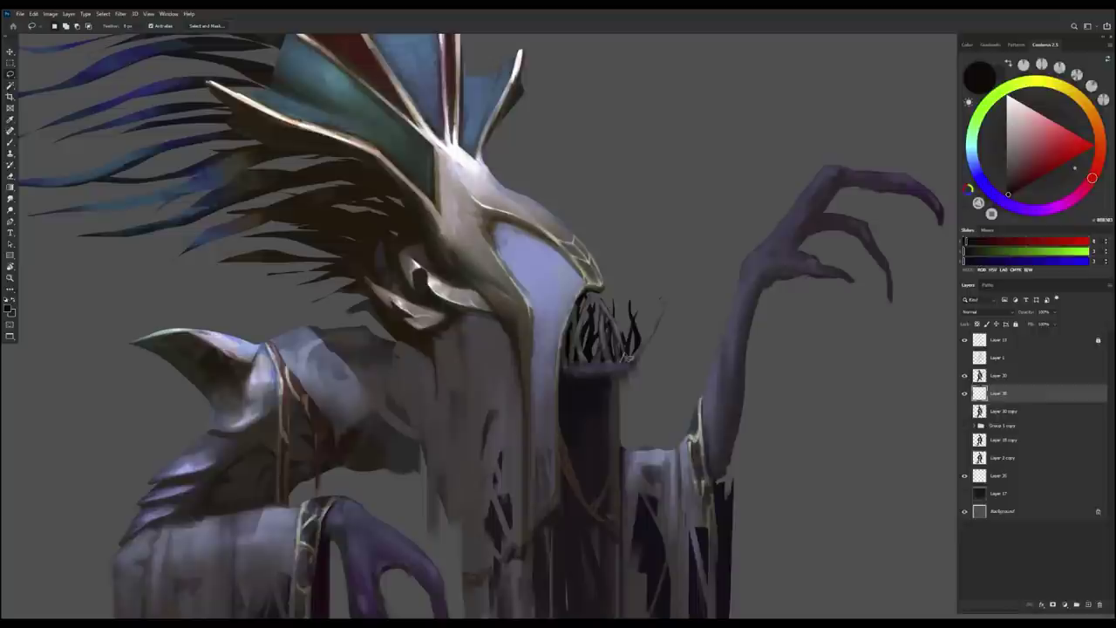
key(b)
alt+click(628, 356)
Touch up the outer teeth with sampled blue-grey on a new layer above the figure, and merge the teeth layers with Layer 17 visible.
key(ctrl+shift+alt+n)
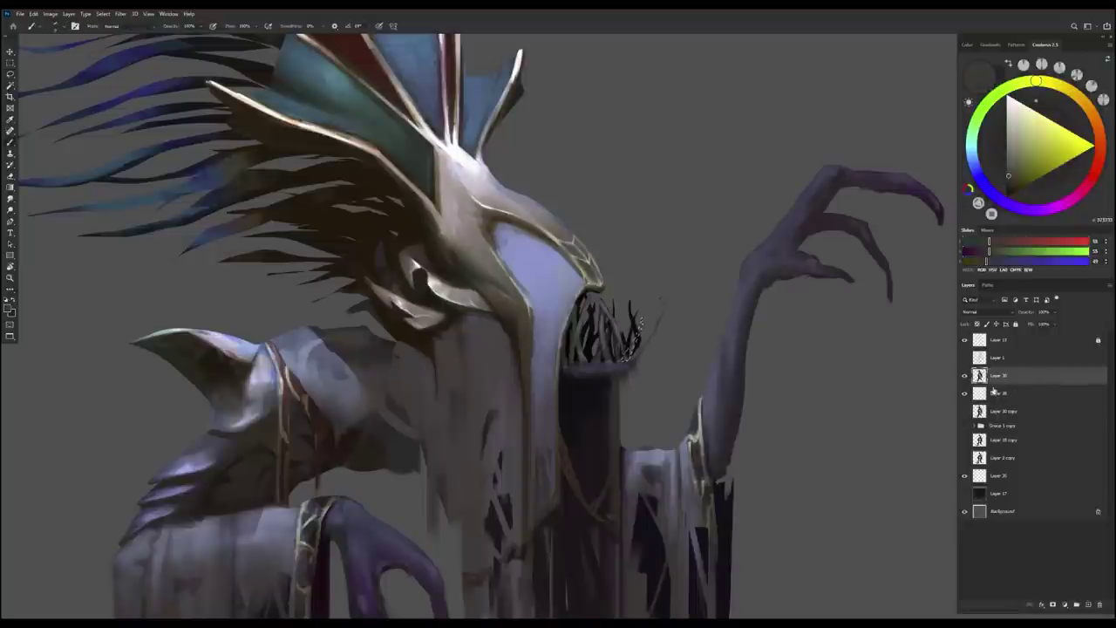
alt+click(638, 375)
alt+click(646, 321)
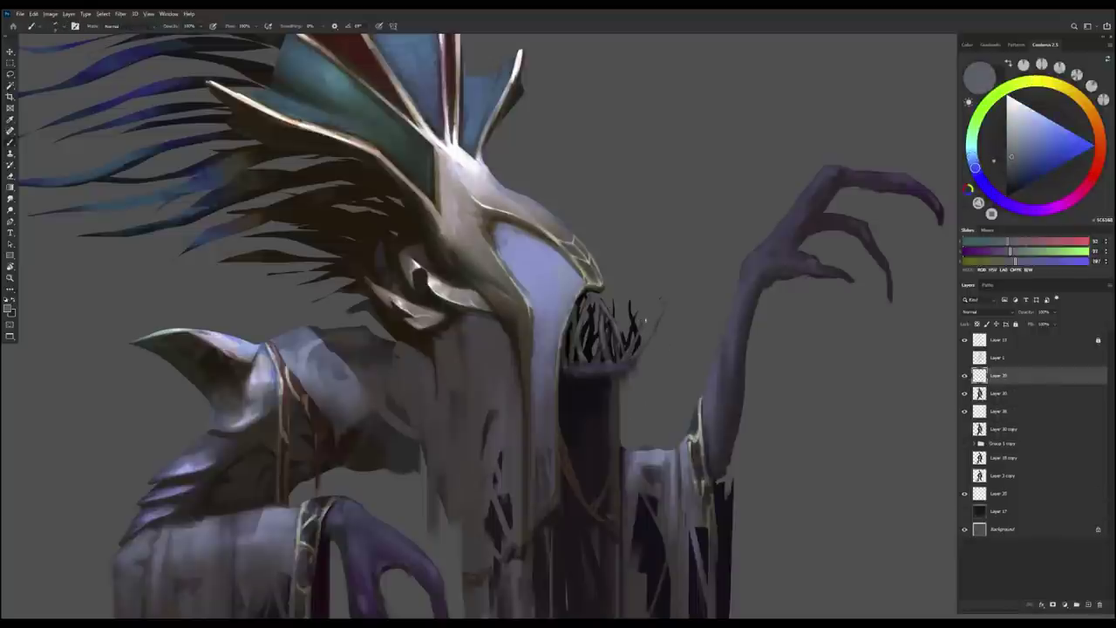
key(ctrl+minus)
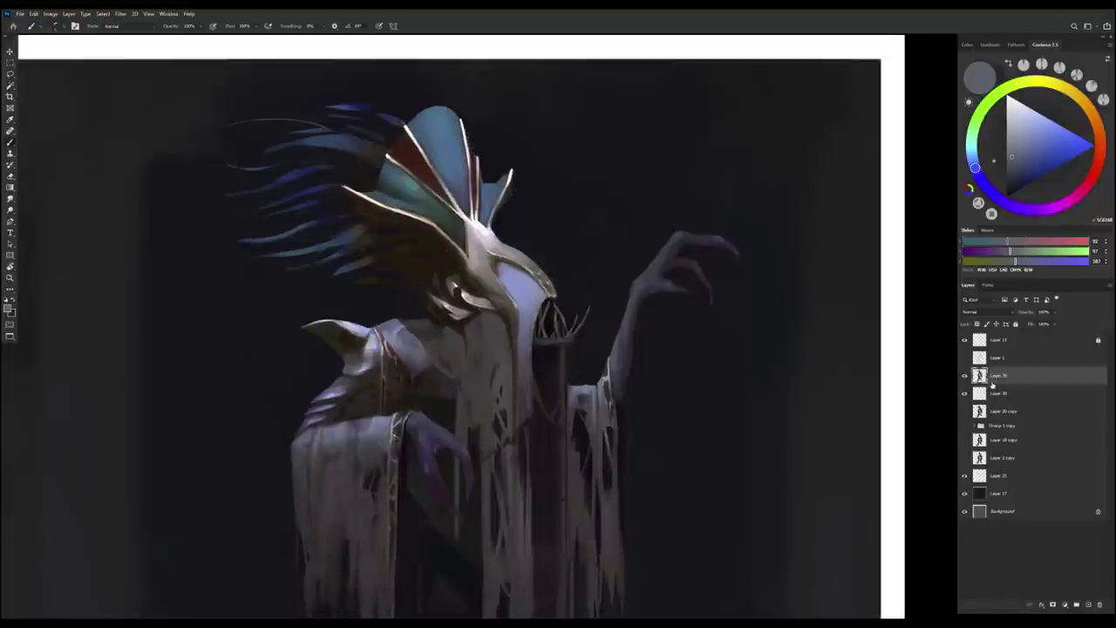
click(639, 443)
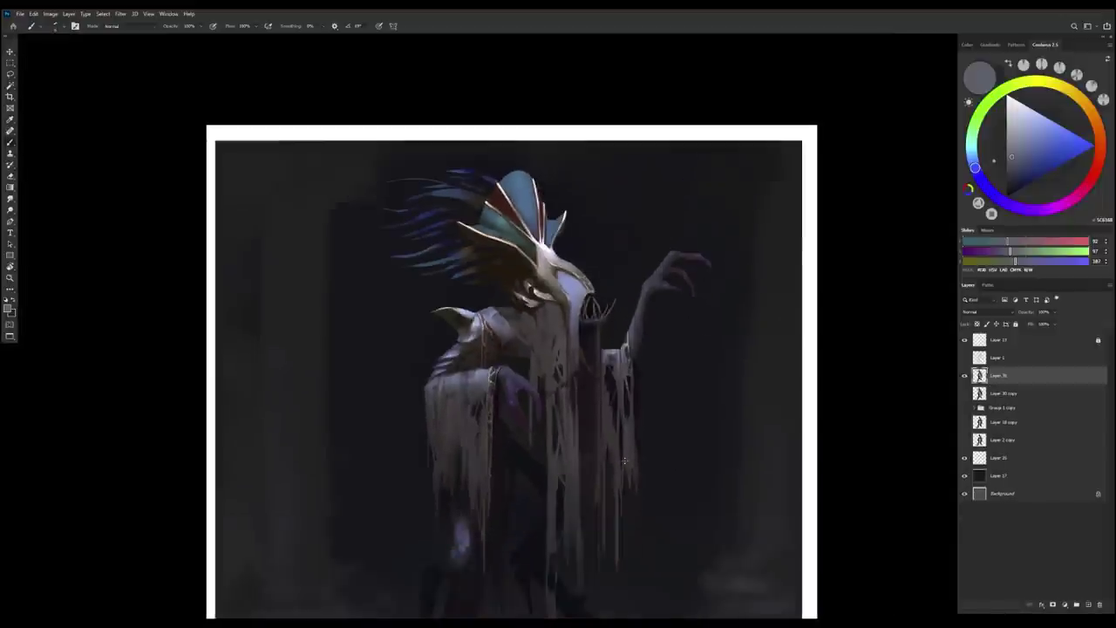
click(640, 443)
Lasso one of the front teeth on the figure layer and rotate it outward.
key(l)
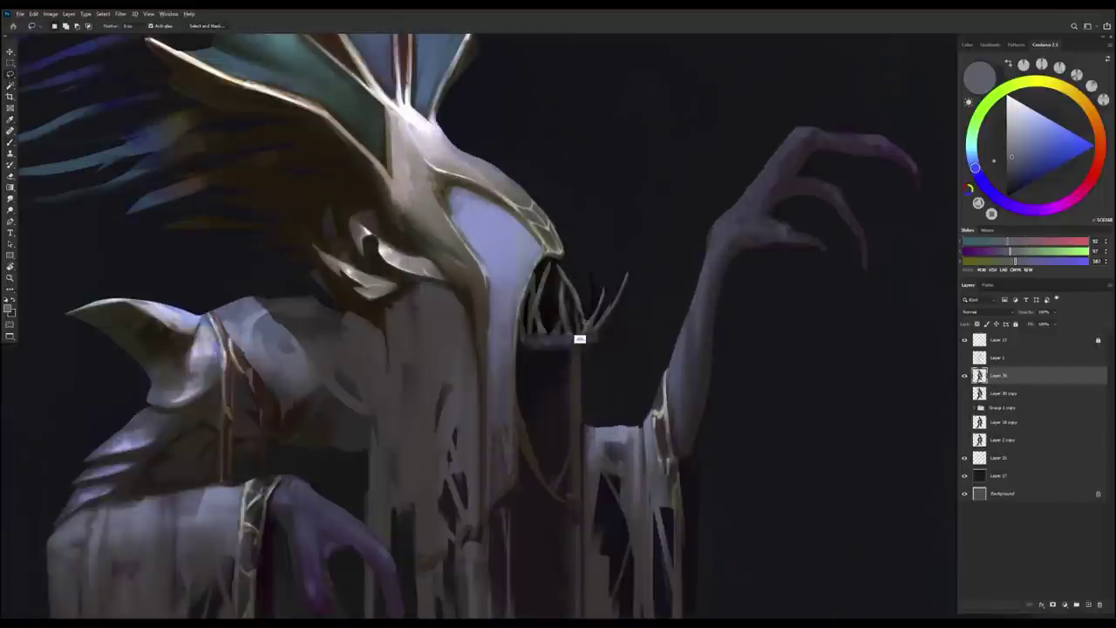
drag(557, 289, 579, 316)
key(ctrl+t)
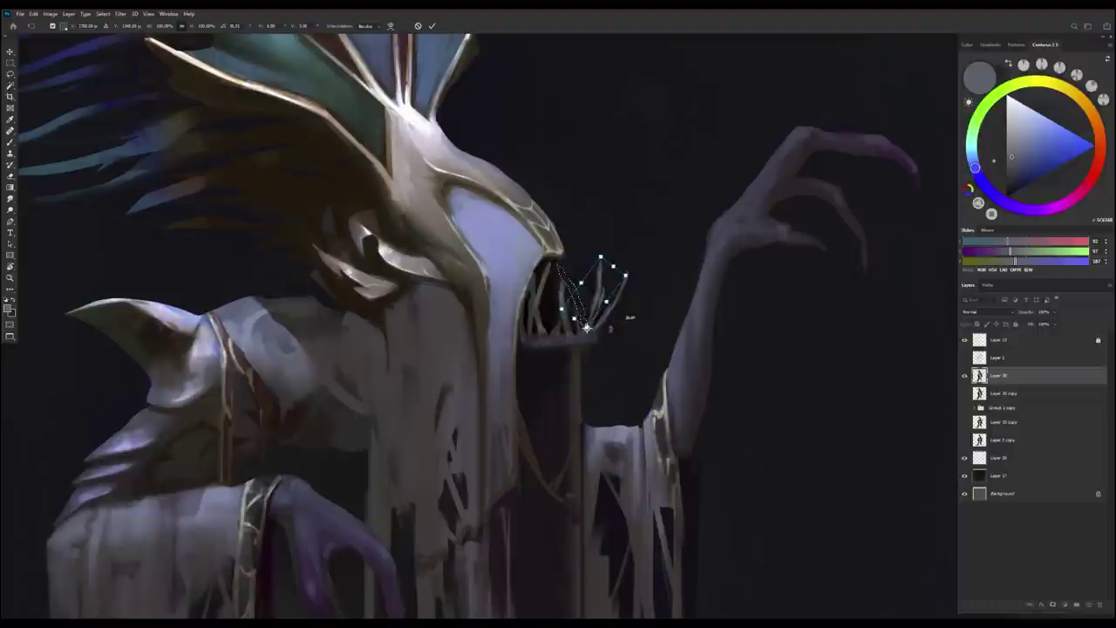
key(Return)
Clean up the rotated tooth and its neighbours with dark olive and blue-grey sampled from the mouth.
key(b)
alt+click(586, 320)
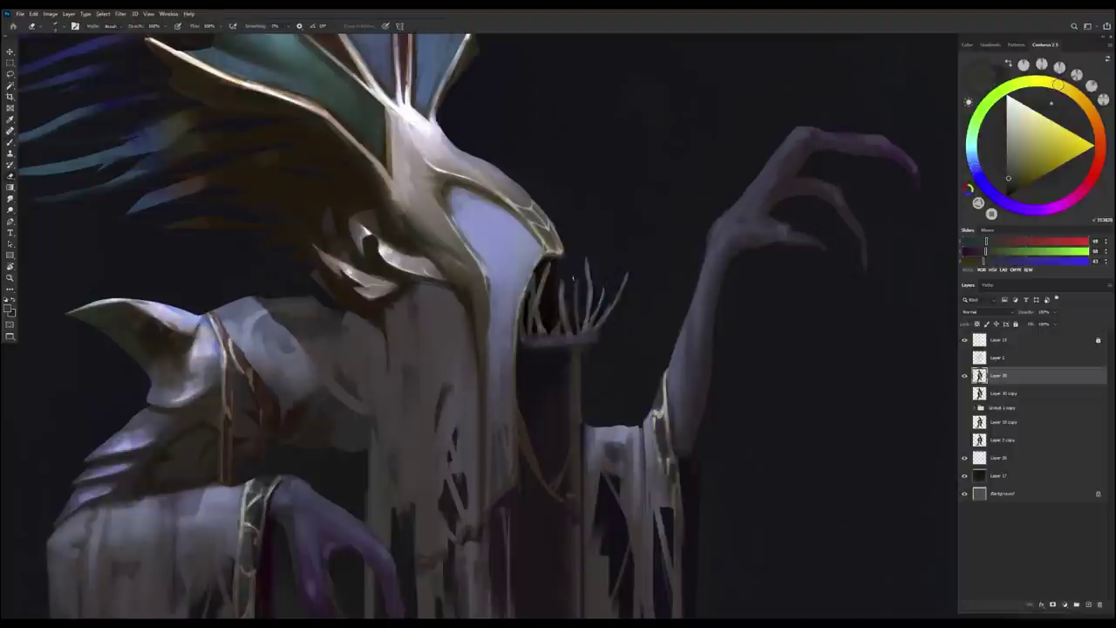
alt+click(578, 291)
alt+click(575, 296)
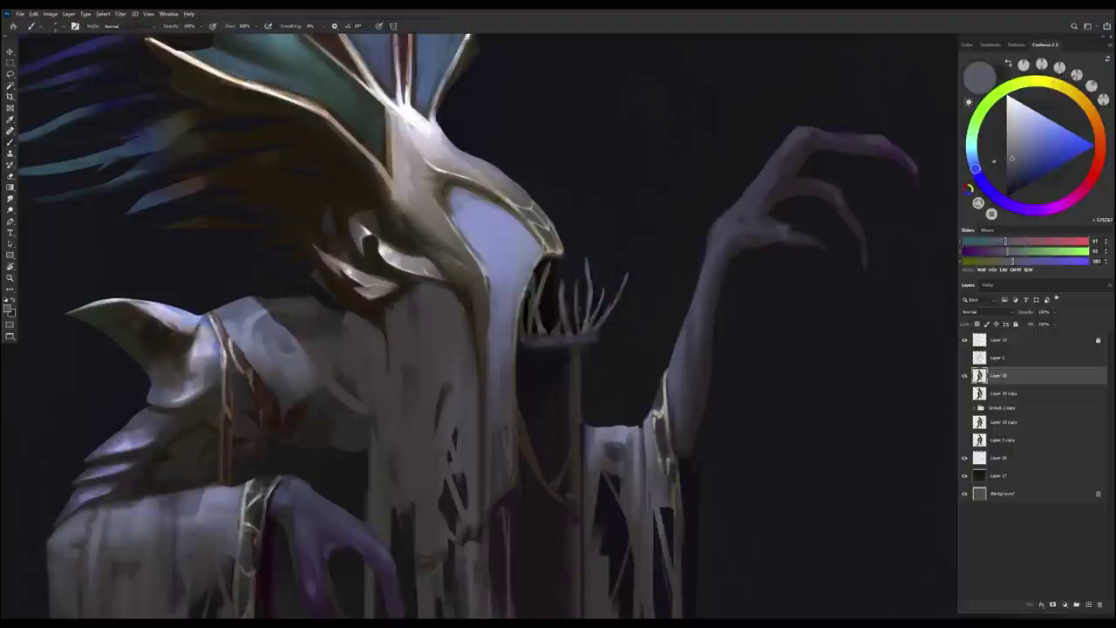
Fill lasso-shaped black spikes between the teeth on a new layer beneath the figure, with Layer 17 hidden meanwhile, and merge them into the figure.
key(ctrl+shift+alt+n)
key(l)
drag(575, 272, 573, 331)
key(b)
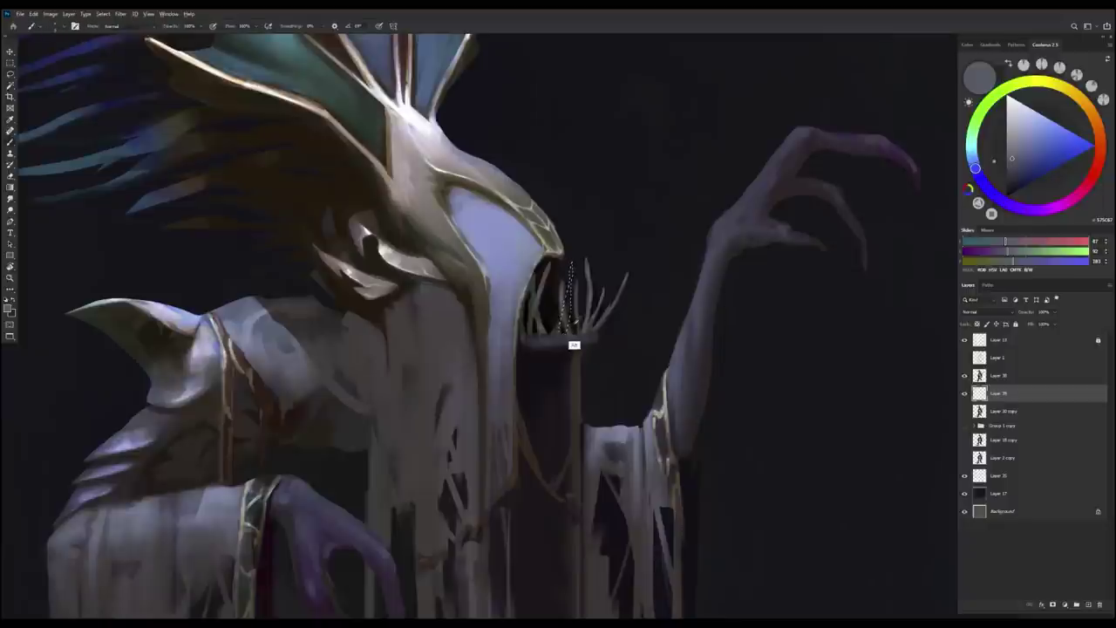
key(d)
click(965, 493)
key(l)
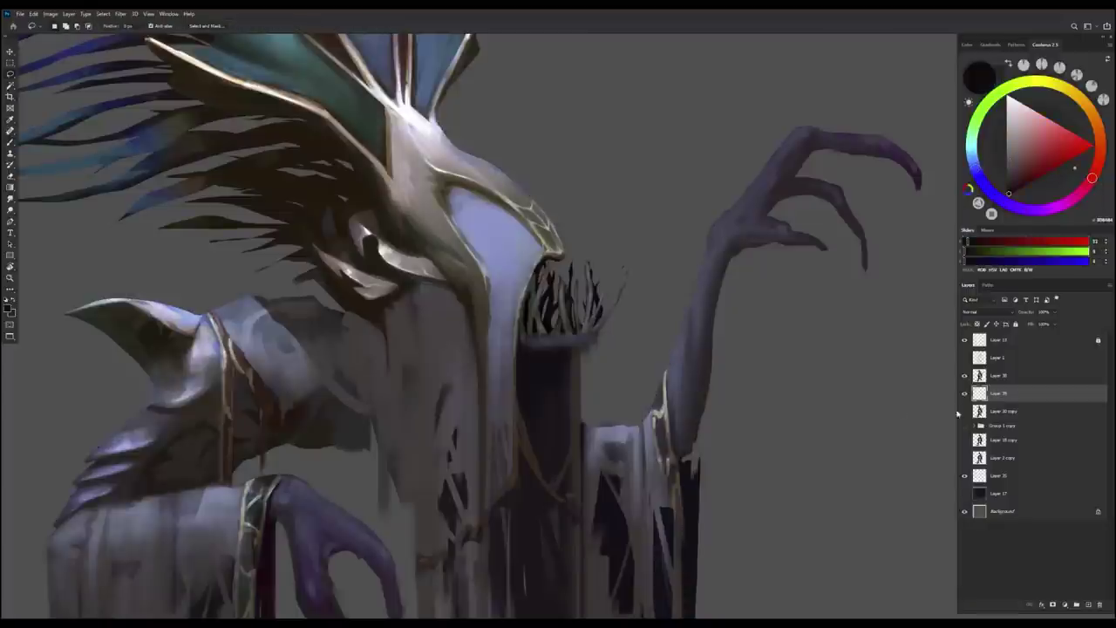
key(e)
key(ctrl+e)
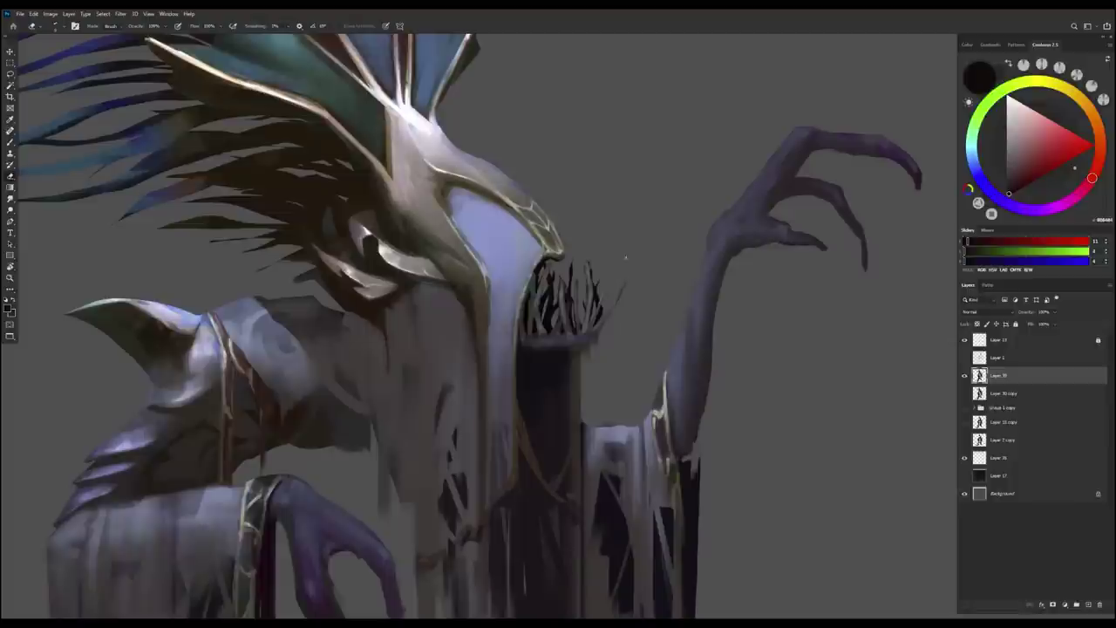
scroll(768, 428, down, 3)
click(964, 476)
Flip the view and paint thin blue-grey drips hanging from the lower jaw's rim on a new layer above the figure.
key(h)
scroll(697, 472, up, 6)
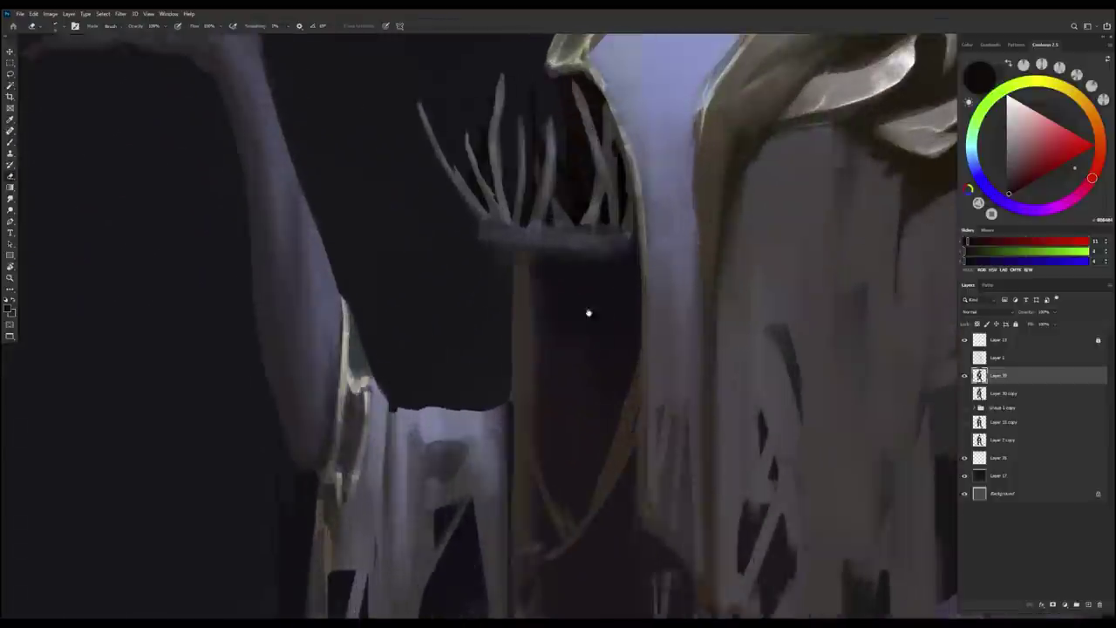
key(ctrl+shift+alt+n)
scroll(558, 349, down, 5)
scroll(556, 452, up, 4)
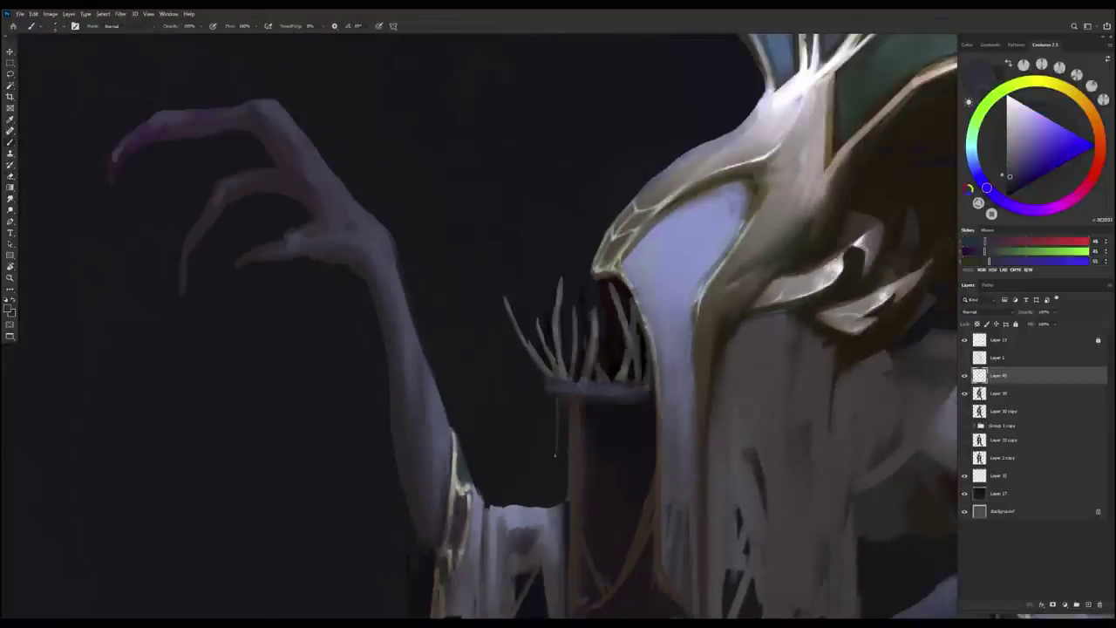
alt+click(567, 417)
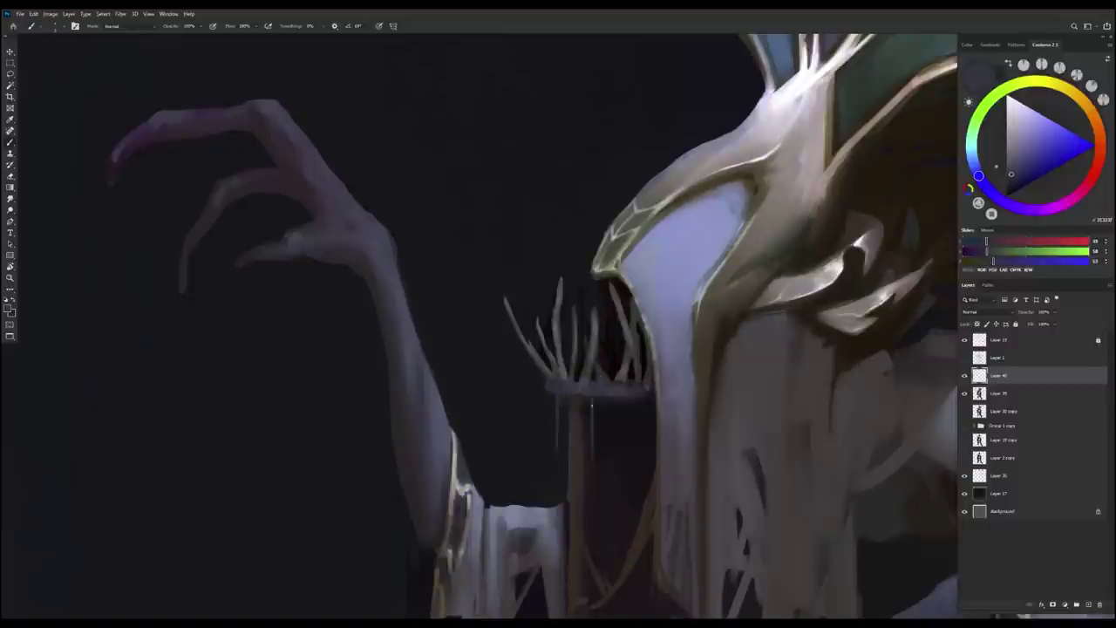
alt+click(593, 410)
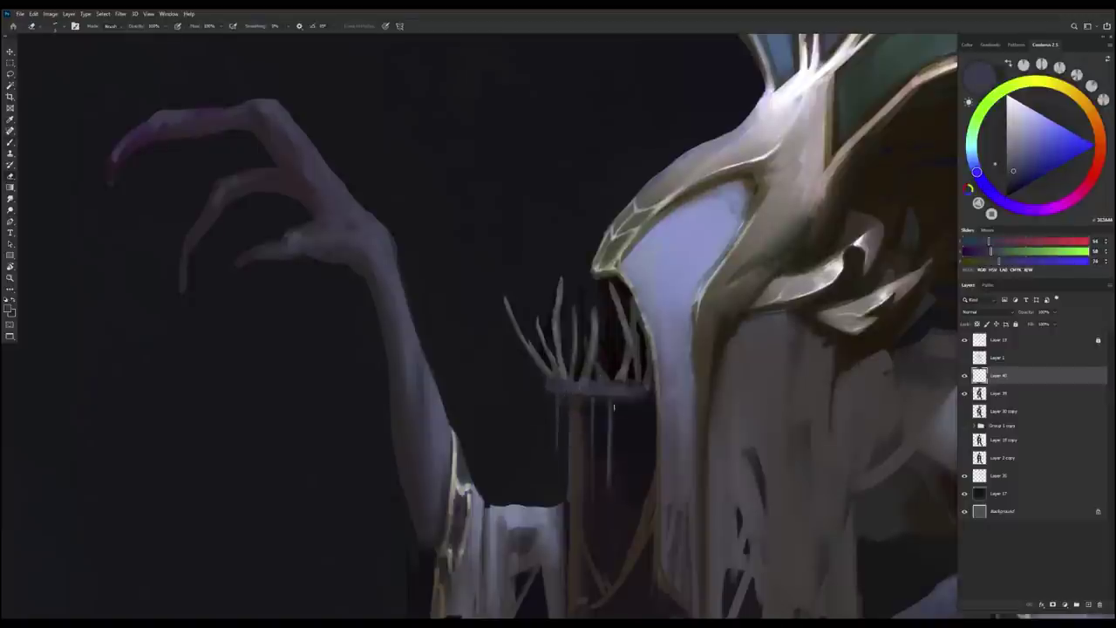
alt+click(610, 399)
Add more fine drips along the jaw rim and soften the rim's lower edge with dark blue-greys sampled around it.
scroll(590, 437, down, 3)
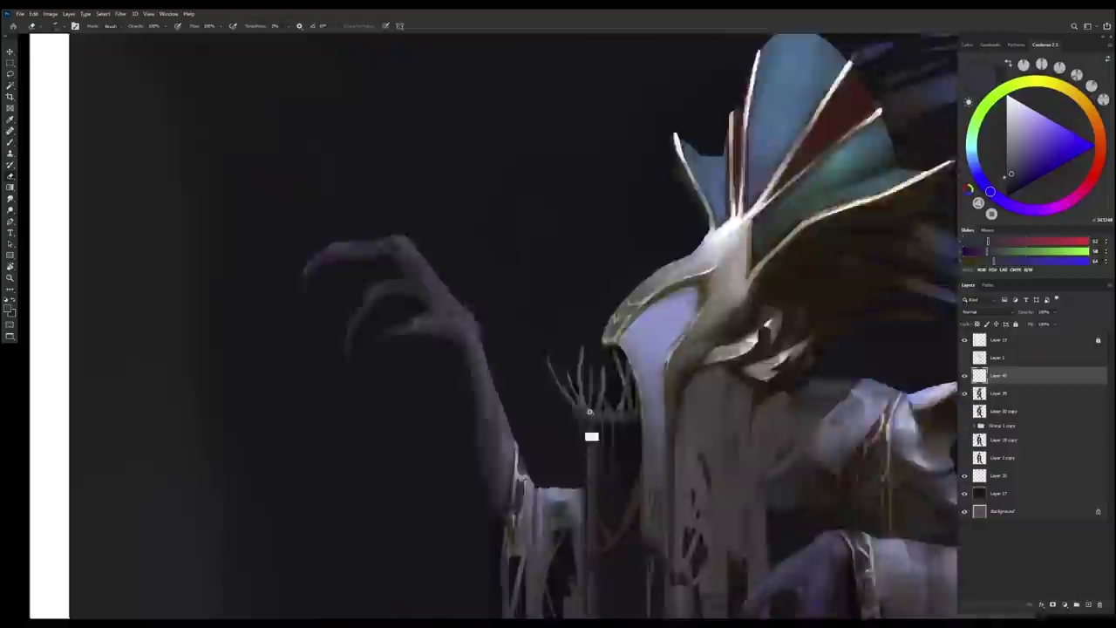
scroll(533, 315, up, 3)
alt+click(533, 315)
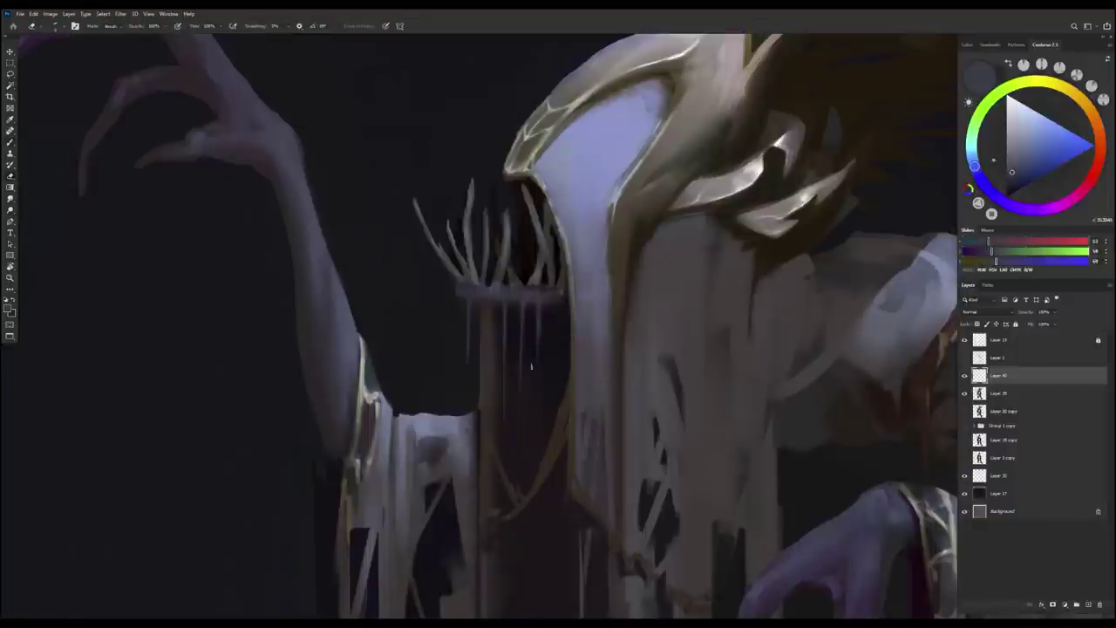
alt+click(548, 297)
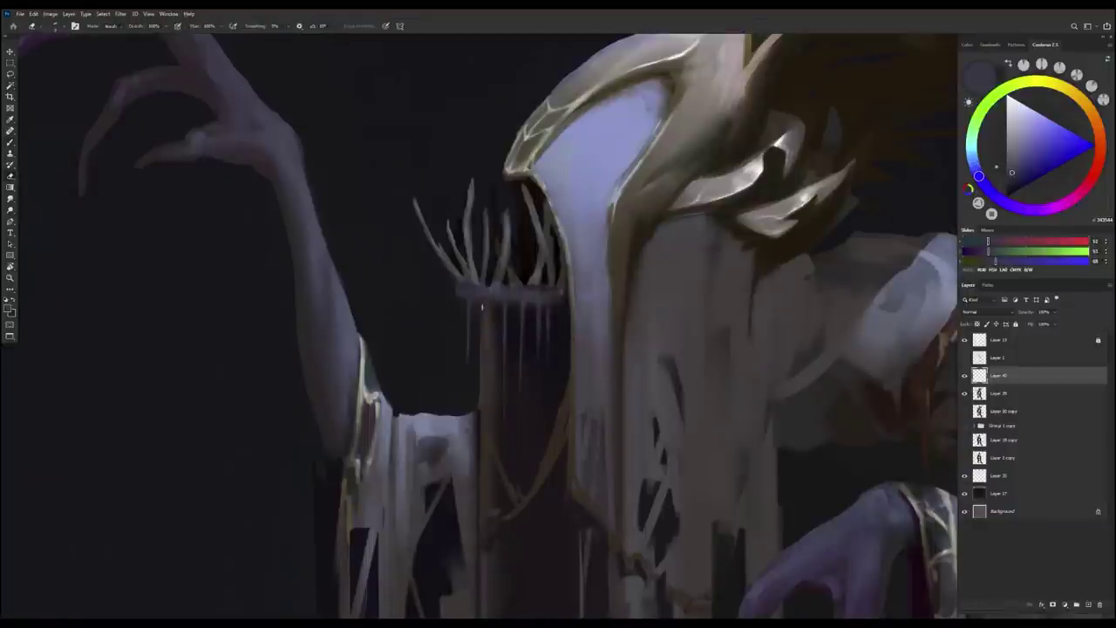
alt+click(458, 307)
alt+click(494, 297)
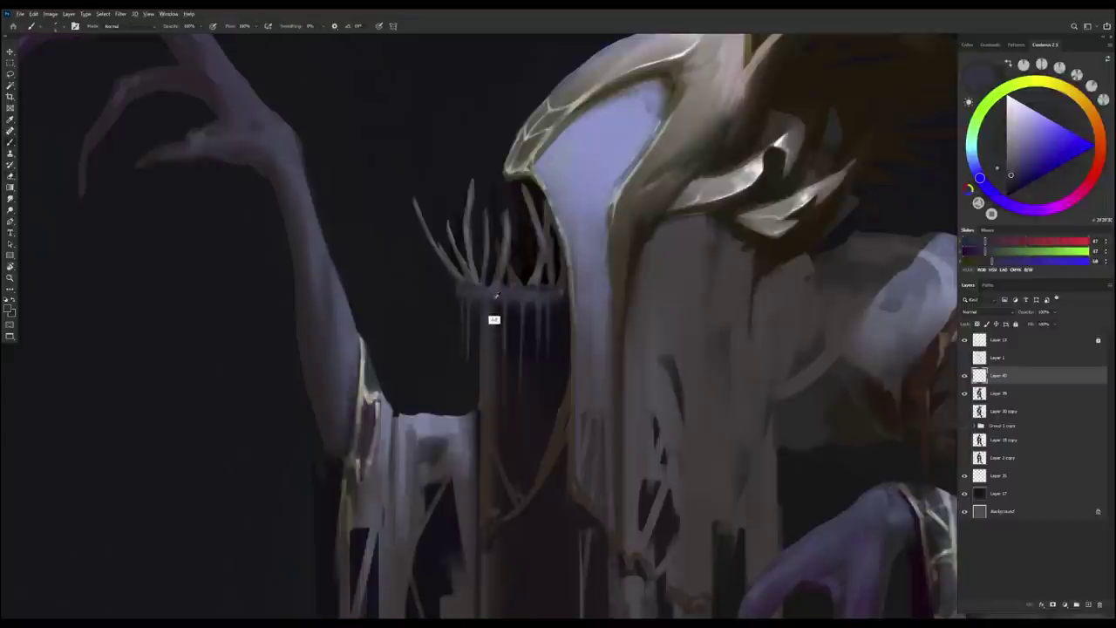
alt+click(534, 319)
alt+click(551, 383)
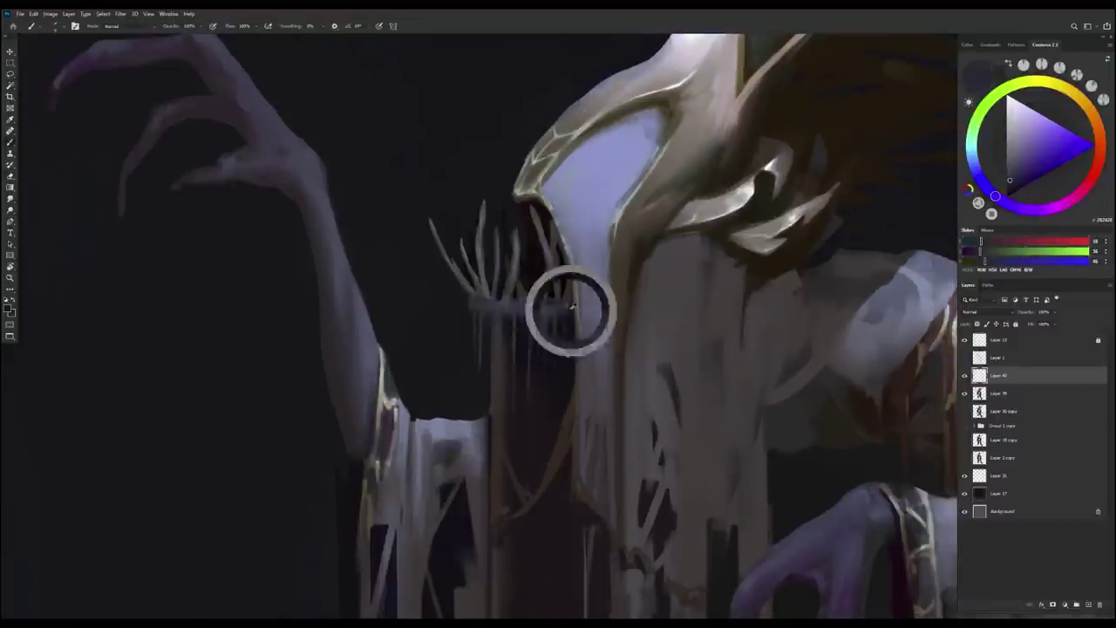
alt+click(571, 312)
Flip the view back and brush a broad dark blue-grey fringe below the jaw rim, trimming its outer edge with the eraser.
scroll(571, 311, down, 6)
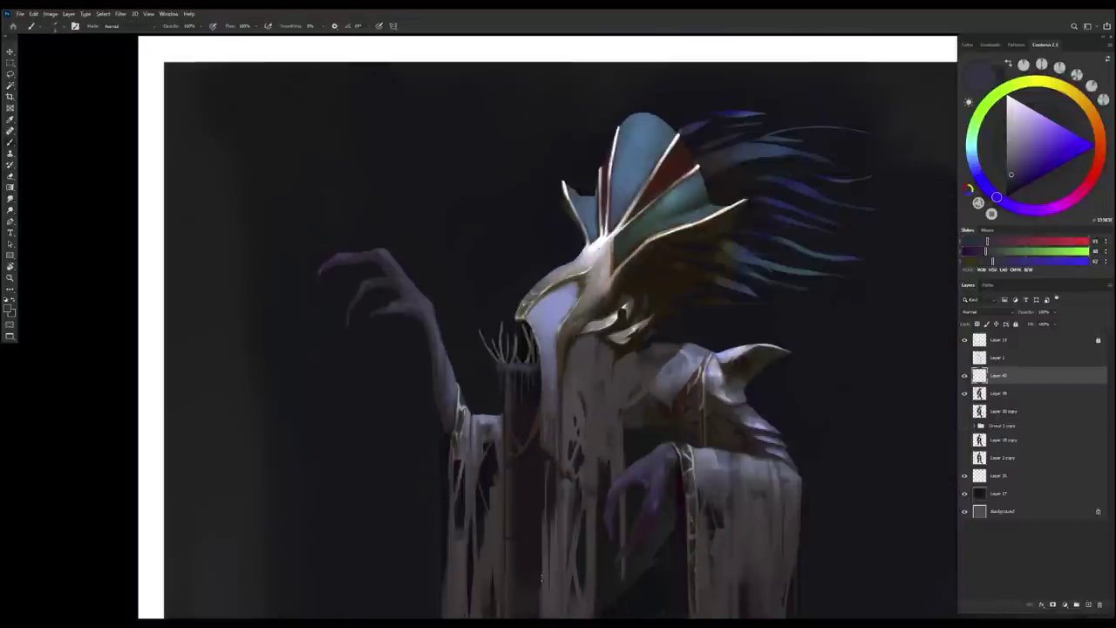
key(h)
scroll(558, 349, down, 2)
scroll(658, 281, up, 3)
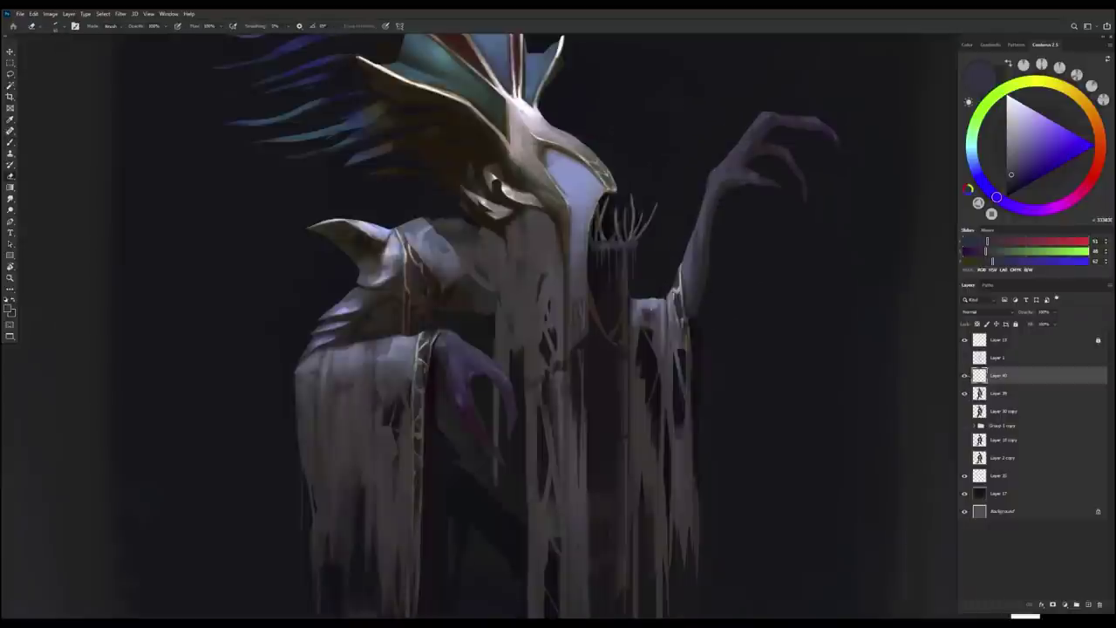
alt+click(619, 262)
drag(621, 249, 602, 279)
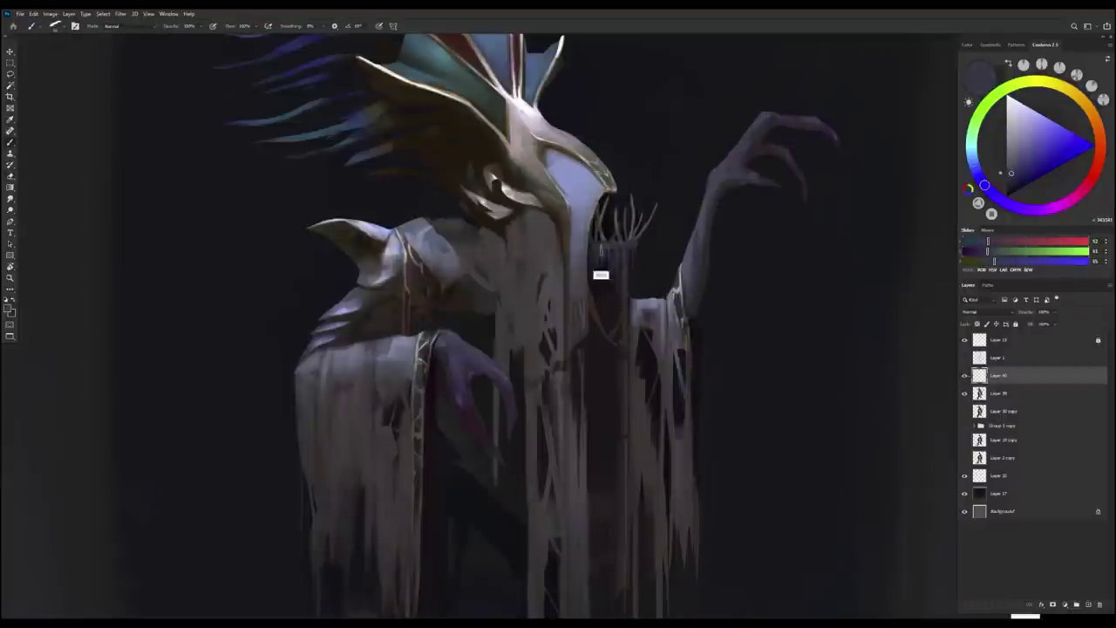
key(e)
drag(632, 239, 633, 297)
key(b)
drag(636, 249, 634, 270)
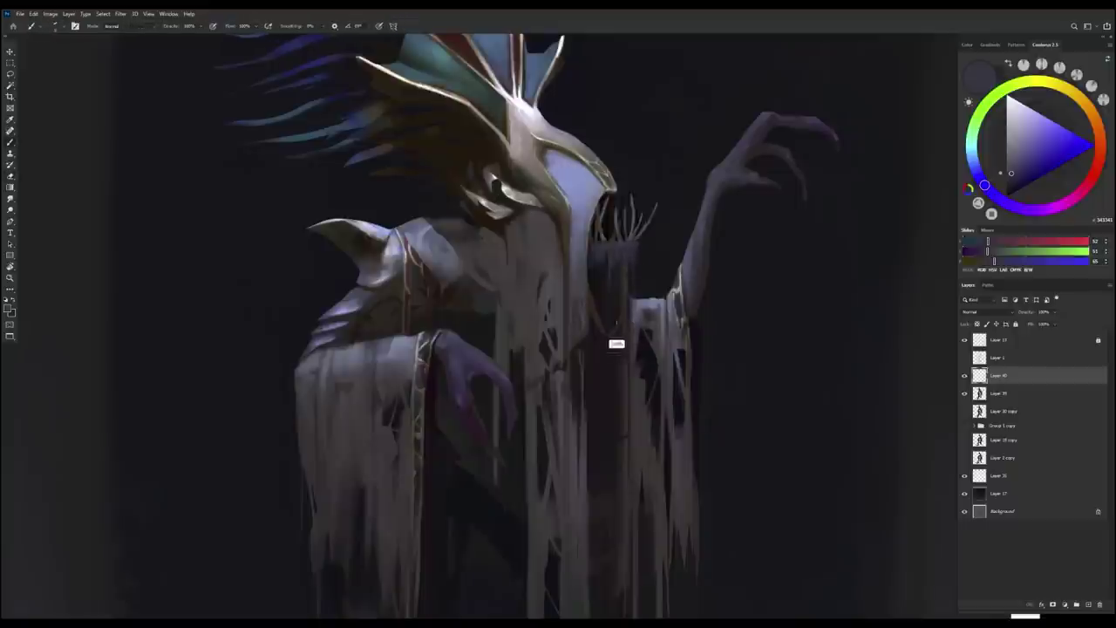
Erase the excess from the lower ends of the jaw fringe and merge its layer into the figure.
key(e)
key(ctrl+minus)
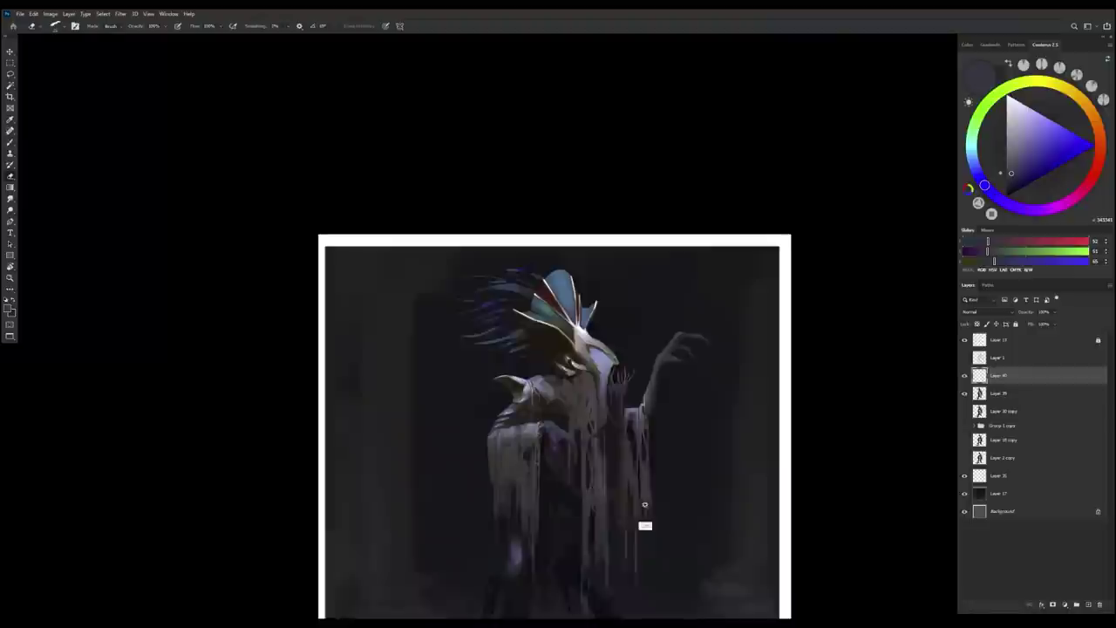
key(ctrl+plus)
key(ctrl+plus)
key(ctrl+plus)
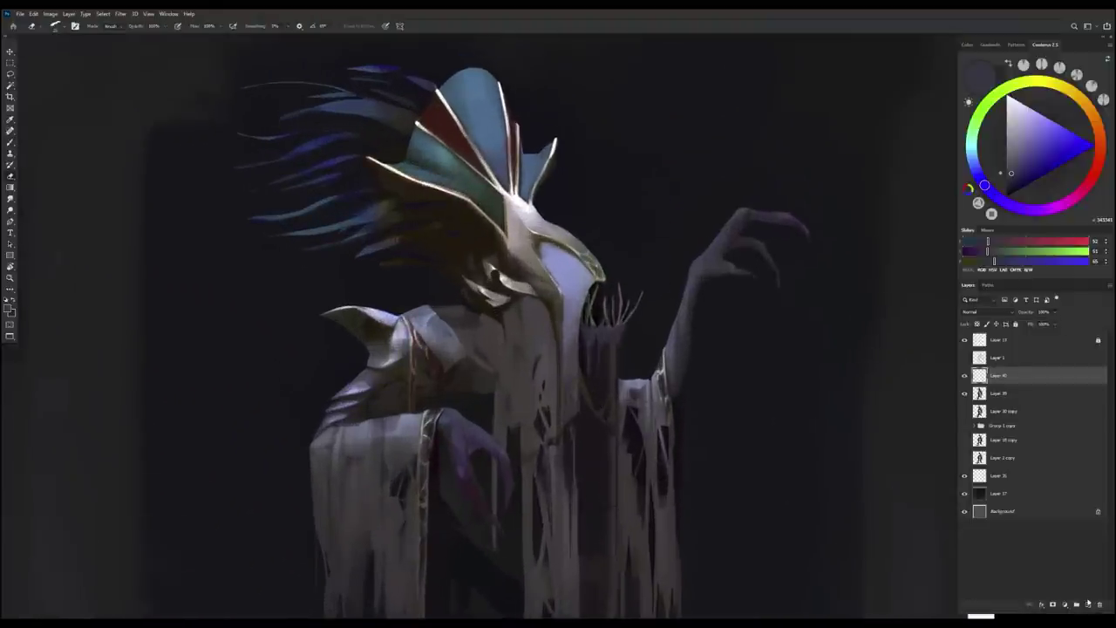
key(ctrl+e)
Add a new layer clipped to the figure and shade the mouth and fringe in near-black, reducing the layer's opacity.
key(ctrl+minus)
key(ctrl+shift+alt+n)
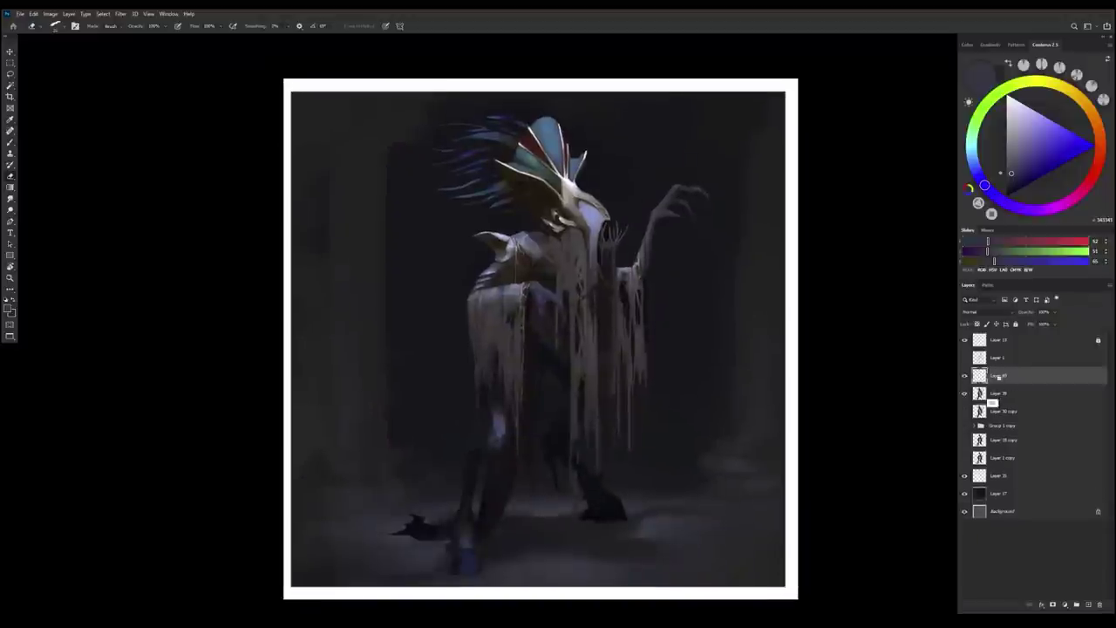
key(b)
key(ctrl+plus)
key(ctrl+plus)
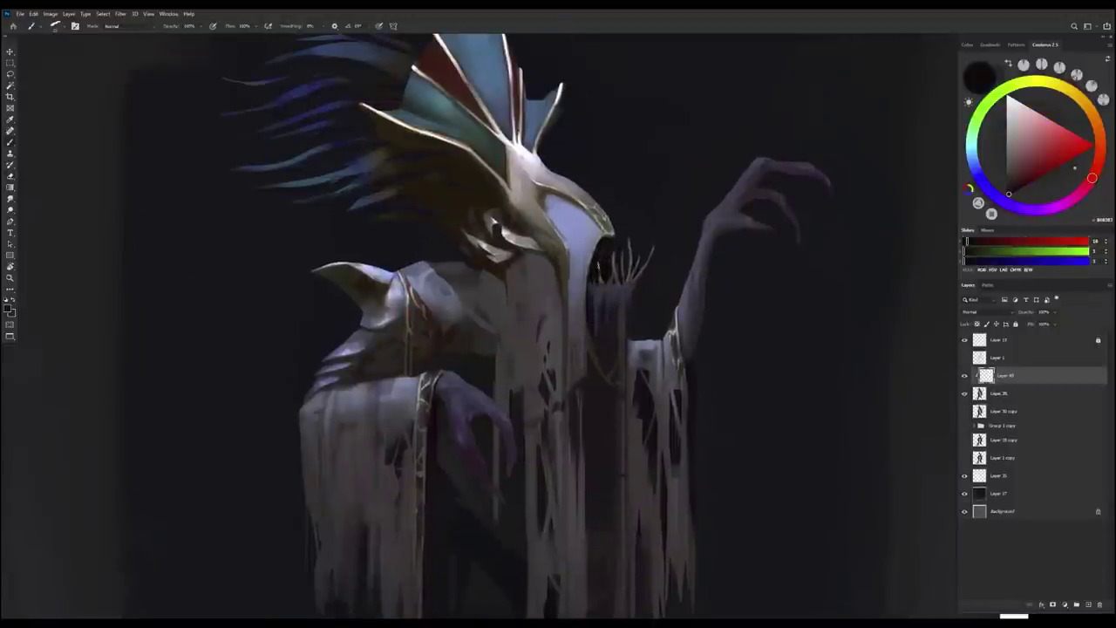
key(e)
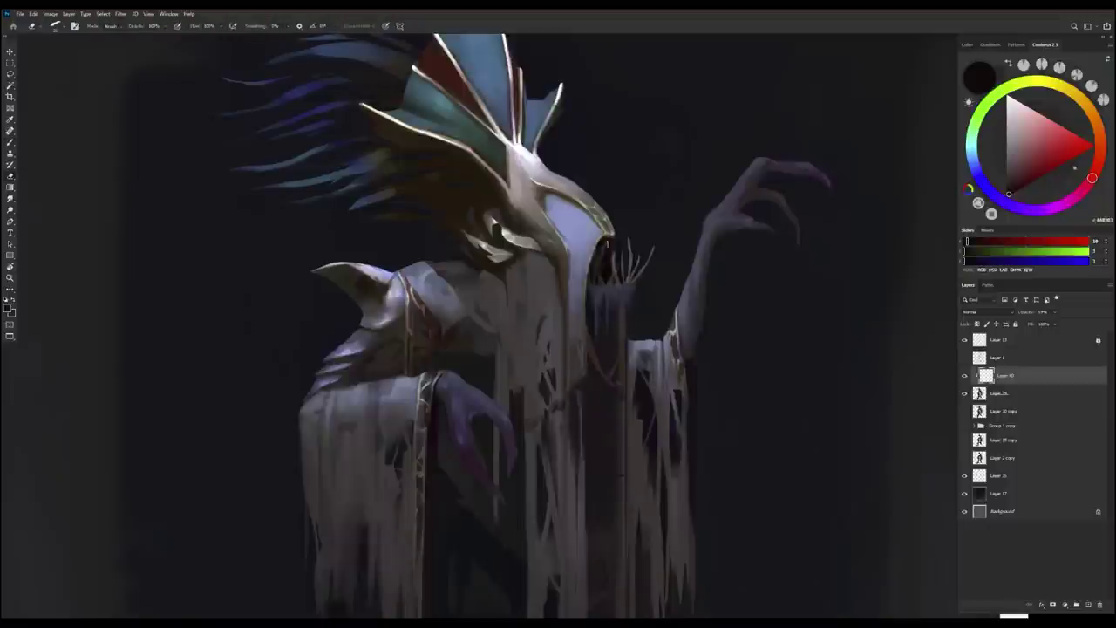
key(b)
key(e)
Compare the shading in a flipped view, merge it into the figure, and keep a hidden copy of the figure layer.
key(ctrl+0)
key(ctrl+alt+0)
key(ctrl+0)
key(ctrl+shift+h)
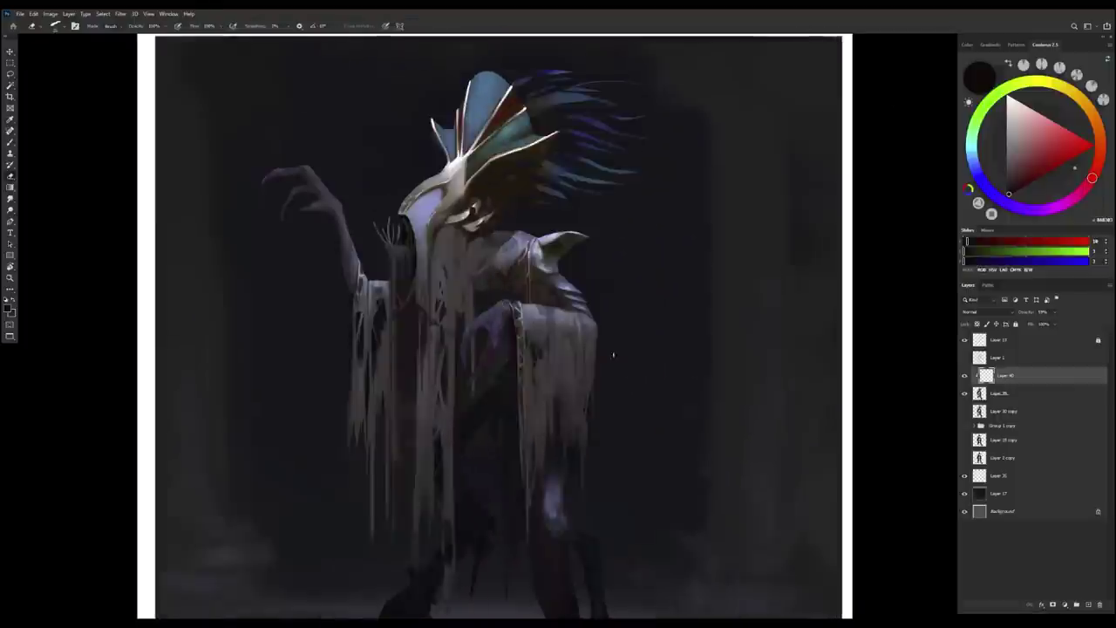
key(ctrl+alt+0)
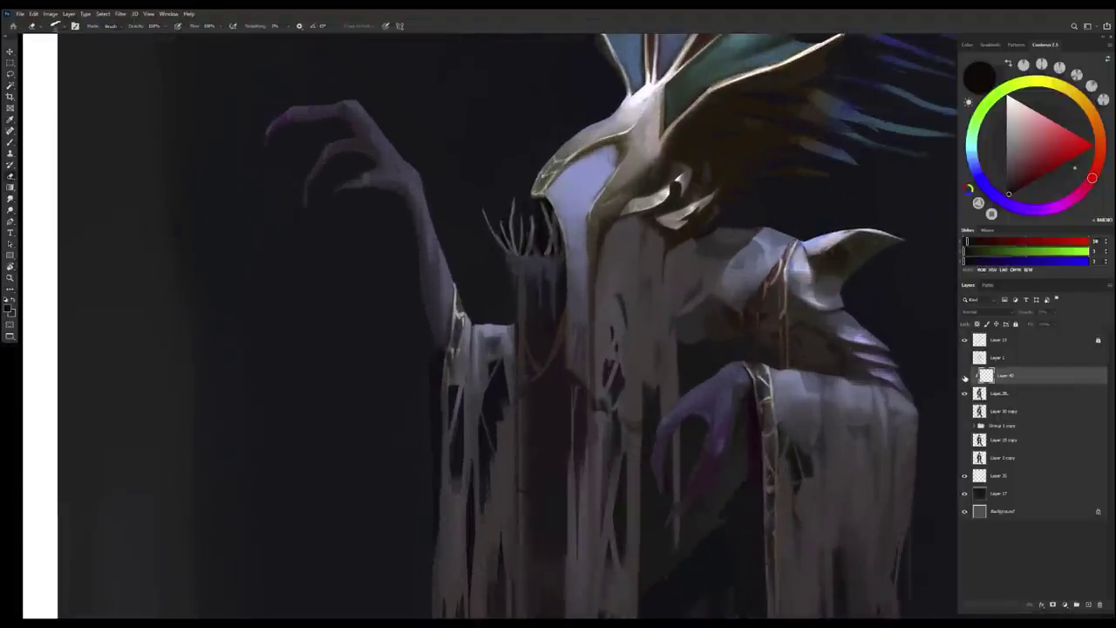
key(ctrl+minus)
key(ctrl+alt+shift+e)
key(ctrl+plus)
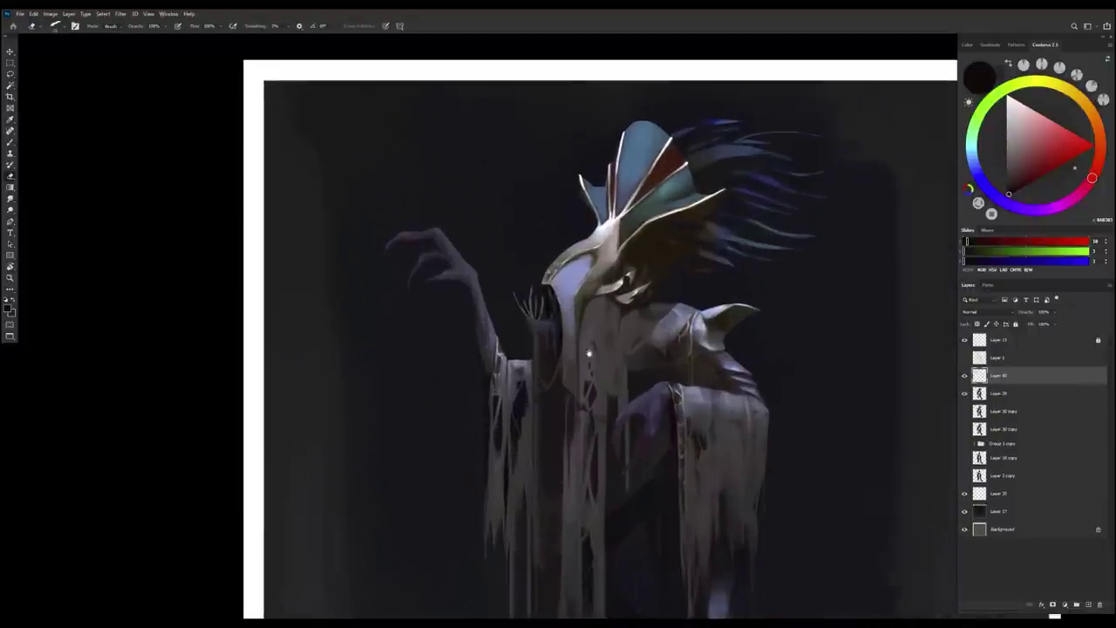
Create a new Vivid Light layer above the figure and brush sampled blue-grey highlights onto the resting hand.
key(b)
click(1089, 605)
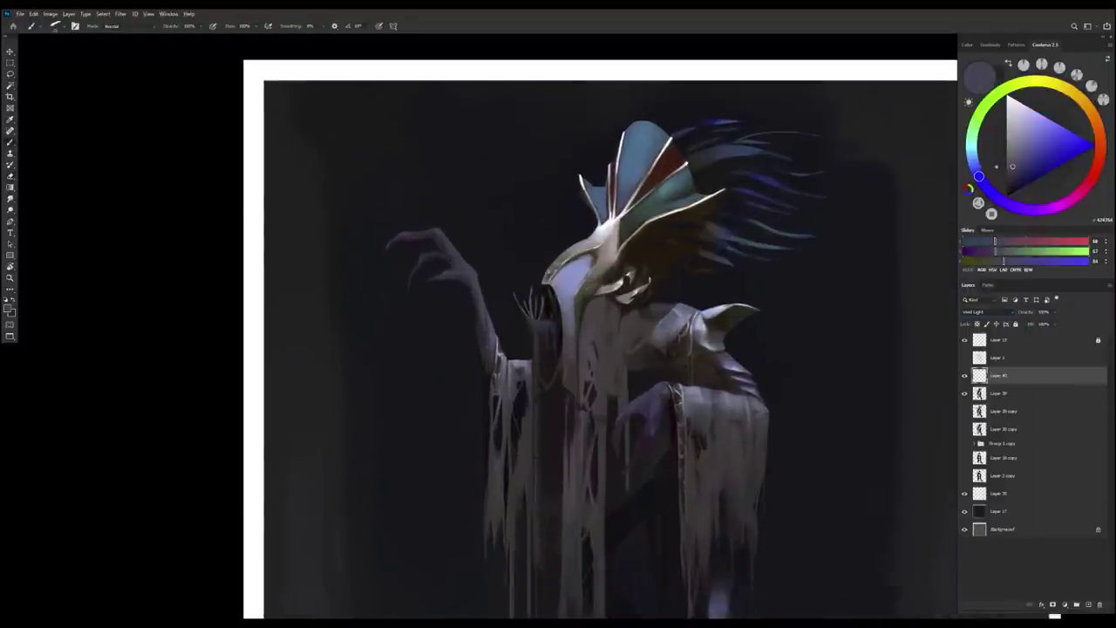
alt+click(686, 411)
scroll(672, 408, up, 1)
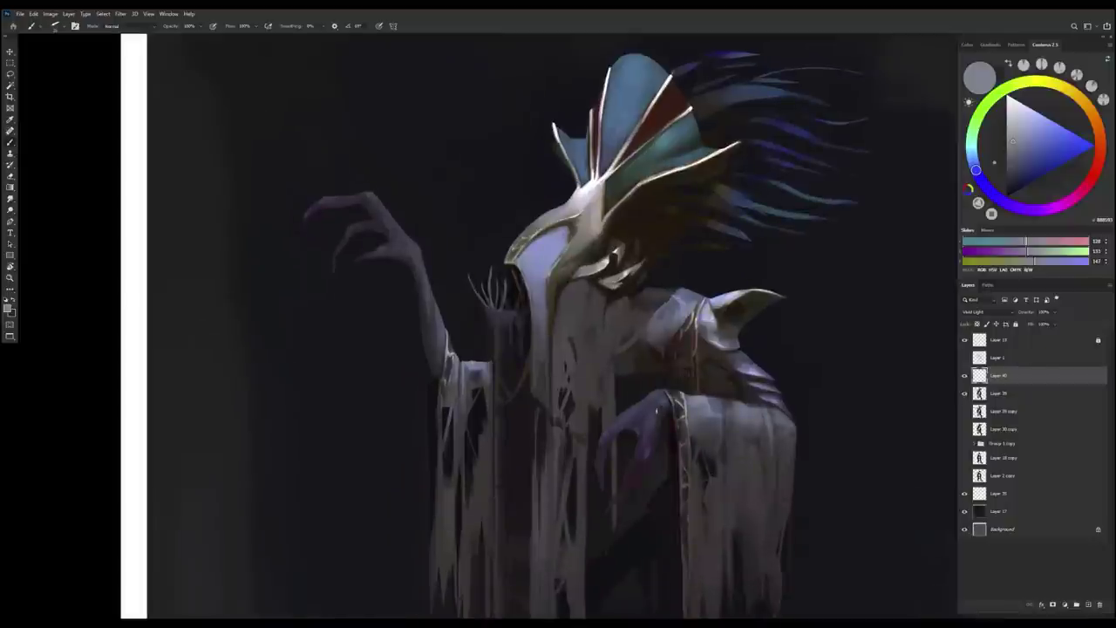
key(ctrl+u)
key(Escape)
Paste the wet tentacle photo from the reference document into the painting and place it beside the resting hand.
key(ctrl+alt+shift+e)
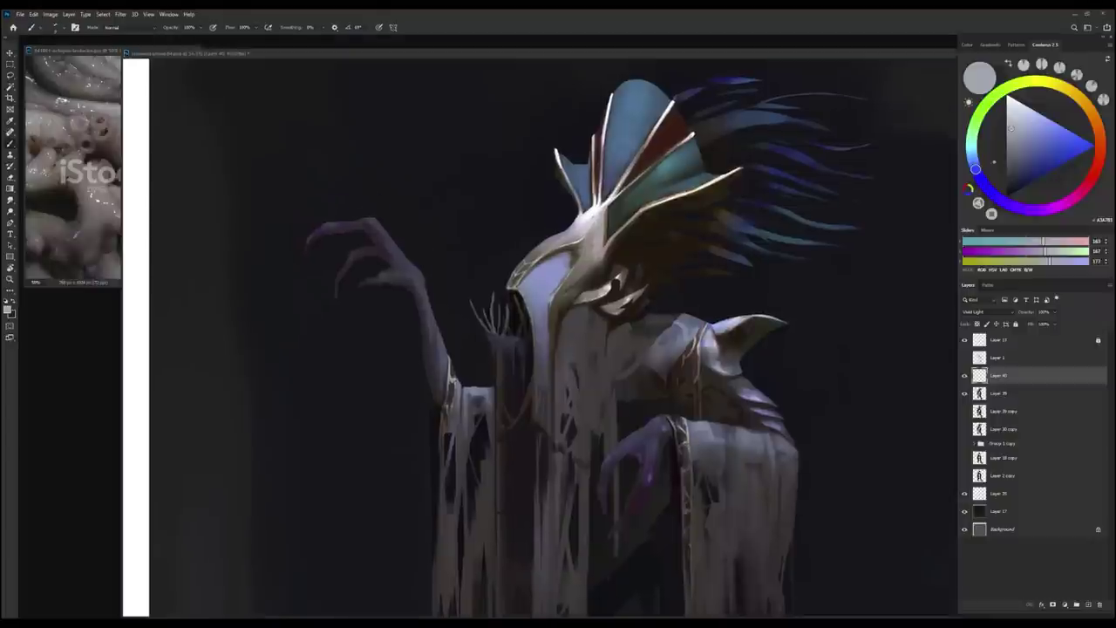
scroll(540, 340, down, 3)
key(ctrl+v)
drag(649, 337, 475, 318)
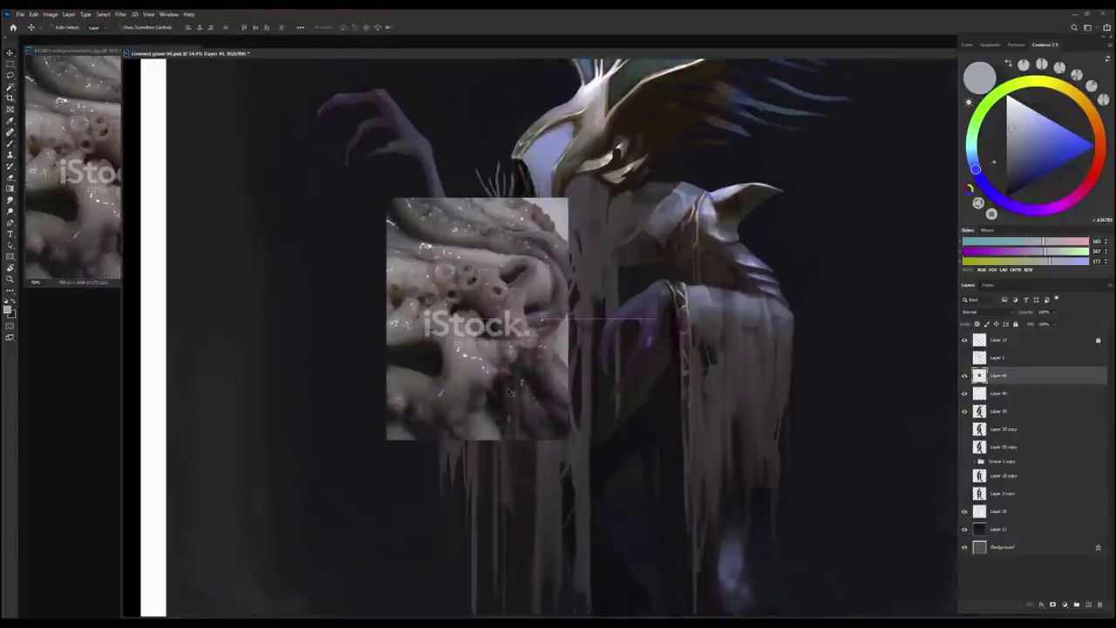
Lock the pasted tentacle photo's layer and select the Vivid Light highlight layer beneath it.
key(alt+bracketleft)
key(ctrl+plus)
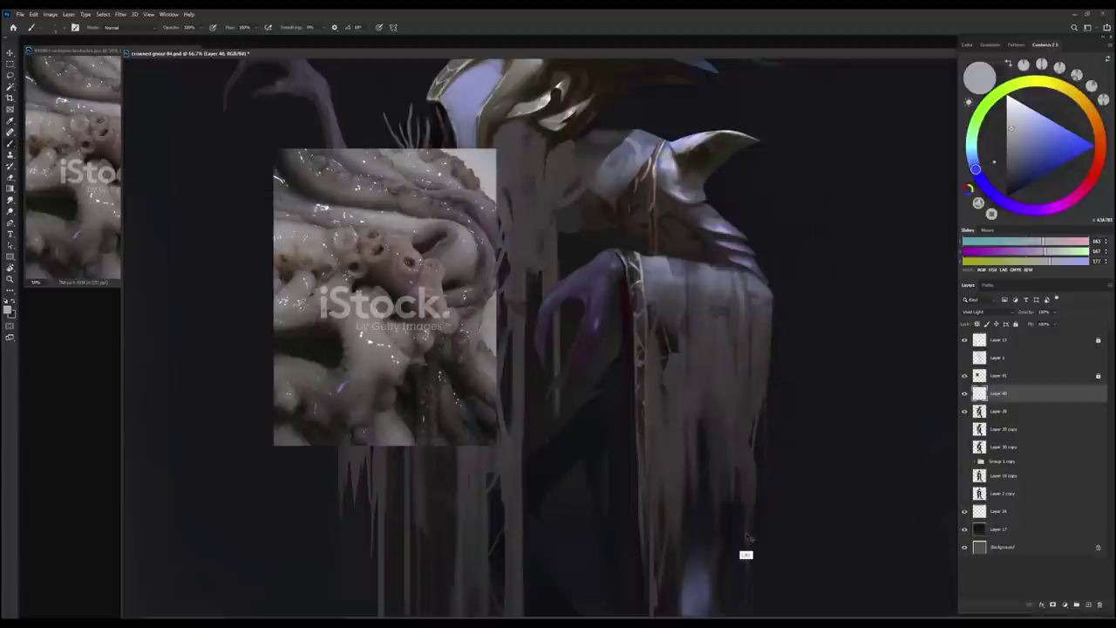
alt+click(987, 406)
alt+click(986, 394)
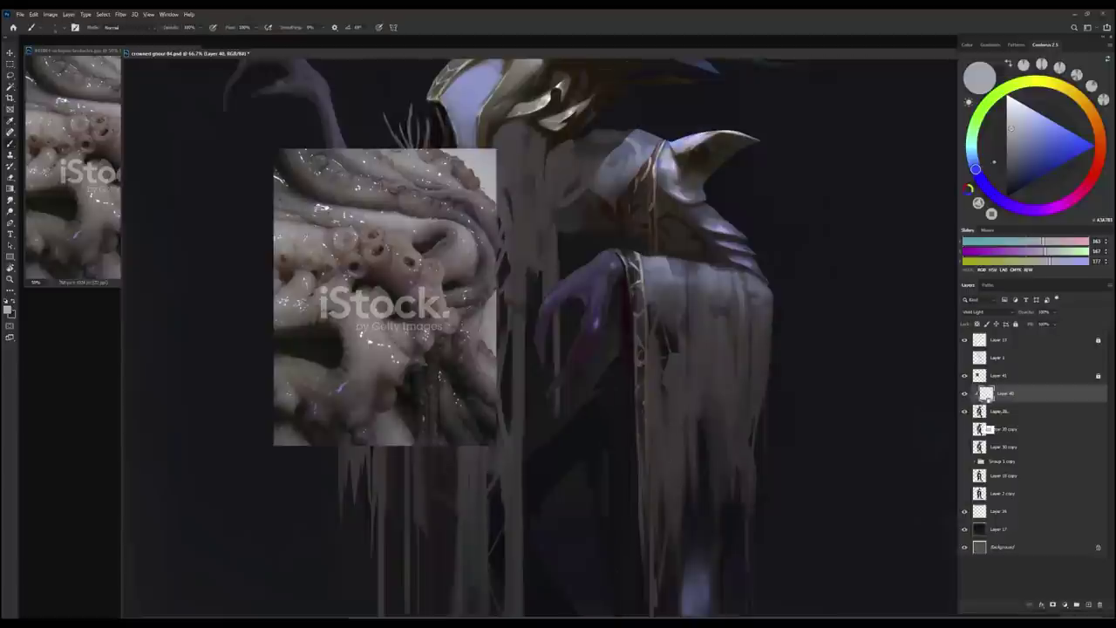
alt+click(987, 394)
alt+click(986, 394)
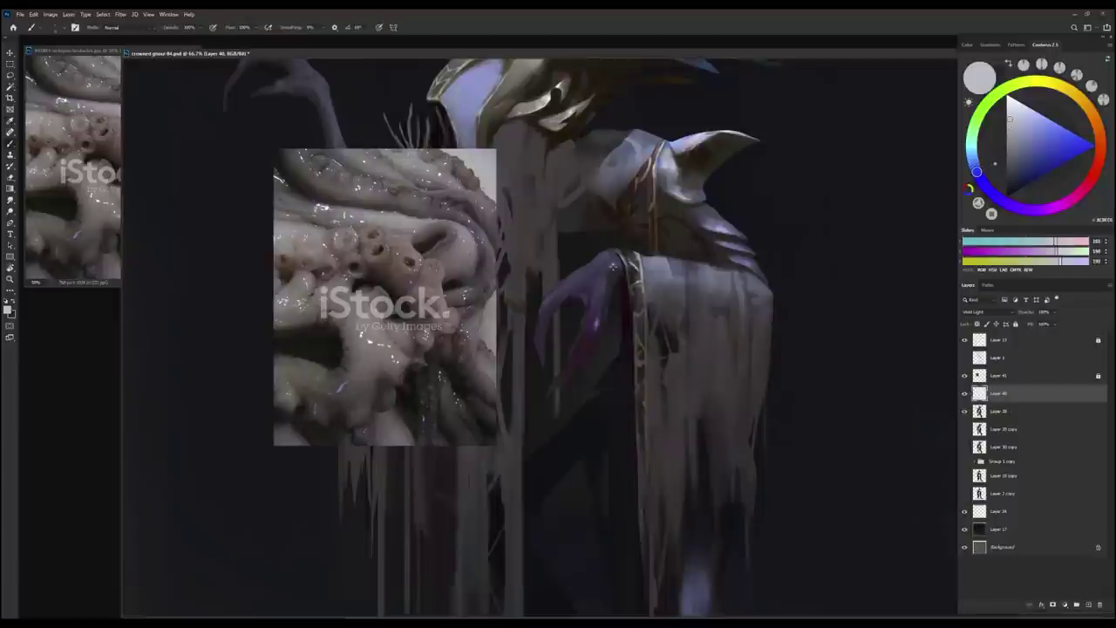
Brush lighter blue-grey glossy highlights onto the back and fingers of the resting hand, erasing the excess.
drag(614, 266, 592, 339)
key(e)
key(b)
scroll(668, 425, down, 1)
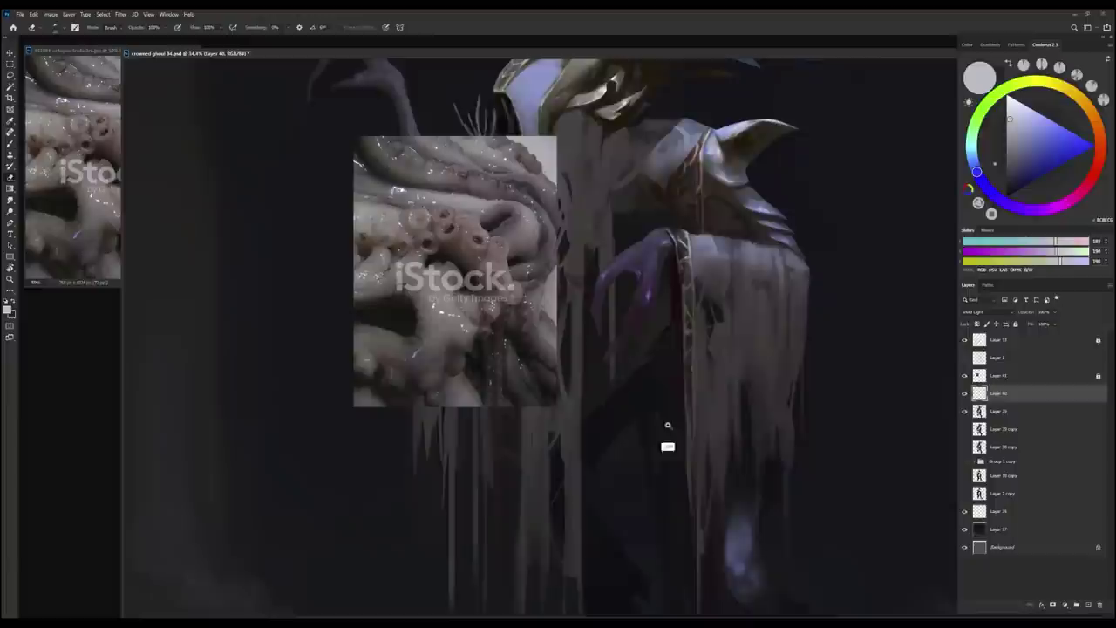
key(b)
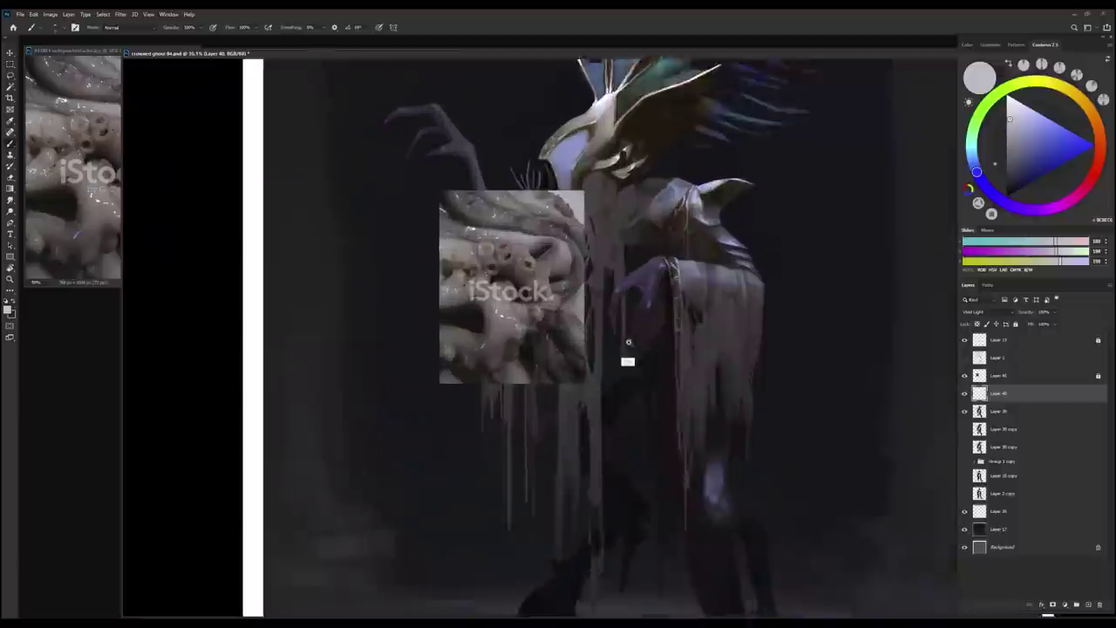
Move the tentacle photo away from the figure onto the empty dark background beside the robe.
scroll(656, 330, down, 2)
key(v)
drag(656, 330, 541, 344)
scroll(719, 255, up, 1)
scroll(719, 256, up, 1)
scroll(723, 451, down, 2)
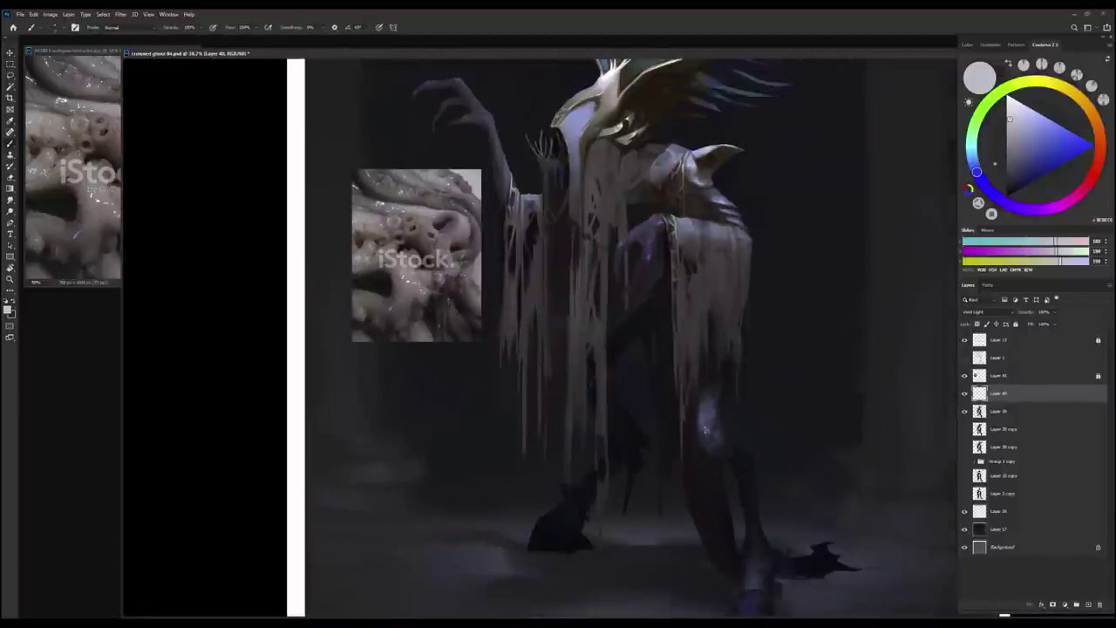
Brush small pale blue-grey wet highlights onto the knee and trim them with the Eraser.
key(b)
key(b)
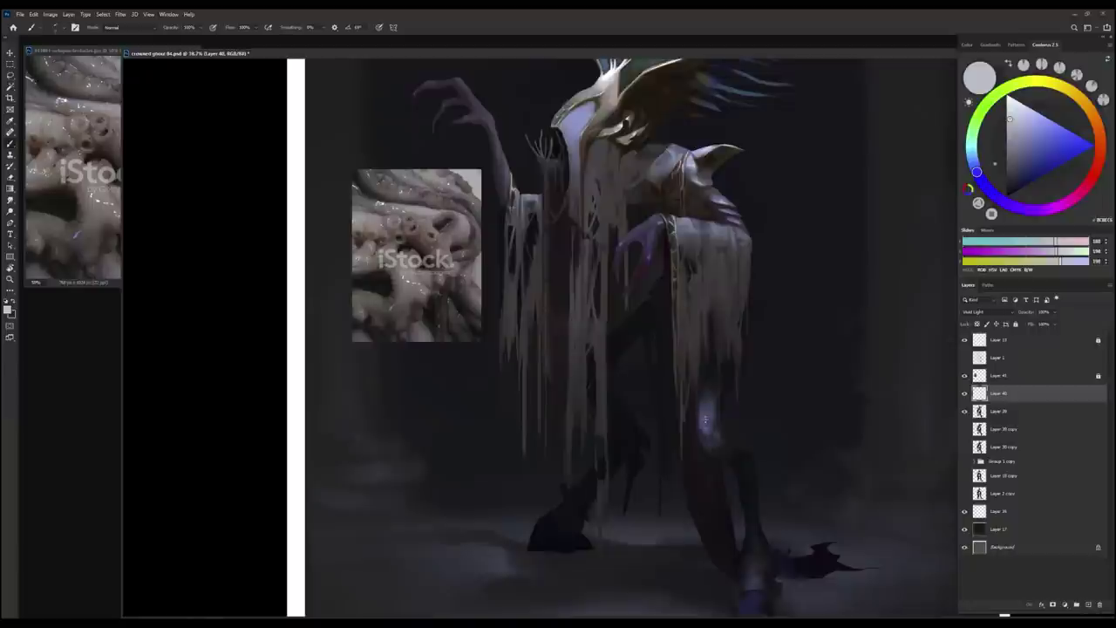
key(e)
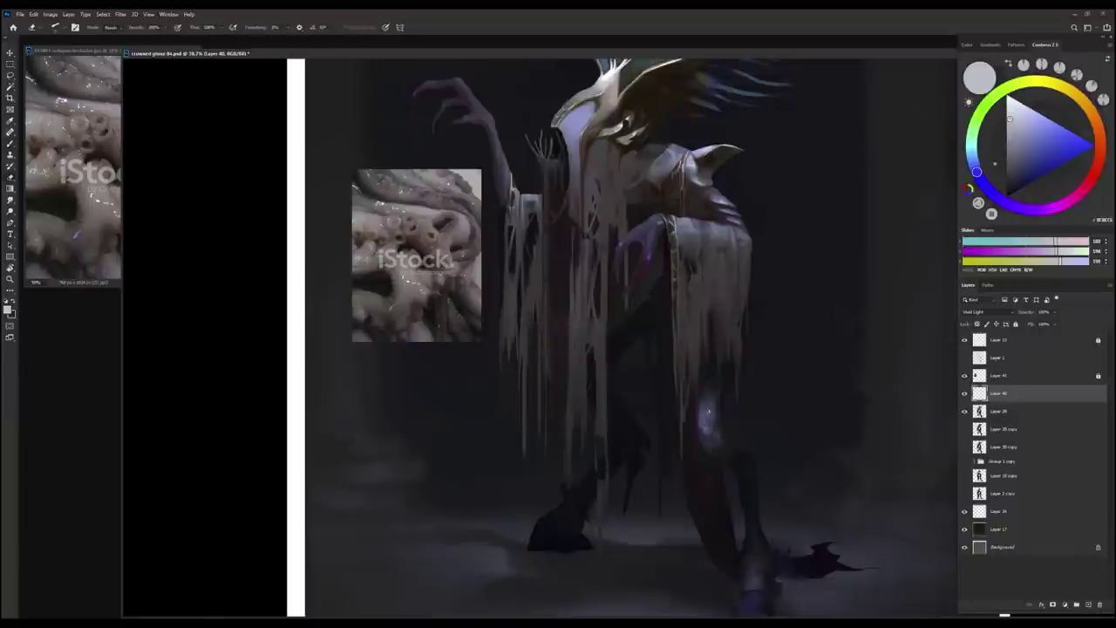
key(b)
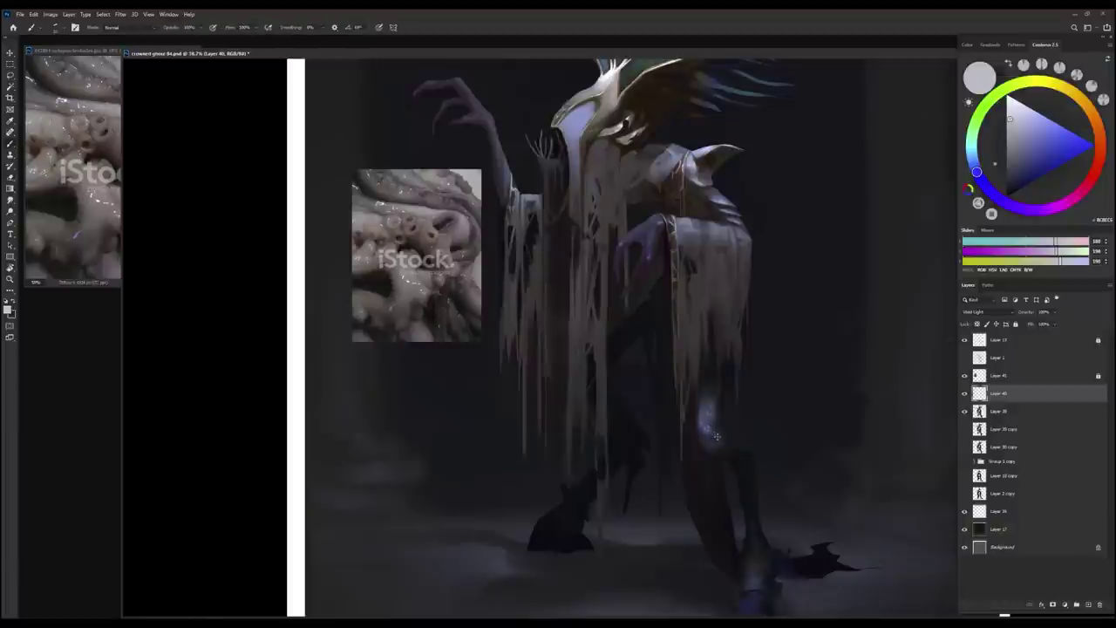
key(r)
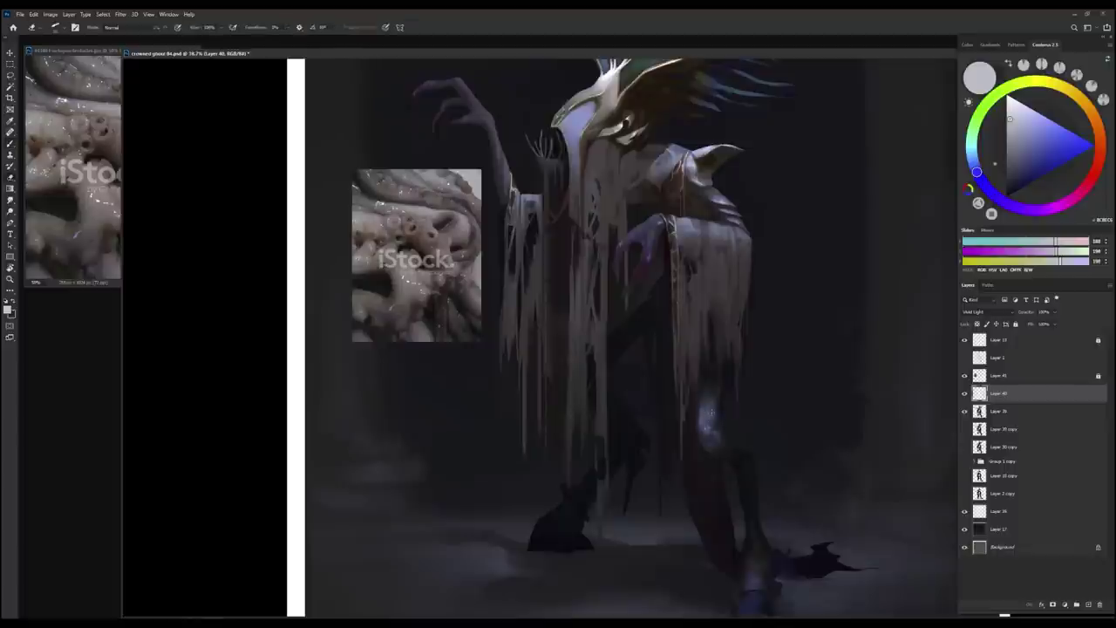
scroll(711, 410, down, 2)
scroll(724, 412, up, 4)
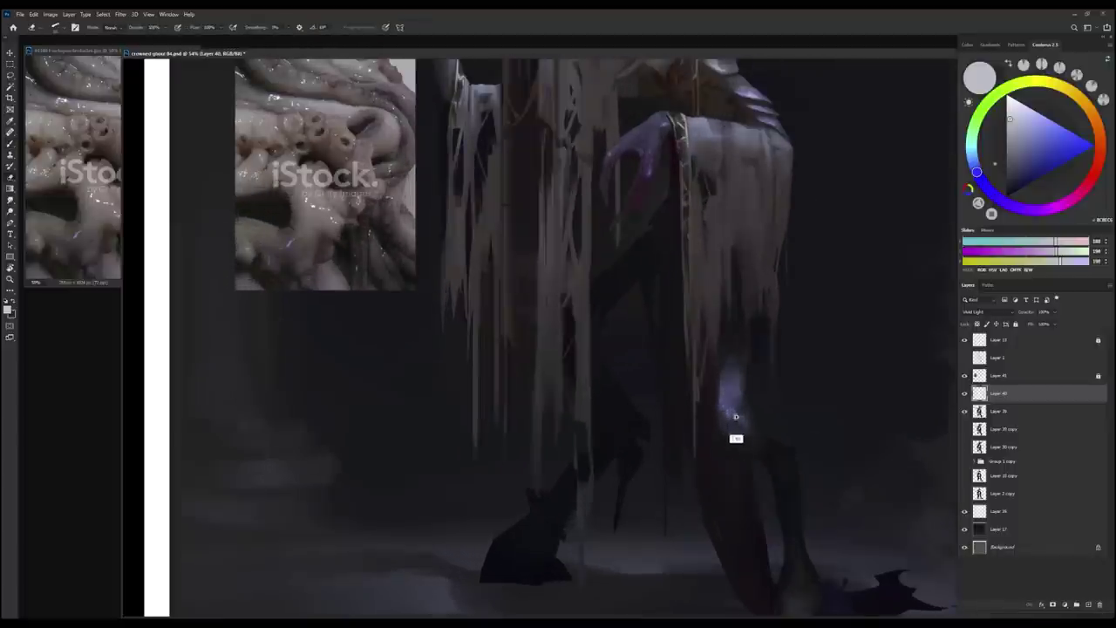
key(b)
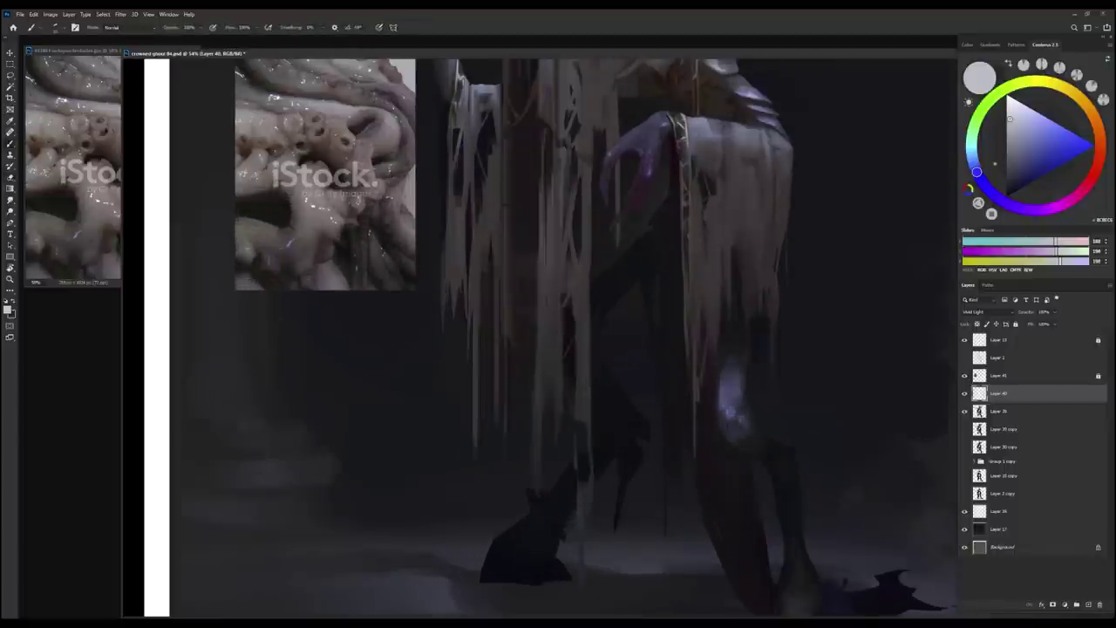
Refine the glossy specks along the lower edge of the knee by alternately painting and erasing.
scroll(747, 498, up, 1)
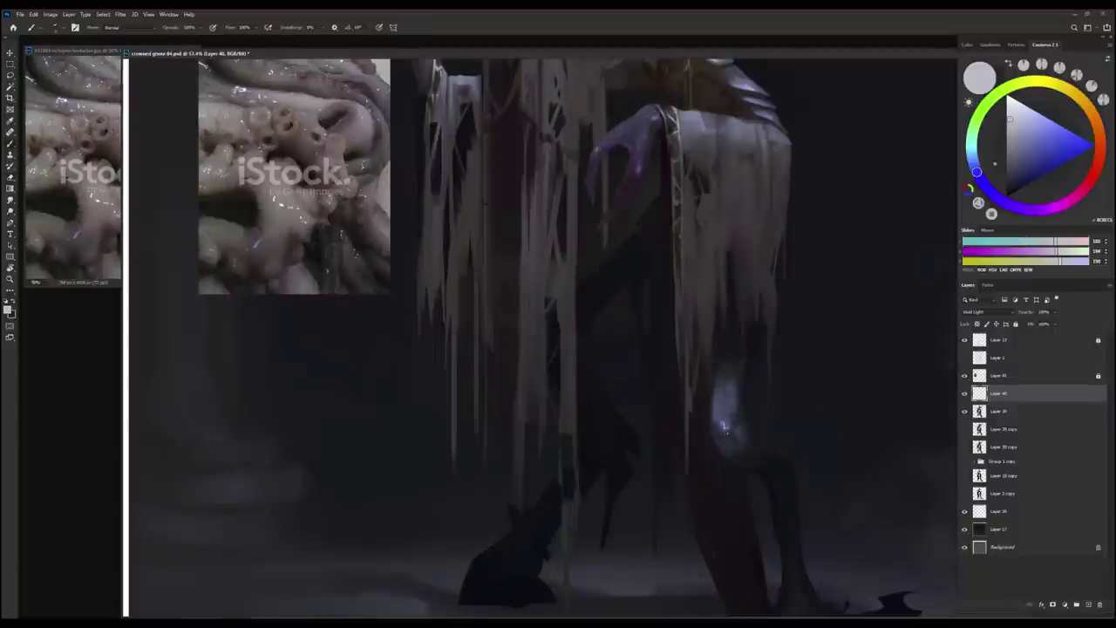
key(e)
key(b)
key(e)
key(b)
scroll(722, 423, down, 4)
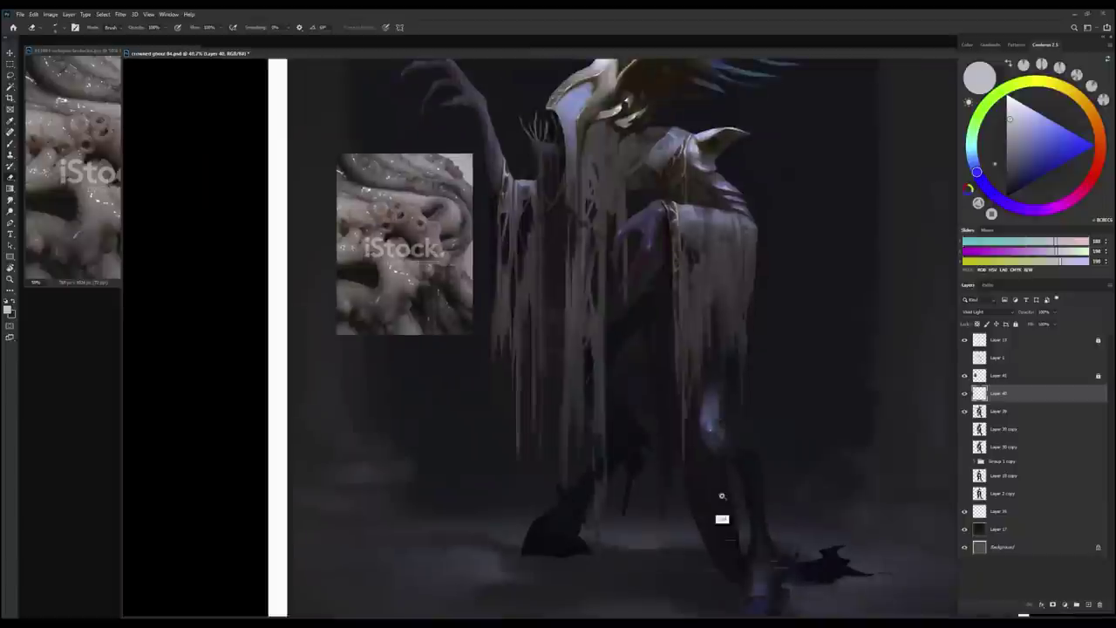
scroll(743, 416, up, 4)
key(e)
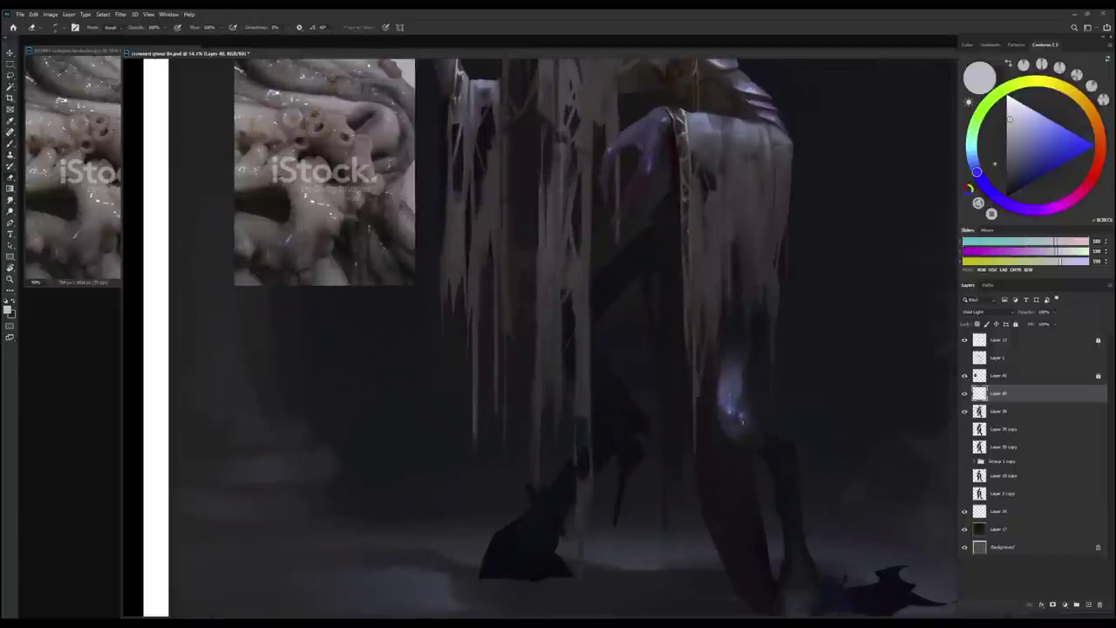
scroll(700, 401, down, 2)
Paint small pale wet highlights on the raised hand and forearm, softening them with the Eraser.
key(b)
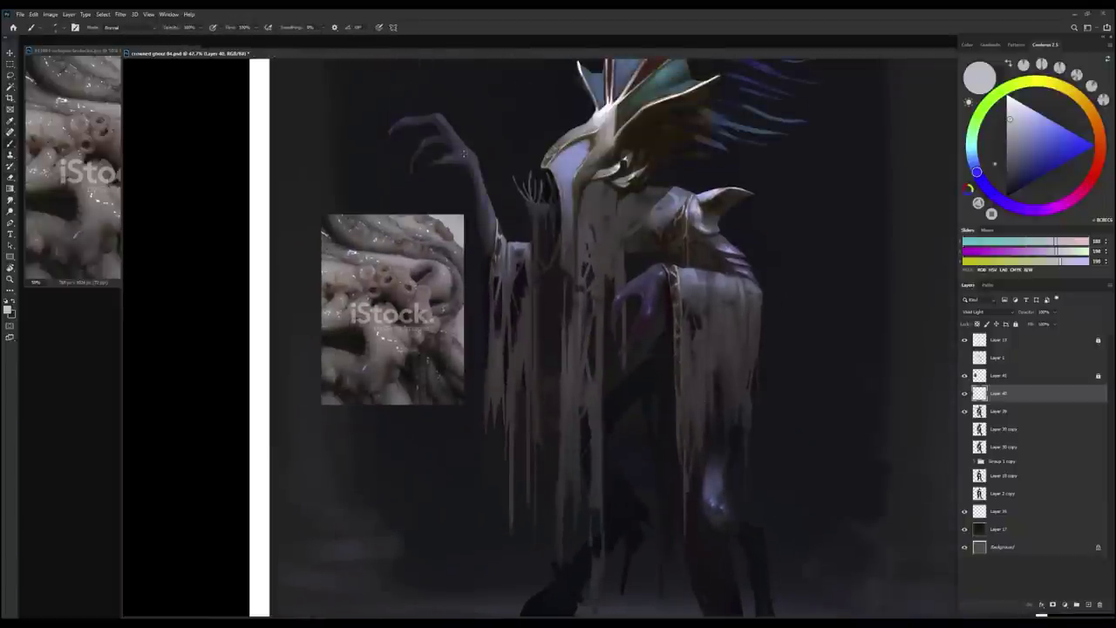
key(e)
key(b)
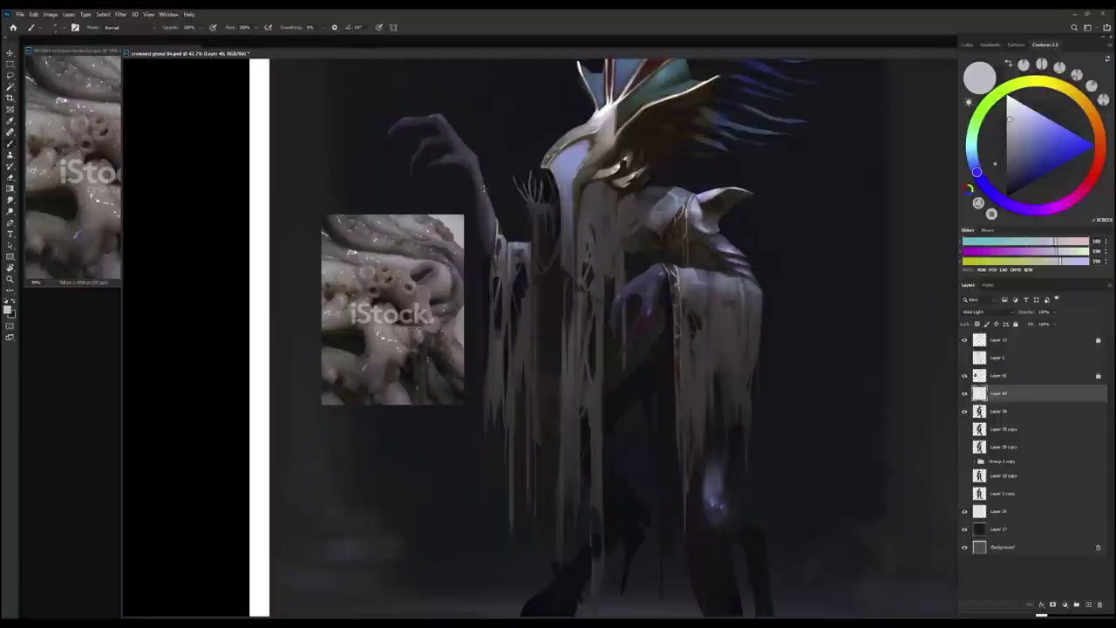
scroll(649, 297, down, 1)
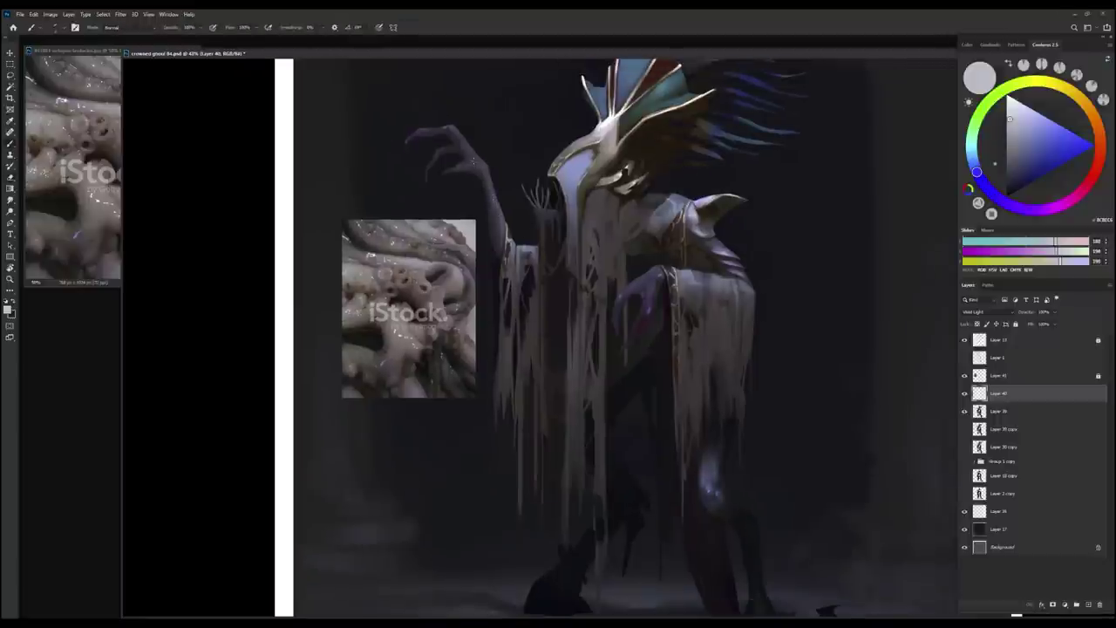
key(e)
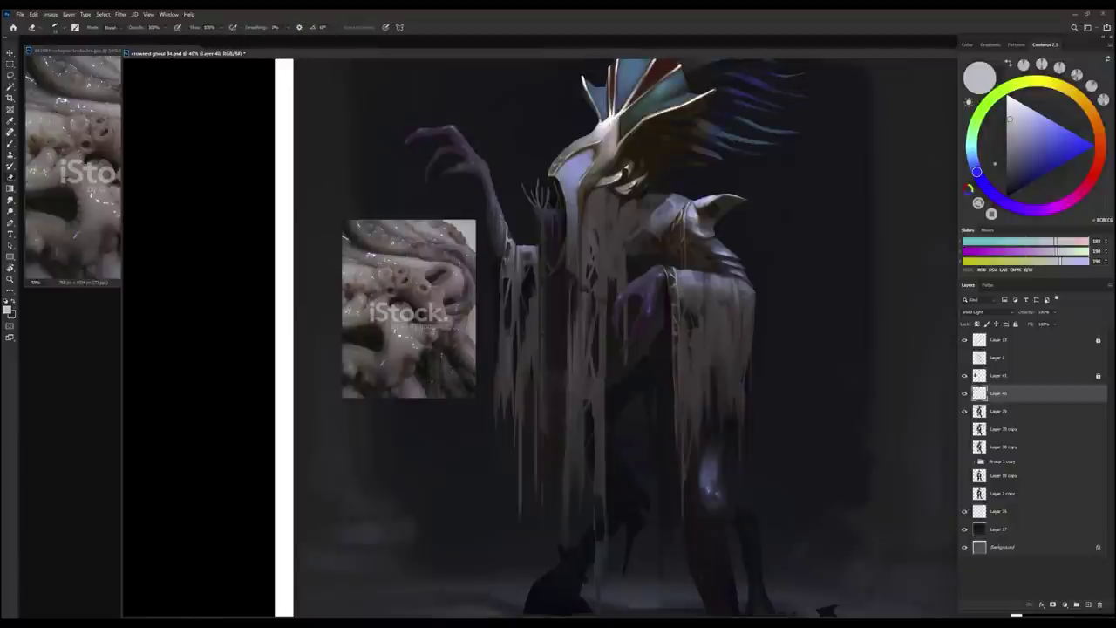
scroll(646, 316, down, 1)
Slightly reduce the highlight layer's lightness with a Hue/Saturation adjustment.
key(l)
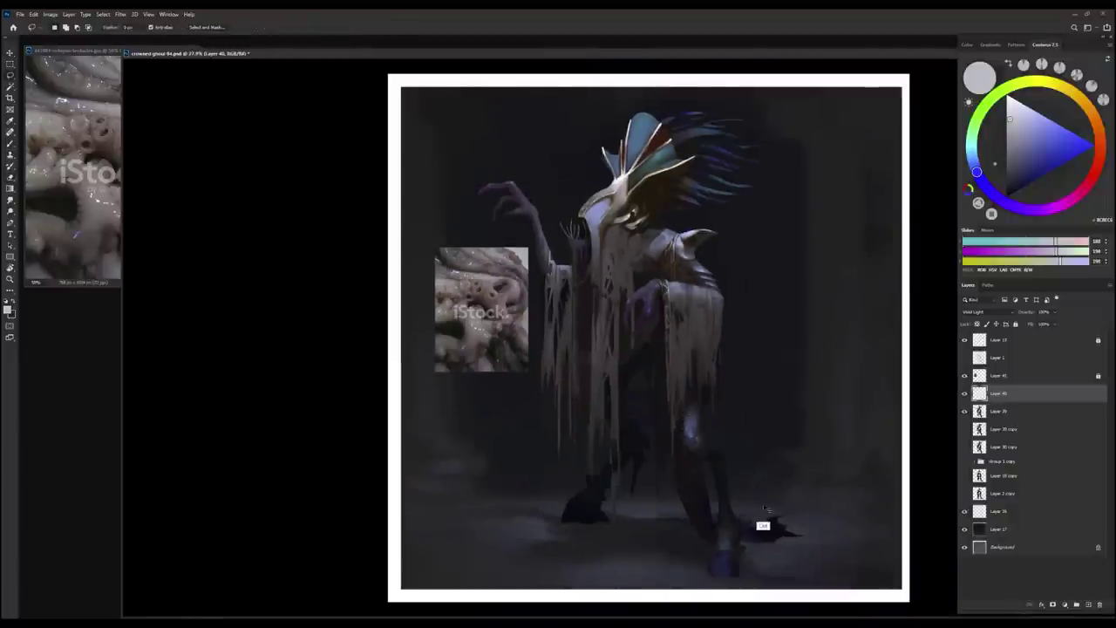
key(ctrl+u)
drag(841, 169, 835, 171)
click(938, 82)
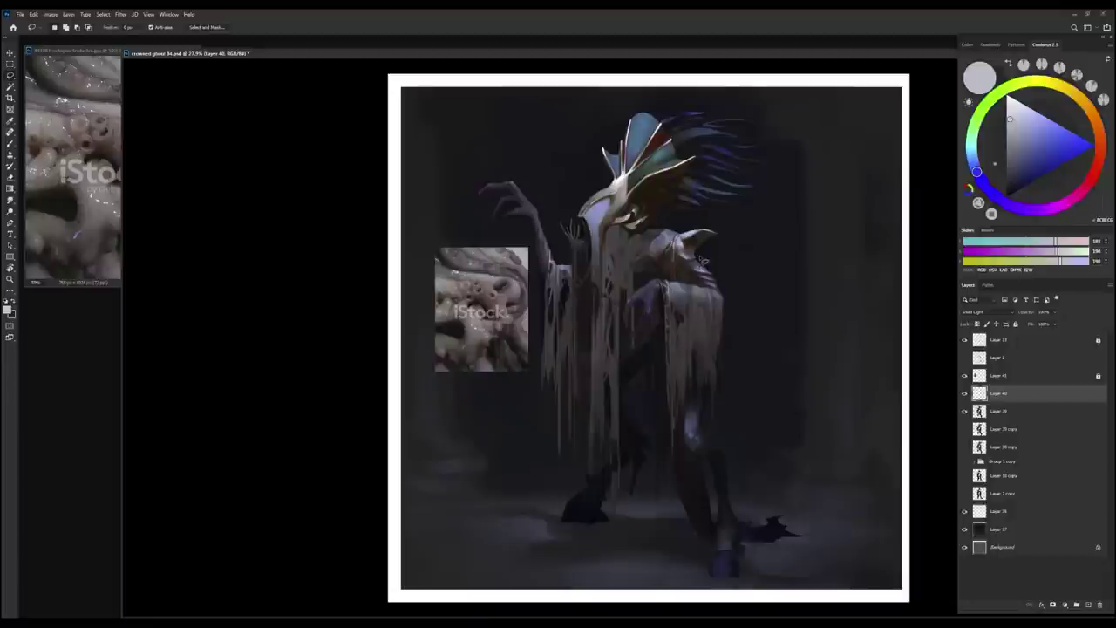
key(ctrl+u)
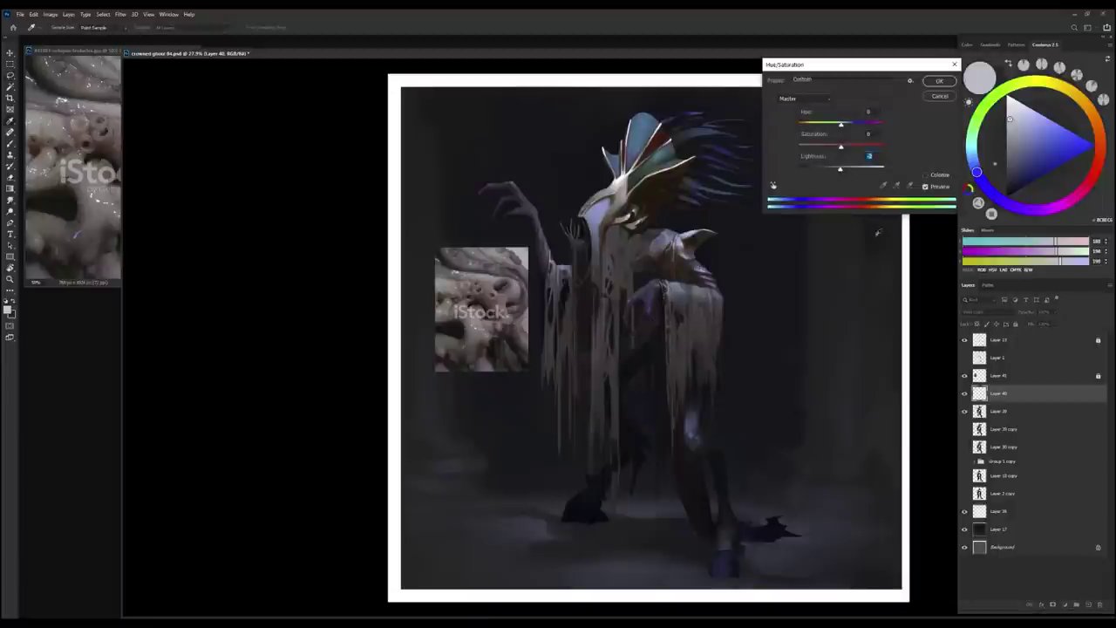
key(Return)
Add a new Vivid Light layer above the highlights and dab near-white specular dots onto the knee.
key(ctrl+shift+alt+n)
click(975, 311)
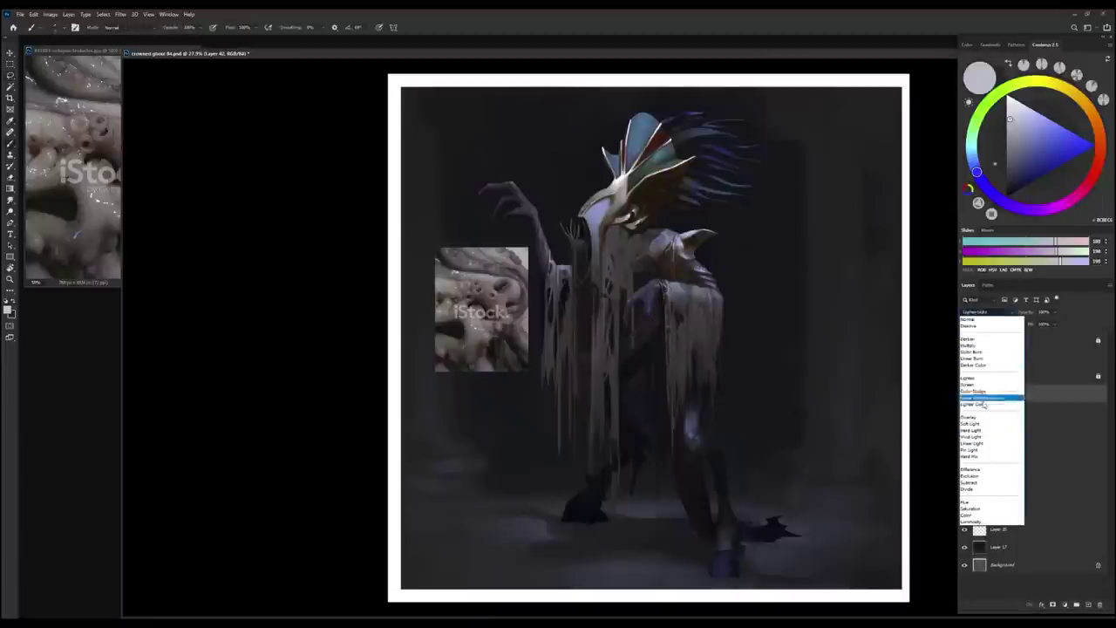
click(983, 405)
scroll(672, 324, up, 2)
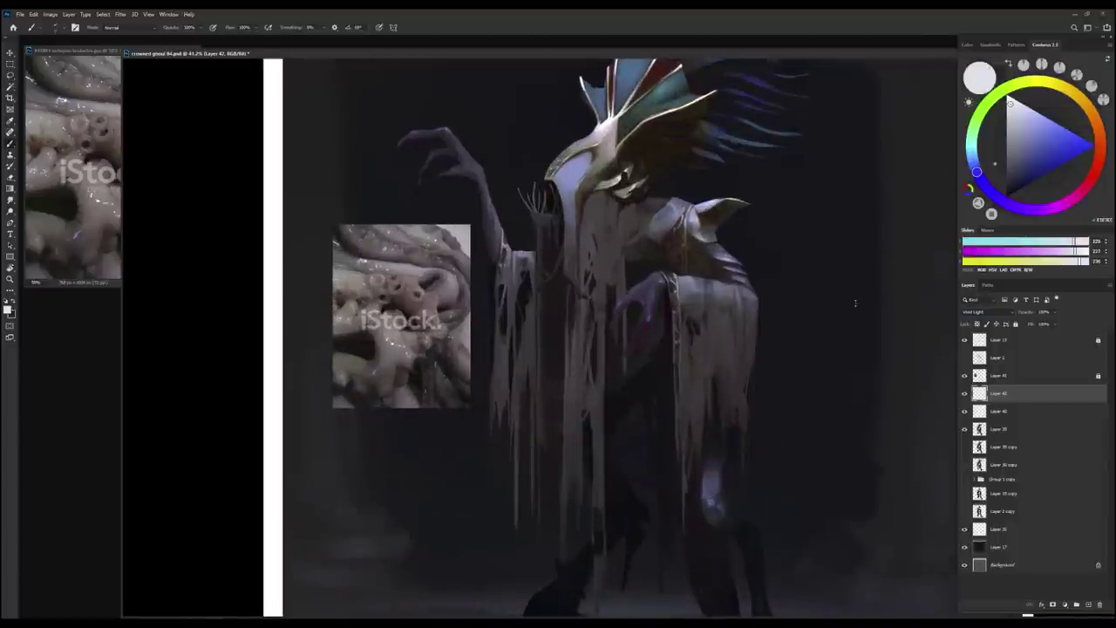
drag(713, 489, 709, 499)
click(709, 499)
scroll(709, 500, up, 3)
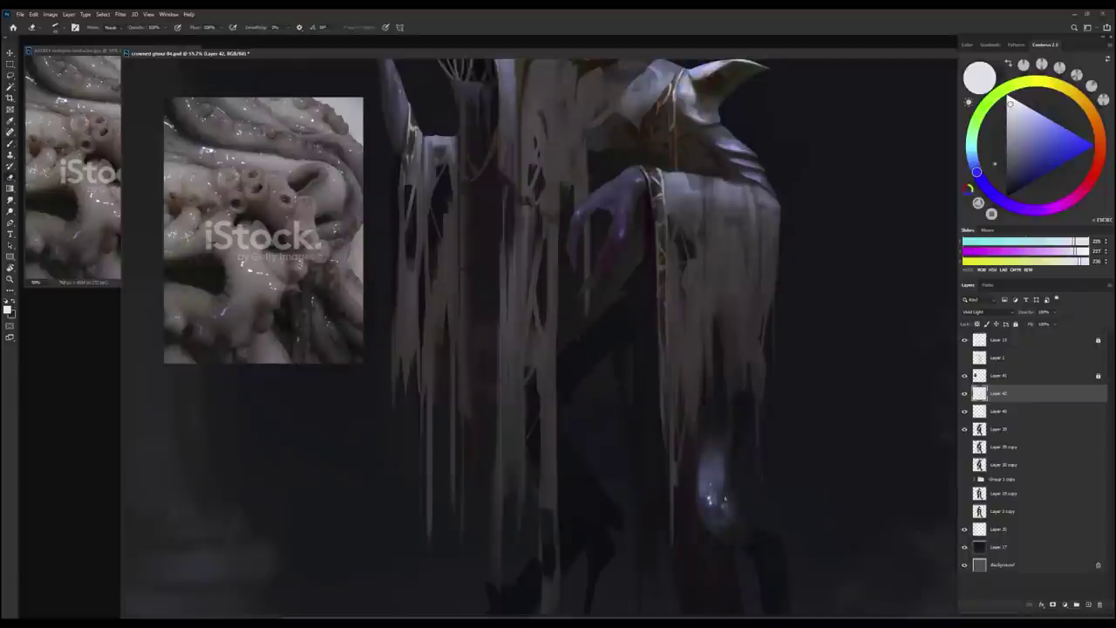
Check the knee's bright specks against the whole painting and refine their shapes with the Eraser.
scroll(715, 499, down, 2)
scroll(716, 499, down, 2)
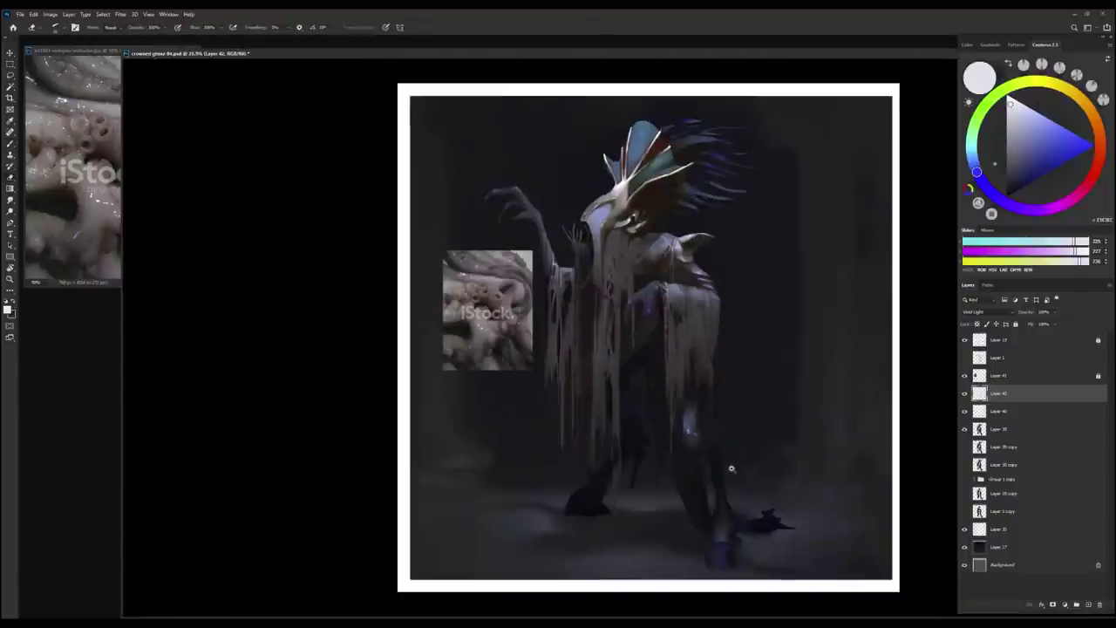
scroll(716, 499, up, 3)
key(e)
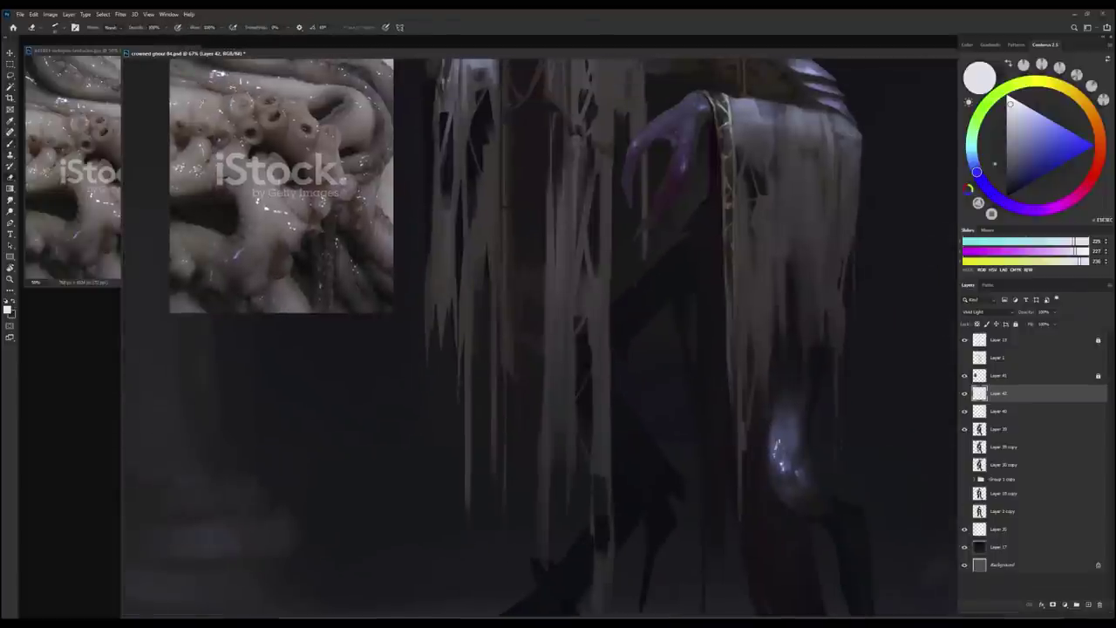
scroll(567, 340, down, 2)
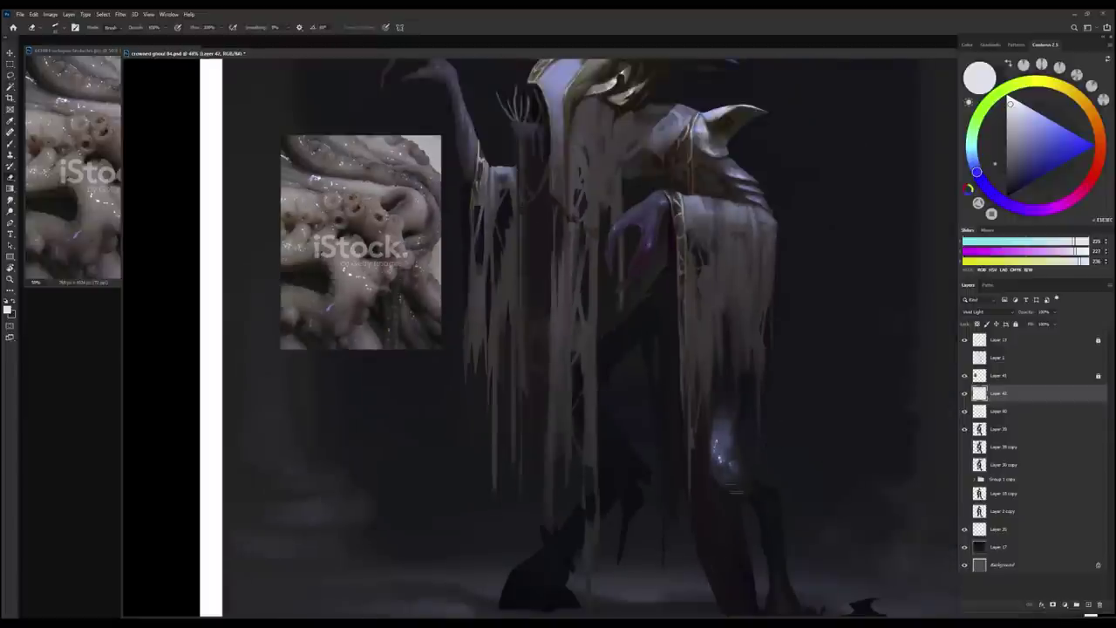
Dot near-white wet specks over the resting hand and the raised hand, erasing the excess.
key(b)
scroll(715, 387, up, 1)
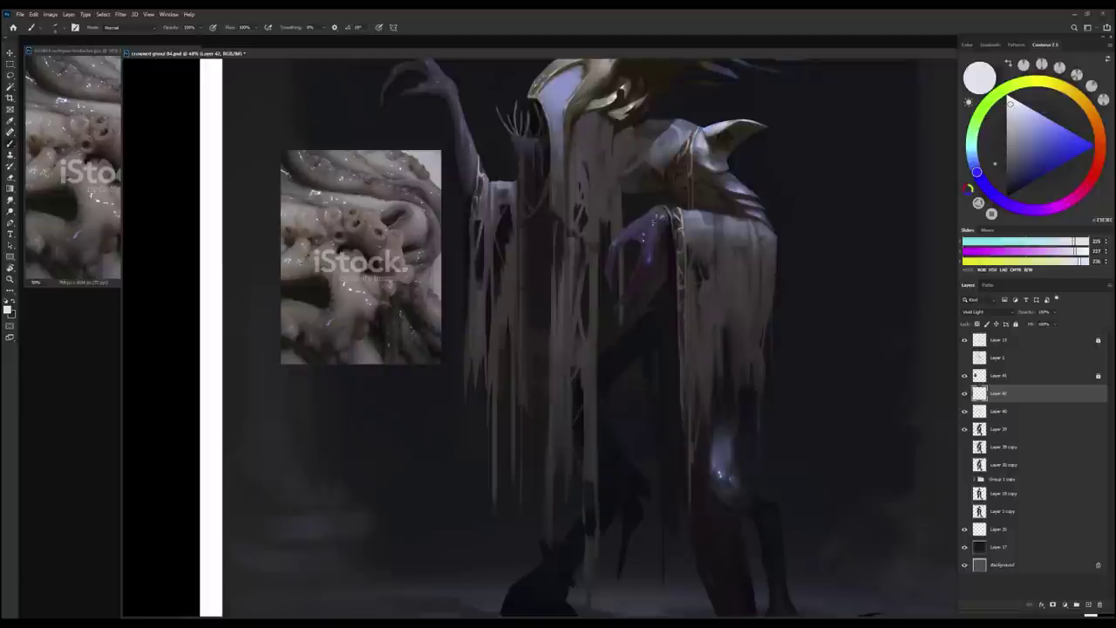
key(e)
key(b)
key(e)
key(b)
scroll(625, 452, down, 3)
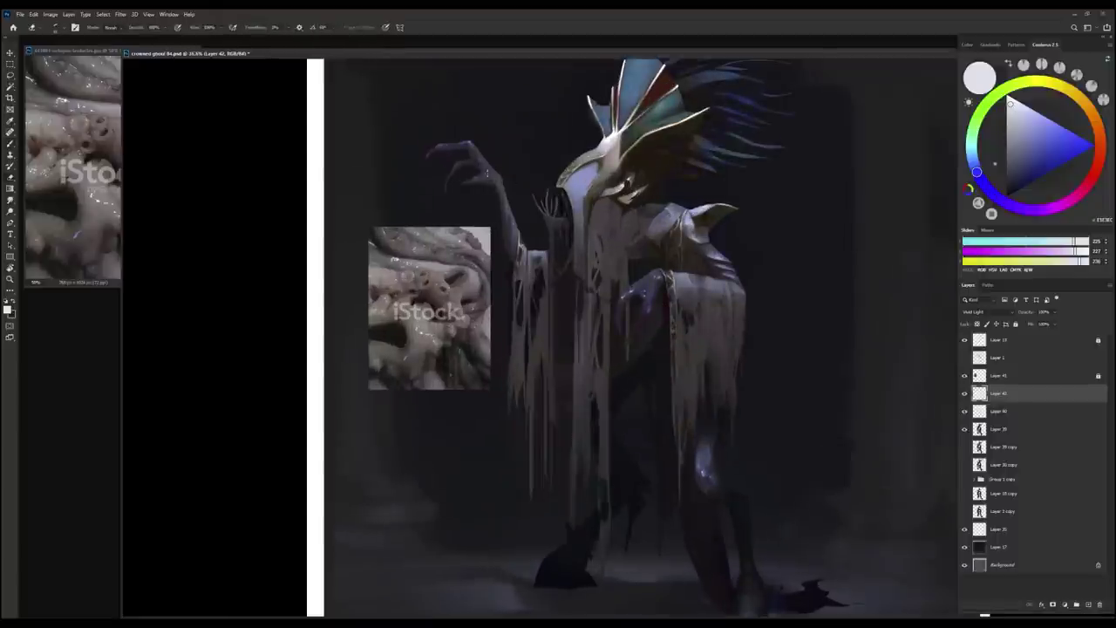
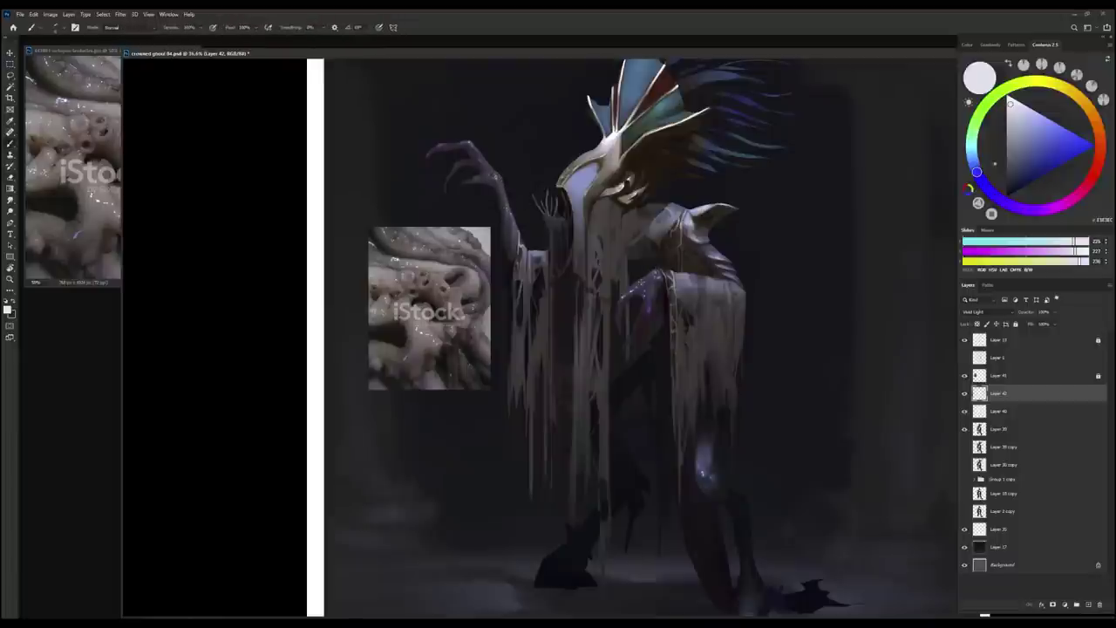
Flip the canvas horizontally and touch up the bright knee highlights with the Brush and Eraser.
scroll(713, 522, down, 2)
key(h)
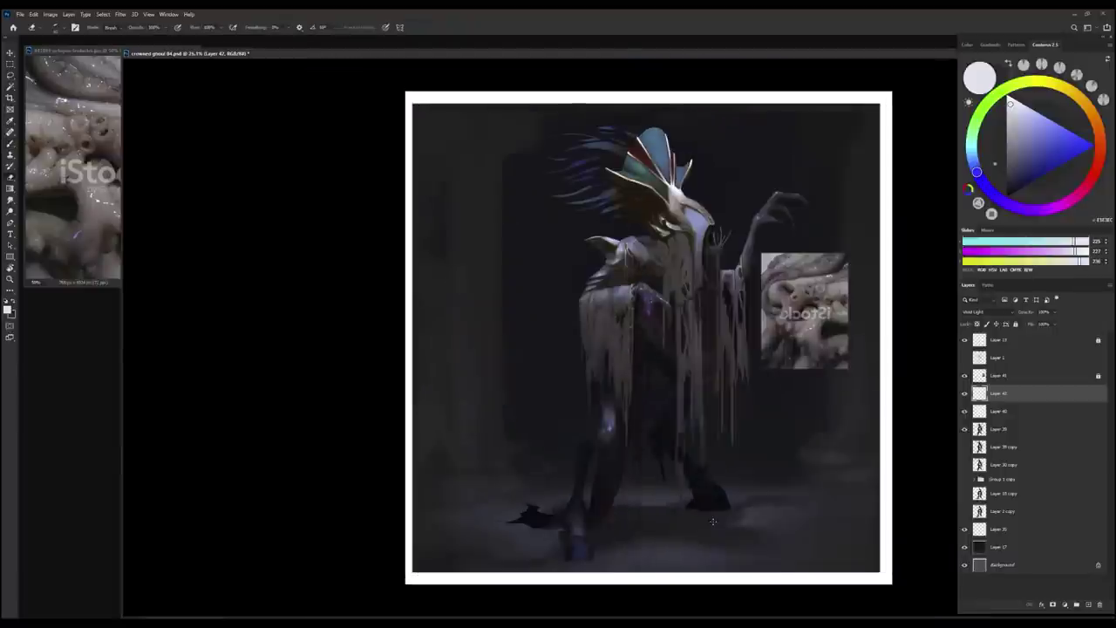
key(b)
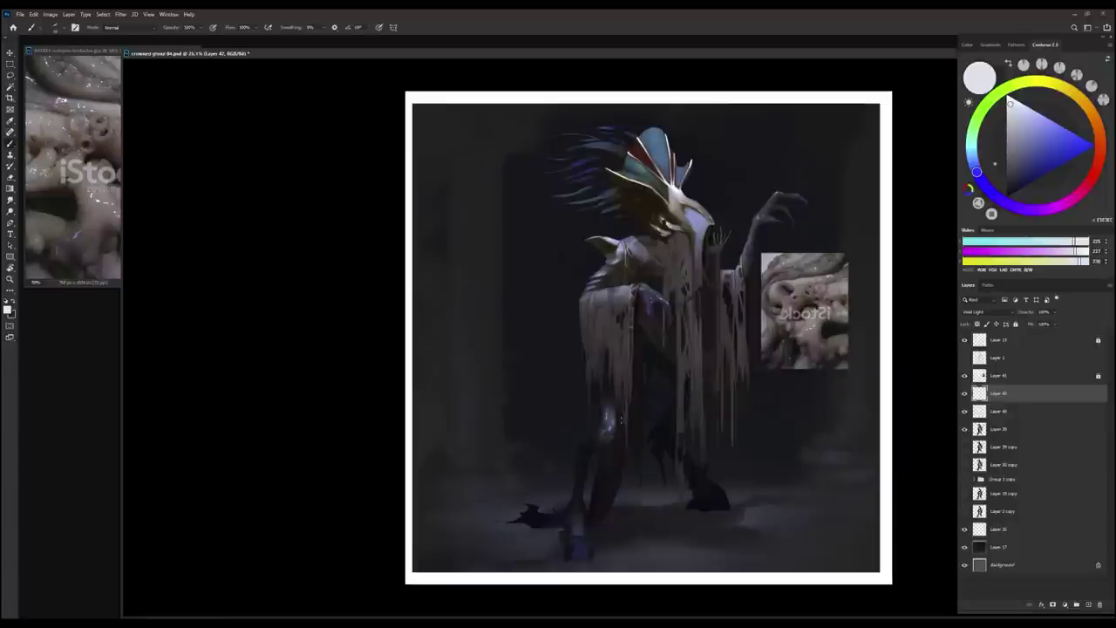
key(e)
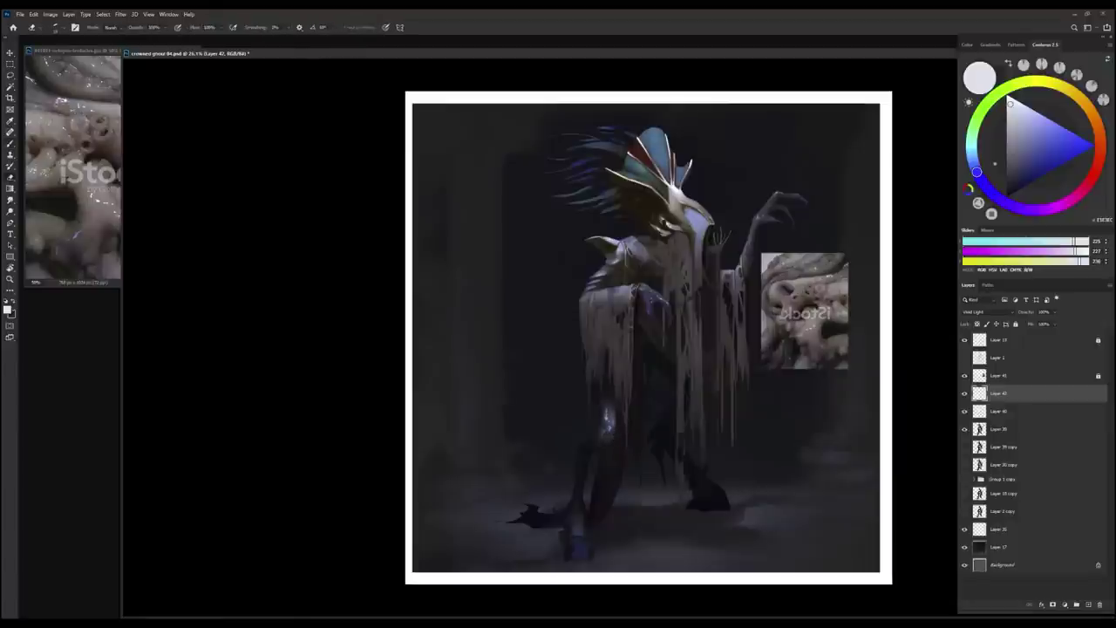
scroll(715, 488, down, 2)
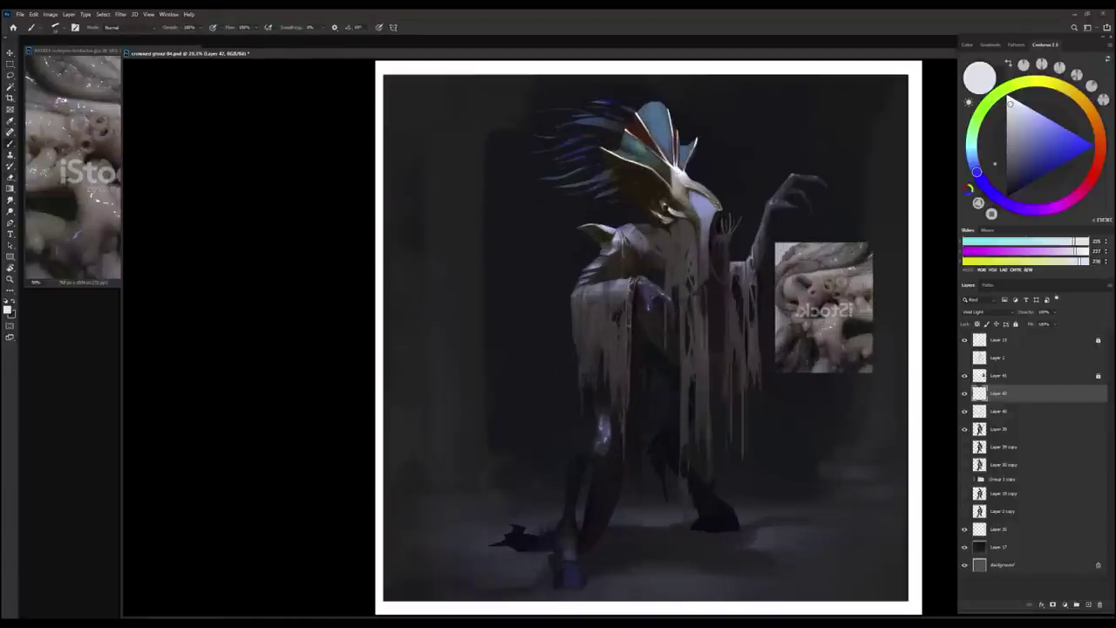
Refine the near-white wet specks on the raised hand and resting hand with the Brush and Eraser.
scroll(650, 311, up, 3)
scroll(650, 311, down, 2)
scroll(649, 311, up, 3)
key(b)
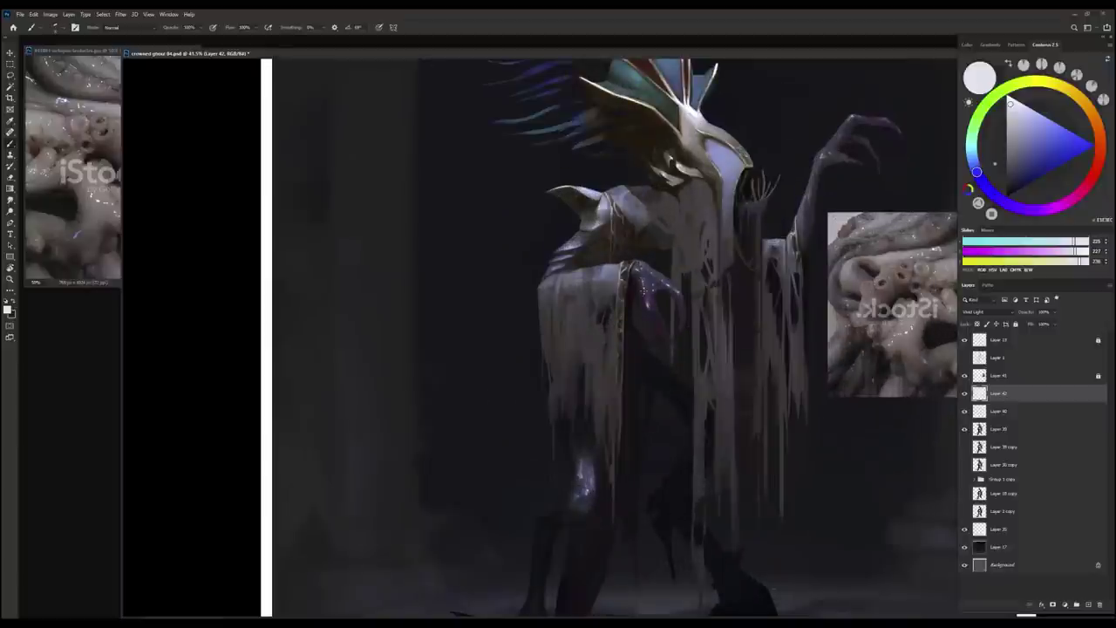
key(e)
scroll(663, 310, down, 2)
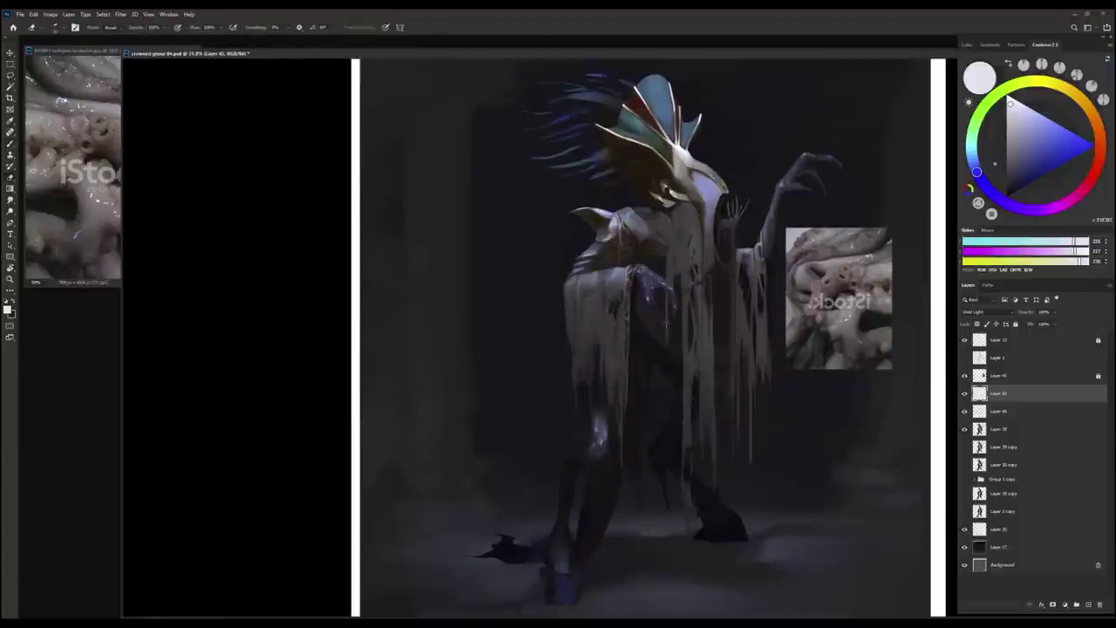
key(b)
key(e)
key(b)
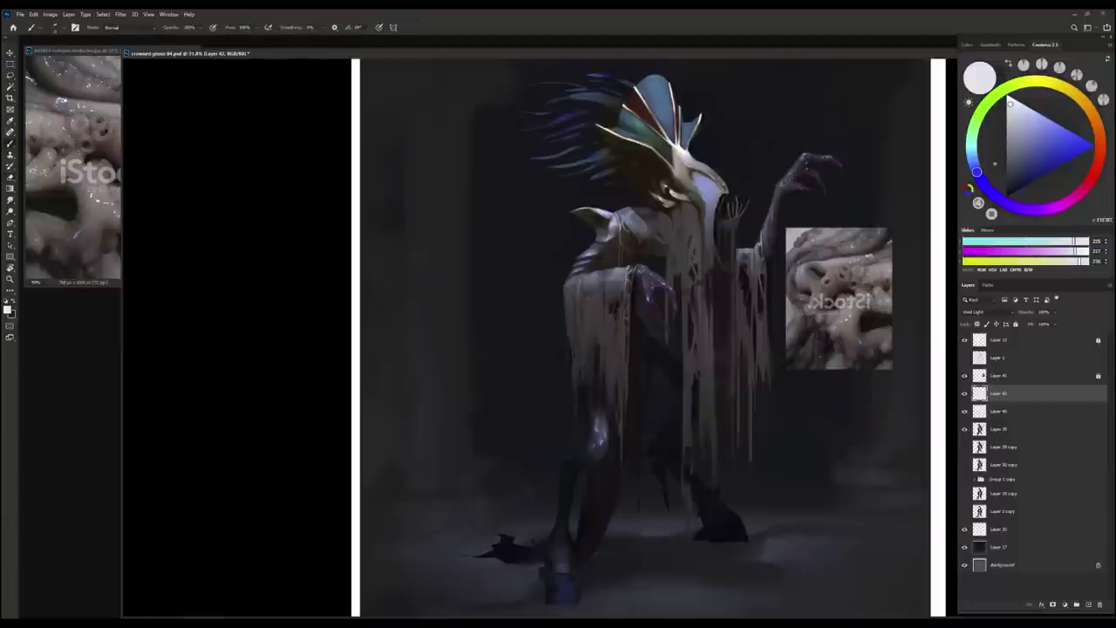
Lower the opacity of the upper Vivid Light layer and dab wet specks onto the front foot.
key(shift+Tab)
key(shift+Tab)
key(ctrl+minus)
key(ctrl+minus)
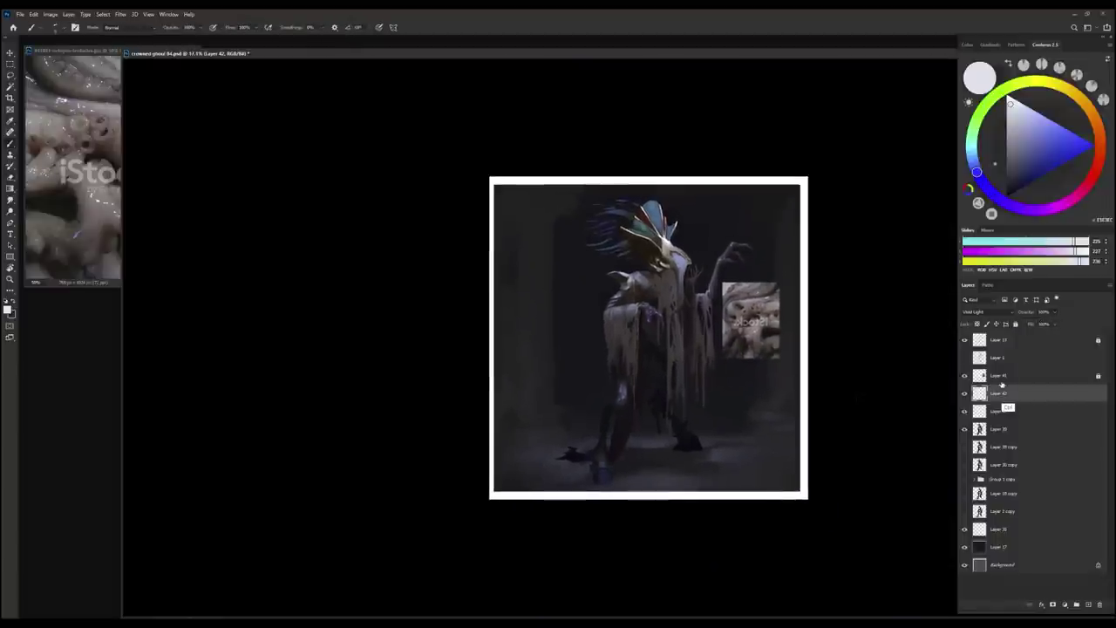
key(ctrl+plus)
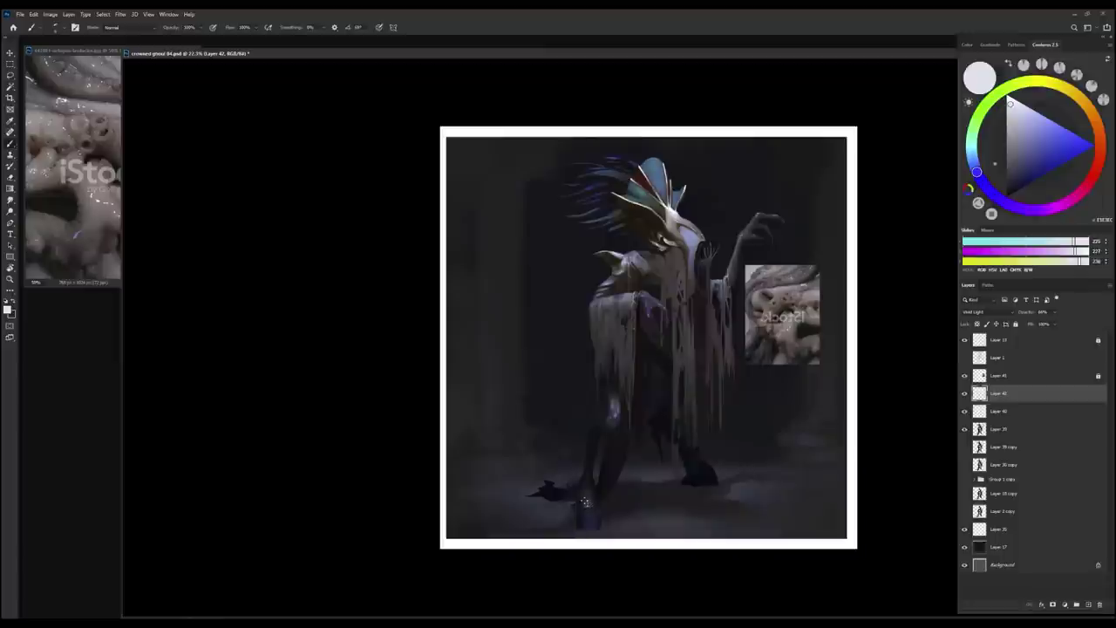
key(ctrl+minus)
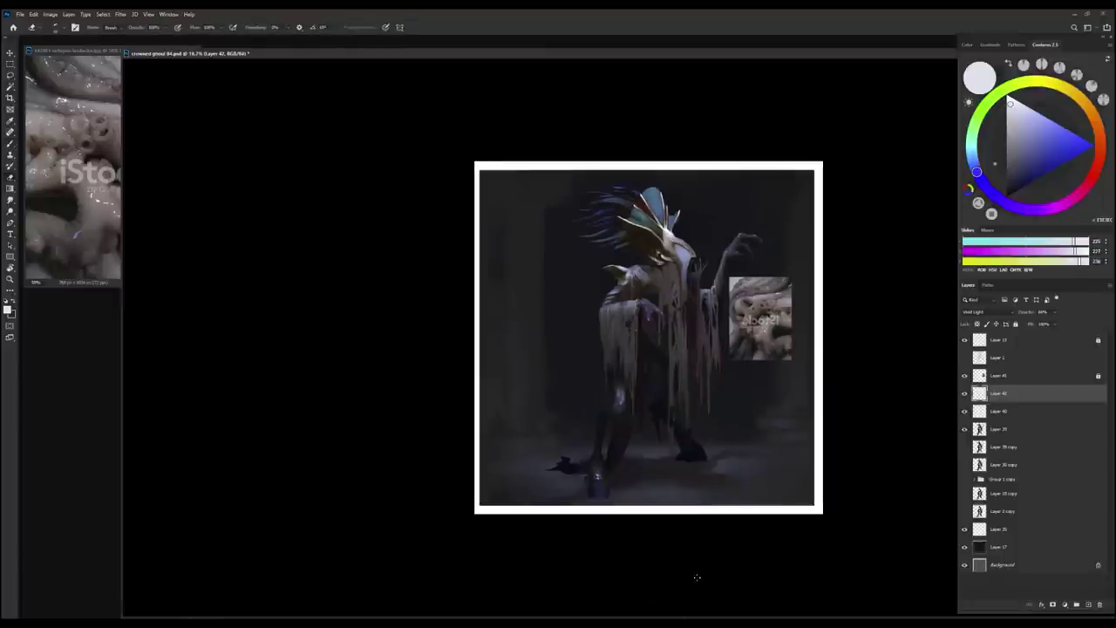
Flip the canvas horizontally and touch up the specks around the small bony prongs below the hood.
key(ctrl+shift+h)
key(e)
key(b)
scroll(642, 244, up, 5)
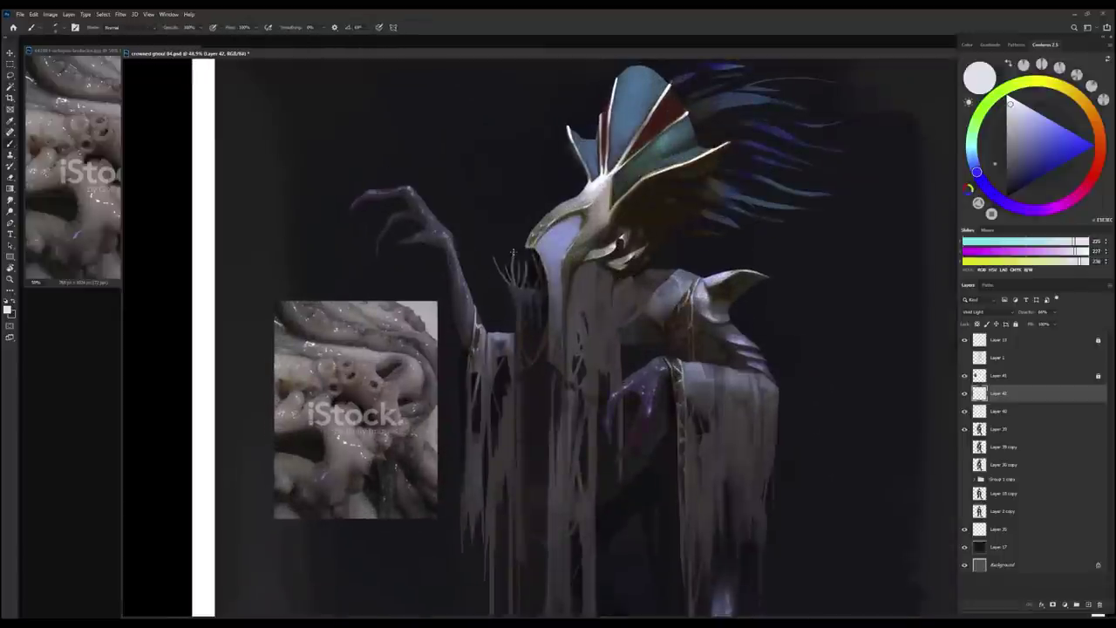
key(e)
key(b)
scroll(528, 290, up, 1)
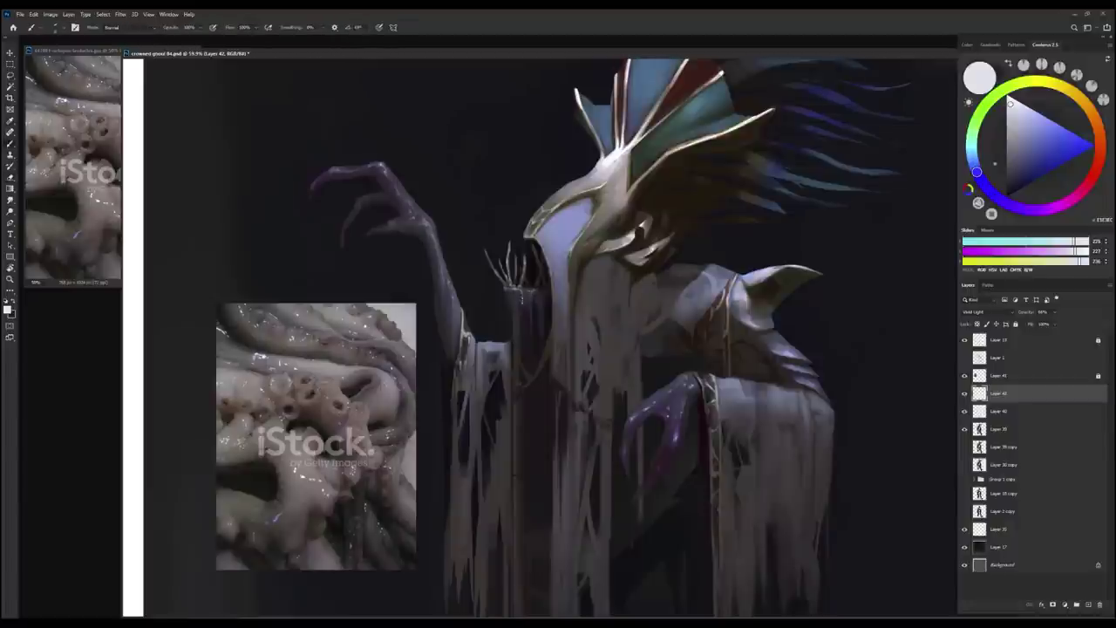
Dot near-white wet specks along the raised hand and its forearm, trimming them with the Eraser.
scroll(530, 293, up, 1)
key(b)
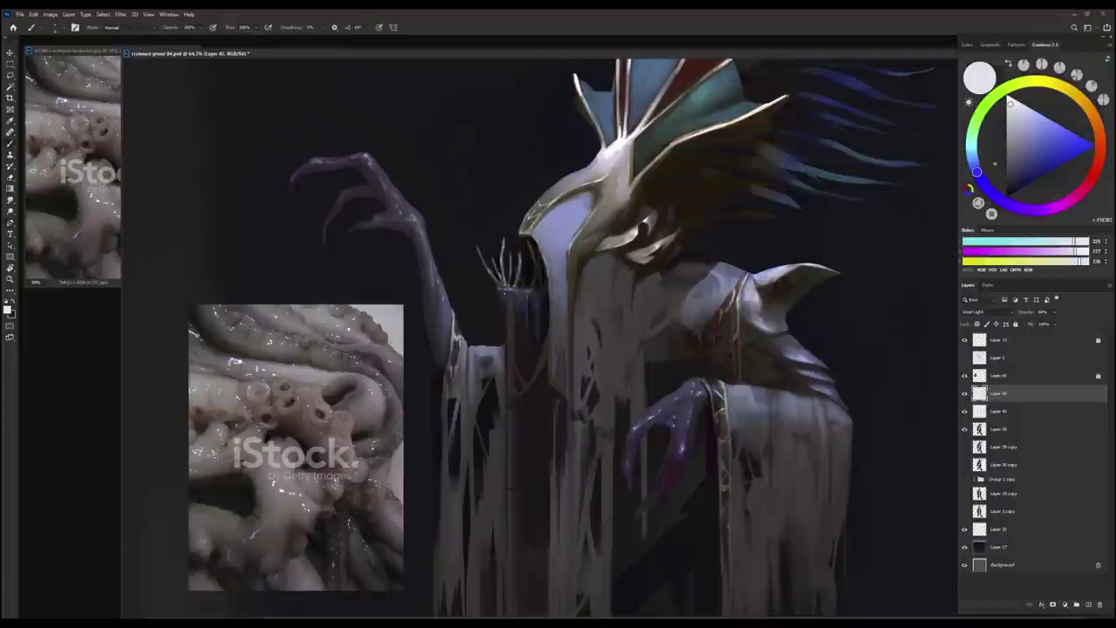
key(e)
key(b)
key(e)
key(b)
key(e)
scroll(541, 338, down, 1)
Flip the canvas back and add a new layer beneath the highlight layers for painting in a dark colour.
key(h)
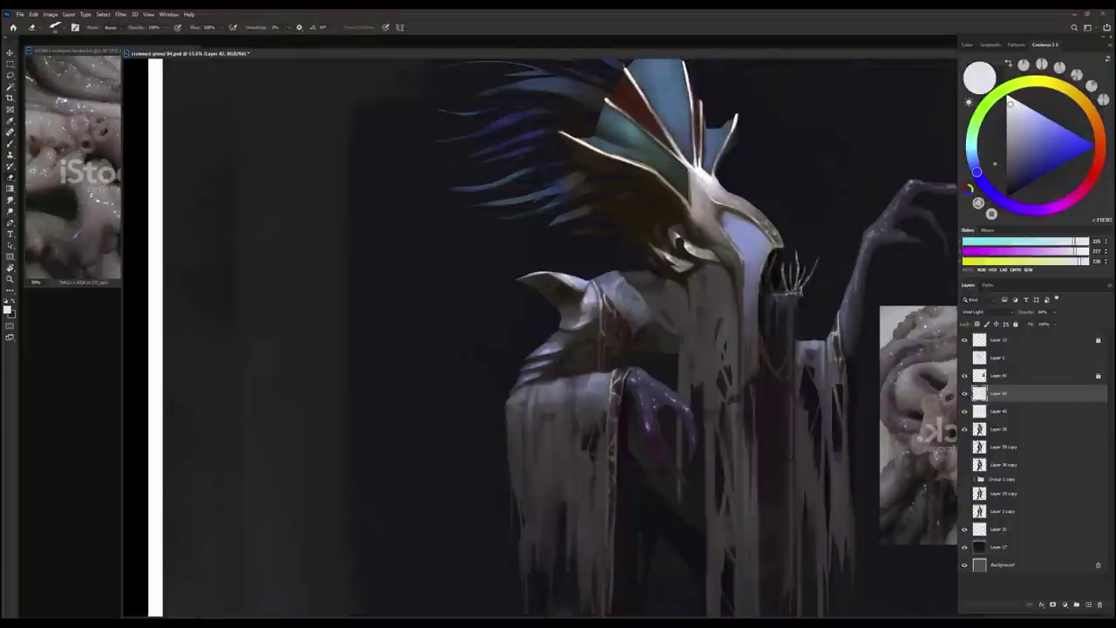
scroll(631, 350, down, 1)
scroll(631, 351, down, 1)
scroll(631, 350, up, 2)
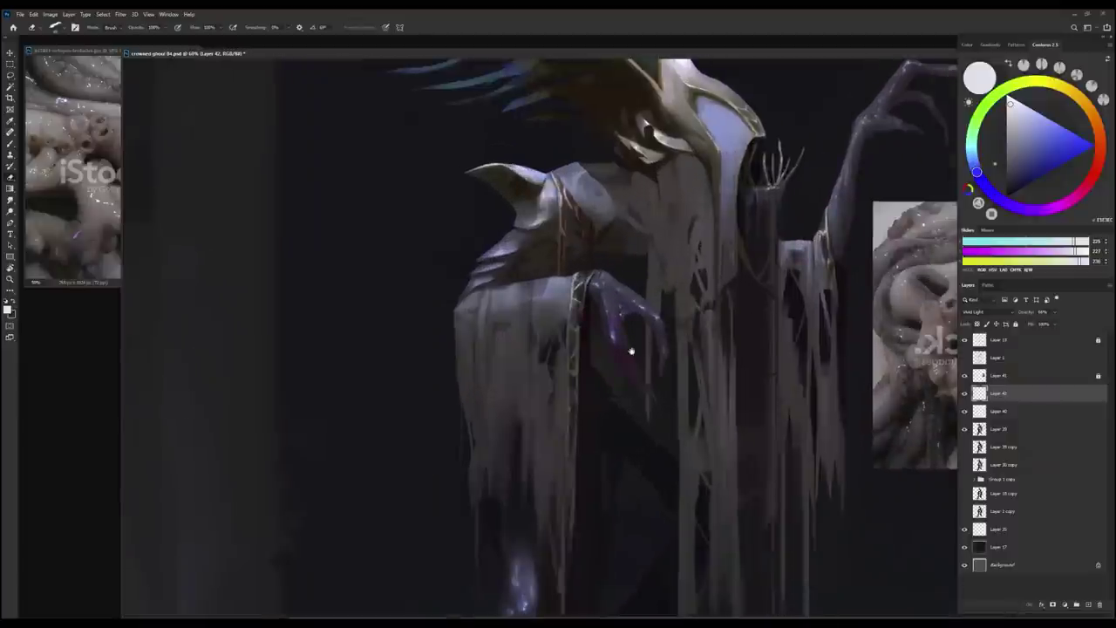
key(ctrl+shift+alt+n)
key(ctrl+[)
key(ctrl+[)
key(x)
key(b)
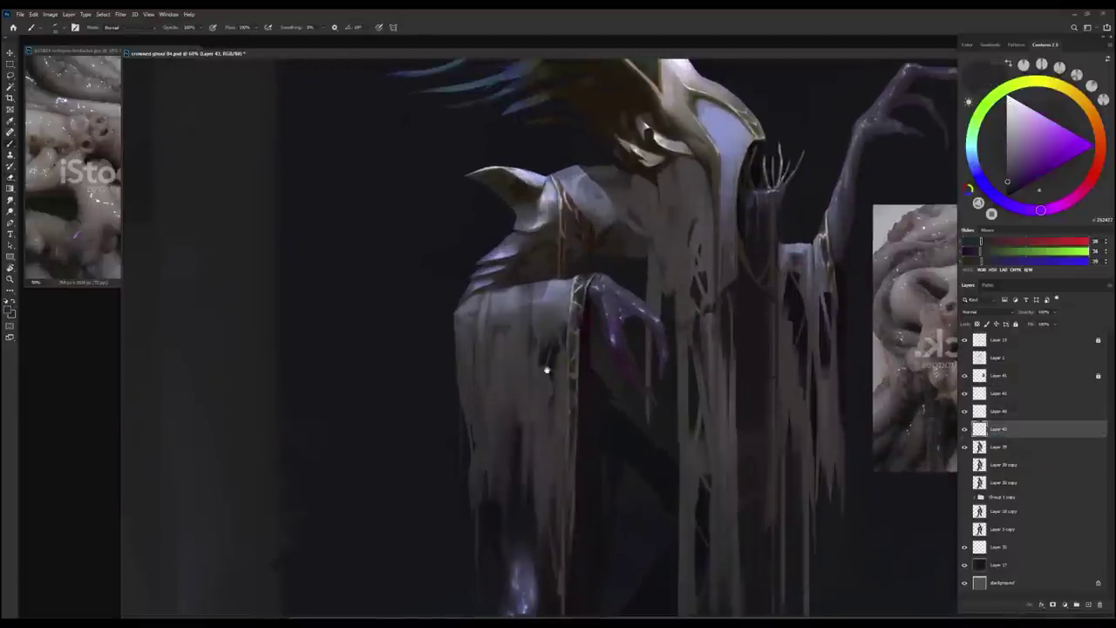
Paint dark spots on both hands, adjust them with Hue/Saturation and set the layer to Multiply.
key(f)
scroll(546, 370, up, 2)
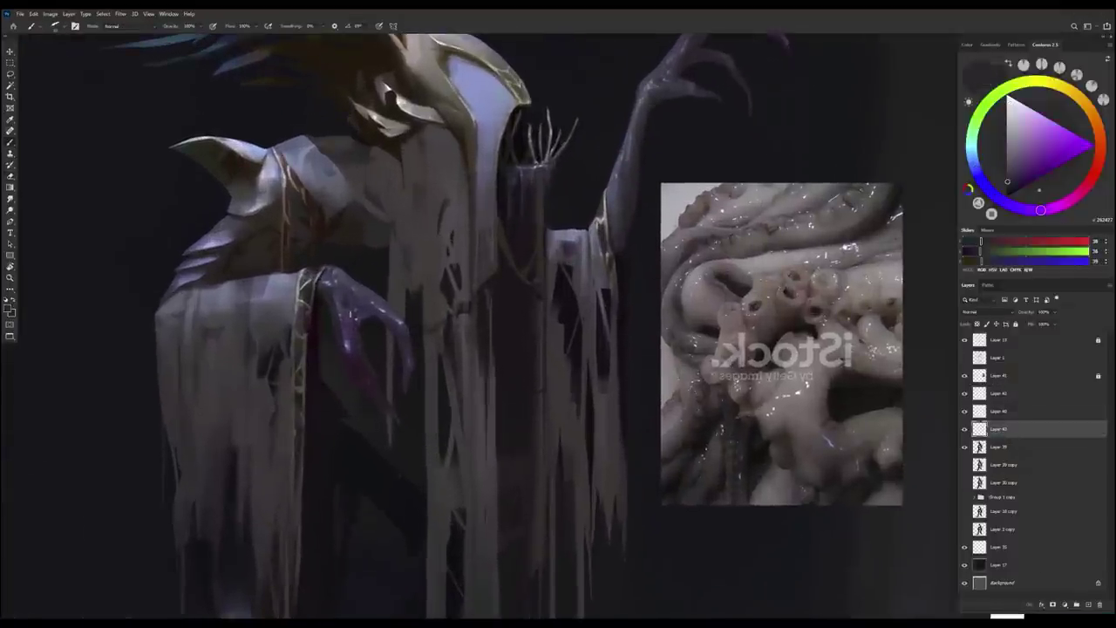
key(e)
key(b)
key(ctrl+u)
drag(841, 169, 869, 146)
key(Return)
key(b)
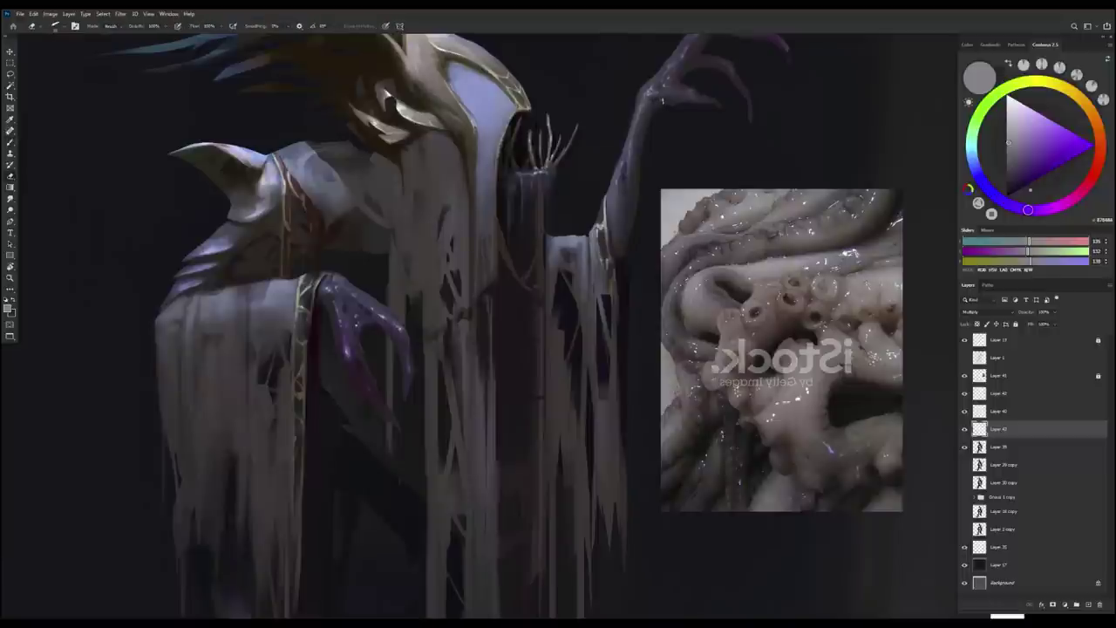
Paint grey Multiply spots onto the glossy knee and foot, cleaning them up with the Eraser.
drag(561, 324, 727, 132)
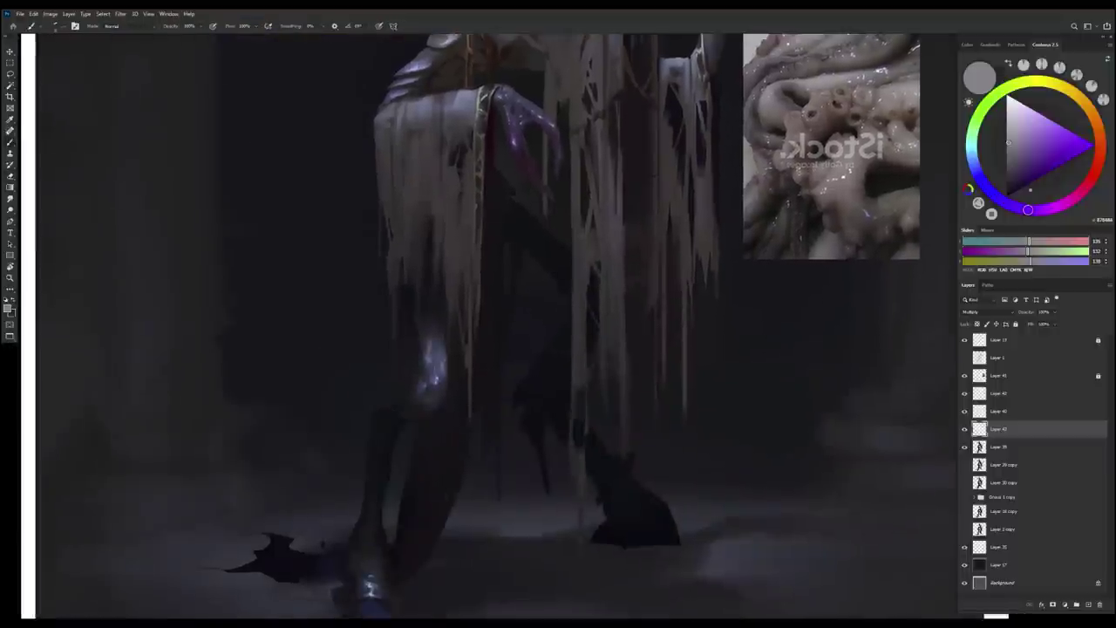
key(e)
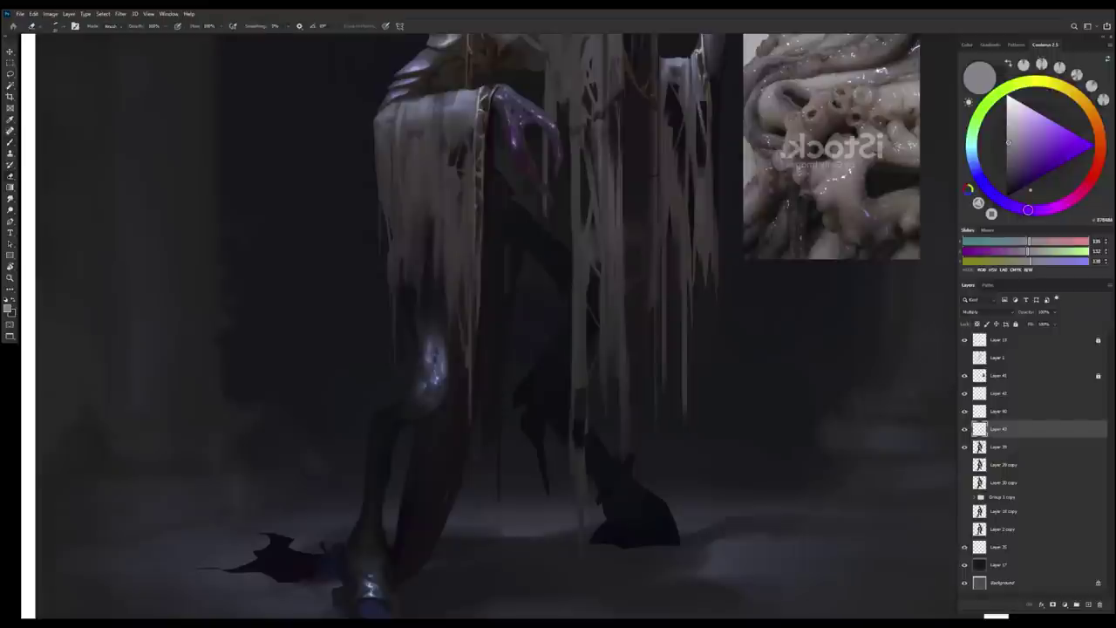
key(b)
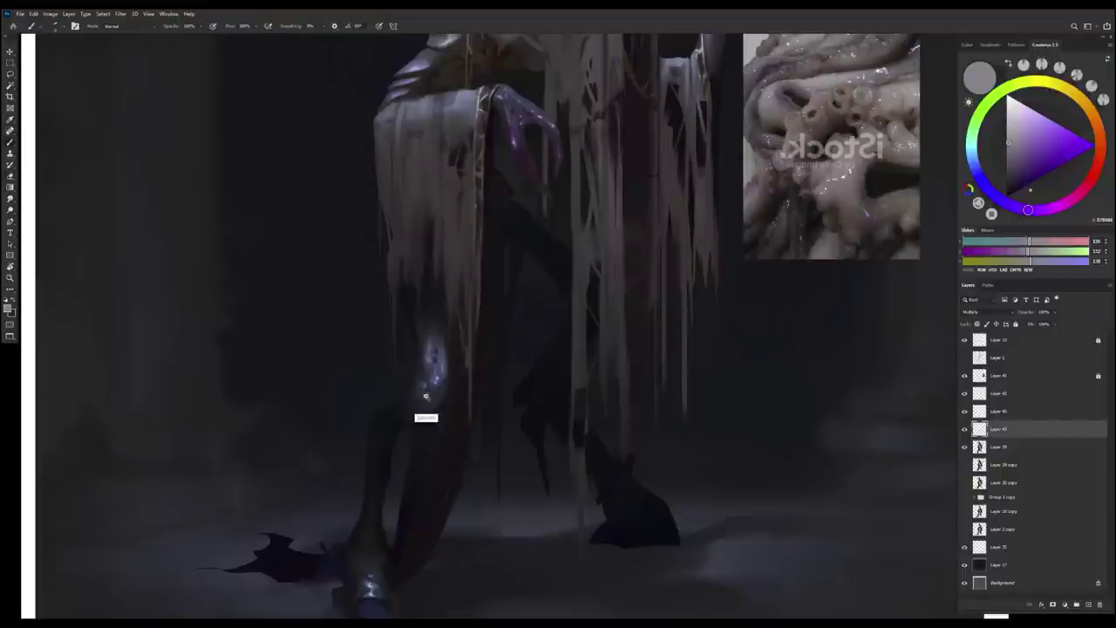
key(e)
scroll(425, 397, down, 3)
scroll(450, 391, up, 5)
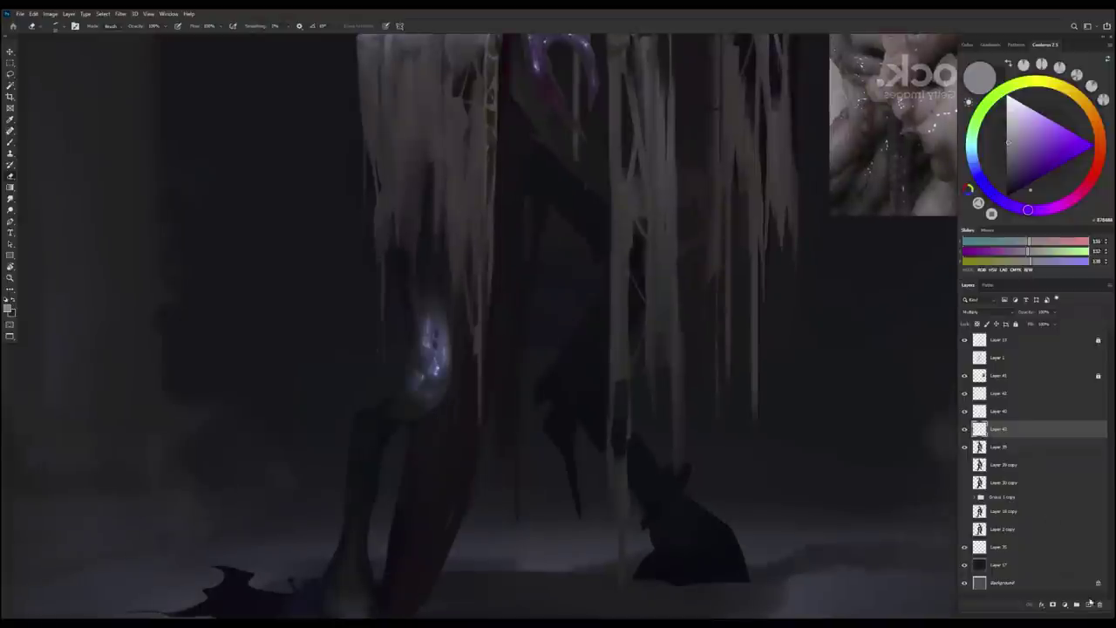
Add a new Normal layer and paint small pores on the knee with colours sampled from its highlights.
click(1089, 602)
key(b)
alt+click(441, 368)
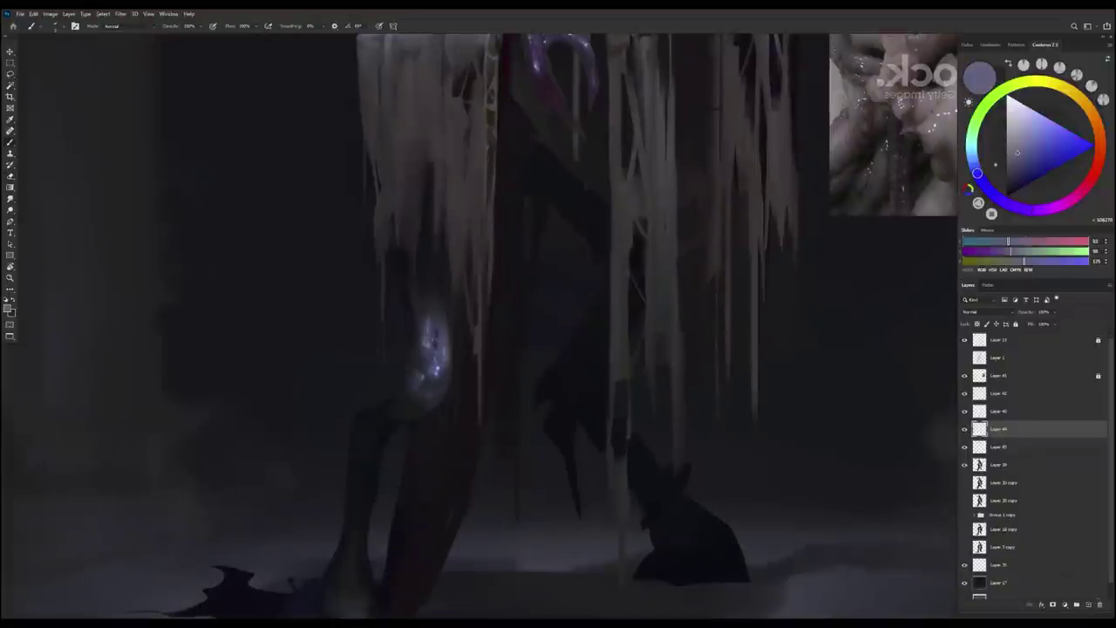
alt+click(436, 368)
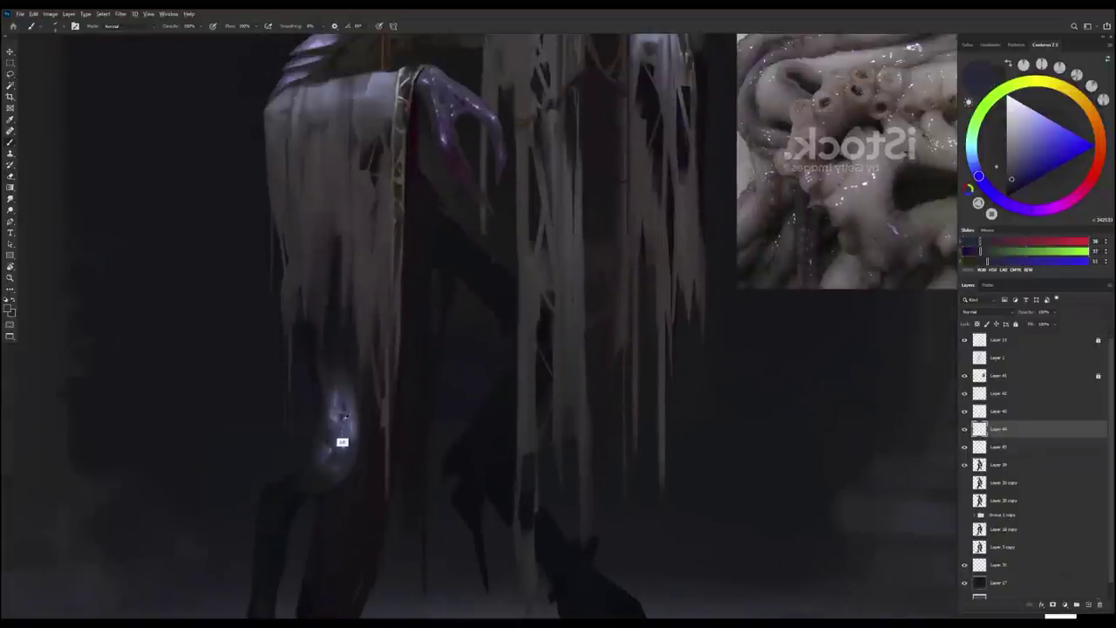
alt+click(342, 419)
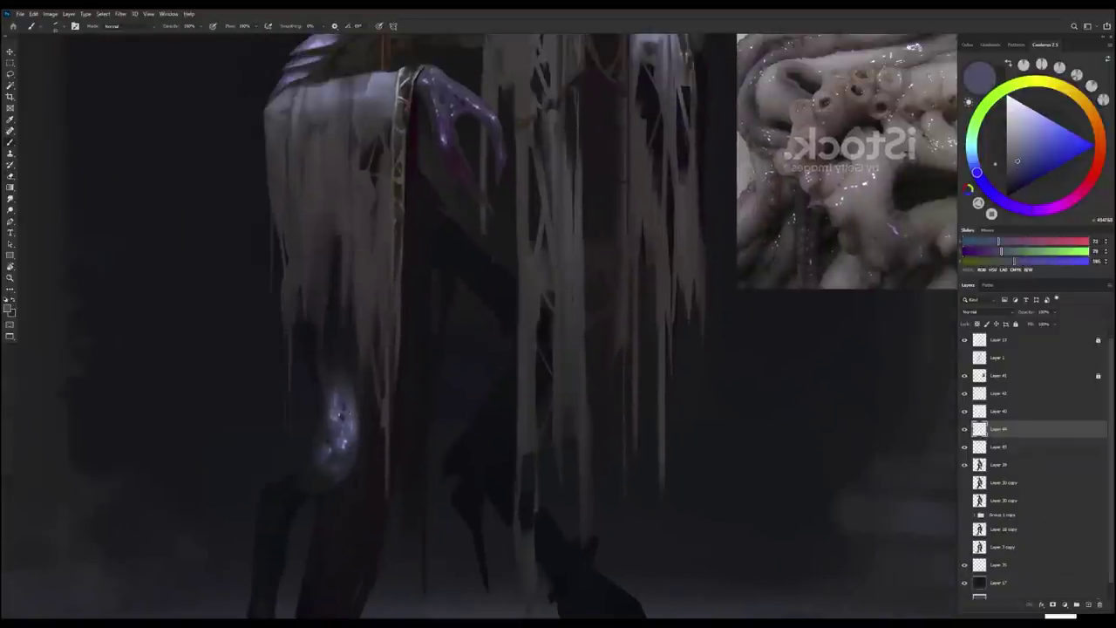
alt+click(328, 445)
alt+click(328, 445)
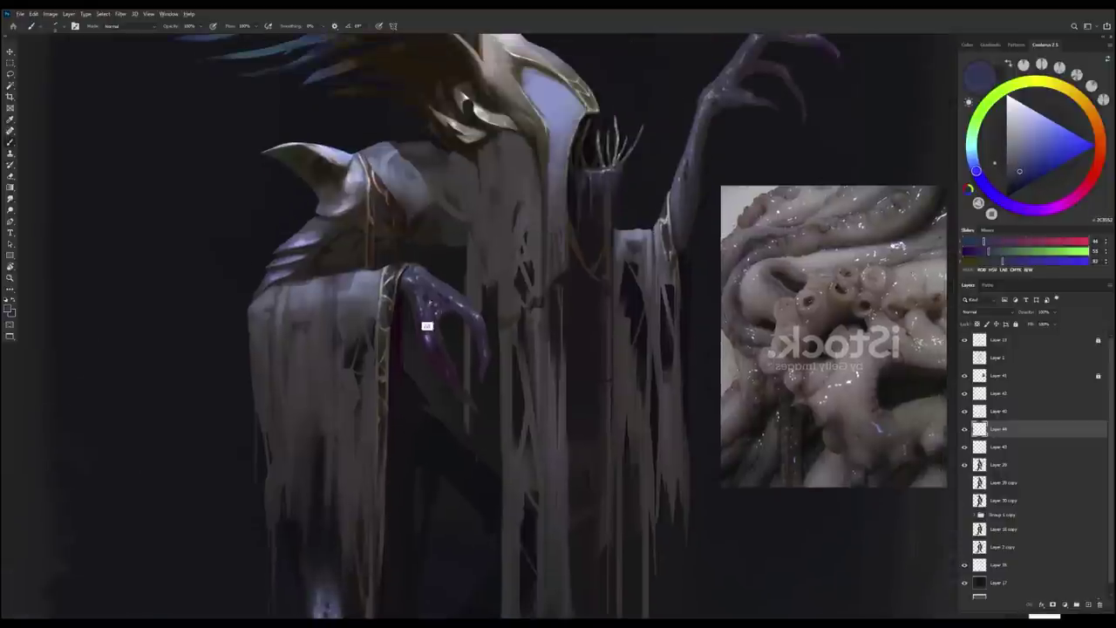
Paint pores onto the resting hand and raised hand with purple-grey tones sampled from their skin.
alt+click(428, 319)
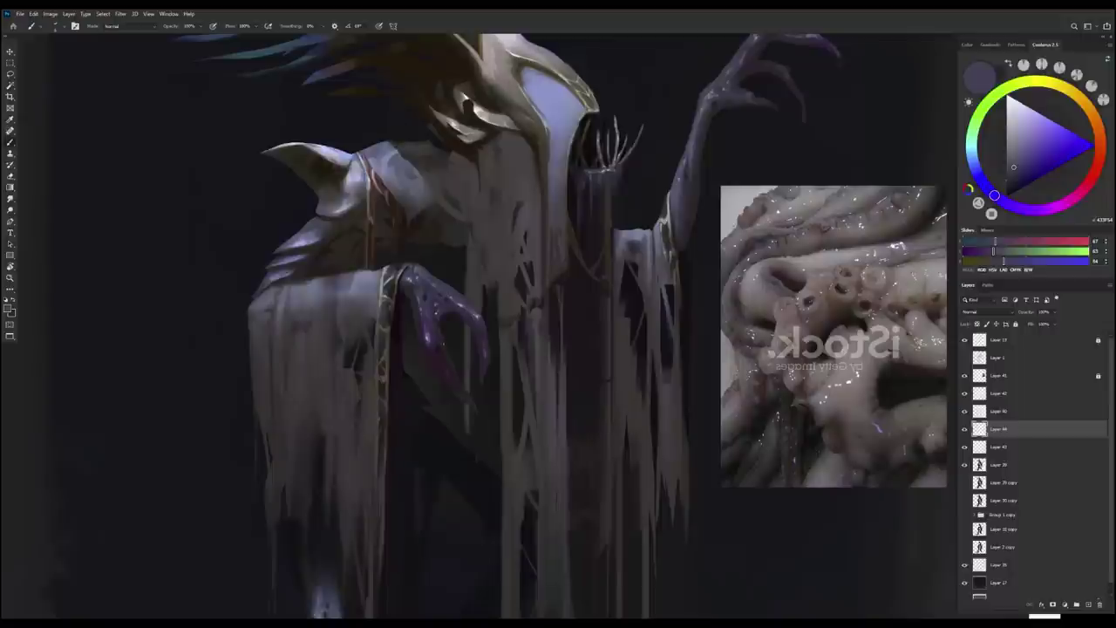
alt+click(435, 354)
alt+click(591, 294)
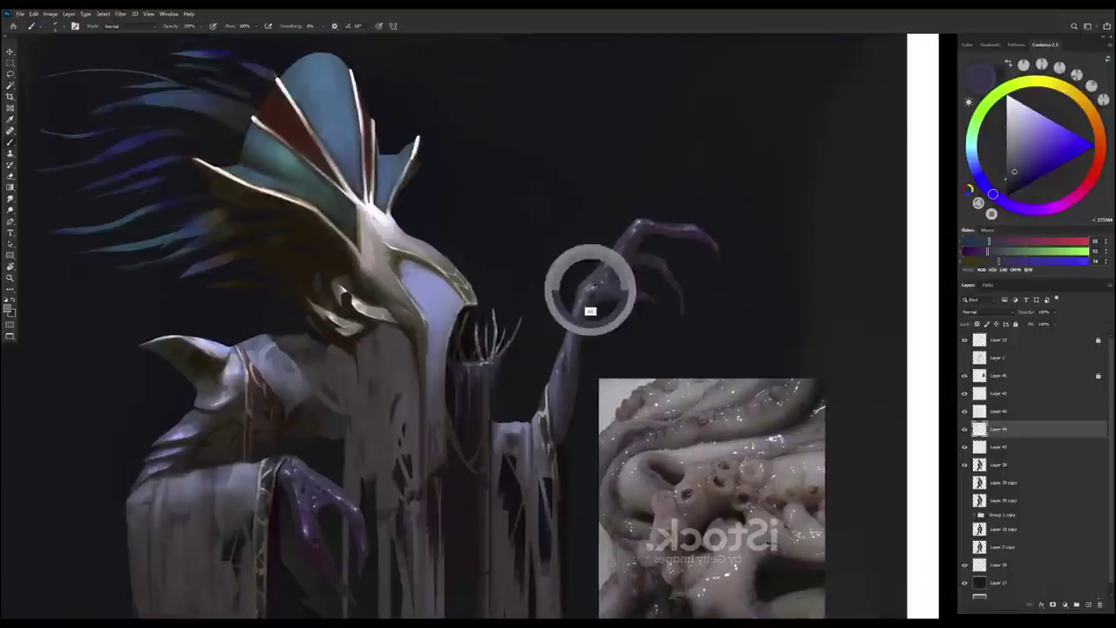
alt+click(593, 319)
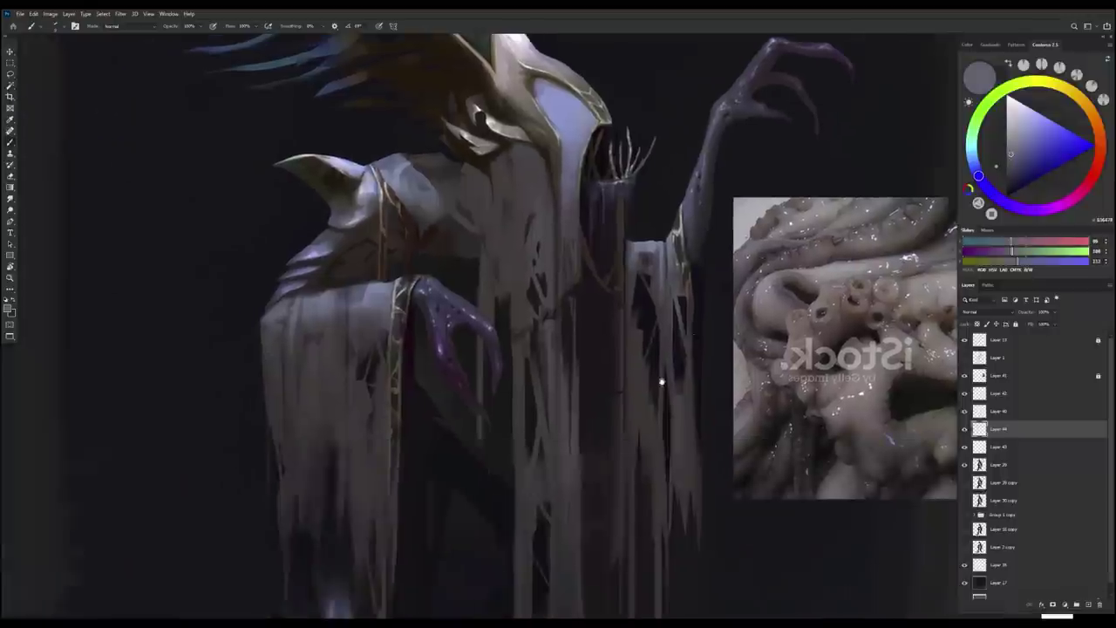
Sample a light grey from the isolated lower Vivid Light layer and paint highlights around the pores on both hands.
click(981, 413)
alt+click(965, 411)
alt+click(448, 323)
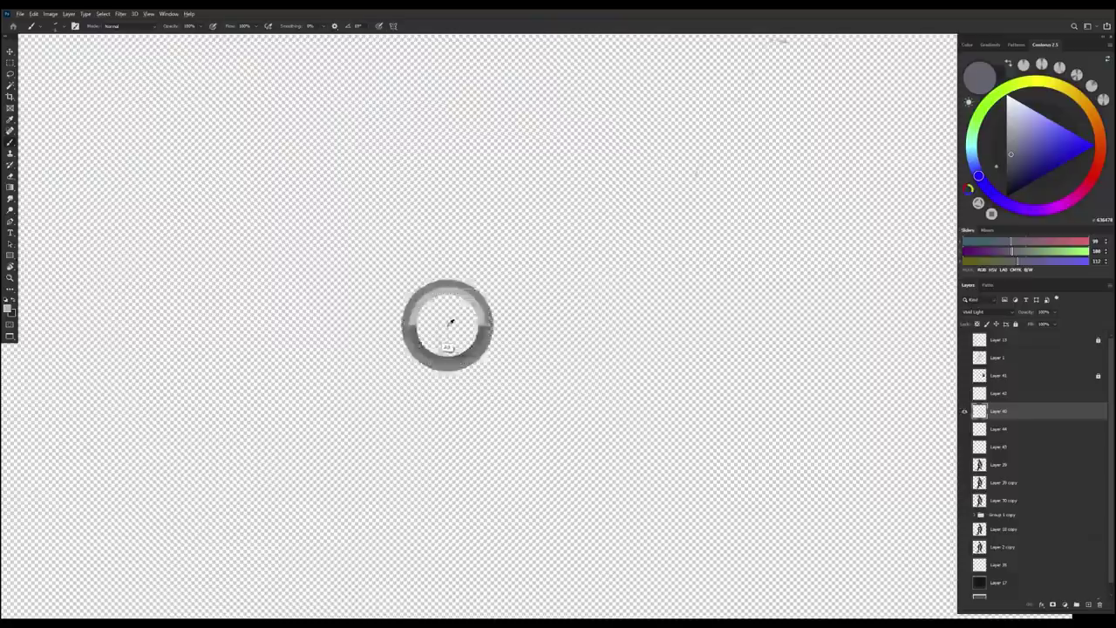
alt+click(965, 411)
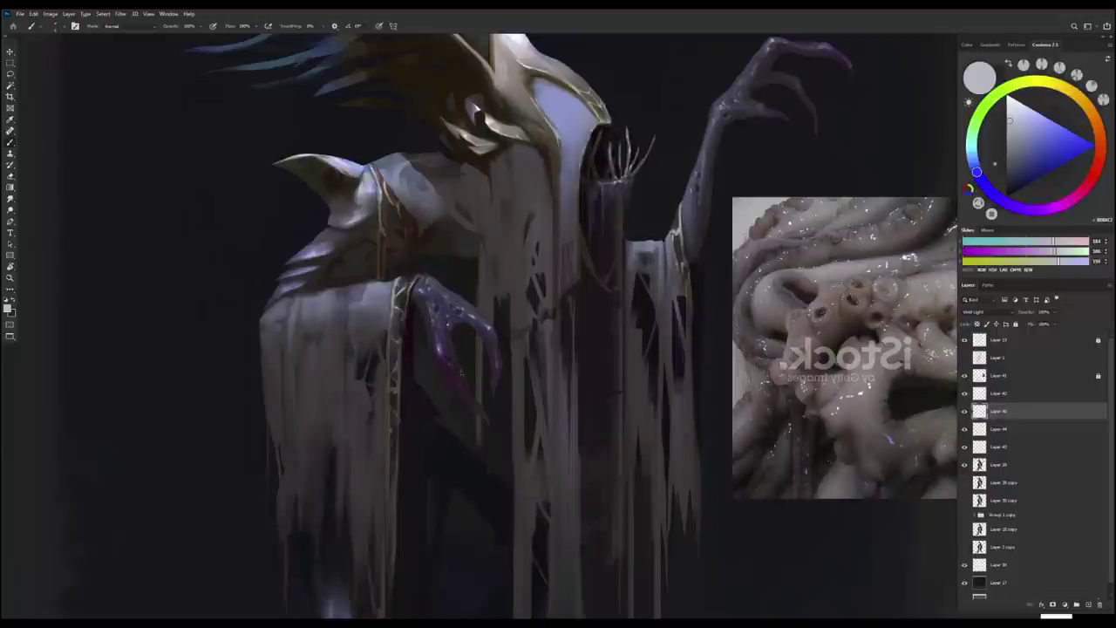
drag(500, 472, 452, 586)
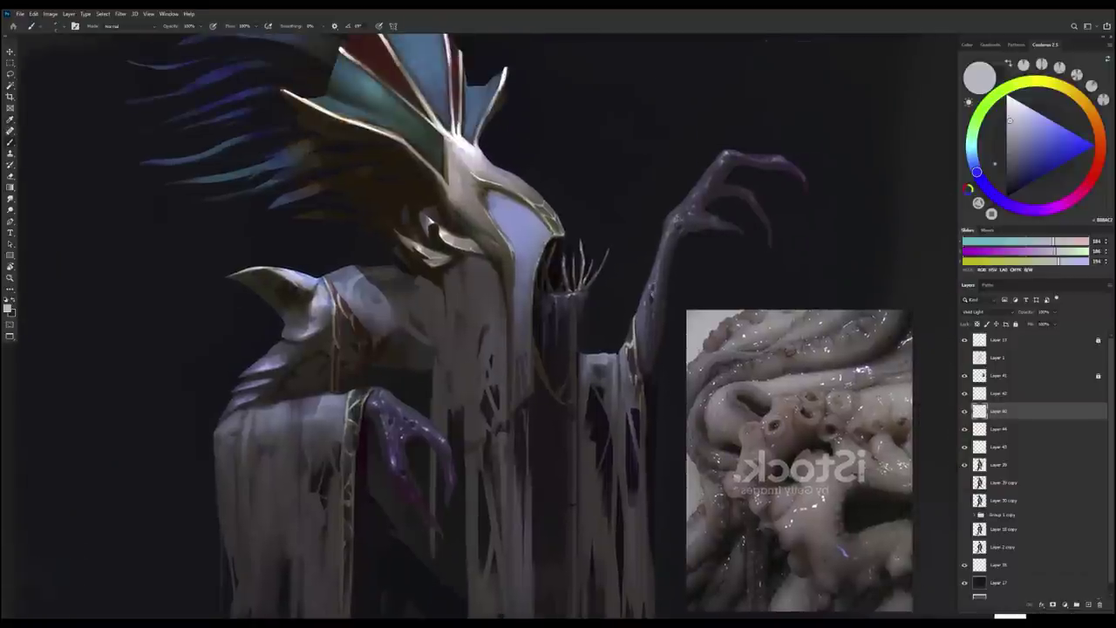
drag(683, 225, 756, 52)
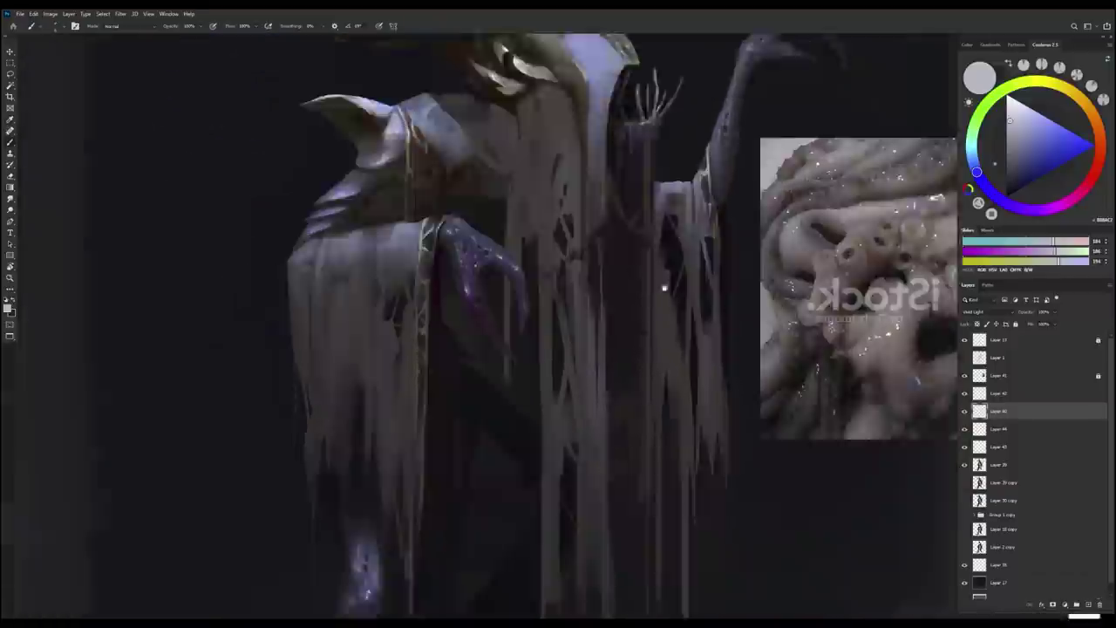
drag(611, 436, 721, 164)
Resample the light grey from the isolated lower Vivid Light layer and brighten the pores on the knee and foot.
alt+click(563, 529)
alt+click(965, 411)
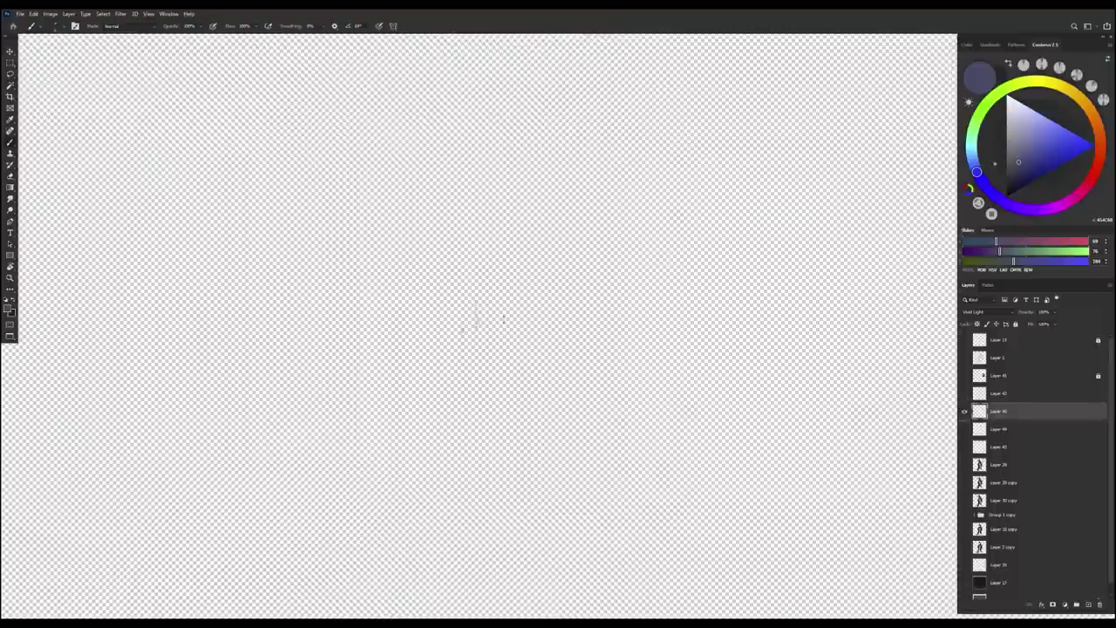
alt+click(475, 297)
alt+click(965, 410)
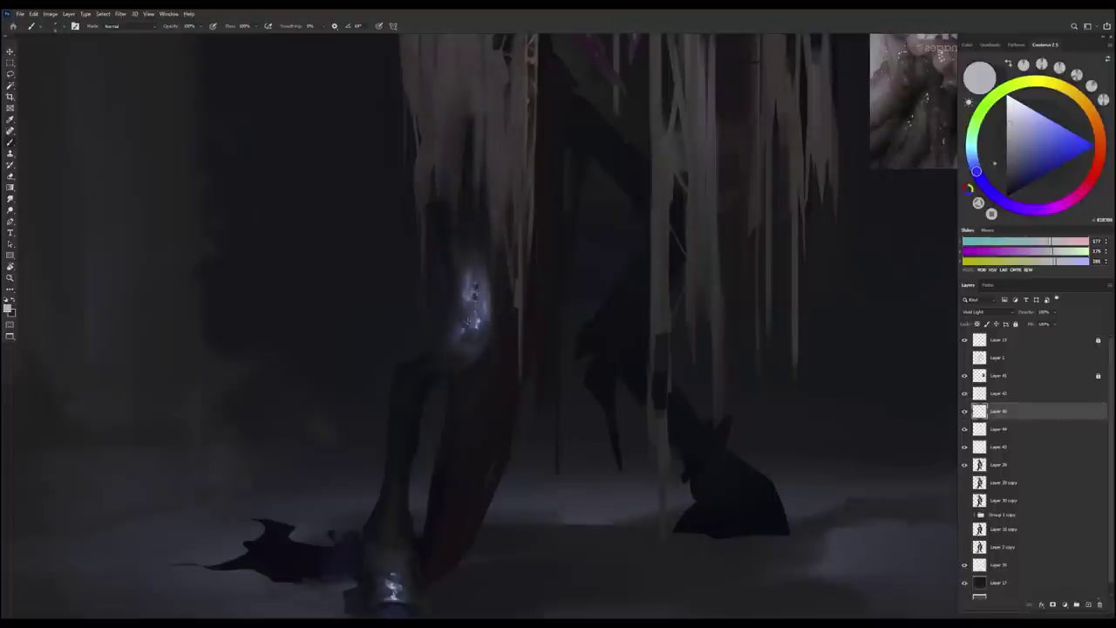
Sample near-white from the isolated upper Vivid Light layer and dab wet specks around the pores on both hands.
key(ctrl+0)
click(999, 393)
alt+click(965, 393)
alt+click(965, 393)
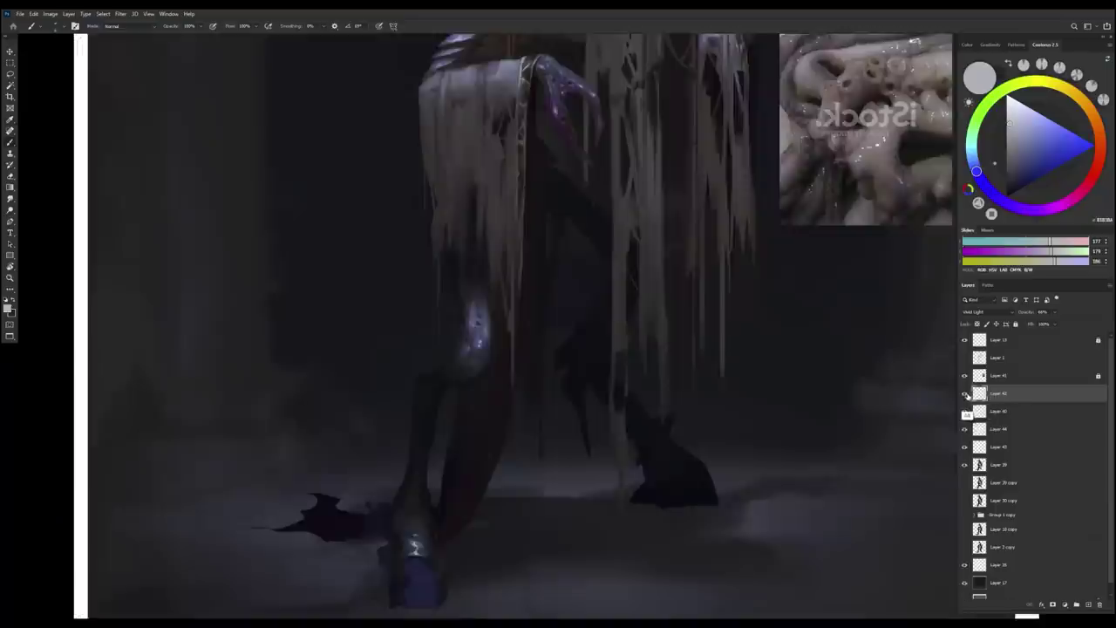
alt+click(965, 393)
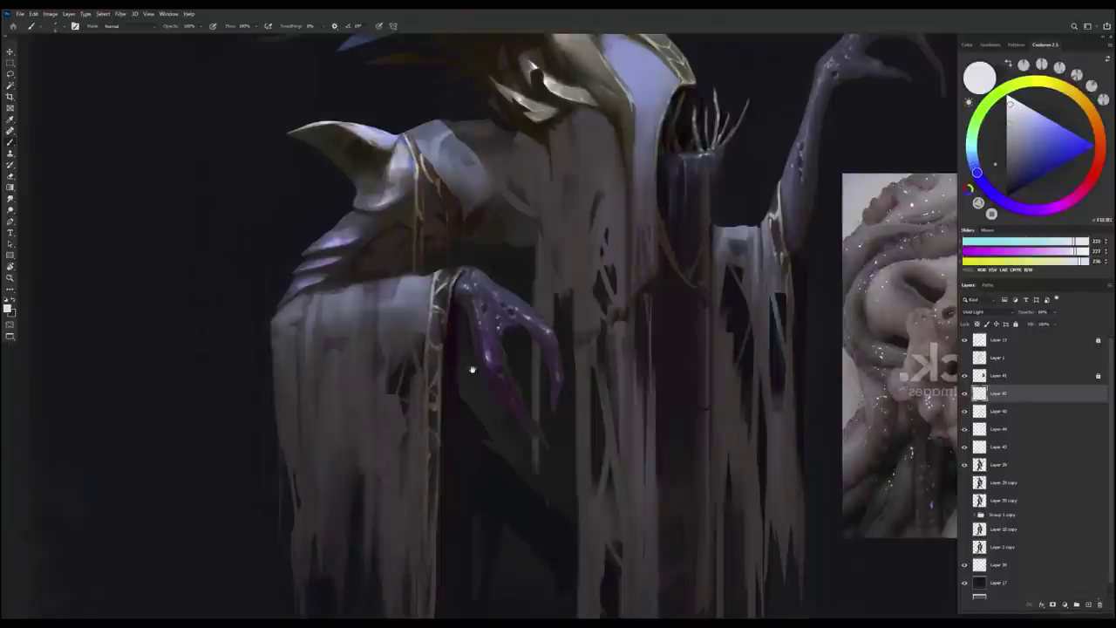
drag(472, 370, 445, 323)
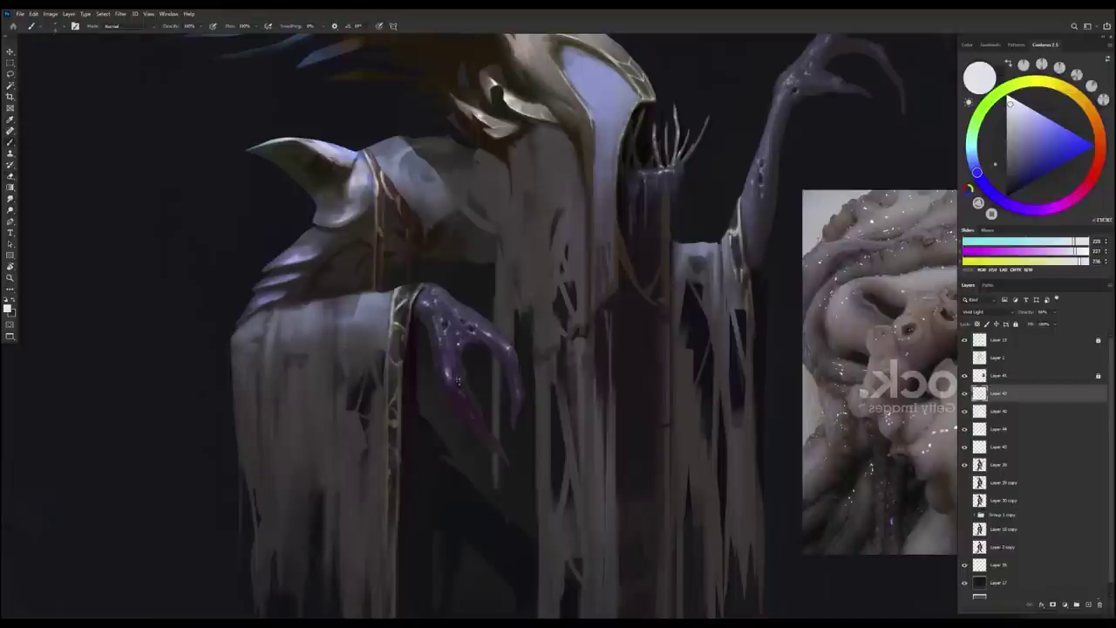
scroll(457, 381, up, 2)
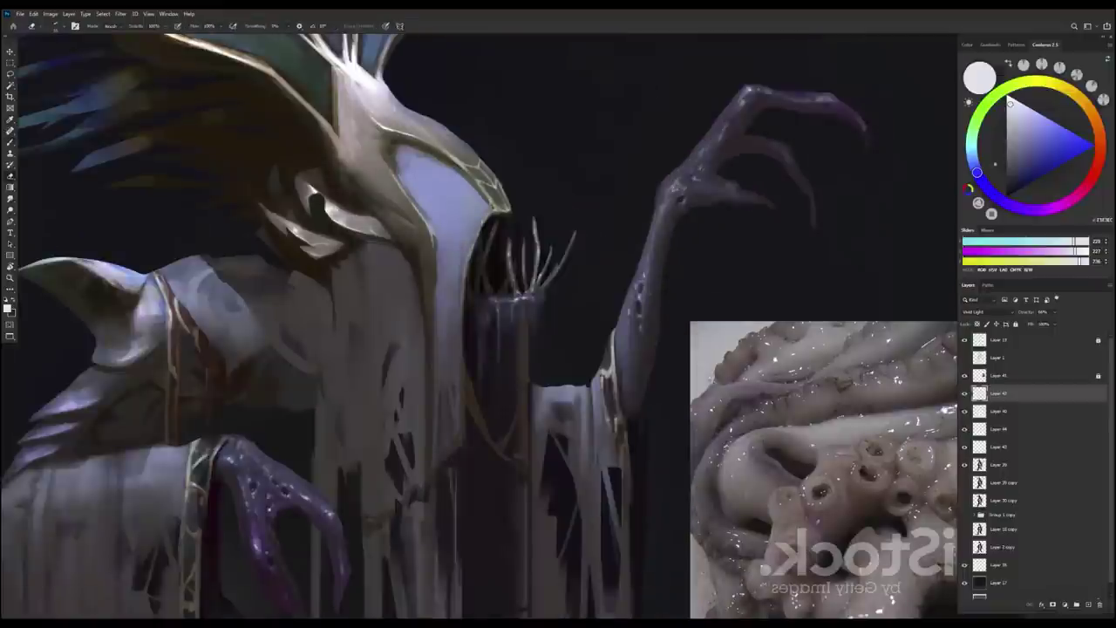
Clean up the wet specks on the raised hand and dab near-white specks around the pores on the knee.
key(e)
scroll(680, 201, down, 4)
key(b)
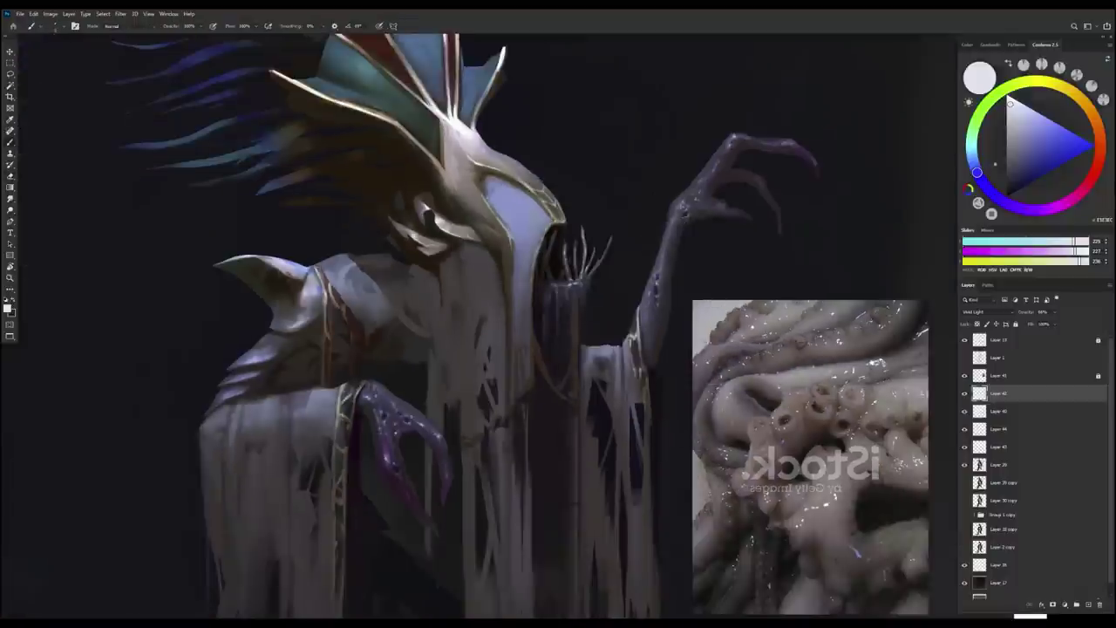
scroll(474, 331, up, 8)
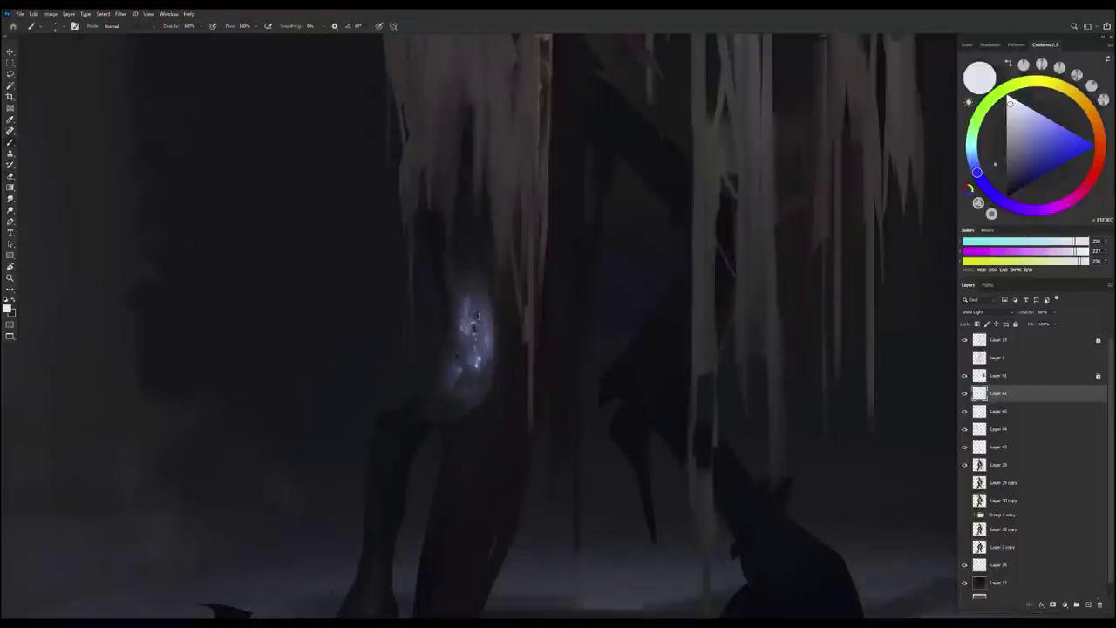
scroll(473, 324, down, 6)
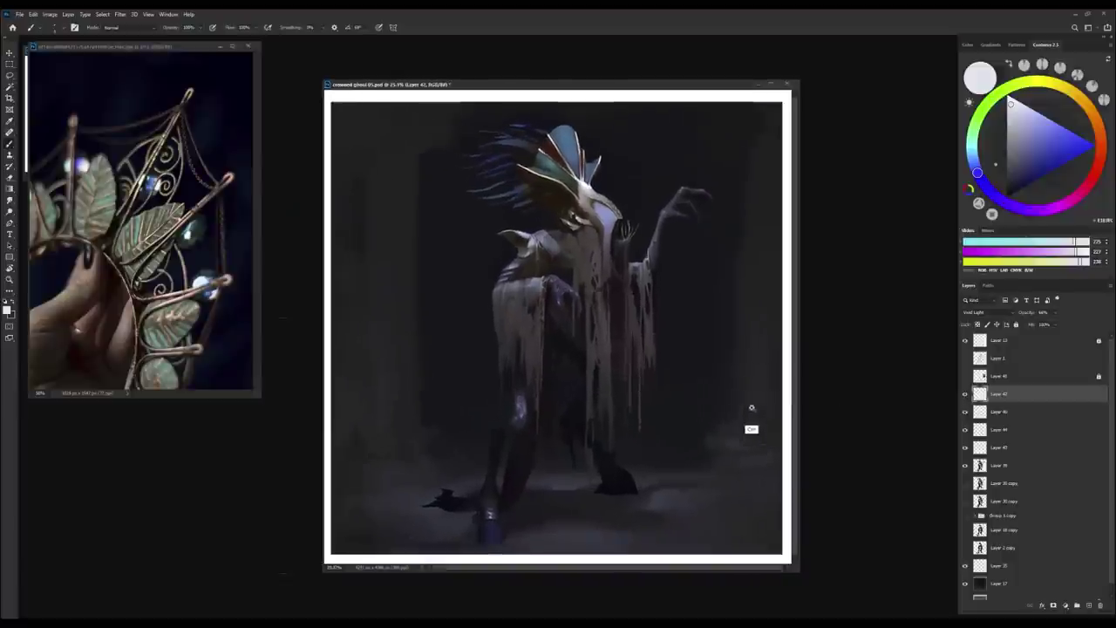
Darken the Vivid Light specks layer by lowering its lightness with Hue/Saturation.
key(l)
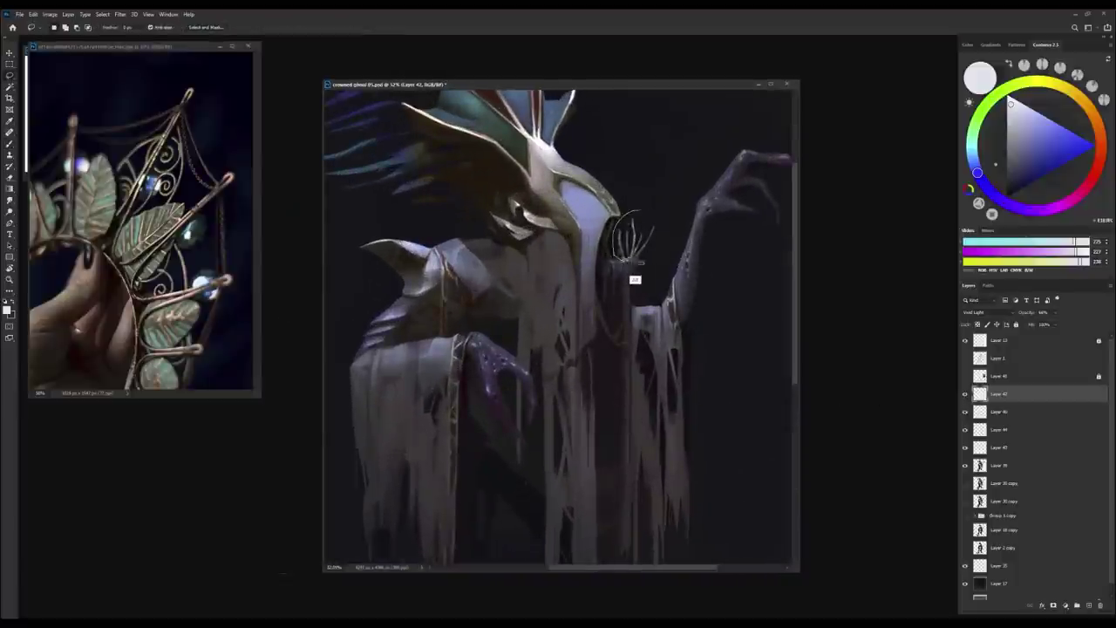
key(ctrl+u)
drag(841, 168, 830, 171)
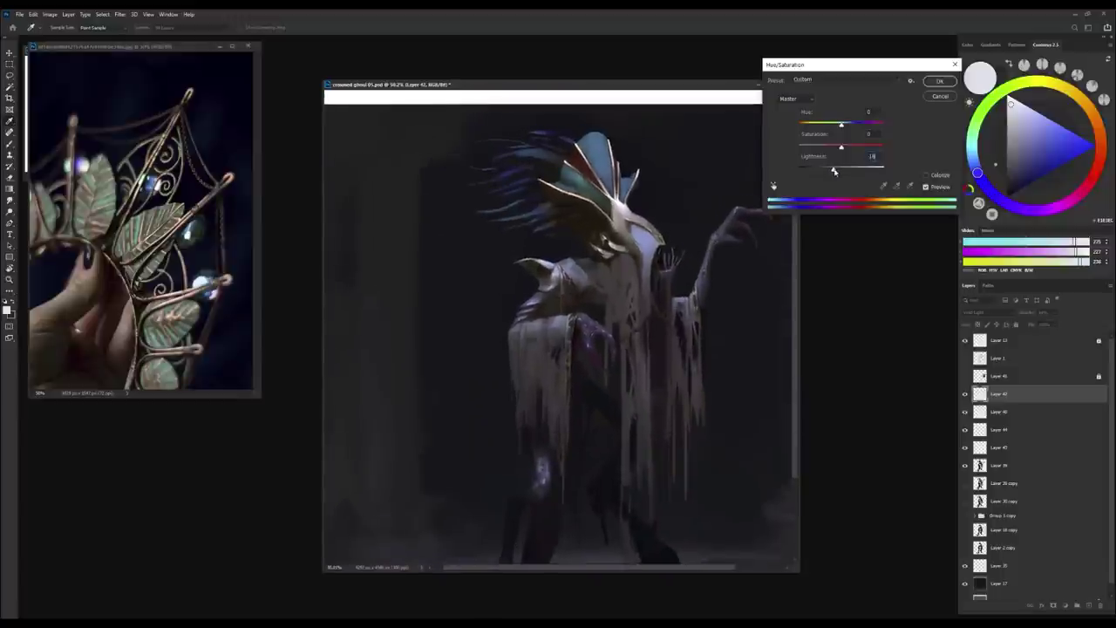
key(Return)
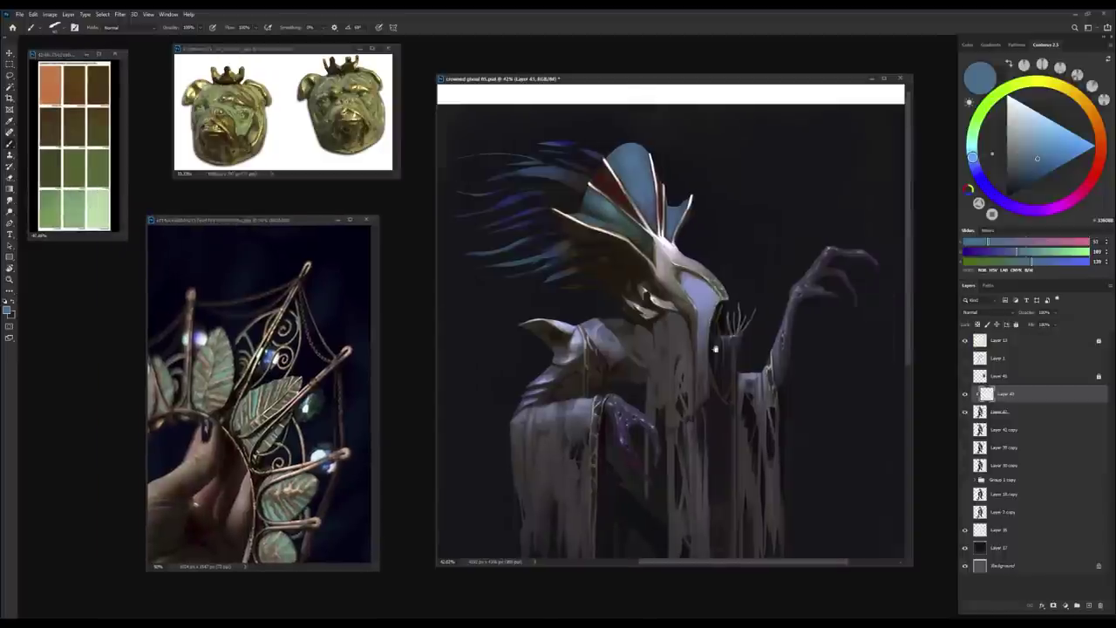
Sample copper orange and olive brown from the colour chart and paint a metallic streak down the crest's tall central fin.
click(1024, 264)
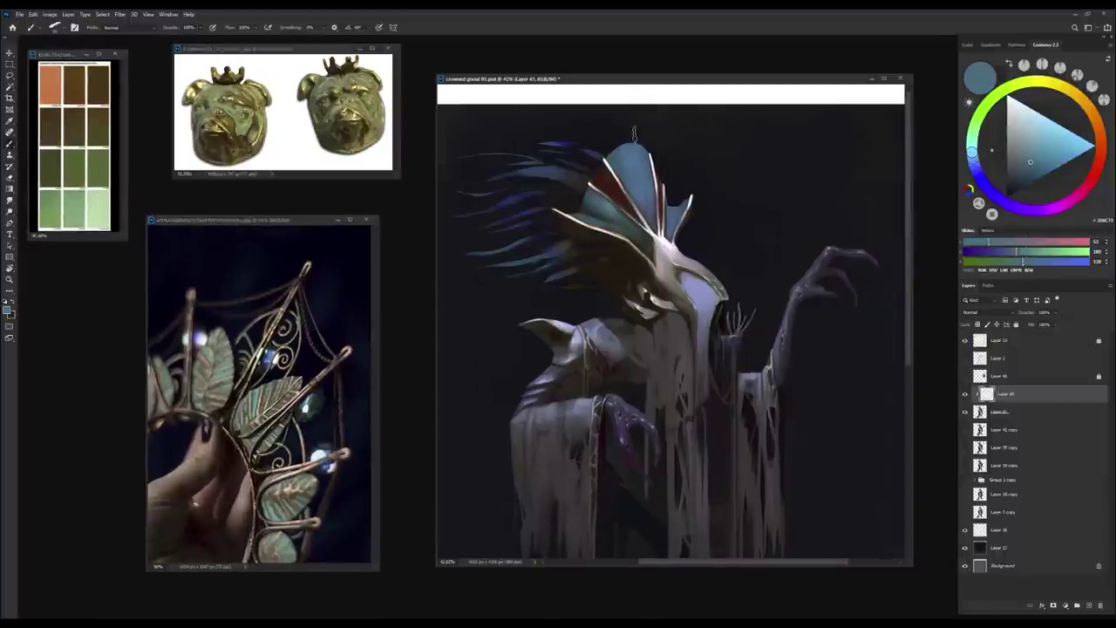
alt+click(56, 89)
drag(638, 155, 638, 173)
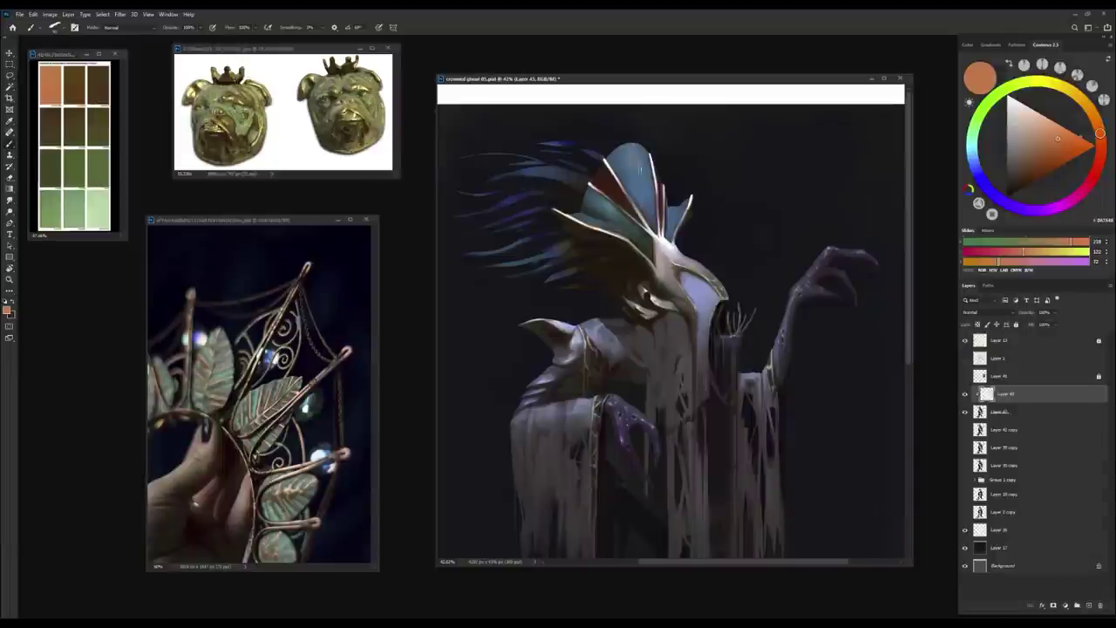
alt+click(98, 168)
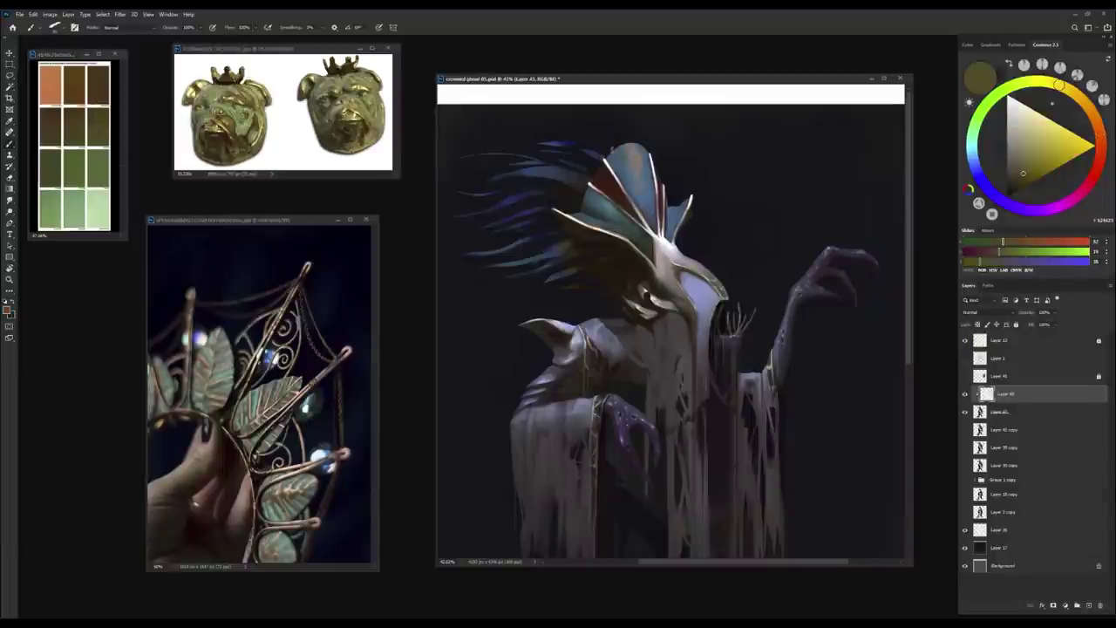
alt+click(635, 187)
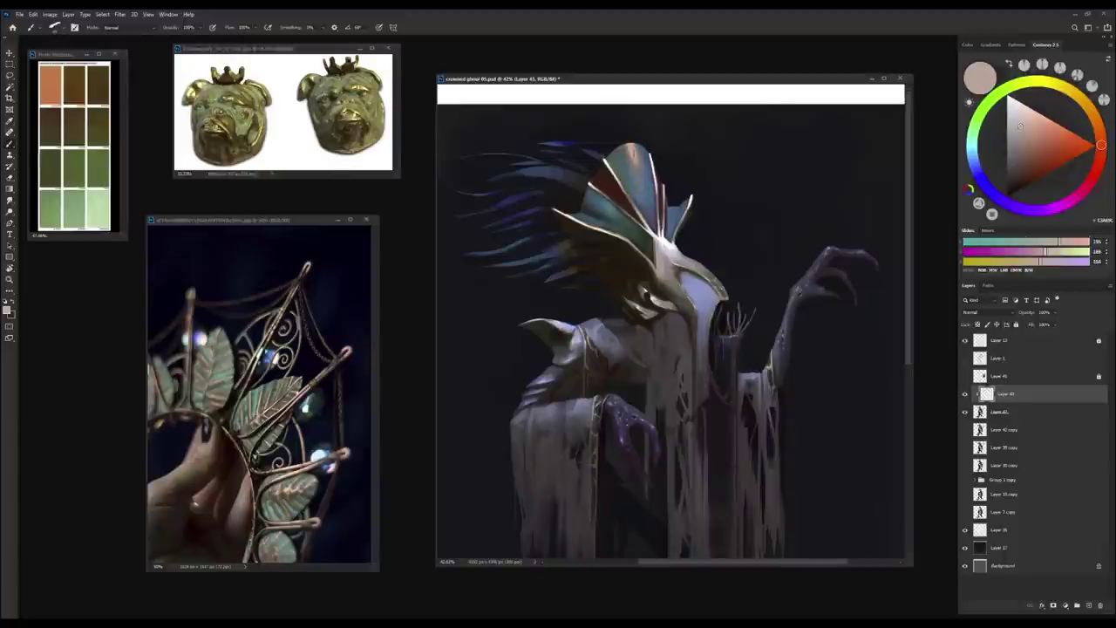
Blend the central fin's upper half using its own pinkish and grey tones plus brown and olive green from the colour chart.
alt+click(635, 166)
alt+click(637, 157)
alt+click(641, 143)
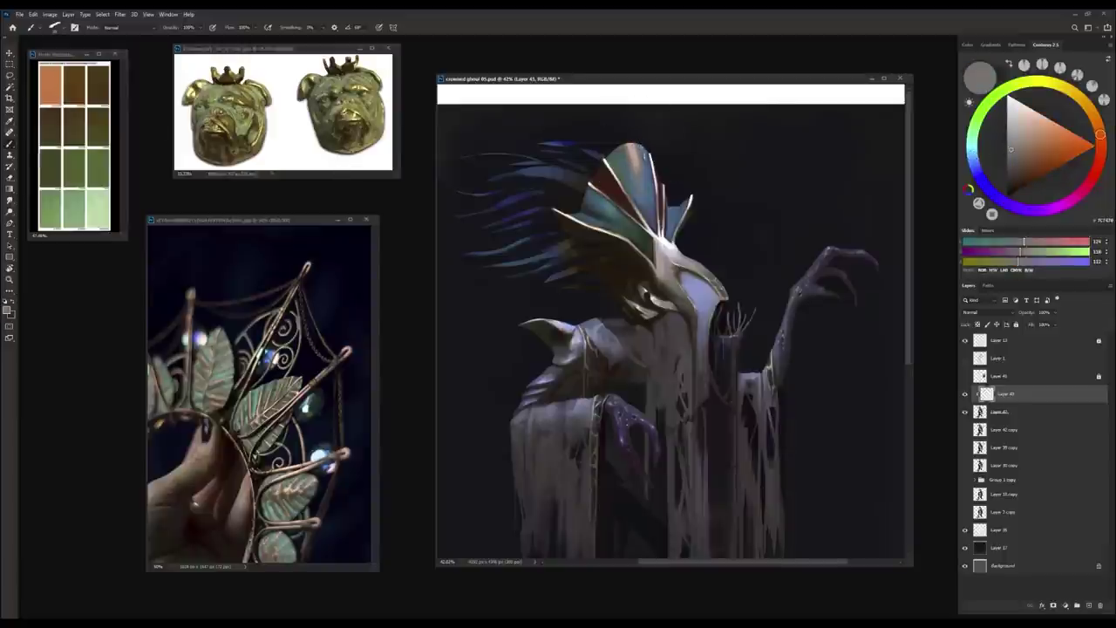
alt+click(647, 160)
alt+click(74, 122)
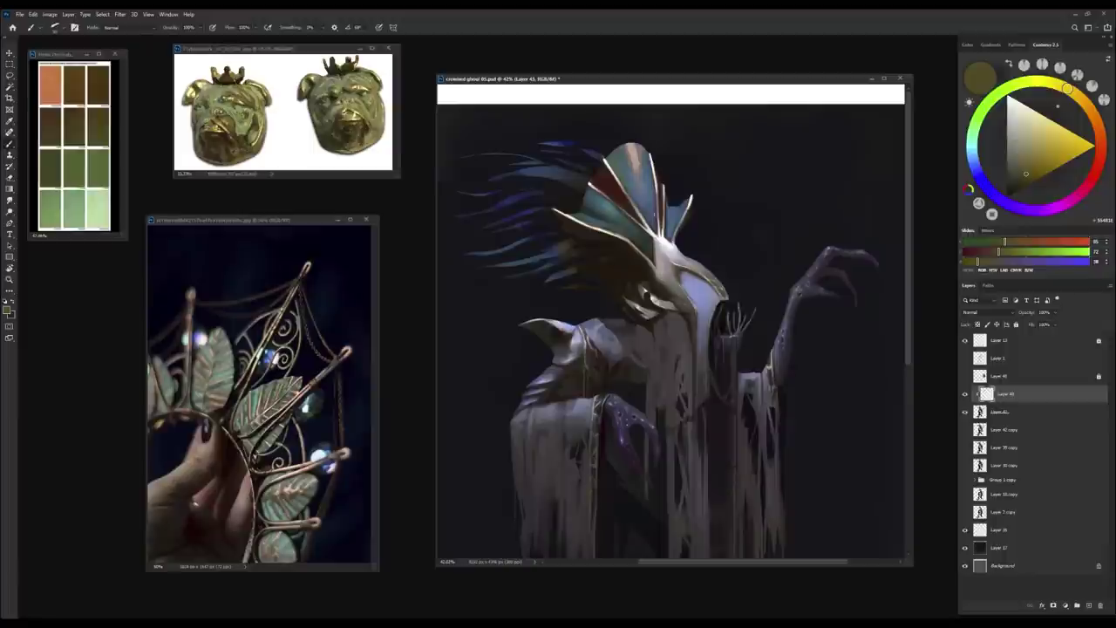
alt+click(74, 166)
Rearrange the bulldog, colour chart and leaf crown reference windows and bring the painting window closer beside them.
drag(291, 49, 142, 79)
drag(74, 54, 381, 77)
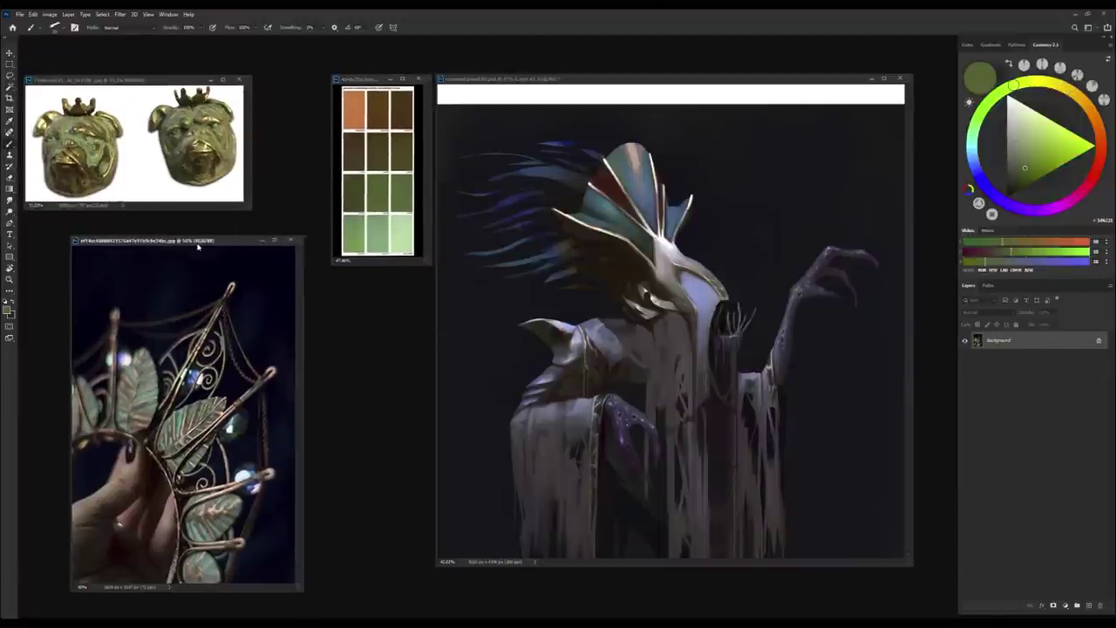
drag(262, 220, 137, 223)
drag(381, 78, 300, 89)
drag(584, 83, 494, 88)
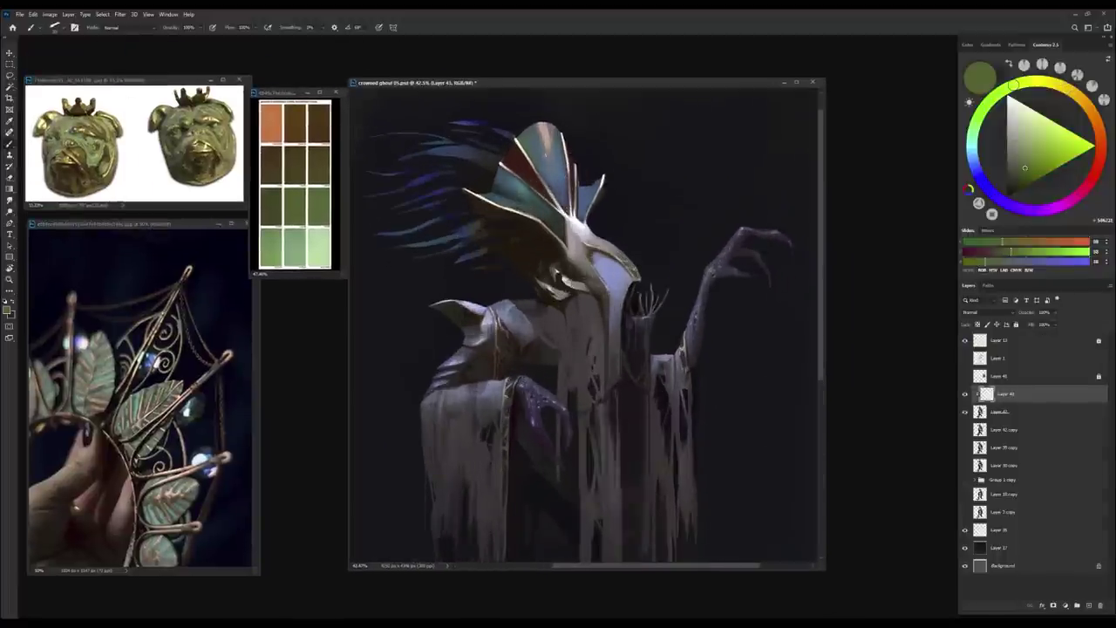
Lighten the tone sampled from the central fin's tip to pale peach and blend a highlight down the fin with its pinkish tones.
alt+click(543, 133)
drag(1029, 133, 1027, 104)
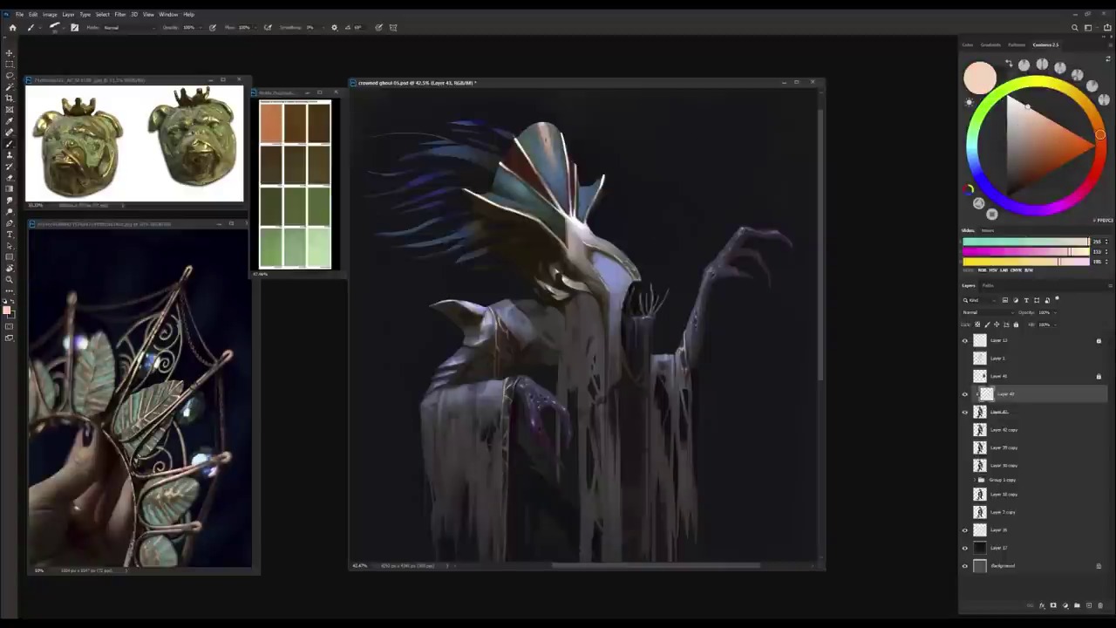
alt+click(548, 148)
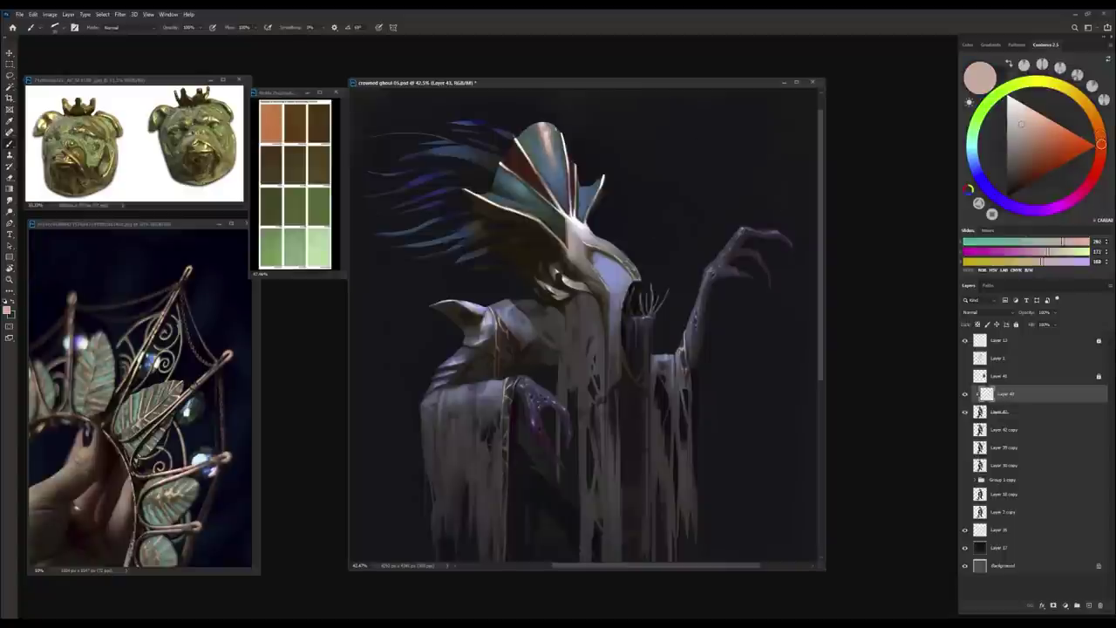
alt+click(549, 162)
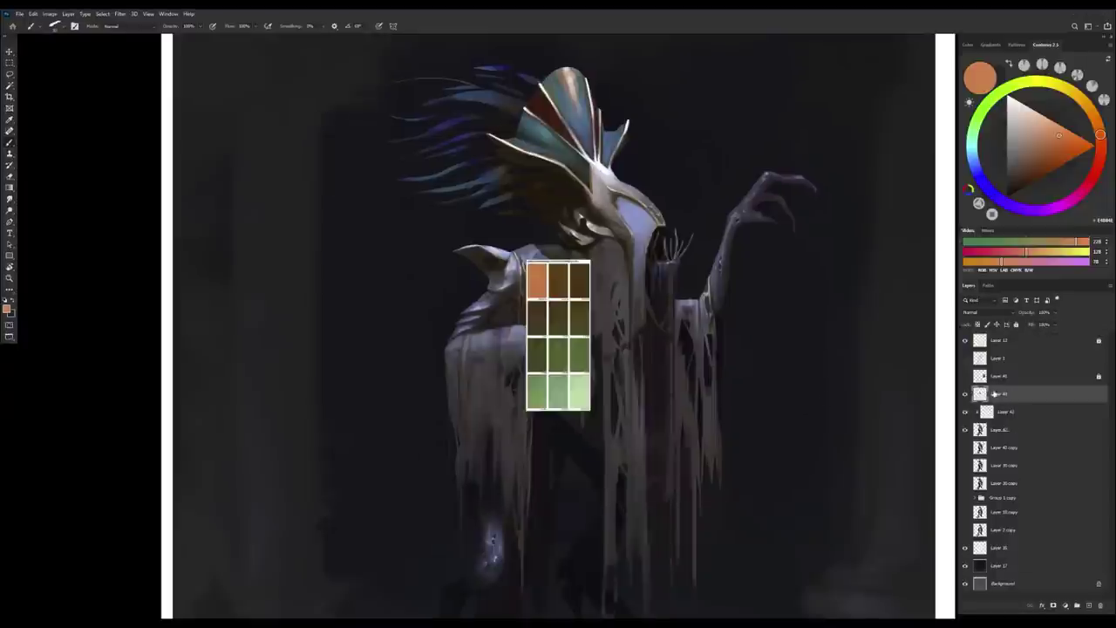
Move the pasted colour chart beside the crest, lock its layer, and return to the clipped painting layer with the fin's pale pink sampled.
key(v)
drag(559, 335, 427, 151)
drag(523, 262, 476, 349)
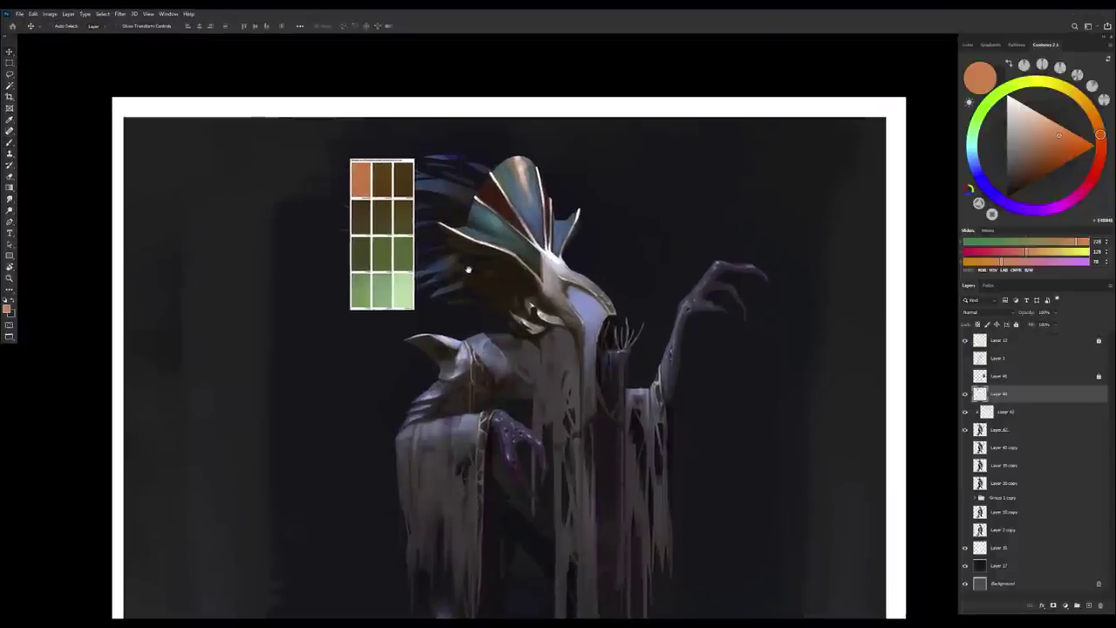
click(1003, 410)
key(b)
key(XF86AudioLowerVolume)
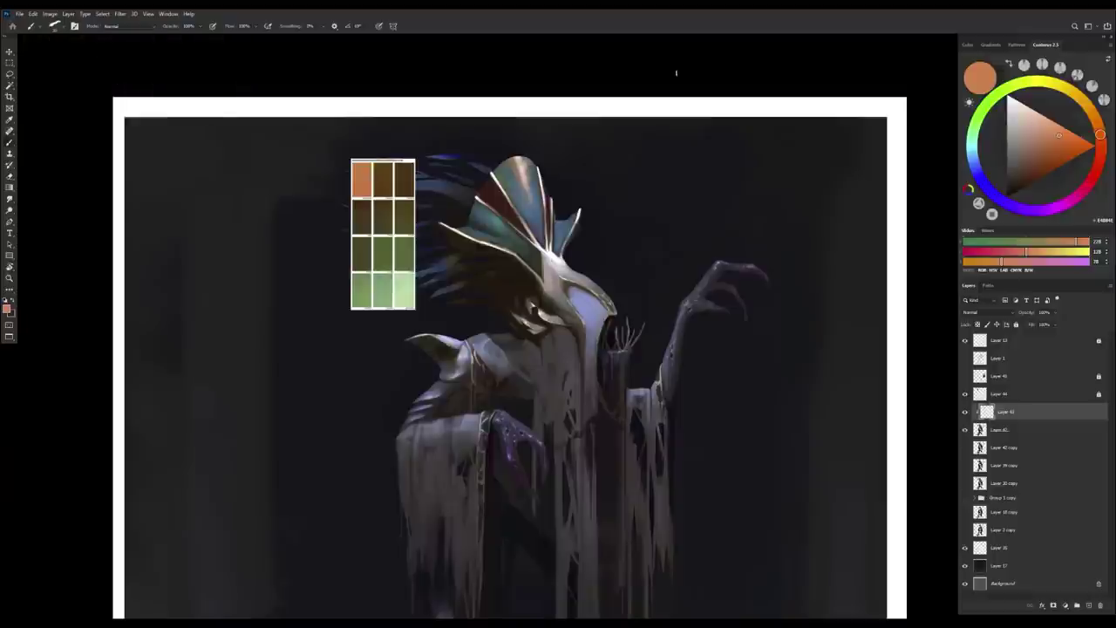
alt+click(526, 154)
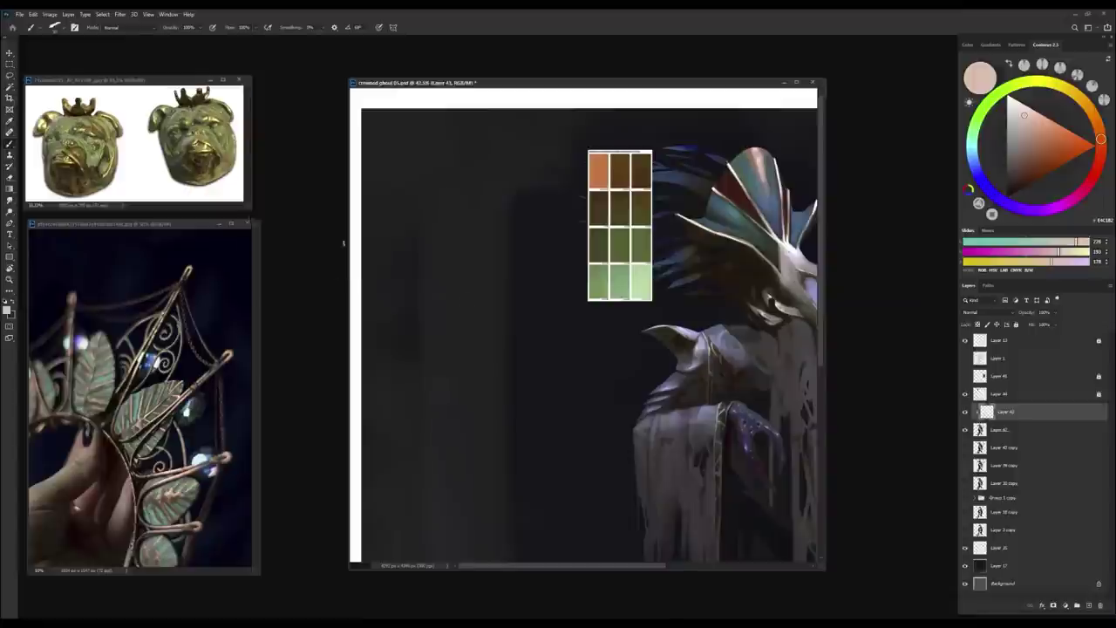
Paste a lassoed leaf-and-filigree part of the crown photo above the raised hand and merge it into the colour chart layer.
key(ctrl+Tab)
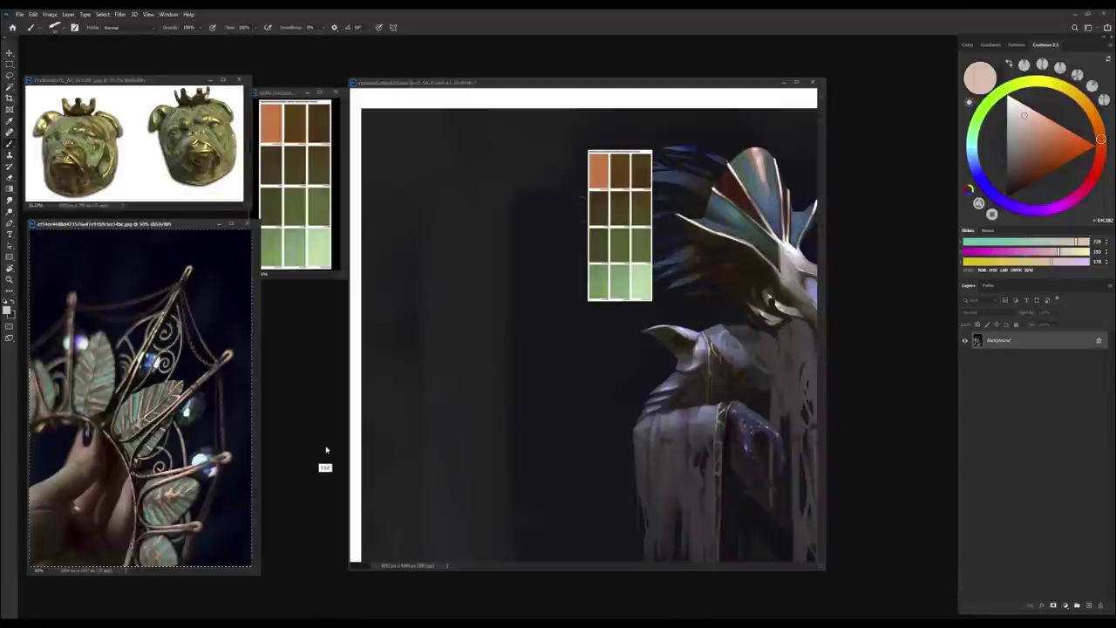
key(l)
click(358, 565)
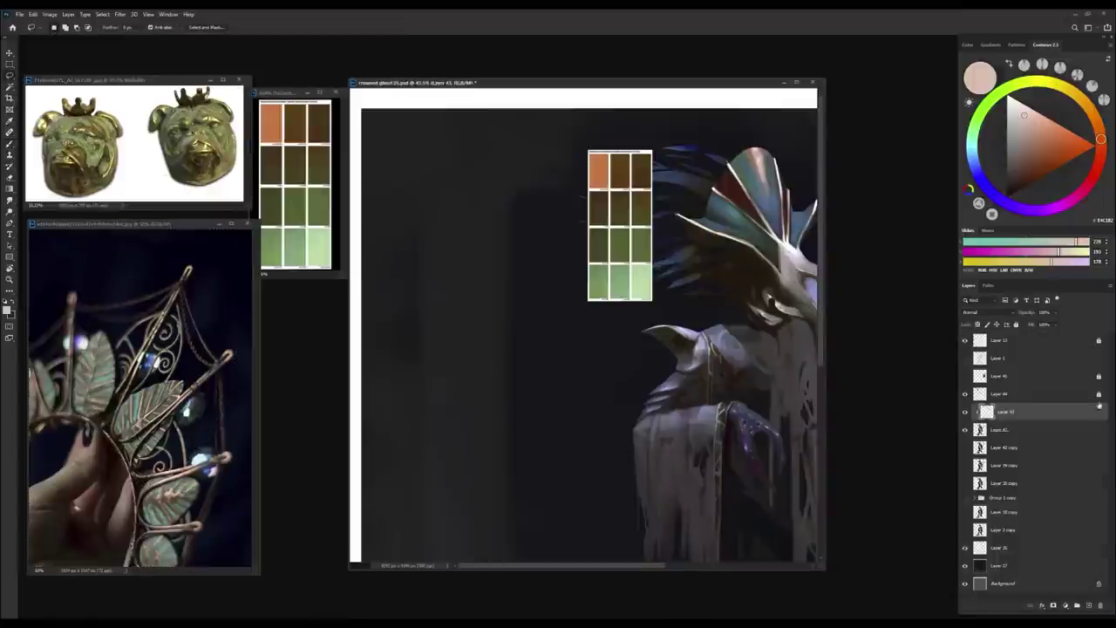
key(ctrl+v)
key(v)
scroll(576, 370, right, 5)
drag(401, 371, 633, 327)
key(ctrl+e)
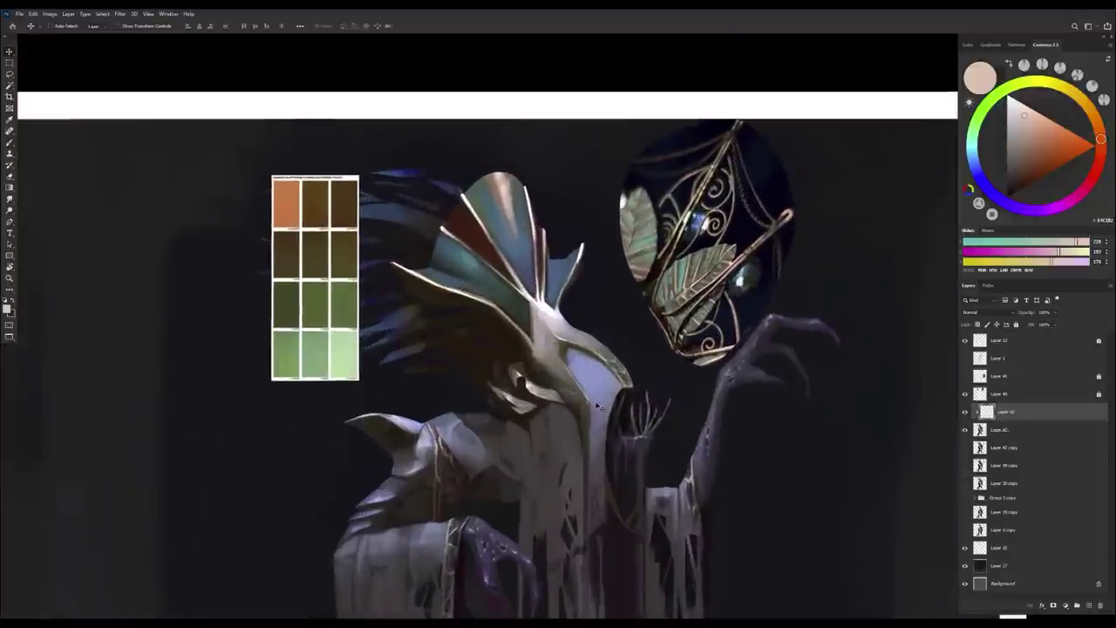
Extend the metallic streak down the central fin with warm grey-brown and blue tones sampled from the fin.
key(b)
scroll(598, 406, up, 3)
alt+click(505, 234)
alt+click(512, 302)
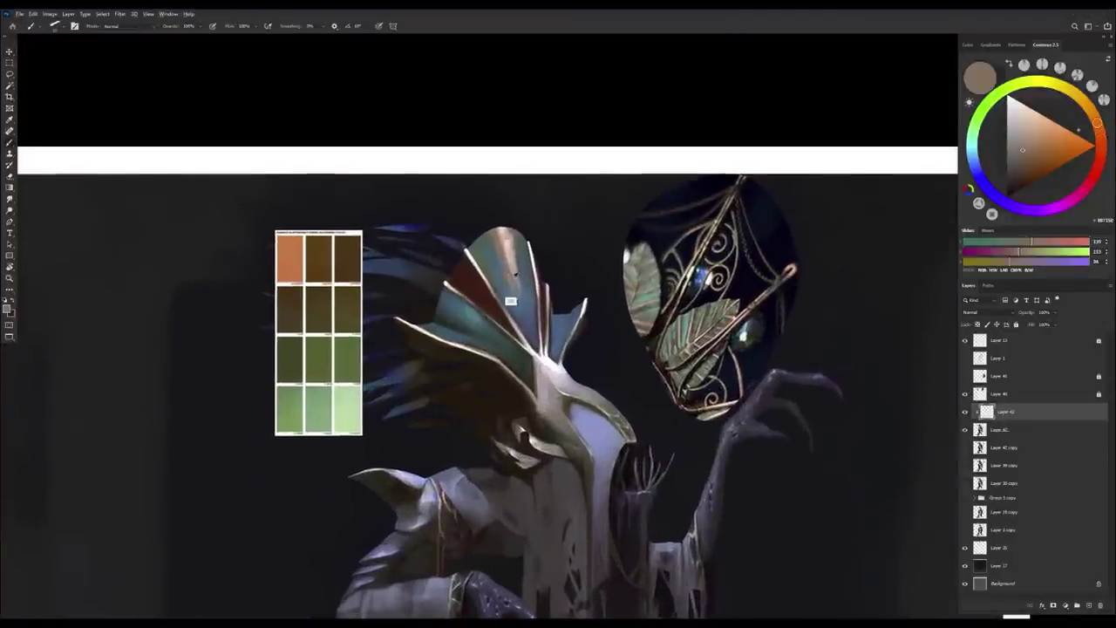
alt+click(506, 289)
alt+click(501, 297)
alt+click(495, 299)
Shift the sampled colour to a muted green and teal and paint patina patches beside the central fin's copper streak.
drag(999, 251, 1015, 251)
drag(1011, 261, 1005, 261)
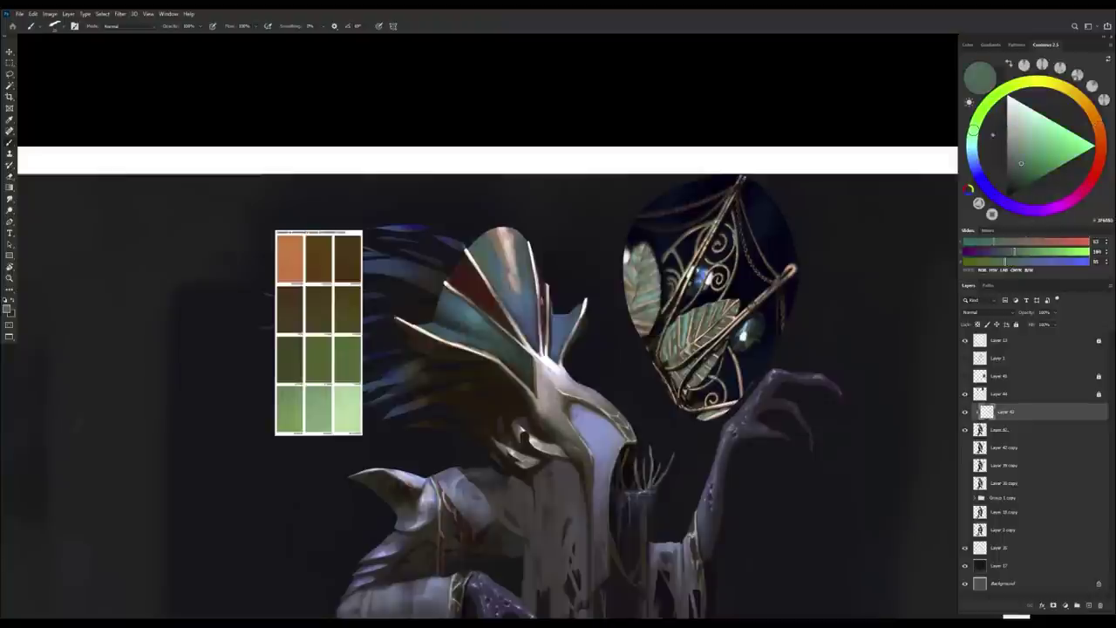
mouse_move(973, 130)
mouse_down()
mouse_move(984, 184)
mouse_move(972, 144)
mouse_move(1019, 160)
mouse_up()
scroll(488, 384, down, 1)
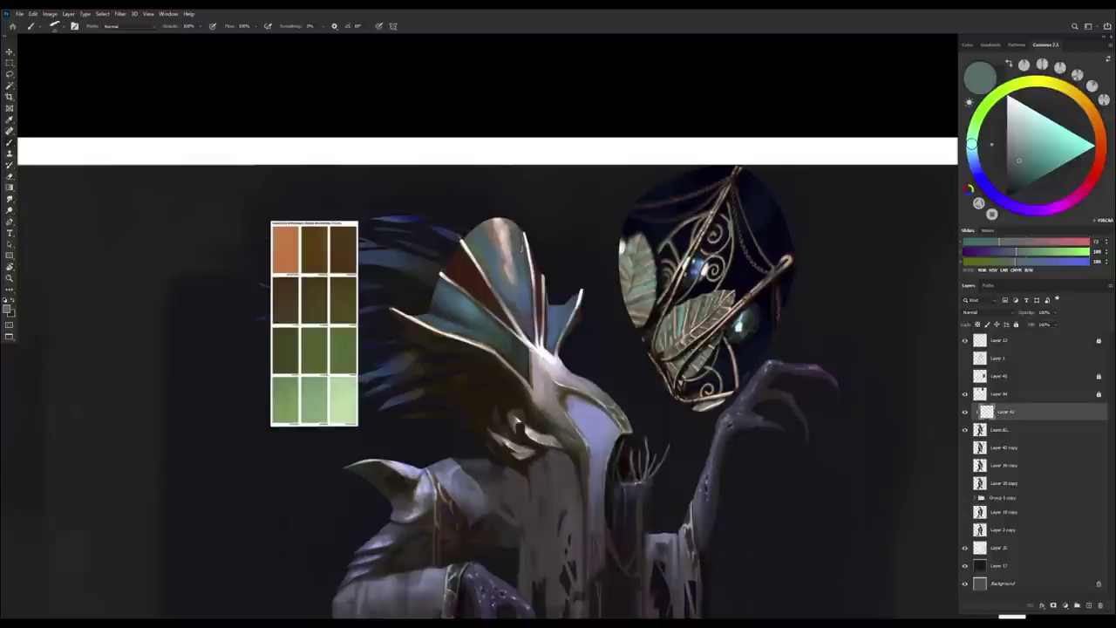
Flip the canvas horizontally and retouch the central fin's tip and edge with pale peach, dark olive and slate-teal tones.
key(h)
drag(471, 234, 533, 218)
alt+click(534, 218)
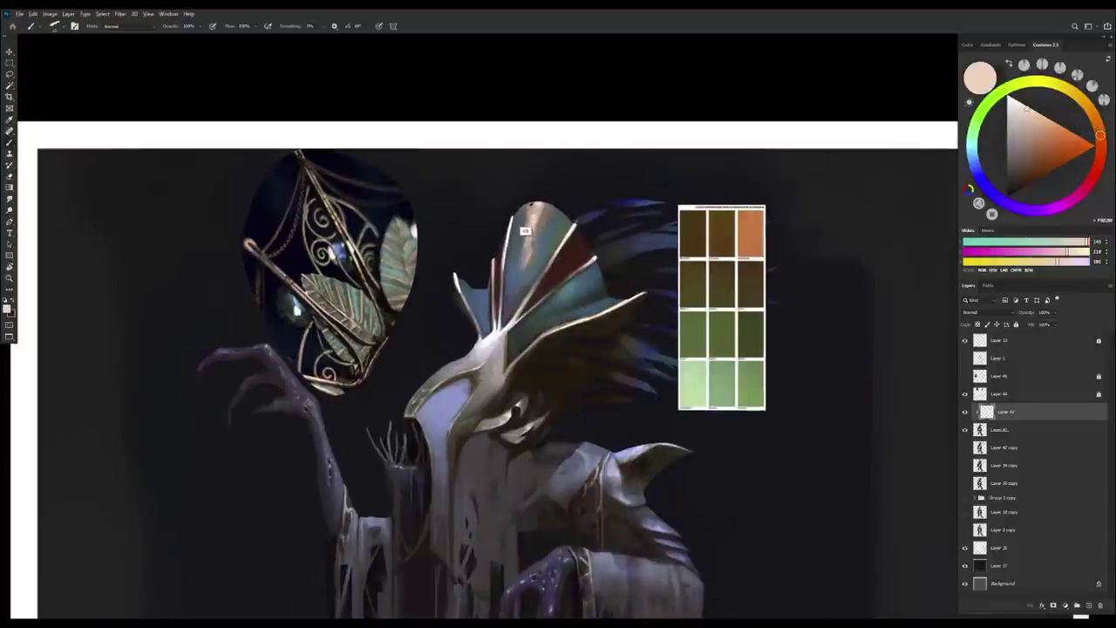
click(1018, 83)
drag(1027, 130, 1024, 168)
alt+click(511, 236)
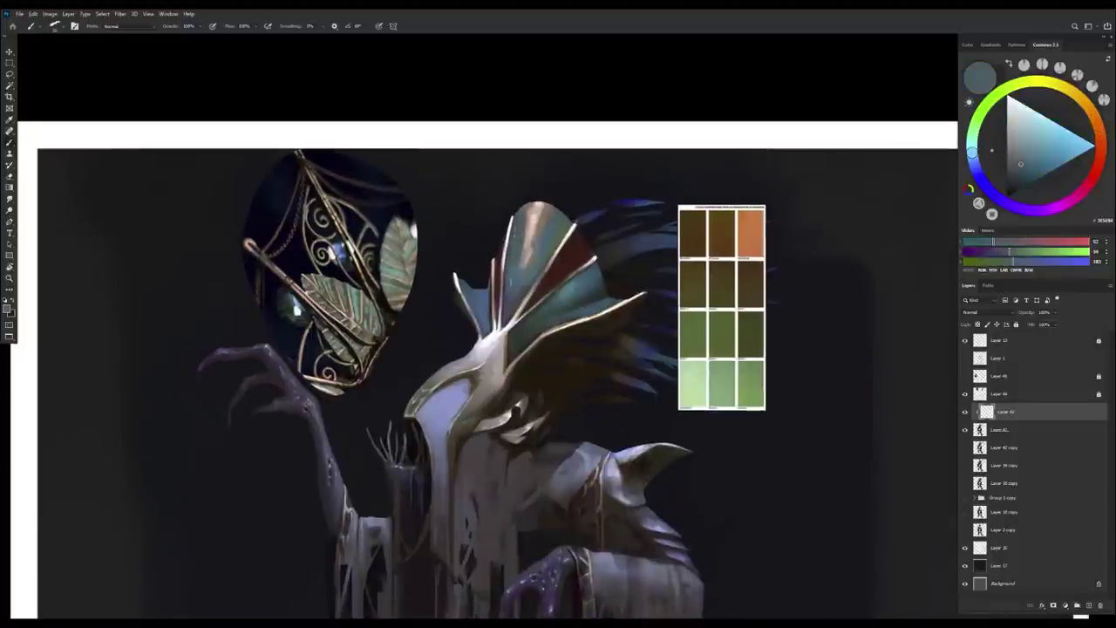
Shade the central fin with dark brown from the colour chart, blending it with sampled pinkish grey and slate blue.
alt+click(693, 234)
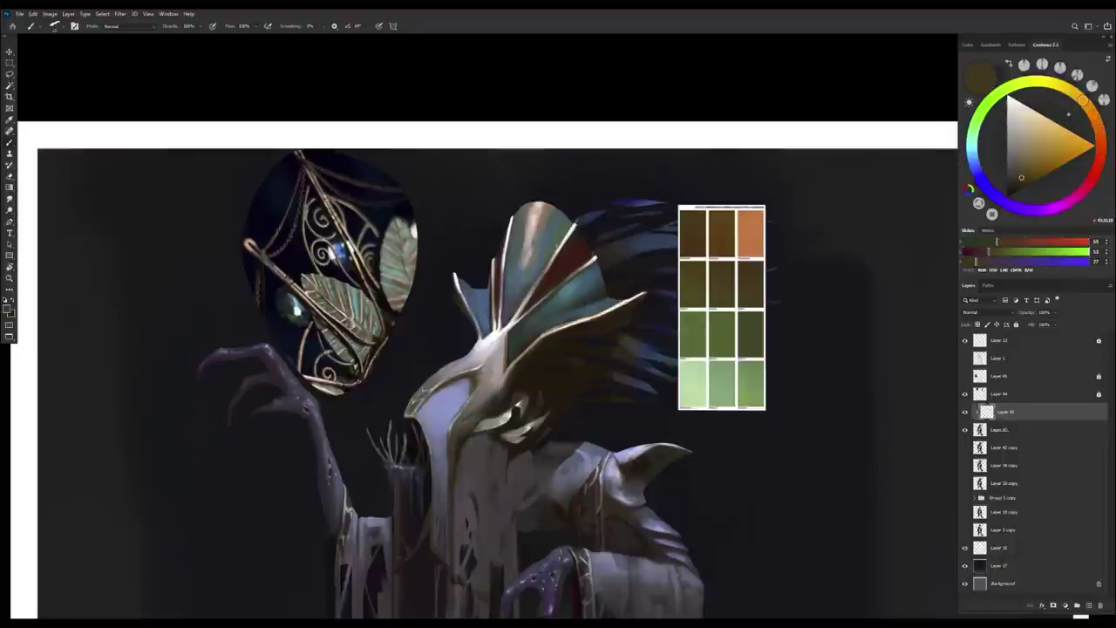
alt+click(554, 224)
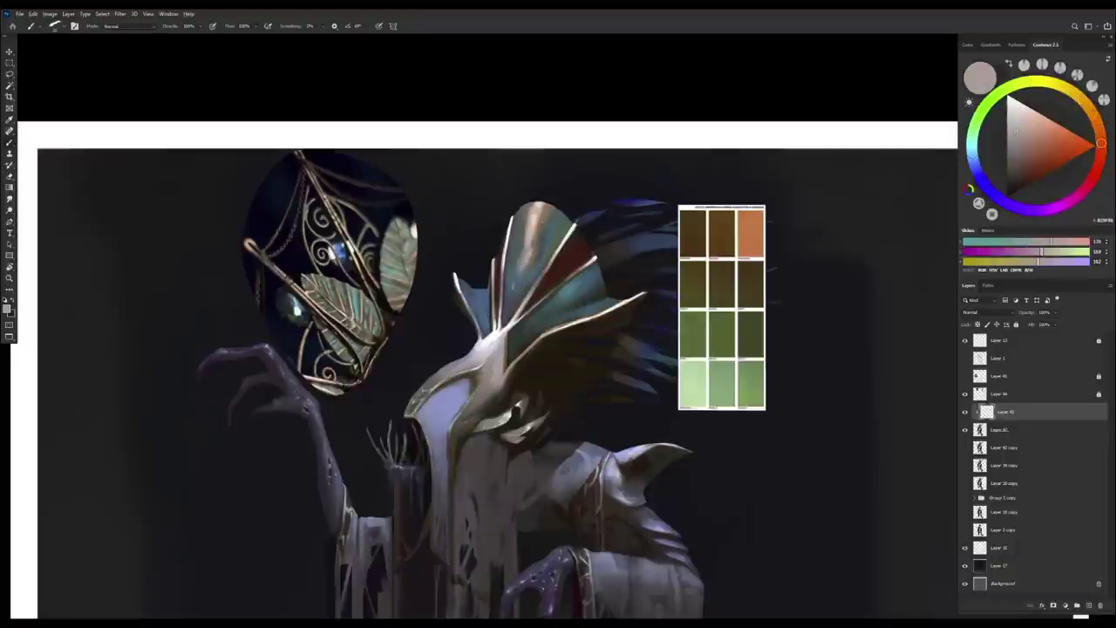
alt+click(515, 261)
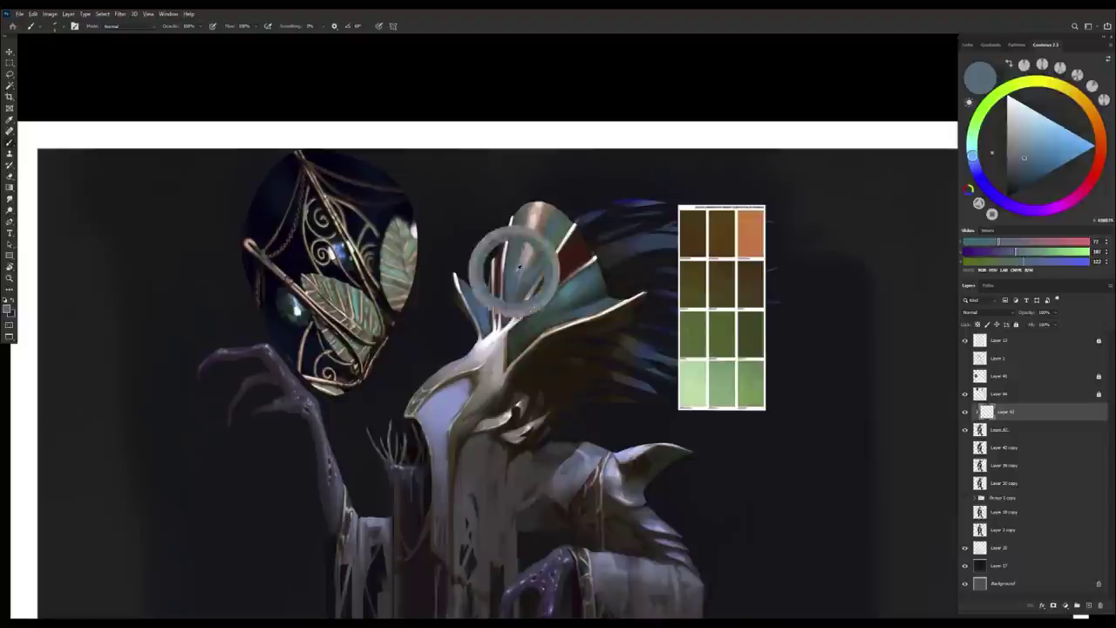
alt+click(532, 235)
alt+click(518, 224)
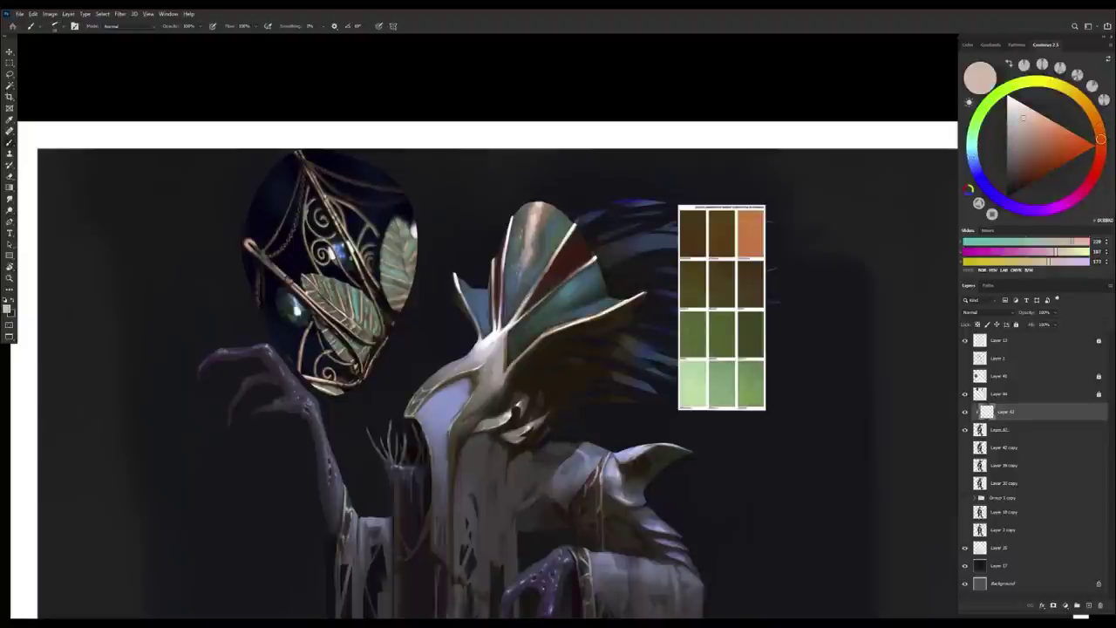
Refine the central fin's copper streak with pale pink highlights and grey-green tones sampled from the fin.
alt+click(522, 231)
alt+click(521, 234)
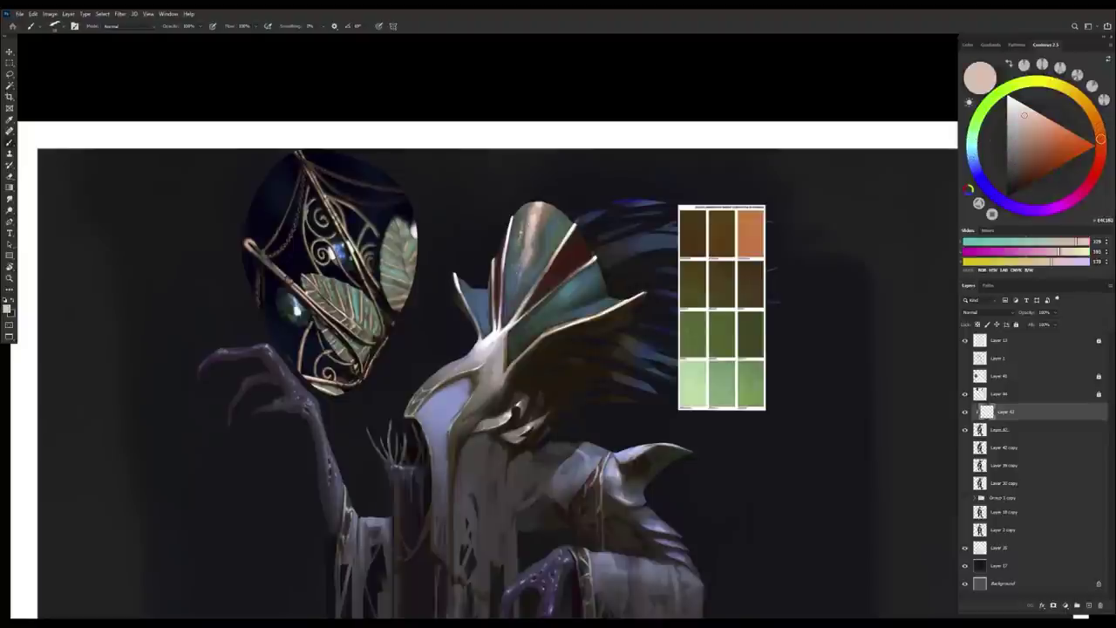
alt+click(527, 229)
alt+click(534, 244)
alt+click(534, 243)
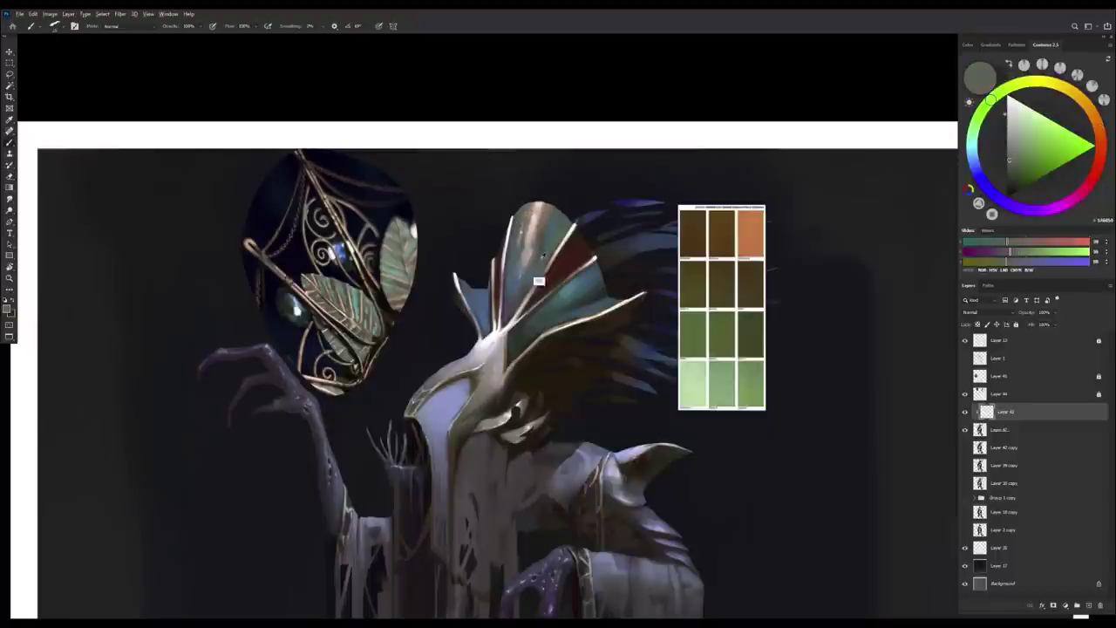
alt+click(547, 245)
alt+click(559, 218)
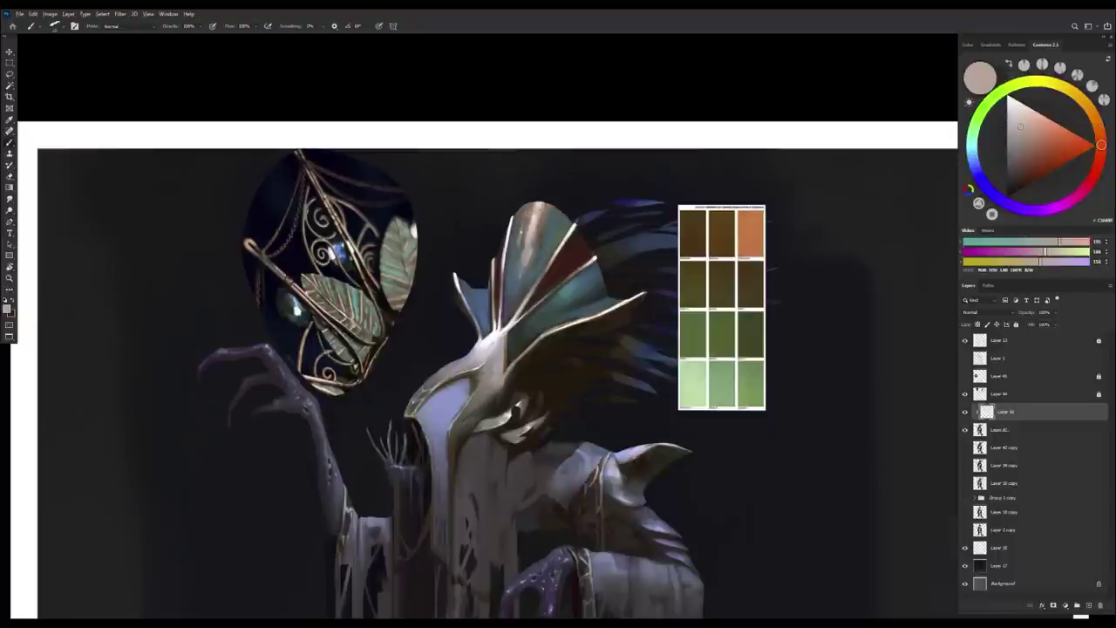
Add muted green patina to the central fin using the chart's green, blended with grey-brown sampled near the tip.
alt+click(540, 211)
alt+click(721, 333)
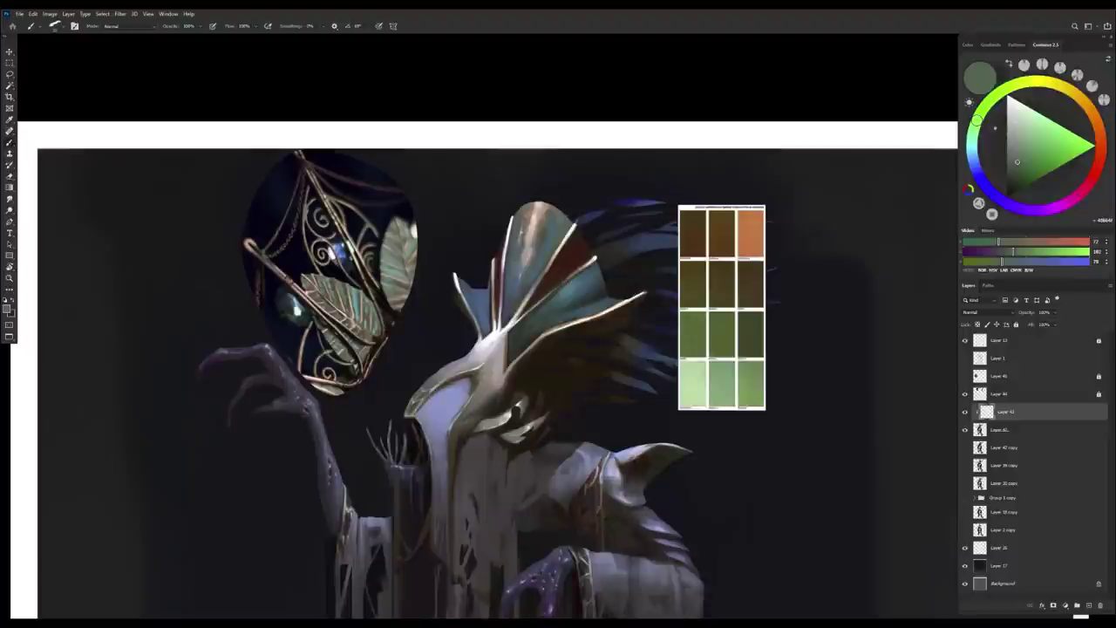
alt+click(543, 285)
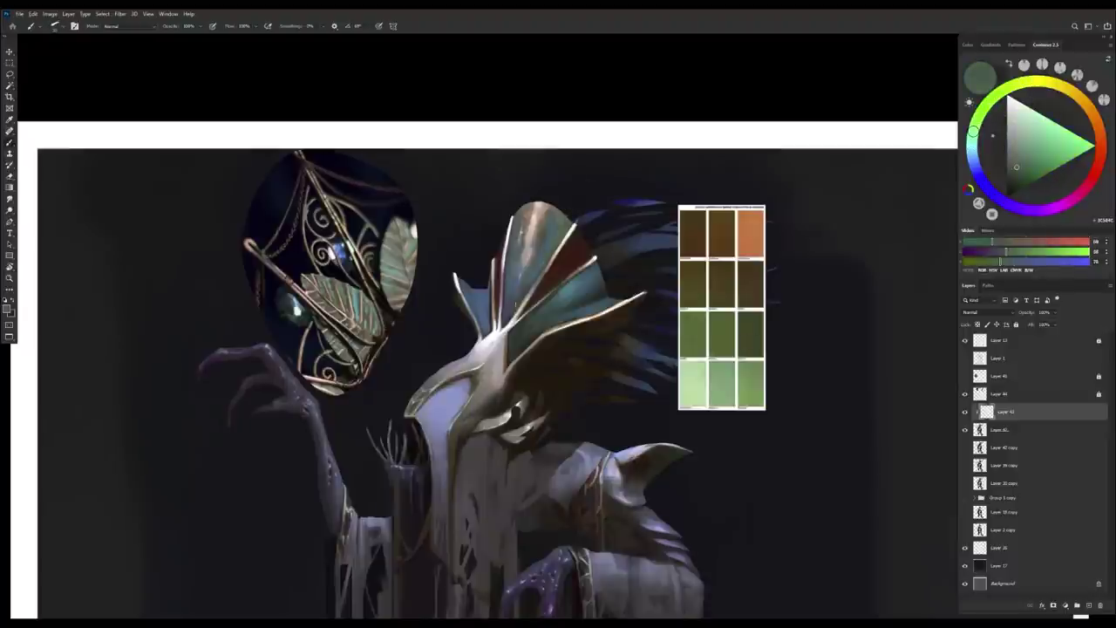
alt+click(544, 206)
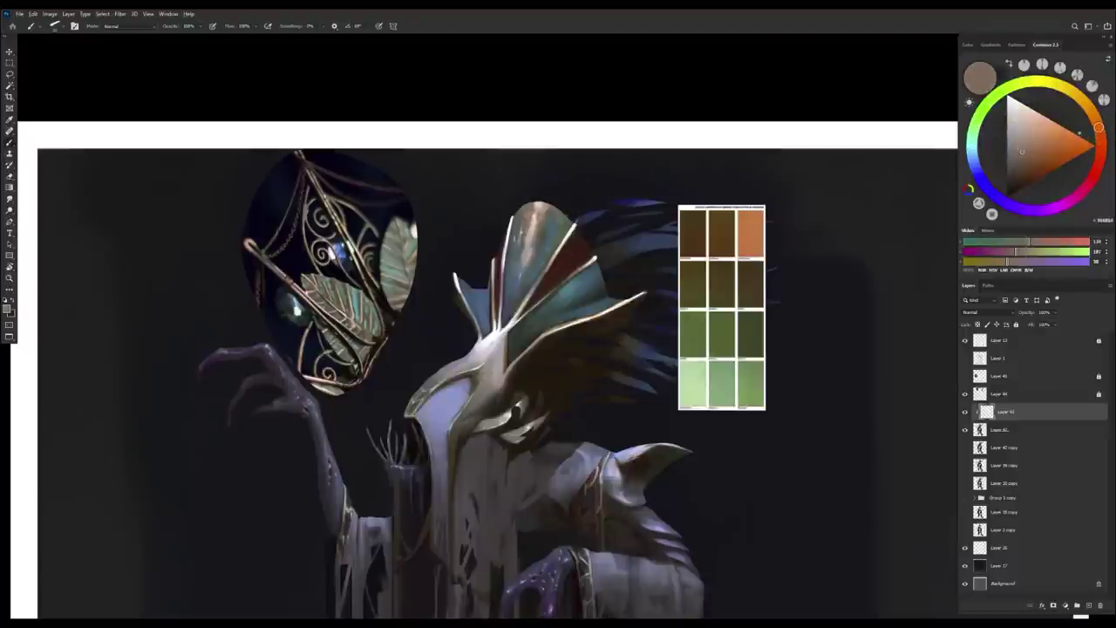
Deepen the central fin's copper areas with dark brown from the colour chart and warm grey-brown sampled from the fin.
alt+click(692, 217)
alt+click(689, 241)
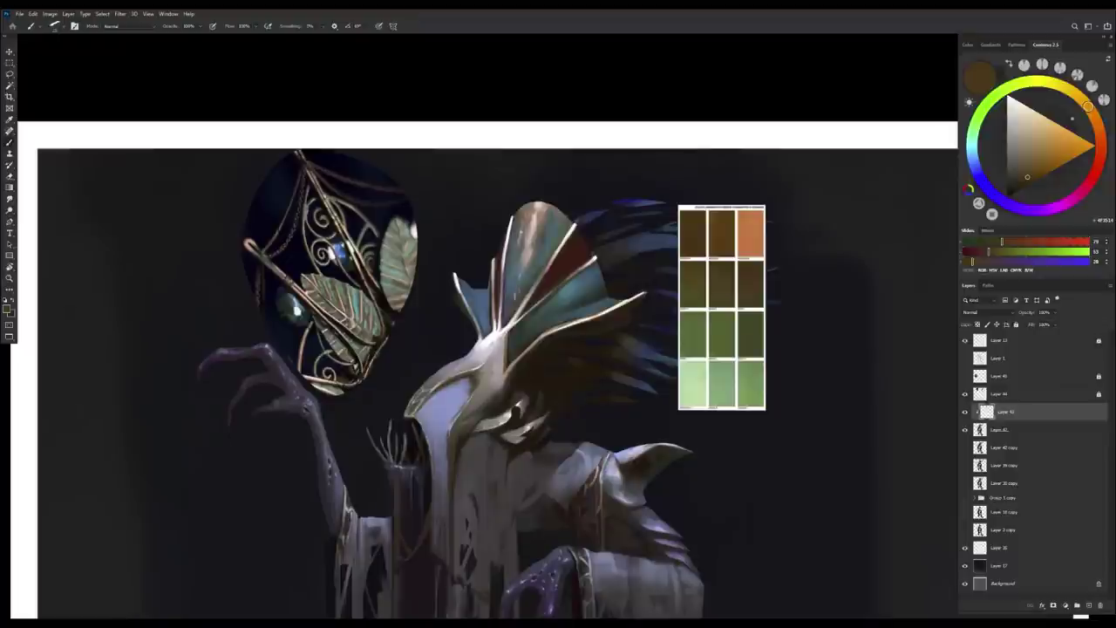
alt+click(524, 284)
scroll(581, 464, down, 1)
alt+click(547, 342)
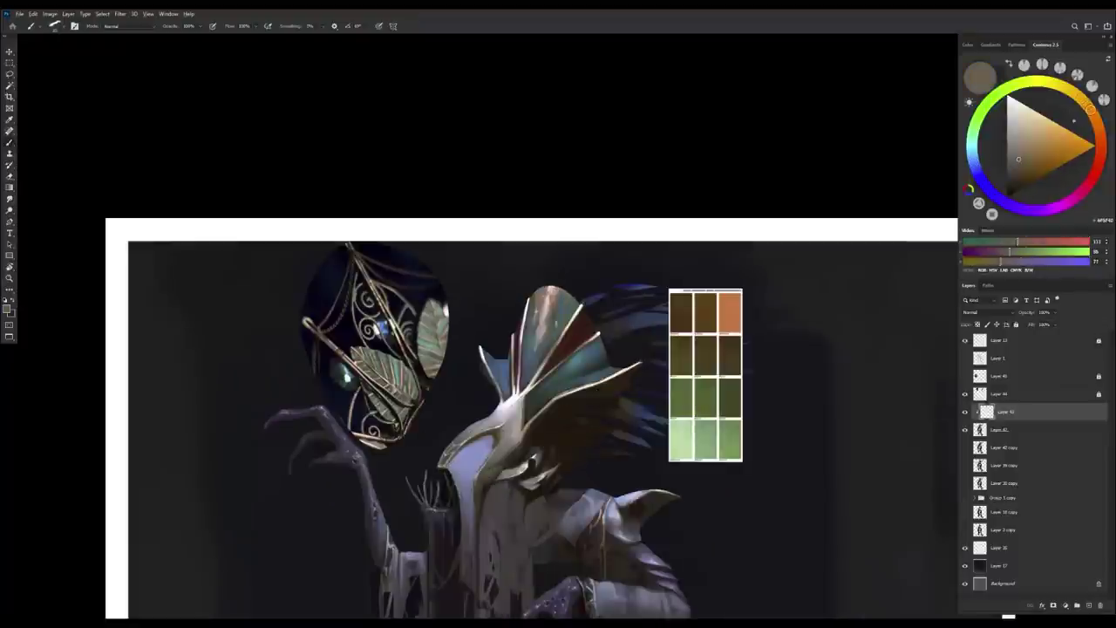
alt+click(548, 338)
alt+click(555, 325)
alt+click(572, 293)
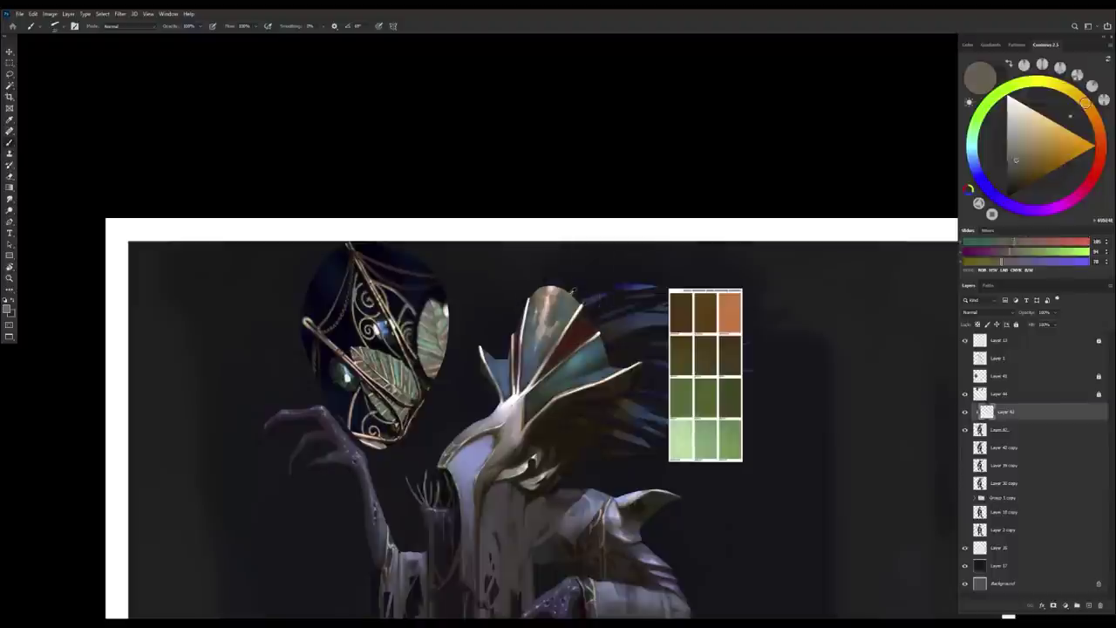
Touch up the patina beside the central fin's copper streak with sampled olive and muted green tones.
alt+click(565, 328)
alt+click(559, 330)
alt+click(548, 314)
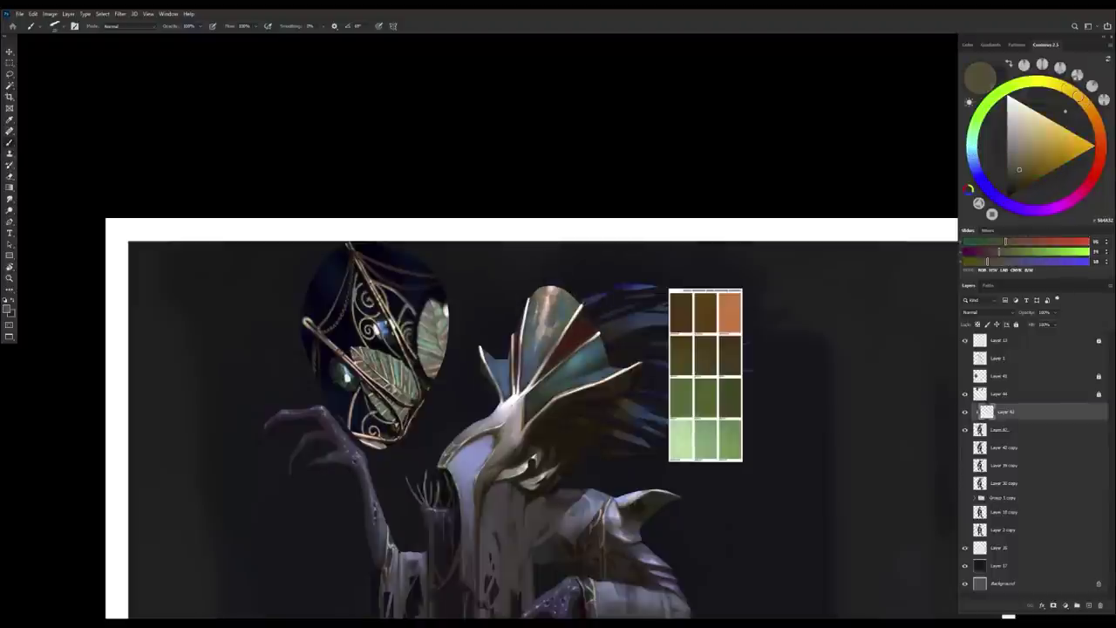
alt+click(565, 336)
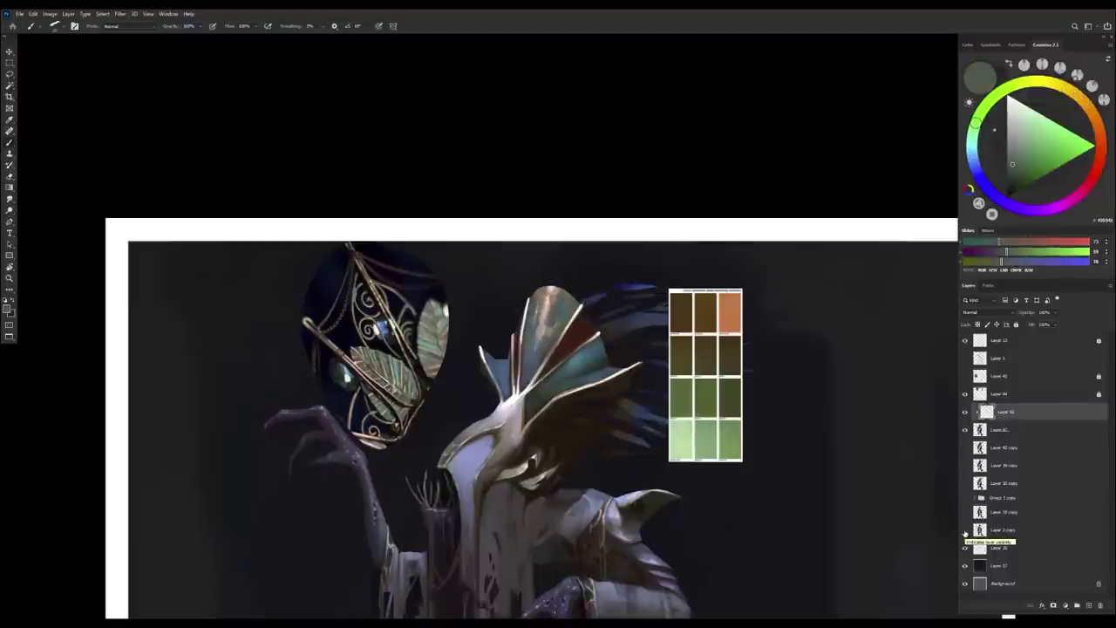
alt+click(575, 361)
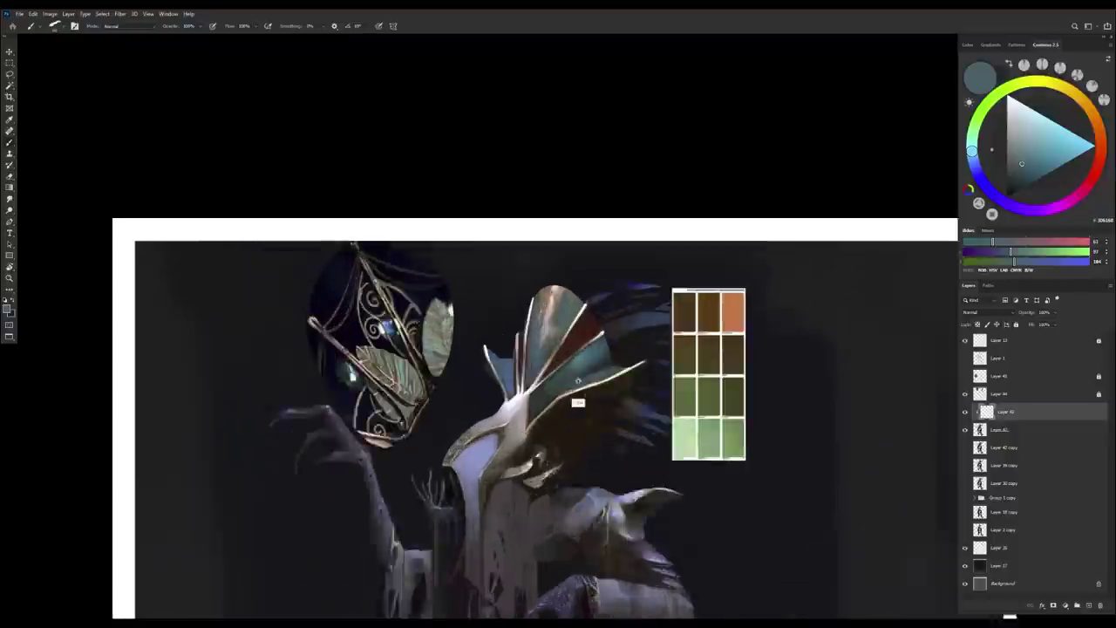
Paint copper patches on the teal fin beside the dark red one, using the chart's dark brown and orange blended with sampled teal.
scroll(578, 381, up, 2)
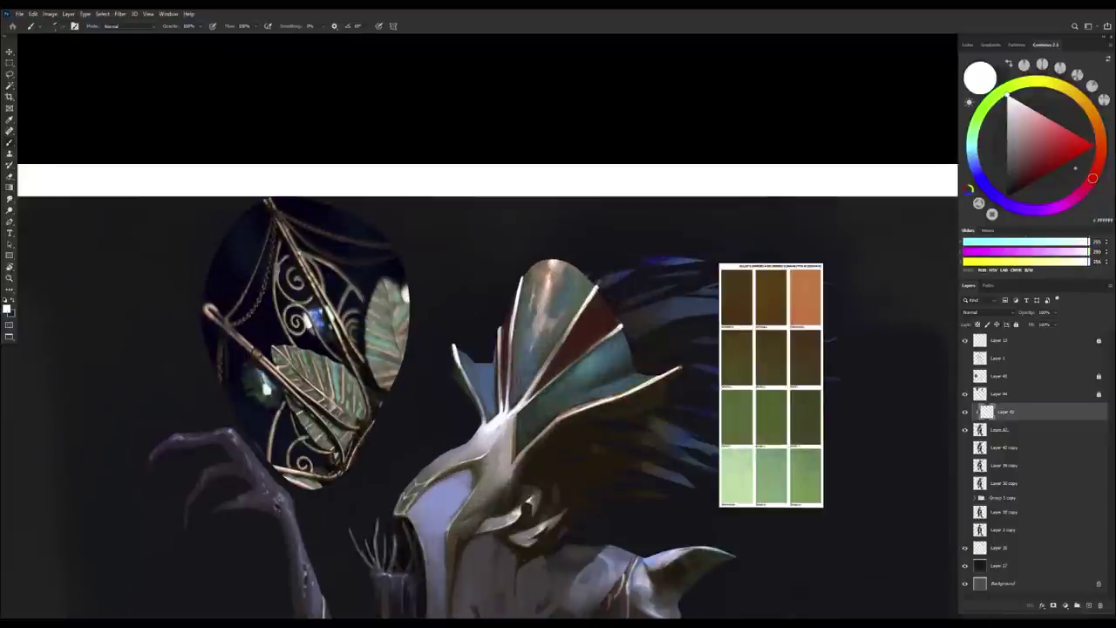
drag(598, 516, 599, 532)
alt+click(525, 316)
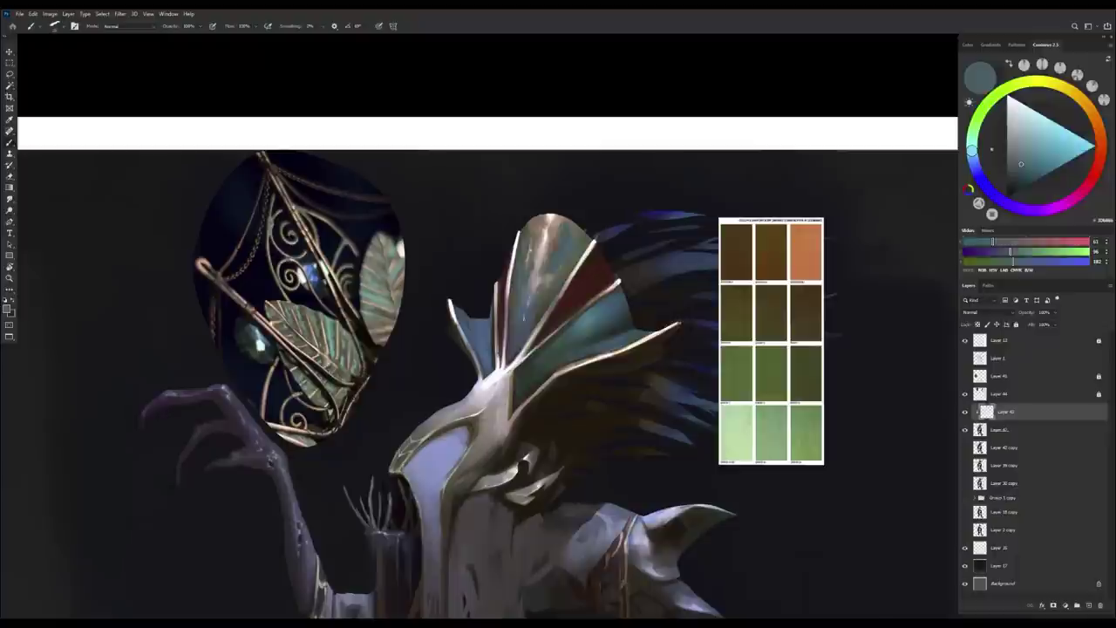
alt+click(528, 262)
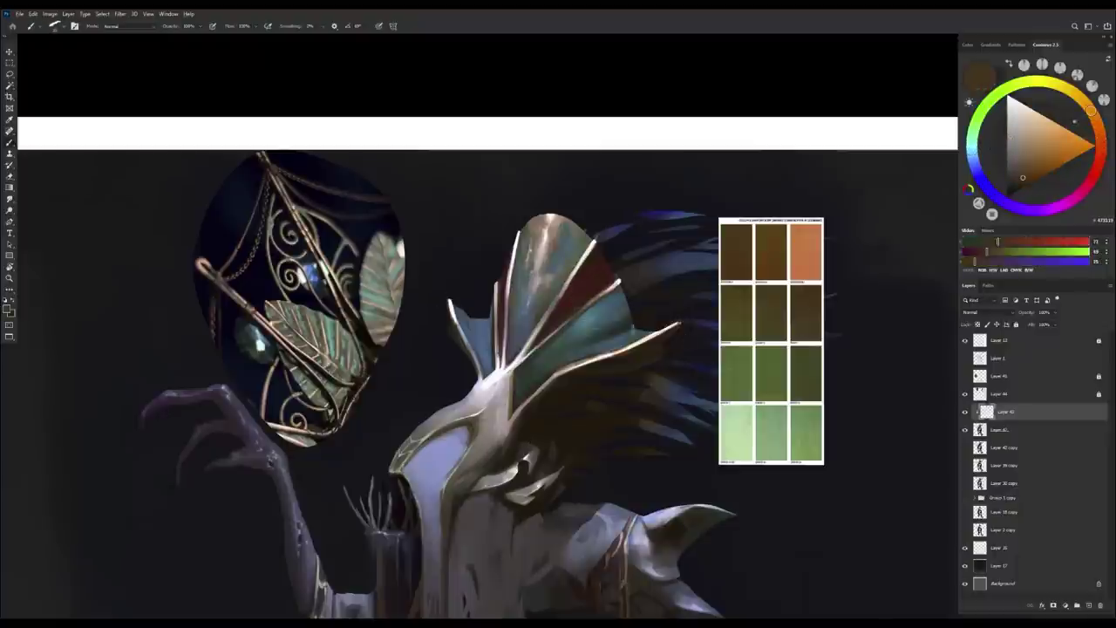
alt+click(619, 322)
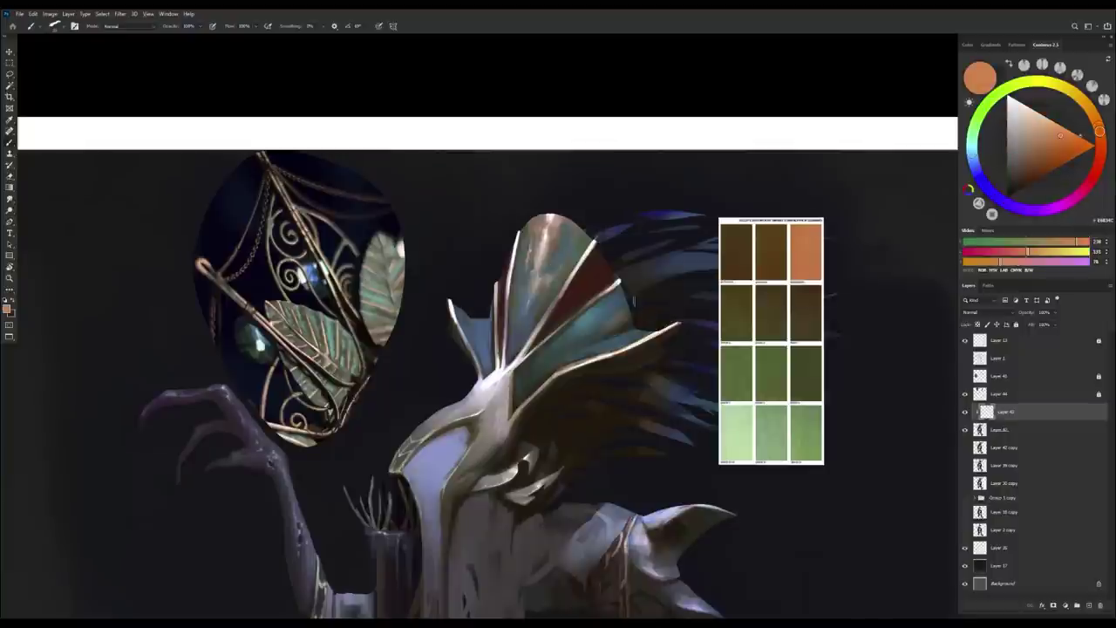
alt+click(600, 323)
alt+click(600, 322)
alt+click(583, 342)
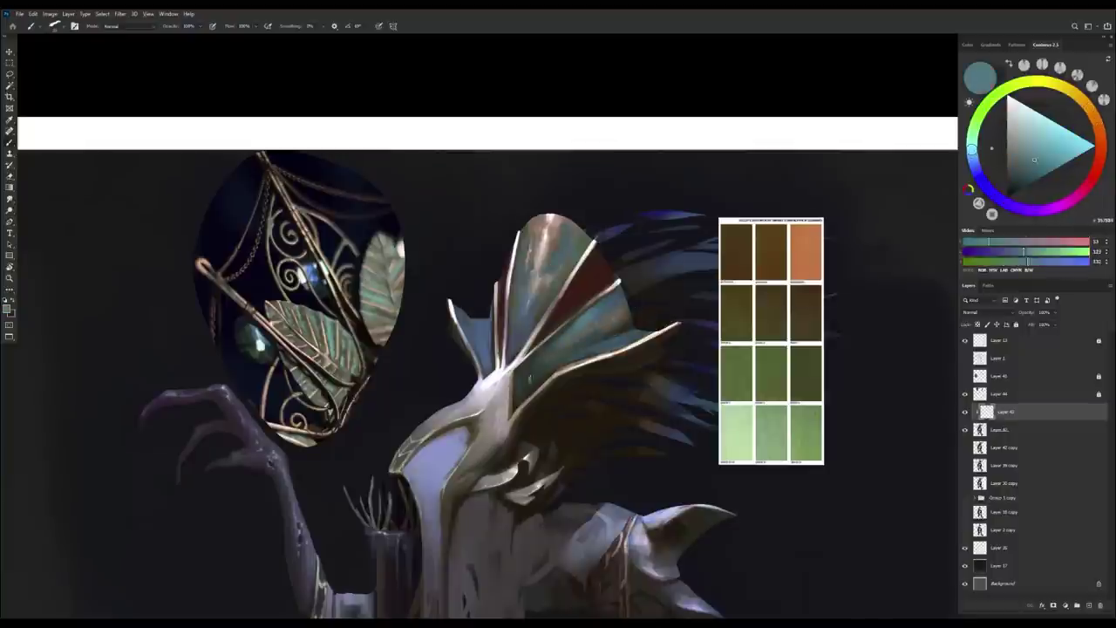
Blend the teal fin's copper patches toward its outer edge with dark teal and neighbouring tones sampled from the fin.
alt+click(609, 349)
alt+click(635, 335)
alt+click(638, 337)
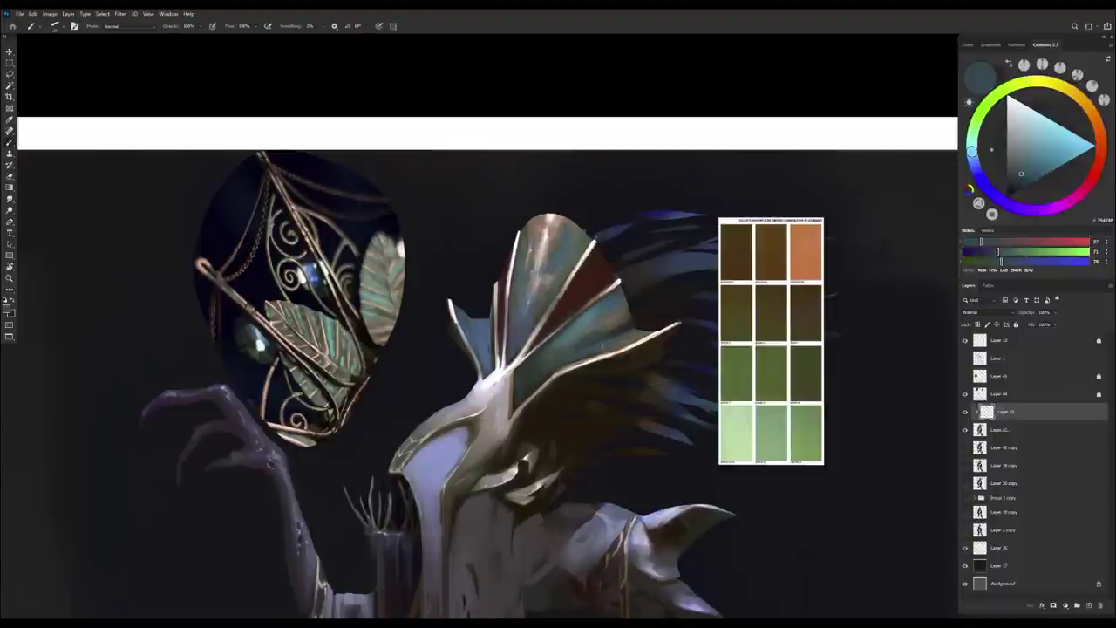
alt+click(643, 356)
alt+click(638, 325)
alt+click(604, 342)
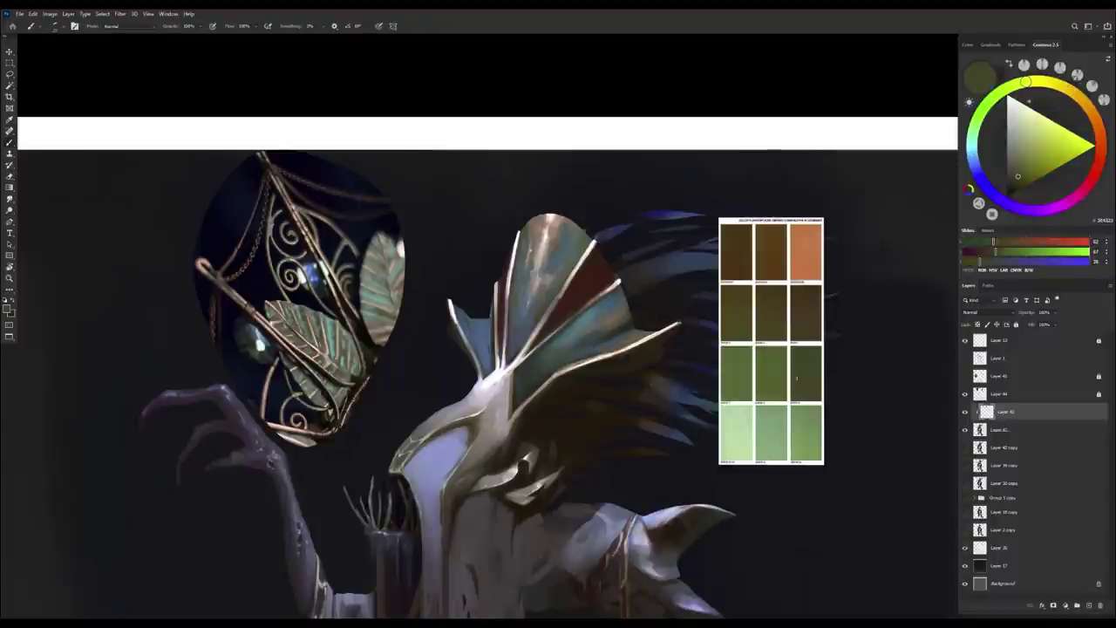
Work dark olive green from the colour chart into the teal fin's outer corner and blend it with sampled blue.
alt+click(796, 377)
alt+click(636, 340)
alt+click(628, 335)
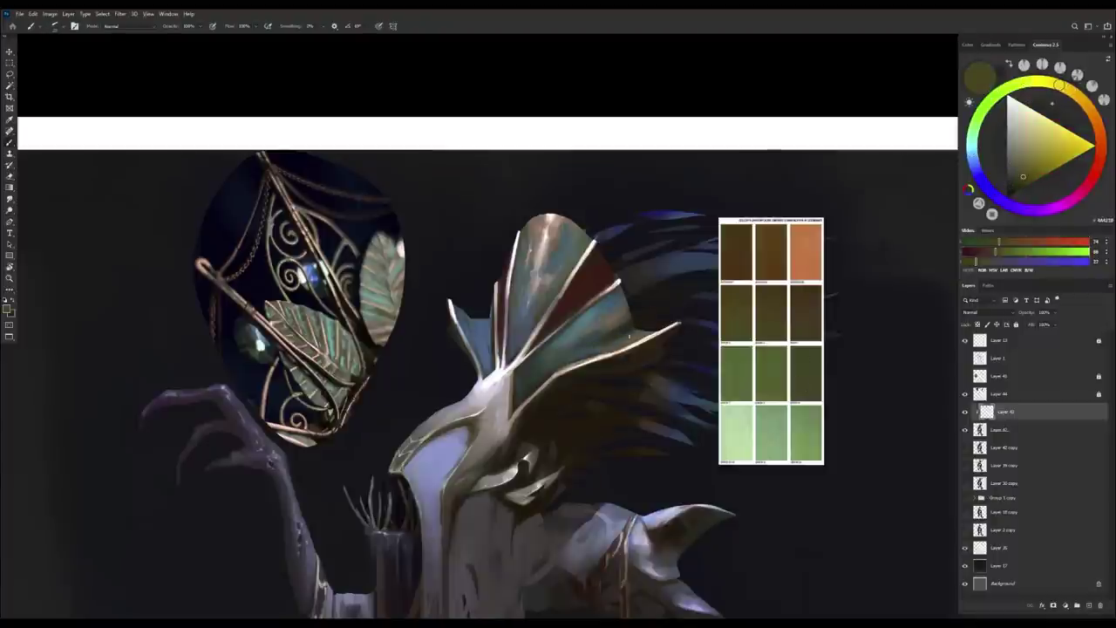
alt+click(629, 335)
alt+click(620, 345)
alt+click(648, 330)
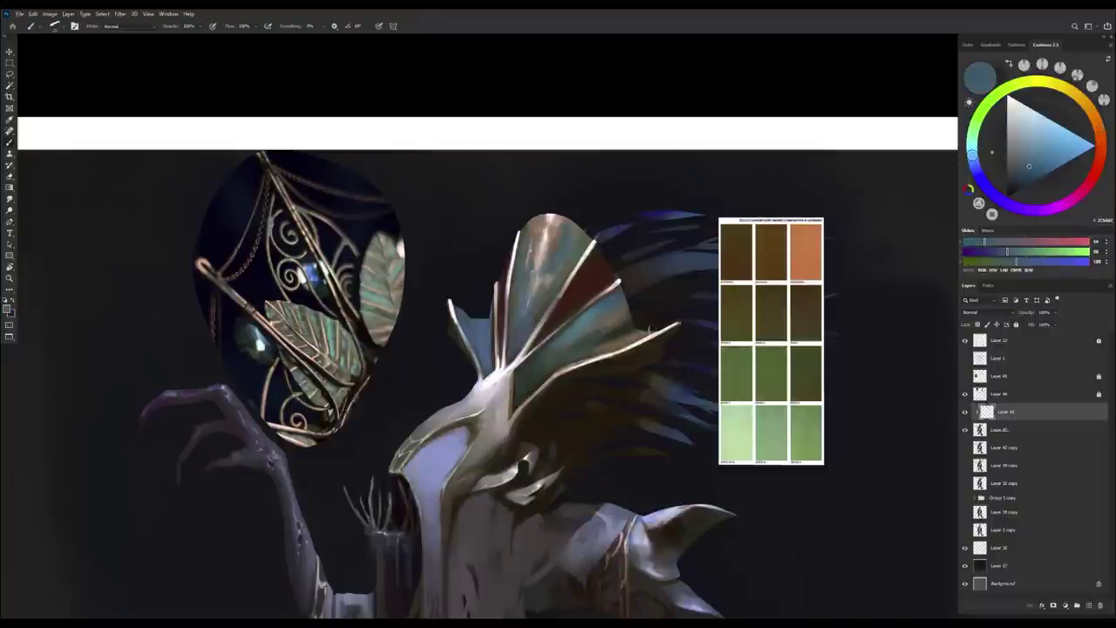
Build up the warm brown streak along the teal fin's outer part, blending its edges with sampled dark slate blue.
alt+click(610, 359)
alt+click(575, 358)
alt+click(622, 354)
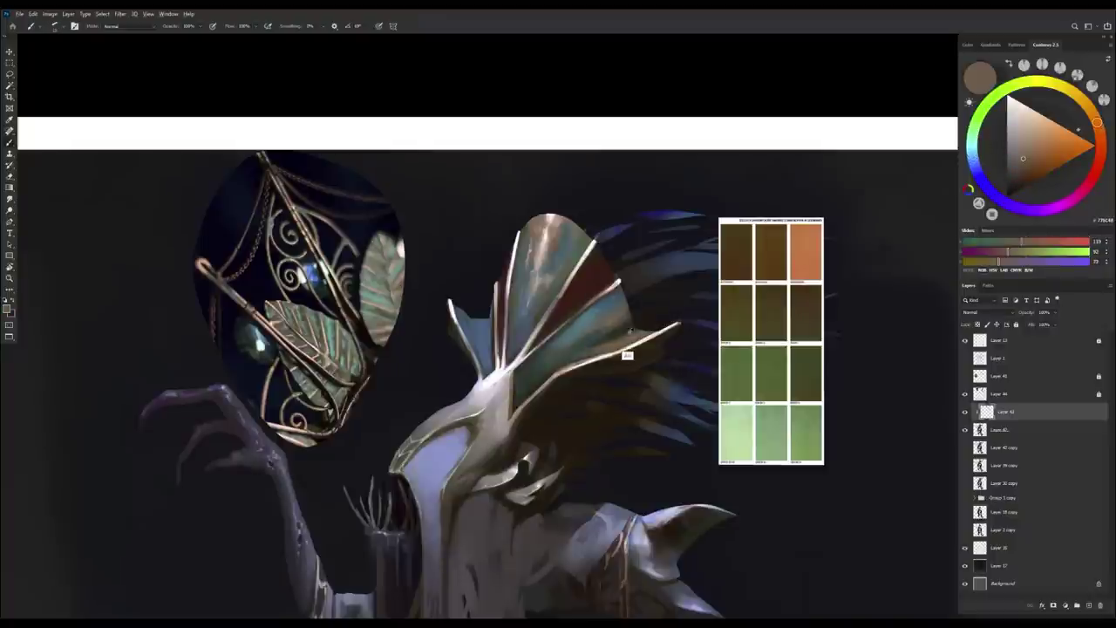
alt+click(623, 354)
alt+click(624, 327)
key(e)
key(b)
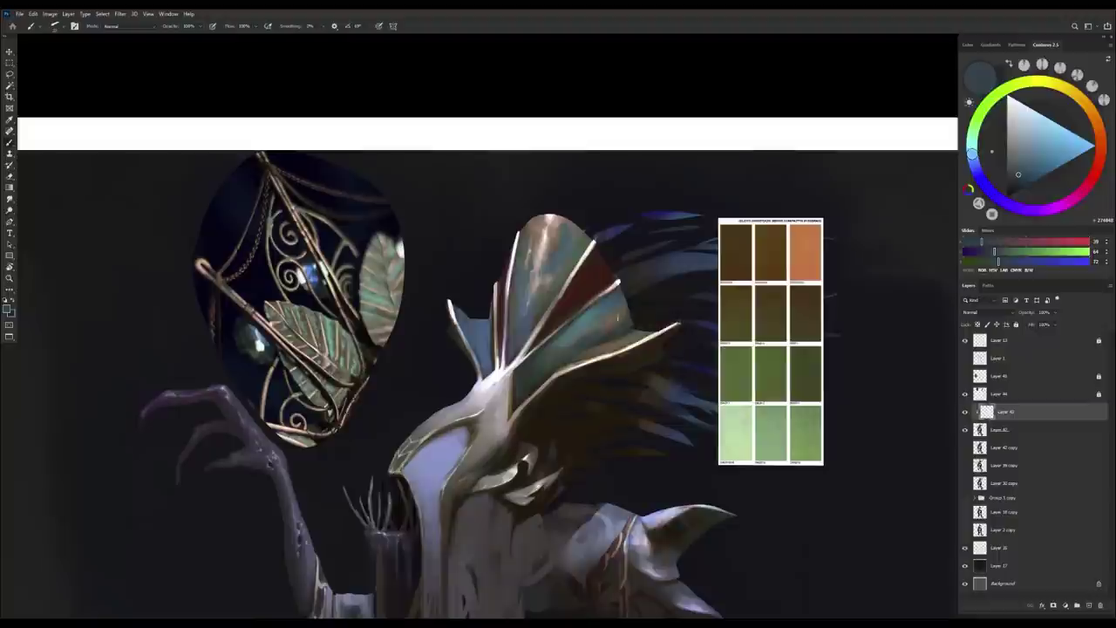
Highlight the teal fin's copper streak with pale peach sampled from the central fin, softening it with slate blue.
alt+click(544, 262)
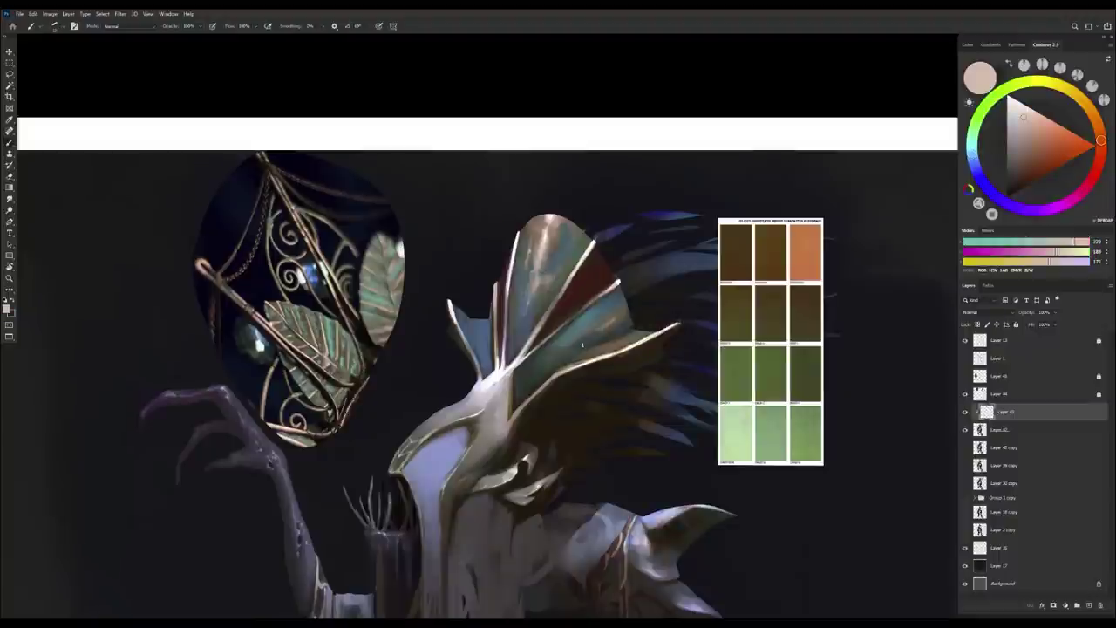
alt+click(594, 333)
alt+click(606, 329)
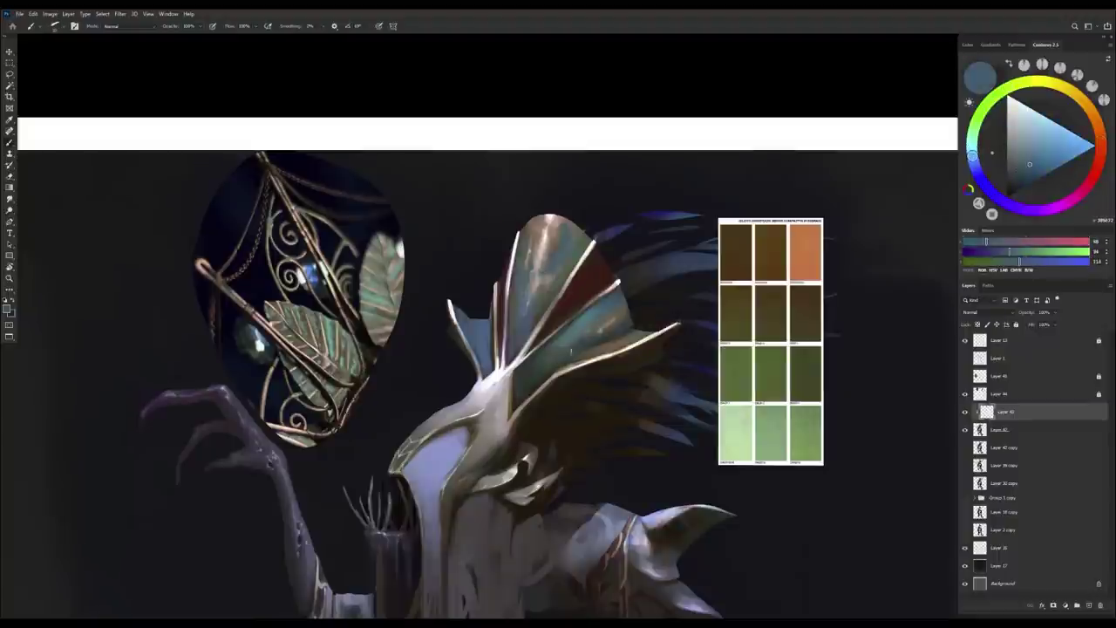
alt+click(544, 353)
alt+click(535, 370)
alt+click(550, 342)
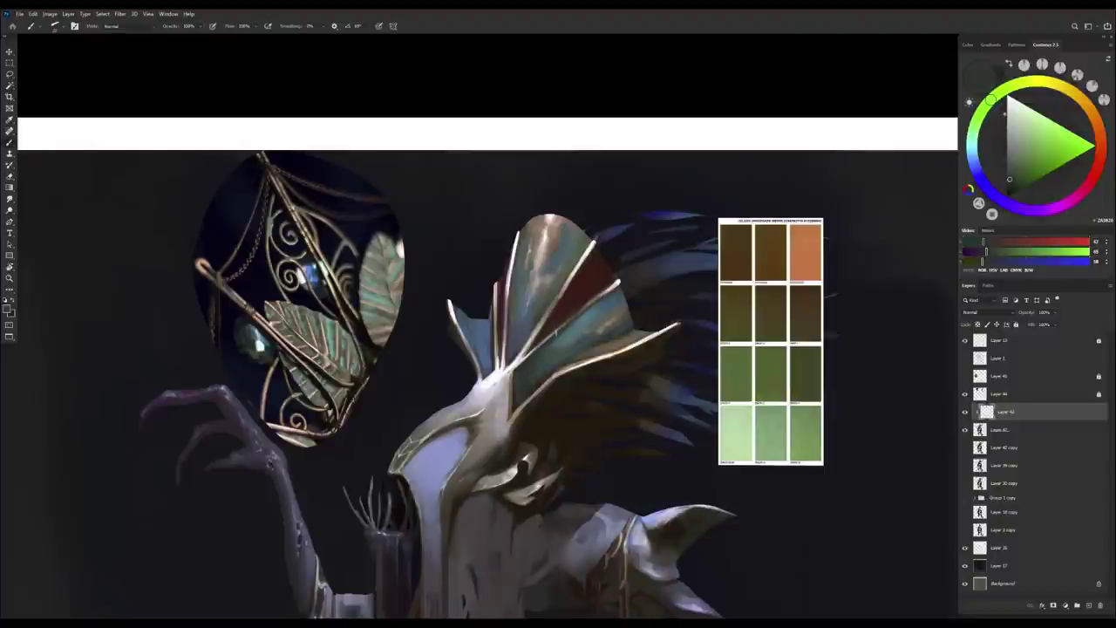
Darken the teal fin toward its base with dark brown and dark green, using the chart's green as a guide.
alt+click(582, 339)
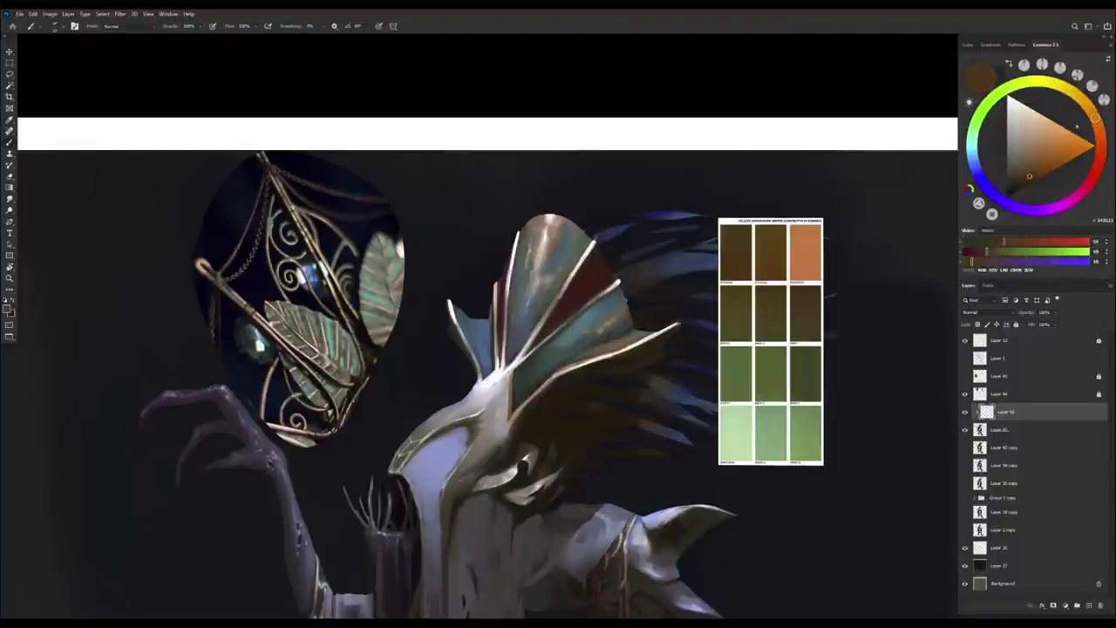
alt+click(730, 367)
alt+click(518, 405)
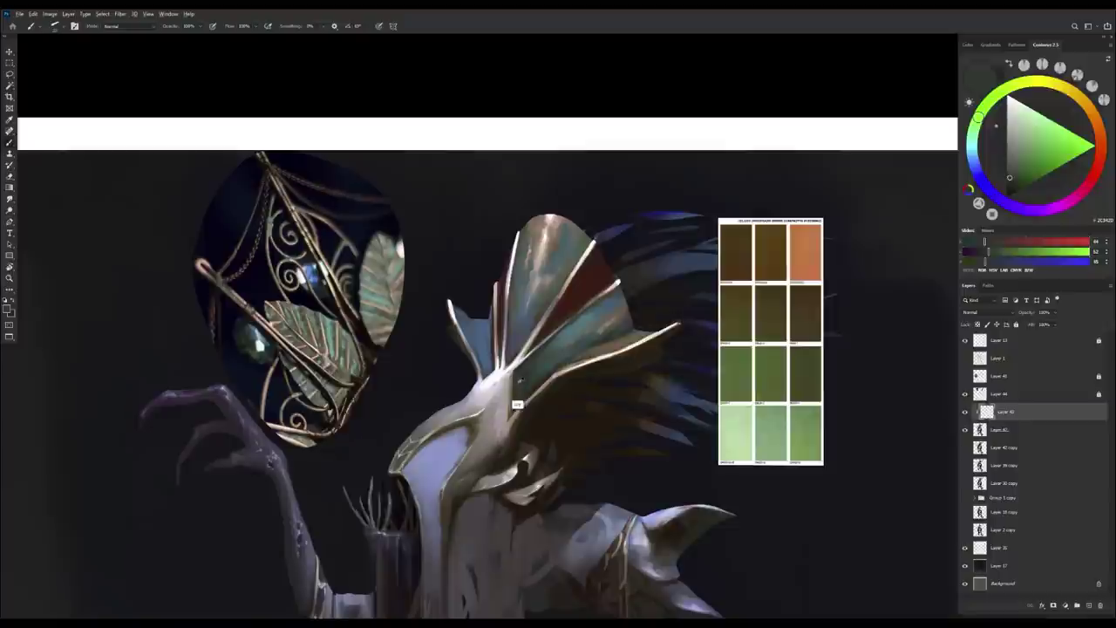
alt+click(511, 395)
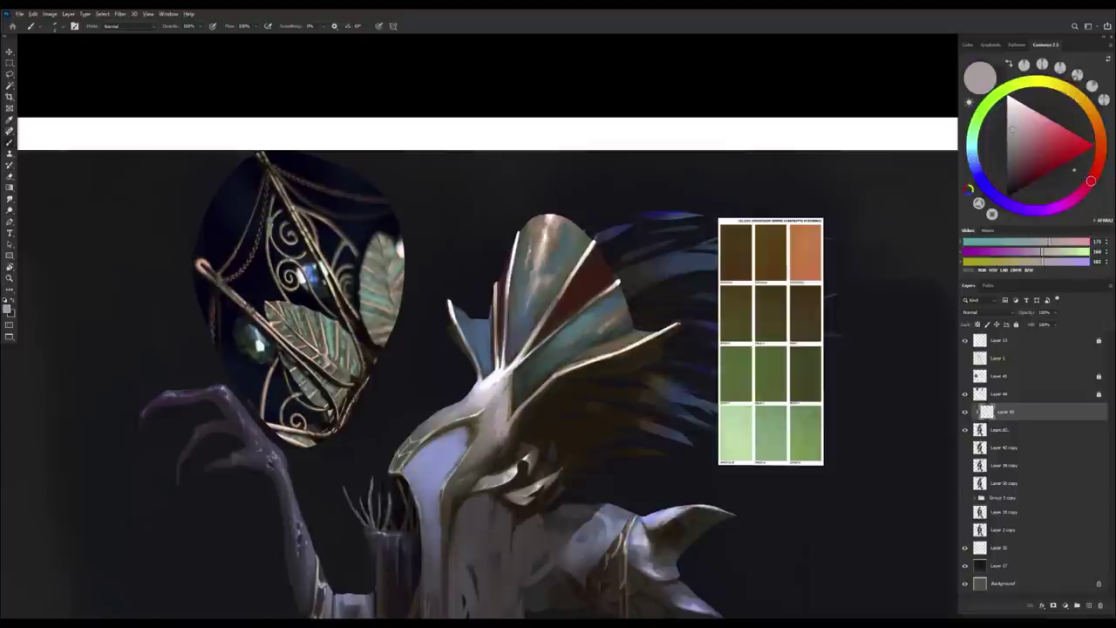
Retouch the dark red fin beside the central fin's rib with a sampled dark red.
alt+click(562, 312)
scroll(561, 312, down, 2)
scroll(562, 312, up, 1)
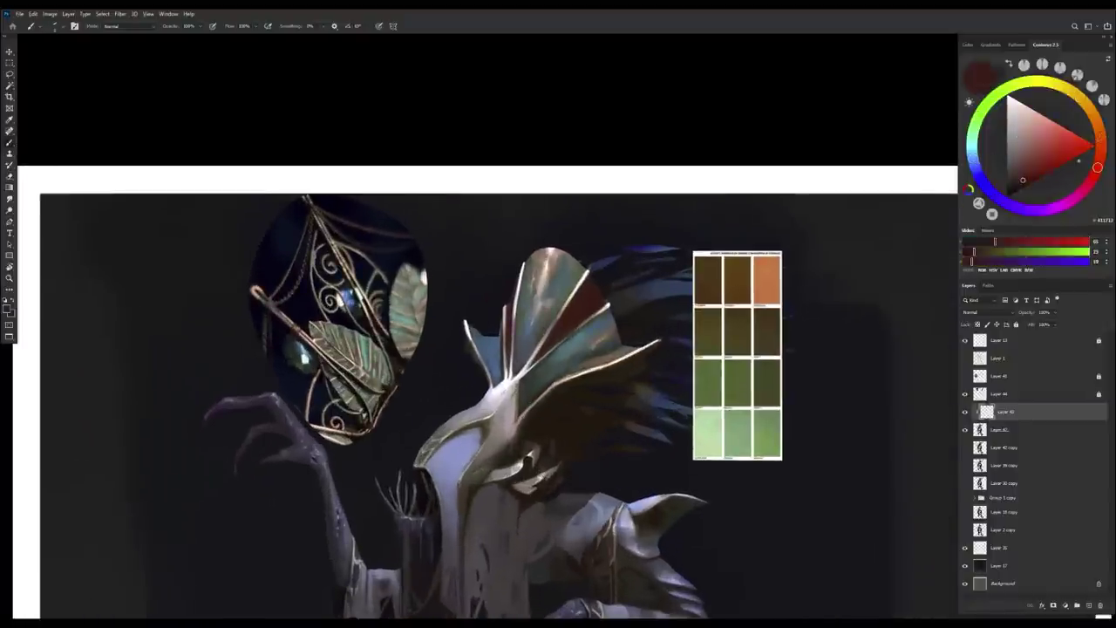
scroll(596, 491, down, 1)
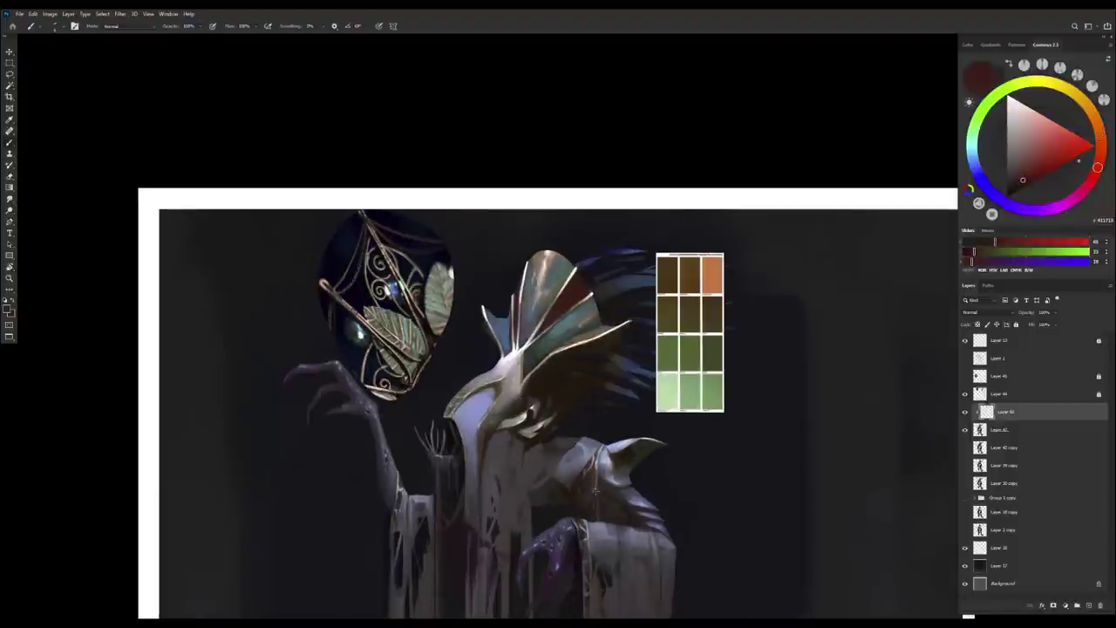
Flip the canvas horizontally and add sampled teal, grey-green and slate-blue patina to the rear teal fin and small front fin.
key(h)
scroll(750, 400, down, 1)
key(e)
scroll(549, 364, up, 1)
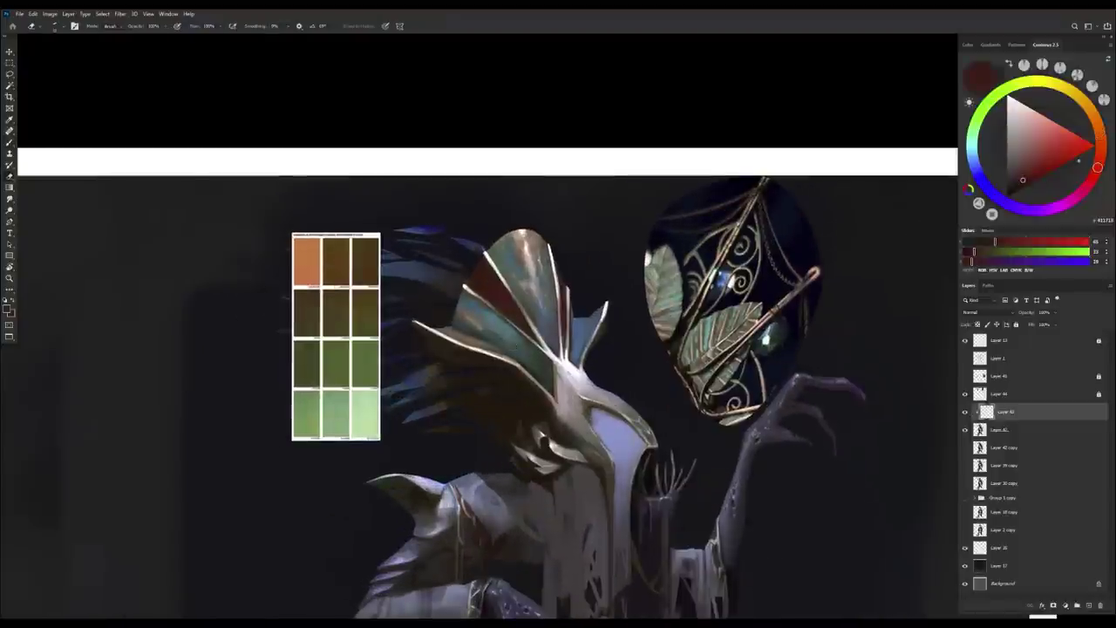
key(b)
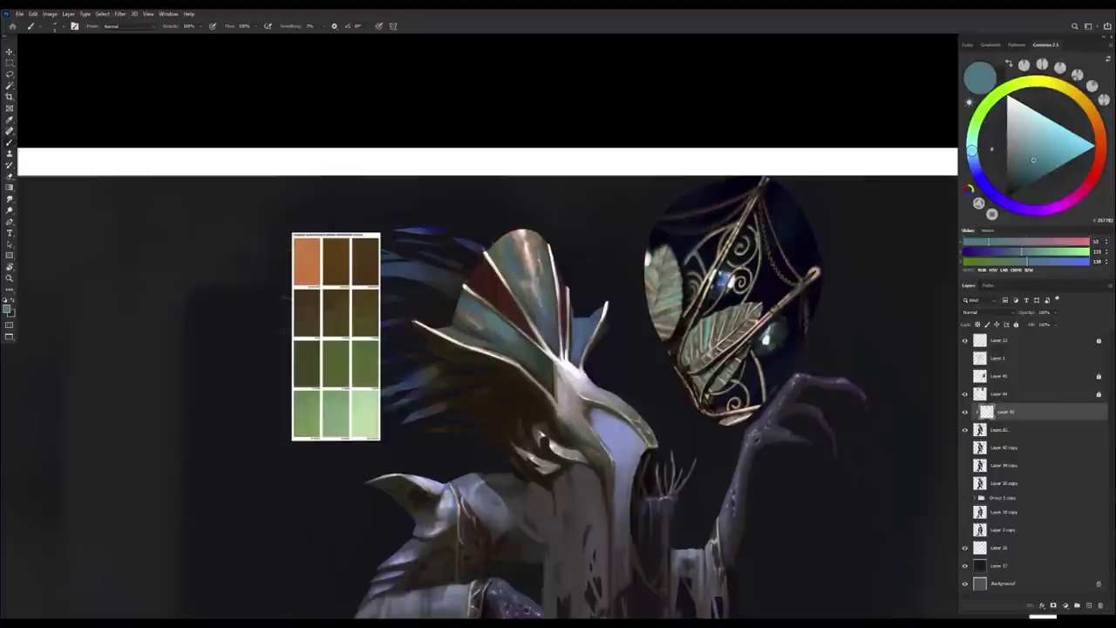
alt+click(492, 358)
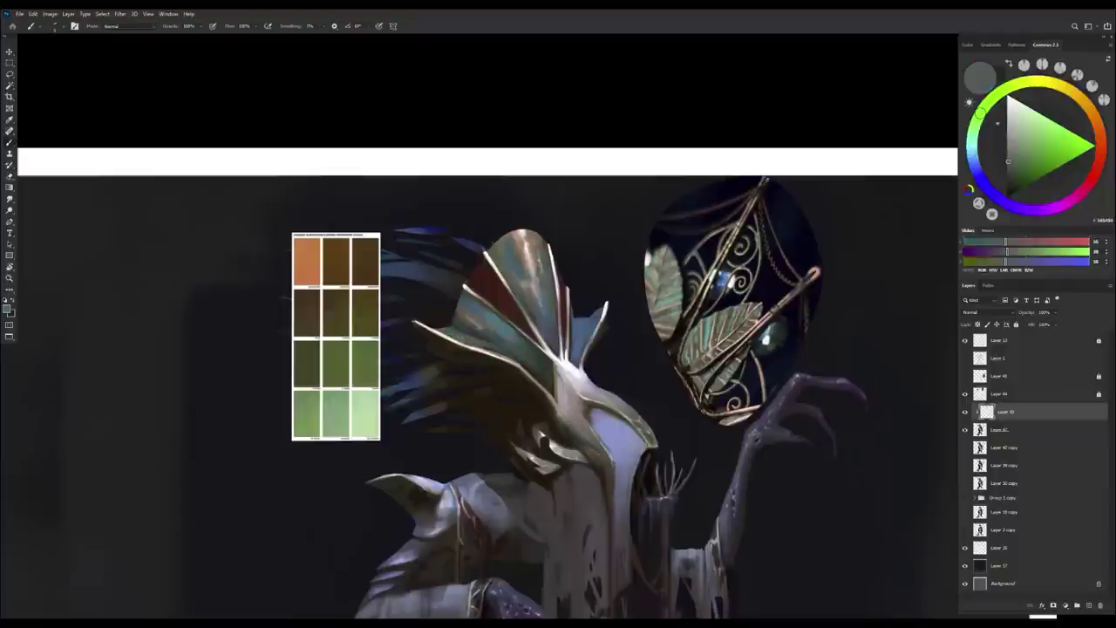
alt+click(571, 329)
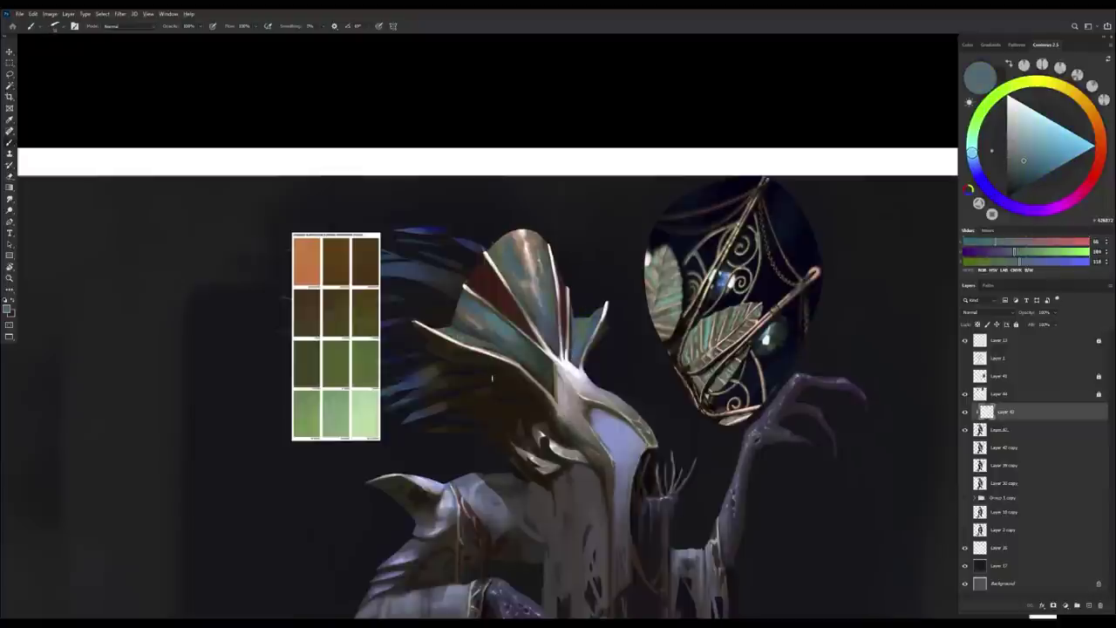
Vary the small front fin's patina with sampled olive and grey-green, plus green, brown and copper orange picked from the colour chart.
alt+click(579, 354)
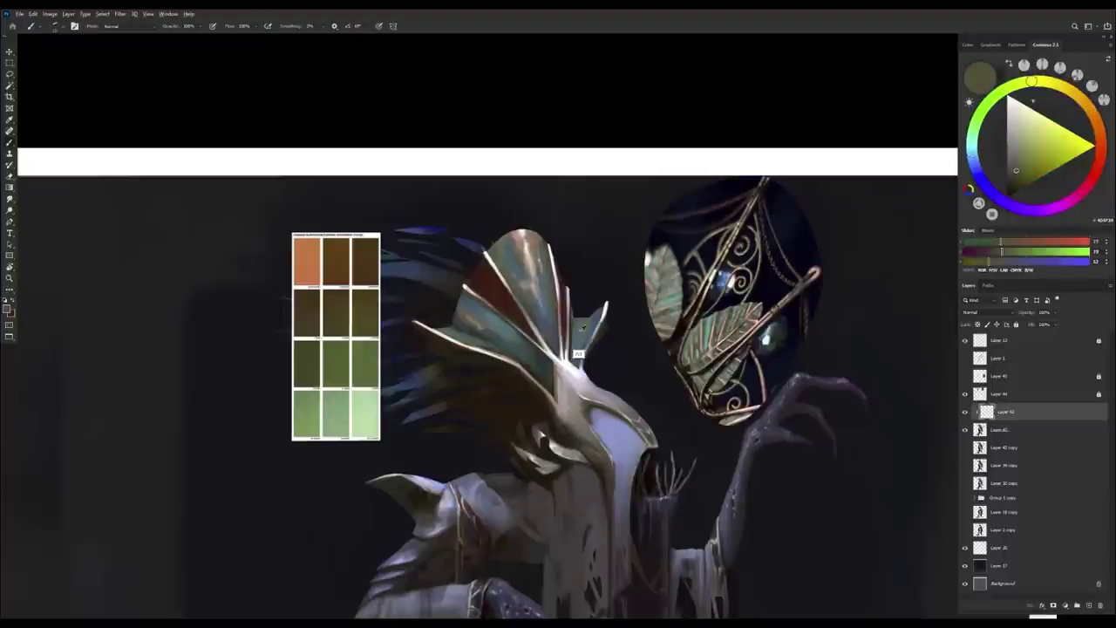
alt+click(598, 314)
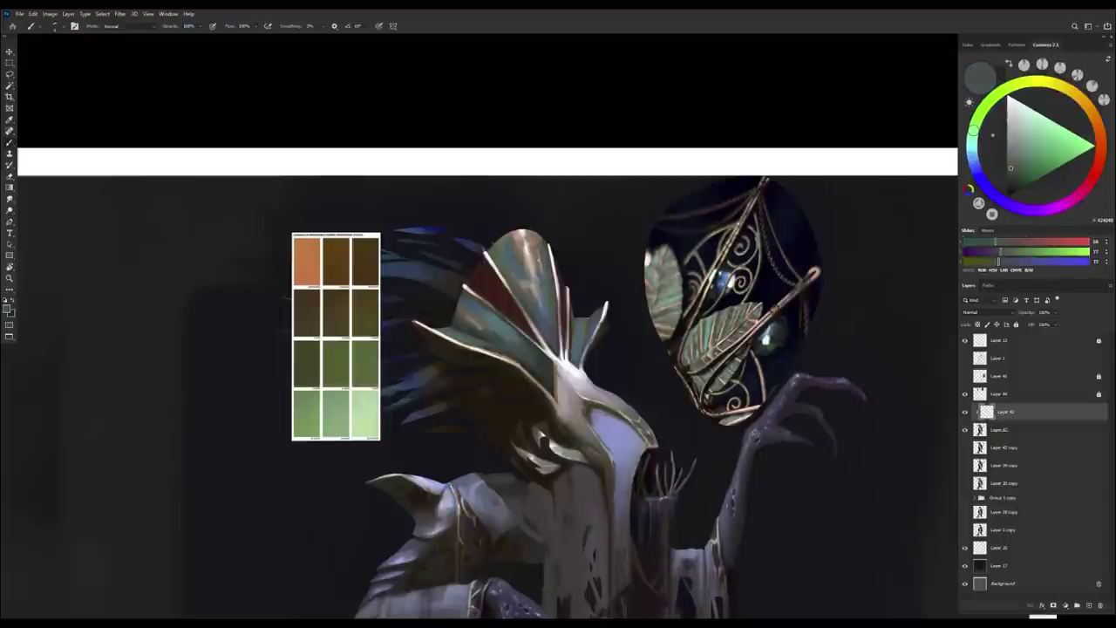
alt+click(366, 279)
alt+click(488, 301)
alt+click(337, 363)
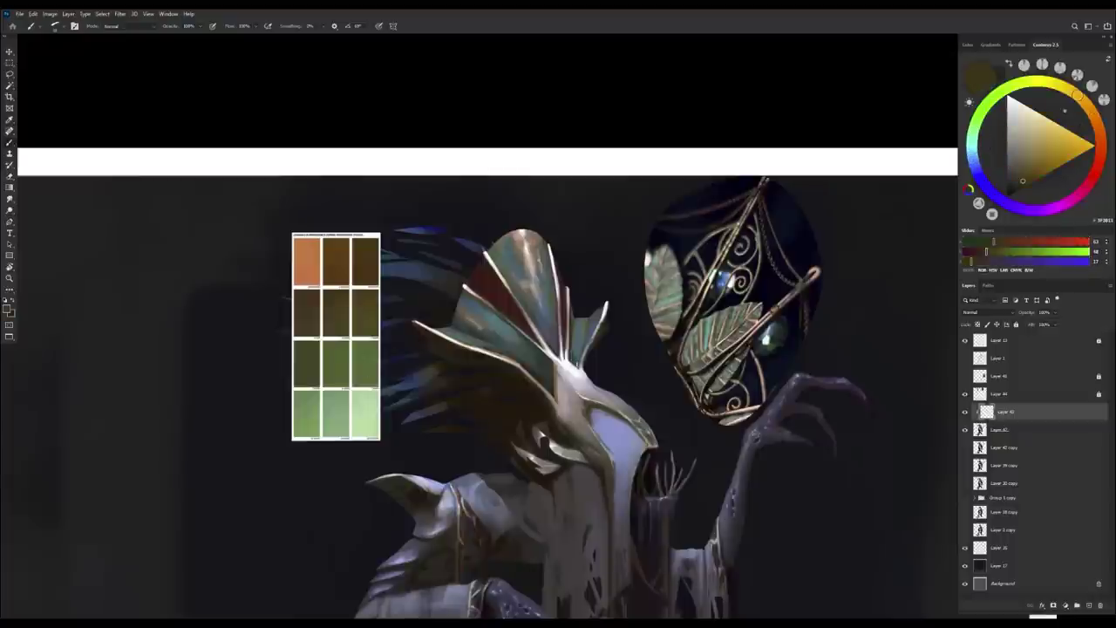
alt+click(578, 343)
alt+click(306, 260)
alt+click(582, 314)
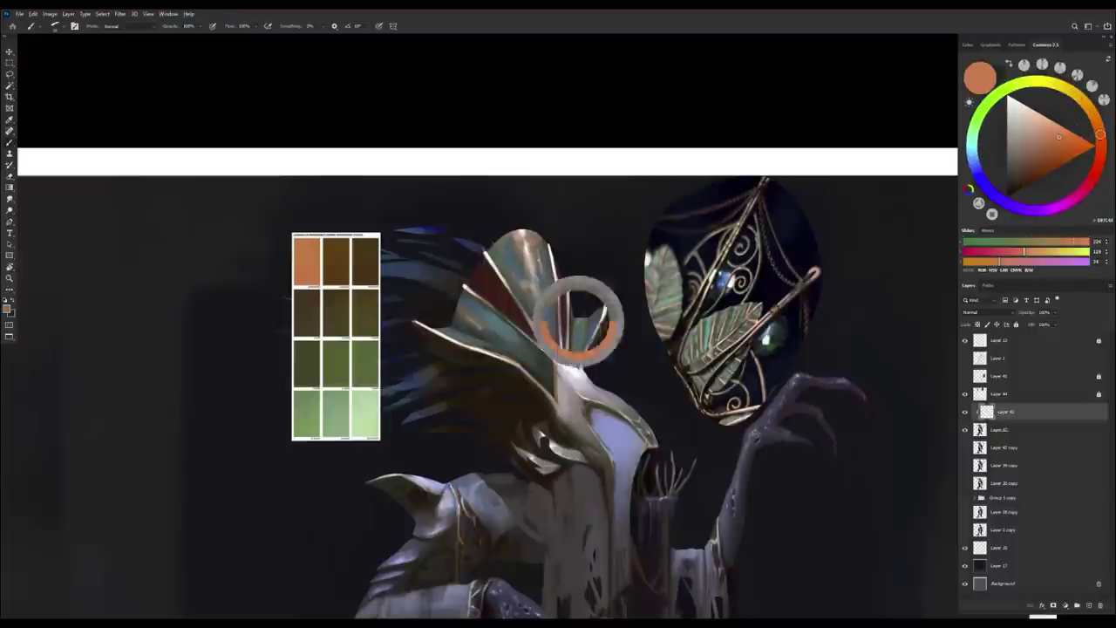
Refine the small front fin's rim and base with sampled warm grey and muted brown.
alt+click(601, 320)
alt+click(586, 350)
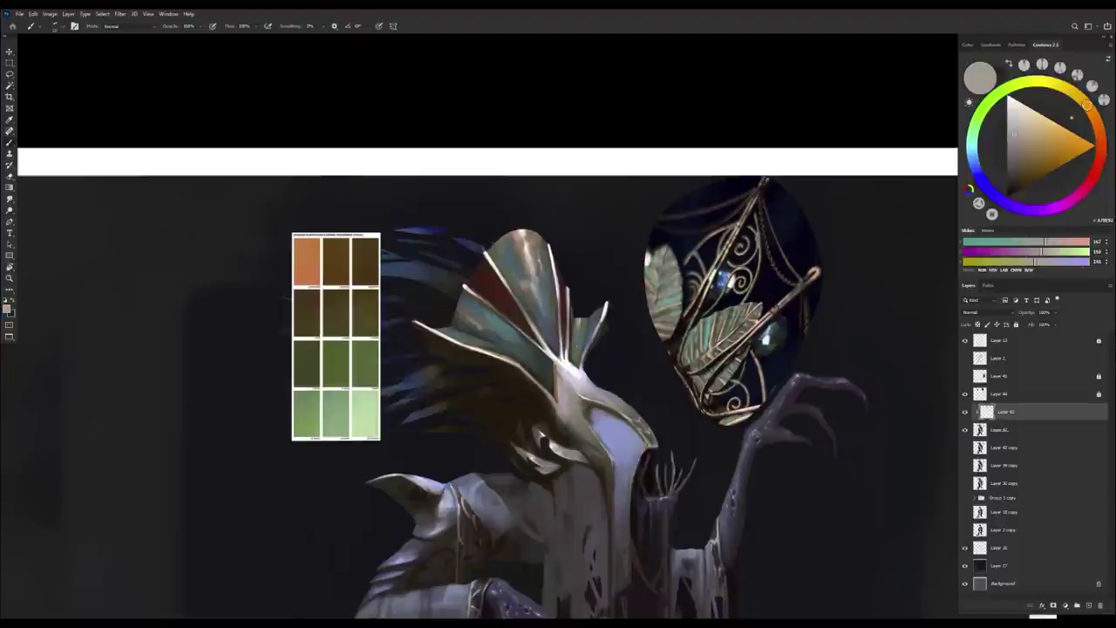
alt+click(580, 364)
alt+click(605, 331)
alt+click(602, 323)
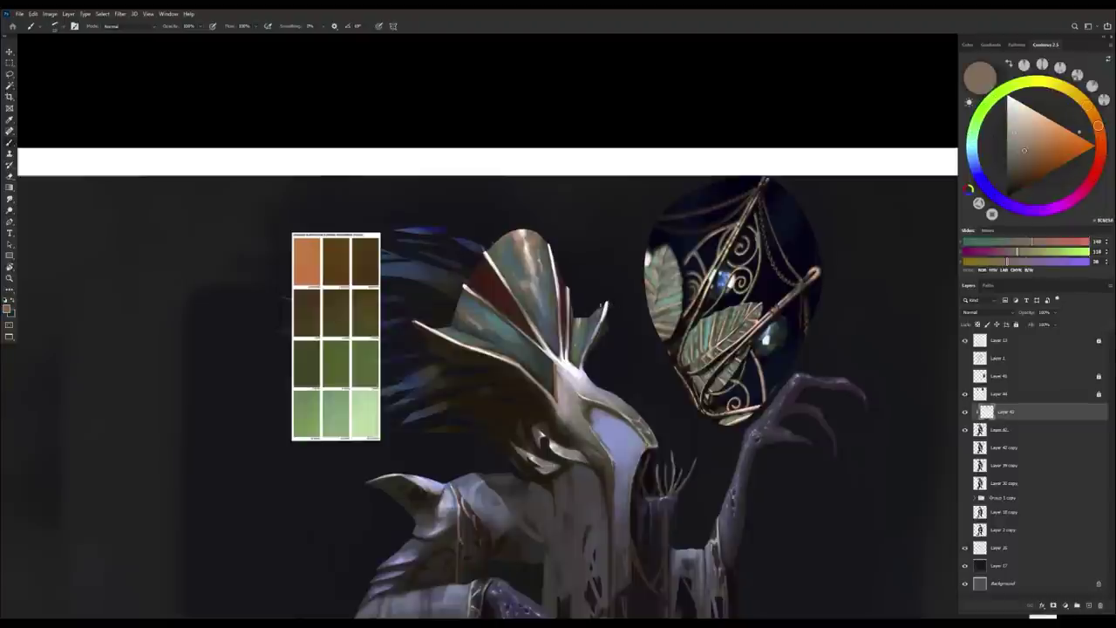
alt+click(597, 314)
alt+click(599, 318)
Add copper-orange highlights to the upper part of the dark red fin and blend them with sampled dark red.
drag(599, 317, 479, 272)
alt+click(455, 230)
drag(456, 231, 471, 244)
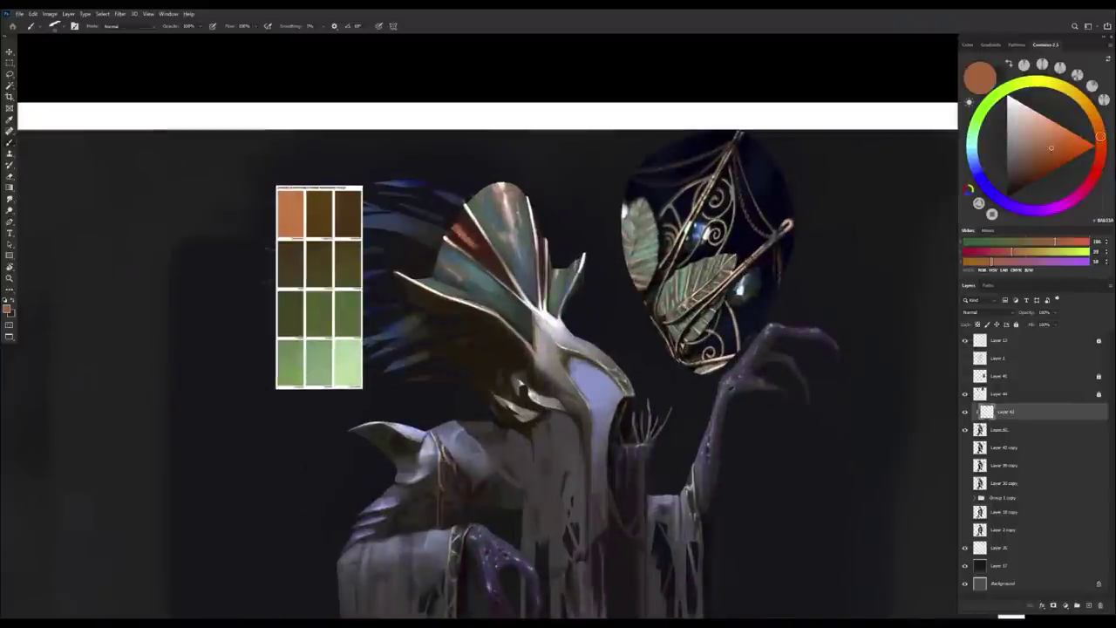
alt+click(461, 225)
alt+click(462, 236)
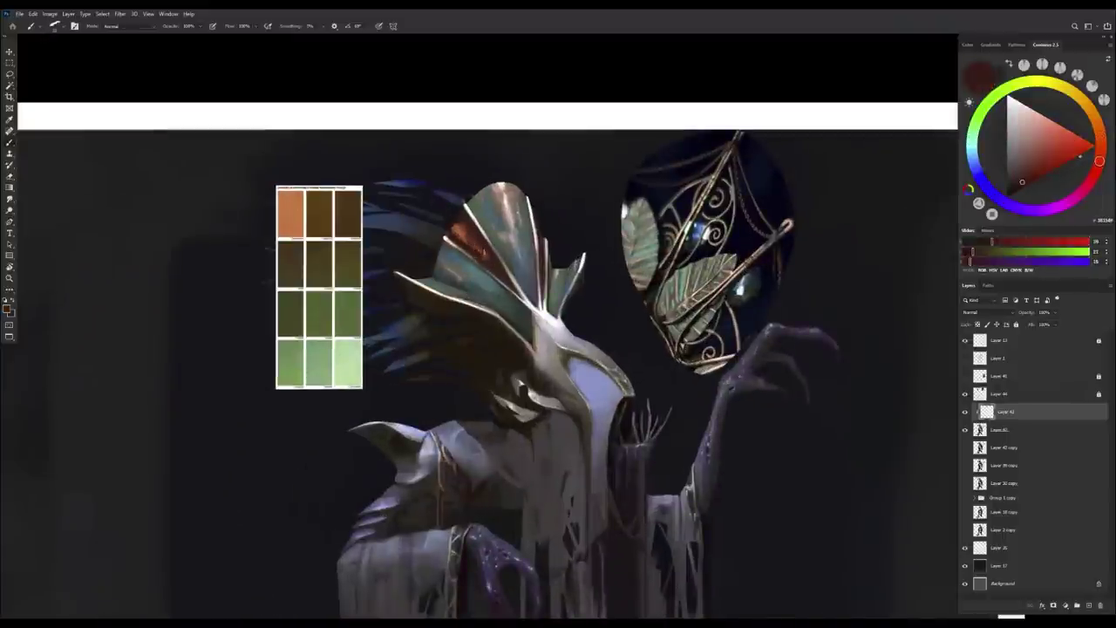
Soften the dark red fin's copper highlight with reds and browns sampled from the fin.
alt+click(471, 249)
mouse_move(466, 229)
mouse_down()
mouse_move(482, 251)
mouse_move(463, 236)
mouse_up()
alt+click(462, 228)
alt+click(454, 239)
alt+click(458, 234)
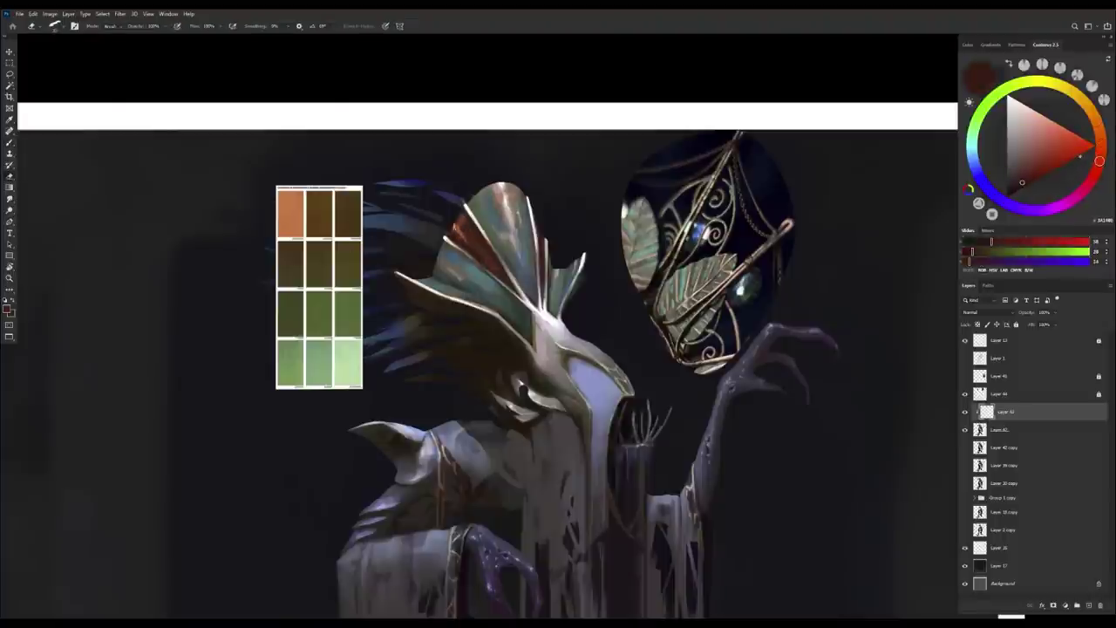
alt+click(457, 230)
Touch up the dark red fin with sampled olive, copper orange and deep red.
key(ctrl+minus)
key(ctrl+minus)
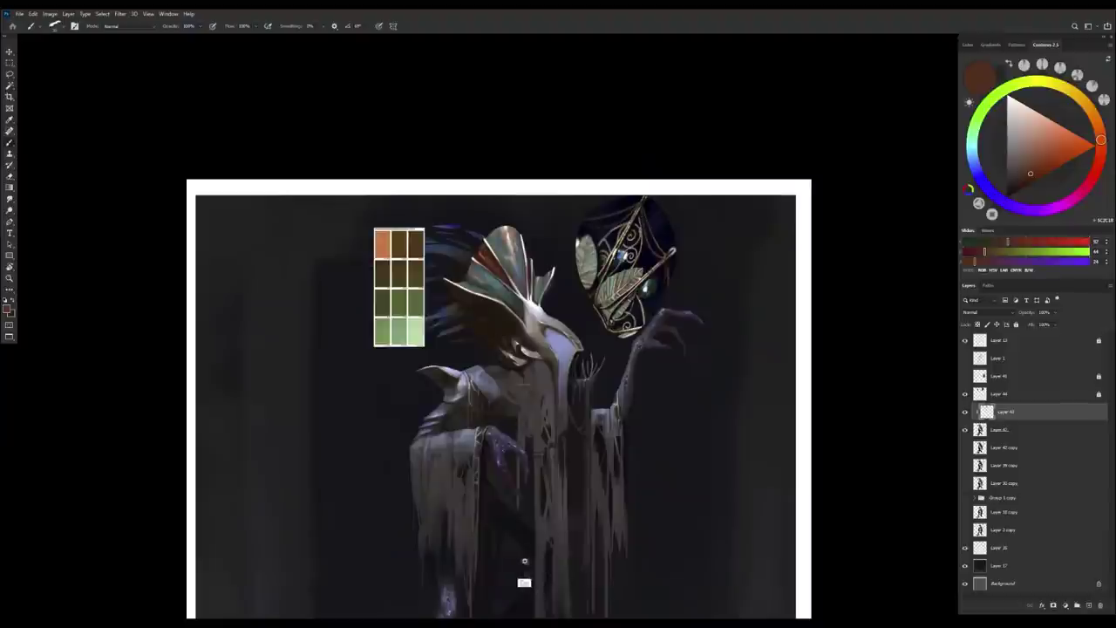
scroll(541, 372, up, 2)
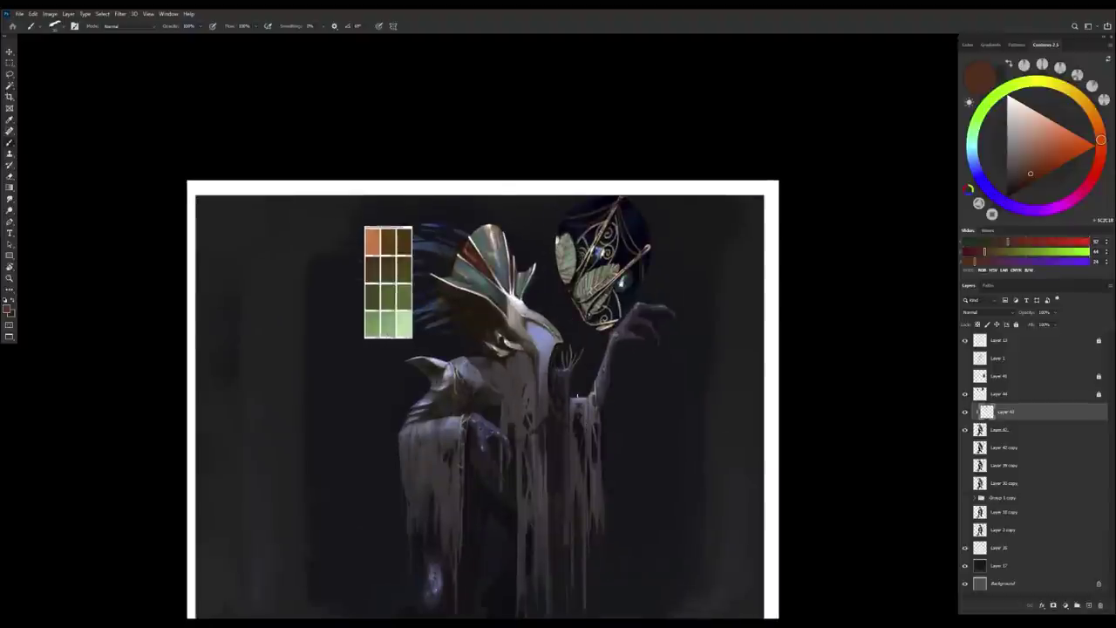
key(e)
key(ctrl+plus)
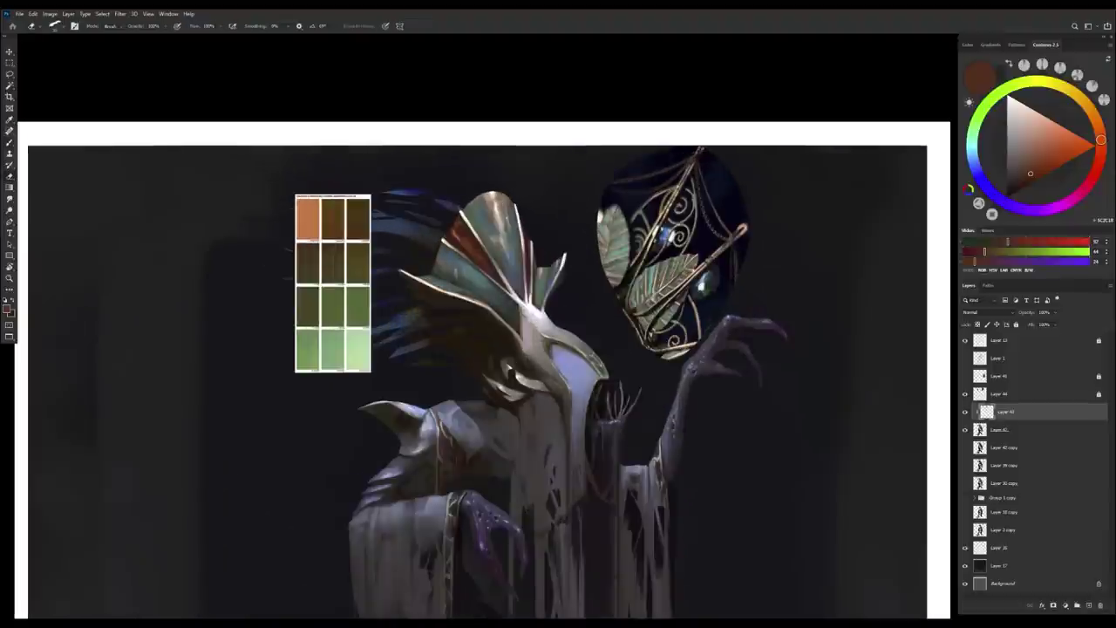
key(b)
alt+click(460, 237)
alt+click(461, 237)
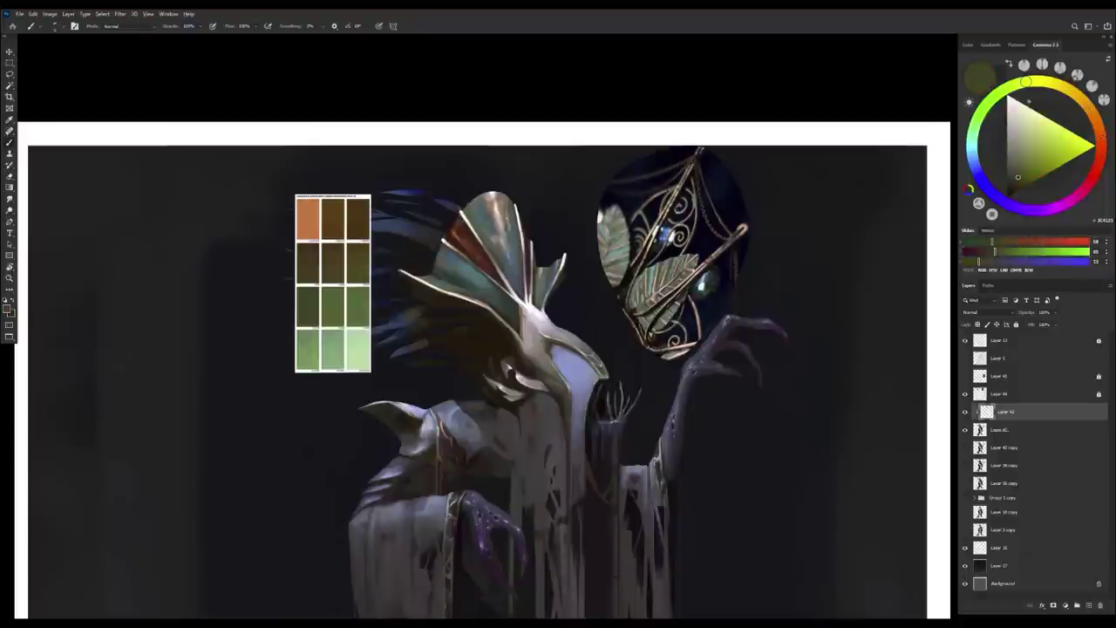
alt+click(466, 257)
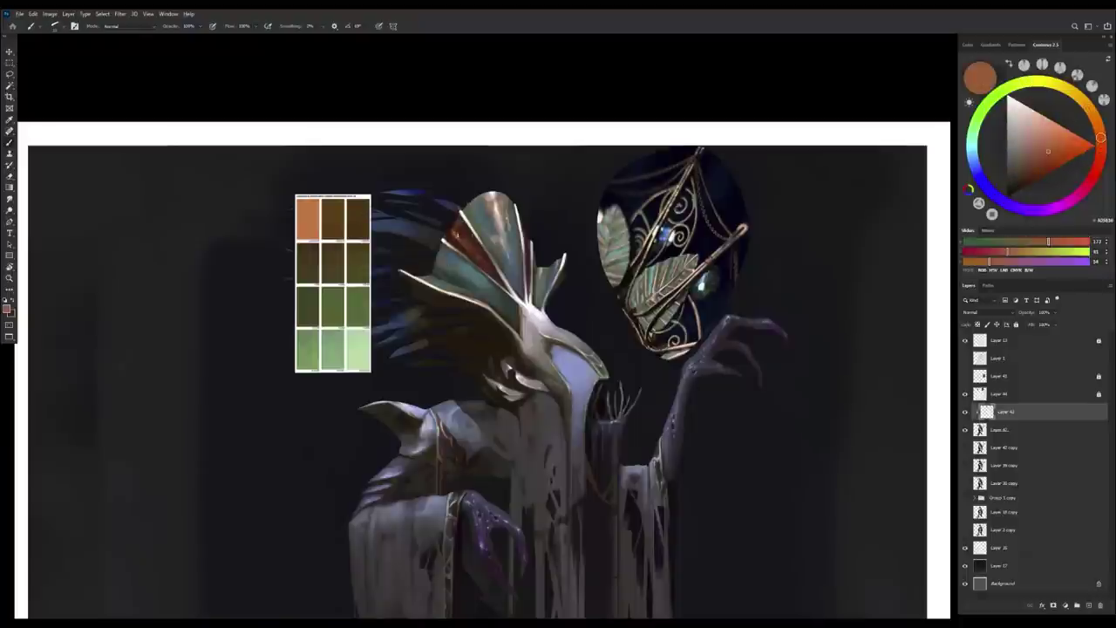
alt+click(466, 257)
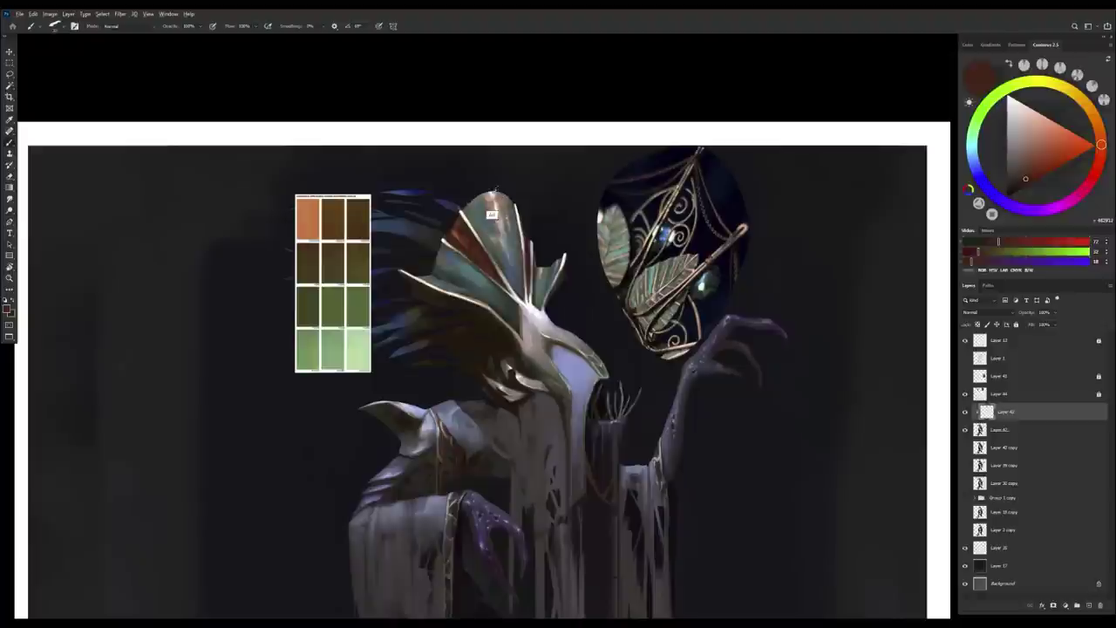
Break up the red fin's surface with sampled red-brown and dusty rose strokes along its length.
alt+click(460, 265)
alt+click(455, 236)
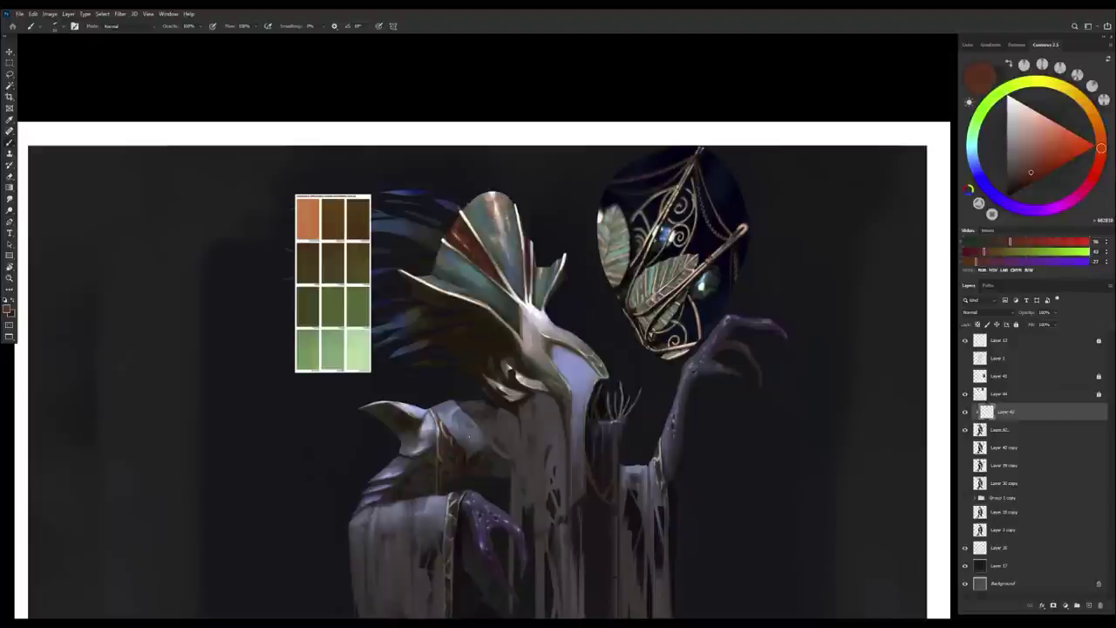
alt+click(494, 232)
alt+click(469, 253)
alt+click(465, 248)
alt+click(463, 240)
alt+click(462, 239)
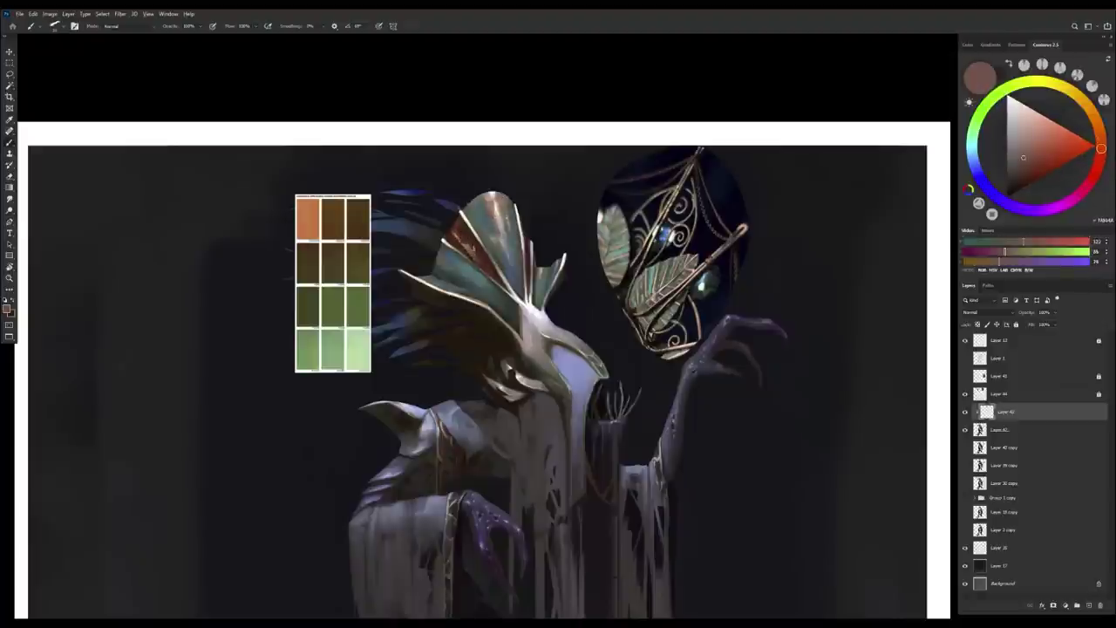
alt+click(468, 267)
alt+click(480, 260)
alt+click(475, 261)
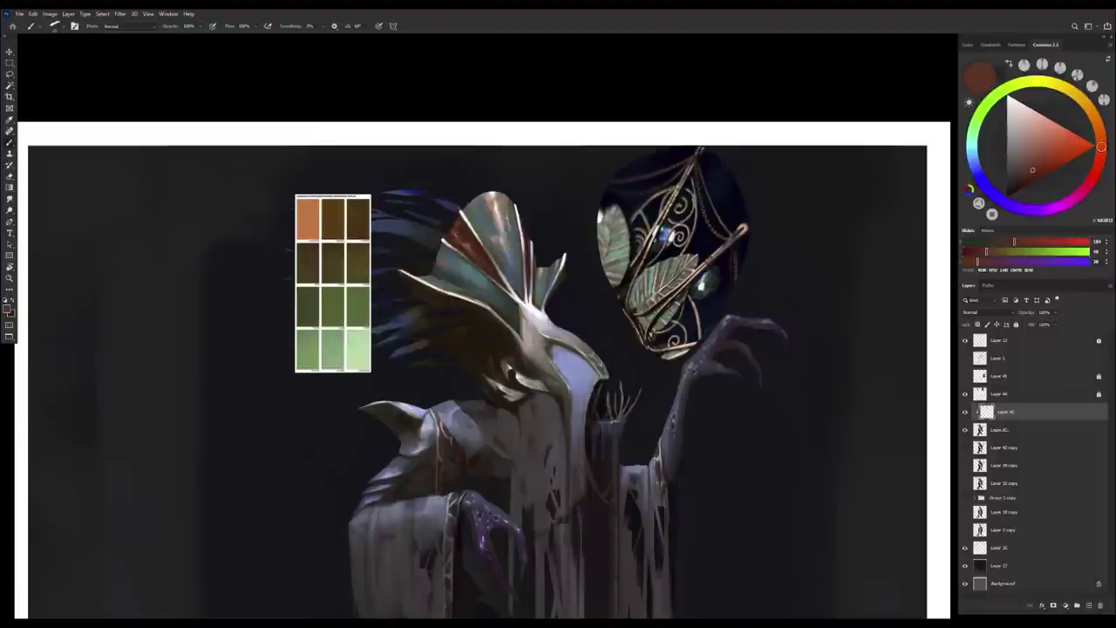
Mix a muted mauve, then refine the red fin and its ribs with sampled near-white, olive and dark red.
click(1017, 261)
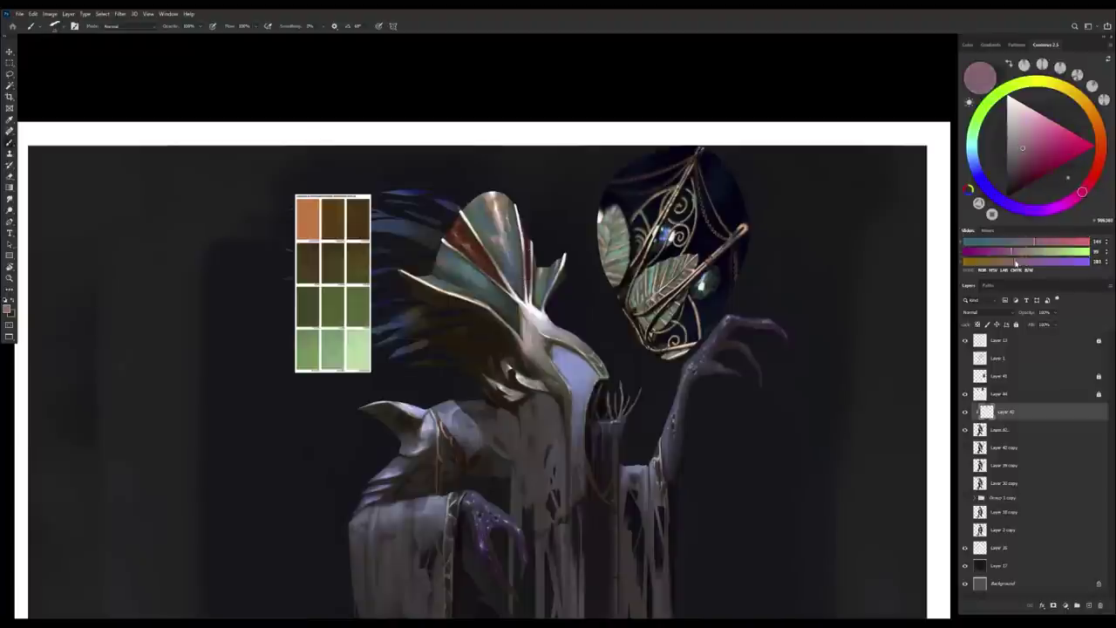
alt+click(524, 259)
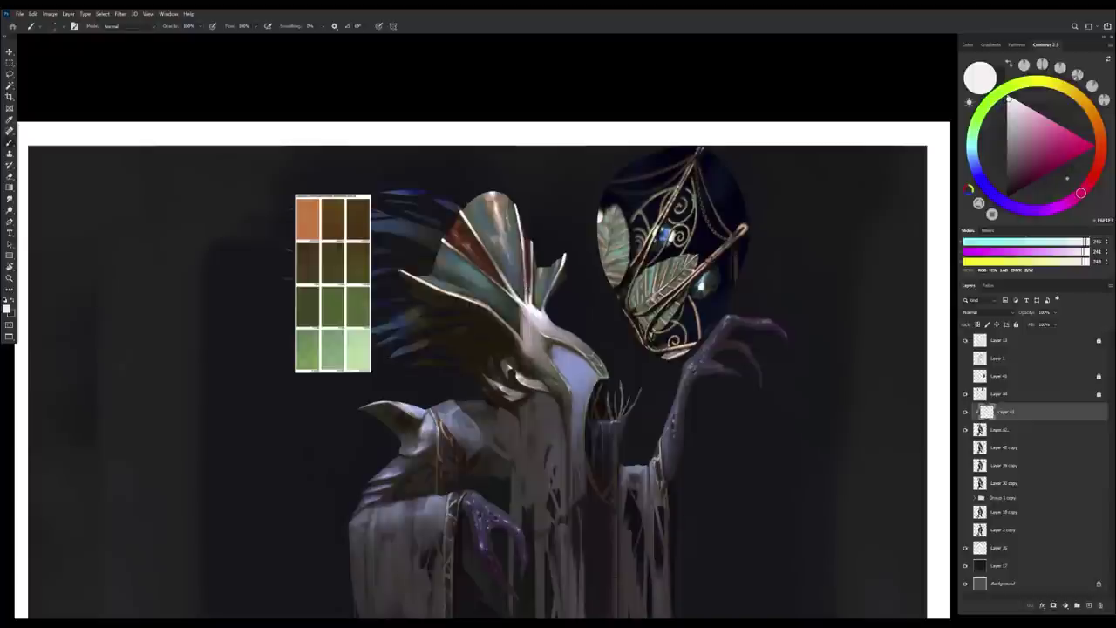
key(x)
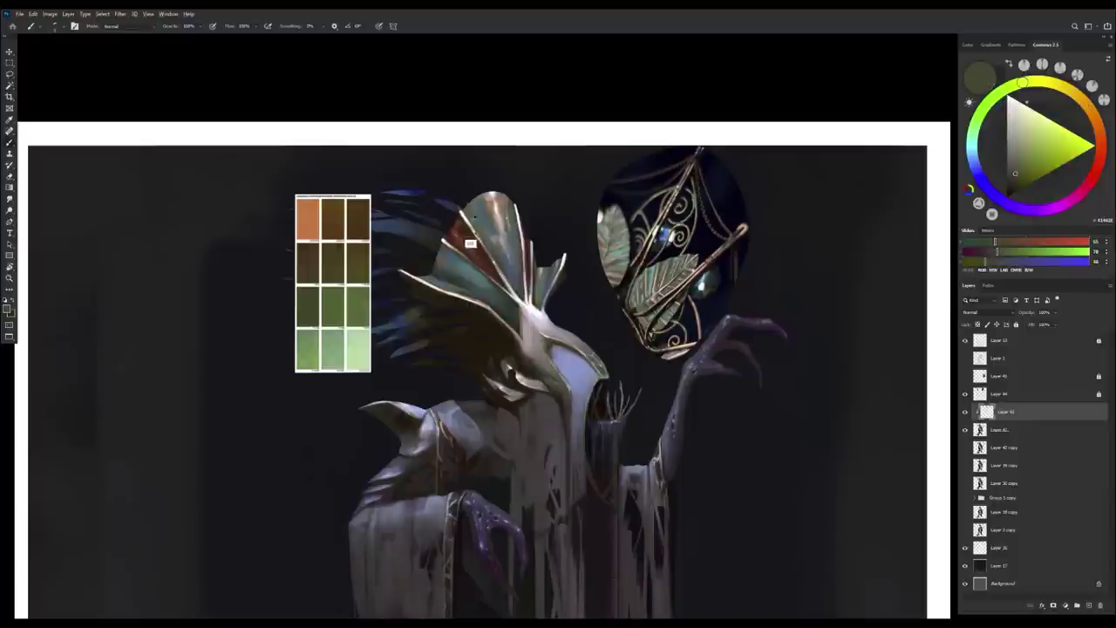
alt+click(471, 243)
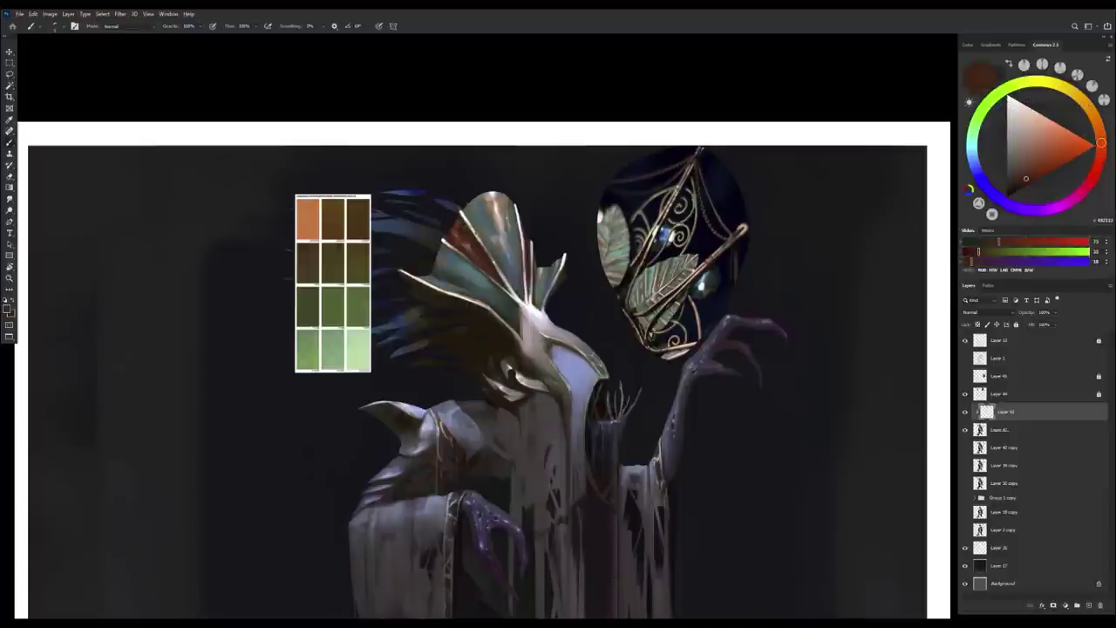
alt+click(490, 258)
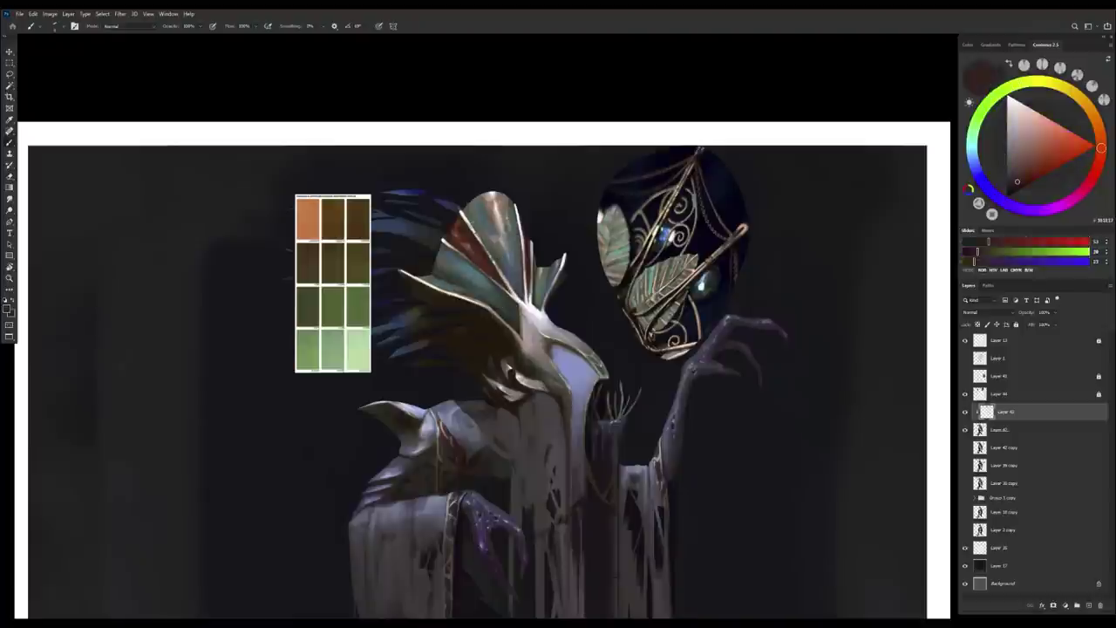
Retouch the red fin's lower ribs and base with sampled very dark red, warm grey and pale pink.
alt+click(491, 280)
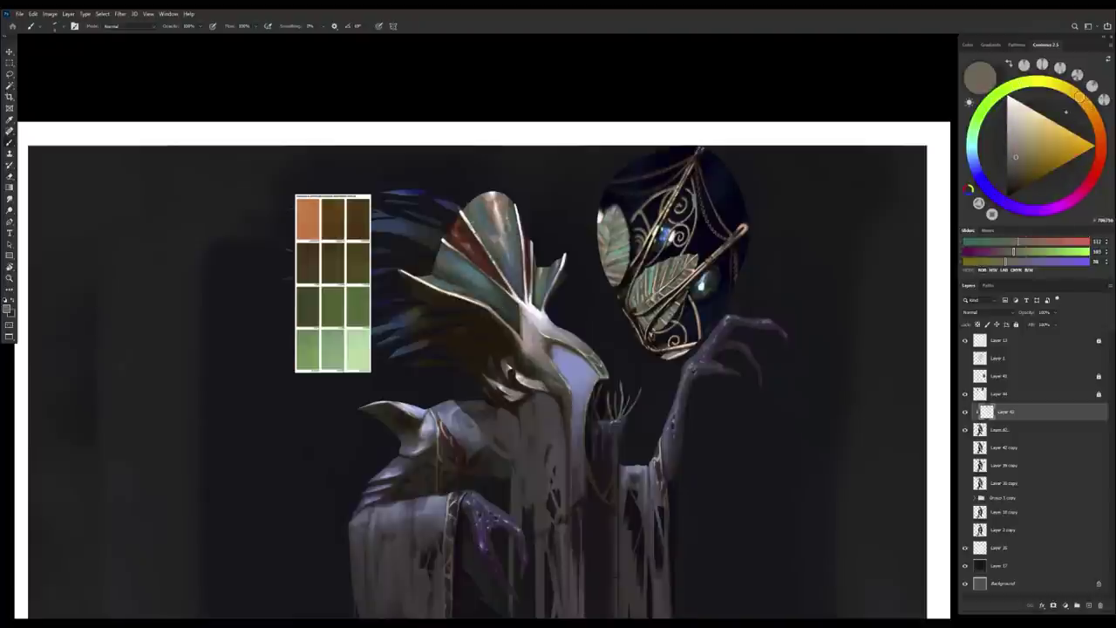
alt+click(509, 314)
alt+click(487, 274)
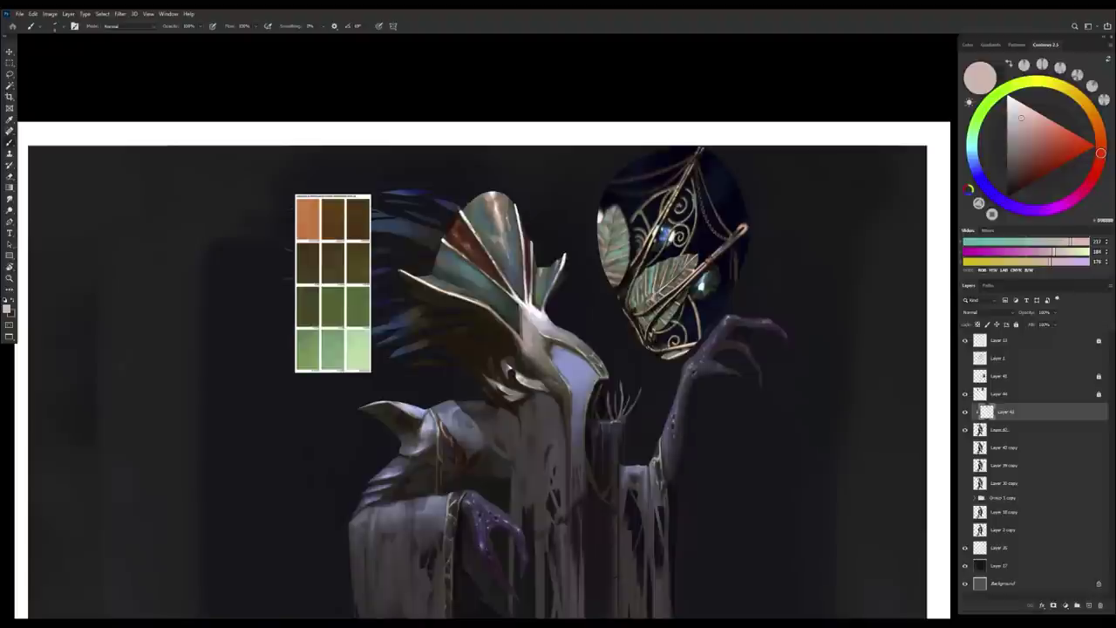
alt+click(526, 262)
alt+click(508, 300)
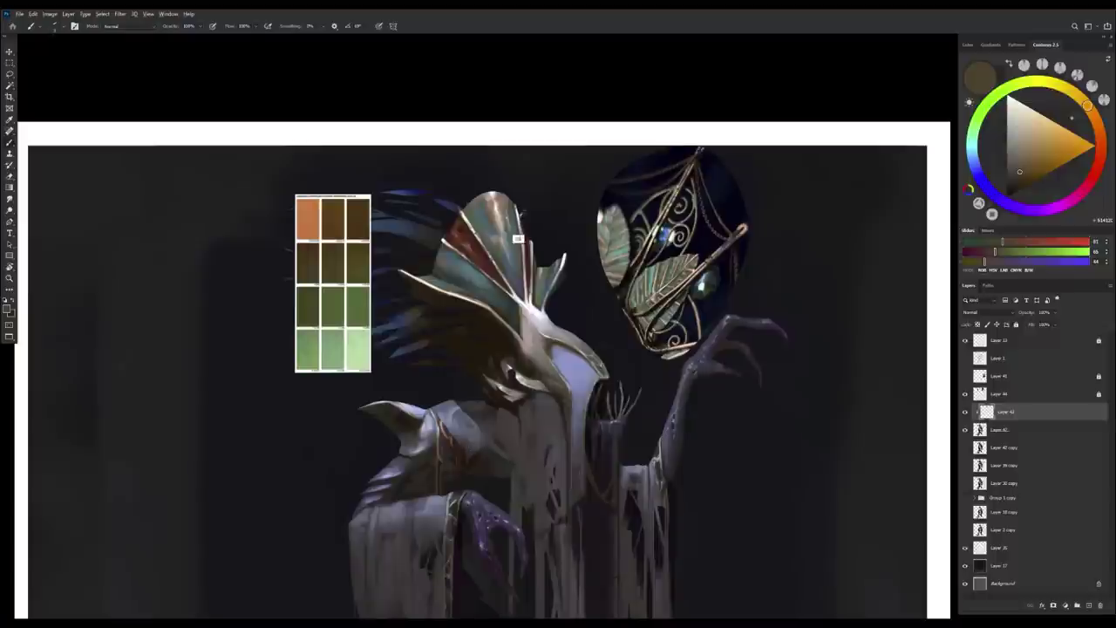
Clean up the crest and head with sampled dark brown and pale lavender-grey.
key(x)
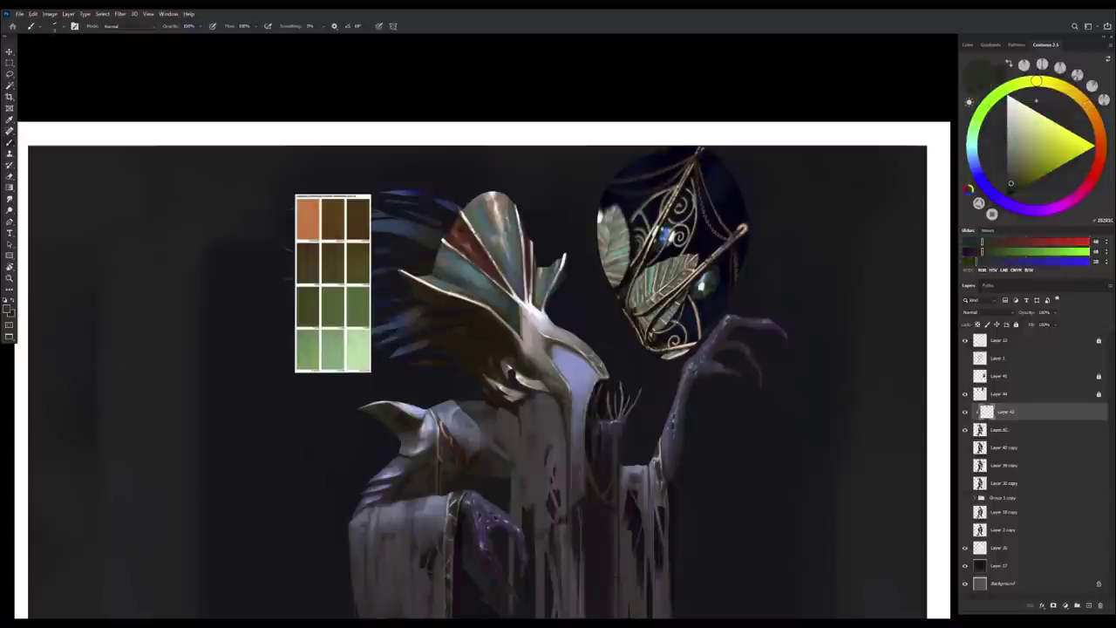
alt+click(485, 325)
key(x)
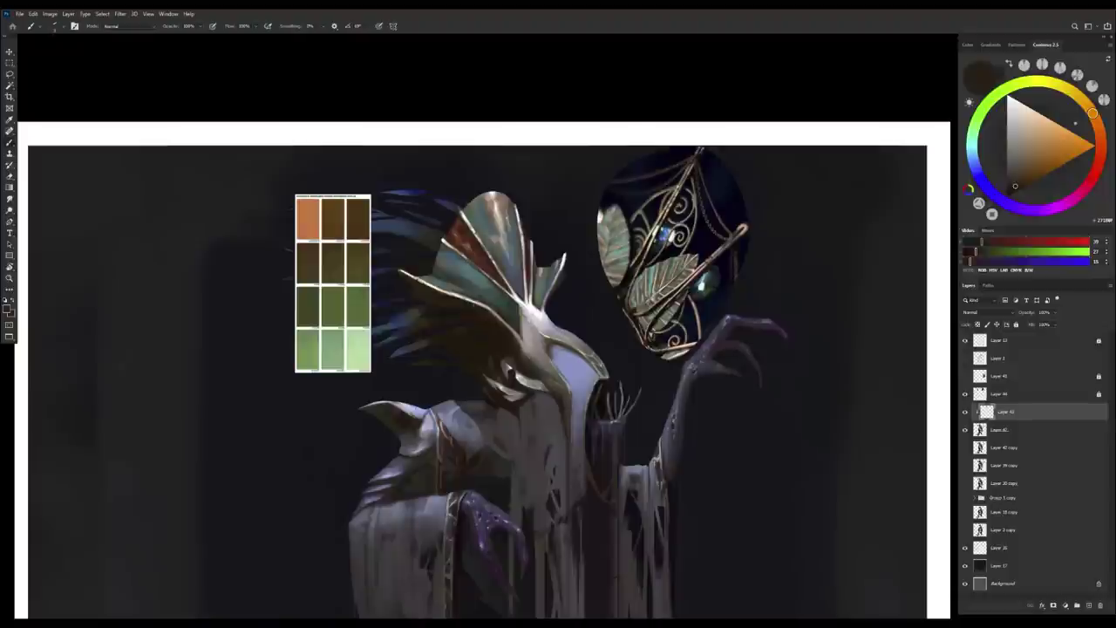
drag(565, 340, 565, 257)
alt+click(565, 258)
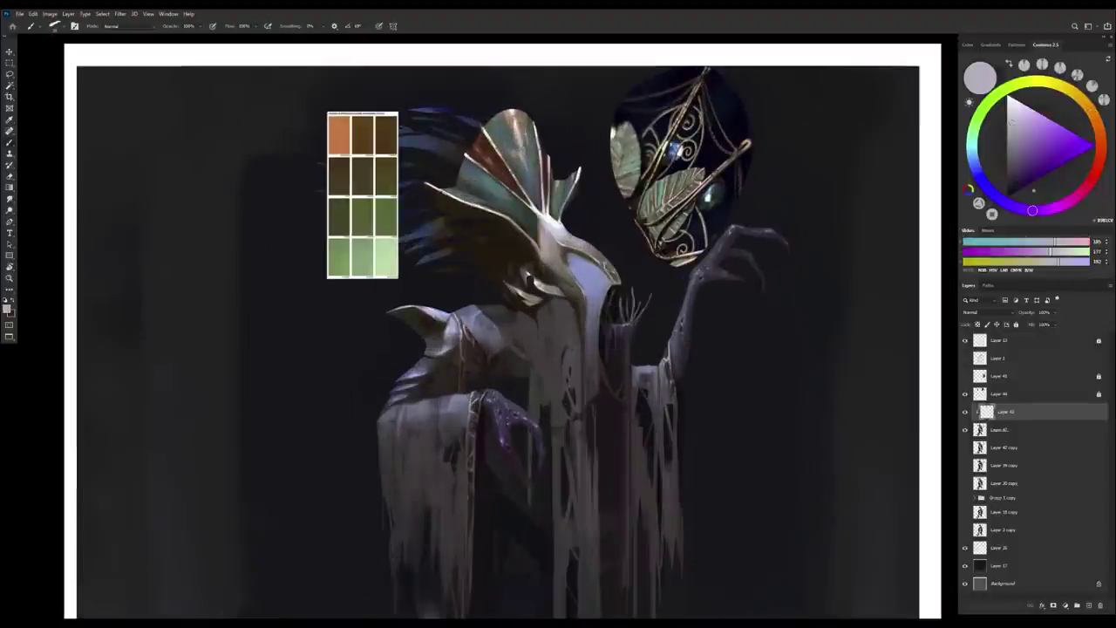
drag(686, 387, 647, 404)
alt+click(741, 249)
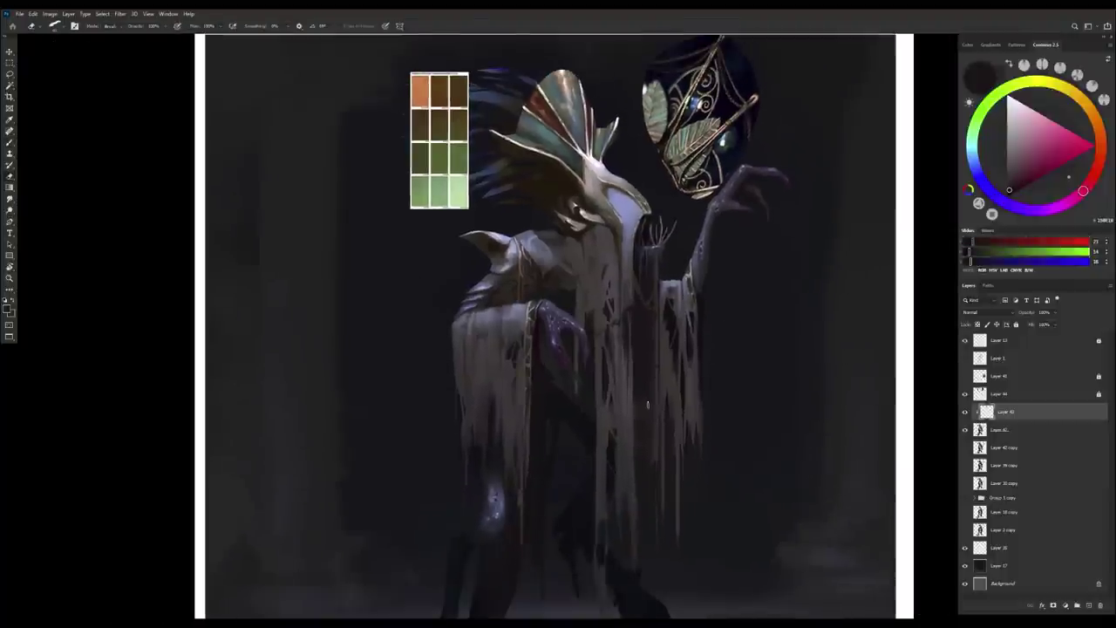
Compare the painting with the clipped patina layer hidden, check Hue/Saturation and lower the layer's opacity.
key(ctrl+minus)
drag(1056, 313, 1045, 325)
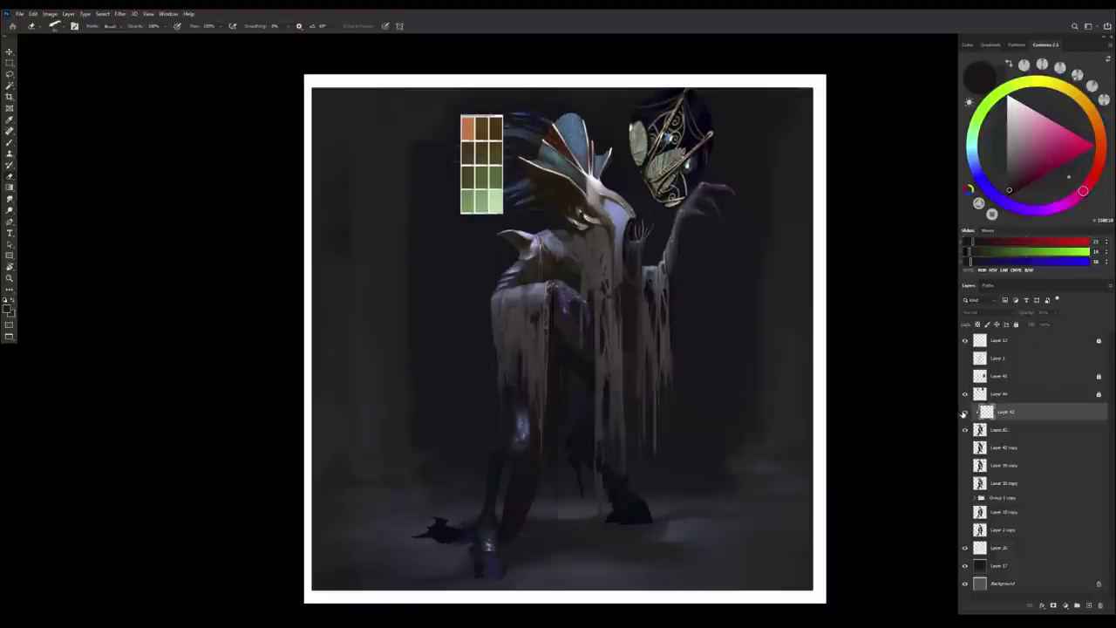
key(ctrl+u)
click(937, 93)
mouse_move(1056, 313)
mouse_down()
mouse_move(1046, 325)
mouse_move(1057, 324)
mouse_up()
key(ctrl+minus)
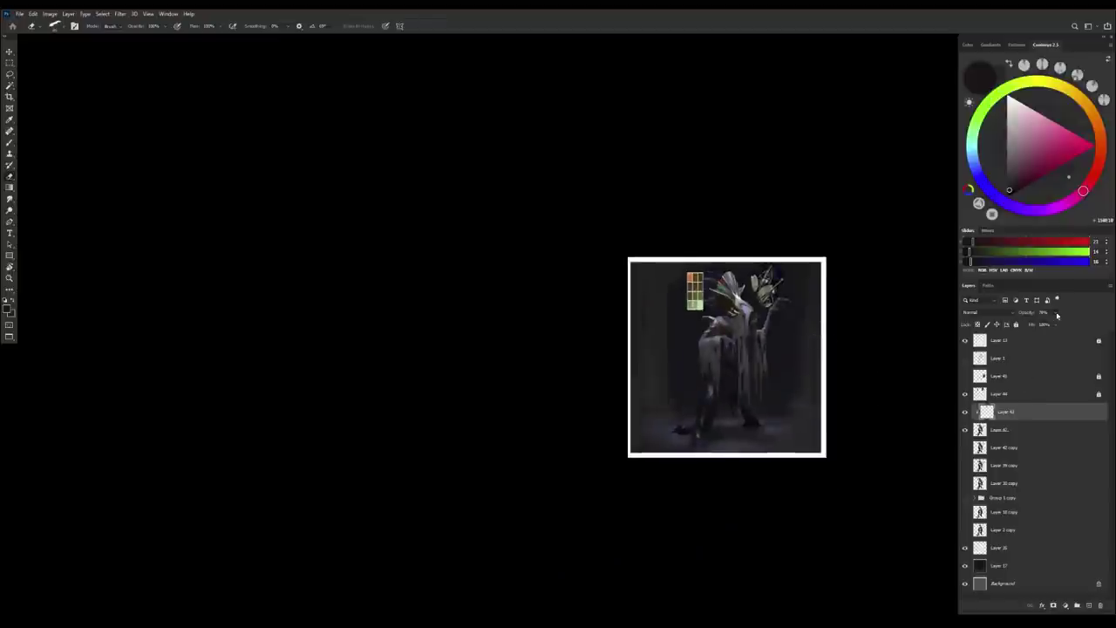
Show the hidden stone-like texture reference alongside the mummy photo and merge the reference image layers into one.
key(ctrl+plus)
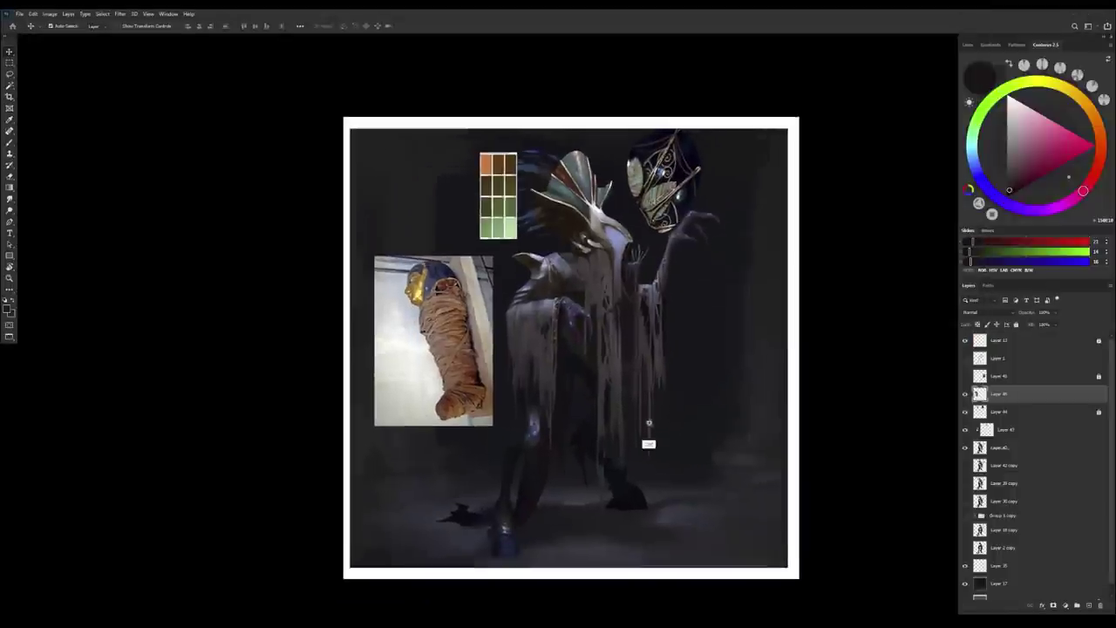
scroll(648, 423, up, 1)
click(966, 376)
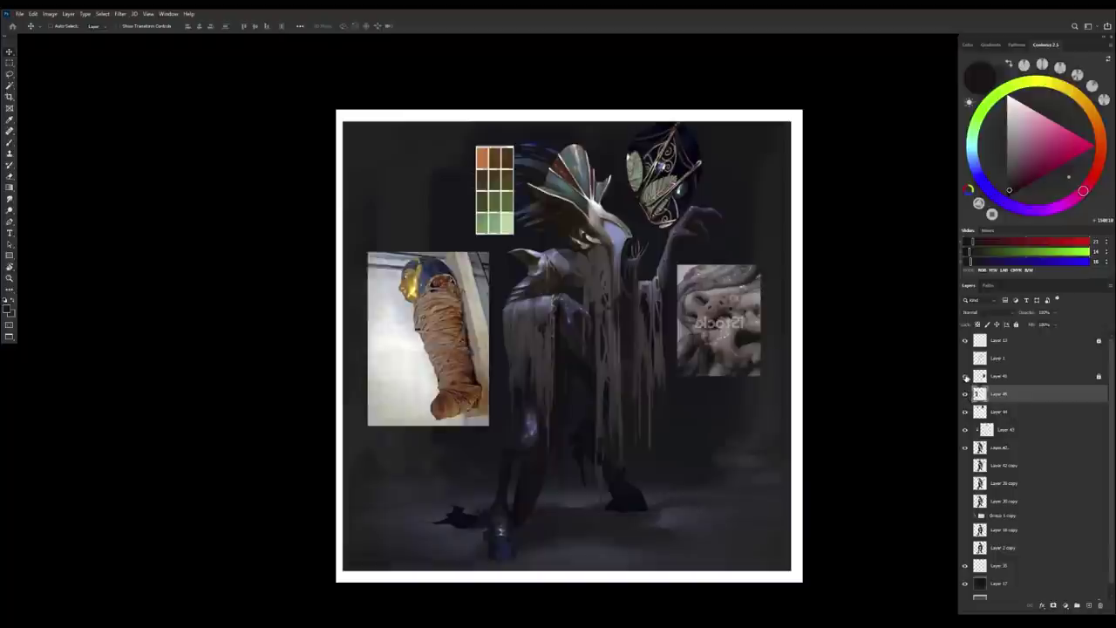
key(ctrl+e)
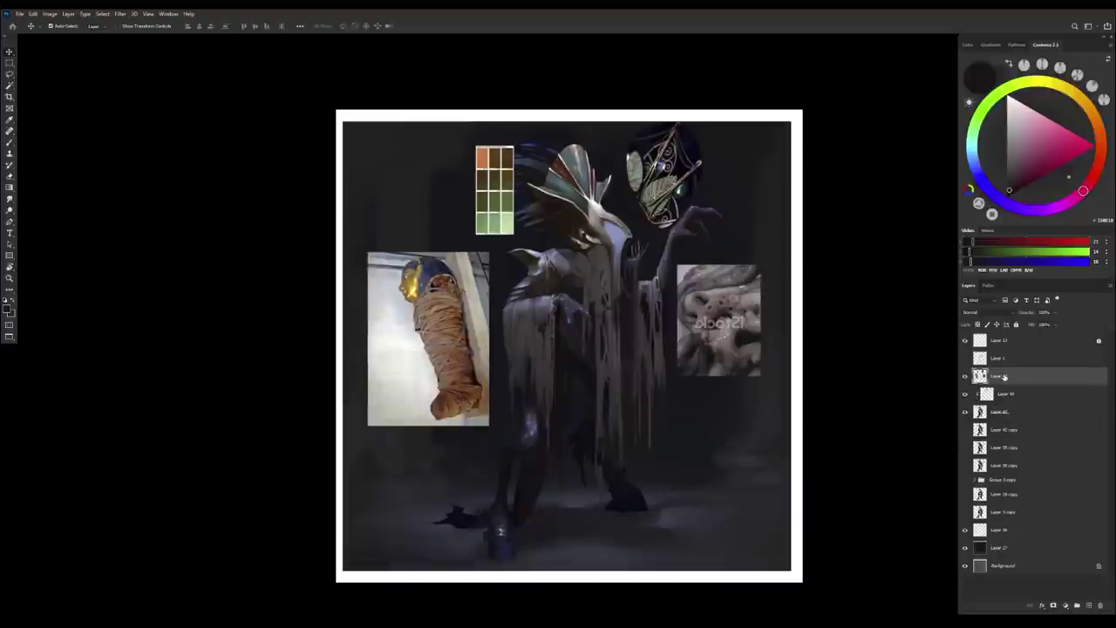
Paste the rusty brown texture above the clipped patina layer and enlarge and position it over the creature's torso.
click(965, 394)
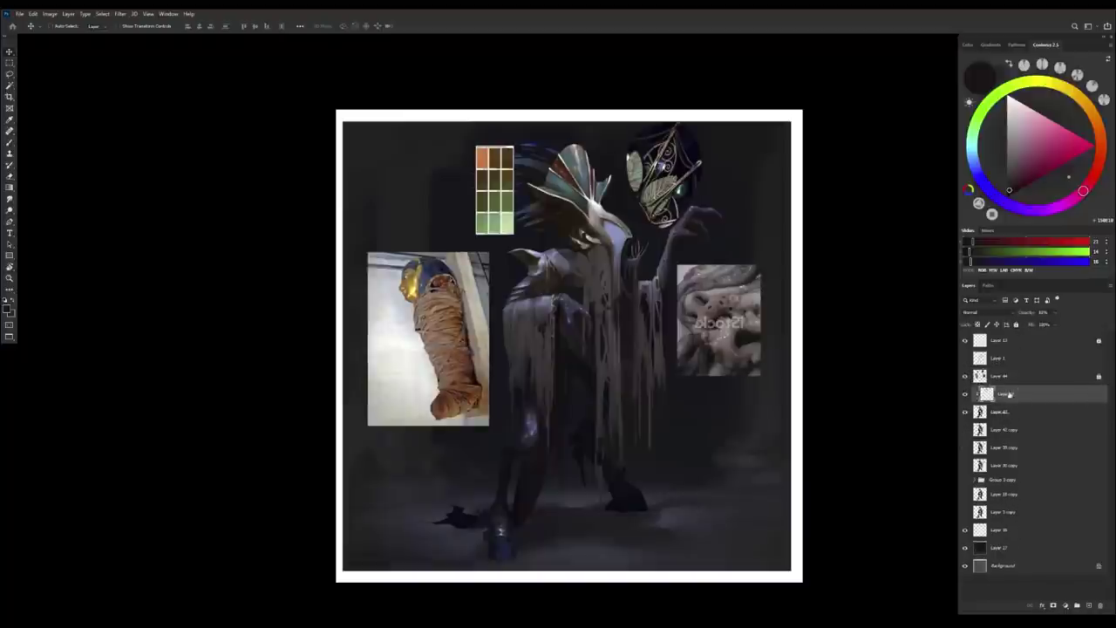
key(ctrl+v)
key(ctrl+t)
drag(654, 423, 521, 517)
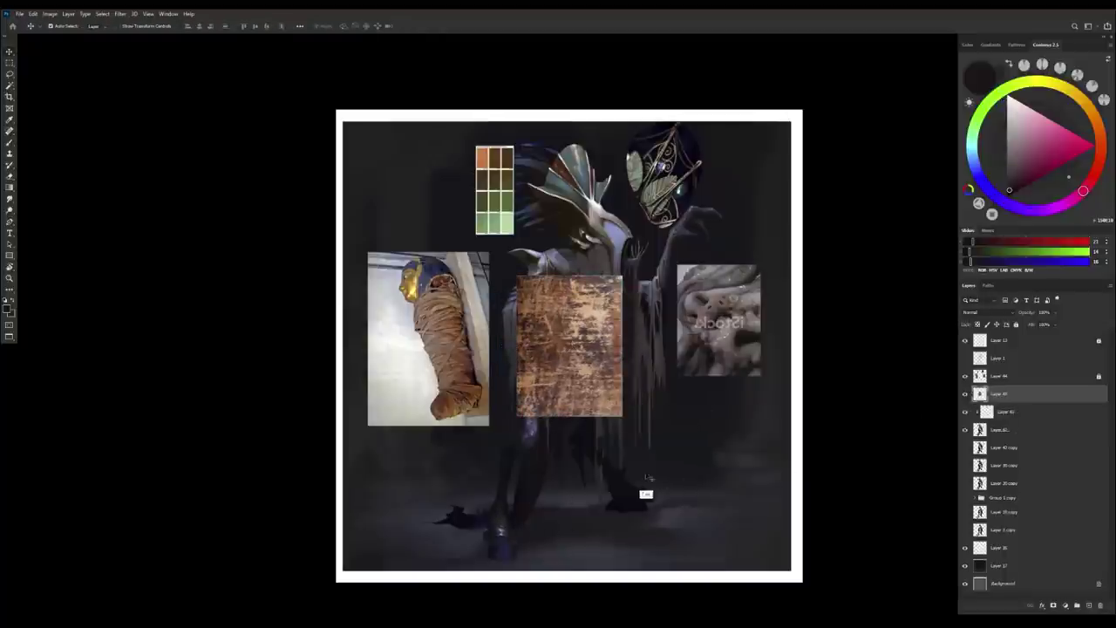
scroll(647, 478, up, 2)
drag(575, 366, 594, 302)
Blend the rusty texture in Overlay mode at reduced opacity and distort it to stretch across the whole robe.
click(986, 312)
click(997, 399)
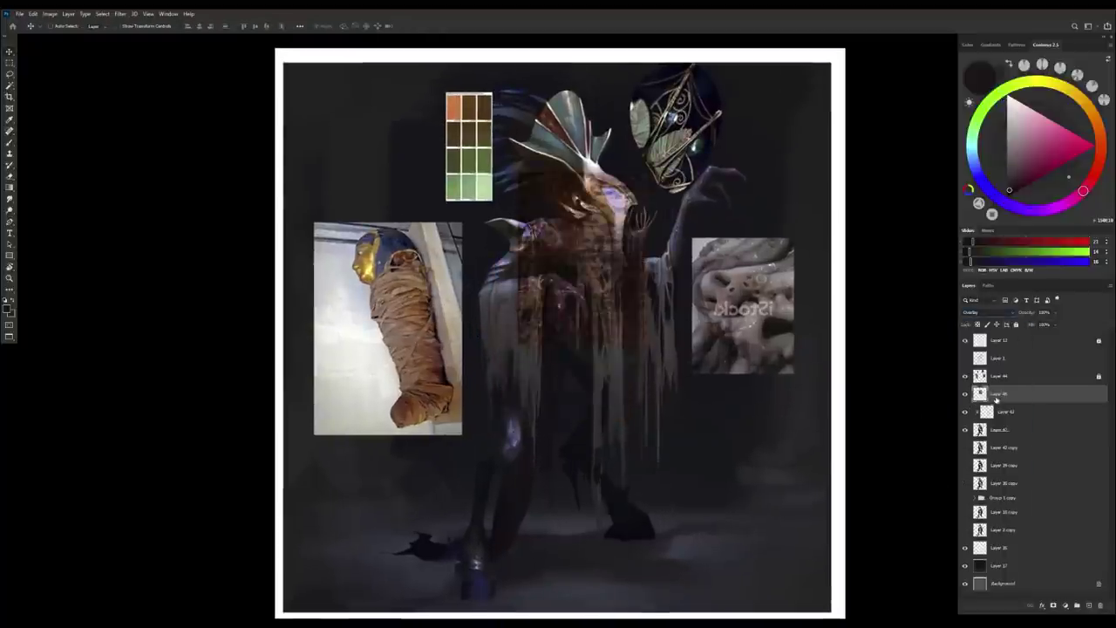
drag(1052, 319, 1018, 319)
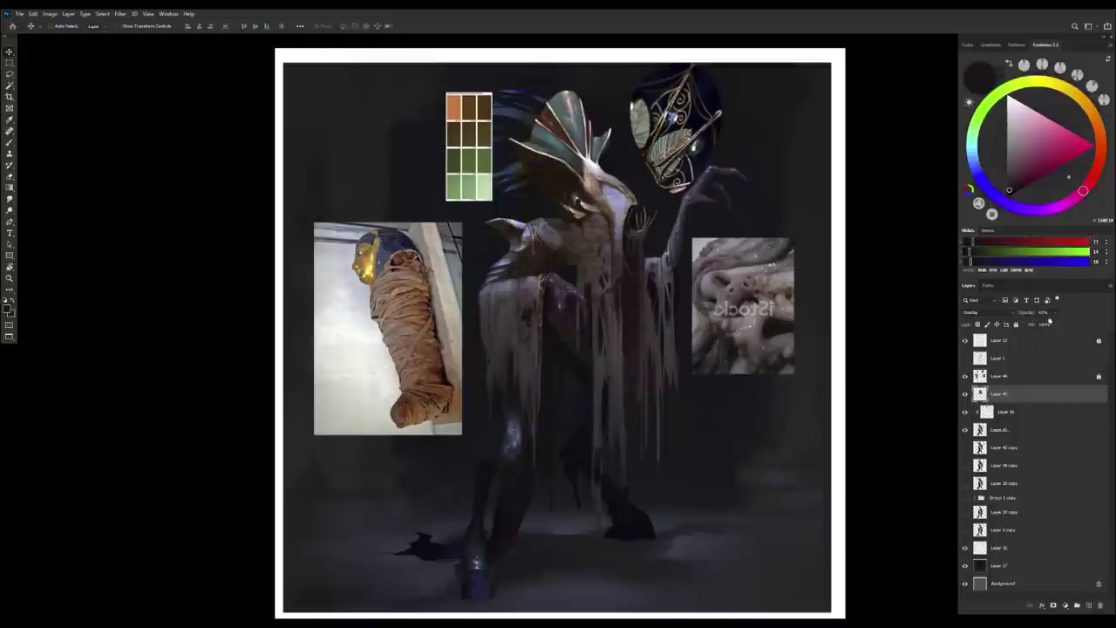
key(ctrl+t)
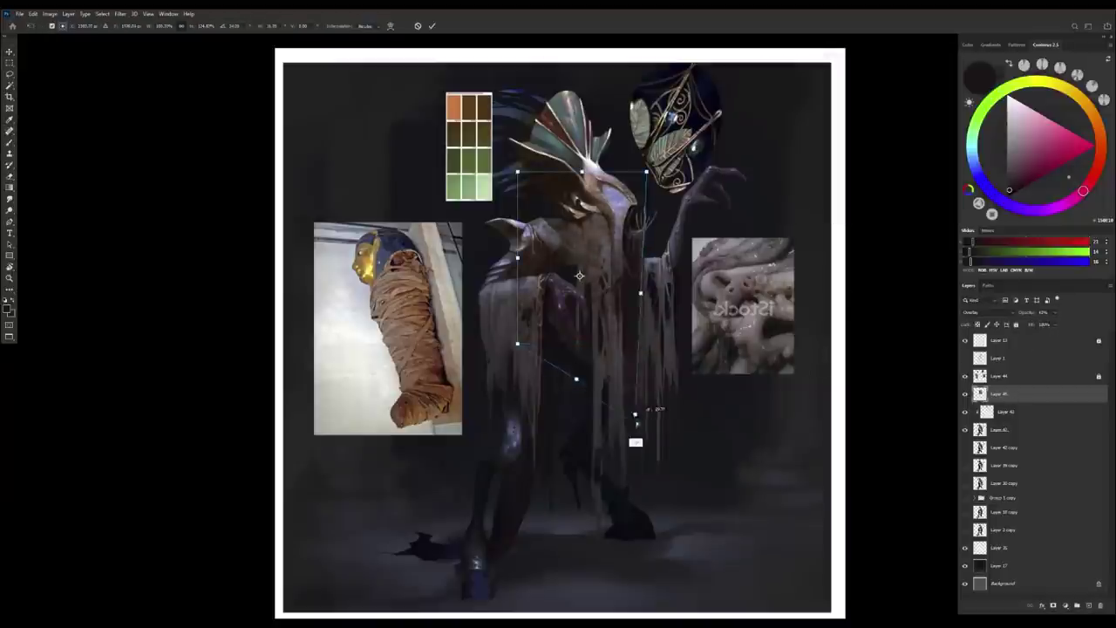
drag(635, 417, 484, 412)
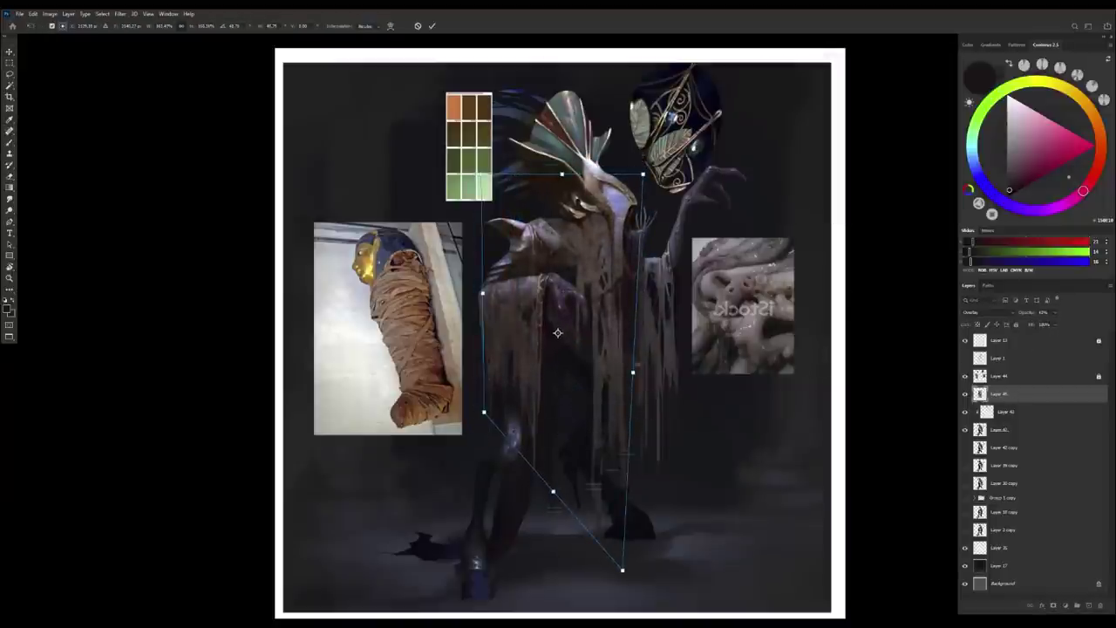
drag(559, 332, 572, 296)
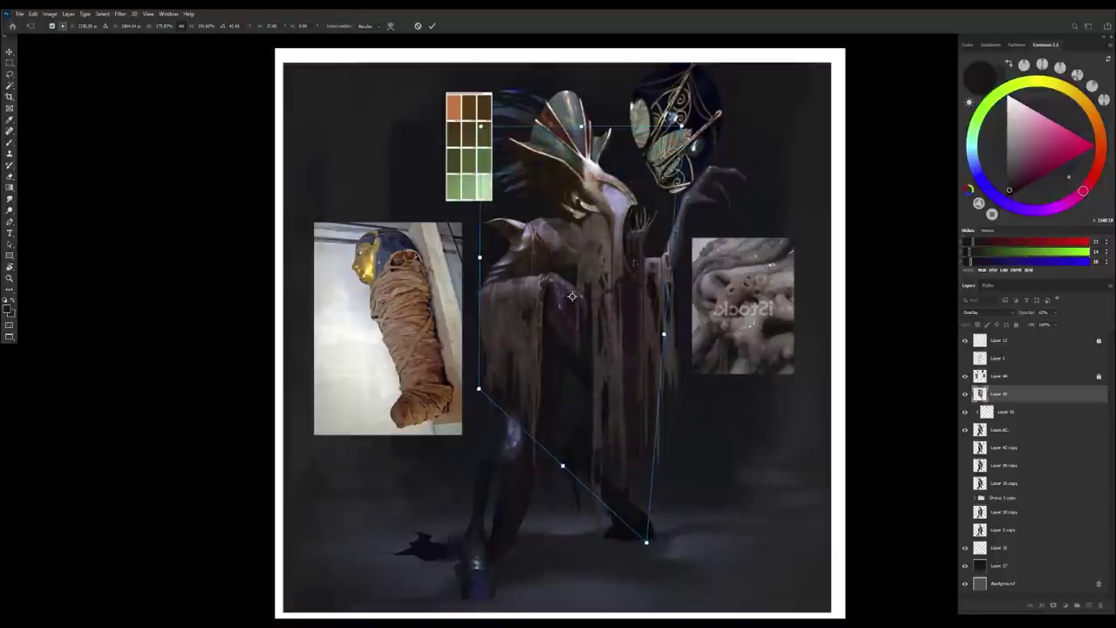
key(Return)
Shift the rusty texture slightly and distort its upper corner inward to follow the robe.
key(ctrl+t)
right_click(648, 238)
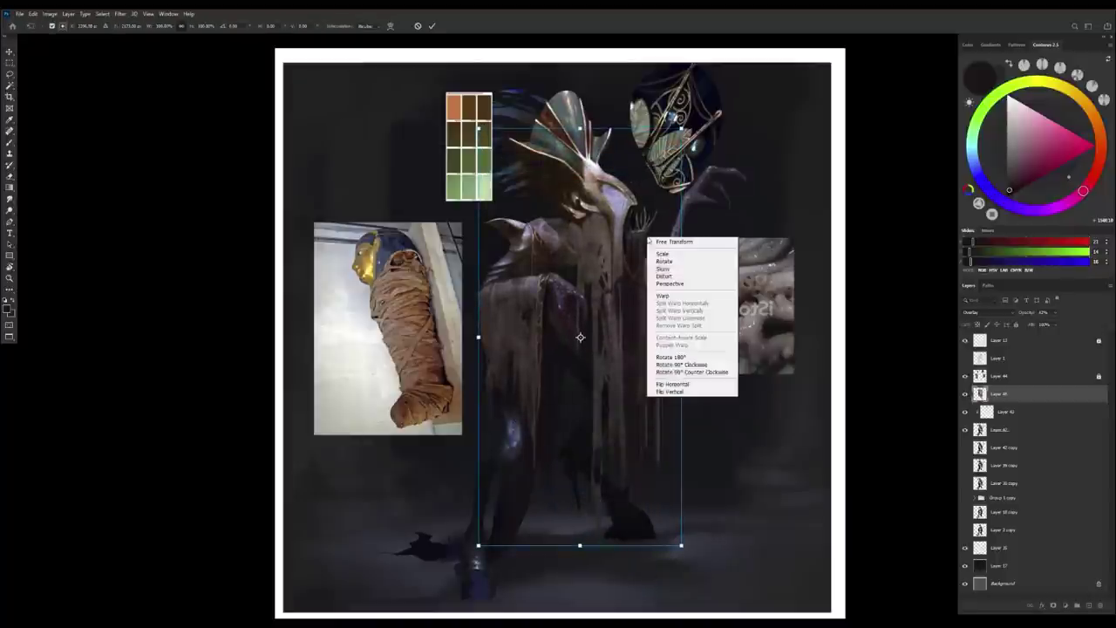
click(663, 276)
drag(635, 229, 630, 223)
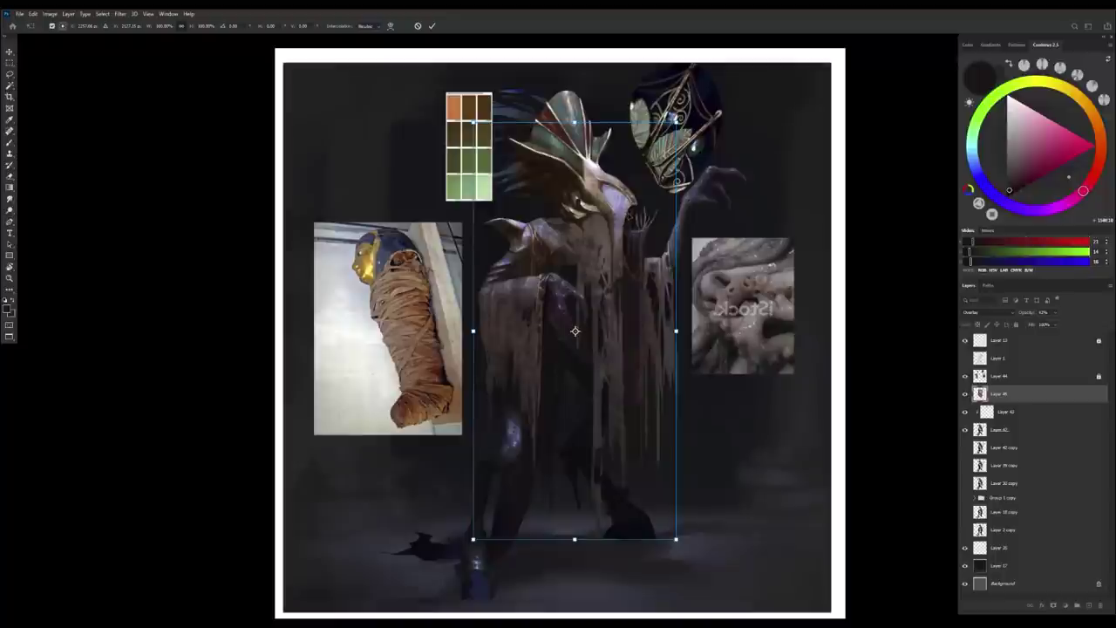
right_click(585, 453)
click(602, 495)
drag(676, 122, 661, 161)
key(Return)
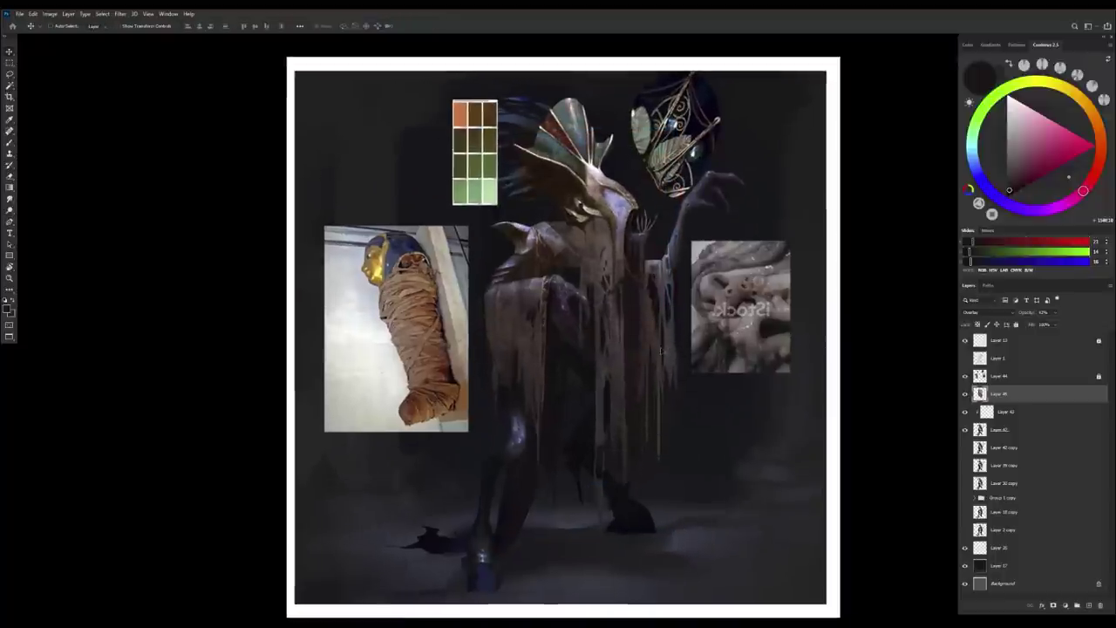
Lower the rusty texture layer's opacity further and nudge the texture into place over the hanging cloth.
right_click(661, 352)
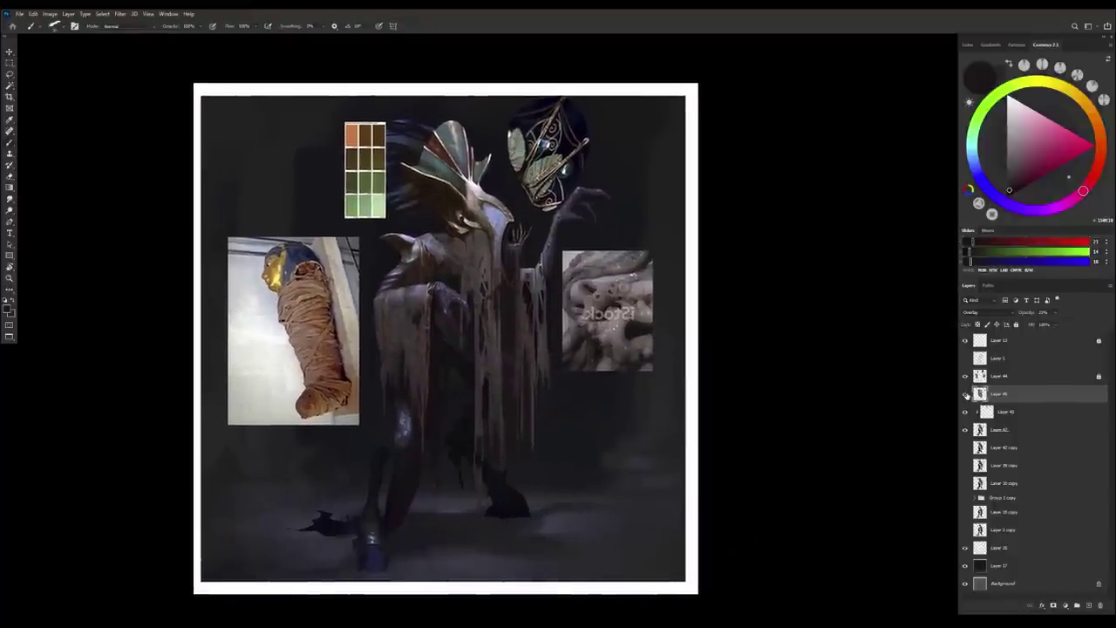
ctrl+click(985, 412)
key(ctrl+t)
drag(539, 435, 536, 426)
right_click(504, 351)
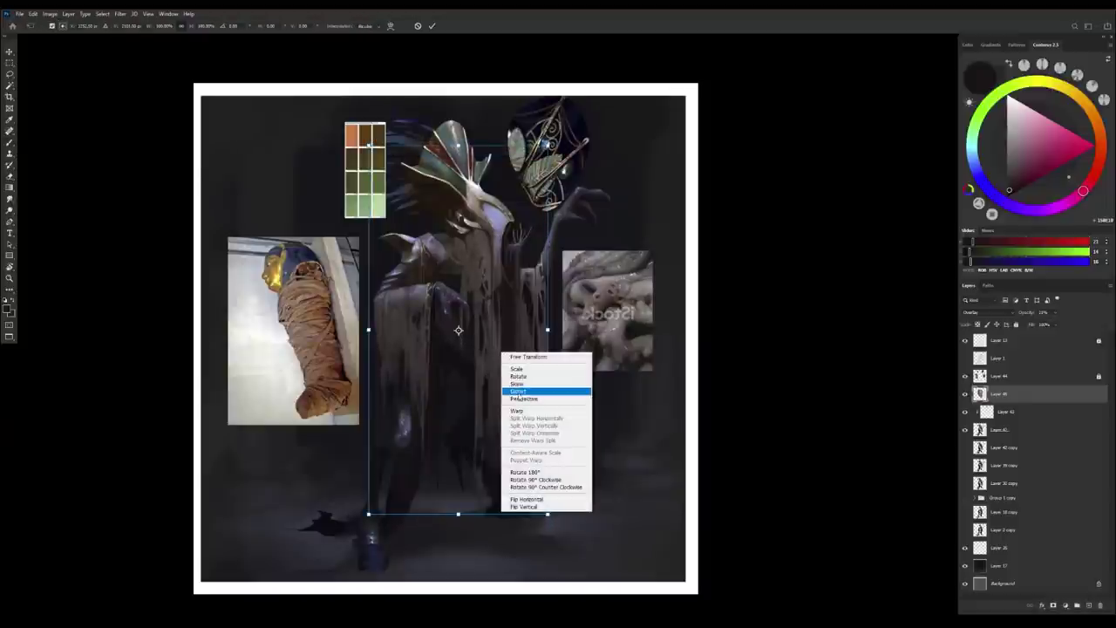
click(517, 395)
key(Down)
key(Down)
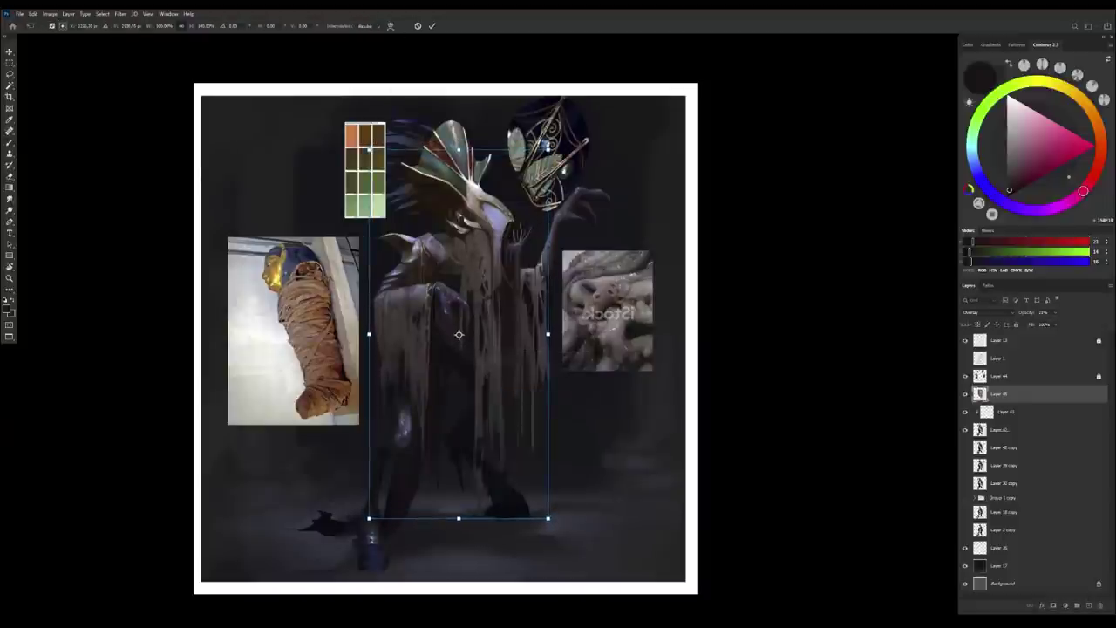
Warp the rusty texture around the robe's cloth strips and apply the transform.
right_click(491, 252)
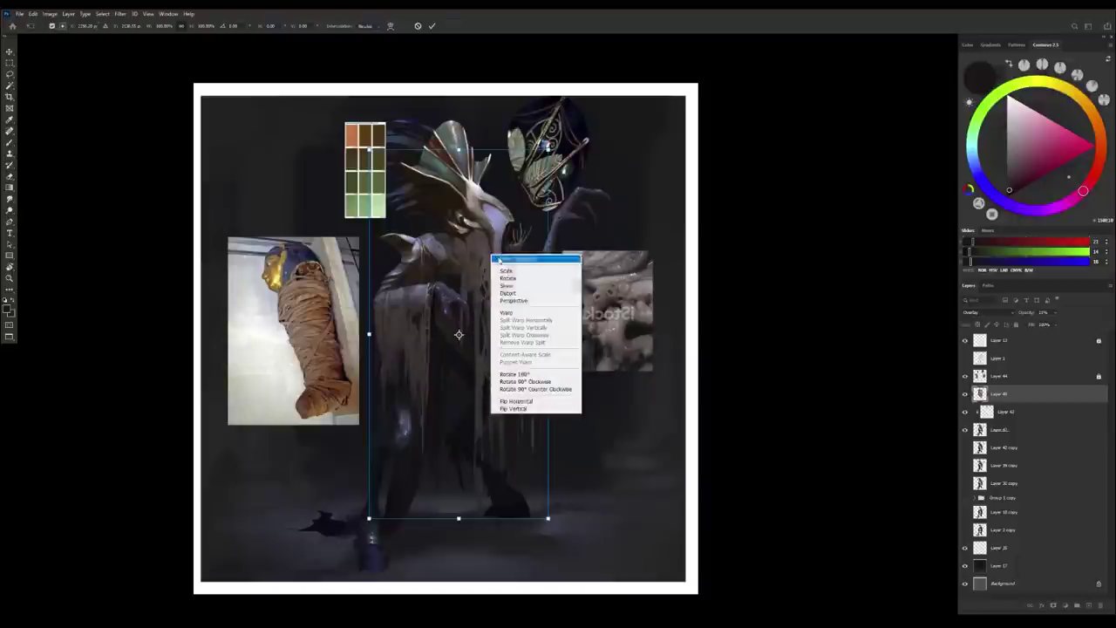
click(513, 318)
mouse_move(512, 318)
mouse_down()
mouse_move(526, 301)
mouse_move(546, 359)
mouse_up()
key(Return)
scroll(597, 422, down, 2)
scroll(597, 423, up, 5)
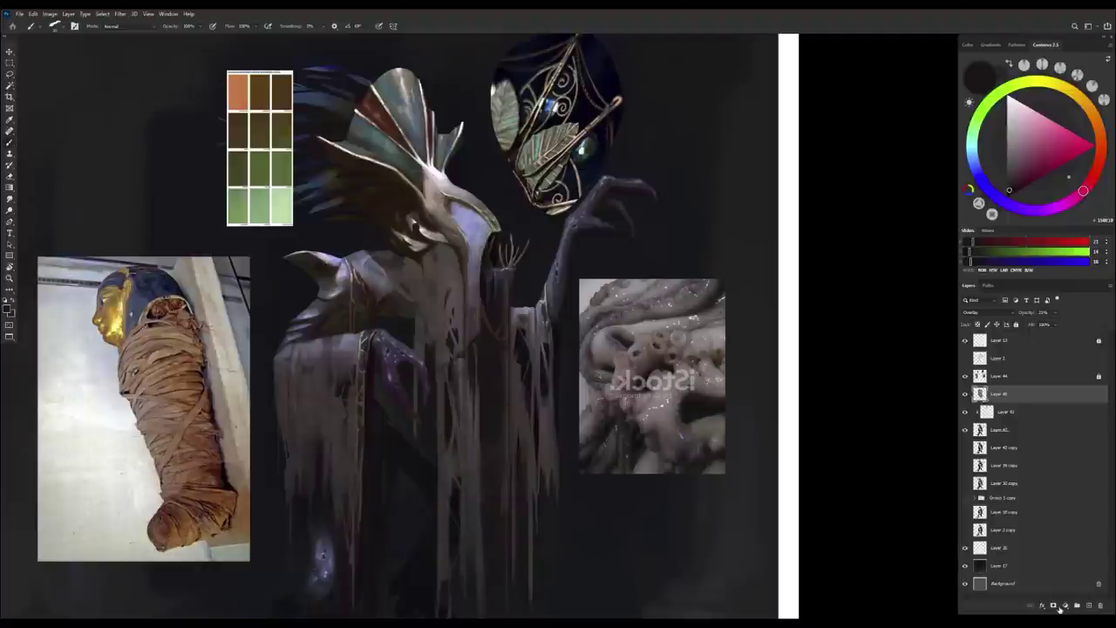
Add a black mask to the rusty texture layer and paint in white with a soft brush to reveal it on the robe.
alt+click(1060, 608)
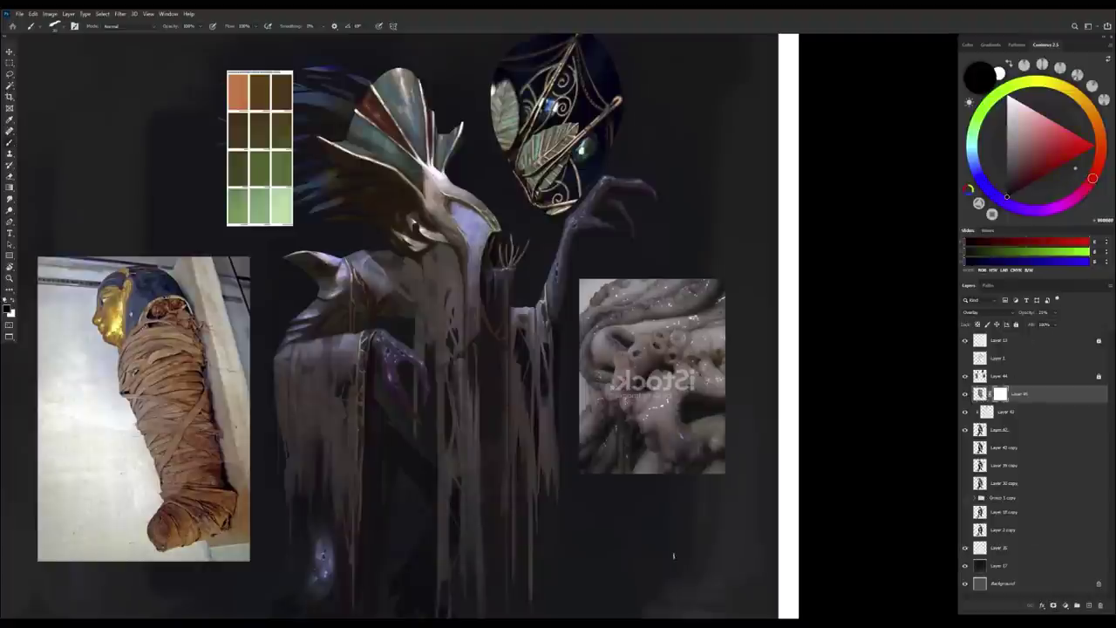
right_click(528, 190)
double_click(557, 299)
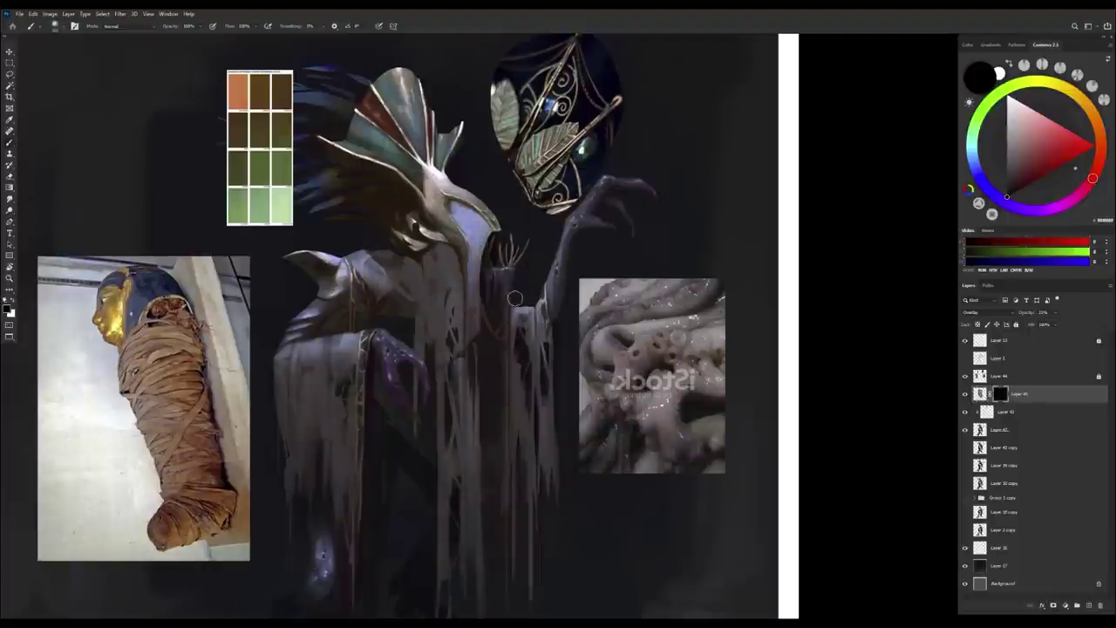
key(x)
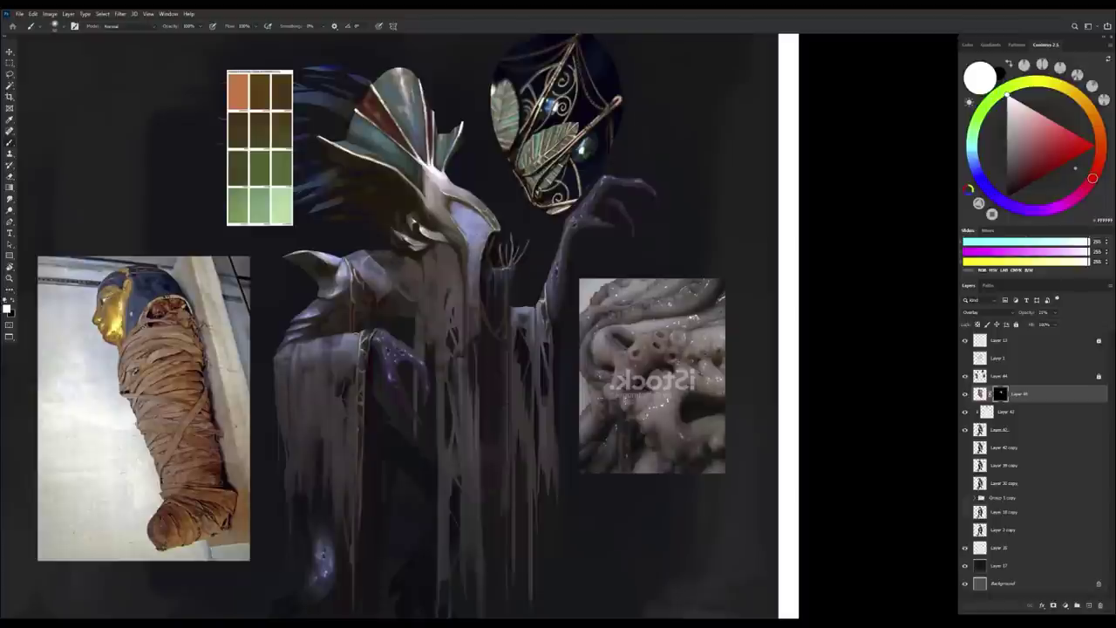
mouse_move(308, 371)
mouse_down()
mouse_move(307, 456)
mouse_move(335, 458)
mouse_move(350, 516)
mouse_up()
scroll(468, 486, down, 5)
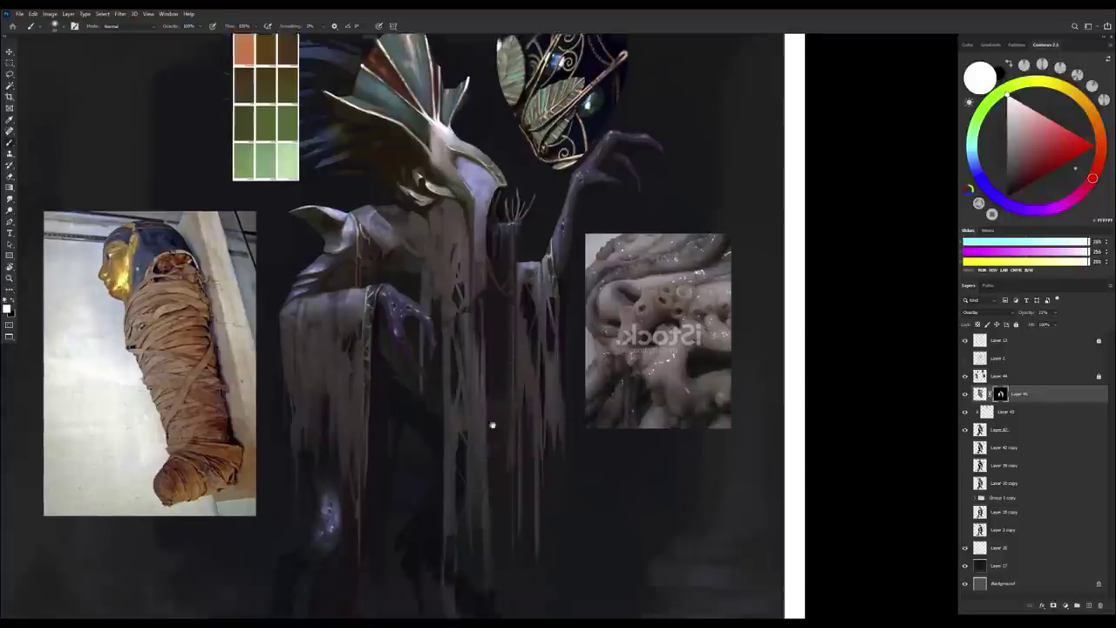
Adjust the rusty texture with Hue/Saturation and fine-tune its layer opacity.
key(ctrl+0)
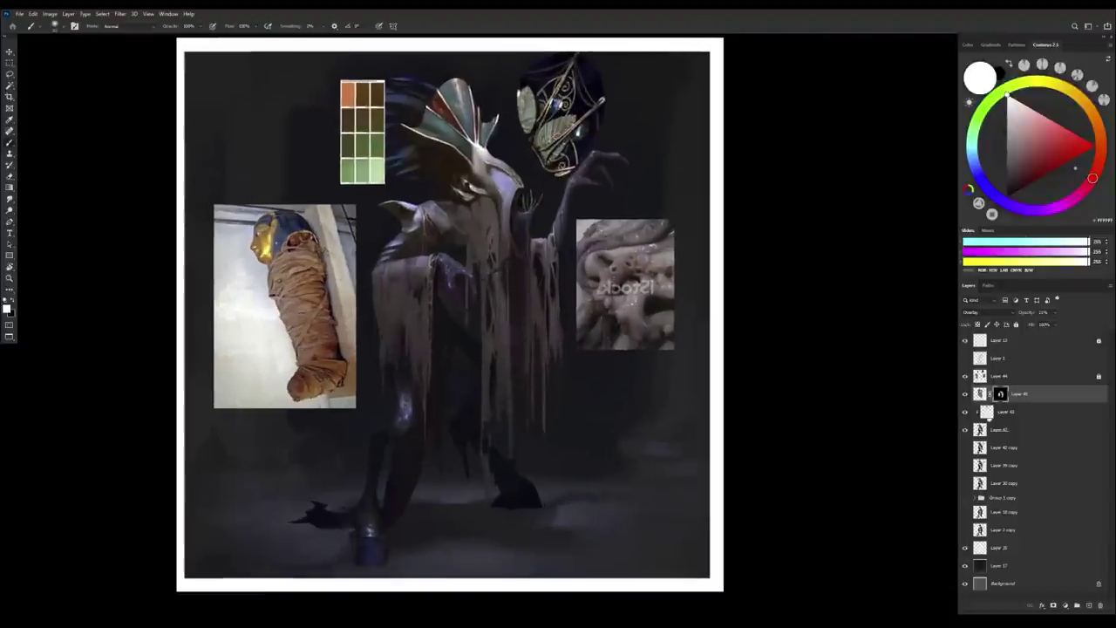
key(x)
key(ctrl+u)
drag(843, 125, 830, 127)
key(Return)
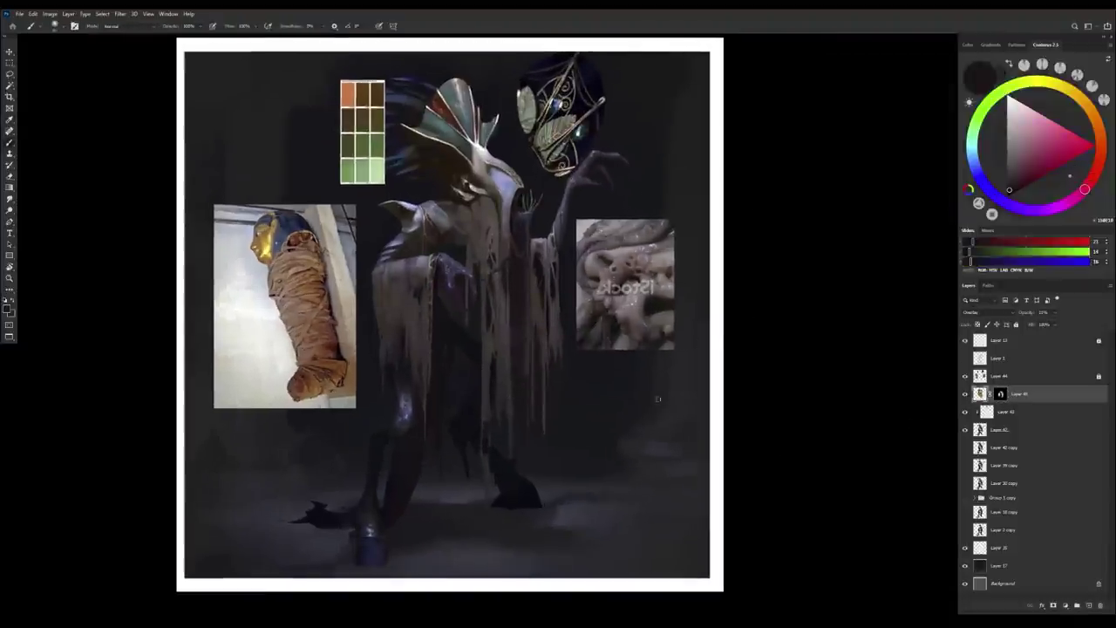
drag(1055, 314, 1073, 324)
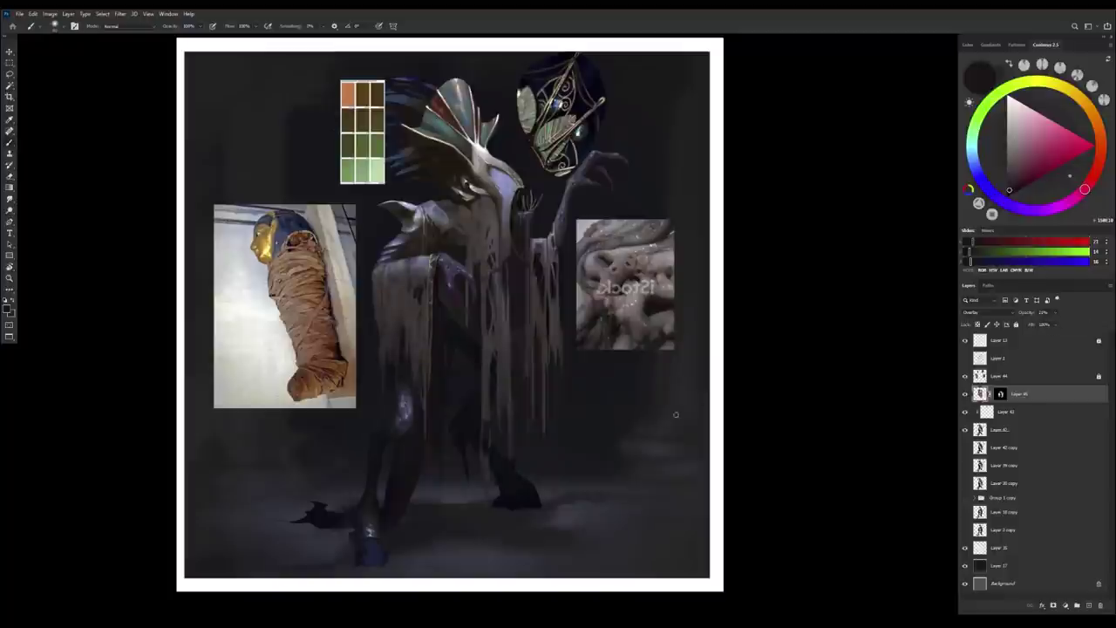
Refine the texture mask on the robe in white and black with the canvas mirrored, and restore the original orientation.
scroll(516, 241, up, 2)
key(x)
key(h)
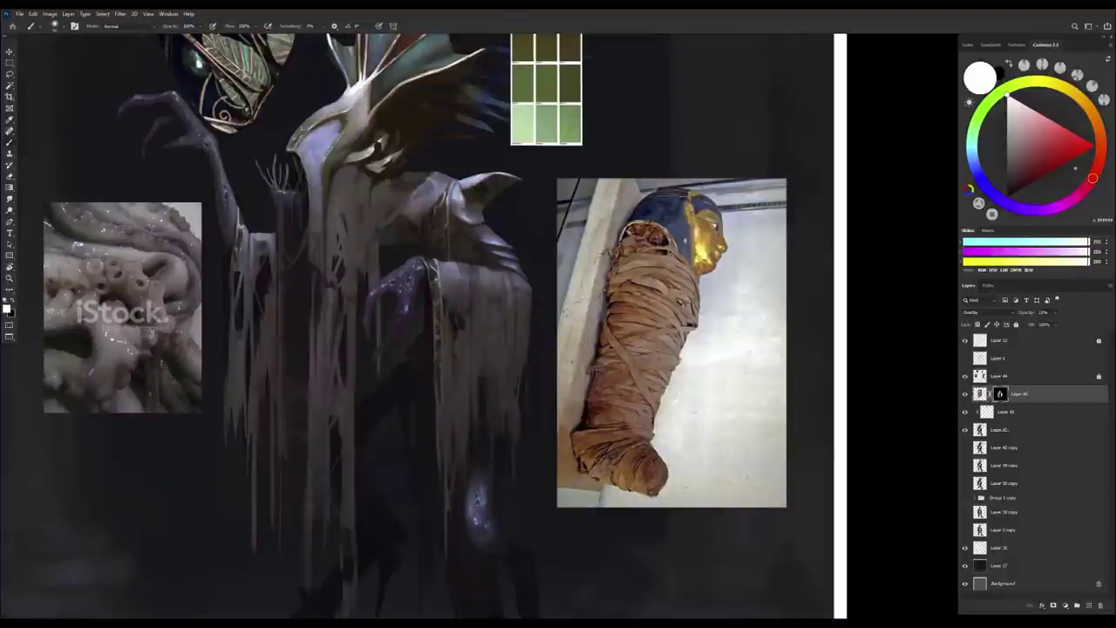
scroll(467, 320, up, 1)
drag(404, 259, 501, 371)
key(x)
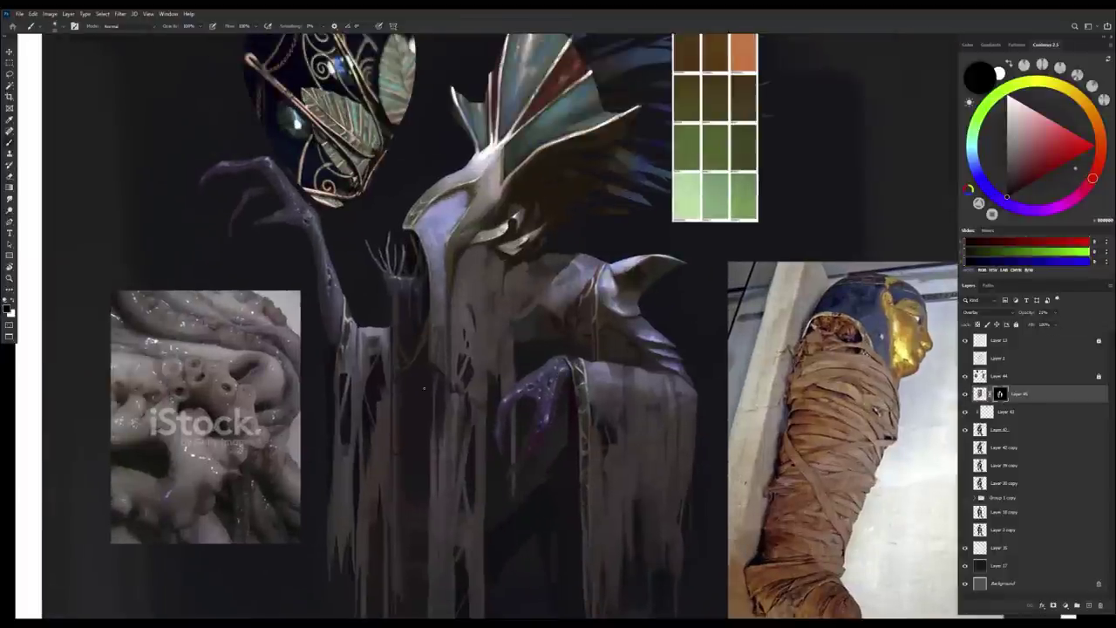
key(h)
scroll(425, 387, down, 3)
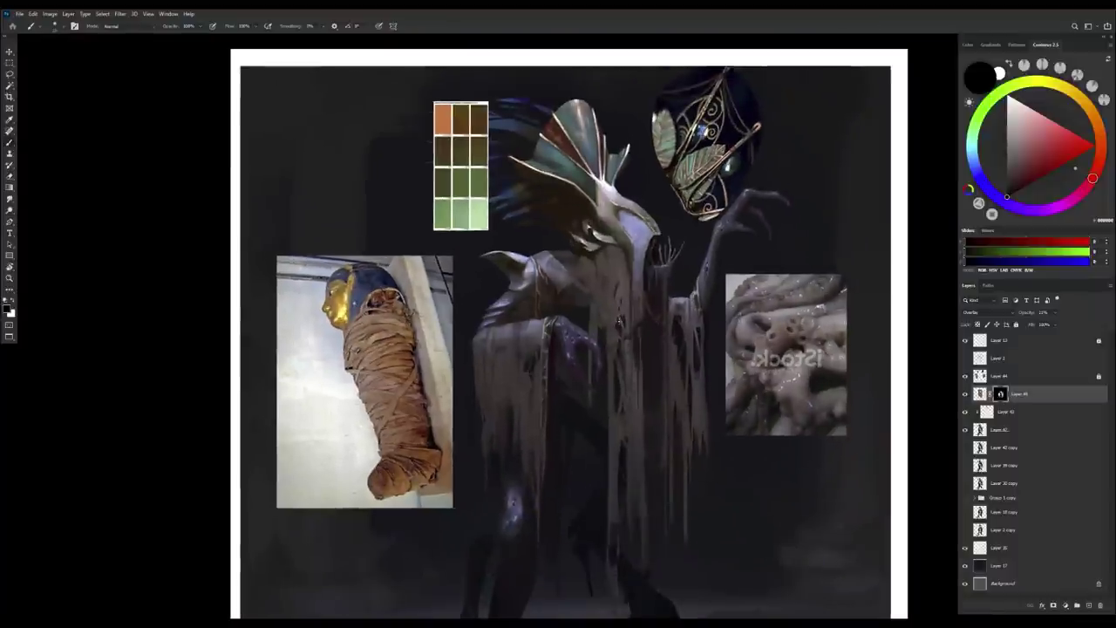
scroll(706, 371, down, 1)
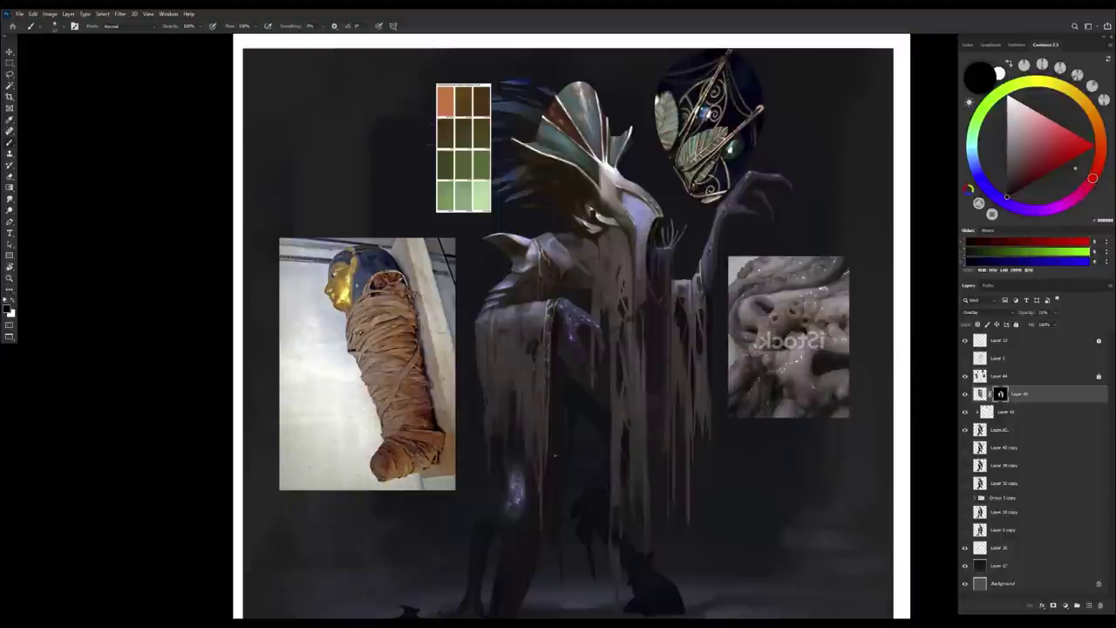
Add an empty layer and, clipped beneath it, a Color Balance adjustment shifting the midtones toward red (+27) and yellow.
click(1090, 605)
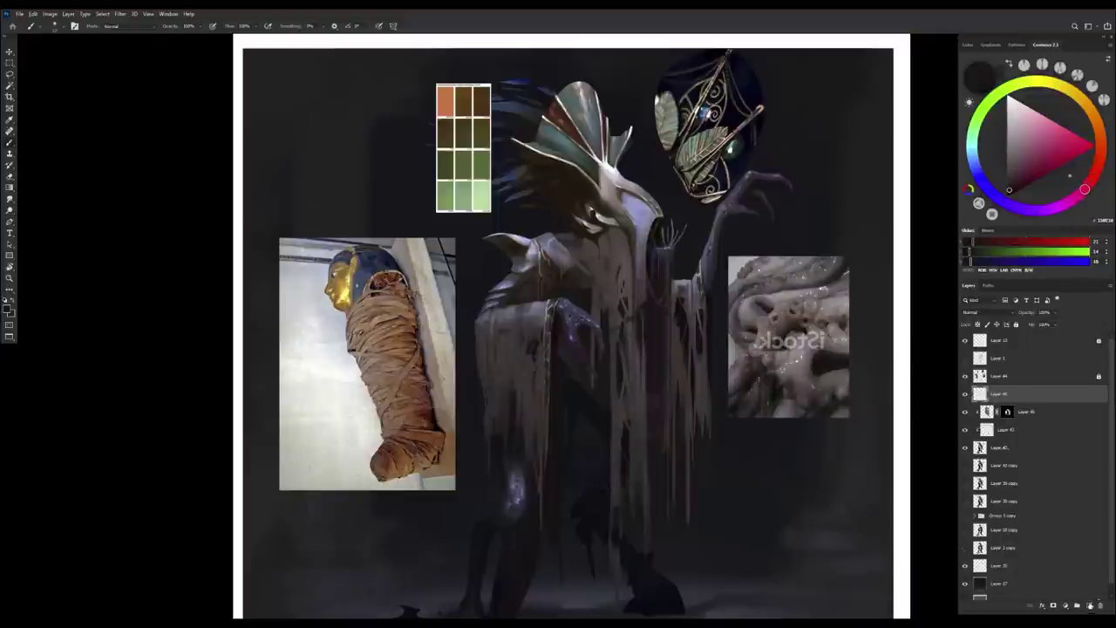
click(1066, 605)
click(1075, 528)
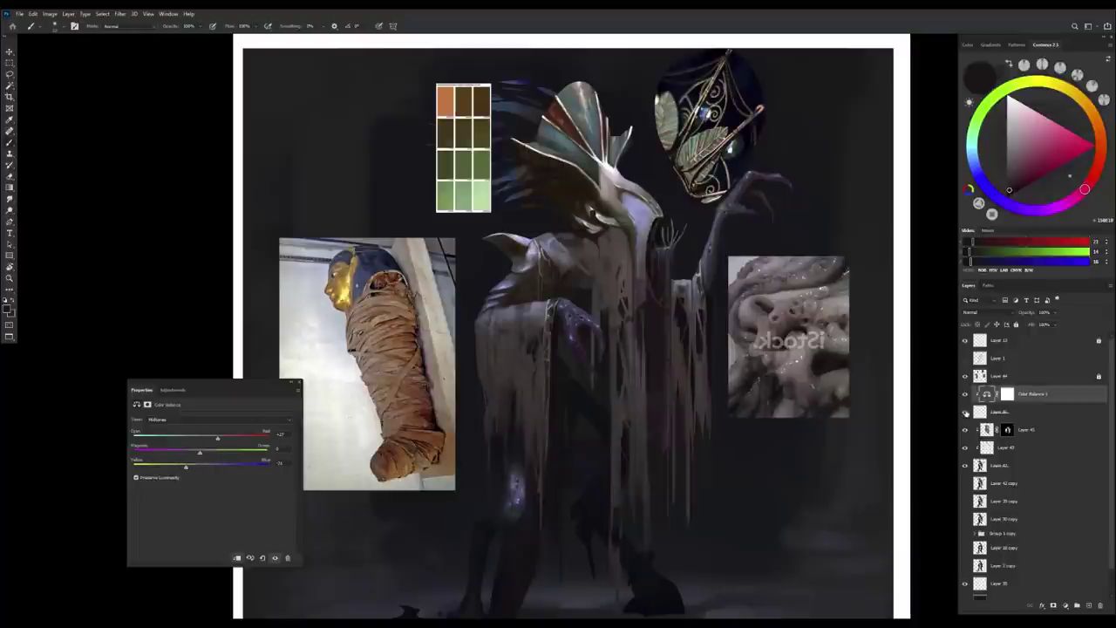
drag(987, 394, 990, 417)
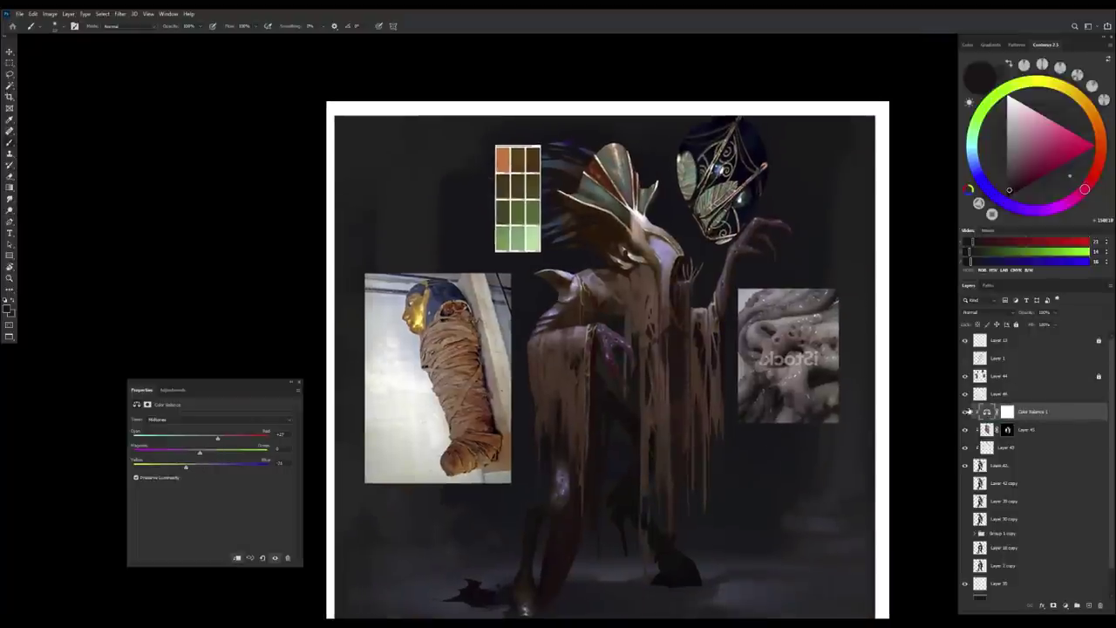
drag(193, 468, 190, 468)
Invert the Color Balance mask and paint the warm brown tint onto the robe's cloth in white, using a selection of the cloth.
key(ctrl+i)
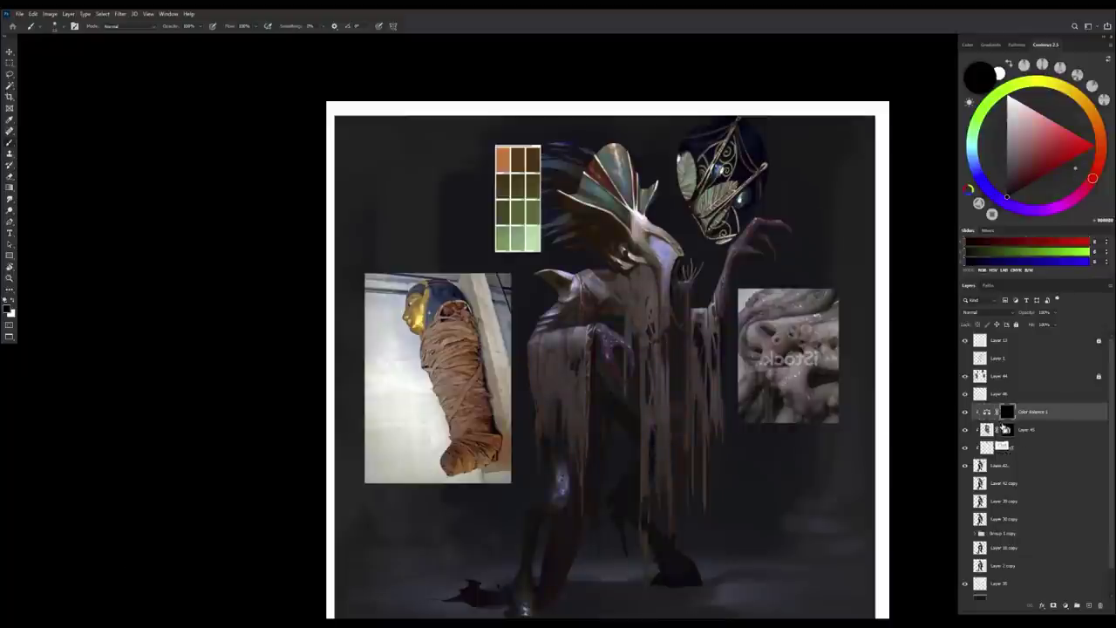
key(x)
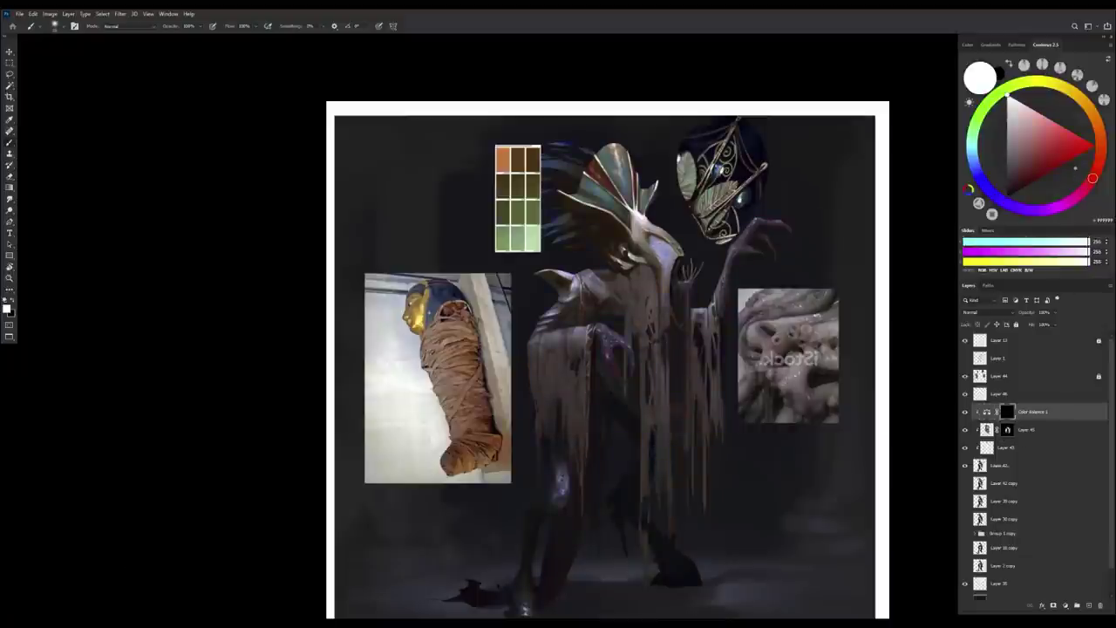
drag(558, 524, 653, 295)
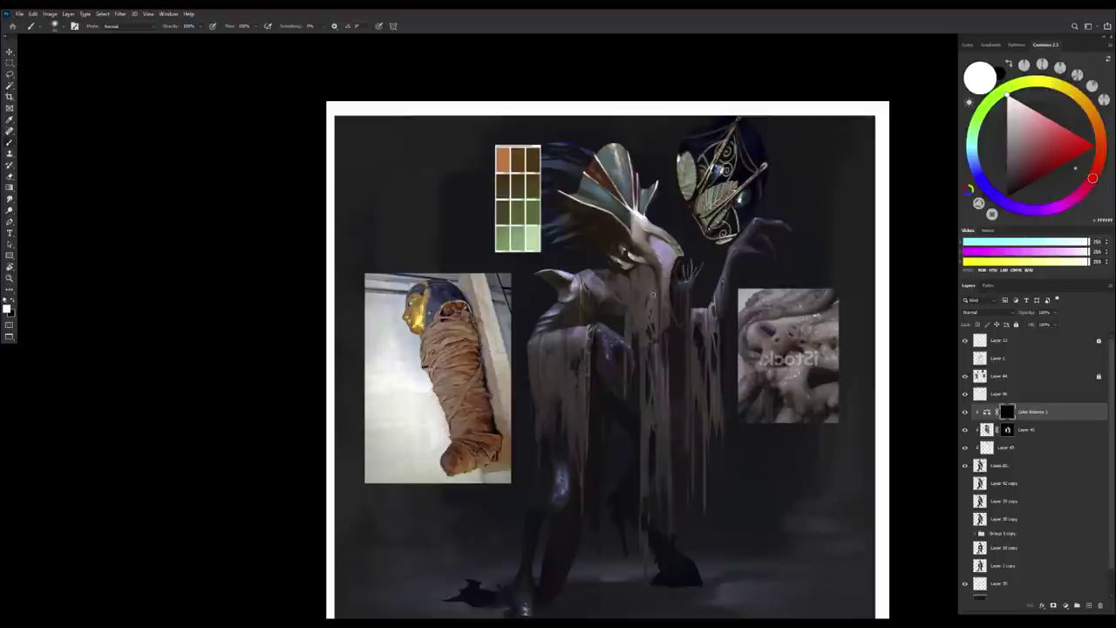
ctrl+click(1007, 455)
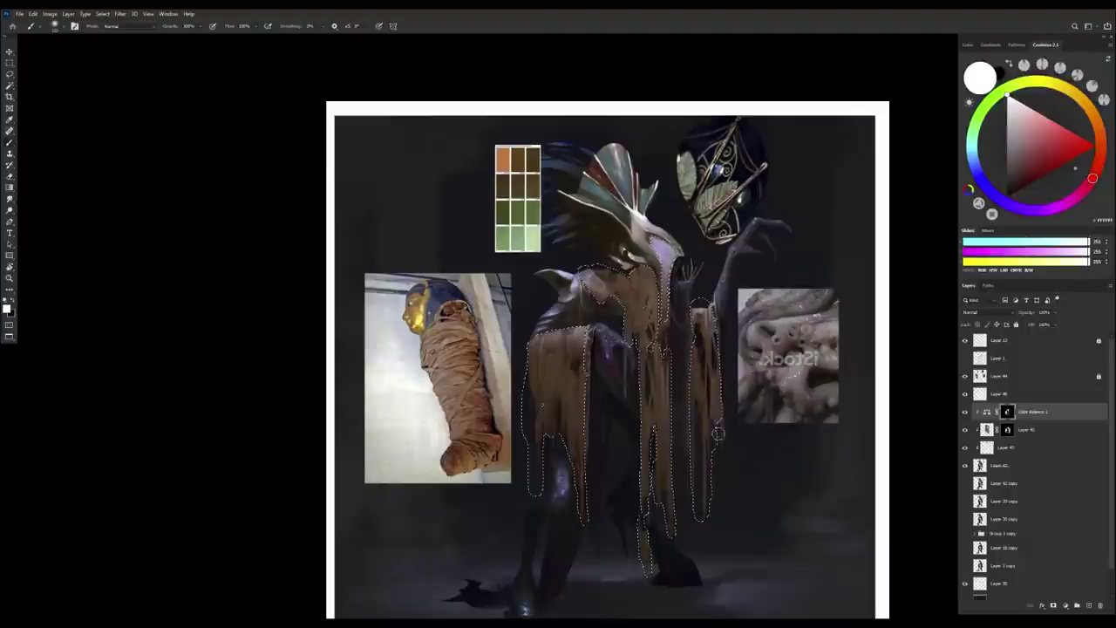
key(ctrl+d)
key(ctrl+minus)
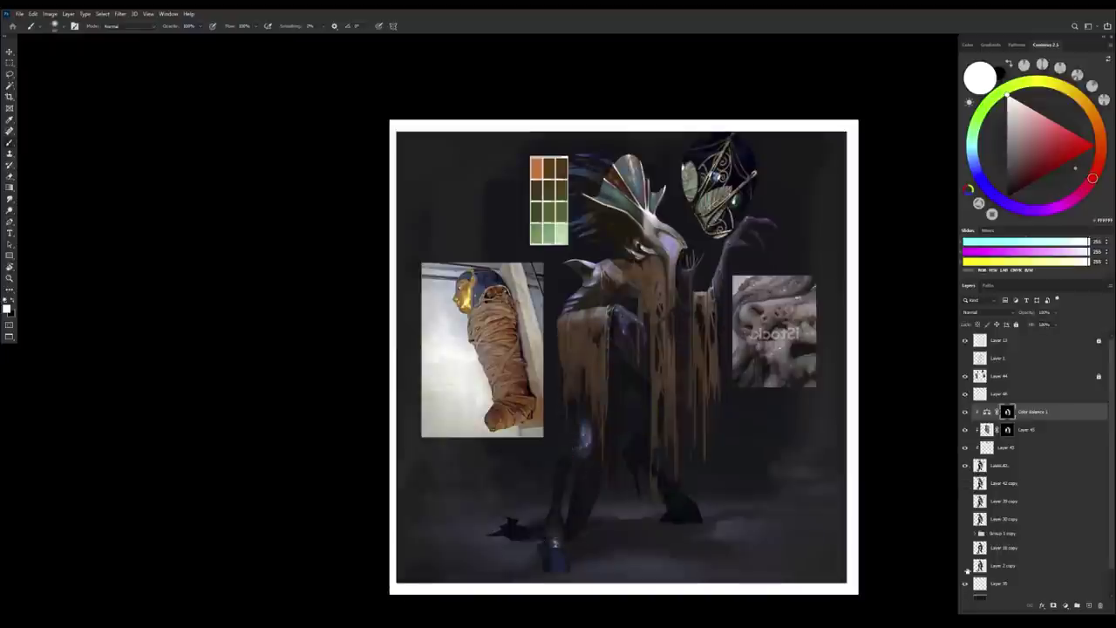
scroll(966, 570, down, 1)
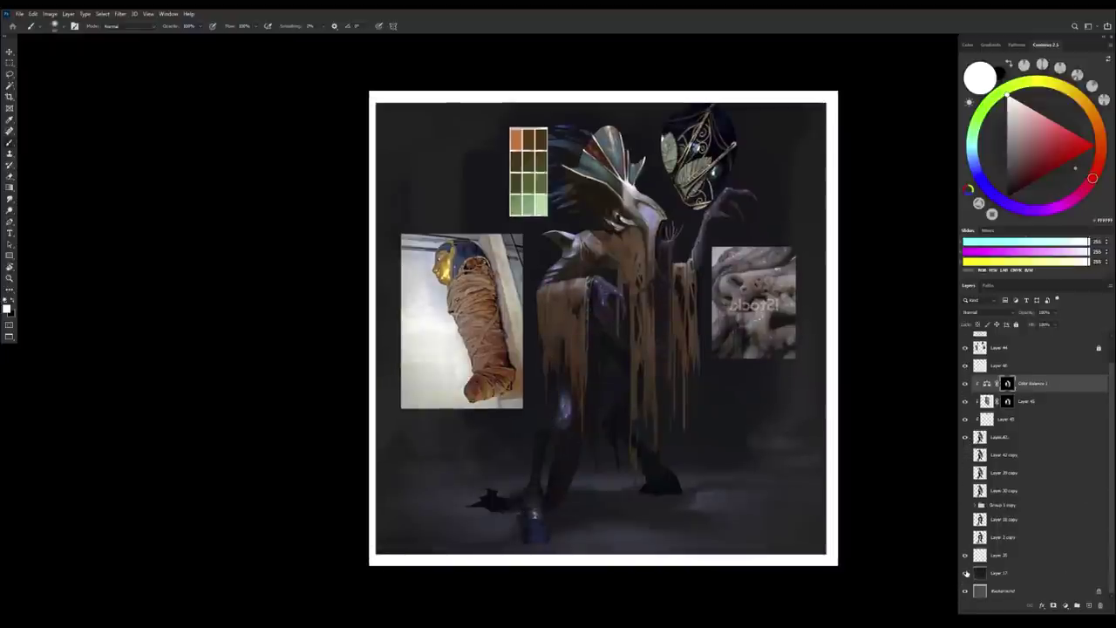
Duplicate the dark backdrop layer and switch from the soft round brush to a textured brush.
click(990, 572)
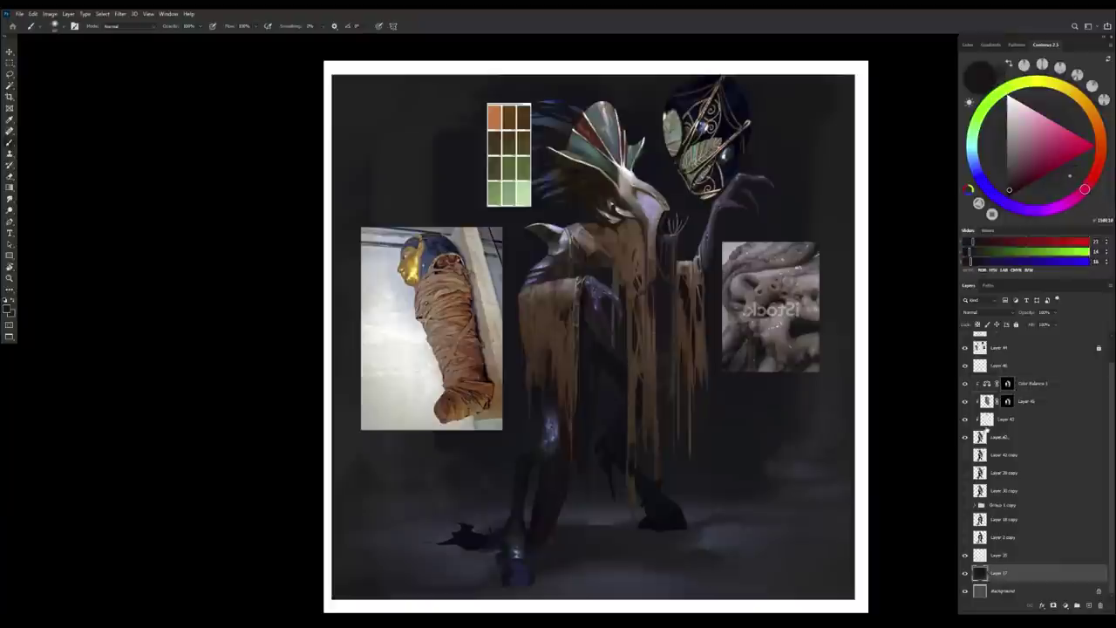
key(alt+])
key(alt+])
click(986, 573)
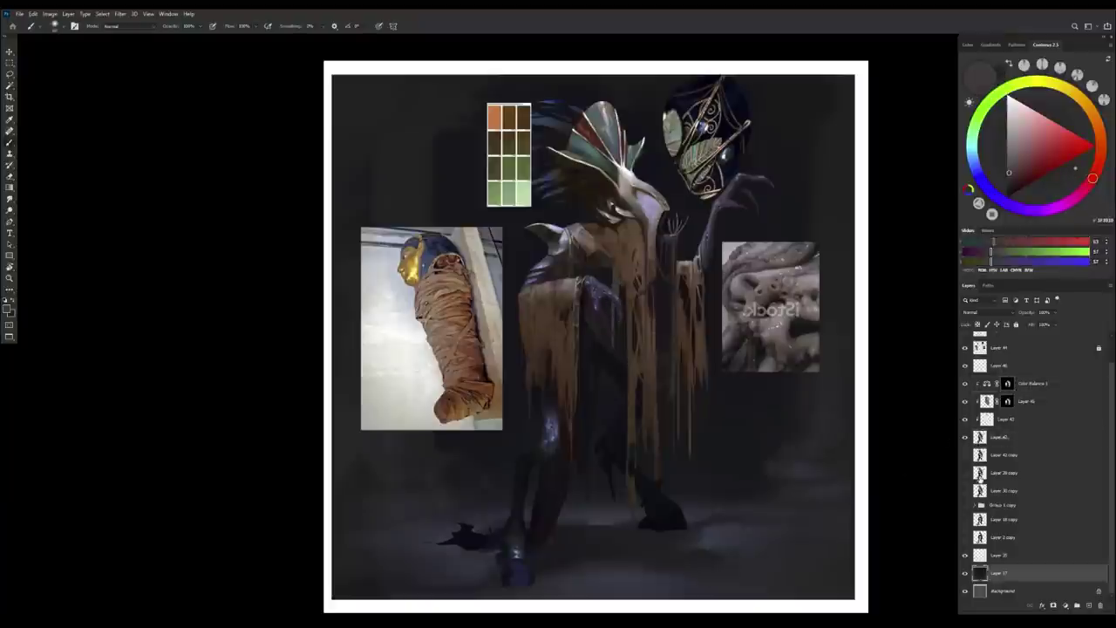
key(ctrl+j)
right_click(624, 365)
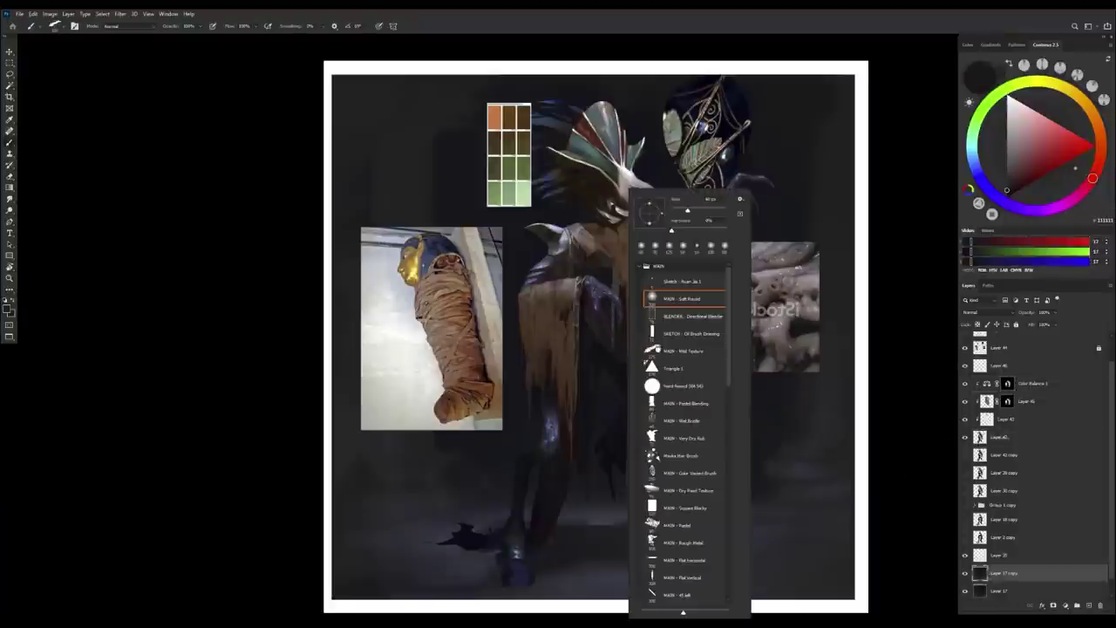
key(Escape)
View the original dark backdrop layer on its own and restore the visibility of the other layers.
ctrl+click(619, 278)
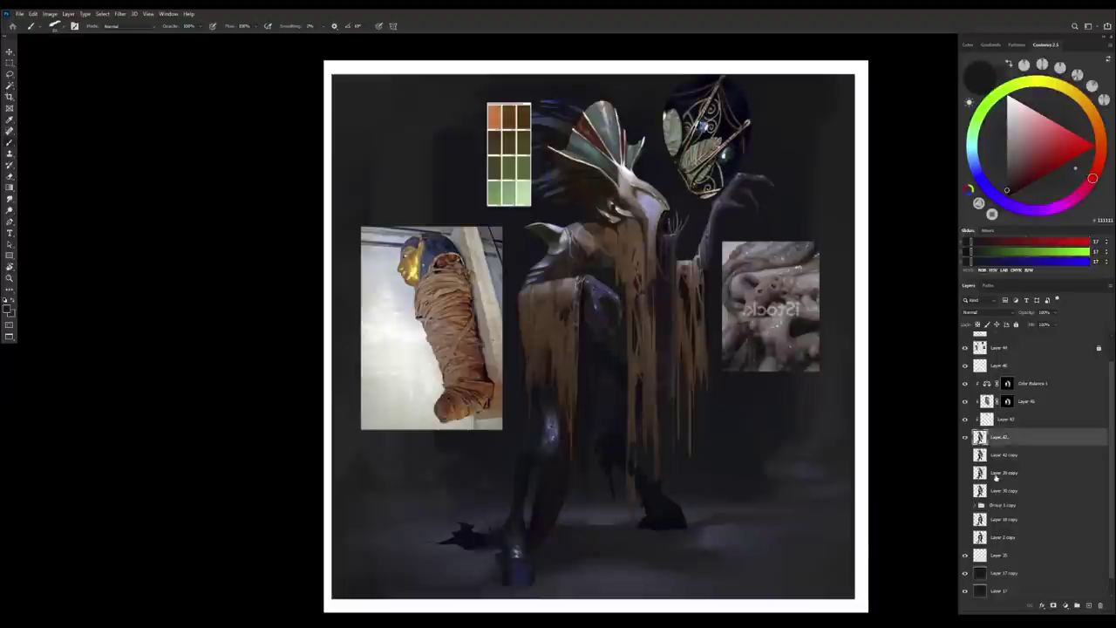
click(994, 590)
alt+click(966, 590)
alt+click(965, 590)
Add an empty layer directly beneath the creature layer and merge the creature layer down into it.
click(980, 437)
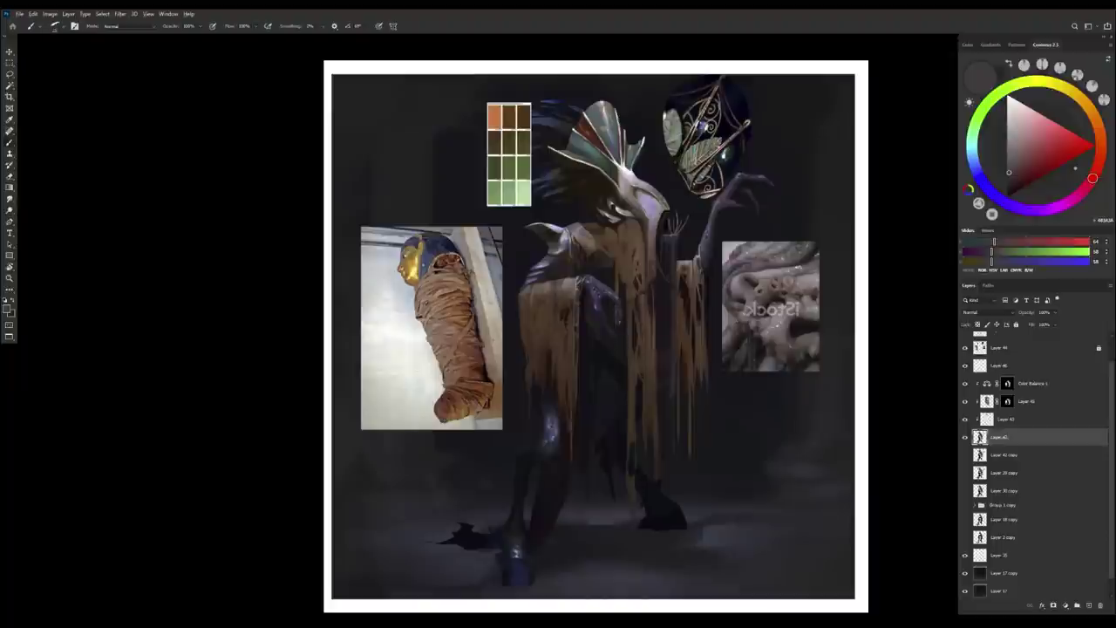
key(ctrl+shift+alt+n)
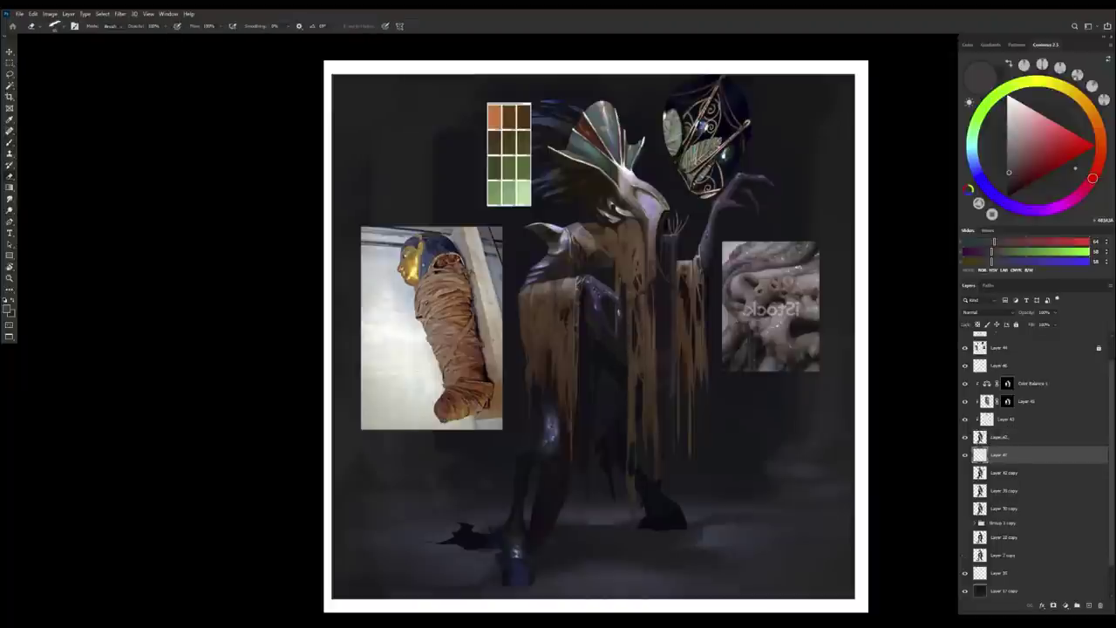
key(e)
click(1008, 384)
key(b)
key(d)
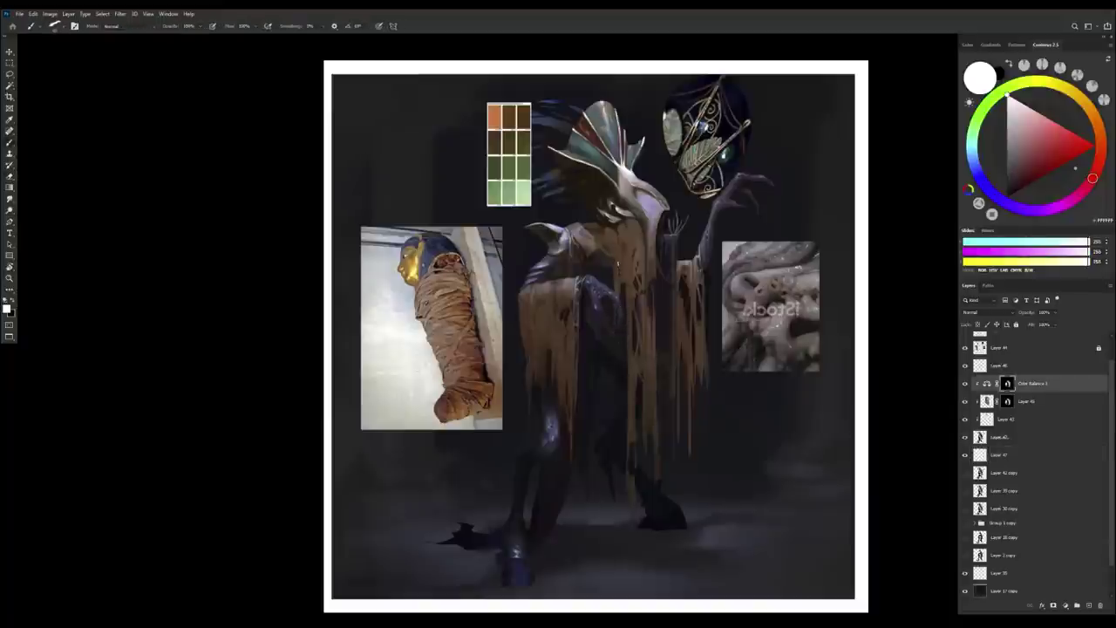
click(994, 436)
key(ctrl+e)
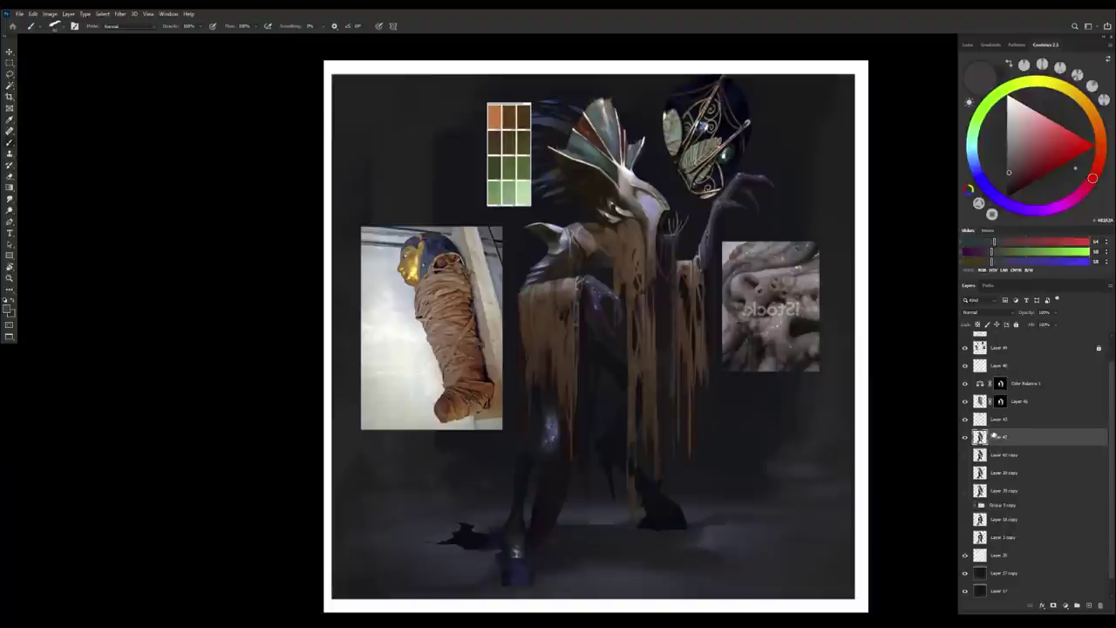
Touch up the Color Balance mask along the robe's hanging cloth, alternating between black and white.
click(1007, 384)
key(d)
key(x)
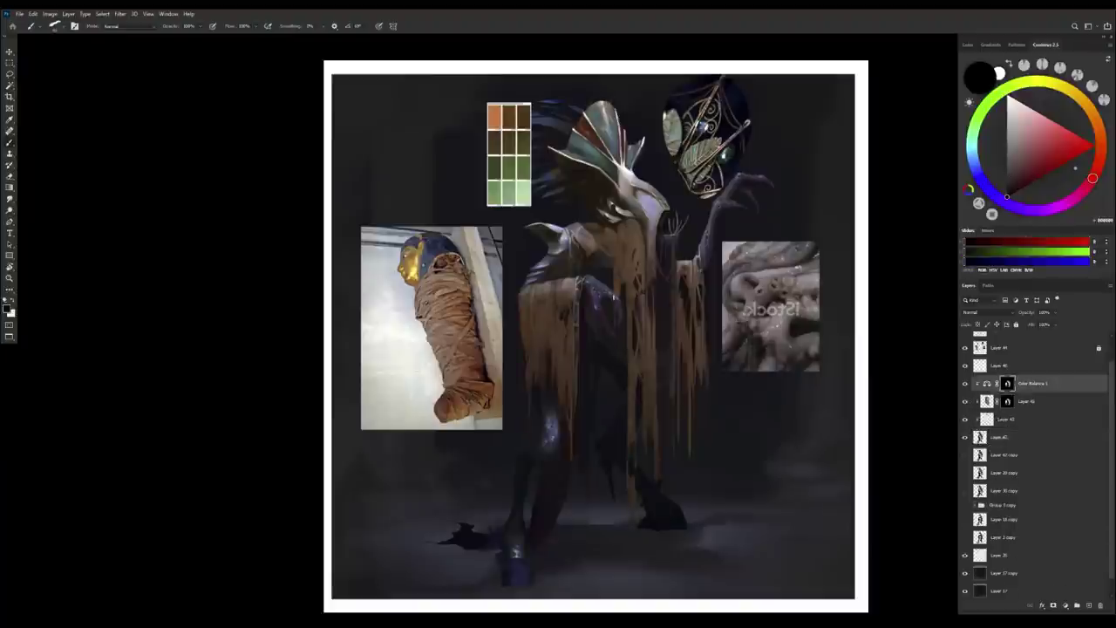
key(x)
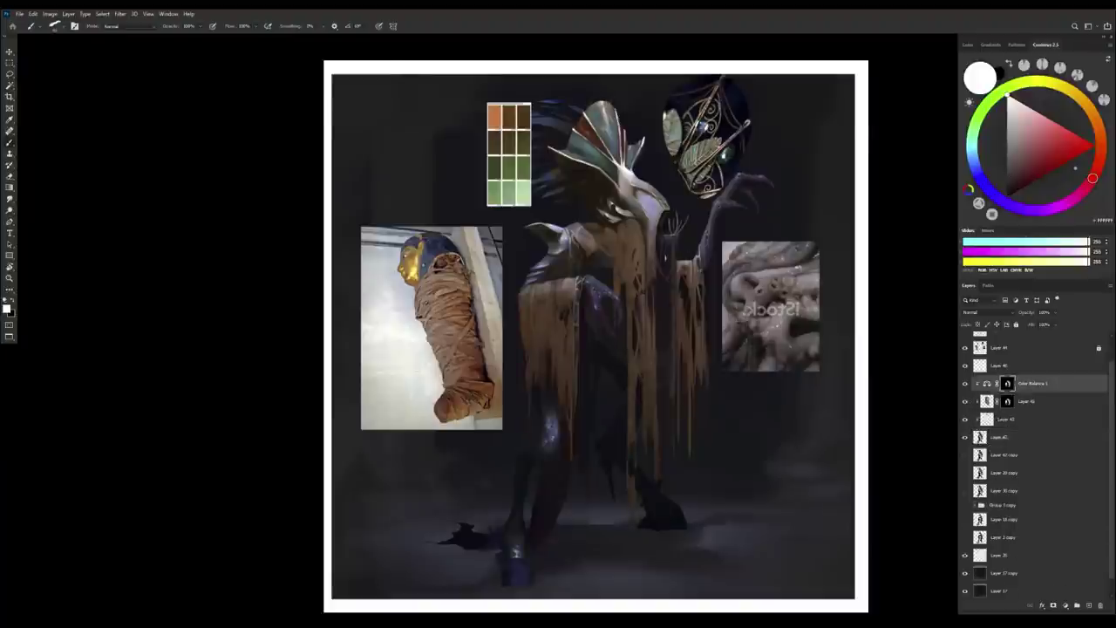
key(x)
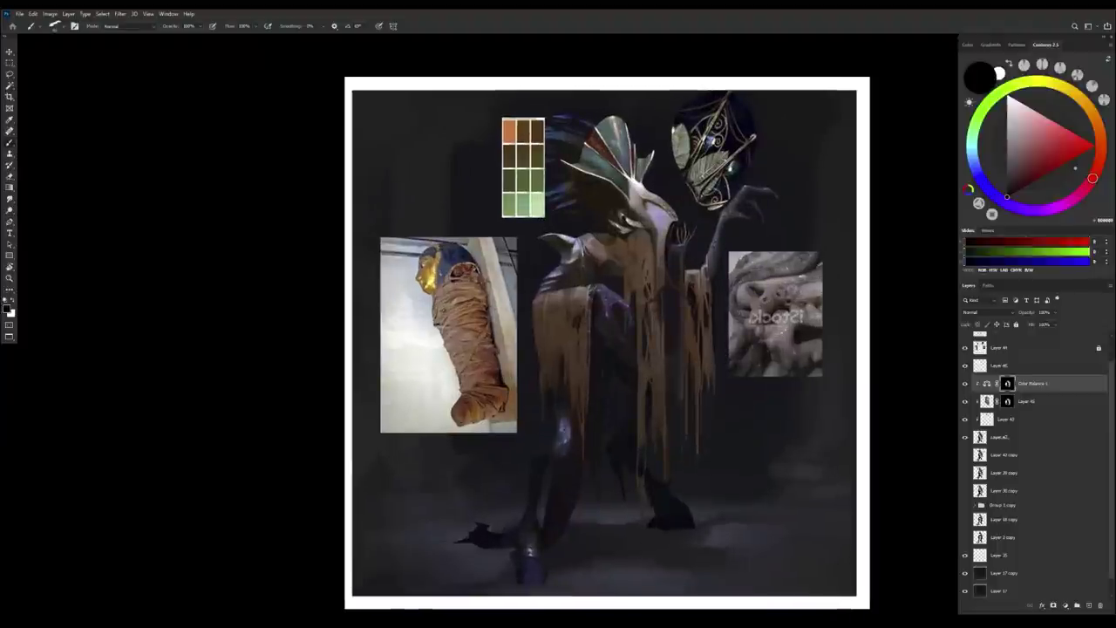
Soften the robe's warm tint by readjusting the Color Balance midtones and lowering the adjustment layer's opacity.
key(ctrl+minus)
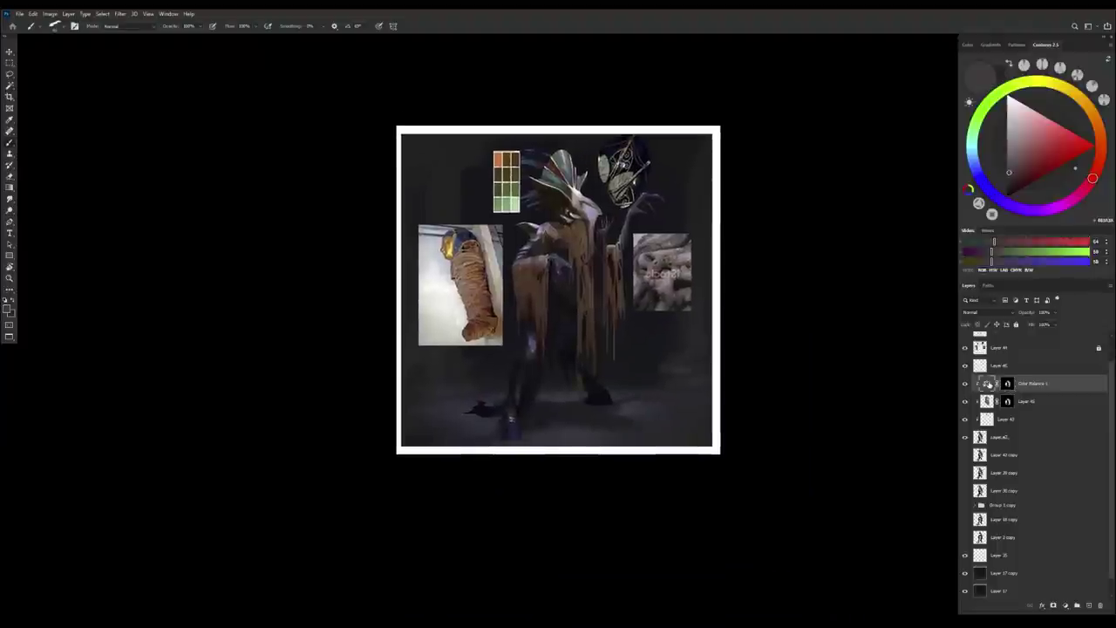
double_click(987, 384)
drag(183, 467, 194, 469)
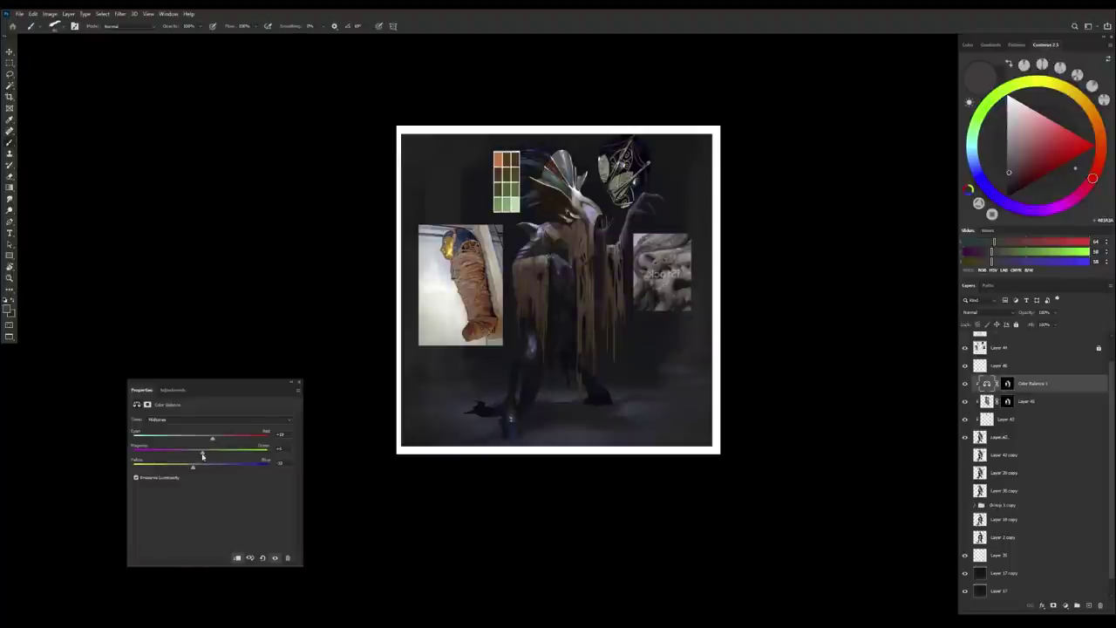
click(299, 385)
drag(1058, 312, 1045, 325)
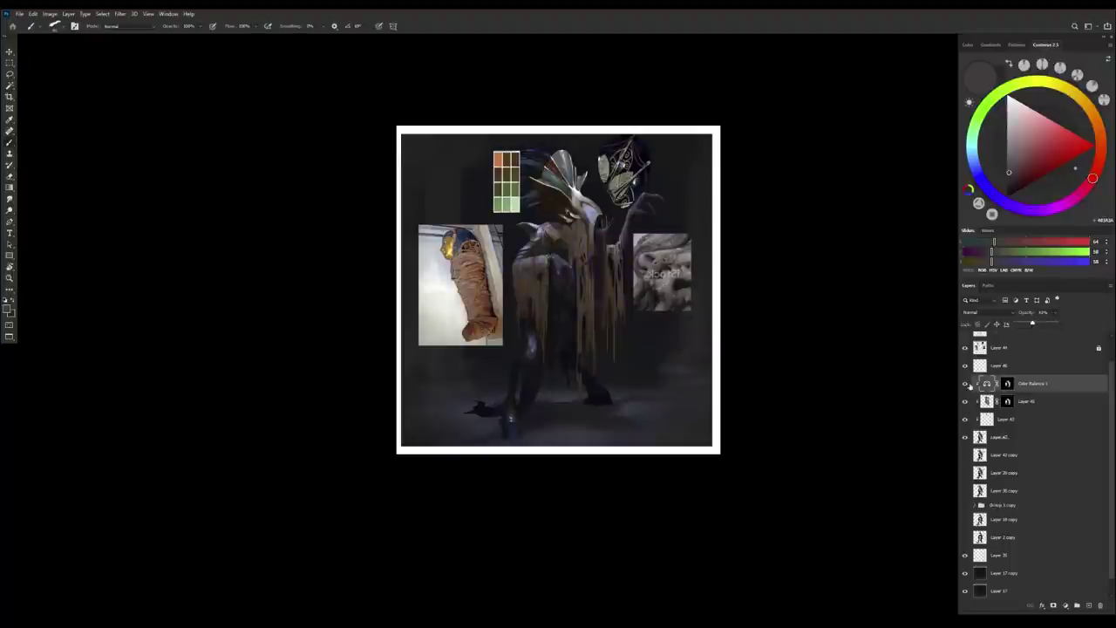
click(965, 385)
Fine-tune the Color Balance midtones, then hide the reference images and check the robe's tint with the canvas mirrored.
double_click(987, 384)
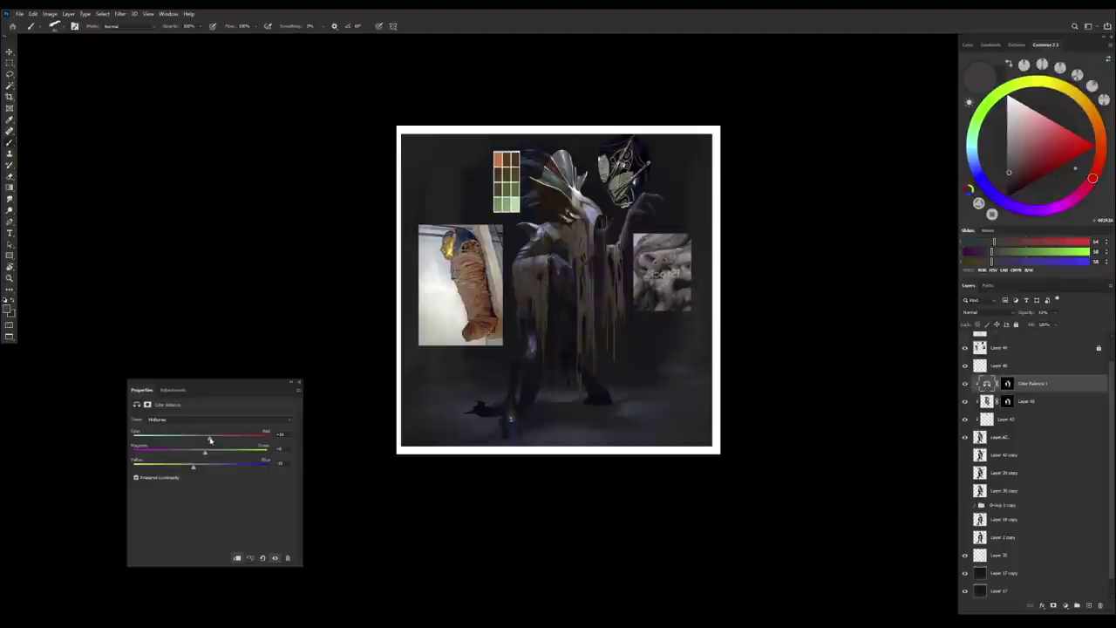
drag(194, 467, 188, 469)
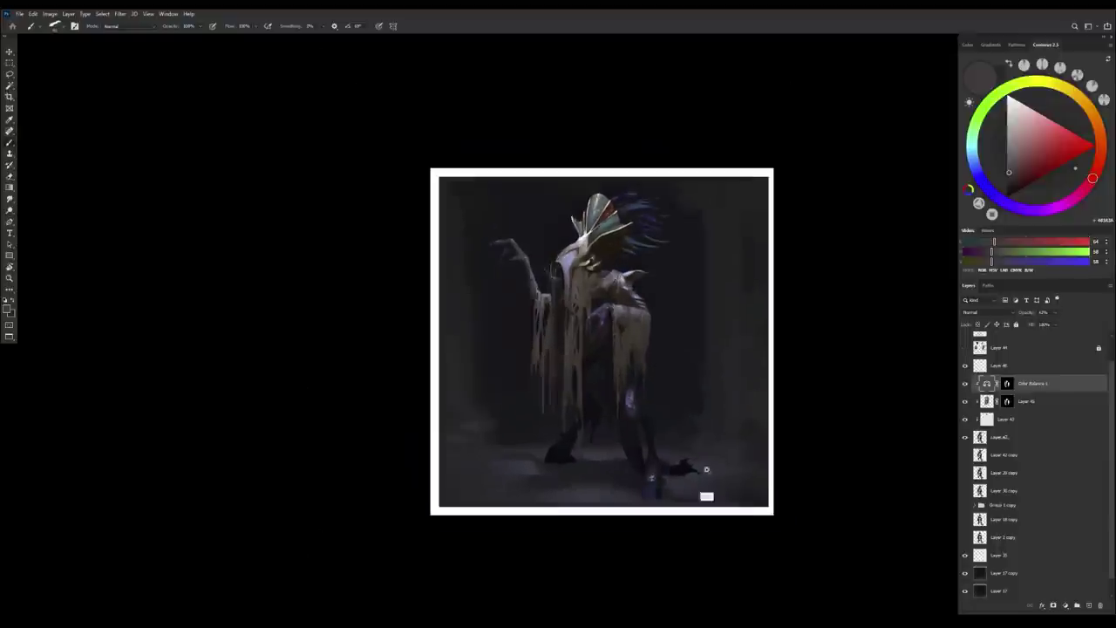
key(h)
key(ctrl+plus)
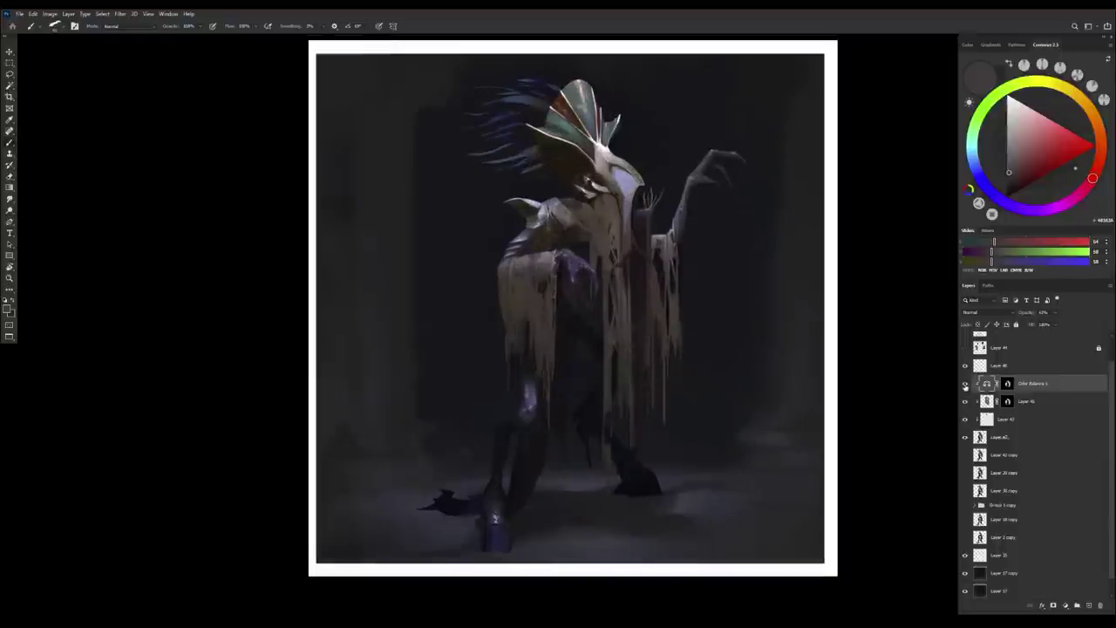
key(ctrl+minus)
Lower the robe's Overlay texture layer to 10% opacity and compare the robe with and without the colour adjustments.
click(1003, 401)
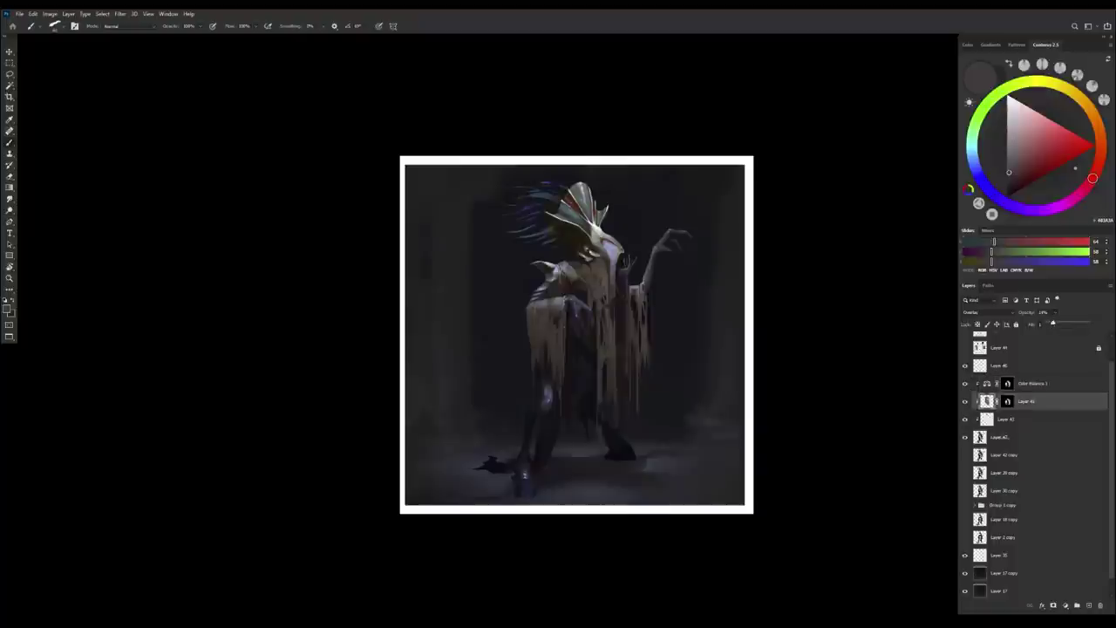
key(ctrl+0)
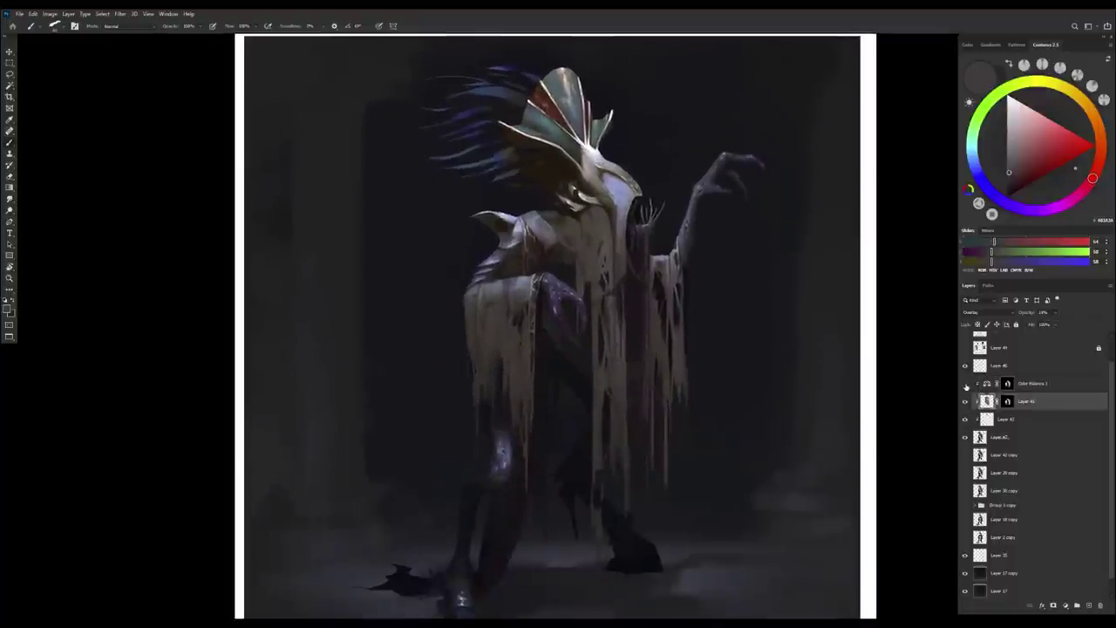
key(ctrl+minus)
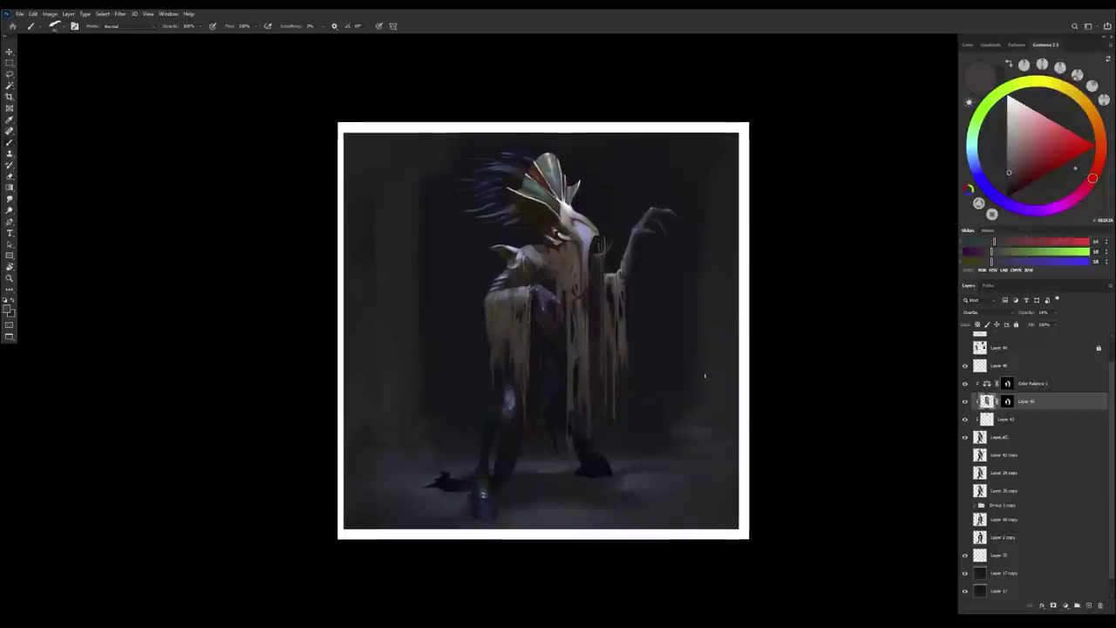
scroll(645, 301, up, 2)
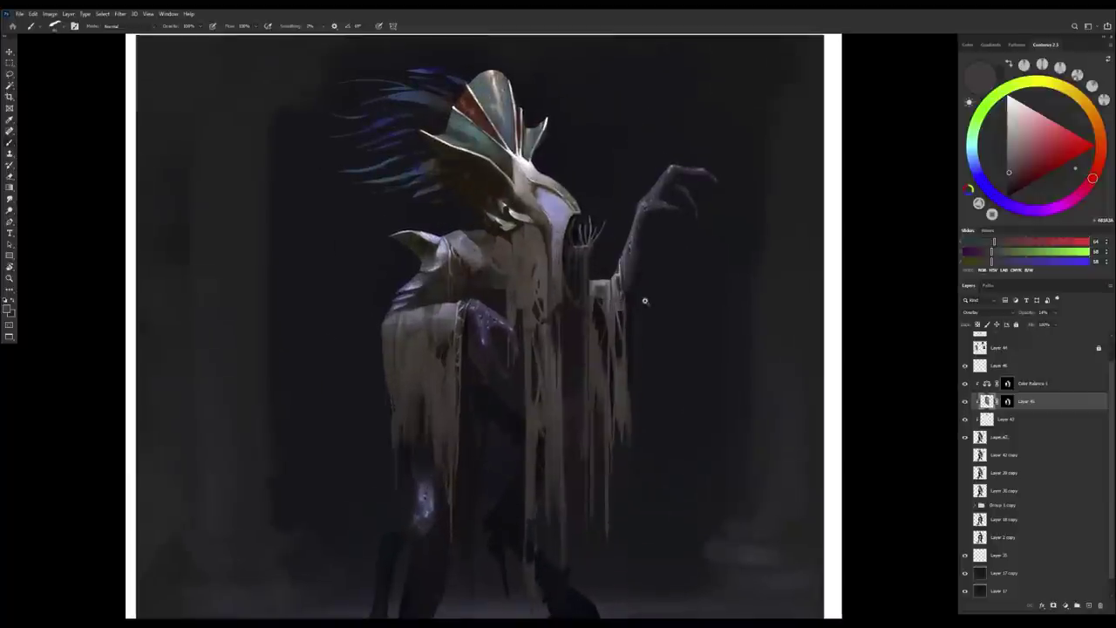
text(10)
key(Return)
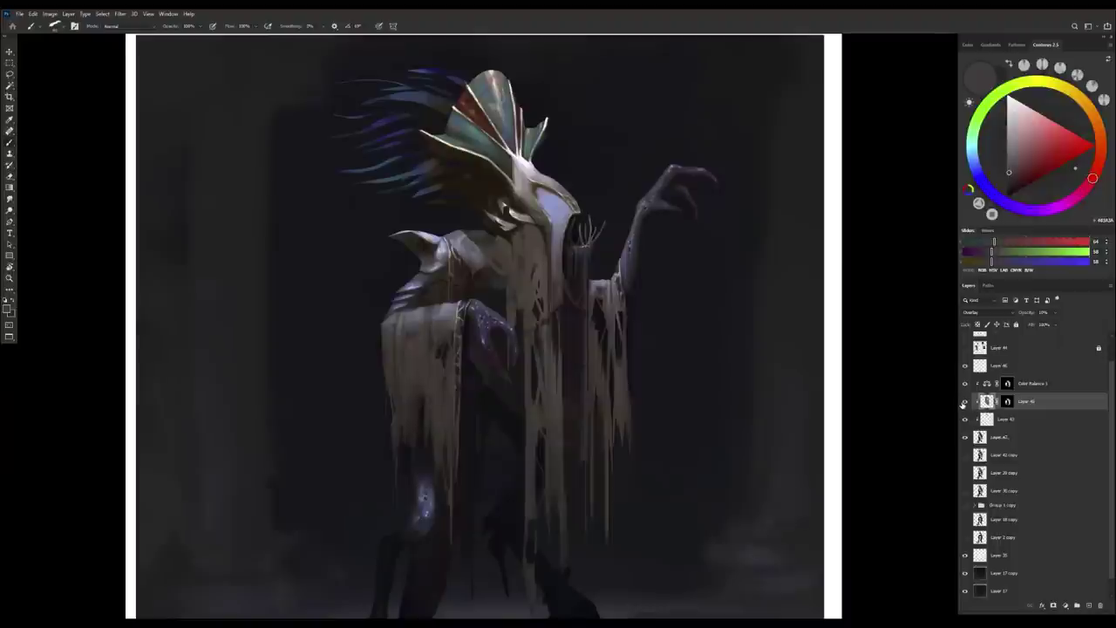
key(ctrl+minus)
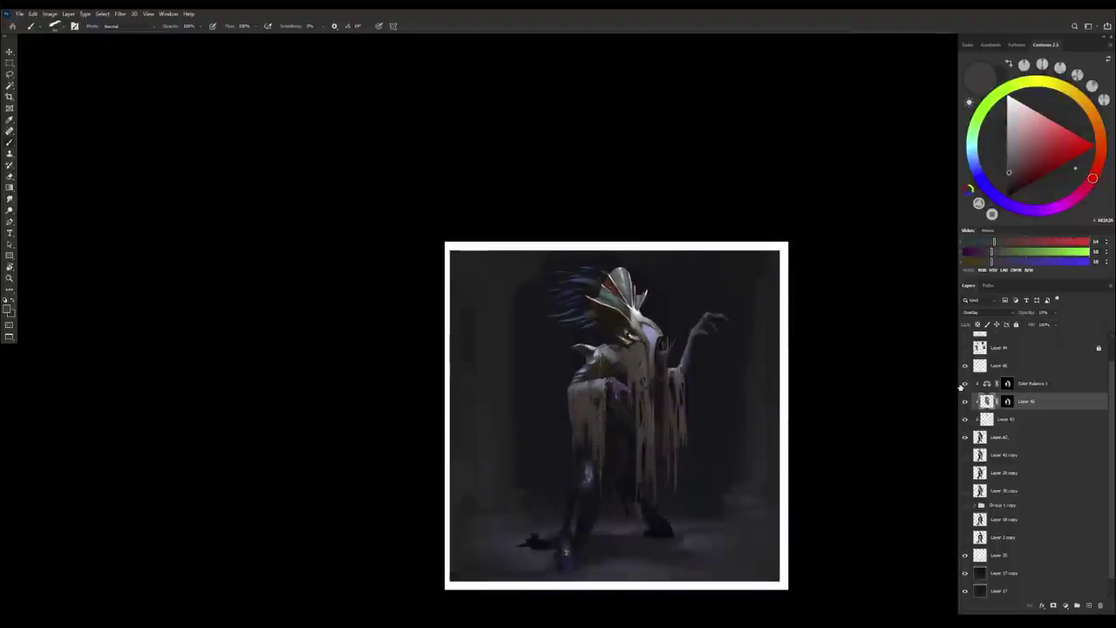
scroll(655, 369, up, 3)
scroll(616, 439, down, 1)
scroll(668, 440, down, 1)
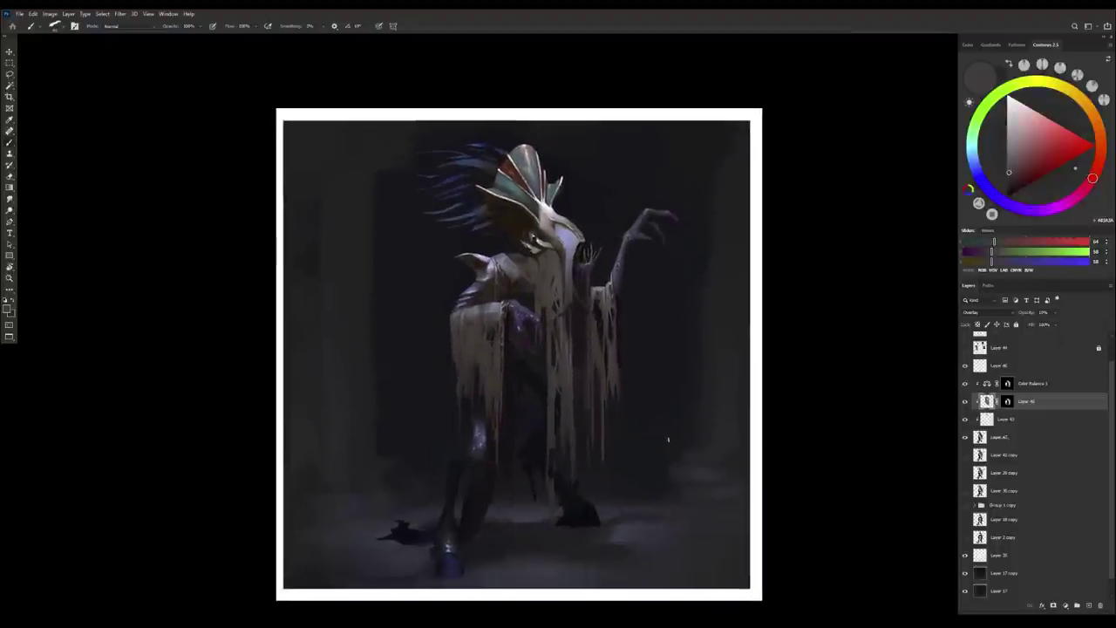